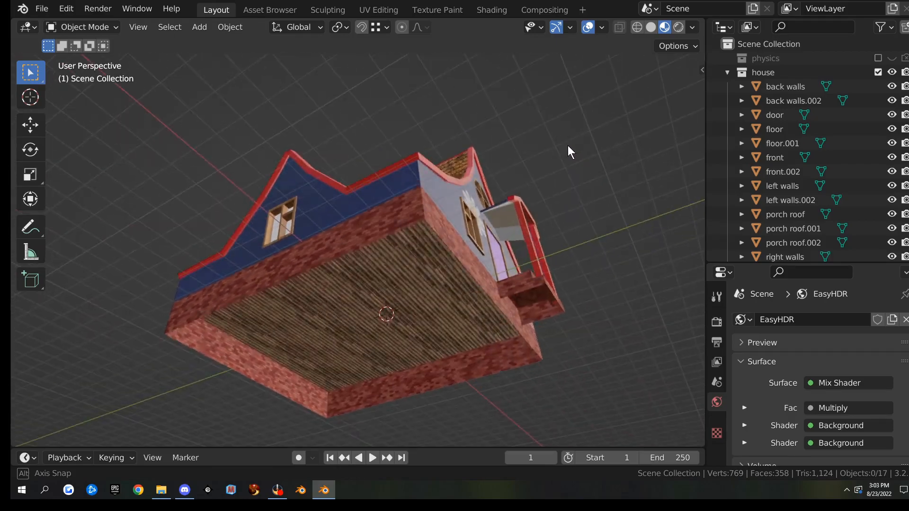
Select the main roof, then add the porch roof so it becomes the active object
{"action": "scroll", "coordinate": [544, 241], "scroll_direction": "up", "scroll_amount": 3}
{"action": "scroll", "coordinate": [544, 240], "scroll_direction": "down", "scroll_amount": 4}
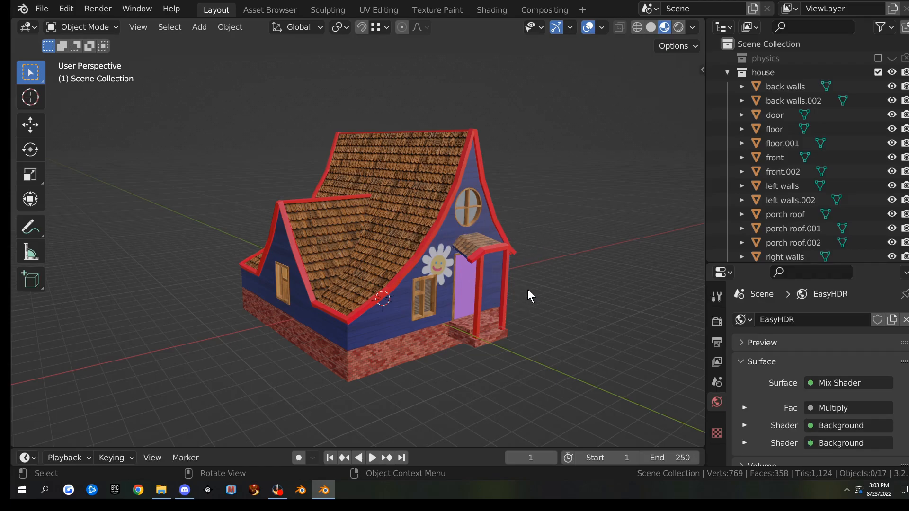
{"action": "left_click", "coordinate": [484, 247]}
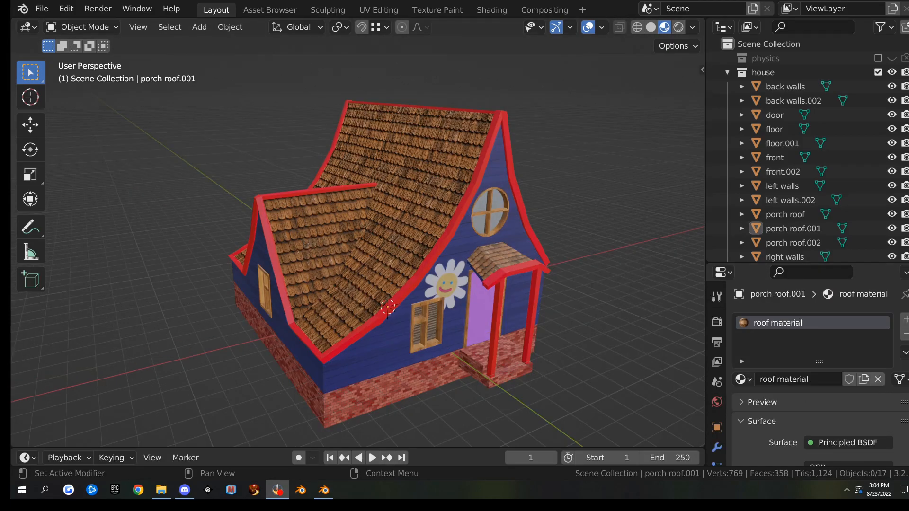
{"action": "middle_click_drag", "start_coordinate": [485, 247], "coordinate": [436, 229]}
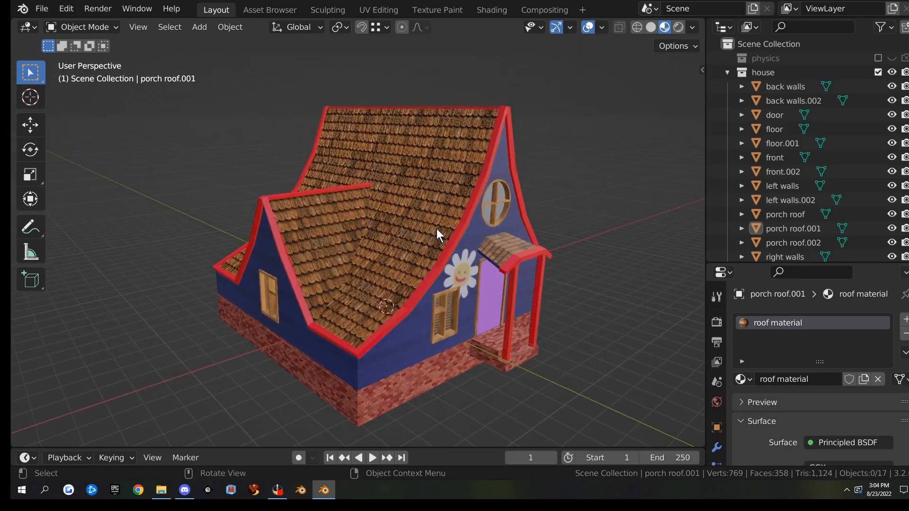
{"action": "left_click", "coordinate": [433, 200]}
{"action": "mouse_move", "coordinate": [469, 186]}
{"action": "middle_mouse_down"}
{"action": "mouse_move", "coordinate": [449, 192]}
{"action": "mouse_move", "coordinate": [474, 183]}
{"action": "middle_mouse_up"}
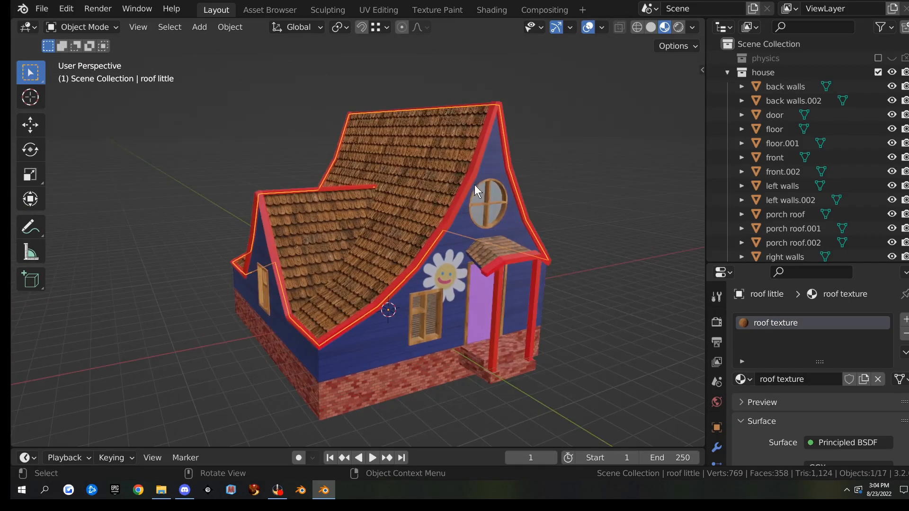
{"action": "left_click", "coordinate": [498, 240], "text": "shift"}
{"action": "middle_click_drag", "start_coordinate": [498, 241], "coordinate": [577, 239]}
Check the Screencast Keys settings in the sidebar, then trial-move the roof pieces and cancel
{"action": "key", "text": "n"}
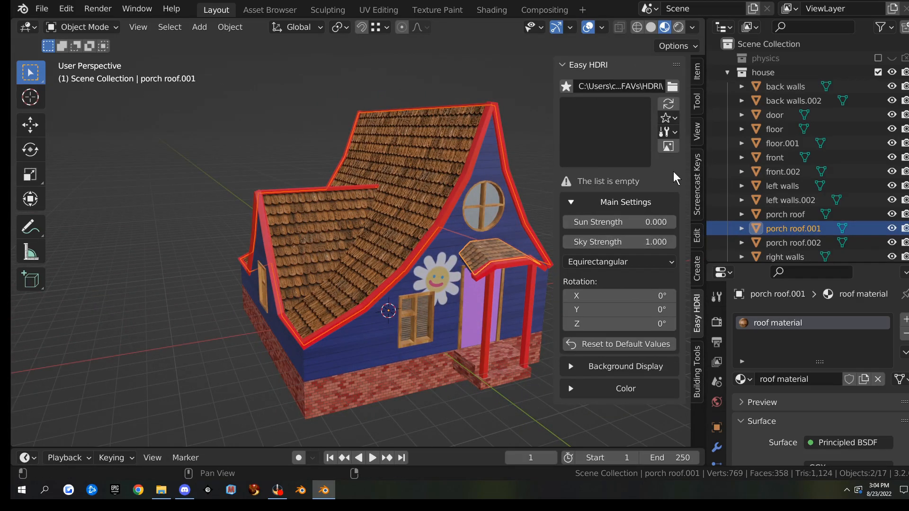
{"action": "left_click", "coordinate": [696, 185]}
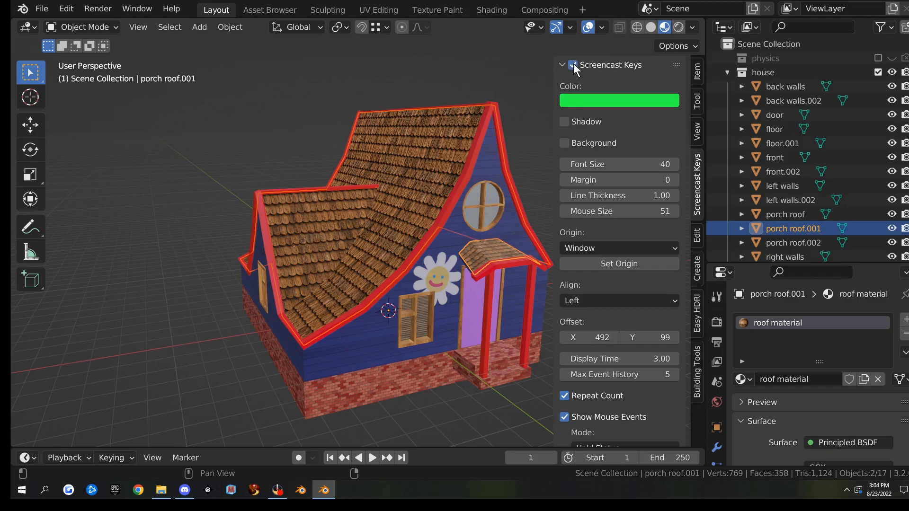
{"action": "key", "text": "n"}
{"action": "scroll", "coordinate": [511, 242], "scroll_direction": "down", "scroll_amount": 2}
{"action": "key", "text": "g"}
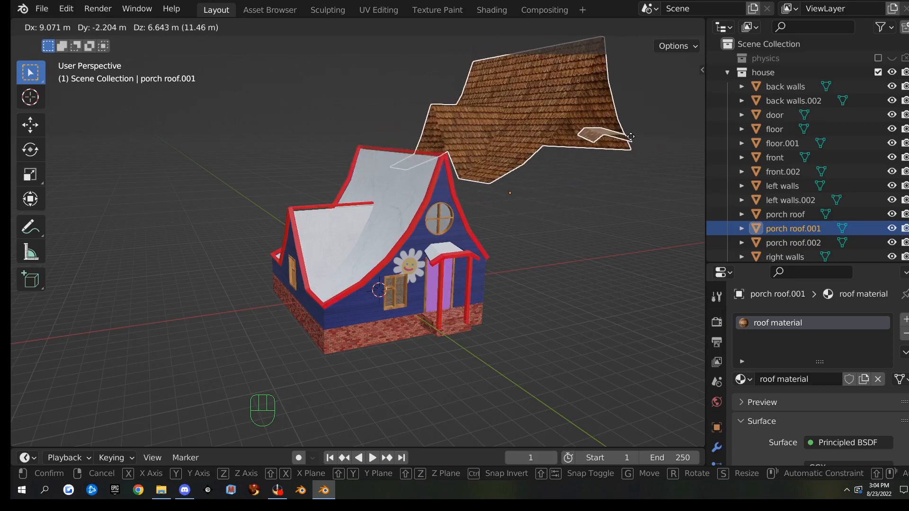
{"action": "right_click", "coordinate": [610, 137]}
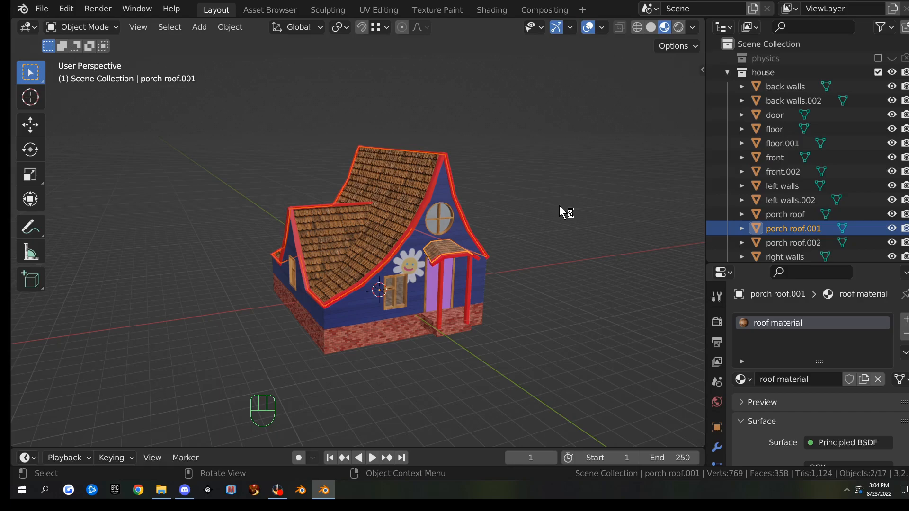
Join the two roof pieces with Ctrl+J into one roof object, leaving it in place
{"action": "key", "text": "ctrl+j"}
{"action": "middle_click_drag", "start_coordinate": [557, 241], "coordinate": [517, 256]}
{"action": "key", "text": "g"}
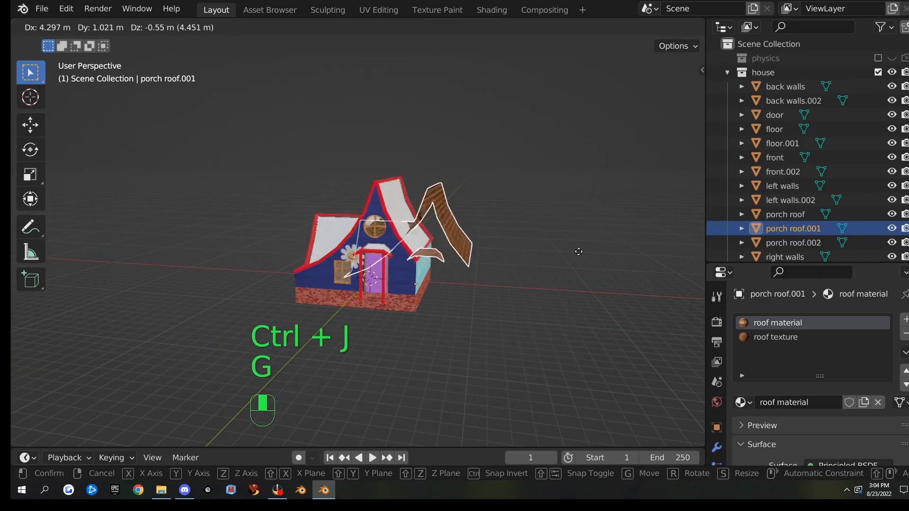
{"action": "right_click", "coordinate": [604, 289]}
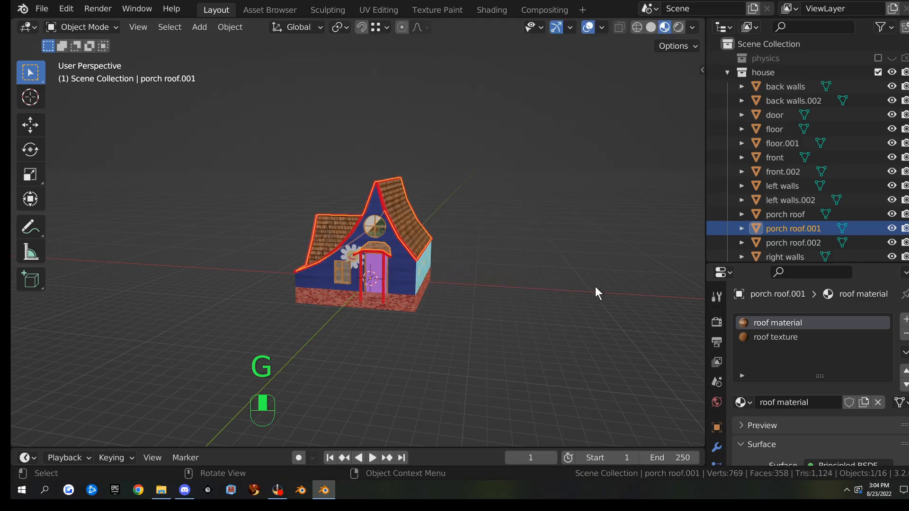
{"action": "scroll", "coordinate": [504, 272], "scroll_direction": "up", "scroll_amount": 5}
{"action": "middle_click_drag", "start_coordinate": [504, 272], "coordinate": [583, 277]}
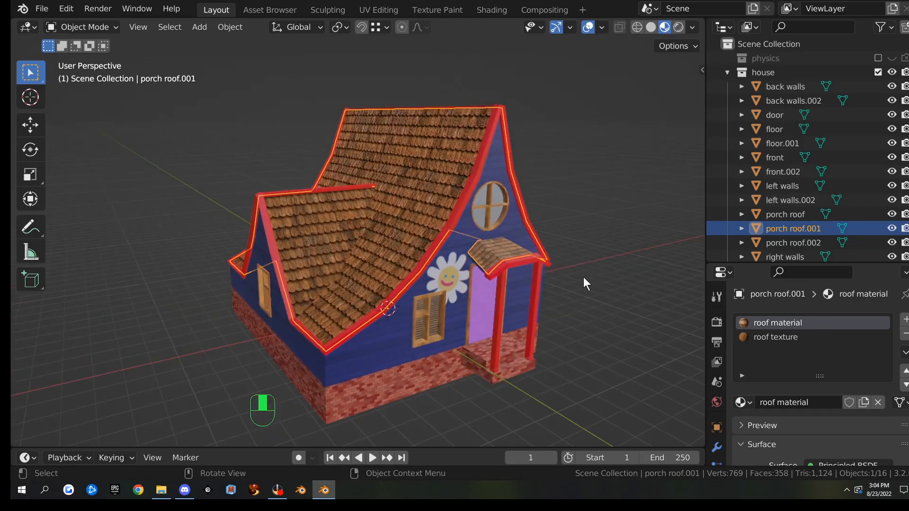
Switch to the UV Editing workspace and frame the roof in the 3D view
{"action": "left_click", "coordinate": [387, 10]}
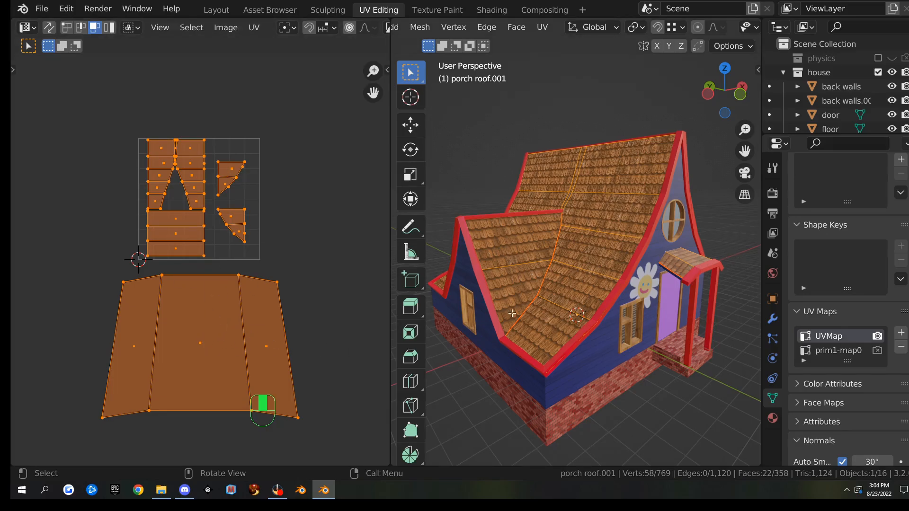
{"action": "scroll", "coordinate": [283, 246], "scroll_direction": "up", "scroll_amount": 3}
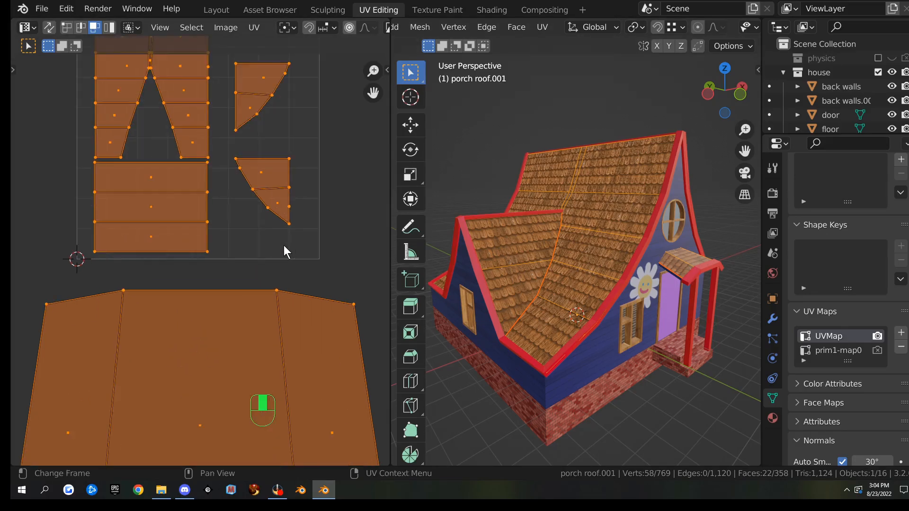
{"action": "scroll", "coordinate": [282, 246], "scroll_direction": "down", "scroll_amount": 2}
{"action": "mouse_move", "coordinate": [660, 240]}
{"action": "middle_mouse_down"}
{"action": "mouse_move", "coordinate": [632, 265]}
{"action": "mouse_move", "coordinate": [647, 250]}
{"action": "middle_mouse_up"}
{"action": "scroll", "coordinate": [647, 250], "scroll_direction": "up", "scroll_amount": 4}
{"action": "middle_click_drag", "start_coordinate": [676, 276], "coordinate": [599, 252], "text": "shift"}
{"action": "scroll", "coordinate": [615, 278], "scroll_direction": "down", "scroll_amount": 5}
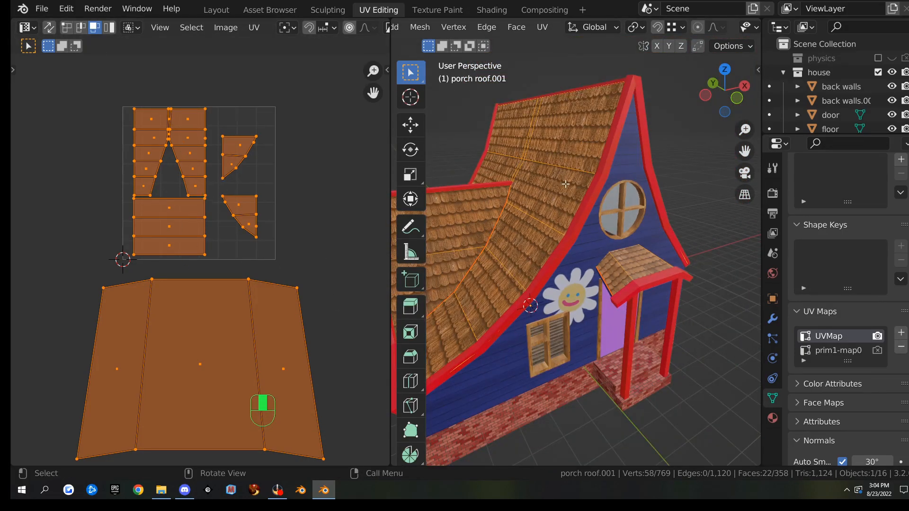
Delete the prim1-map0 UV map so only UVMap remains in the list
{"action": "left_click", "coordinate": [845, 350]}
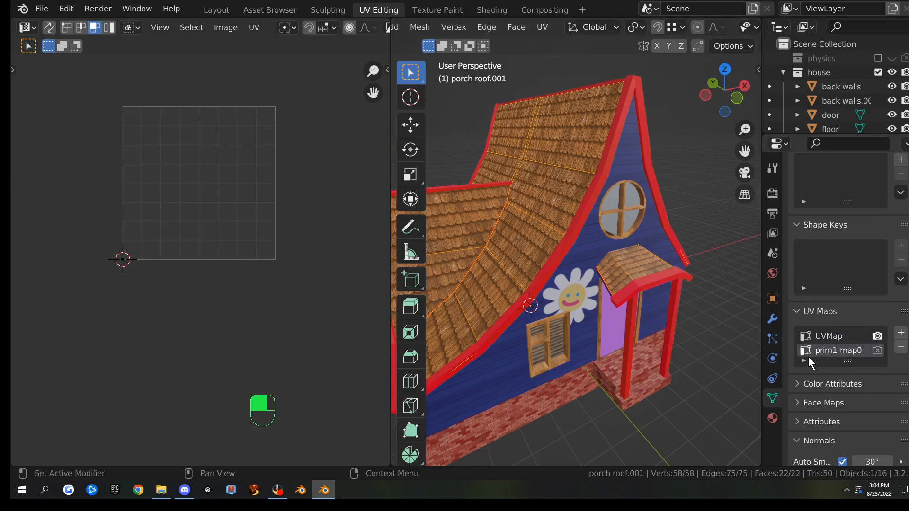
{"action": "left_click", "coordinate": [901, 348]}
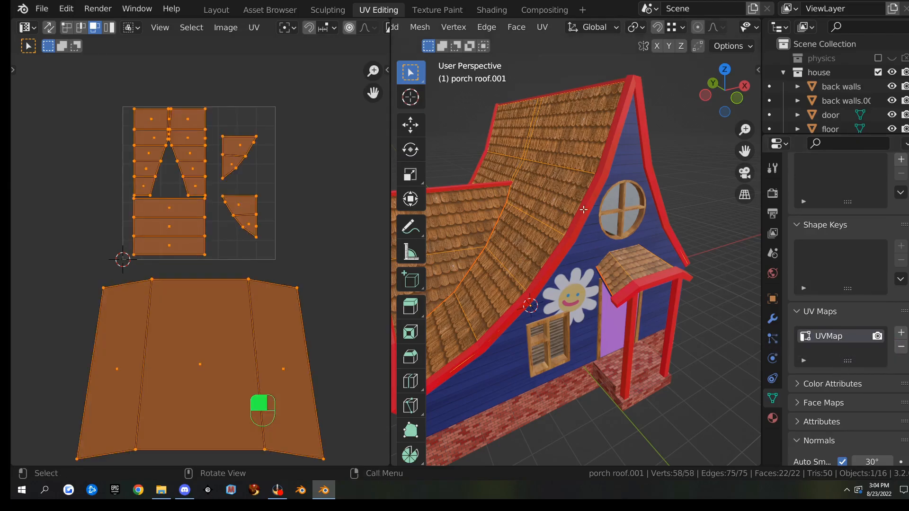
{"action": "scroll", "coordinate": [528, 262], "scroll_direction": "down", "scroll_amount": 6}
{"action": "middle_click_drag", "start_coordinate": [559, 270], "coordinate": [568, 272]}
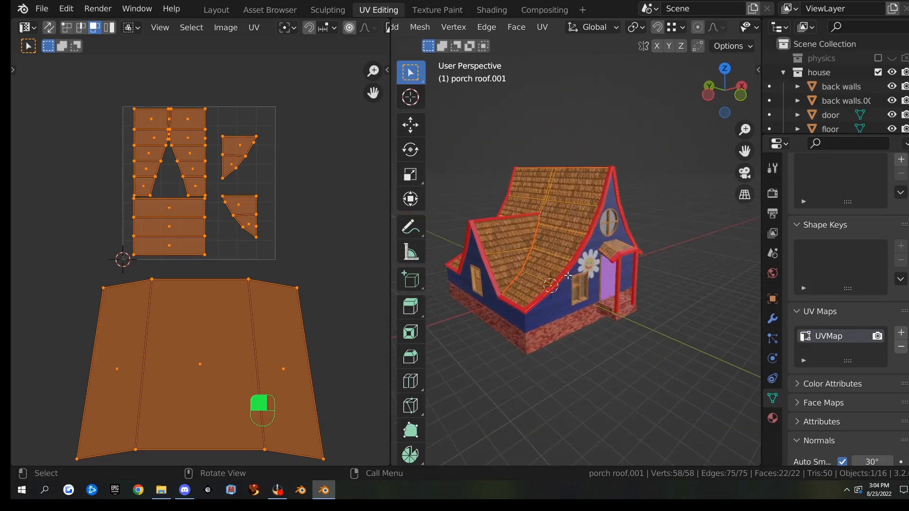
{"action": "scroll", "coordinate": [685, 321], "scroll_direction": "up", "scroll_amount": 2}
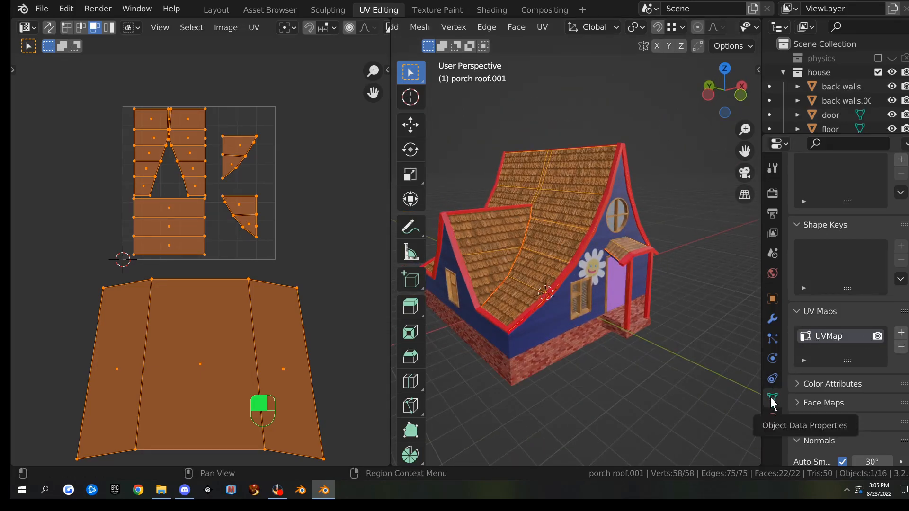
{"action": "left_click", "coordinate": [796, 309]}
{"action": "left_click", "coordinate": [795, 309]}
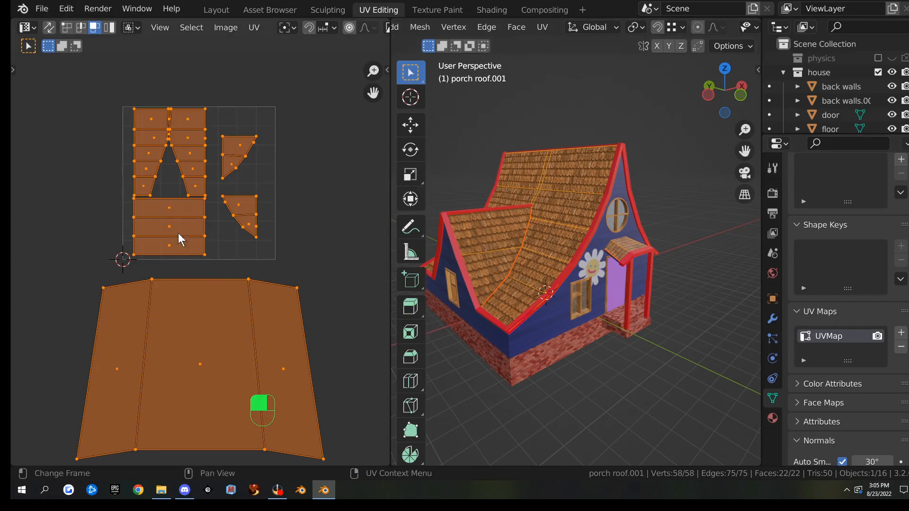
Add a new UV map named 'roof bake' and set it as the active render map
{"action": "left_click", "coordinate": [901, 334]}
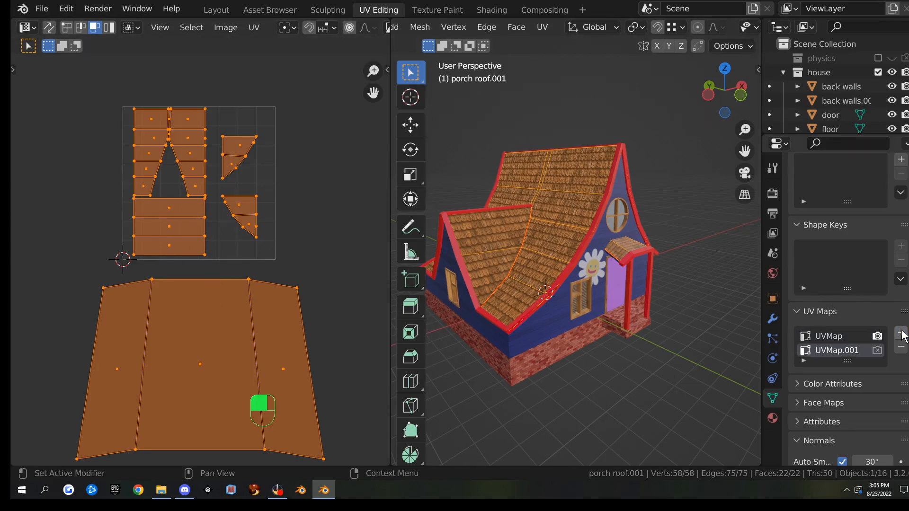
{"action": "double_click", "coordinate": [835, 350]}
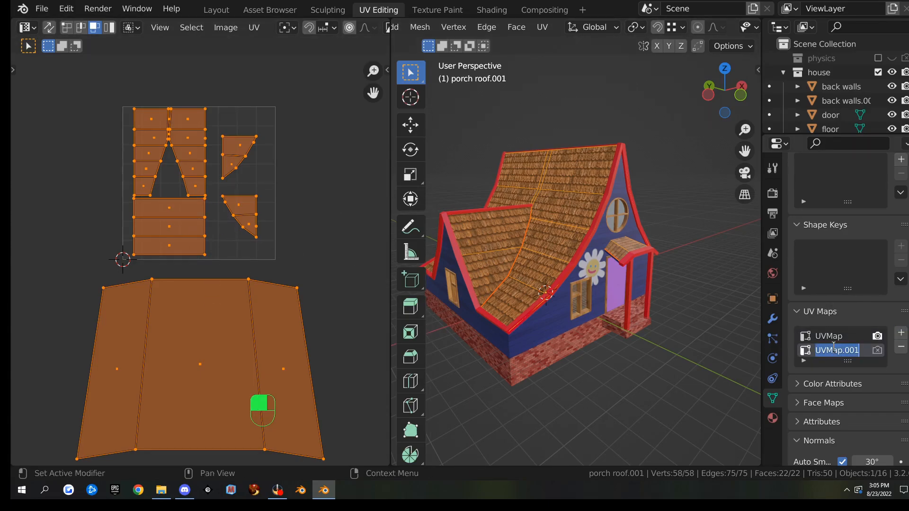
{"action": "type", "text": "roof bake"}
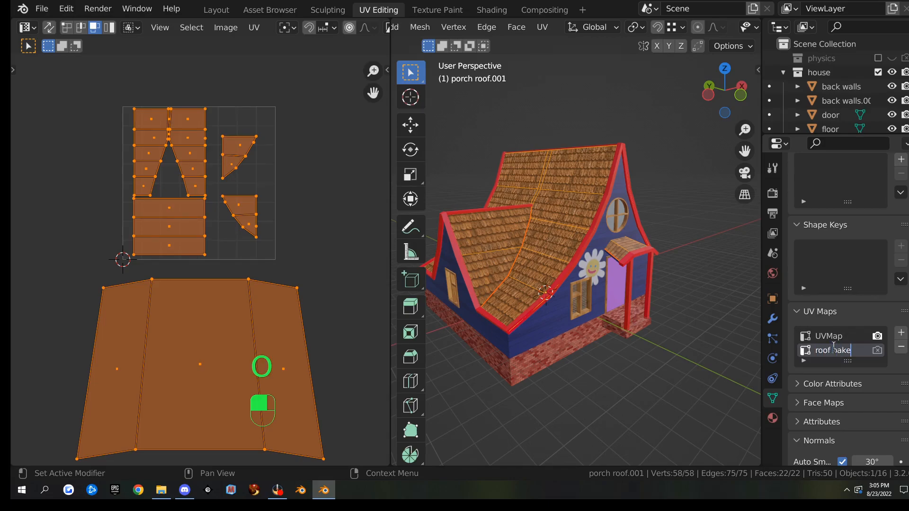
{"action": "key", "text": "Return"}
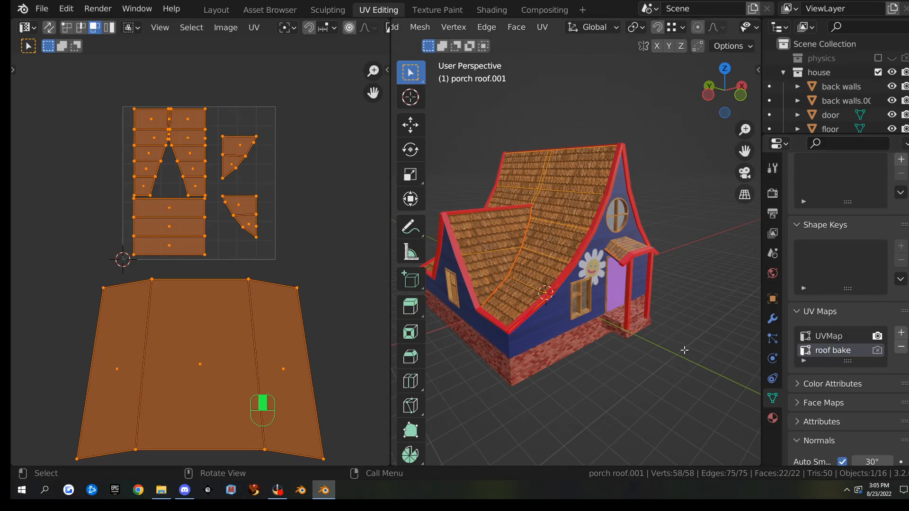
{"action": "left_click", "coordinate": [878, 355]}
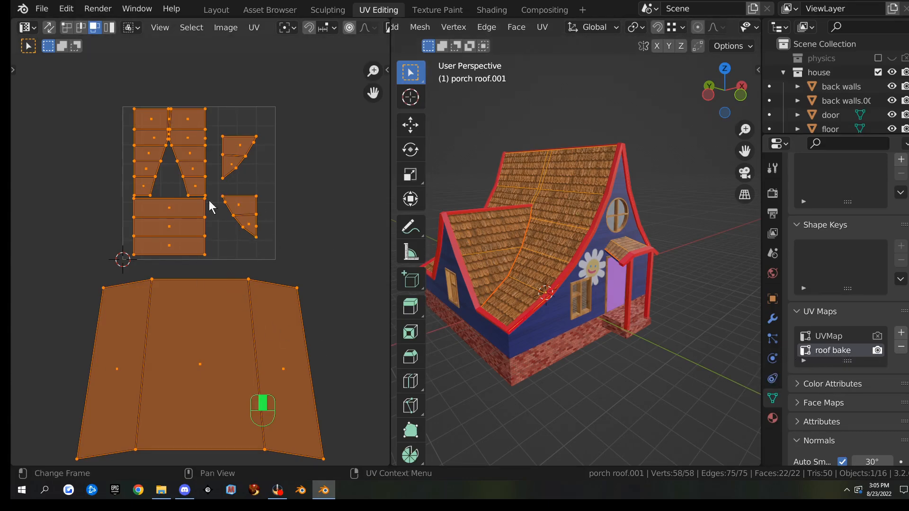
Deselect all UV islands and box-select the two small triangular islands
{"action": "scroll", "coordinate": [336, 301], "scroll_direction": "up", "scroll_amount": 1}
{"action": "scroll", "coordinate": [265, 251], "scroll_direction": "down", "scroll_amount": 3}
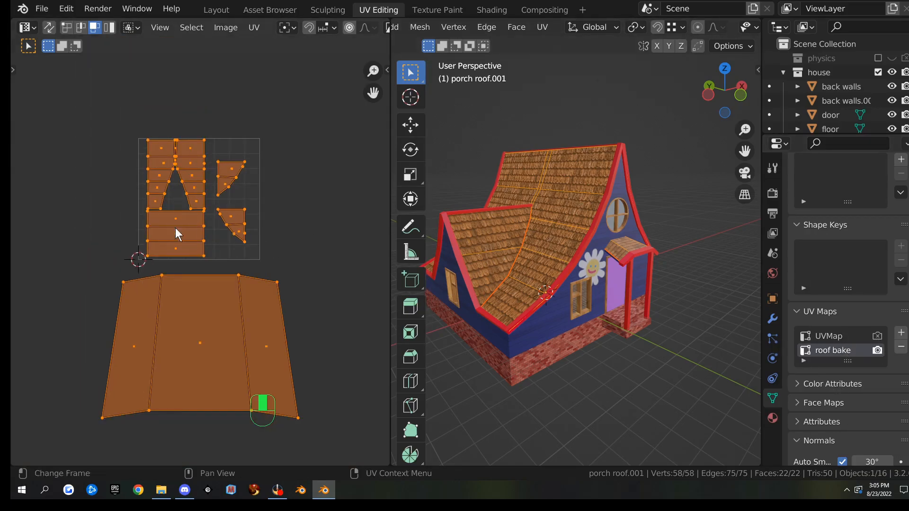
{"action": "left_click_drag", "start_coordinate": [88, 119], "coordinate": [109, 130]}
{"action": "left_click_drag", "start_coordinate": [205, 144], "coordinate": [284, 254]}
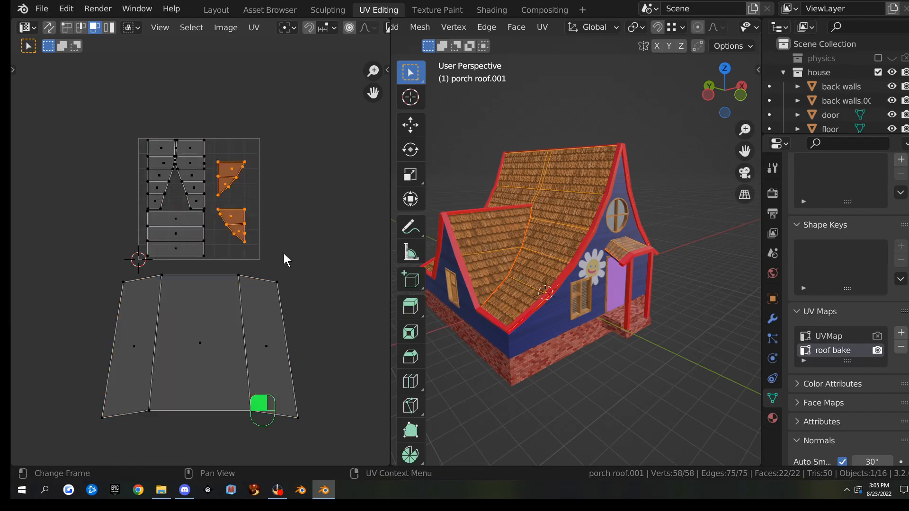
Reposition the two triangular islands up-left and shrink the large main roof island
{"action": "key", "text": "g"}
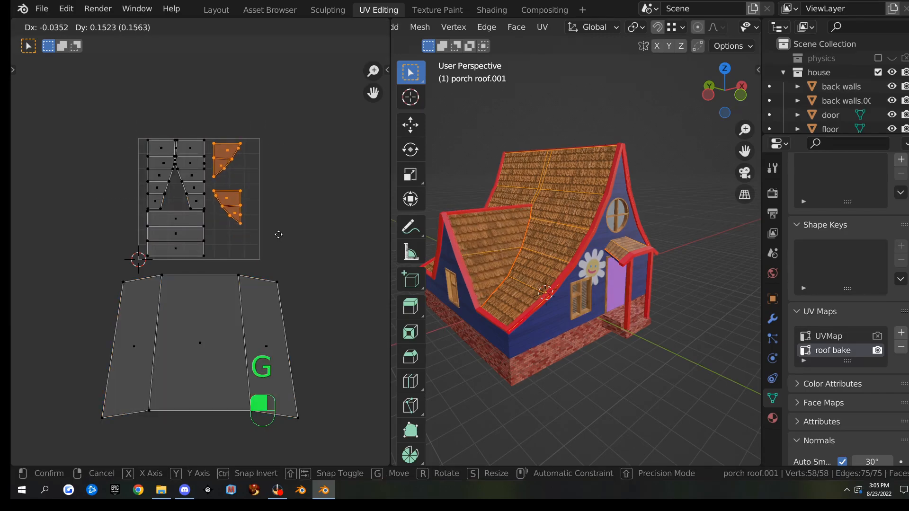
{"action": "left_click", "coordinate": [254, 223]}
{"action": "left_click", "coordinate": [256, 230]}
{"action": "key", "text": "g"}
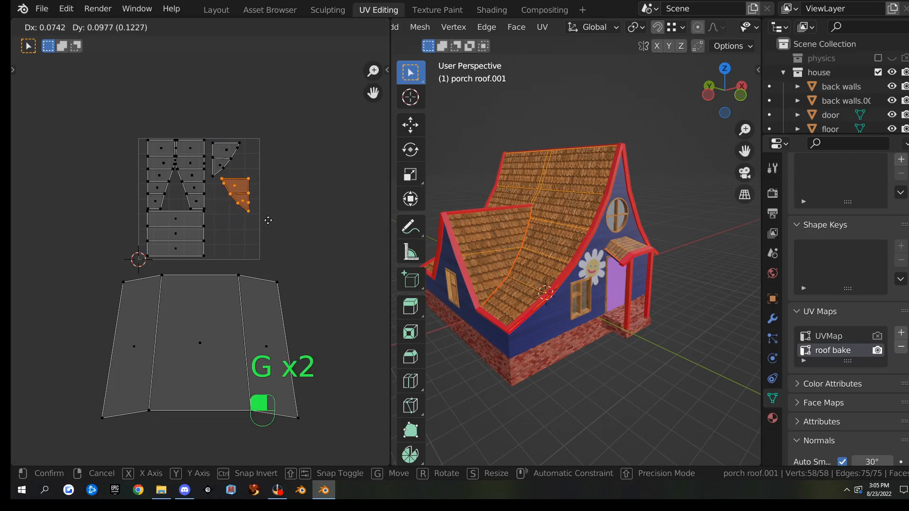
{"action": "left_click", "coordinate": [272, 219]}
{"action": "left_click_drag", "start_coordinate": [97, 272], "coordinate": [371, 438]}
{"action": "key", "text": "s"}
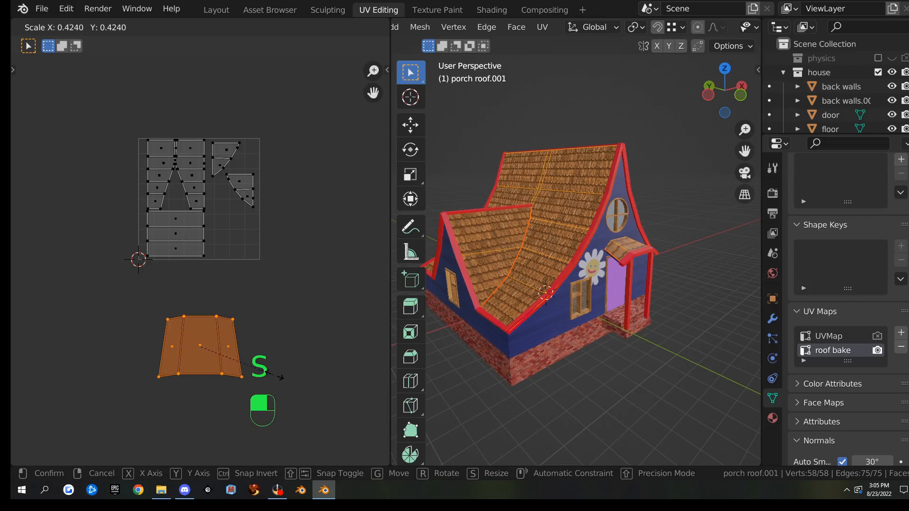
{"action": "left_click", "coordinate": [279, 382]}
Make roof bake the active UV map and the one used for rendering
{"action": "scroll", "coordinate": [645, 260], "scroll_direction": "up", "scroll_amount": 6}
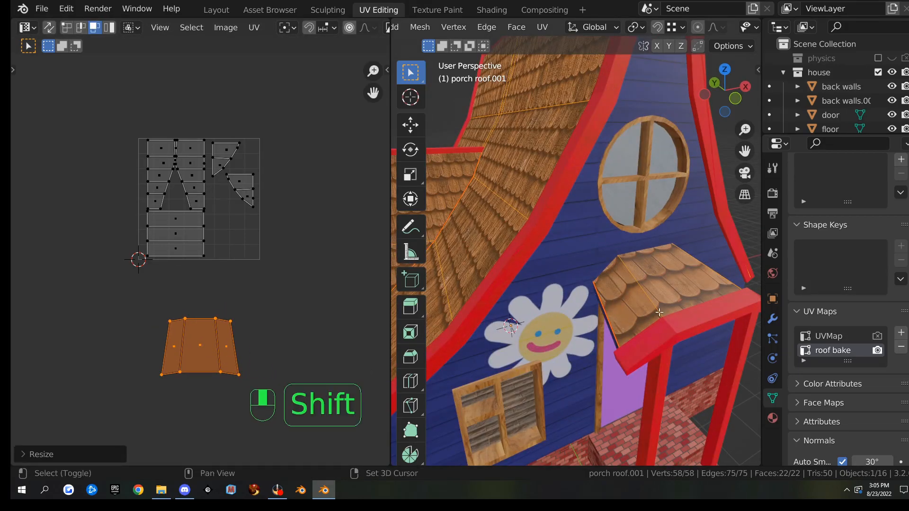
{"action": "left_click", "coordinate": [819, 337]}
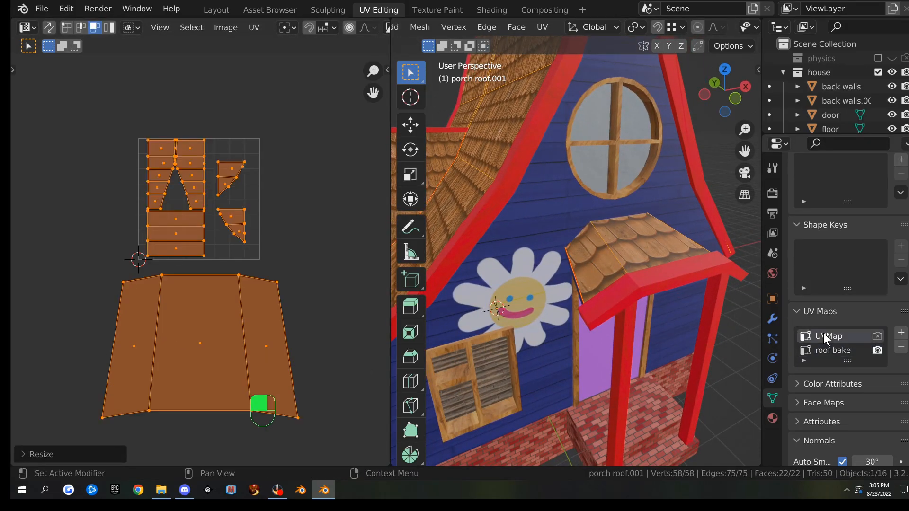
{"action": "left_click", "coordinate": [877, 336]}
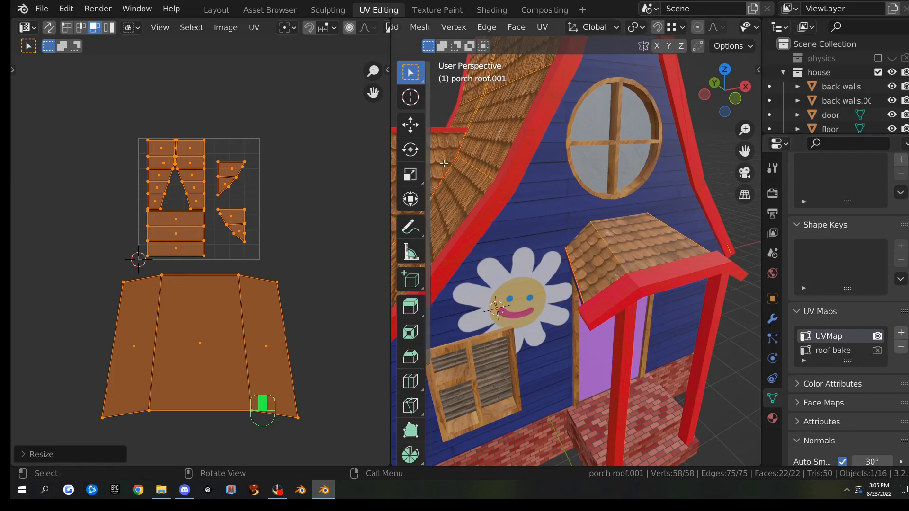
{"action": "left_click", "coordinate": [826, 351]}
{"action": "left_click", "coordinate": [876, 351]}
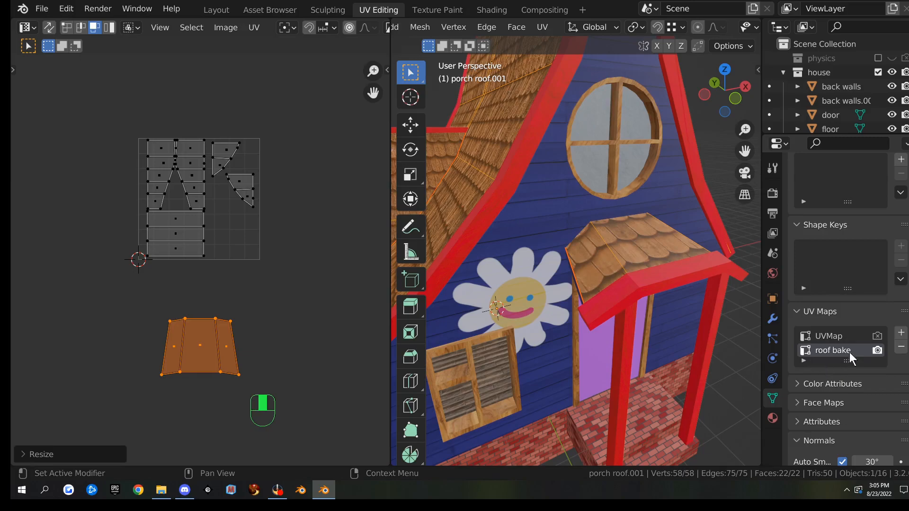
Scale down the porch roof island and place it in the UV square's lower right
{"action": "left_click_drag", "start_coordinate": [147, 297], "coordinate": [293, 419]}
{"action": "key", "text": "g"}
{"action": "left_click", "coordinate": [282, 286]}
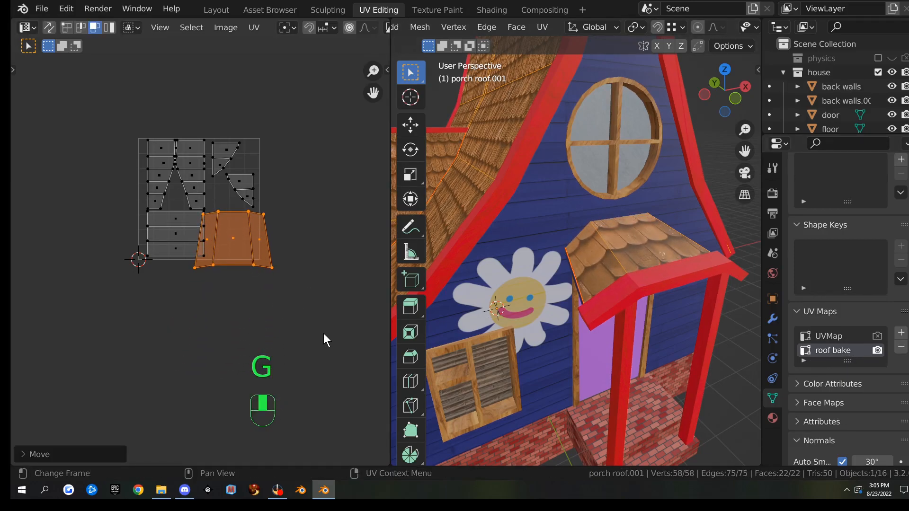
{"action": "key", "text": "s"}
{"action": "left_click", "coordinate": [288, 306]}
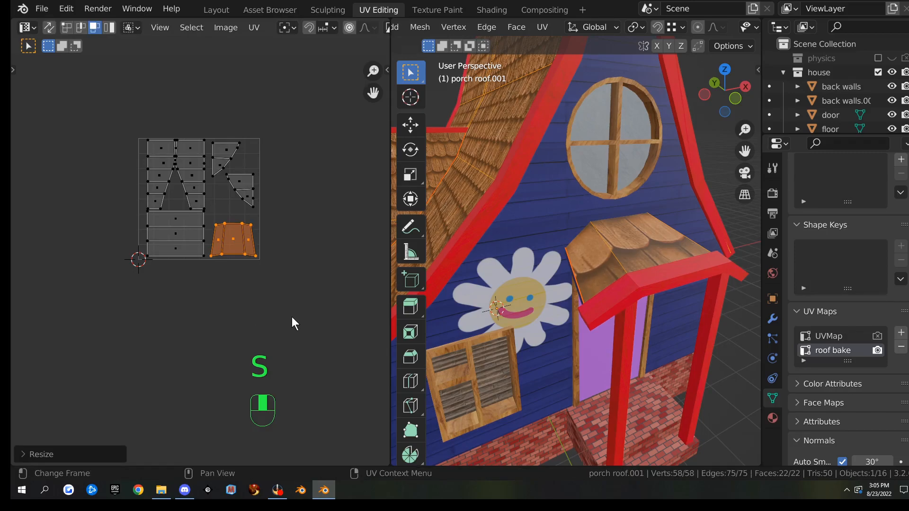
{"action": "scroll", "coordinate": [293, 318], "scroll_direction": "up", "scroll_amount": 2}
{"action": "key", "text": "g"}
{"action": "left_click", "coordinate": [299, 319]}
{"action": "key", "text": "s"}
{"action": "left_click", "coordinate": [320, 328]}
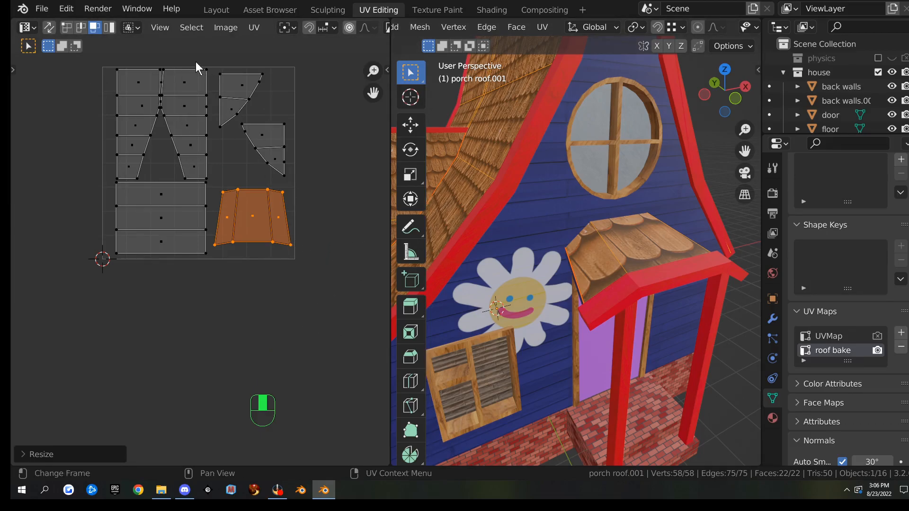
{"action": "scroll", "coordinate": [319, 172], "scroll_direction": "down", "scroll_amount": 2}
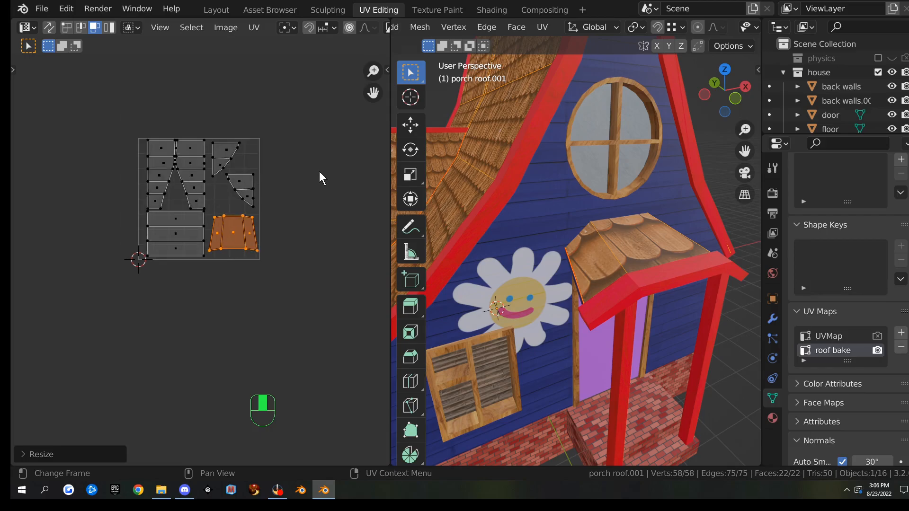
{"action": "scroll", "coordinate": [286, 199], "scroll_direction": "up", "scroll_amount": 2}
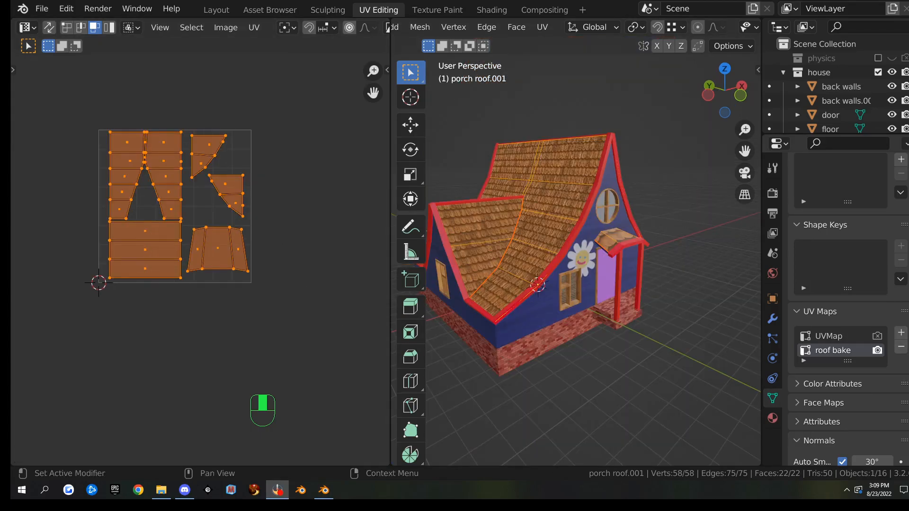
Rename the roof bake UV map to 'house UV' and orbit to the house's front
{"action": "double_click", "coordinate": [833, 351]}
{"action": "type", "text": "house UB"}
{"action": "key", "text": "BackSpace"}
{"action": "type", "text": "V"}
{"action": "key", "text": "Return"}
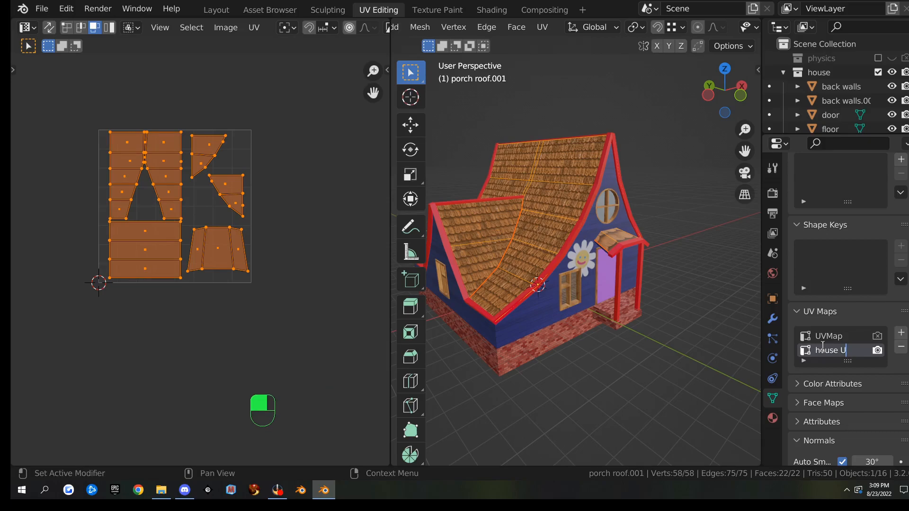
{"action": "middle_click_drag", "start_coordinate": [710, 326], "coordinate": [690, 311]}
{"action": "scroll", "coordinate": [658, 307], "scroll_direction": "down", "scroll_amount": 3}
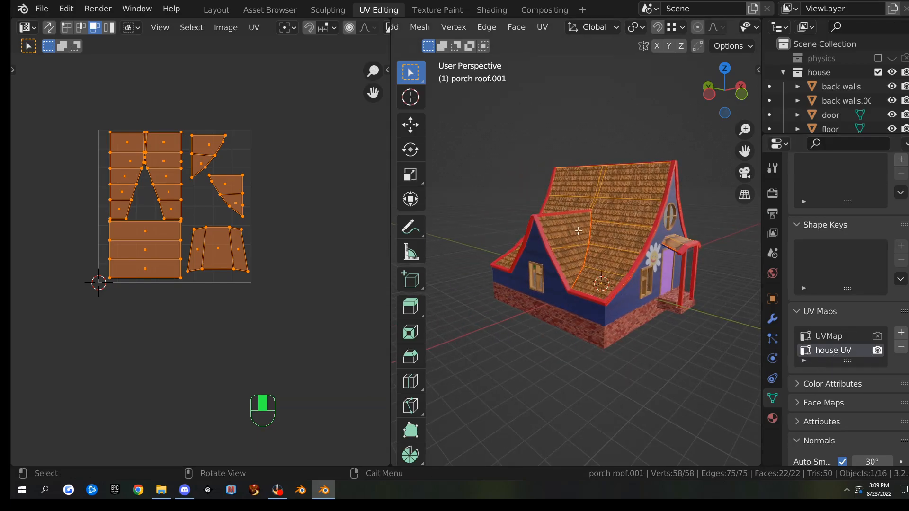
{"action": "scroll", "coordinate": [685, 326], "scroll_direction": "up", "scroll_amount": 5}
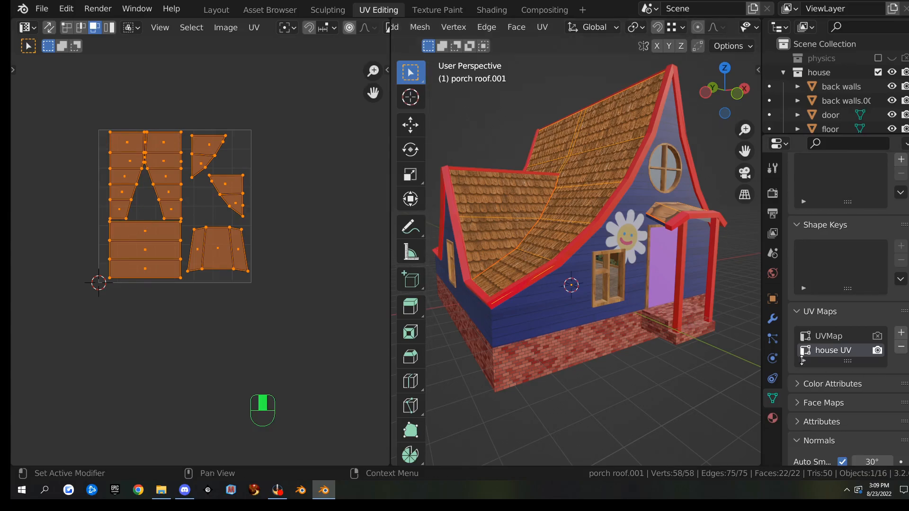
{"action": "mouse_move", "coordinate": [601, 326]}
{"action": "middle_mouse_down"}
{"action": "mouse_move", "coordinate": [595, 319]}
{"action": "mouse_move", "coordinate": [604, 321]}
{"action": "middle_mouse_up"}
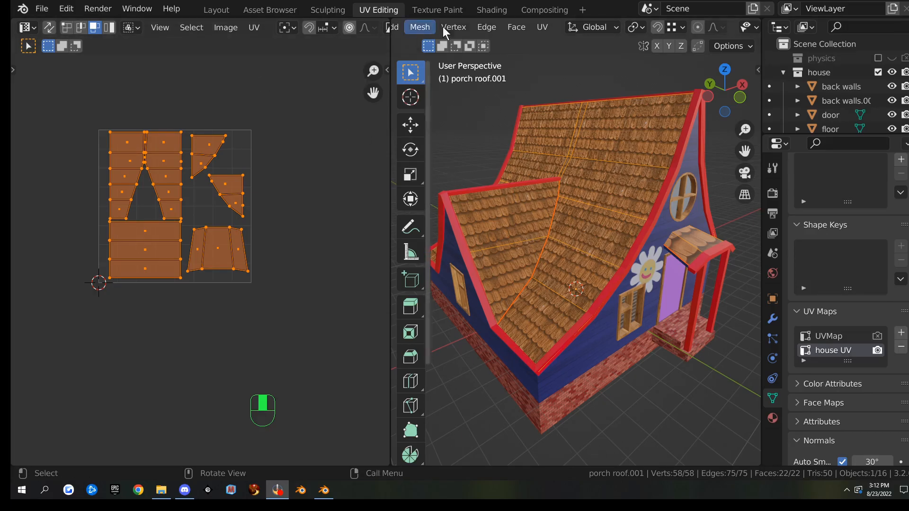
In Shading, make the 3D view taller and zoom the node editor onto the Texture Coordinate node
{"action": "left_click", "coordinate": [496, 11]}
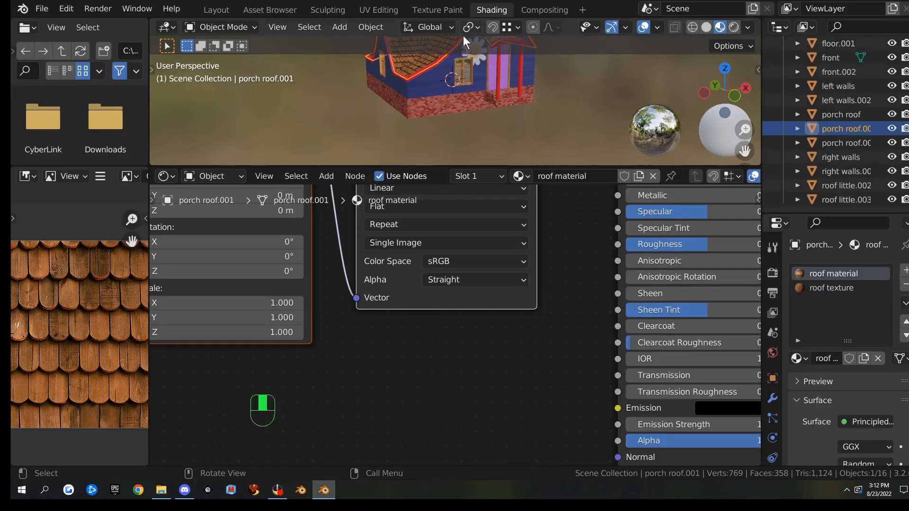
{"action": "key", "text": "Home"}
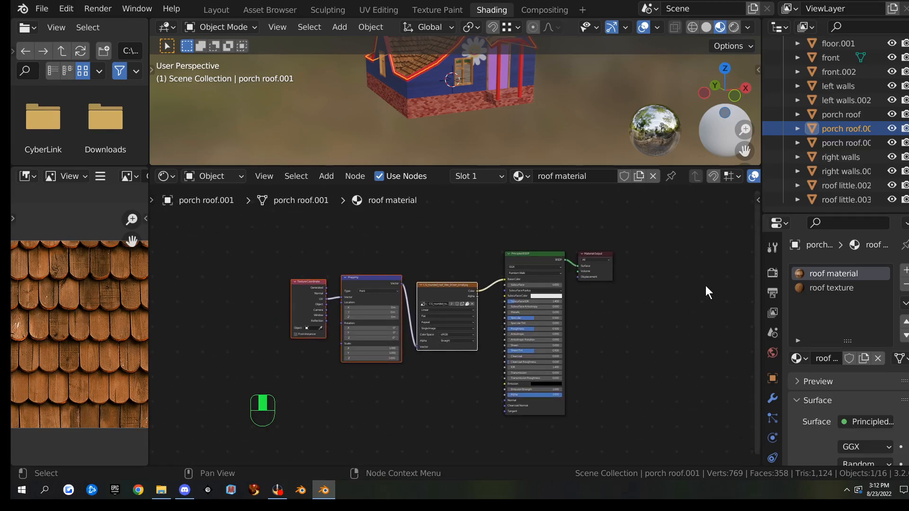
{"action": "middle_click_drag", "start_coordinate": [544, 142], "coordinate": [474, 158]}
{"action": "left_click_drag", "start_coordinate": [481, 165], "coordinate": [482, 228]}
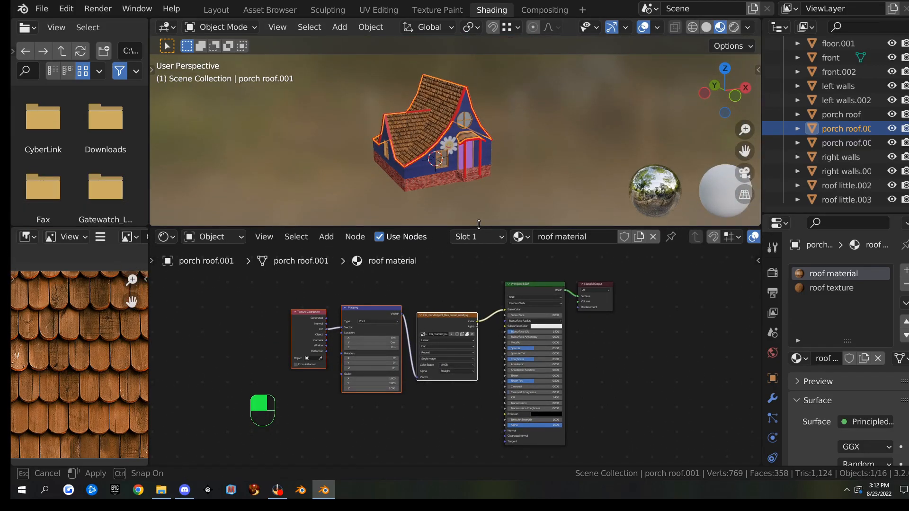
{"action": "scroll", "coordinate": [316, 325], "scroll_direction": "up", "scroll_amount": 3}
{"action": "scroll", "coordinate": [296, 311], "scroll_direction": "up", "scroll_amount": 2}
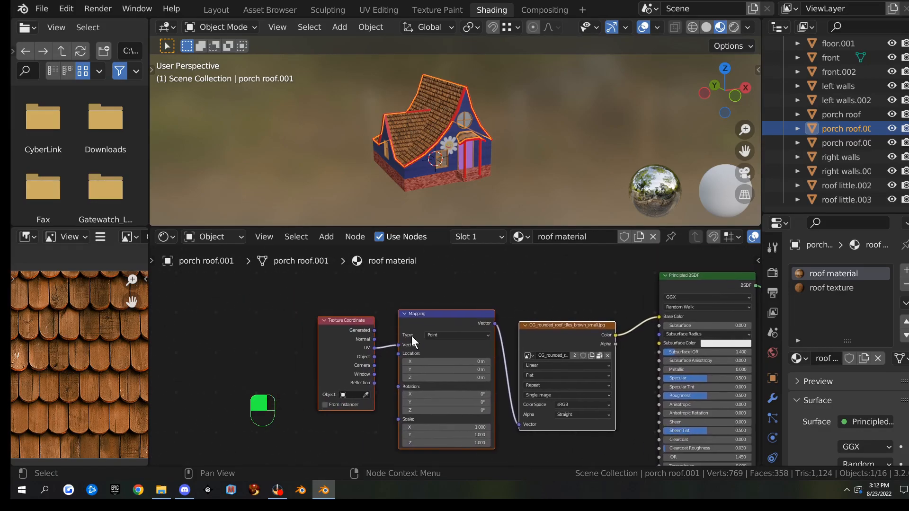
{"action": "middle_click_drag", "start_coordinate": [360, 328], "coordinate": [372, 322]}
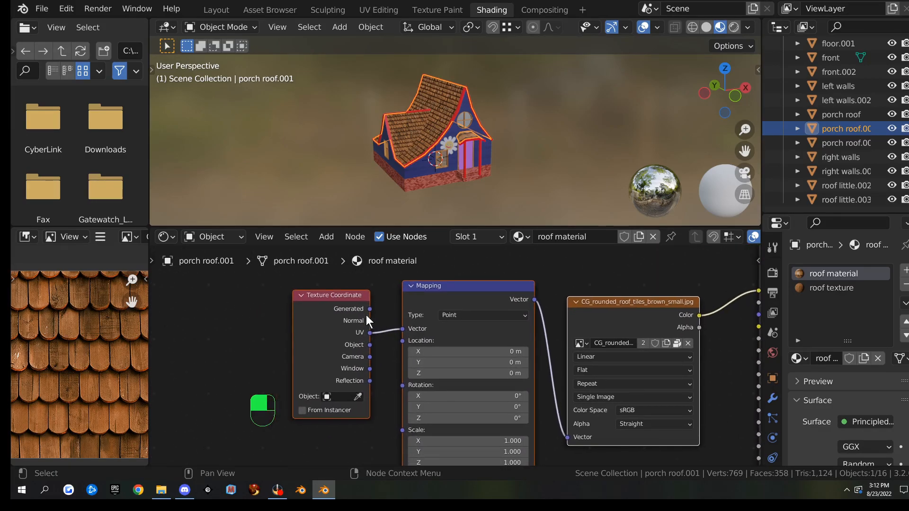
{"action": "left_click", "coordinate": [347, 305]}
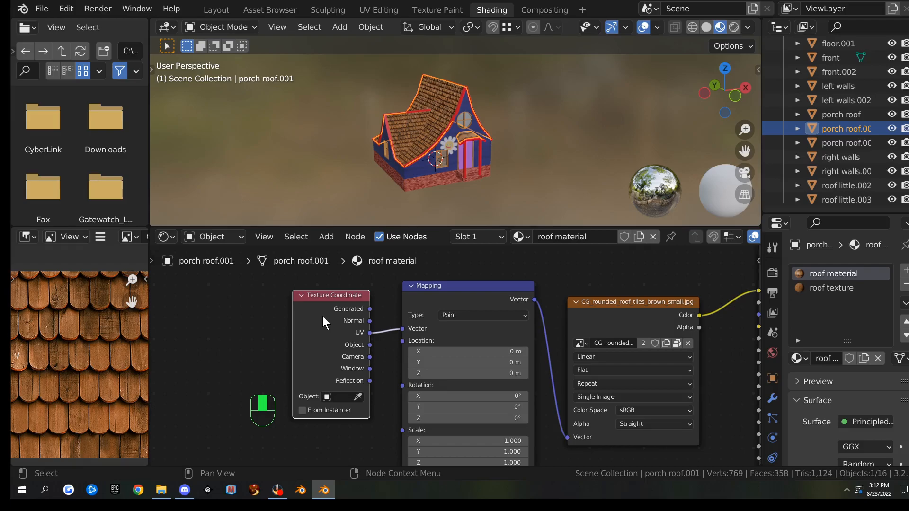
Convert the Texture Coordinate node into a UV Map node using the UVMap layer
{"action": "key", "text": "shift+s"}
{"action": "mouse_move", "coordinate": [347, 322]}
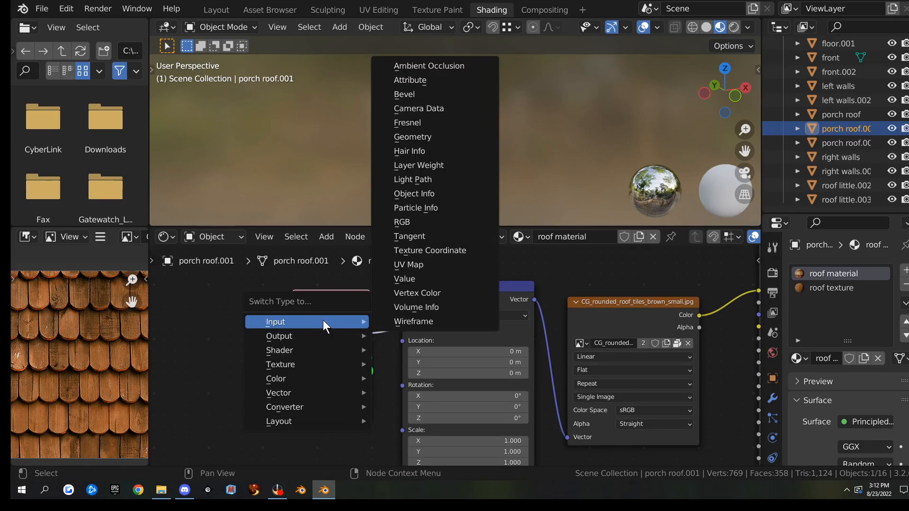
{"action": "left_click", "coordinate": [419, 265]}
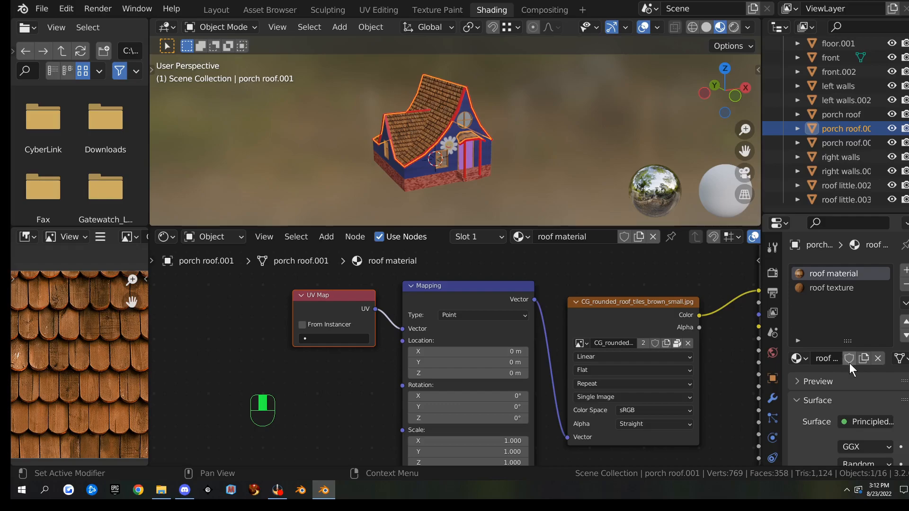
{"action": "left_click", "coordinate": [336, 338]}
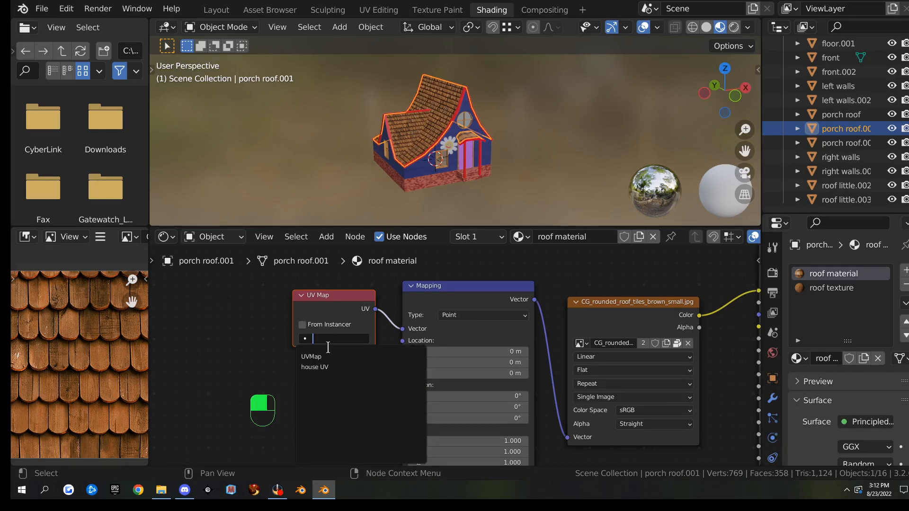
{"action": "left_click", "coordinate": [324, 357]}
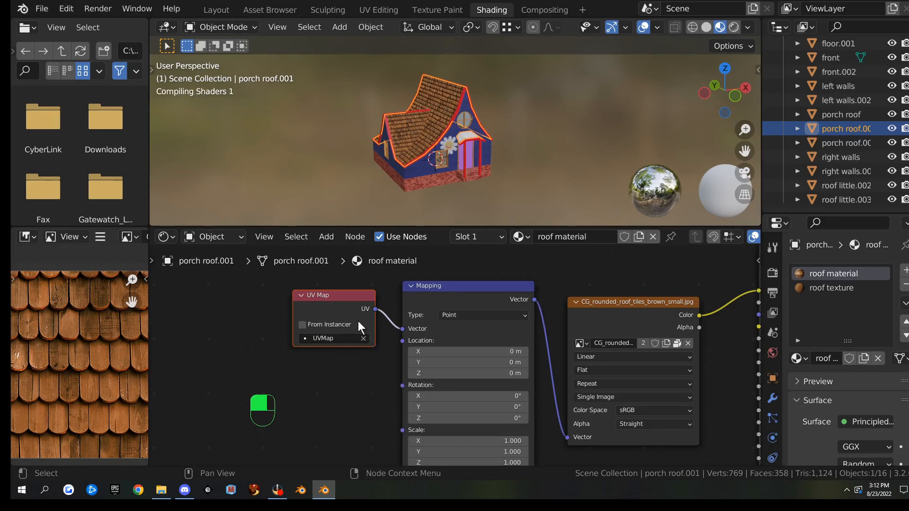
Duplicate the UV Map node and place the copy in open space to the right
{"action": "middle_click_drag", "start_coordinate": [678, 325], "coordinate": [340, 346]}
{"action": "scroll", "coordinate": [341, 346], "scroll_direction": "down", "scroll_amount": 4}
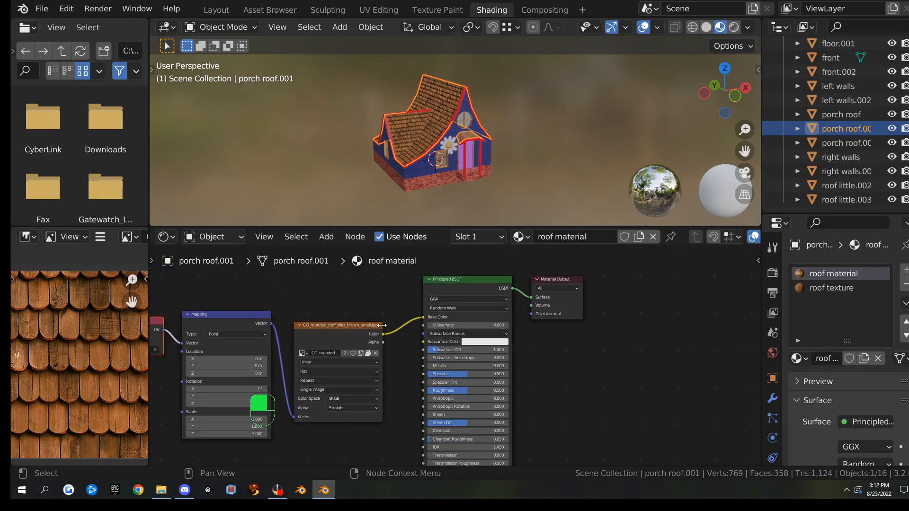
{"action": "key", "text": "shift+d"}
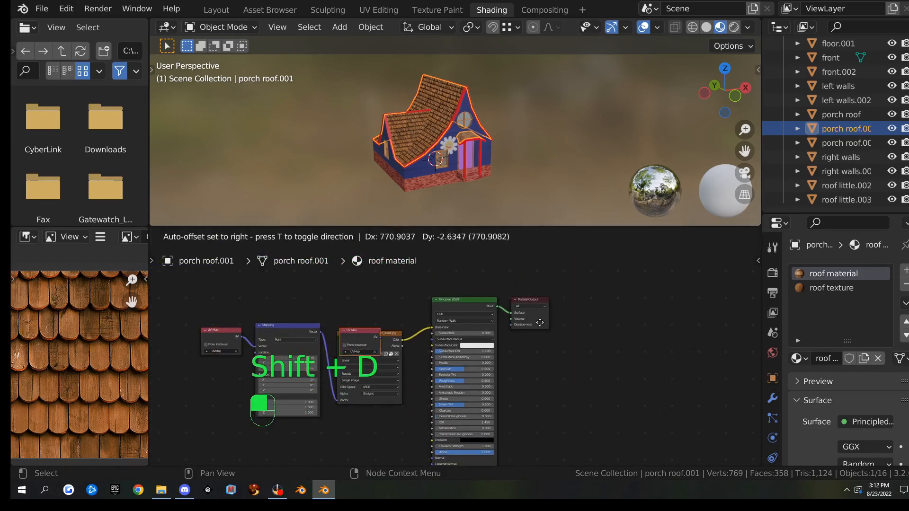
{"action": "left_click", "coordinate": [744, 321]}
{"action": "middle_click_drag", "start_coordinate": [652, 353], "coordinate": [530, 340]}
{"action": "left_click_drag", "start_coordinate": [471, 331], "coordinate": [427, 332]}
Add an Image Texture node with a new 1024 px image 'roof bake', alpha off
{"action": "key", "text": "q"}
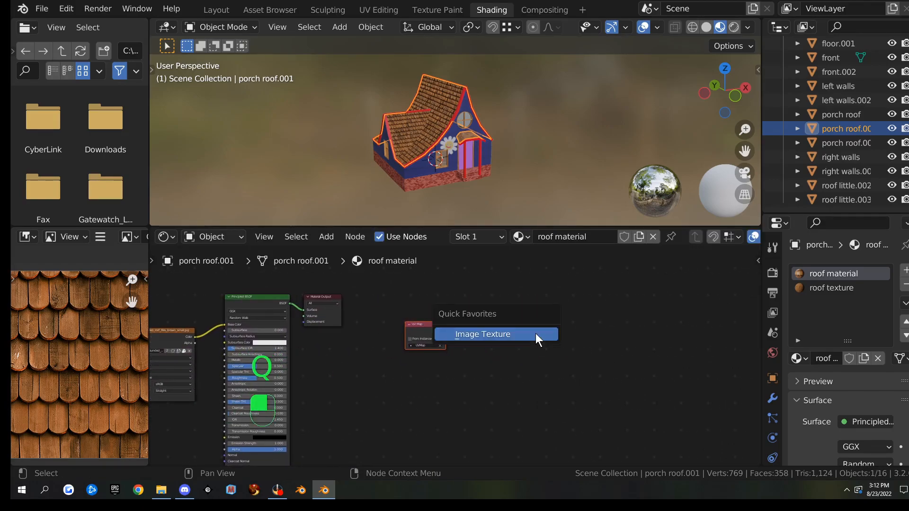
{"action": "left_click", "coordinate": [535, 333]}
{"action": "left_click", "coordinate": [487, 339]}
{"action": "scroll", "coordinate": [506, 343], "scroll_direction": "up", "scroll_amount": 4}
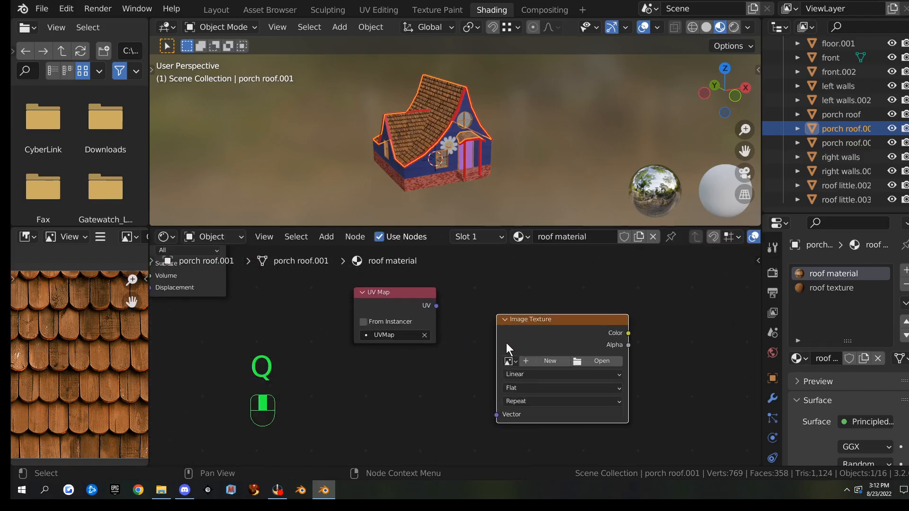
{"action": "middle_click_drag", "start_coordinate": [496, 334], "coordinate": [368, 319]}
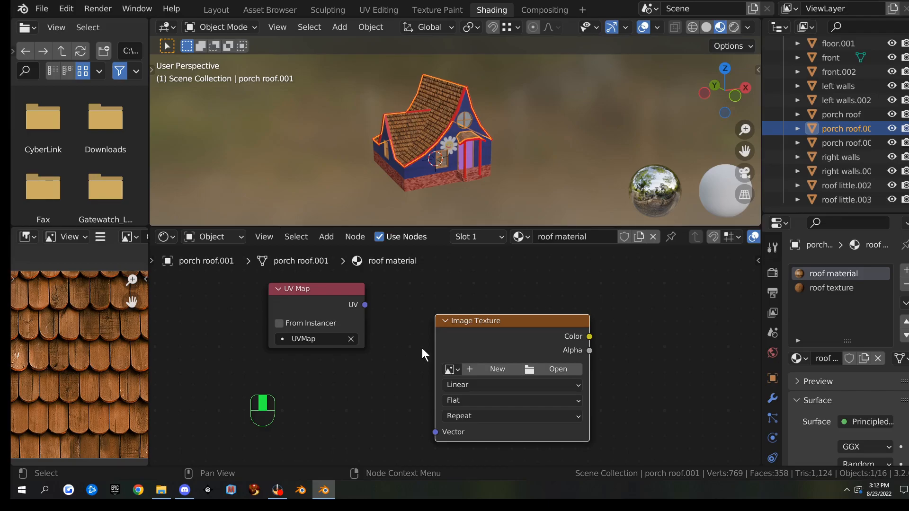
{"action": "left_click", "coordinate": [494, 366]}
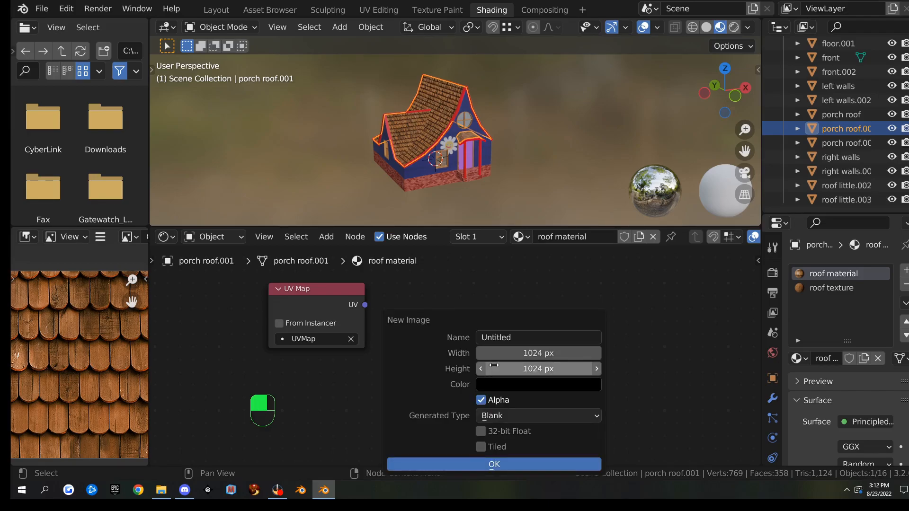
{"action": "left_click", "coordinate": [533, 334]}
{"action": "type", "text": "roof bake"}
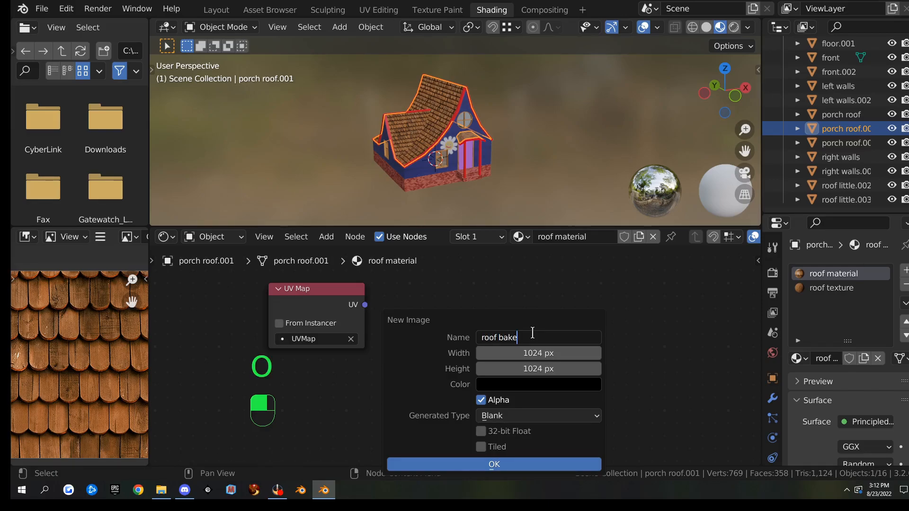
{"action": "left_click", "coordinate": [481, 400]}
{"action": "left_click", "coordinate": [480, 464]}
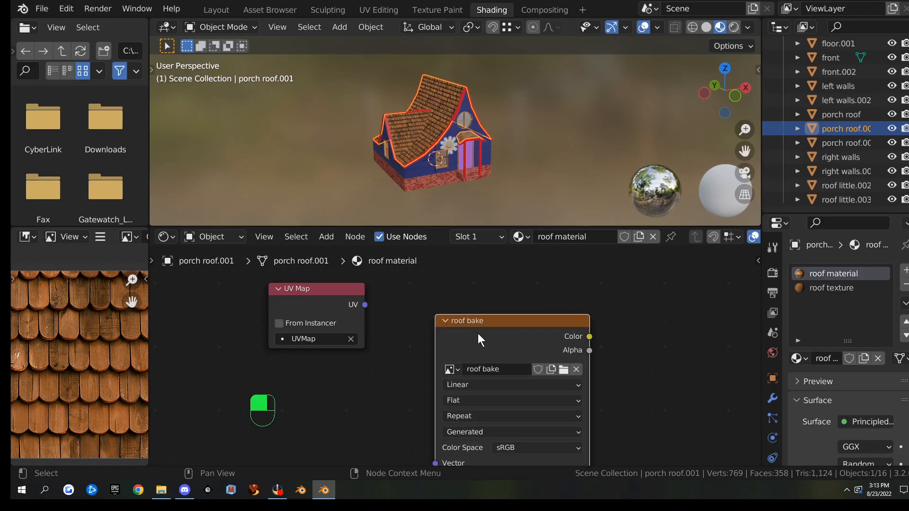
{"action": "left_click_drag", "start_coordinate": [477, 333], "coordinate": [485, 297]}
Link the UV Map copy's UV output to the texture's Vector and set it to house UV
{"action": "left_click_drag", "start_coordinate": [365, 305], "coordinate": [443, 421]}
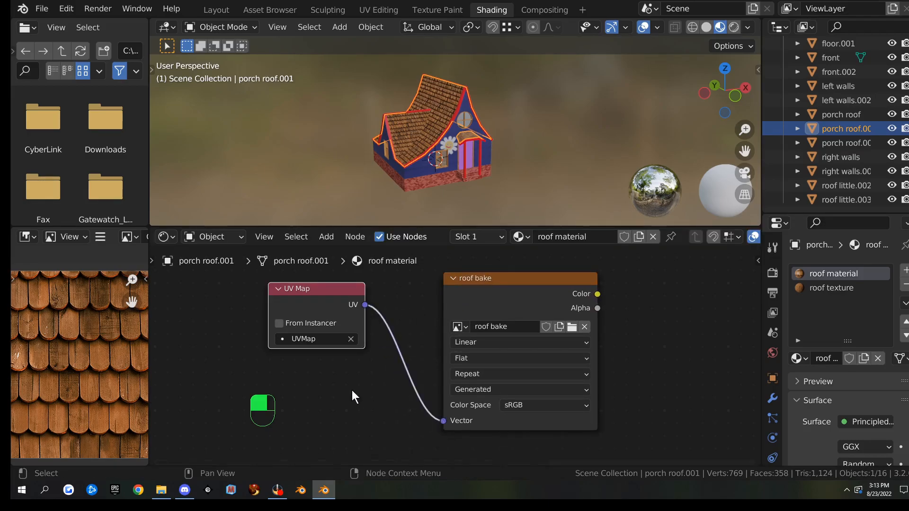
{"action": "left_click", "coordinate": [303, 340]}
{"action": "left_click", "coordinate": [301, 218]}
{"action": "left_click", "coordinate": [497, 278]}
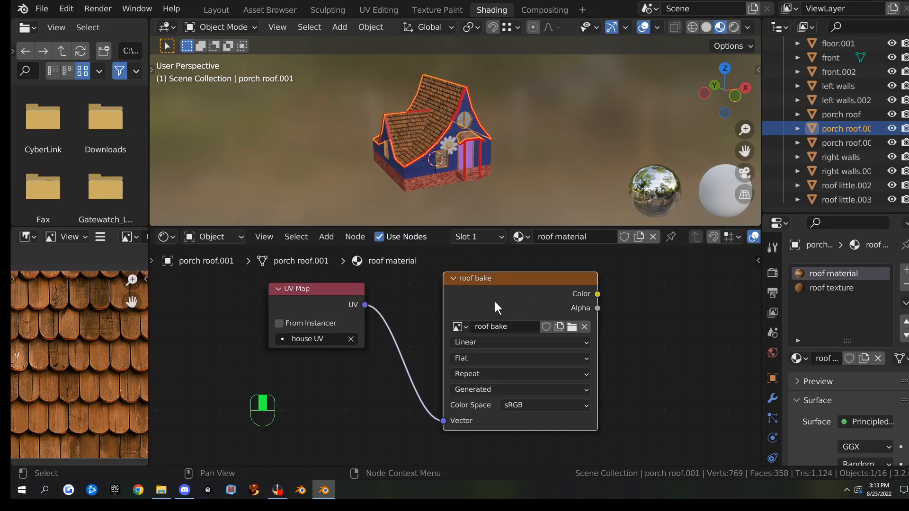
{"action": "scroll", "coordinate": [513, 292], "scroll_direction": "down", "scroll_amount": 3}
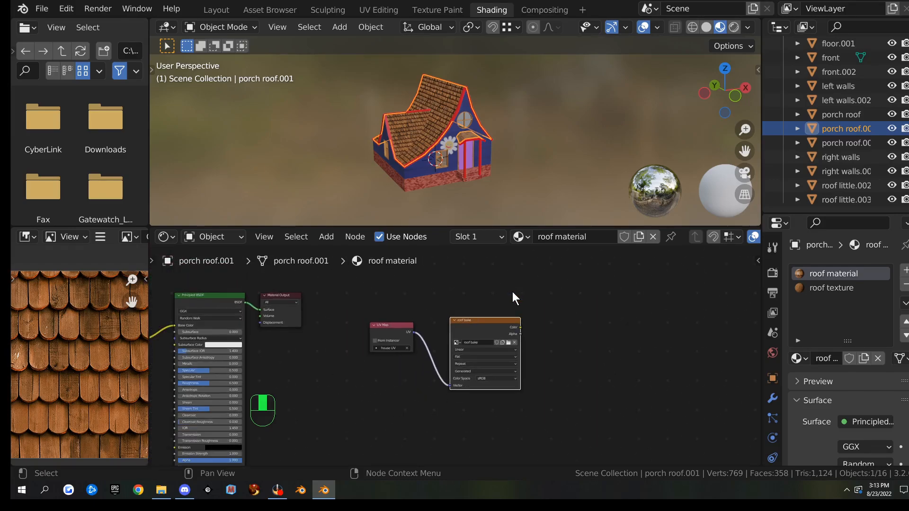
Back in Layout, preview the house in Rendered shading, orbiting and zooming to inspect it
{"action": "left_click", "coordinate": [218, 9]}
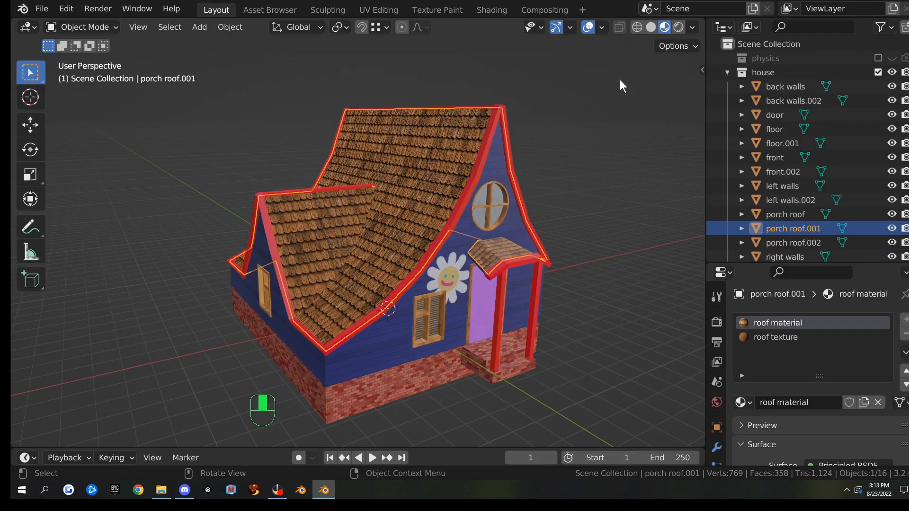
{"action": "left_click", "coordinate": [678, 27]}
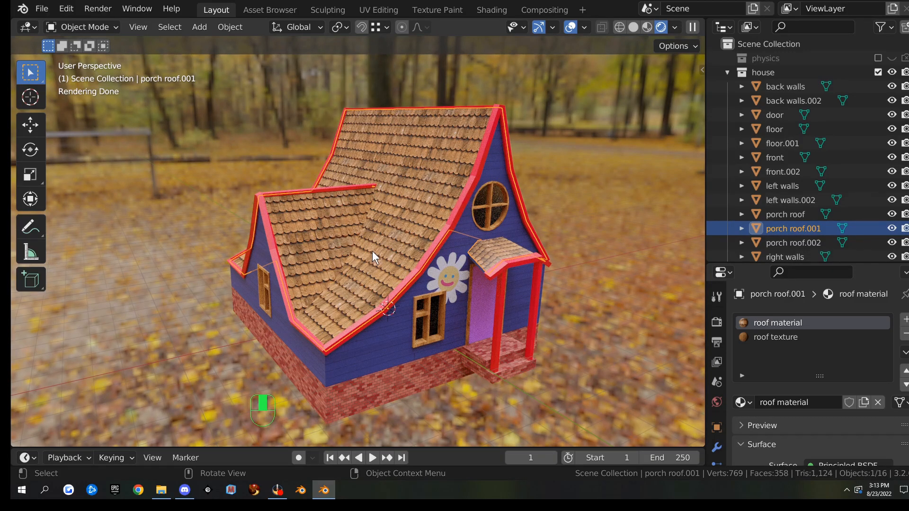
{"action": "middle_click_drag", "start_coordinate": [580, 220], "coordinate": [501, 148]}
{"action": "scroll", "coordinate": [555, 224], "scroll_direction": "up", "scroll_amount": 4}
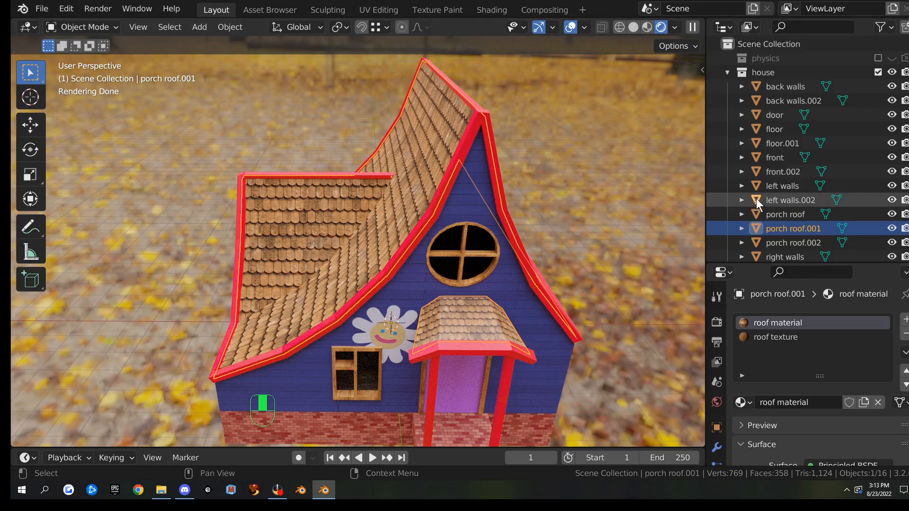
{"action": "scroll", "coordinate": [782, 184], "scroll_direction": "down", "scroll_amount": 3}
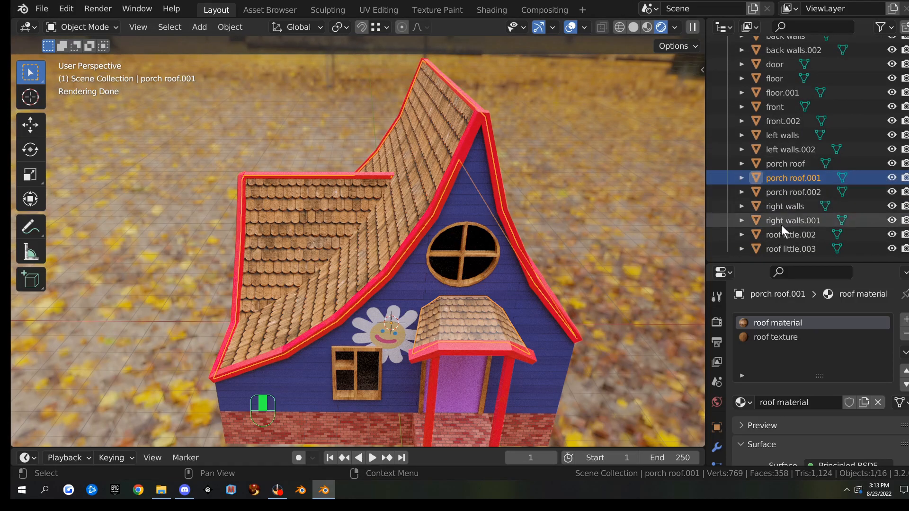
{"action": "scroll", "coordinate": [820, 155], "scroll_direction": "up", "scroll_amount": 3}
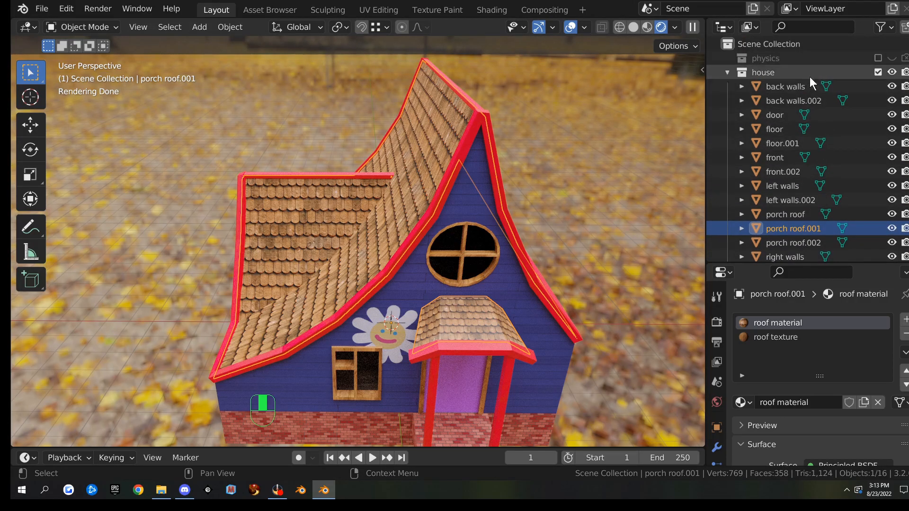
{"action": "left_click", "coordinate": [905, 59]}
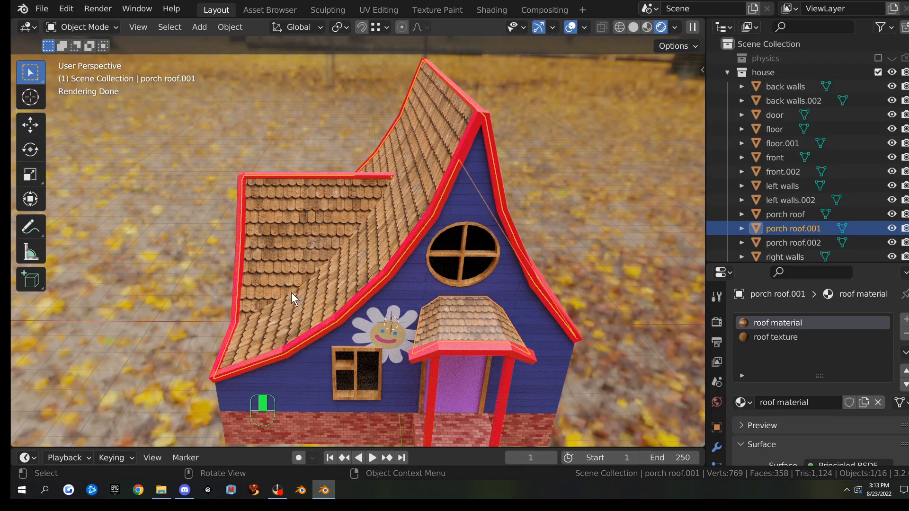
{"action": "scroll", "coordinate": [445, 215], "scroll_direction": "down", "scroll_amount": 4}
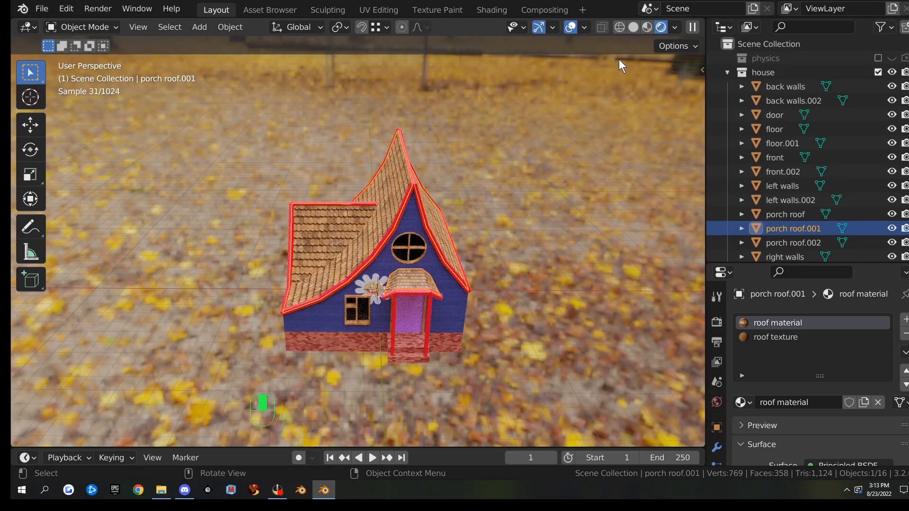
{"action": "left_click", "coordinate": [632, 28]}
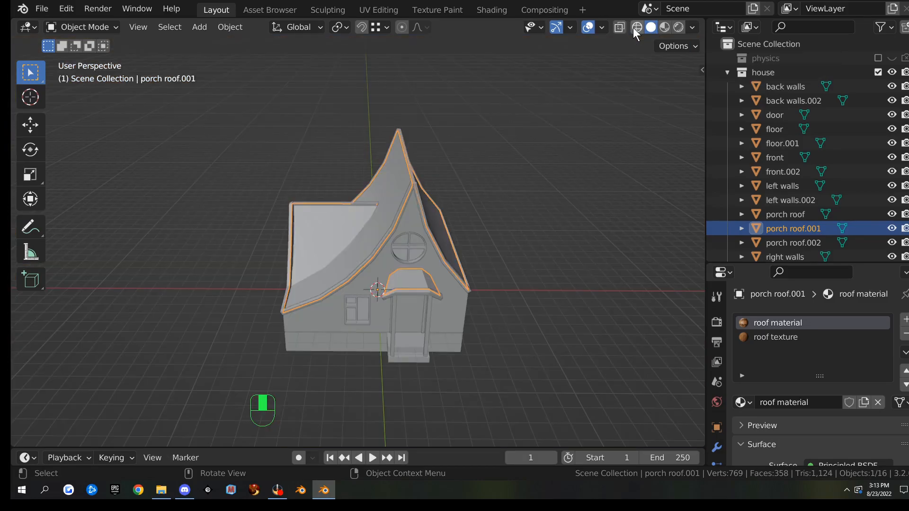
{"action": "middle_click_drag", "start_coordinate": [593, 126], "coordinate": [638, 65]}
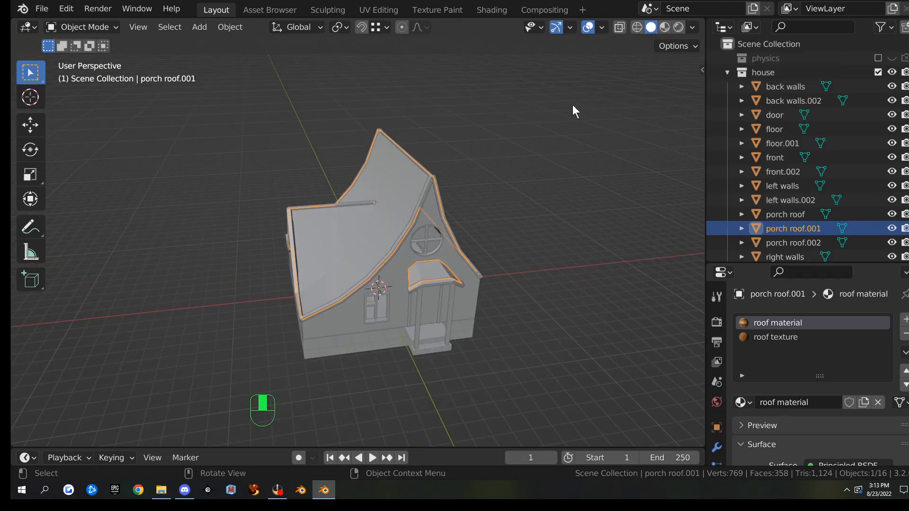
{"action": "left_click", "coordinate": [232, 27]}
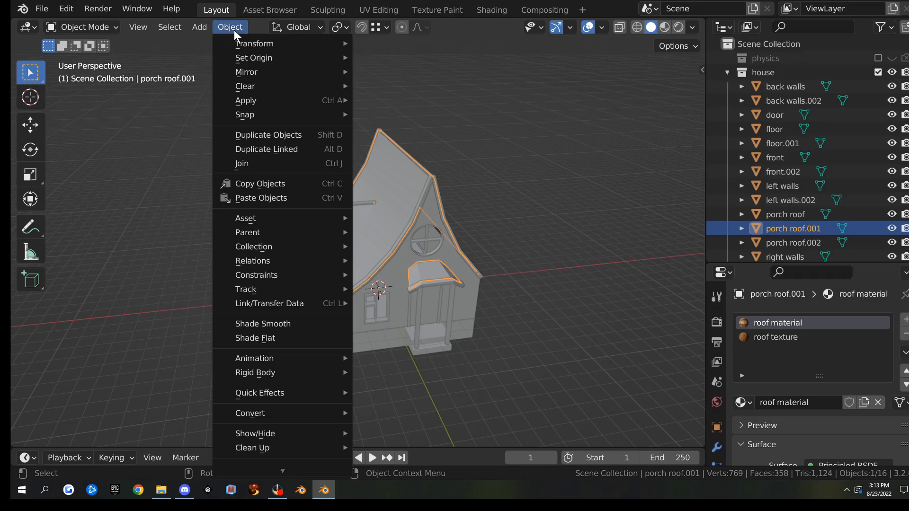
{"action": "left_click", "coordinate": [627, 112]}
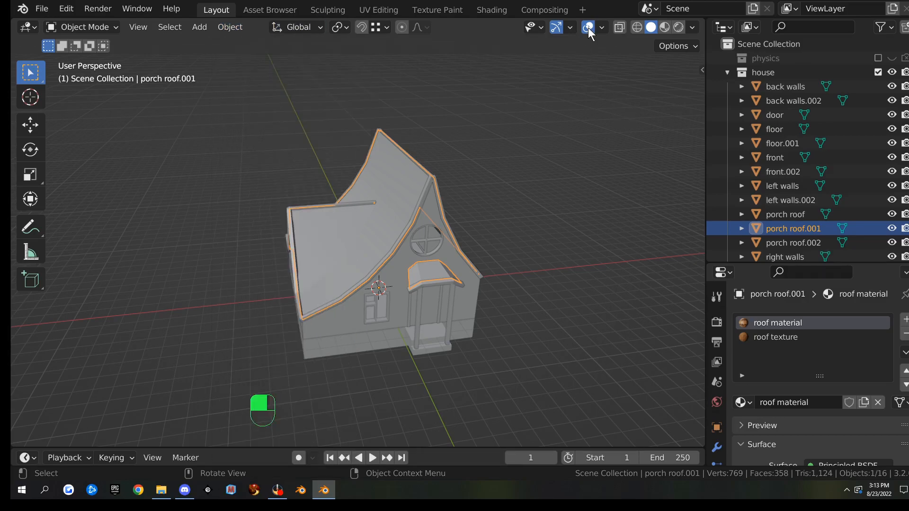
{"action": "left_click", "coordinate": [600, 28]}
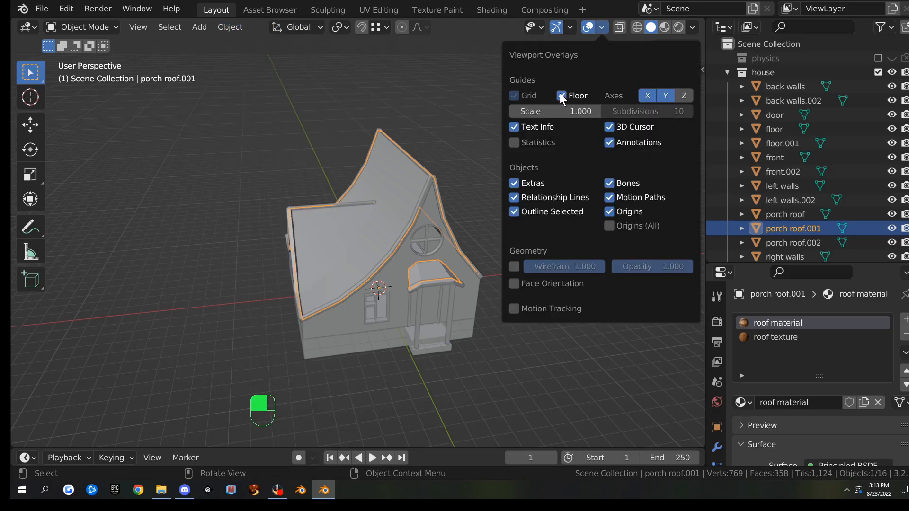
{"action": "left_click", "coordinate": [515, 283]}
{"action": "middle_click_drag", "start_coordinate": [368, 172], "coordinate": [348, 142]}
{"action": "scroll", "coordinate": [459, 251], "scroll_direction": "up", "scroll_amount": 4}
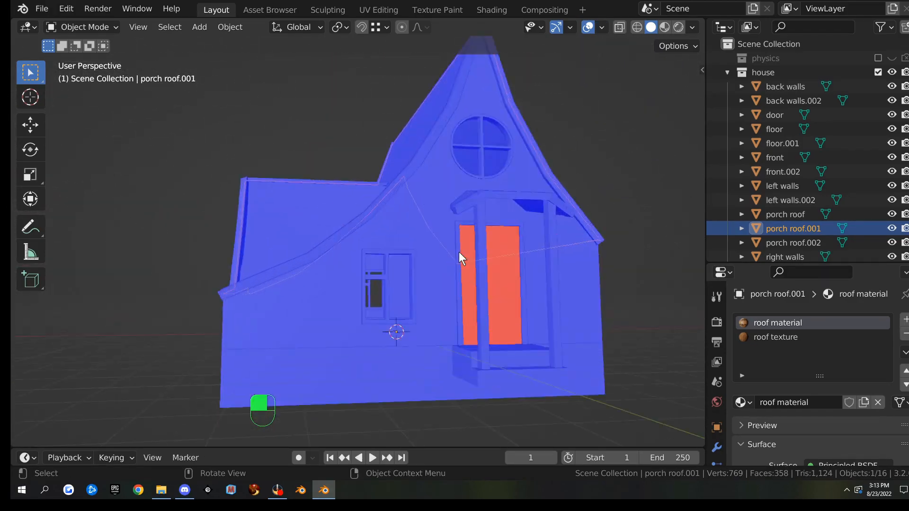
{"action": "scroll", "coordinate": [549, 270], "scroll_direction": "down", "scroll_amount": 4}
{"action": "middle_click_drag", "start_coordinate": [564, 230], "coordinate": [414, 211]}
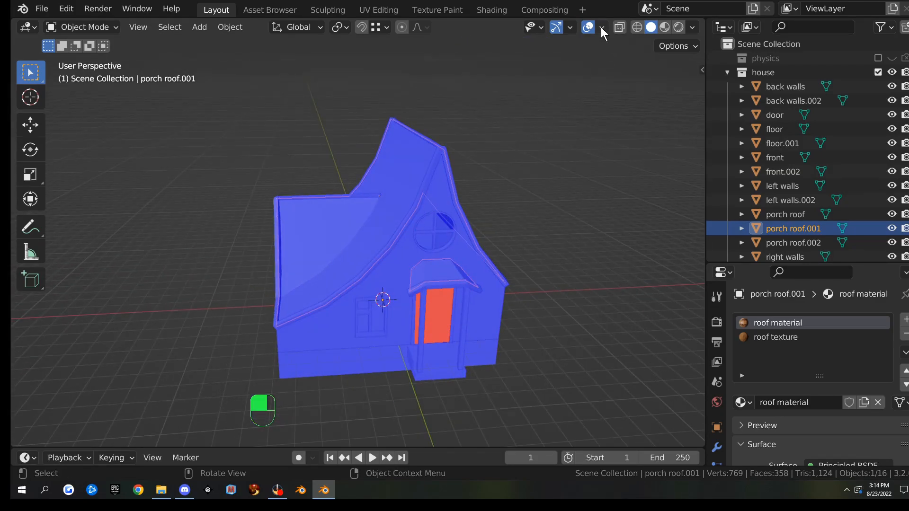
{"action": "key", "text": "q"}
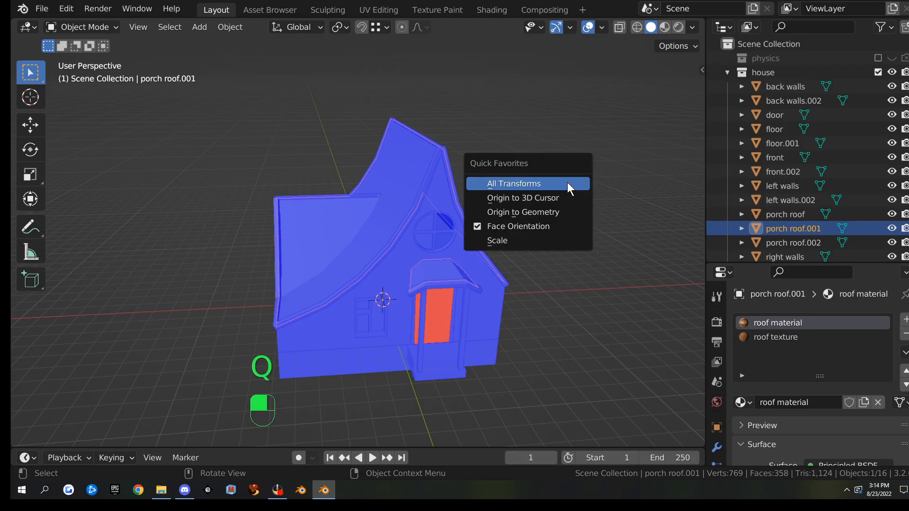
{"action": "left_click", "coordinate": [537, 226]}
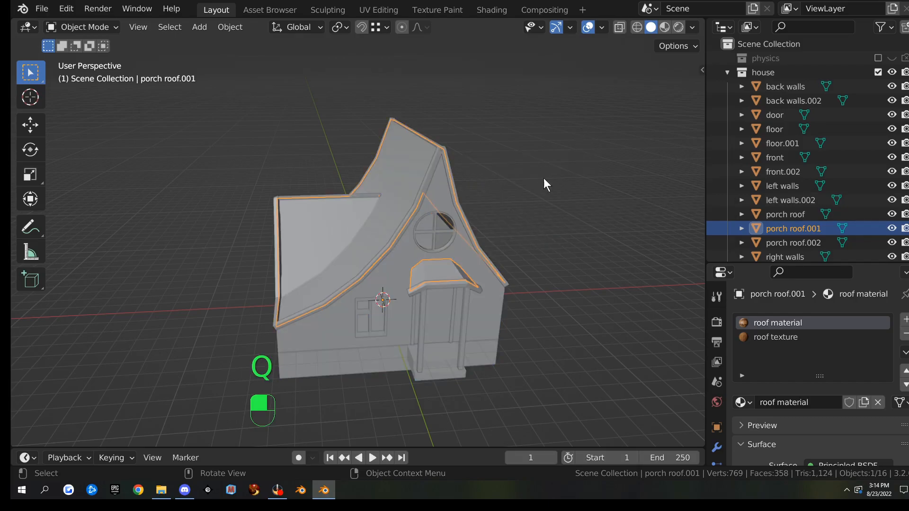
In the Shading workspace, lower the final render max samples from 4096 to 512
{"action": "left_click", "coordinate": [484, 12]}
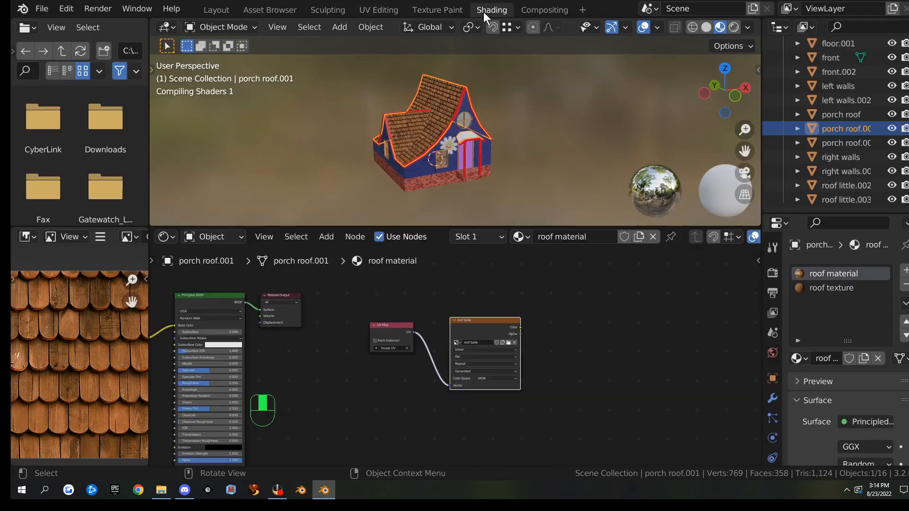
{"action": "left_click", "coordinate": [773, 273]}
{"action": "left_click_drag", "start_coordinate": [846, 212], "coordinate": [846, 148]}
{"action": "scroll", "coordinate": [826, 192], "scroll_direction": "down", "scroll_amount": 2}
{"action": "scroll", "coordinate": [853, 195], "scroll_direction": "up", "scroll_amount": 2}
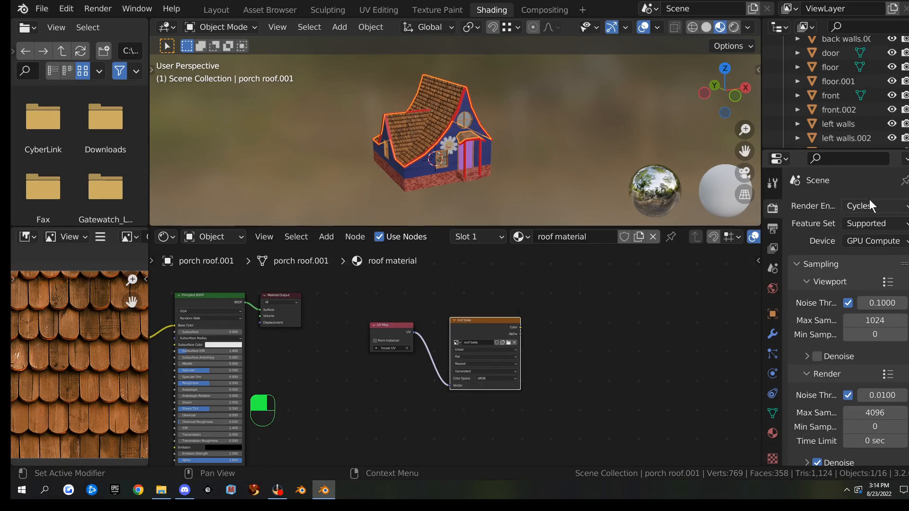
{"action": "scroll", "coordinate": [853, 234], "scroll_direction": "down", "scroll_amount": 7}
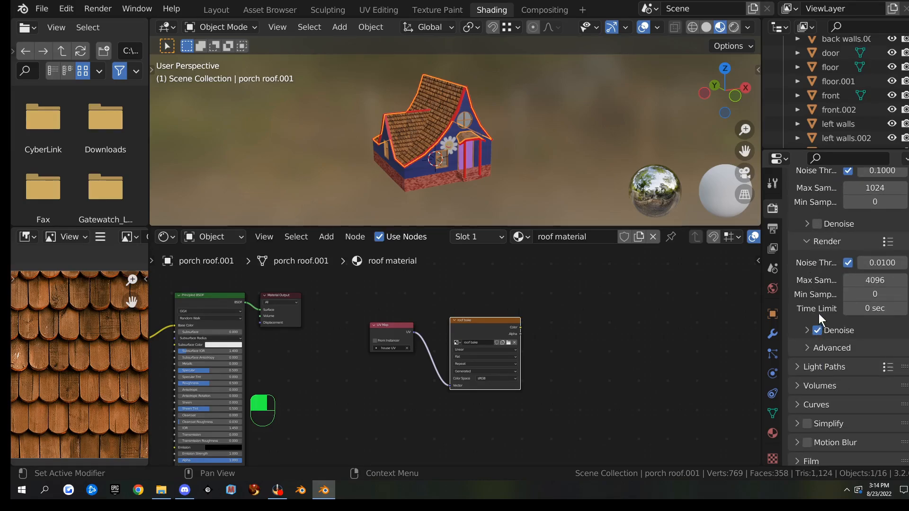
{"action": "left_click", "coordinate": [879, 281]}
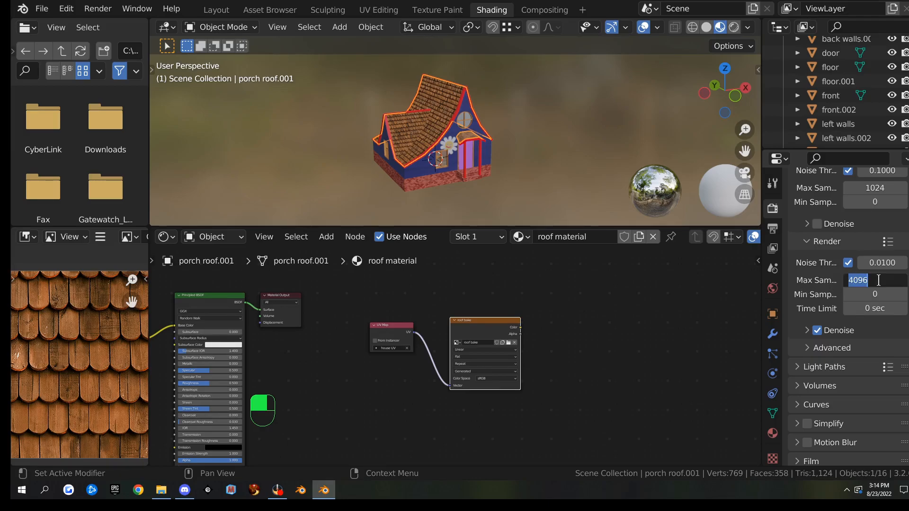
{"action": "type", "text": "512"}
{"action": "key", "text": "Return"}
Start a Combined bake of the roof image from the Bake panel, then cancel it
{"action": "scroll", "coordinate": [814, 337], "scroll_direction": "down", "scroll_amount": 5}
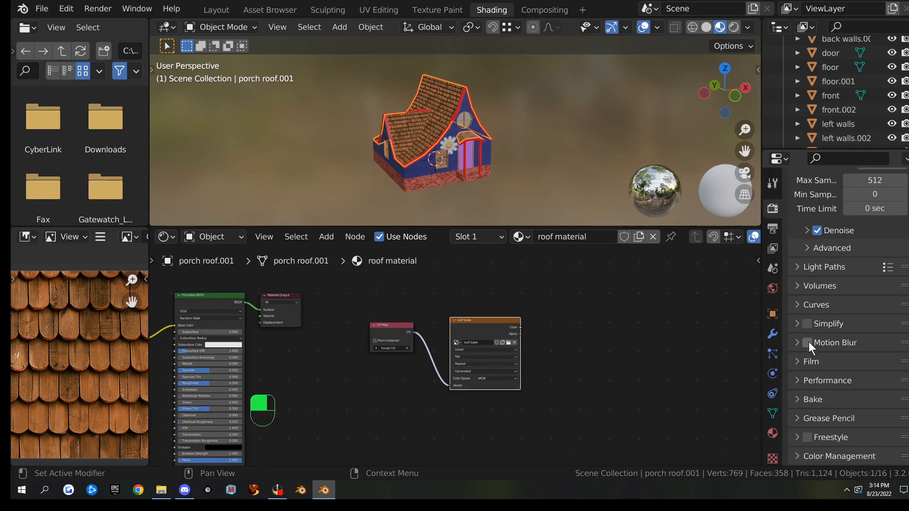
{"action": "left_click", "coordinate": [799, 399]}
{"action": "scroll", "coordinate": [816, 374], "scroll_direction": "down", "scroll_amount": 6}
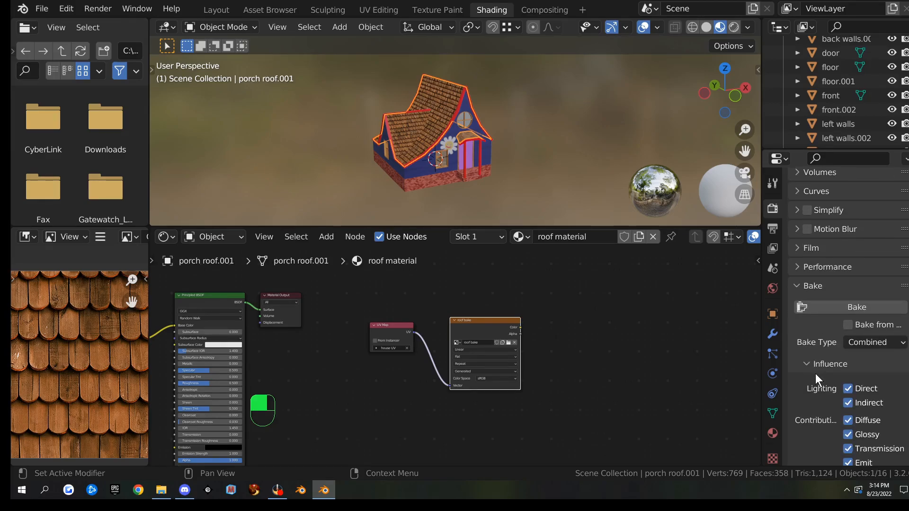
{"action": "left_click", "coordinate": [853, 306]}
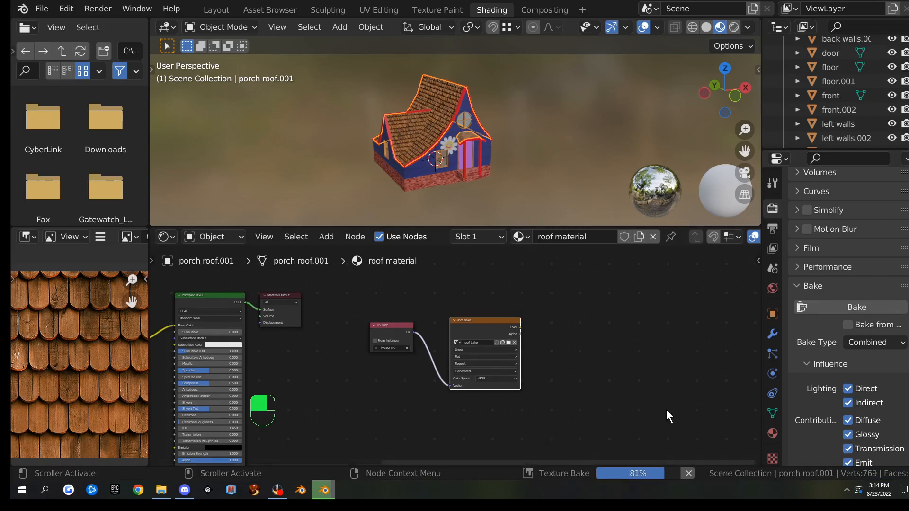
{"action": "left_click", "coordinate": [685, 473]}
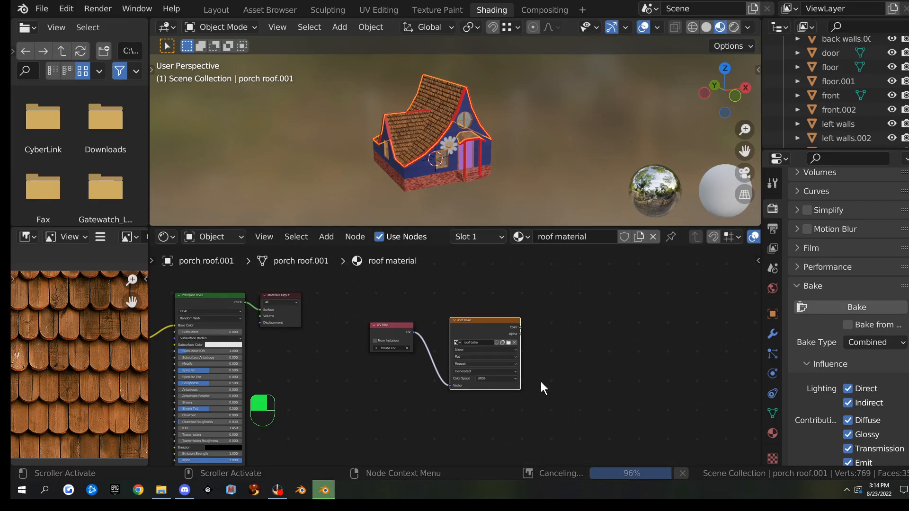
Copy the UV Map and roof bake nodes from the roof material
{"action": "left_click", "coordinate": [772, 429]}
{"action": "scroll", "coordinate": [815, 303], "scroll_direction": "up", "scroll_amount": 6}
{"action": "scroll", "coordinate": [816, 303], "scroll_direction": "up", "scroll_amount": 5}
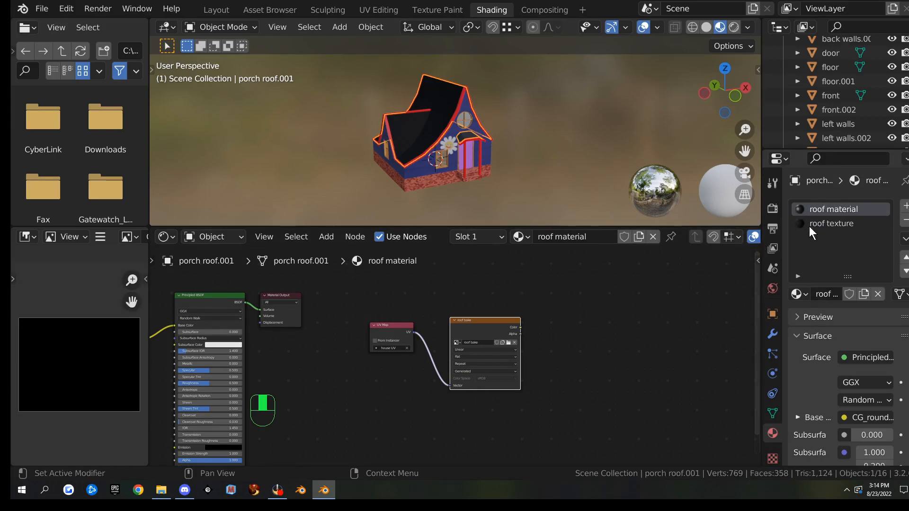
{"action": "left_click", "coordinate": [822, 223]}
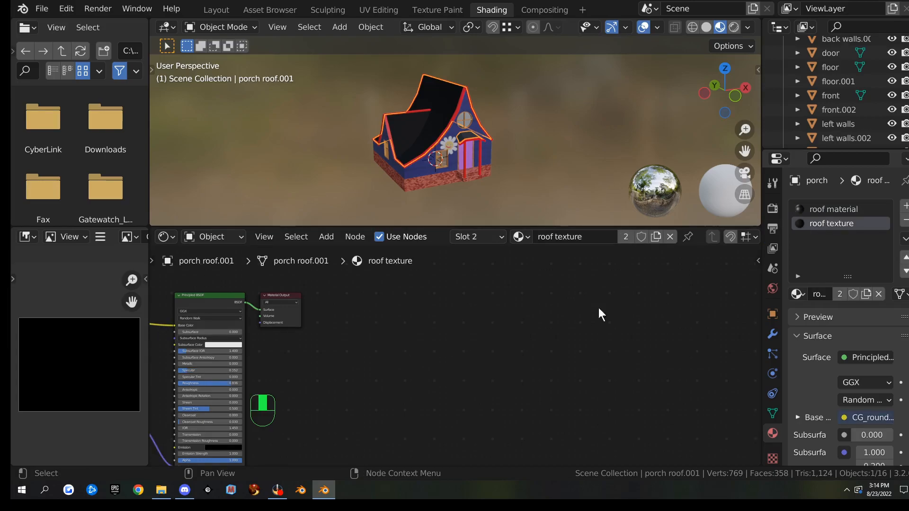
{"action": "left_click", "coordinate": [833, 210]}
{"action": "left_click_drag", "start_coordinate": [344, 293], "coordinate": [541, 405]}
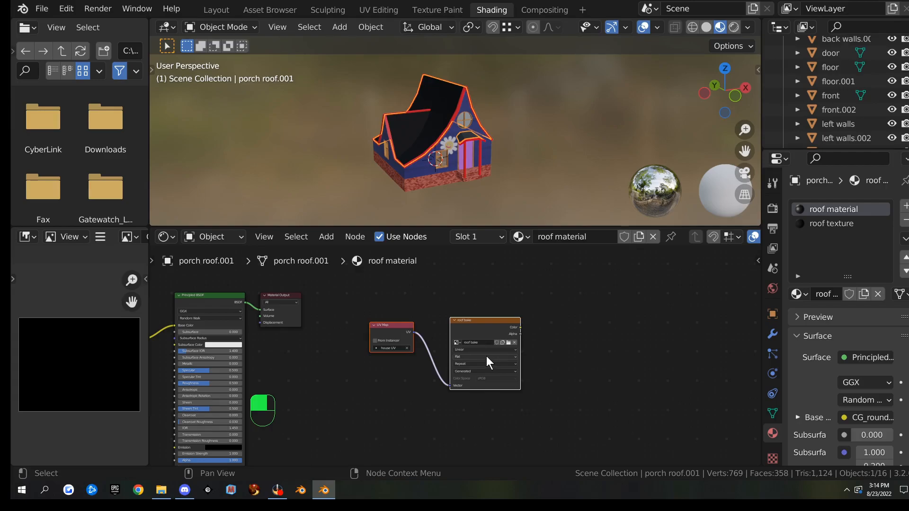
{"action": "key", "text": "ctrl+c"}
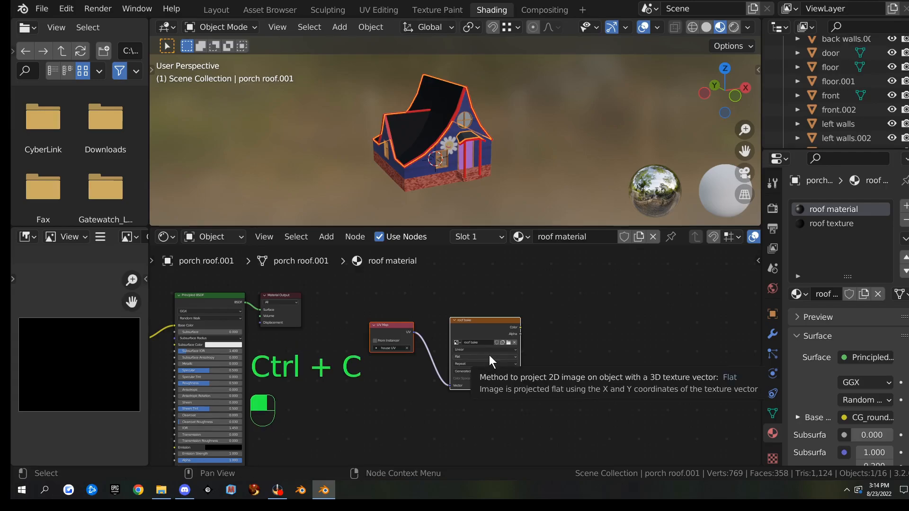
Paste the UV Map and roof bake nodes into the roof texture material
{"action": "left_click", "coordinate": [834, 224]}
{"action": "key", "text": "ctrl+v"}
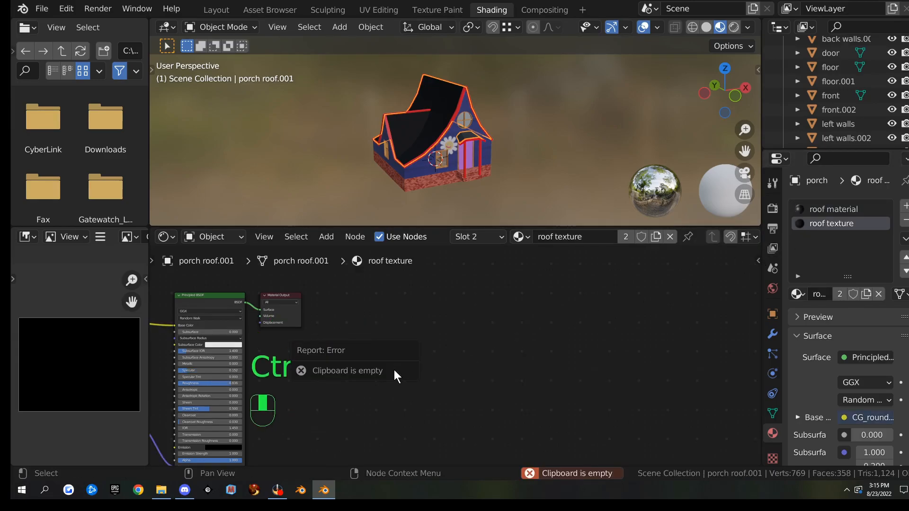
{"action": "key", "text": "ctrl"}
{"action": "key", "text": "ctrl+v"}
{"action": "left_click", "coordinate": [840, 211]}
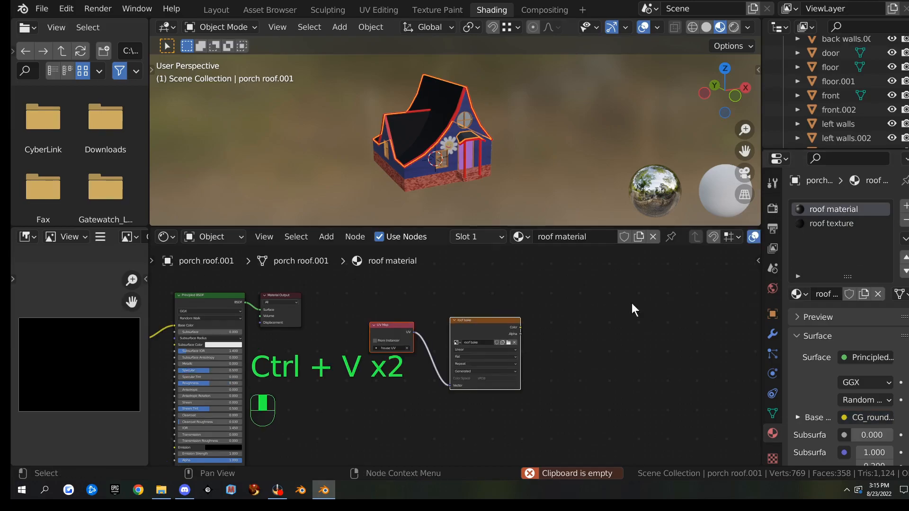
{"action": "right_click", "coordinate": [479, 322]}
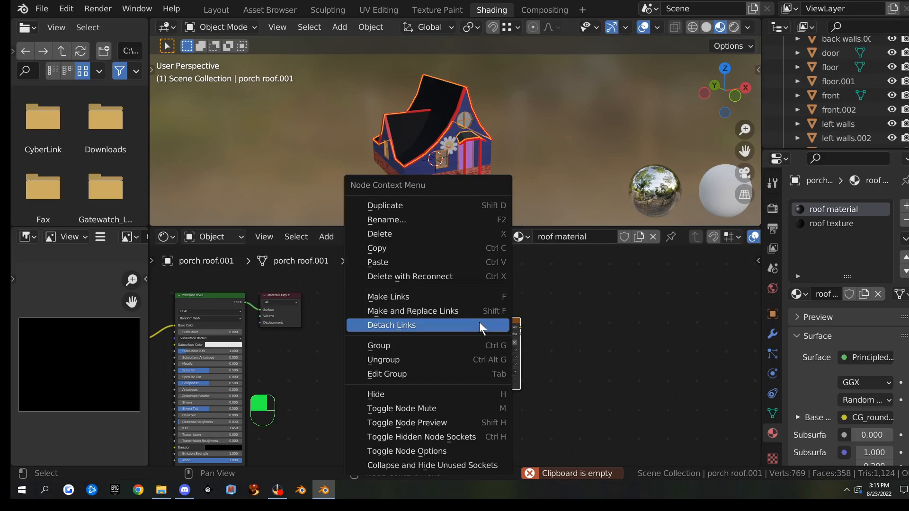
{"action": "left_click", "coordinate": [427, 248]}
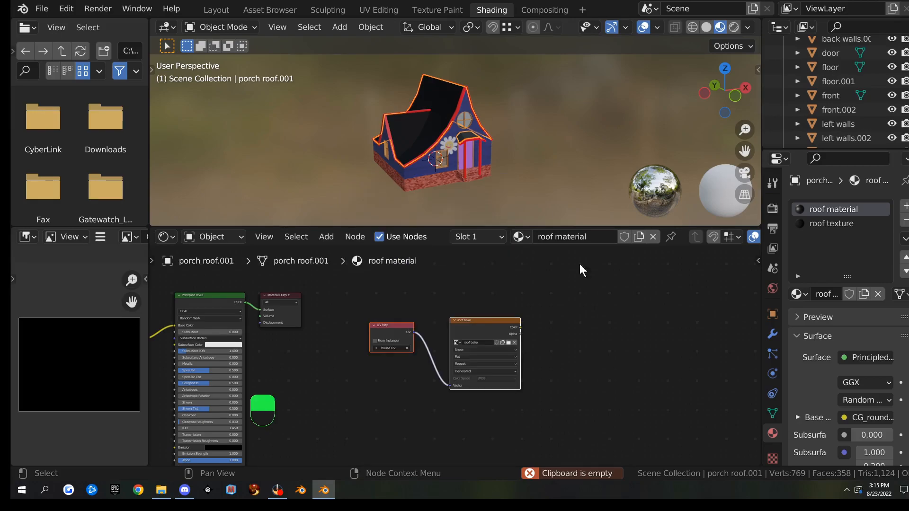
{"action": "left_click", "coordinate": [802, 224]}
{"action": "key", "text": "ctrl+v"}
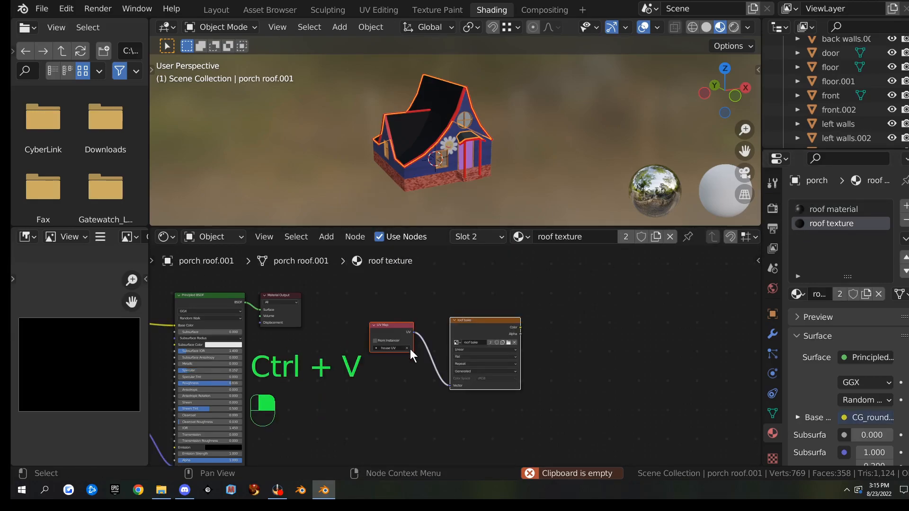
Convert the roof texture's Texture Coordinate node into a UV Map node using UVMap
{"action": "middle_click_drag", "start_coordinate": [317, 367], "coordinate": [765, 365]}
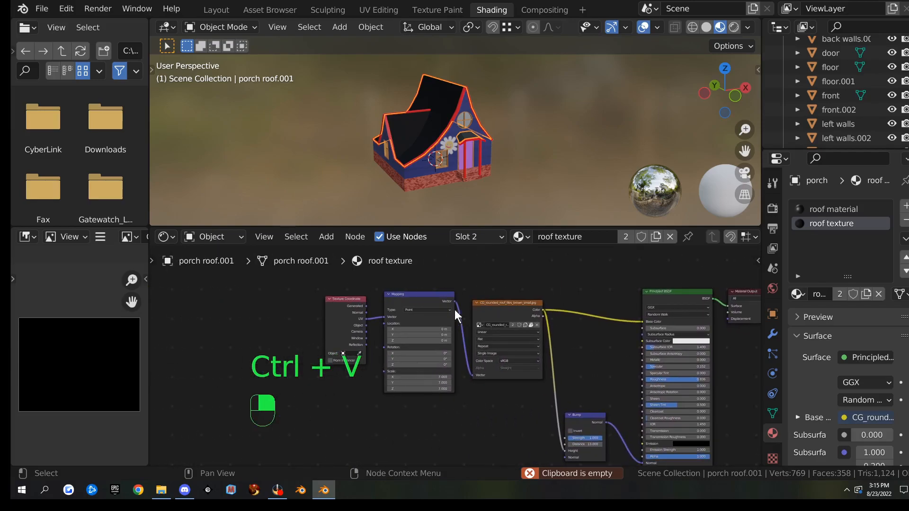
{"action": "left_click", "coordinate": [334, 304]}
{"action": "scroll", "coordinate": [351, 338], "scroll_direction": "up", "scroll_amount": 3}
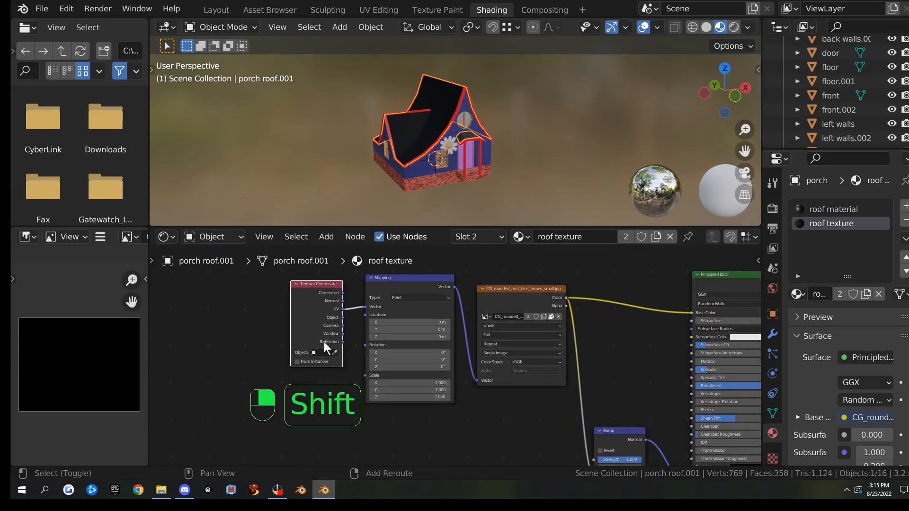
{"action": "key", "text": "shift+s"}
{"action": "mouse_move", "coordinate": [324, 342]}
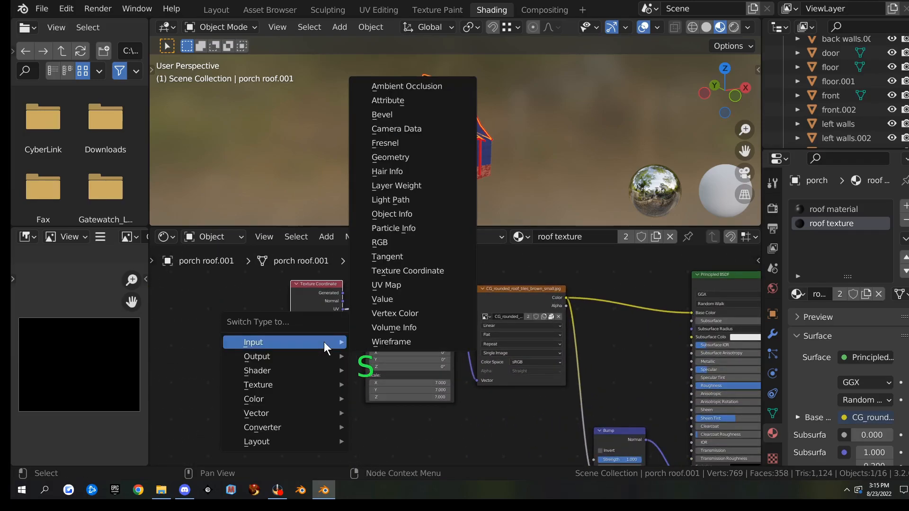
{"action": "left_click", "coordinate": [395, 286]}
{"action": "left_click", "coordinate": [323, 314]}
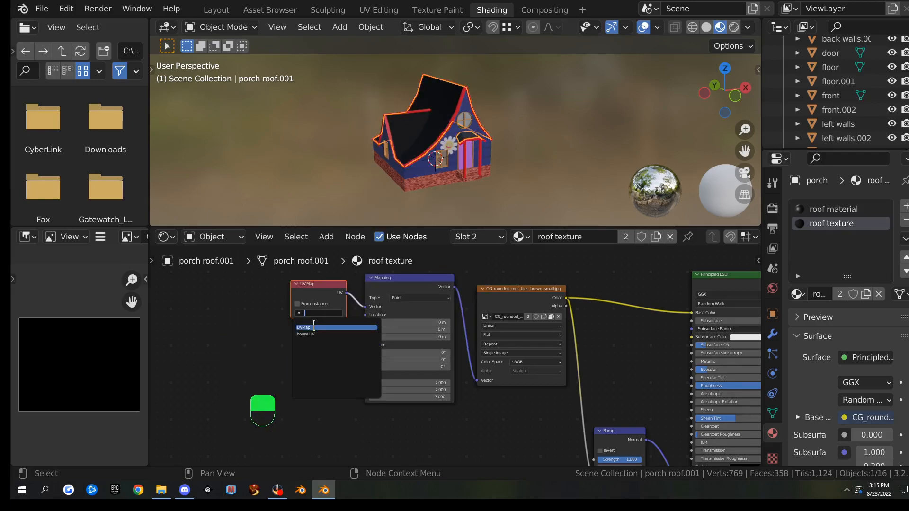
{"action": "left_click", "coordinate": [333, 326]}
{"action": "scroll", "coordinate": [592, 284], "scroll_direction": "down", "scroll_amount": 3}
{"action": "middle_click_drag", "start_coordinate": [665, 298], "coordinate": [360, 319]}
{"action": "scroll", "coordinate": [634, 308], "scroll_direction": "down", "scroll_amount": 3}
{"action": "middle_click_drag", "start_coordinate": [633, 303], "coordinate": [521, 289]}
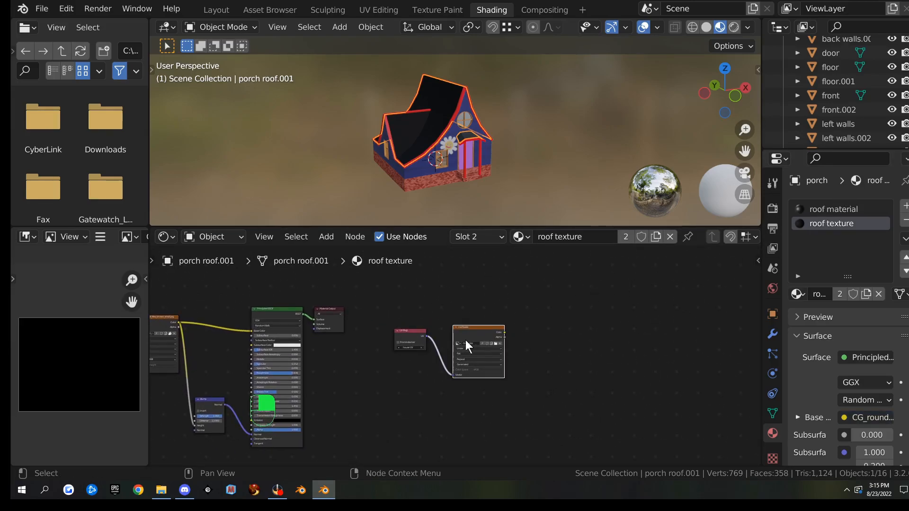
{"action": "scroll", "coordinate": [488, 350], "scroll_direction": "up", "scroll_amount": 2}
{"action": "scroll", "coordinate": [519, 360], "scroll_direction": "up", "scroll_amount": 2}
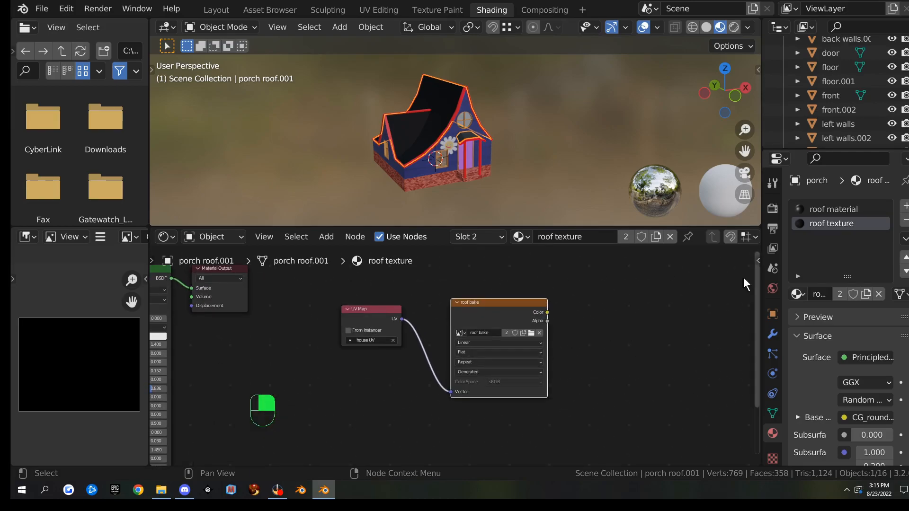
Keep roof bake as the active image node in the roof material and bake it
{"action": "left_click", "coordinate": [835, 208]}
{"action": "left_click", "coordinate": [507, 305]}
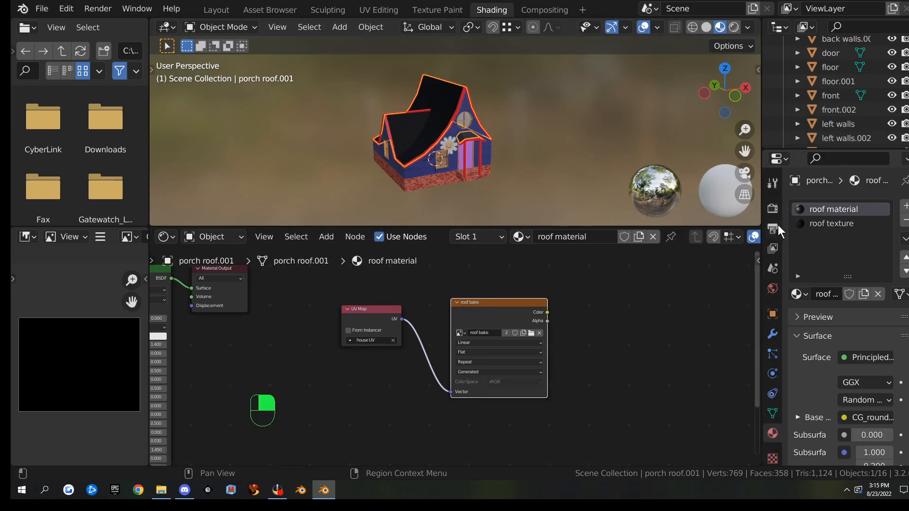
{"action": "left_click", "coordinate": [773, 210]}
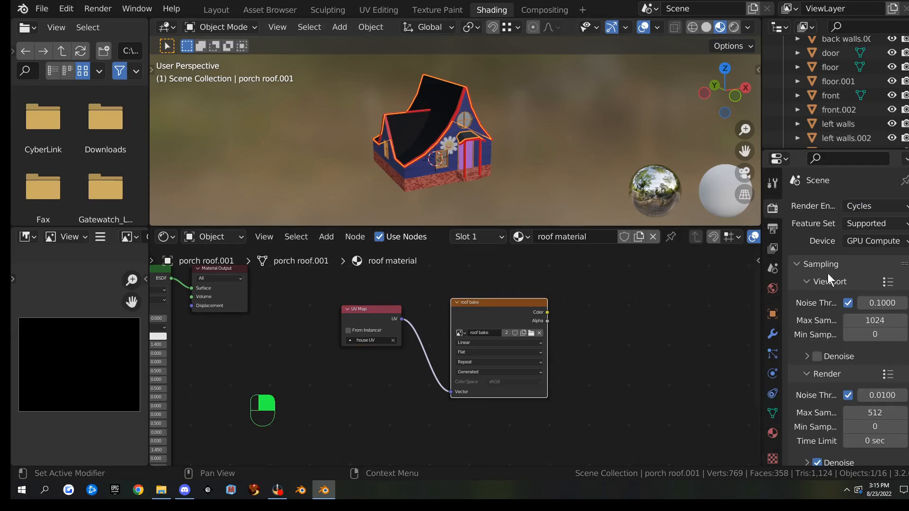
{"action": "scroll", "coordinate": [819, 303], "scroll_direction": "down", "scroll_amount": 5}
{"action": "scroll", "coordinate": [815, 324], "scroll_direction": "down", "scroll_amount": 6}
{"action": "left_click", "coordinate": [837, 426]}
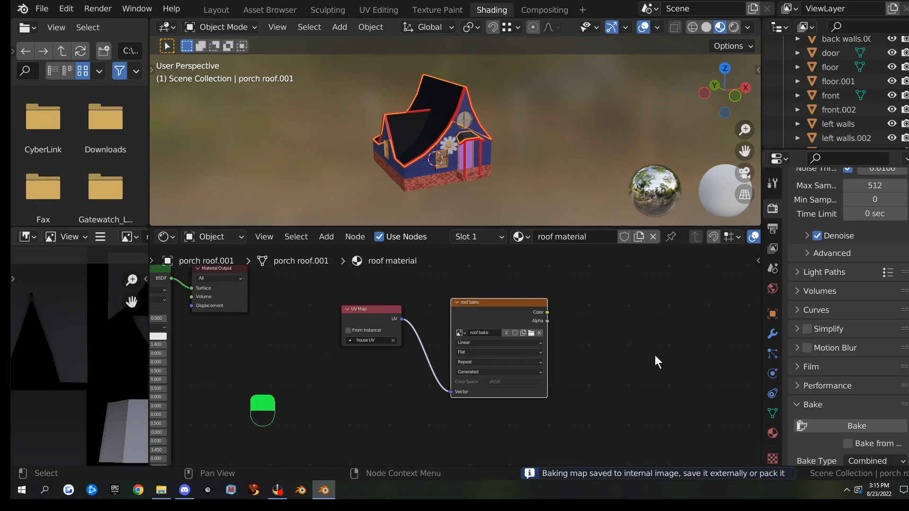
{"action": "scroll", "coordinate": [104, 362], "scroll_direction": "down", "scroll_amount": 4}
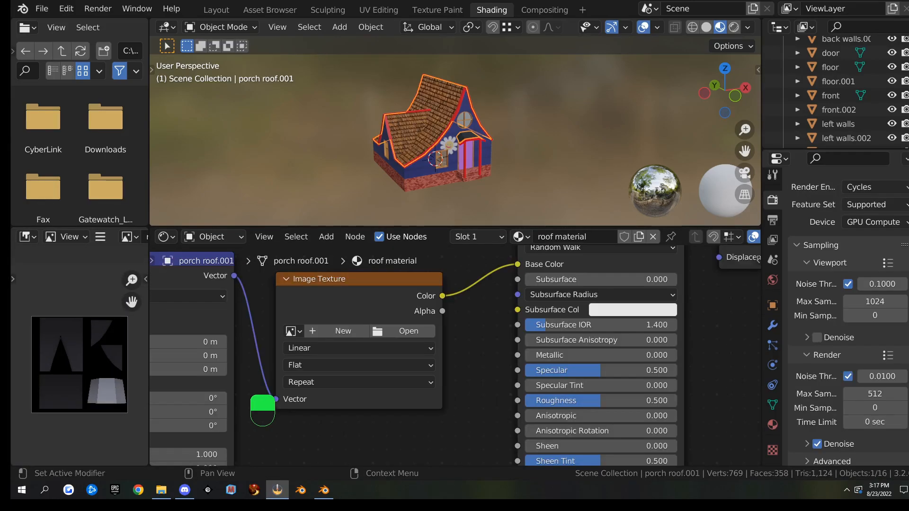
Load CG_rounded_roof_tiles_brown_small.jpg from the building folder into the roof material's image node
{"action": "left_click", "coordinate": [408, 330]}
{"action": "double_click", "coordinate": [437, 155]}
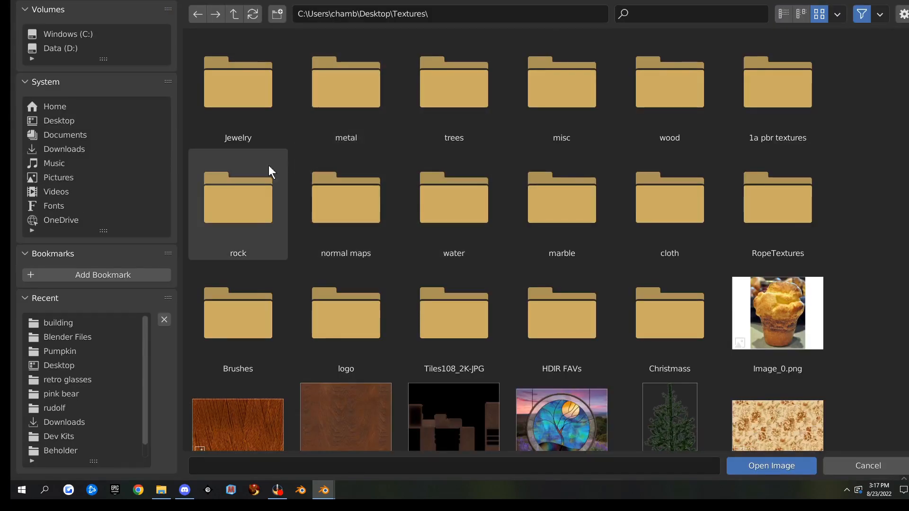
{"action": "left_click", "coordinate": [70, 323]}
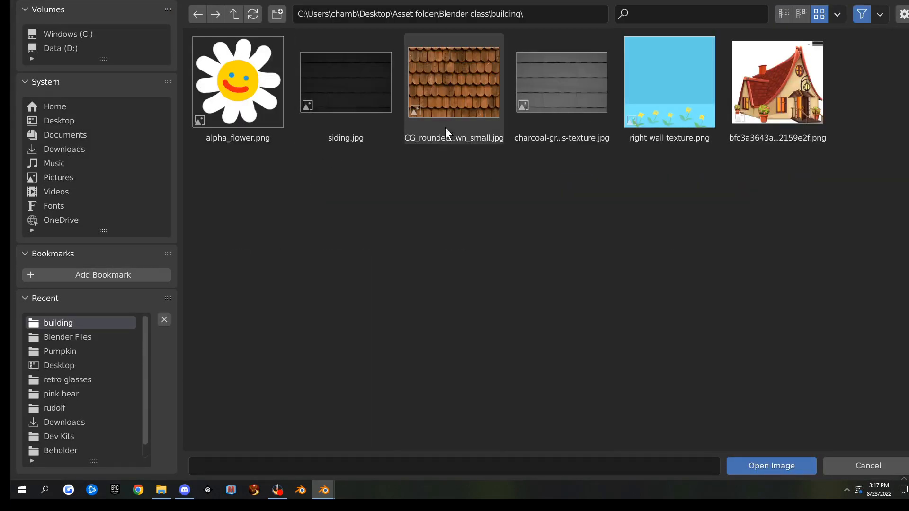
{"action": "double_click", "coordinate": [463, 101]}
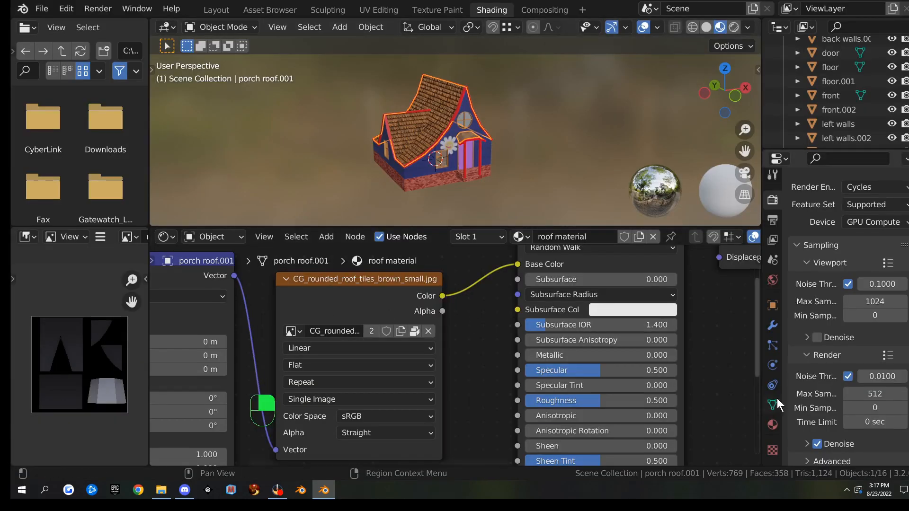
Replace the roof texture material's image with CG_rounded_roof_tiles_brown_small.jpg
{"action": "left_click", "coordinate": [771, 425]}
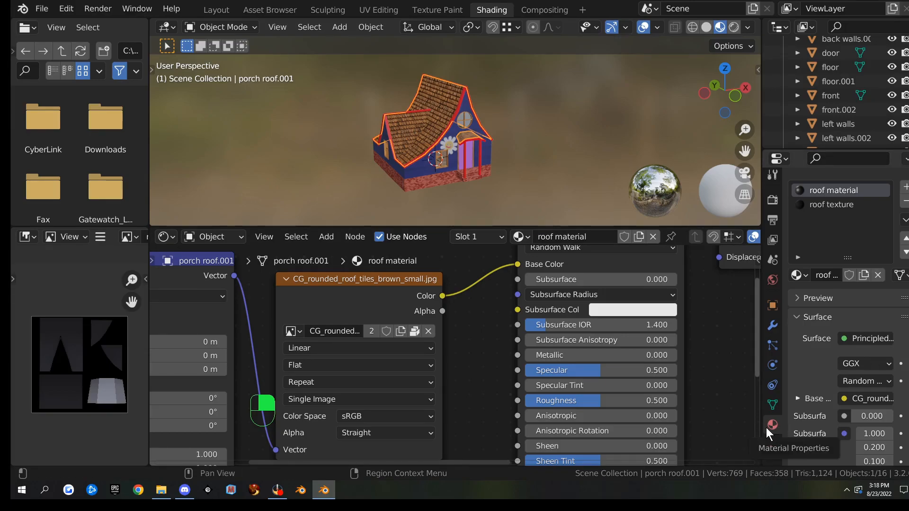
{"action": "left_click", "coordinate": [820, 206]}
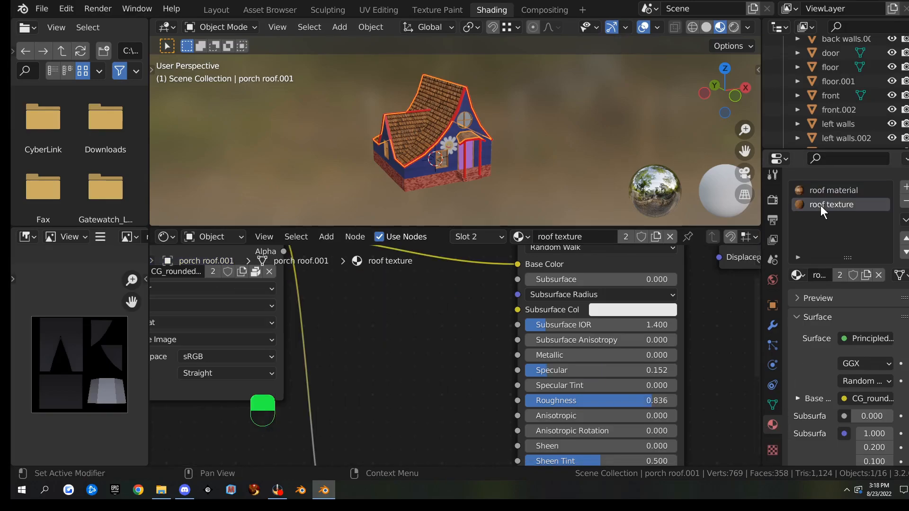
{"action": "scroll", "coordinate": [353, 335], "scroll_direction": "down", "scroll_amount": 2}
{"action": "scroll", "coordinate": [352, 327], "scroll_direction": "up", "scroll_amount": 2}
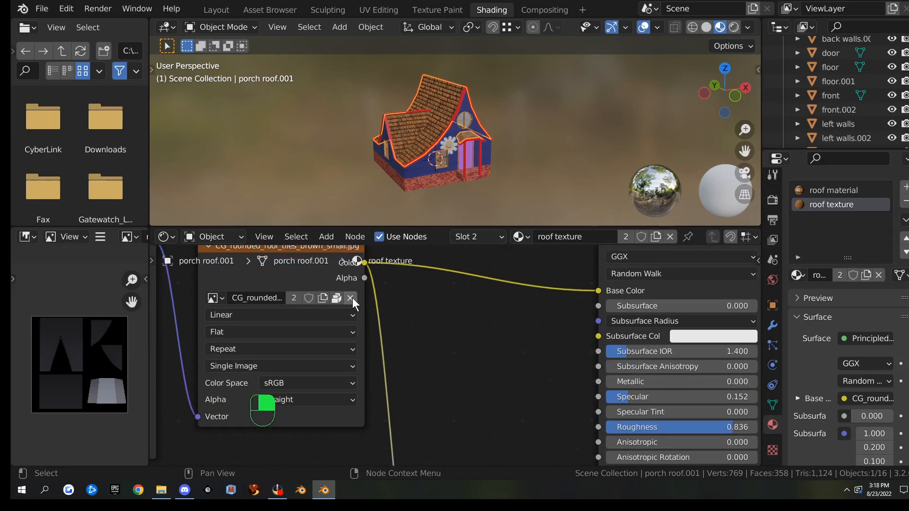
{"action": "left_click", "coordinate": [350, 298]}
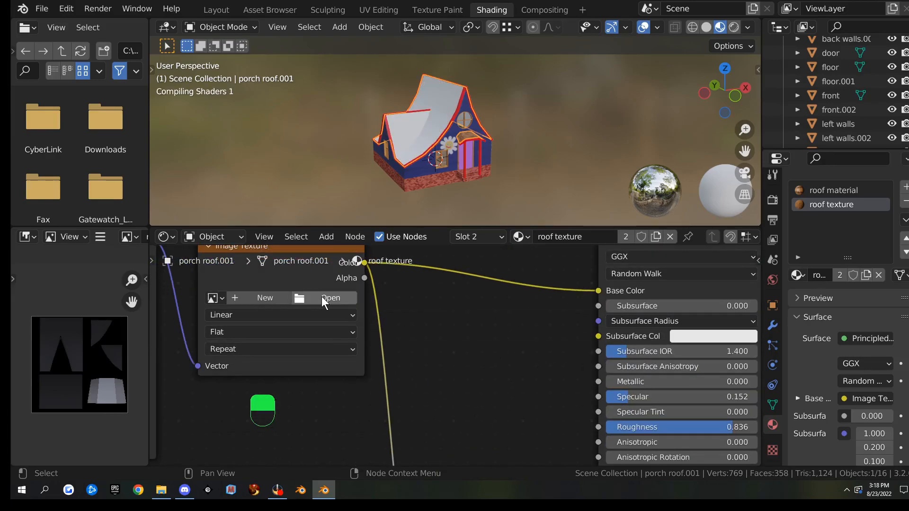
{"action": "middle_click_drag", "start_coordinate": [476, 139], "coordinate": [479, 170]}
{"action": "left_click", "coordinate": [342, 298]}
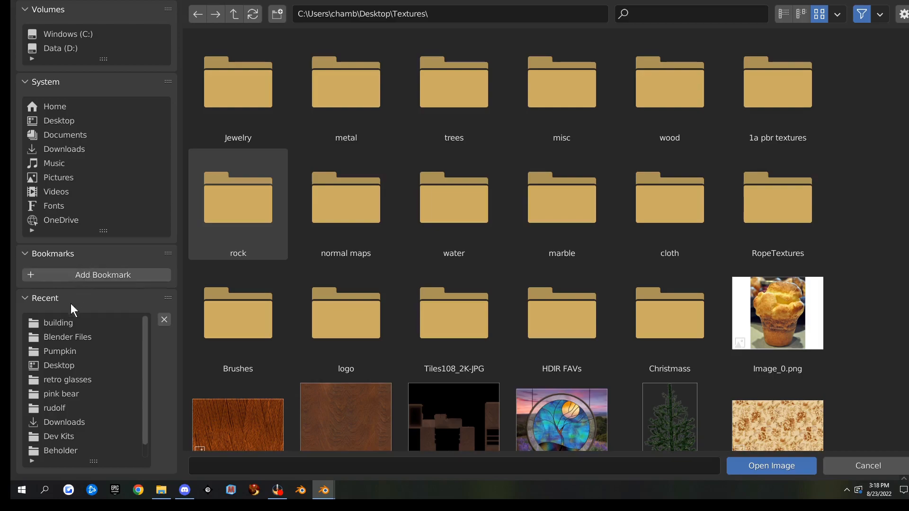
{"action": "left_click", "coordinate": [59, 322]}
{"action": "left_click", "coordinate": [462, 91]}
{"action": "double_click", "coordinate": [460, 87]}
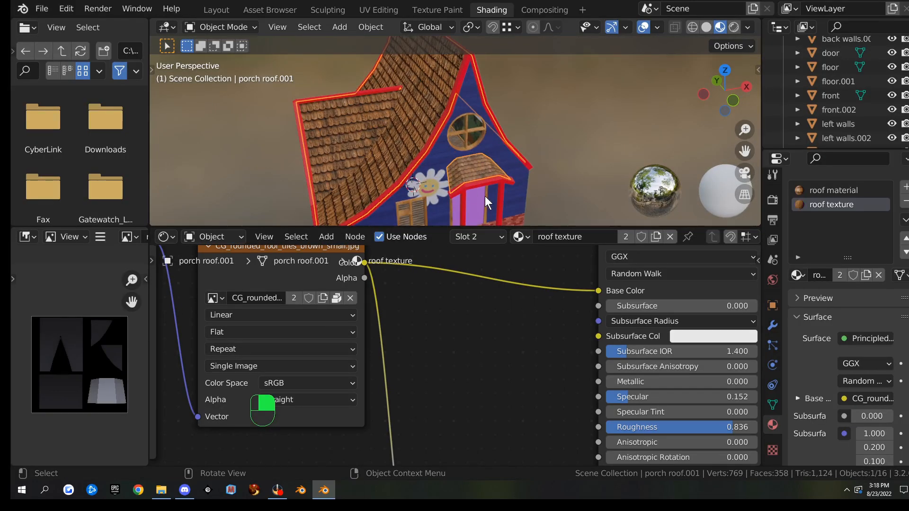
{"action": "scroll", "coordinate": [499, 320], "scroll_direction": "down", "scroll_amount": 9}
{"action": "middle_click_drag", "start_coordinate": [499, 321], "coordinate": [425, 326]}
{"action": "middle_click_drag", "start_coordinate": [752, 321], "coordinate": [552, 302]}
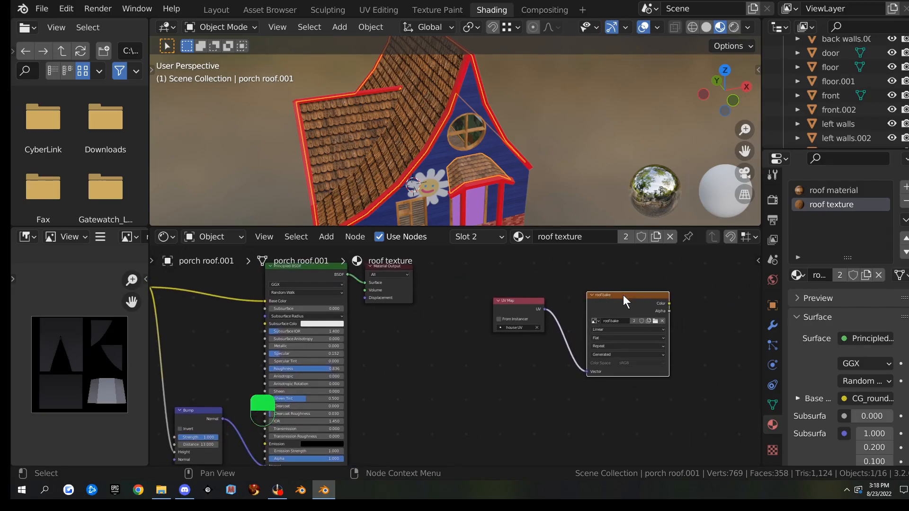
With the roof material slot selected, rebake it into the roof bake image
{"action": "left_click", "coordinate": [845, 188]}
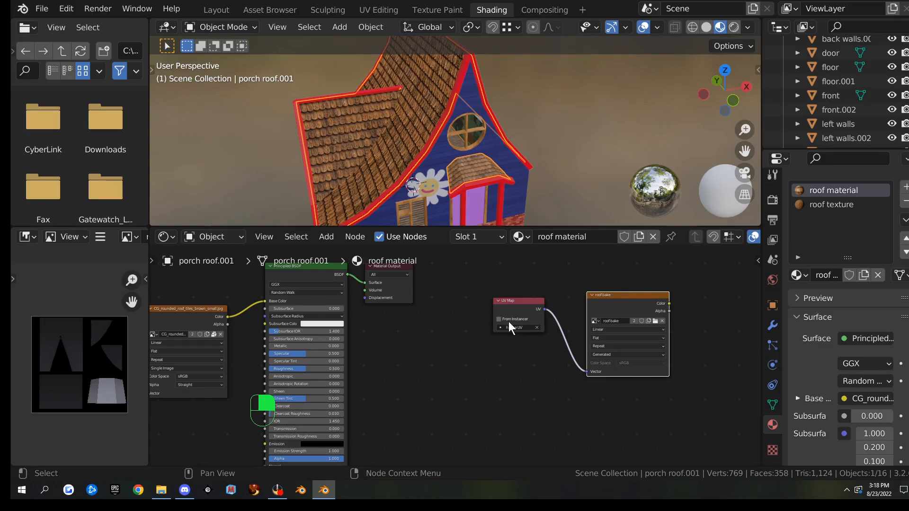
{"action": "left_click", "coordinate": [837, 202]}
{"action": "left_click", "coordinate": [836, 191]}
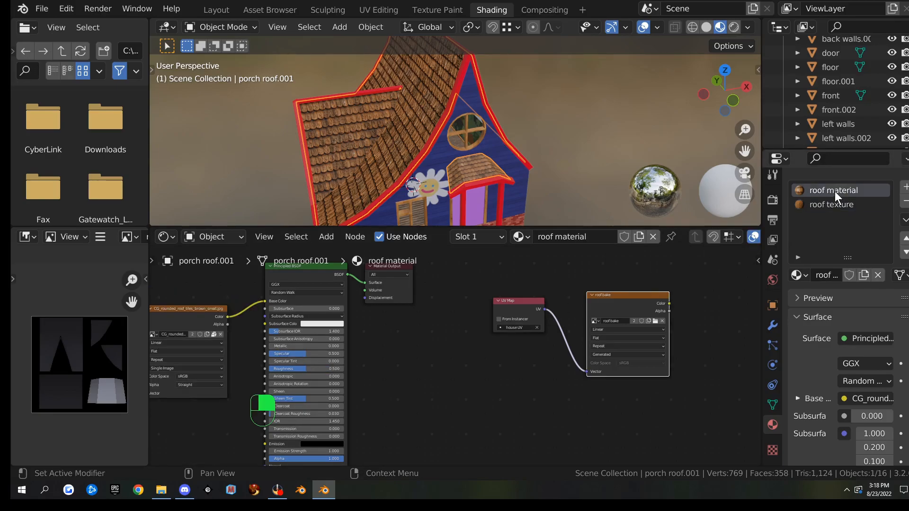
{"action": "left_click", "coordinate": [772, 200]}
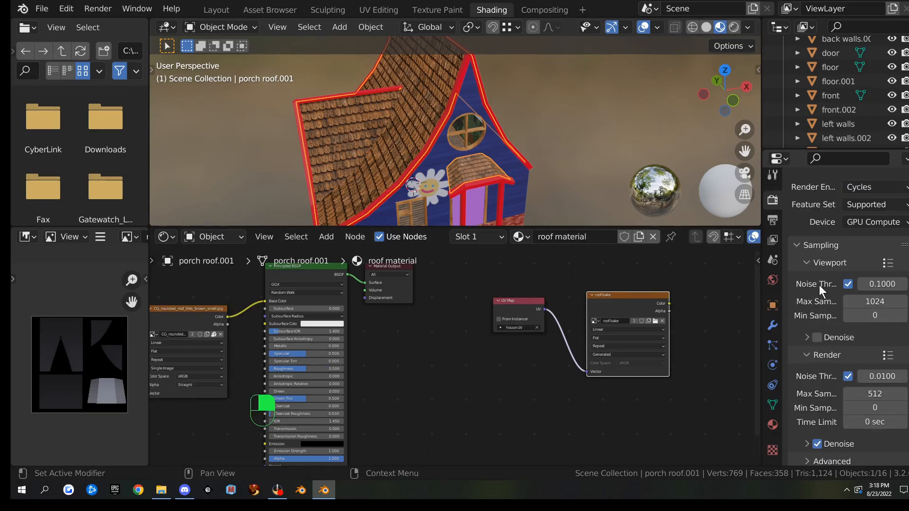
{"action": "scroll", "coordinate": [819, 285], "scroll_direction": "down", "scroll_amount": 20}
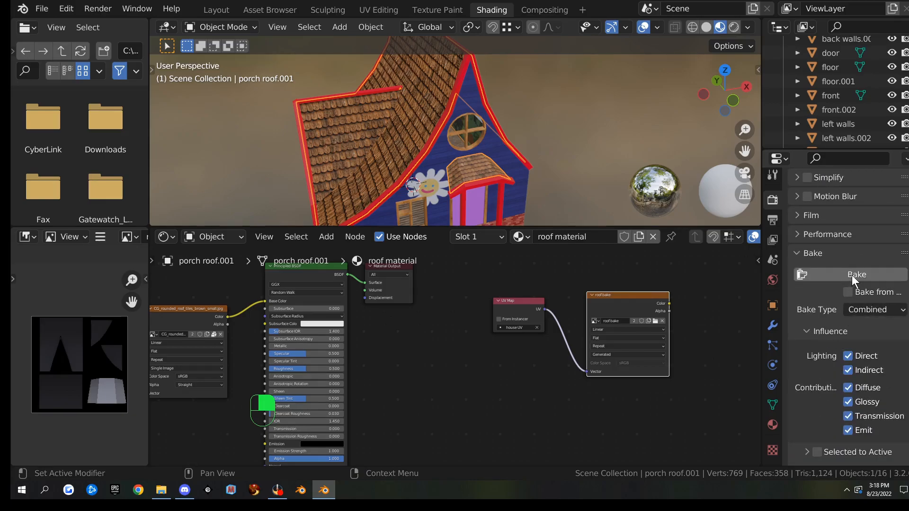
{"action": "left_click", "coordinate": [851, 276]}
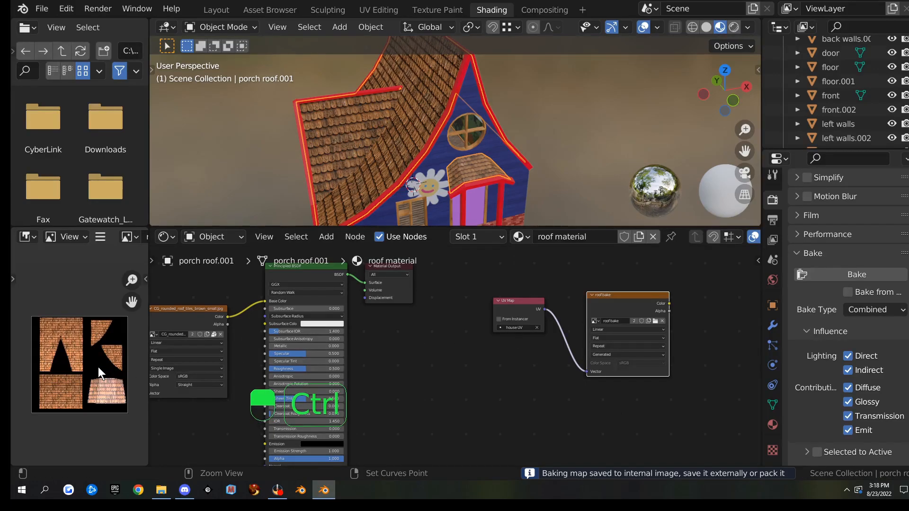
{"action": "key", "text": "ctrl+space"}
{"action": "scroll", "coordinate": [527, 321], "scroll_direction": "up", "scroll_amount": 3}
{"action": "scroll", "coordinate": [527, 321], "scroll_direction": "up", "scroll_amount": 1}
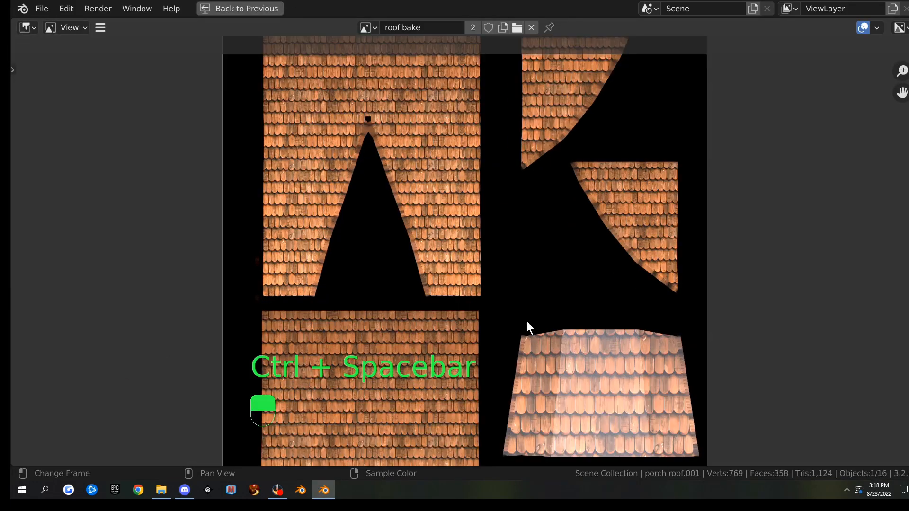
{"action": "middle_click_drag", "start_coordinate": [544, 308], "coordinate": [426, 208], "text": "shift"}
{"action": "scroll", "coordinate": [479, 246], "scroll_direction": "up", "scroll_amount": 2}
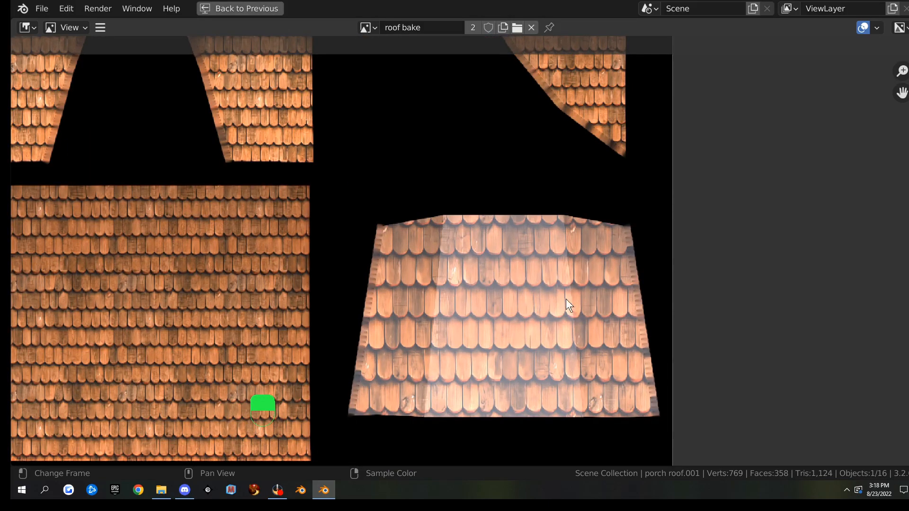
{"action": "scroll", "coordinate": [496, 283], "scroll_direction": "down", "scroll_amount": 3}
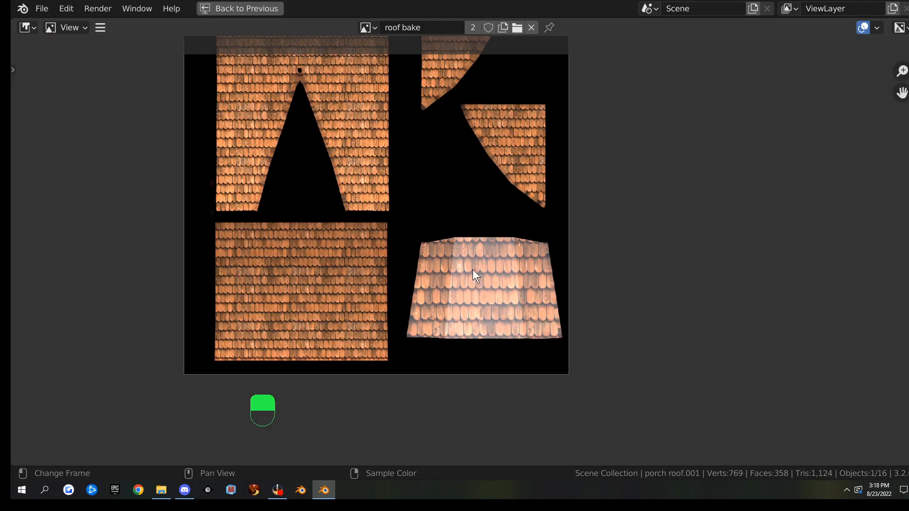
{"action": "scroll", "coordinate": [410, 189], "scroll_direction": "up", "scroll_amount": 3, "text": "shift"}
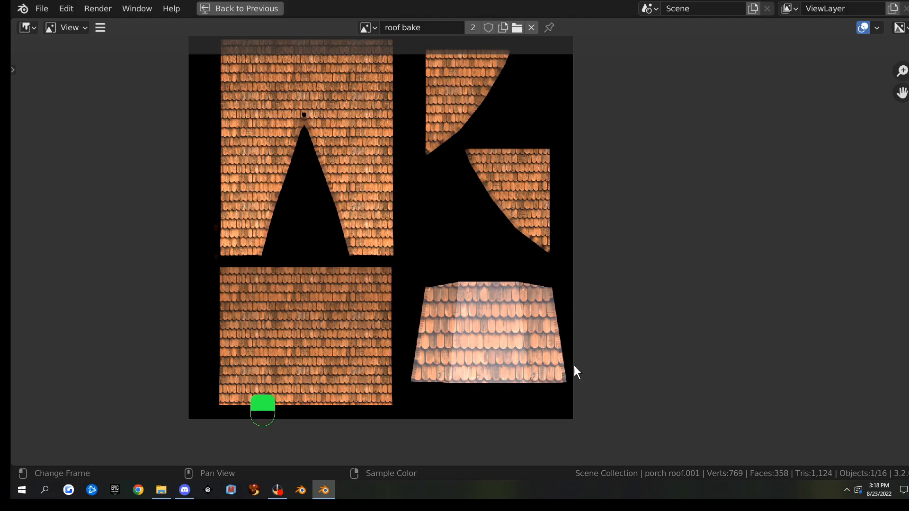
{"action": "key", "text": "ctrl+space"}
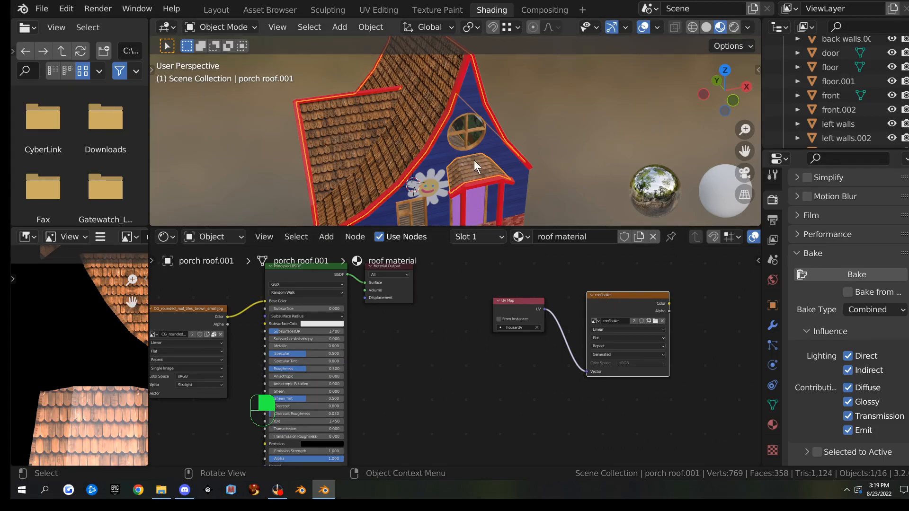
In Edit Mode, select the porch roof faces assigned to roof texture, then clear the selection
{"action": "left_click", "coordinate": [771, 426]}
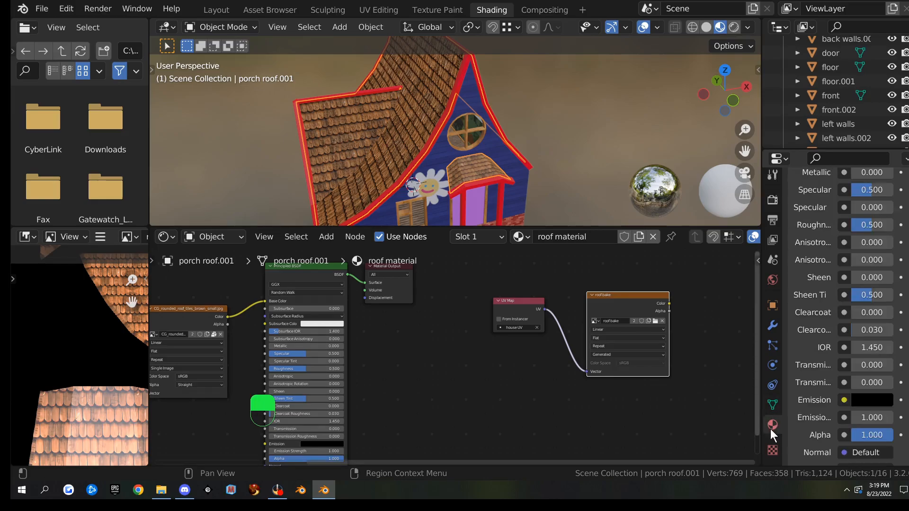
{"action": "scroll", "coordinate": [818, 371], "scroll_direction": "up", "scroll_amount": 10}
{"action": "scroll", "coordinate": [818, 372], "scroll_direction": "up", "scroll_amount": 4}
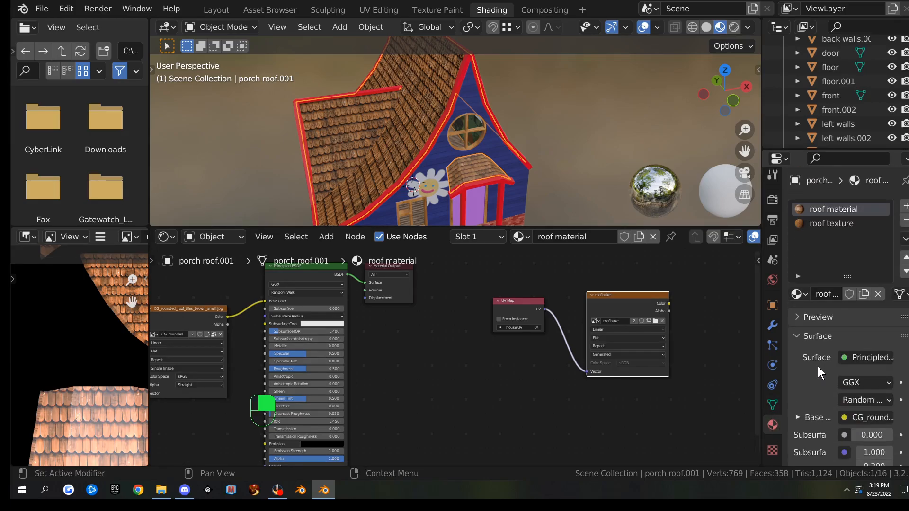
{"action": "left_click", "coordinate": [821, 223]}
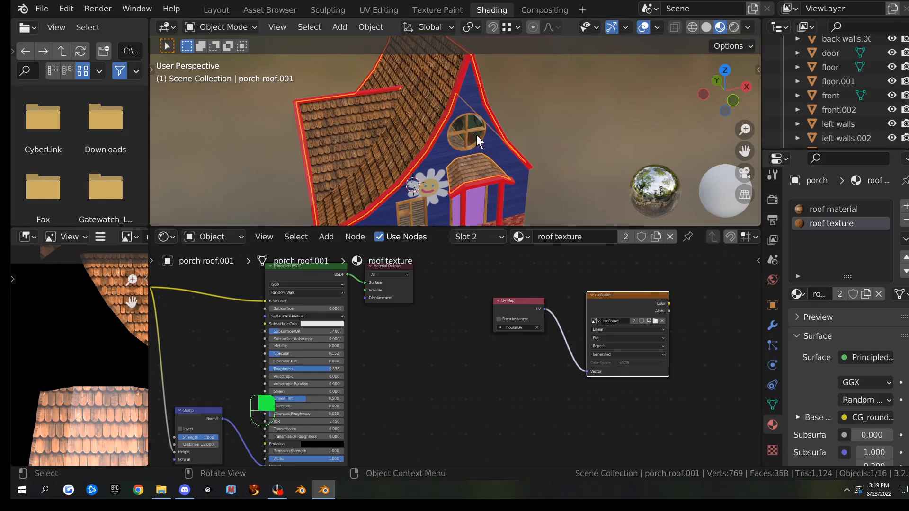
{"action": "key", "text": "Tab"}
{"action": "left_click", "coordinate": [554, 125]}
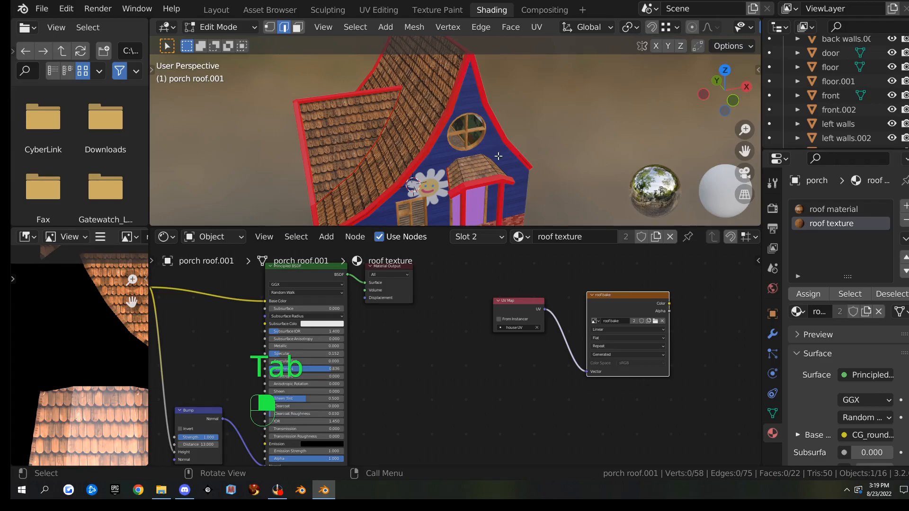
{"action": "left_click", "coordinate": [851, 293]}
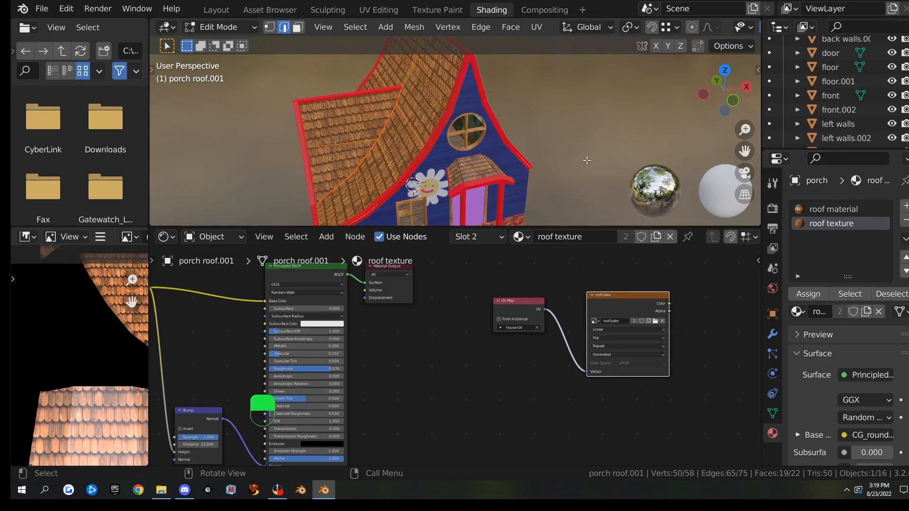
{"action": "left_click", "coordinate": [620, 130]}
Lower the roof material's Specular to 0.344
{"action": "left_click", "coordinate": [817, 209]}
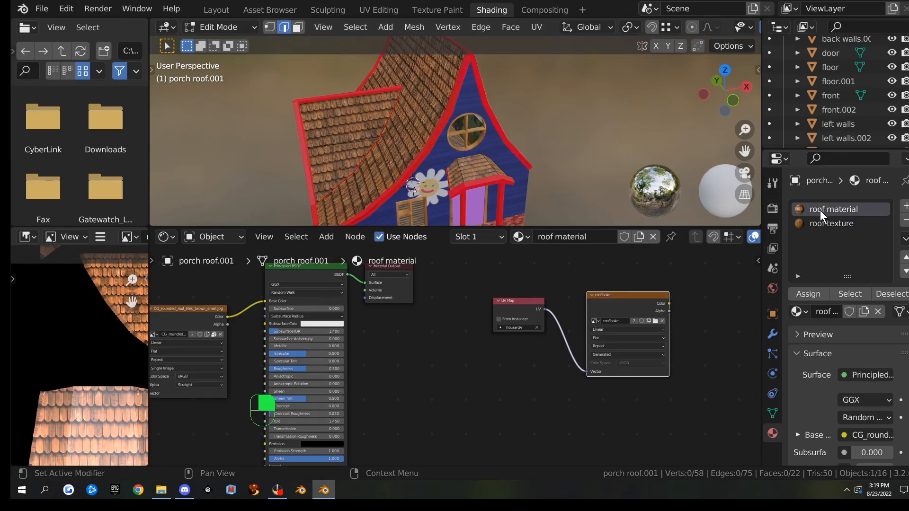
{"action": "scroll", "coordinate": [427, 344], "scroll_direction": "up", "scroll_amount": 5}
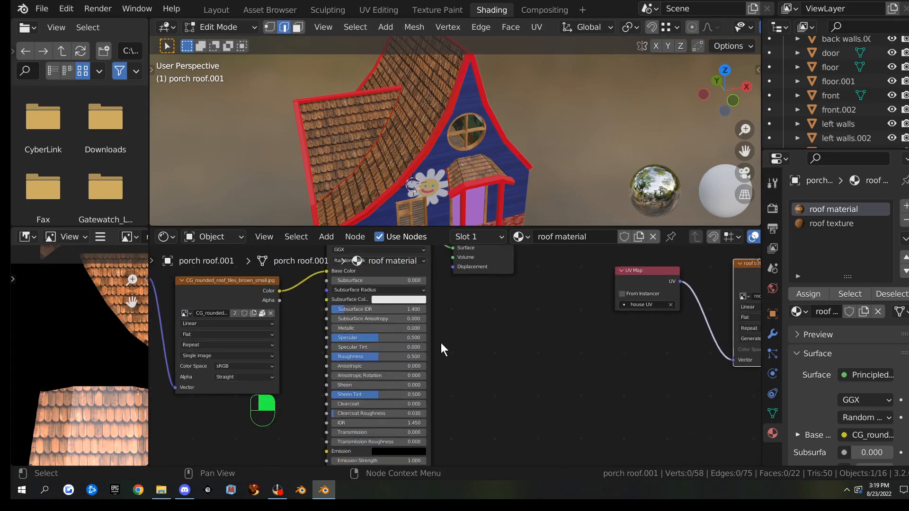
{"action": "left_click_drag", "start_coordinate": [359, 332], "coordinate": [345, 332]}
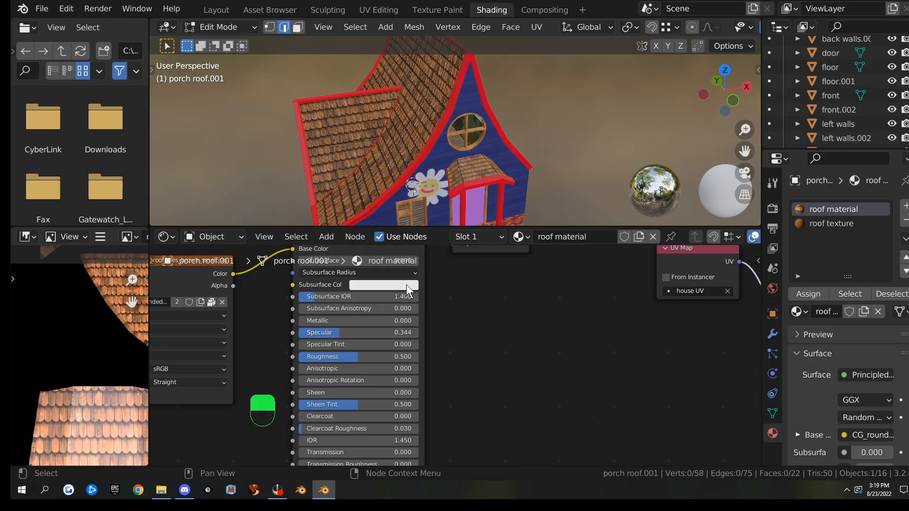
{"action": "scroll", "coordinate": [720, 29], "scroll_direction": "down", "scroll_amount": 5}
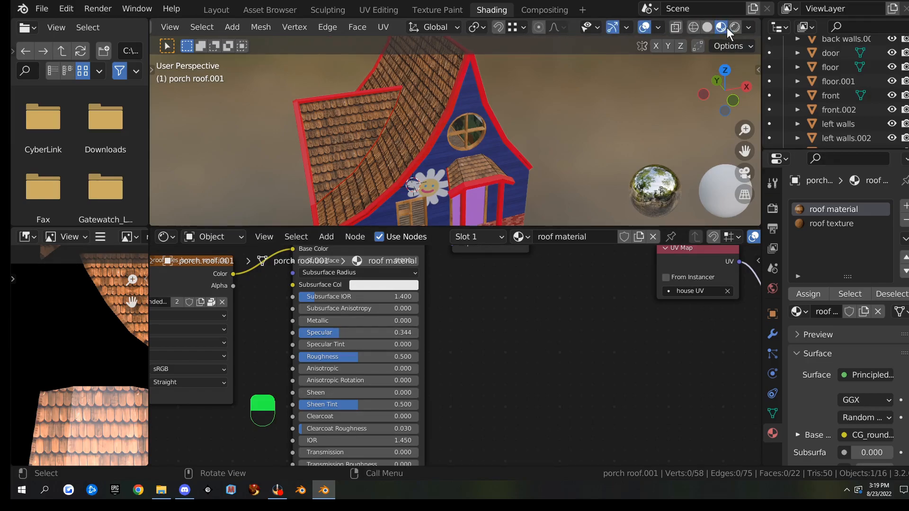
Switch the viewport to Rendered shading and set the roof material's Specular to 0.152
{"action": "left_click", "coordinate": [732, 29]}
{"action": "scroll", "coordinate": [528, 156], "scroll_direction": "up", "scroll_amount": 3}
{"action": "middle_click_drag", "start_coordinate": [528, 156], "coordinate": [527, 160]}
{"action": "left_click_drag", "start_coordinate": [359, 356], "coordinate": [345, 334]}
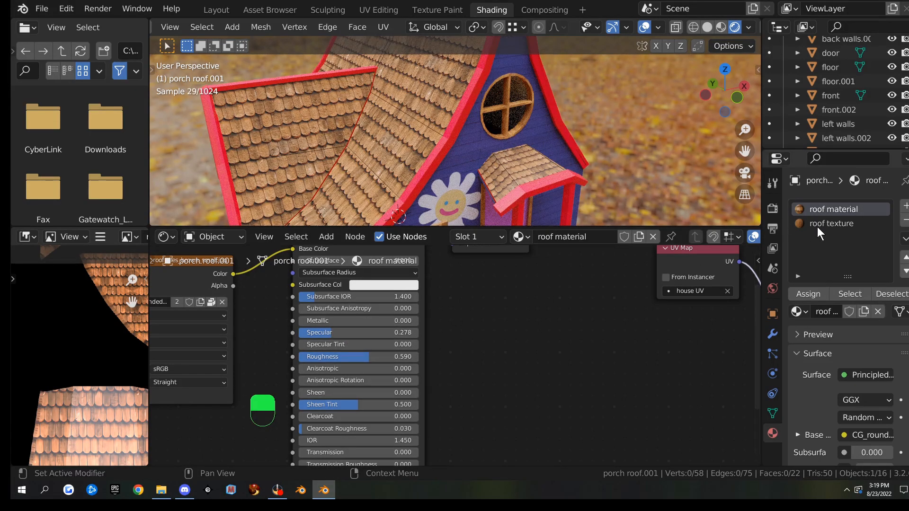
{"action": "left_click", "coordinate": [819, 226]}
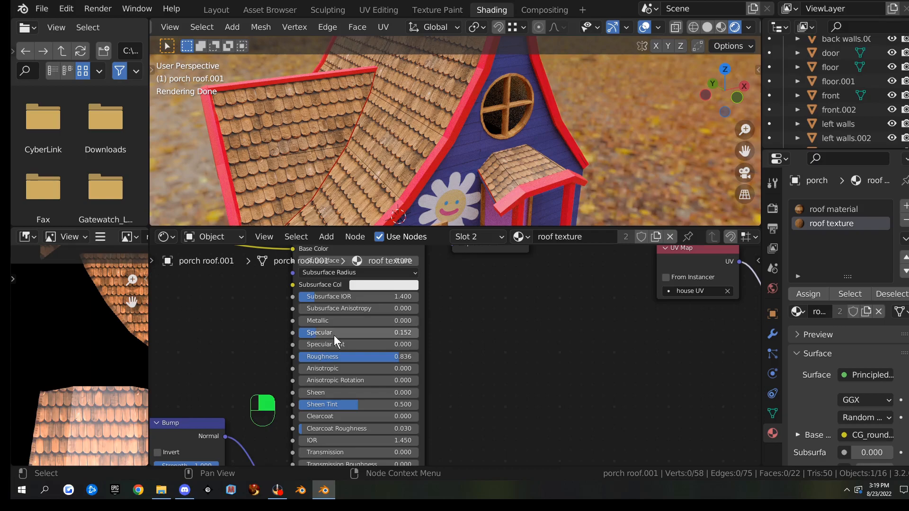
{"action": "left_click", "coordinate": [826, 210]}
{"action": "left_click", "coordinate": [376, 330]}
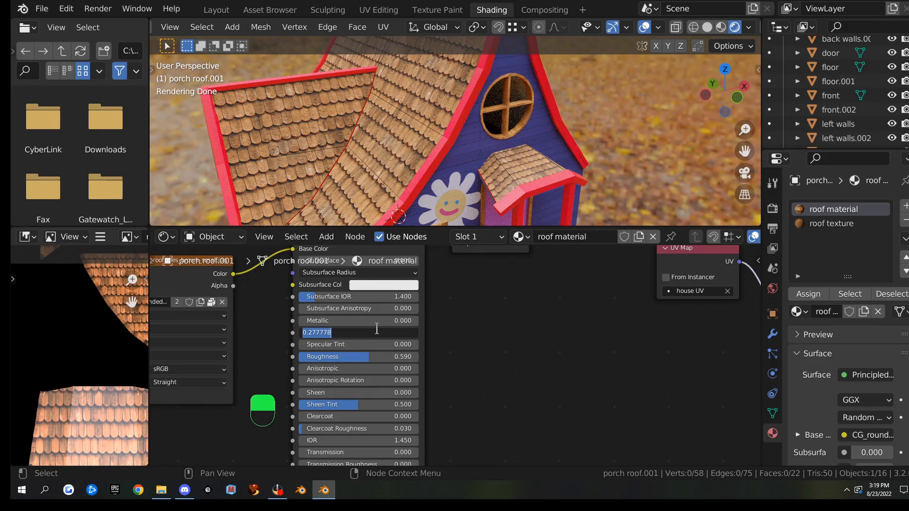
{"action": "type", "text": ".152"}
{"action": "key", "text": "Return"}
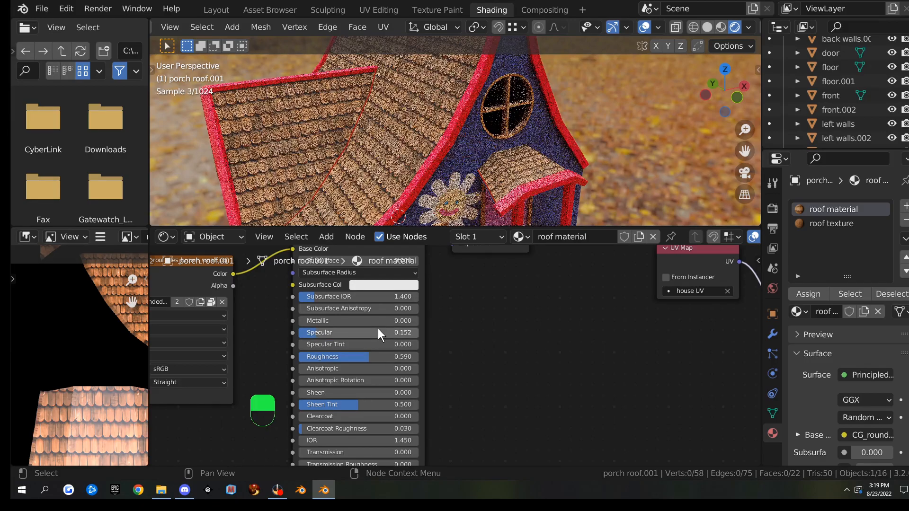
Set the roof material's Roughness to 0.836, matching the roof texture material
{"action": "left_click", "coordinate": [812, 225]}
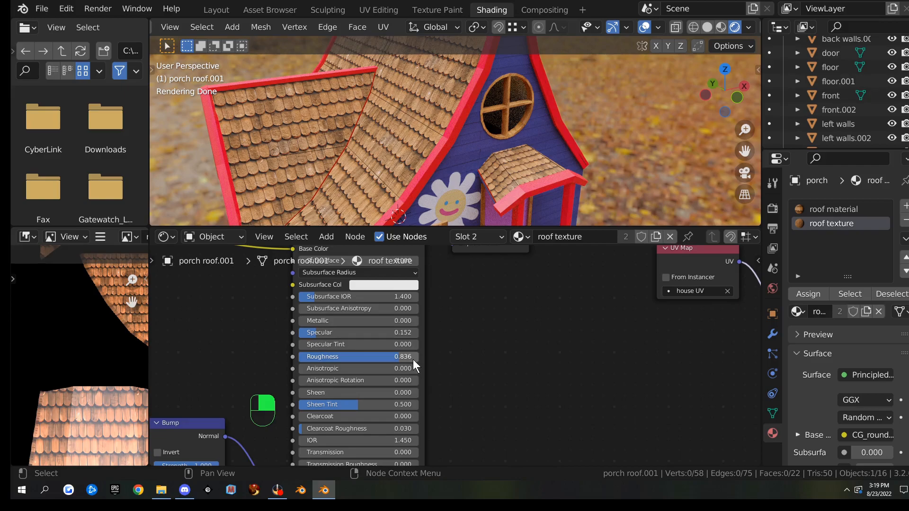
{"action": "left_click", "coordinate": [837, 212]}
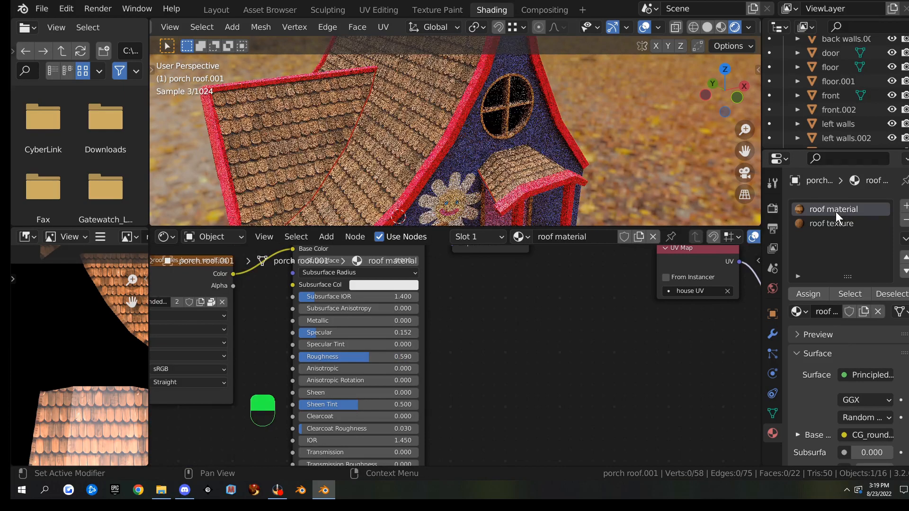
{"action": "left_click", "coordinate": [396, 356]}
{"action": "key", "text": "BackSpace"}
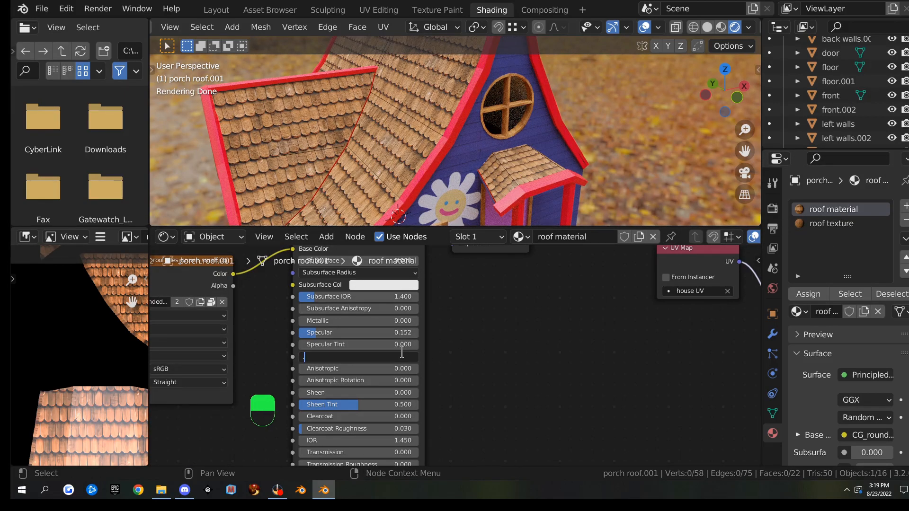
{"action": "type", "text": ".836"}
{"action": "key", "text": "Return"}
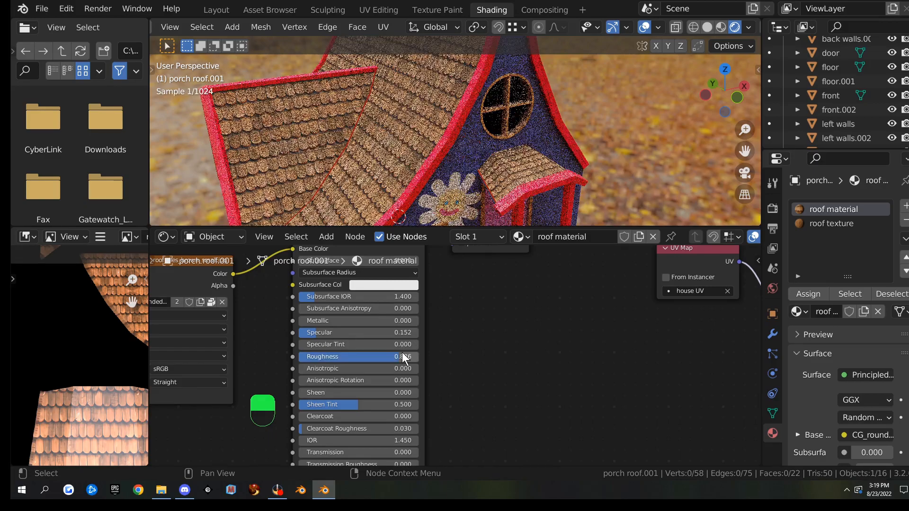
Return the porch roof to Object Mode and view the whole house
{"action": "scroll", "coordinate": [521, 311], "scroll_direction": "down", "scroll_amount": 2}
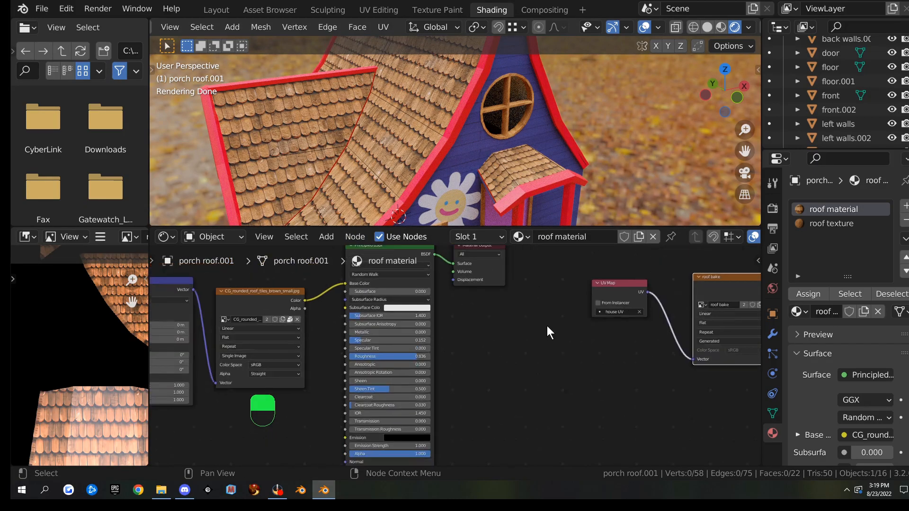
{"action": "middle_click_drag", "start_coordinate": [545, 327], "coordinate": [453, 343]}
{"action": "key", "text": "Tab"}
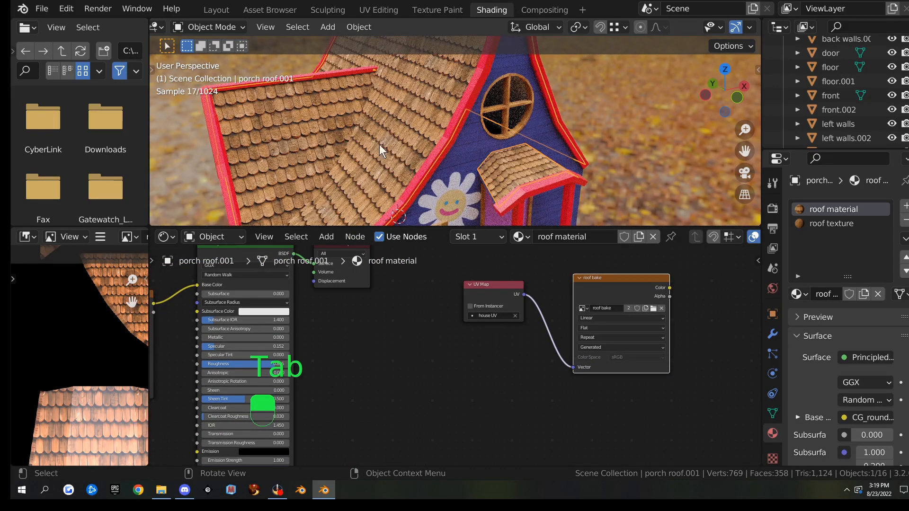
{"action": "scroll", "coordinate": [509, 164], "scroll_direction": "down", "scroll_amount": 3}
{"action": "middle_click_drag", "start_coordinate": [509, 165], "coordinate": [561, 163]}
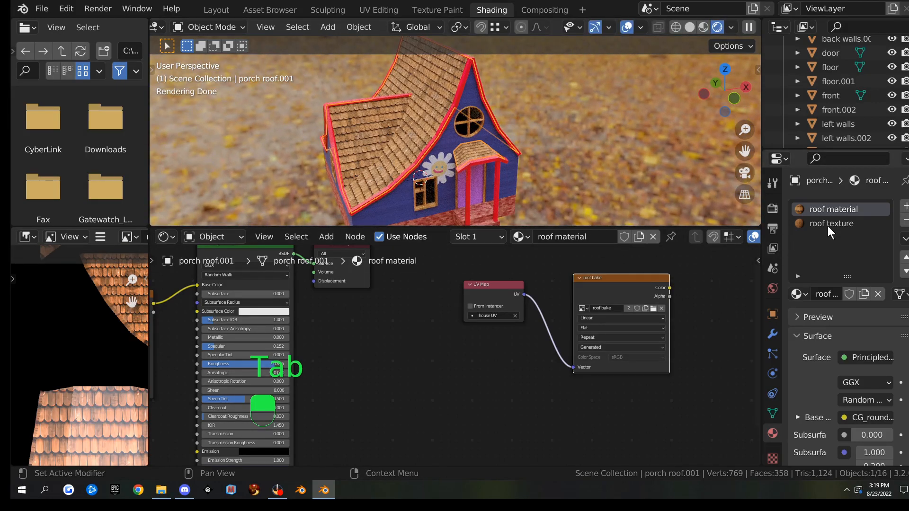
{"action": "left_click", "coordinate": [829, 225]}
{"action": "left_click", "coordinate": [805, 211]}
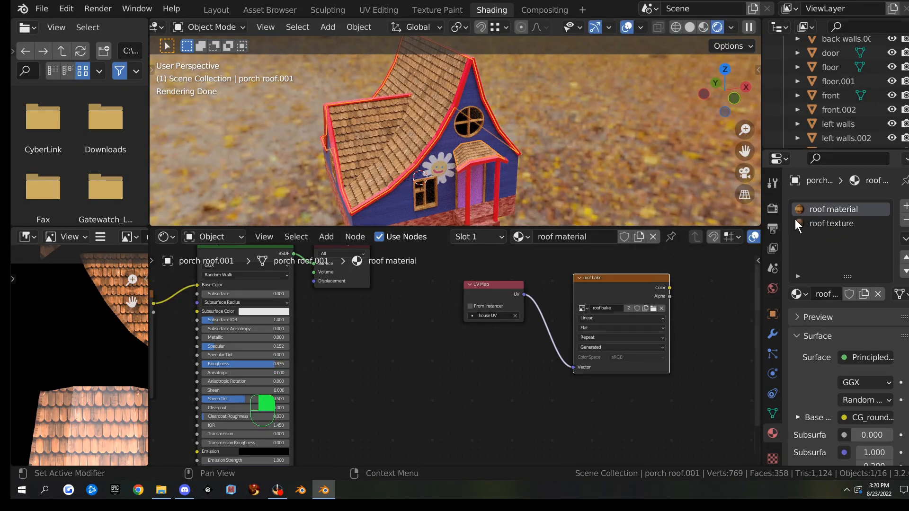
Bake the porch roof into roof bake and maximize the image editor to inspect the tiles
{"action": "left_click", "coordinate": [772, 209]}
{"action": "scroll", "coordinate": [814, 399], "scroll_direction": "down", "scroll_amount": 8}
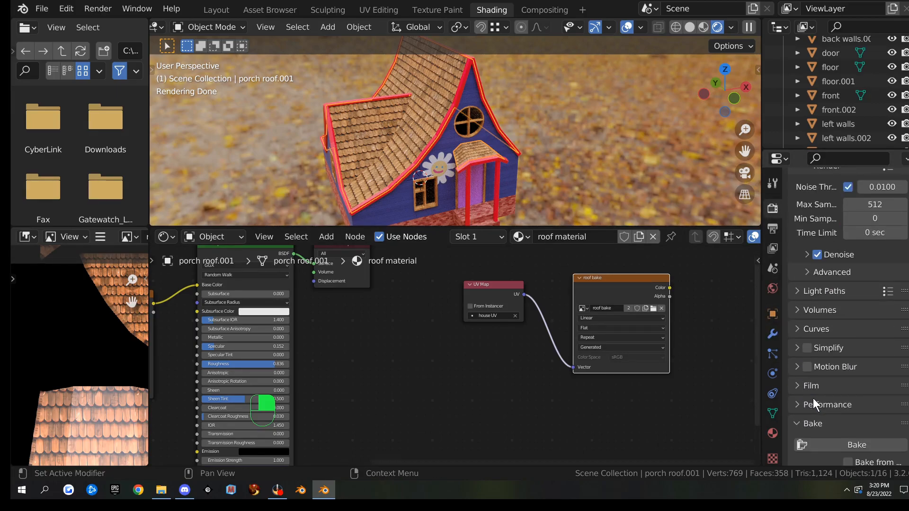
{"action": "left_click", "coordinate": [828, 373]}
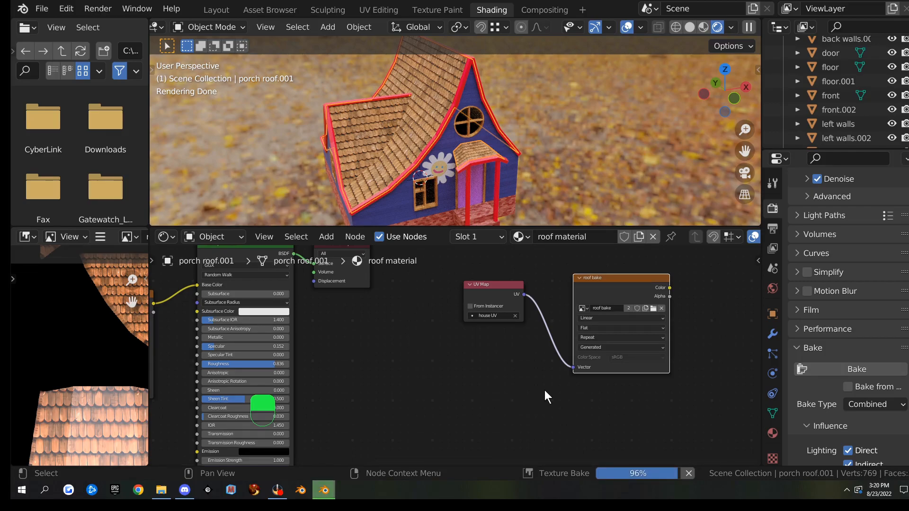
{"action": "scroll", "coordinate": [91, 388], "scroll_direction": "down", "scroll_amount": 2}
{"action": "key", "text": "ctrl+space"}
{"action": "scroll", "coordinate": [454, 334], "scroll_direction": "up", "scroll_amount": 3}
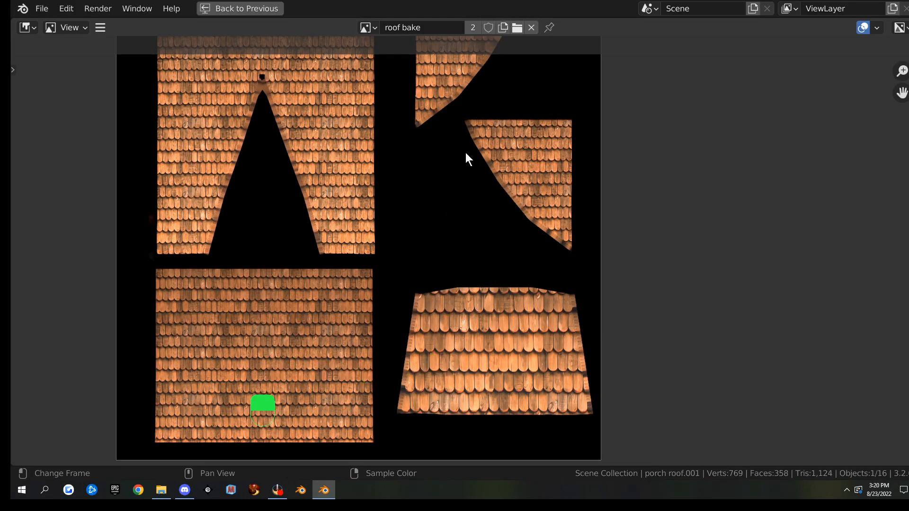
Restore the layout and save the baked image as roof bake.png in the building folder
{"action": "scroll", "coordinate": [444, 266], "scroll_direction": "down", "scroll_amount": 4}
{"action": "scroll", "coordinate": [444, 265], "scroll_direction": "up", "scroll_amount": 2}
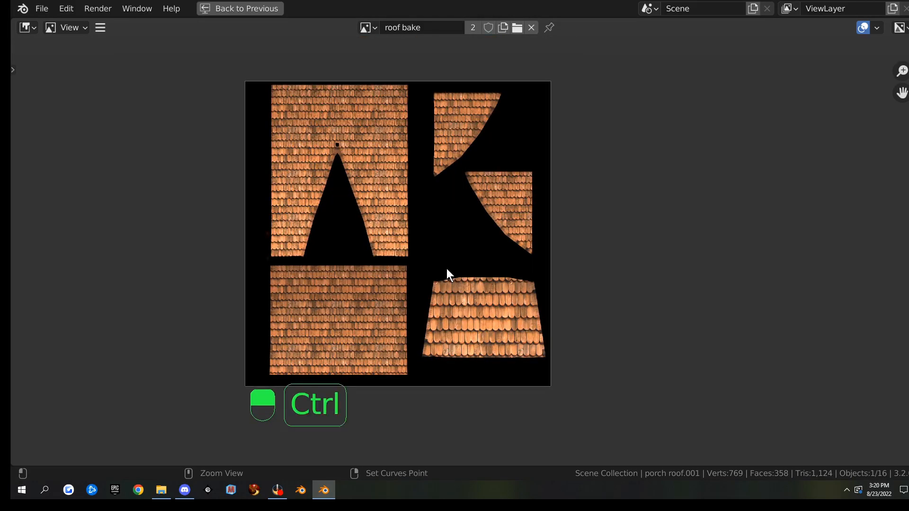
{"action": "key", "text": "ctrl+space"}
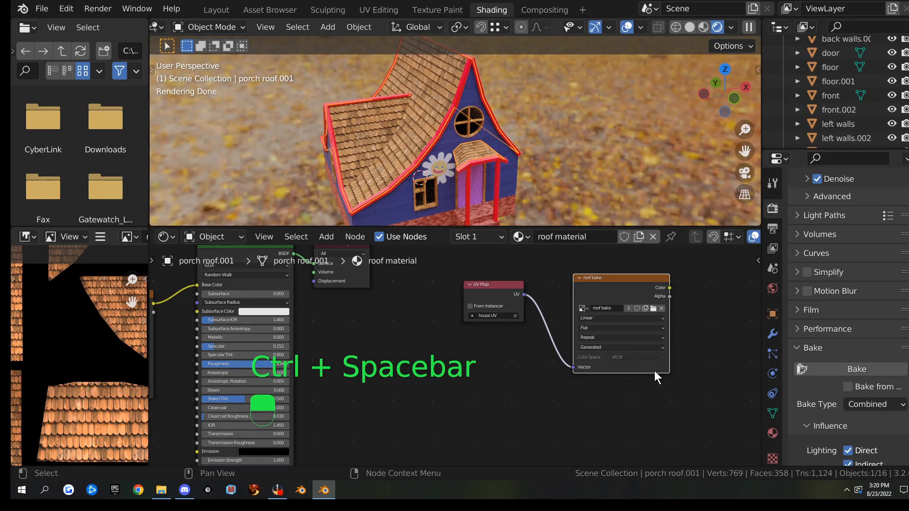
{"action": "left_click", "coordinate": [100, 238]}
{"action": "mouse_move", "coordinate": [145, 271]}
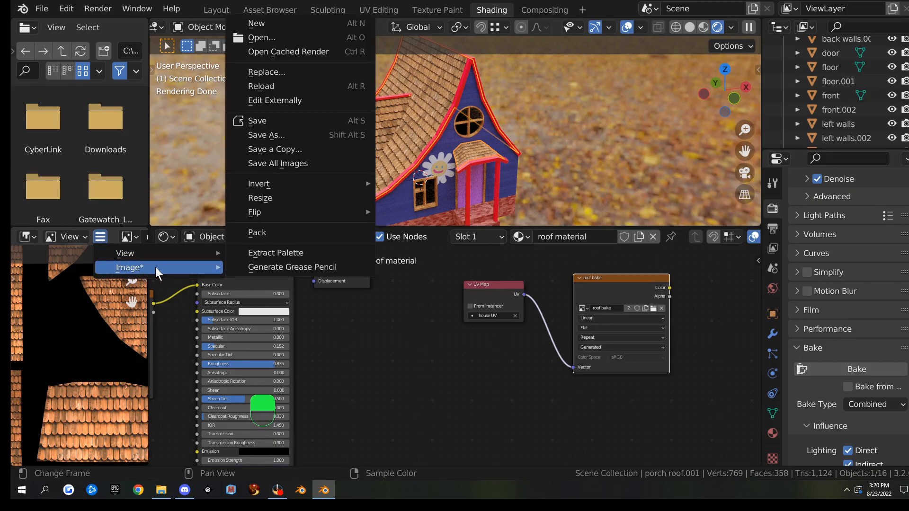
{"action": "left_click", "coordinate": [273, 138]}
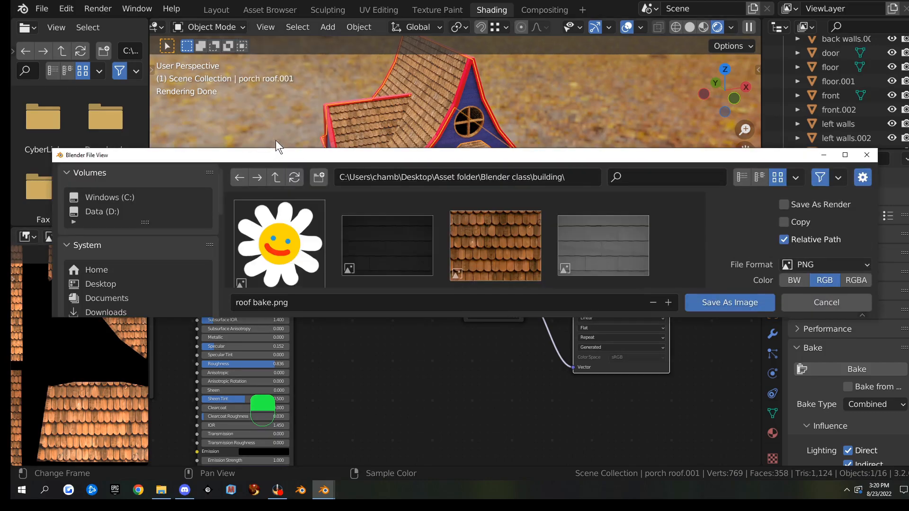
{"action": "double_click", "coordinate": [491, 157]}
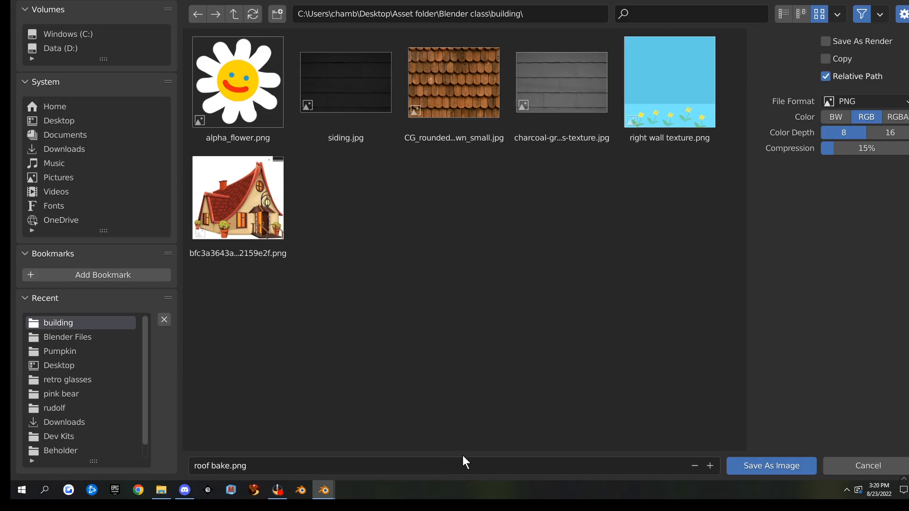
{"action": "left_click", "coordinate": [771, 467]}
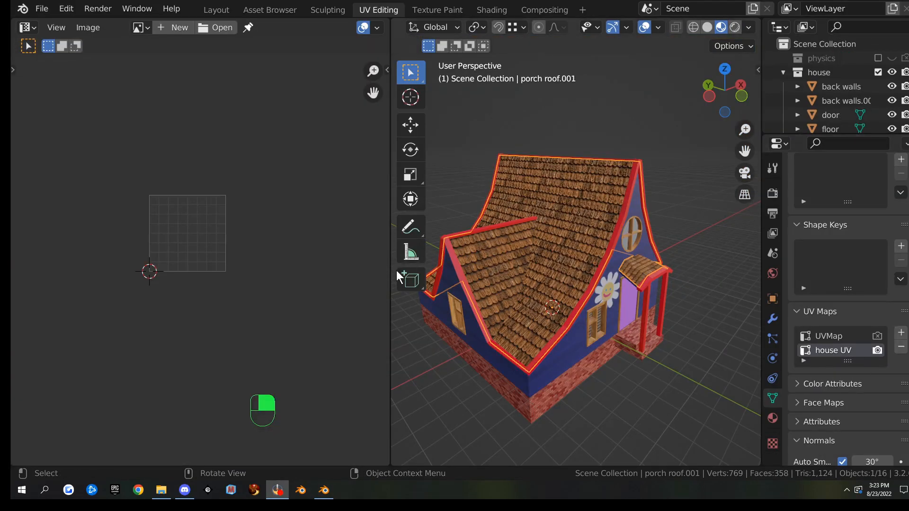
Orbit around the house, then select the door and hide it
{"action": "middle_click_drag", "start_coordinate": [552, 275], "coordinate": [616, 320]}
{"action": "scroll", "coordinate": [616, 319], "scroll_direction": "up", "scroll_amount": 4}
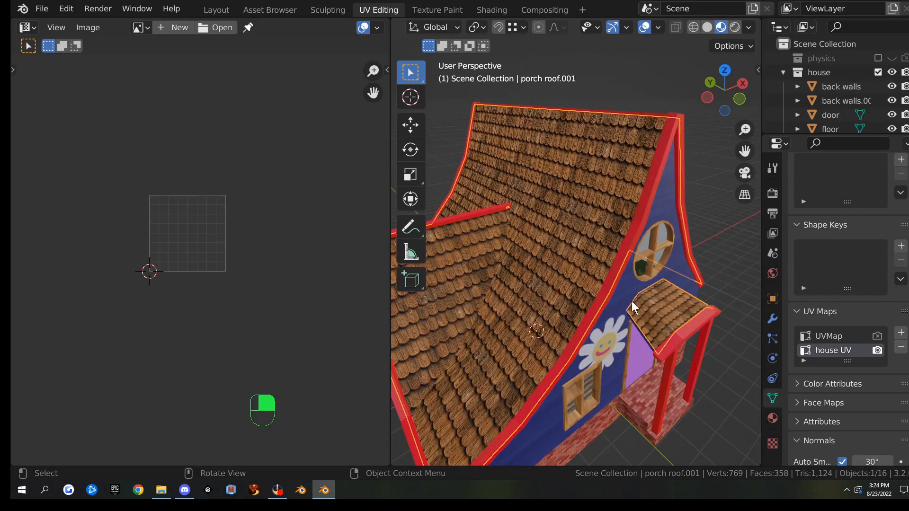
{"action": "left_click", "coordinate": [635, 224]}
{"action": "scroll", "coordinate": [643, 284], "scroll_direction": "down", "scroll_amount": 3}
{"action": "scroll", "coordinate": [643, 284], "scroll_direction": "up", "scroll_amount": 1}
{"action": "middle_click_drag", "start_coordinate": [643, 284], "coordinate": [635, 260]}
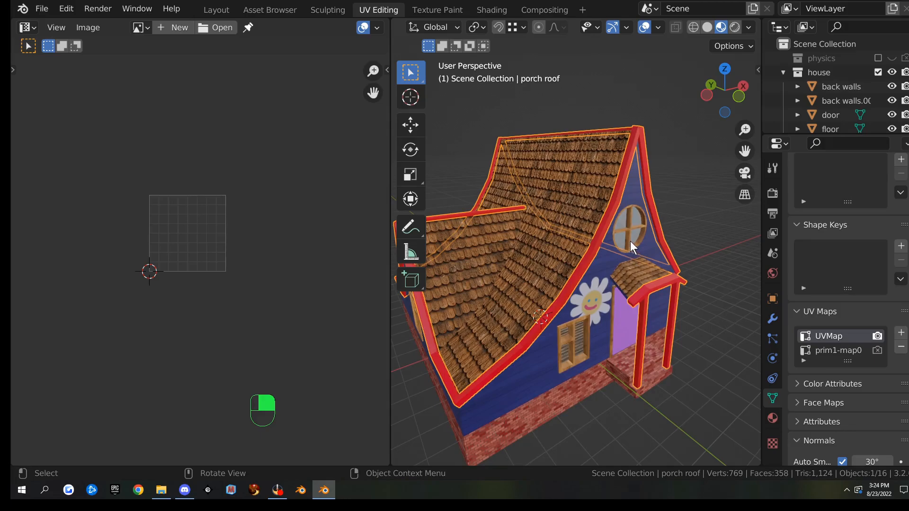
{"action": "left_click", "coordinate": [630, 238]}
{"action": "middle_click_drag", "start_coordinate": [578, 354], "coordinate": [621, 311]}
{"action": "scroll", "coordinate": [621, 311], "scroll_direction": "up", "scroll_amount": 5}
{"action": "scroll", "coordinate": [621, 311], "scroll_direction": "down", "scroll_amount": 3}
{"action": "scroll", "coordinate": [616, 309], "scroll_direction": "down", "scroll_amount": 2}
{"action": "mouse_move", "coordinate": [583, 289]}
{"action": "middle_mouse_down"}
{"action": "mouse_move", "coordinate": [585, 311]}
{"action": "mouse_move", "coordinate": [609, 328]}
{"action": "mouse_move", "coordinate": [624, 307]}
{"action": "mouse_move", "coordinate": [690, 275]}
{"action": "mouse_move", "coordinate": [551, 272]}
{"action": "mouse_move", "coordinate": [590, 280]}
{"action": "middle_mouse_up"}
{"action": "left_click", "coordinate": [597, 291]}
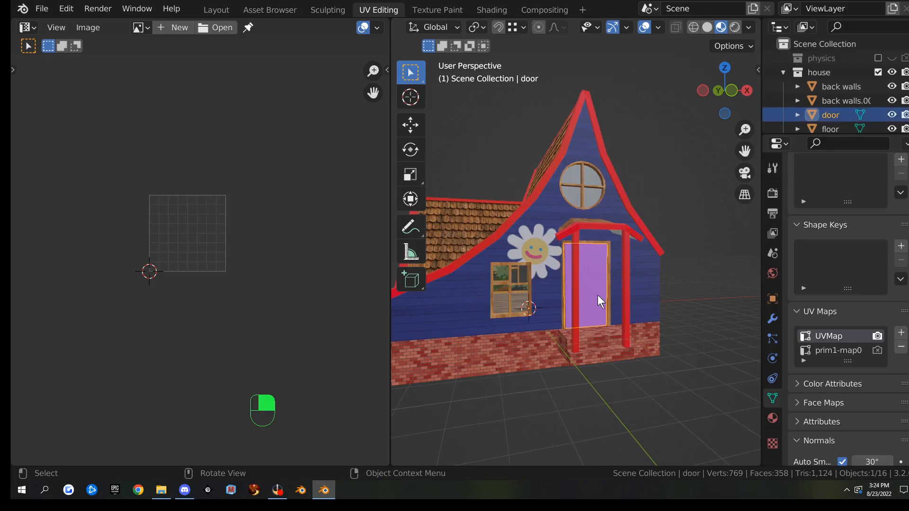
{"action": "key", "text": "h"}
Show the house in Rendered shading, framed frontally on the open doorway
{"action": "middle_click_drag", "start_coordinate": [646, 308], "coordinate": [600, 310]}
{"action": "scroll", "coordinate": [587, 314], "scroll_direction": "up", "scroll_amount": 4}
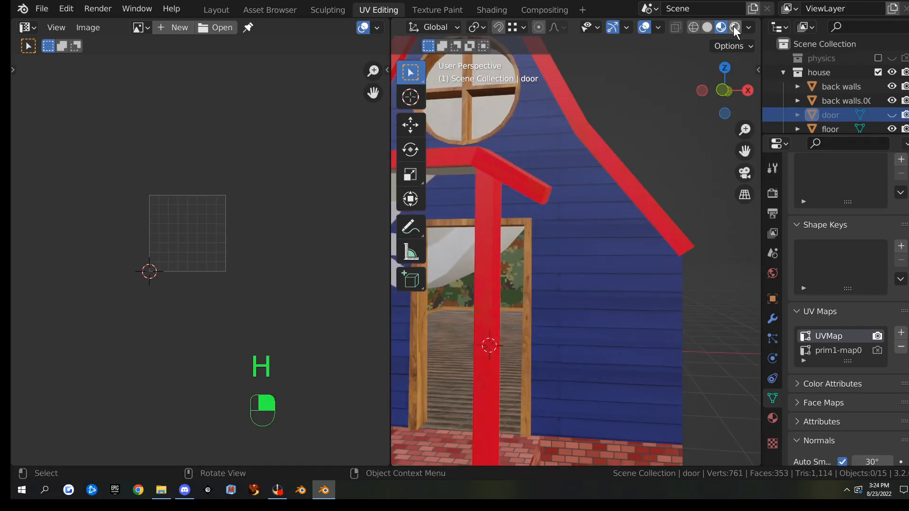
{"action": "left_click", "coordinate": [735, 28]}
{"action": "scroll", "coordinate": [550, 185], "scroll_direction": "down", "scroll_amount": 4}
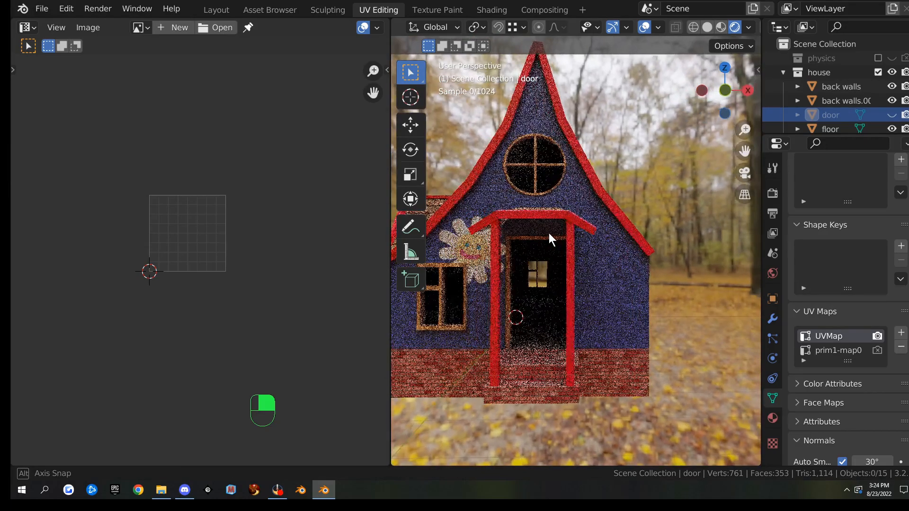
{"action": "scroll", "coordinate": [591, 267], "scroll_direction": "up", "scroll_amount": 5}
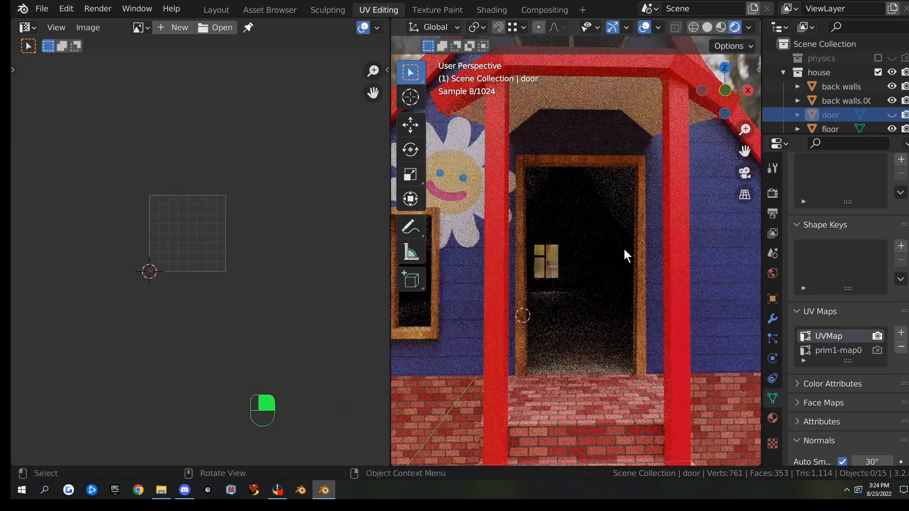
Switch to the Layout workspace in Rendered shading, framed on the doorway
{"action": "left_click", "coordinate": [217, 10]}
{"action": "left_click", "coordinate": [678, 27]}
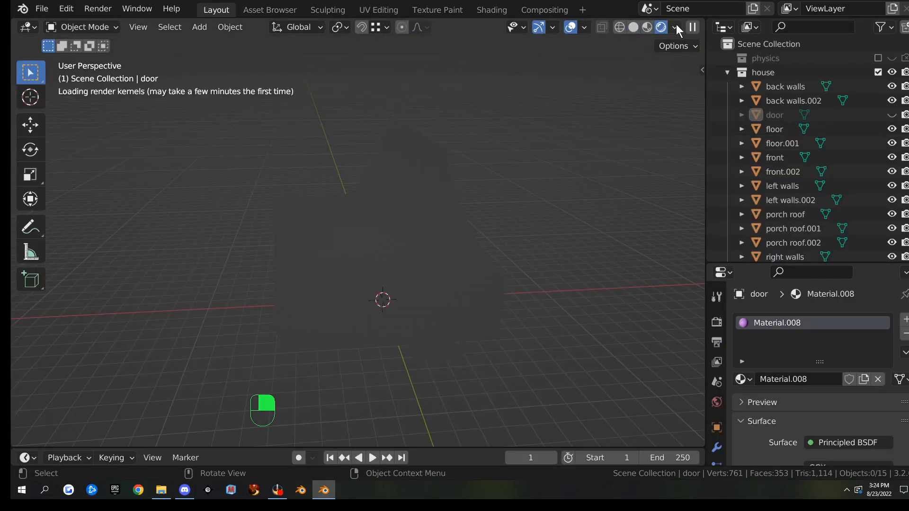
{"action": "scroll", "coordinate": [549, 232], "scroll_direction": "up", "scroll_amount": 4}
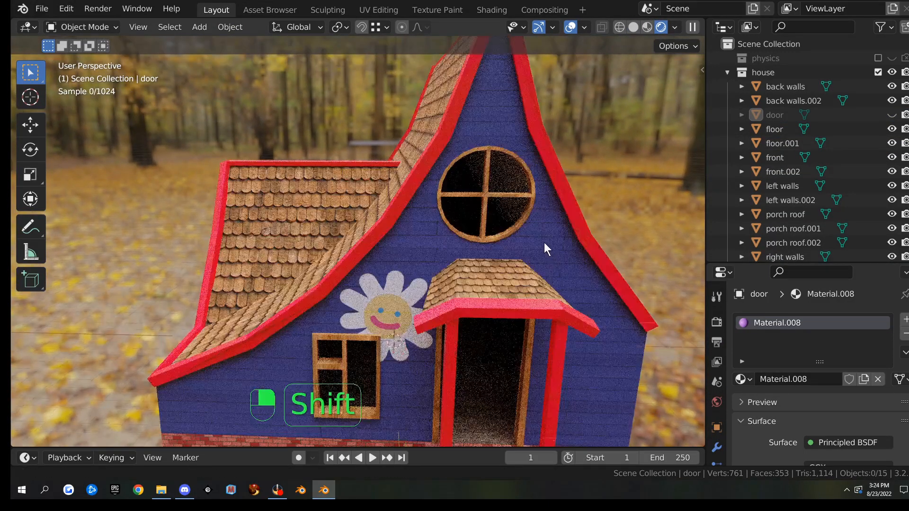
{"action": "middle_click_drag", "start_coordinate": [545, 245], "coordinate": [527, 160], "text": "shift"}
{"action": "scroll", "coordinate": [491, 188], "scroll_direction": "up", "scroll_amount": 1}
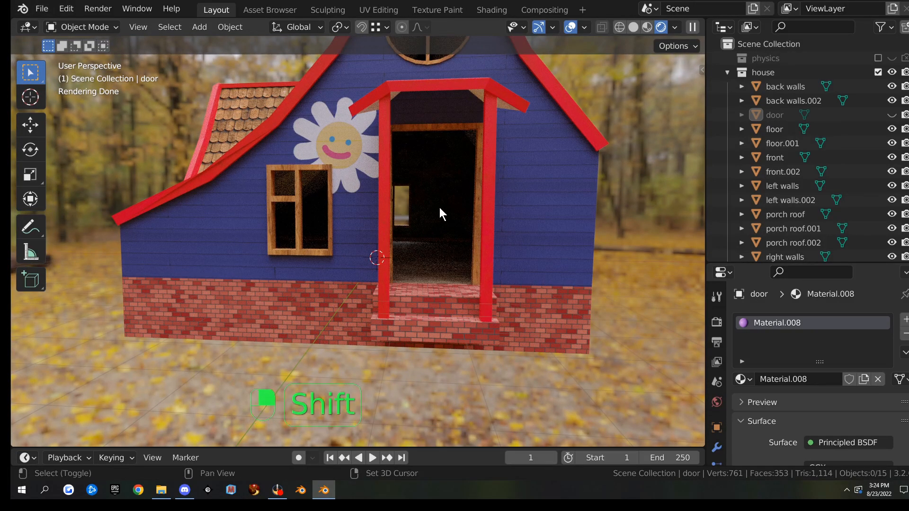
Add a point light and raise it 2.7756 m straight up along Z
{"action": "key", "text": "shift+a"}
{"action": "mouse_move", "coordinate": [410, 368]}
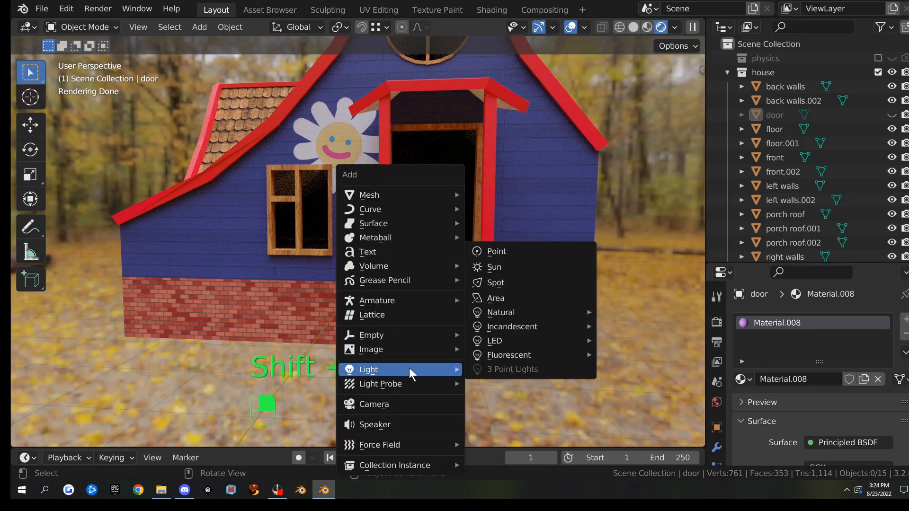
{"action": "left_click", "coordinate": [507, 253]}
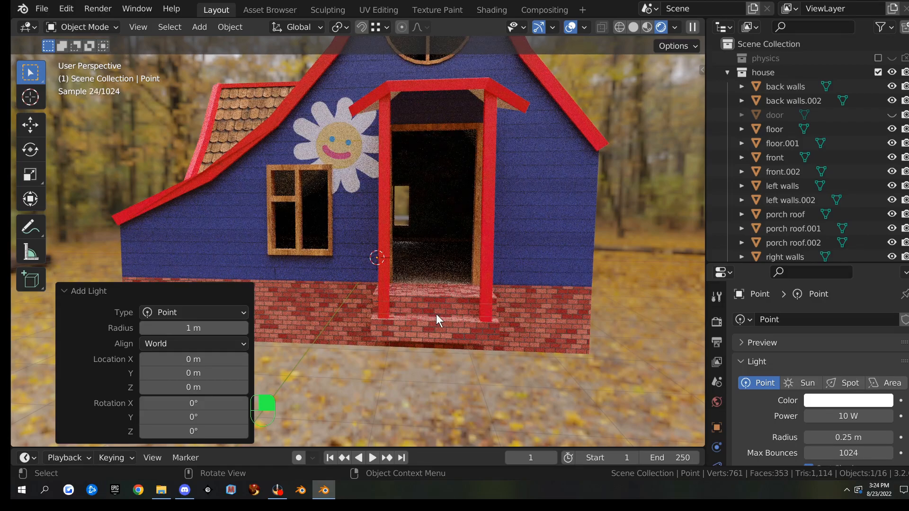
{"action": "key", "text": "g"}
{"action": "key", "text": "z"}
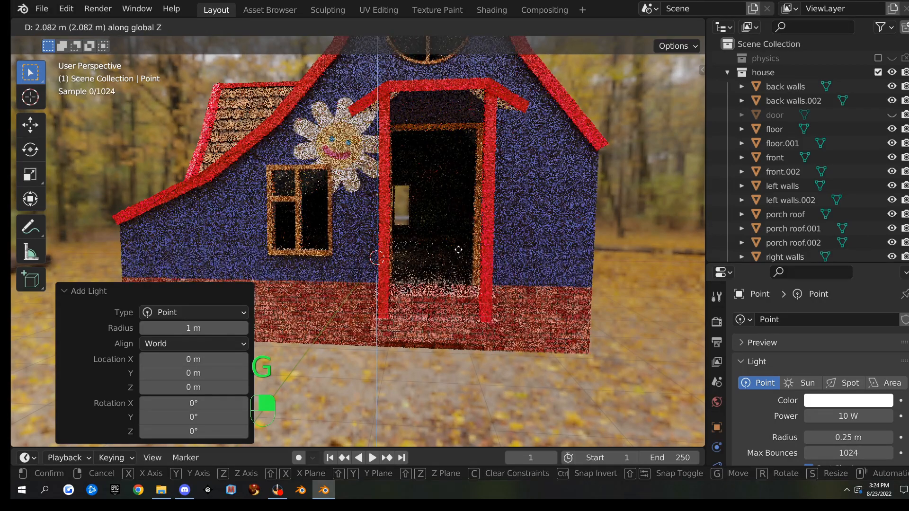
{"action": "left_click", "coordinate": [462, 232]}
{"action": "scroll", "coordinate": [712, 421], "scroll_direction": "down", "scroll_amount": 3}
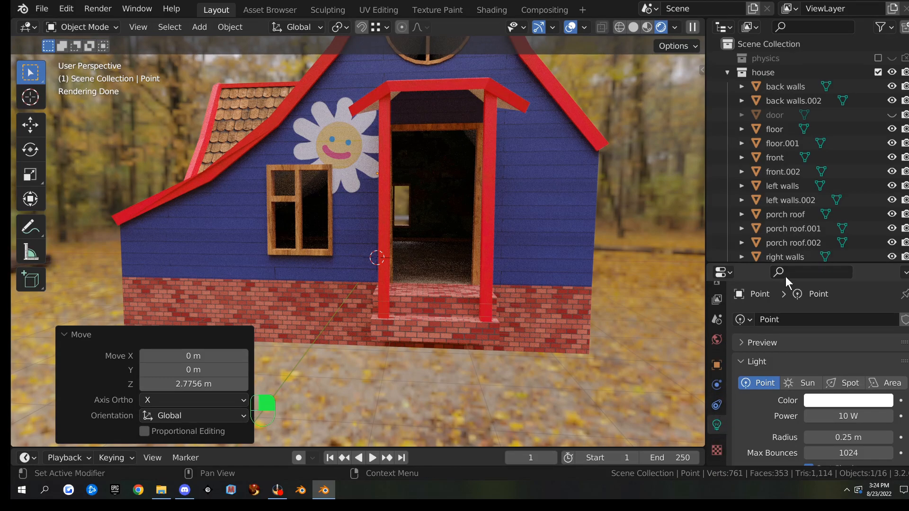
Enlarge the properties panel and drag the point light's Power to 347.8 W
{"action": "left_click_drag", "start_coordinate": [801, 264], "coordinate": [801, 97]}
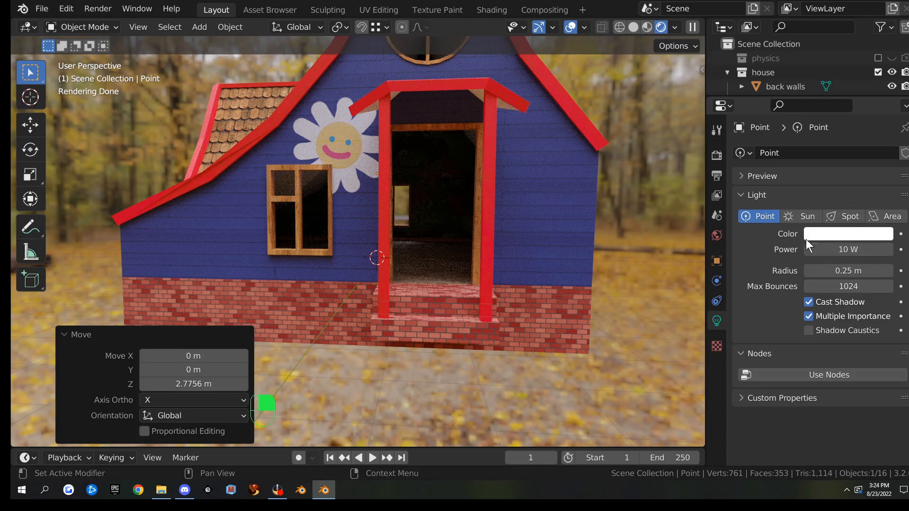
{"action": "left_click_drag", "start_coordinate": [818, 244], "coordinate": [904, 250]}
{"action": "scroll", "coordinate": [479, 256], "scroll_direction": "up", "scroll_amount": 5}
{"action": "scroll", "coordinate": [501, 251], "scroll_direction": "down", "scroll_amount": 8}
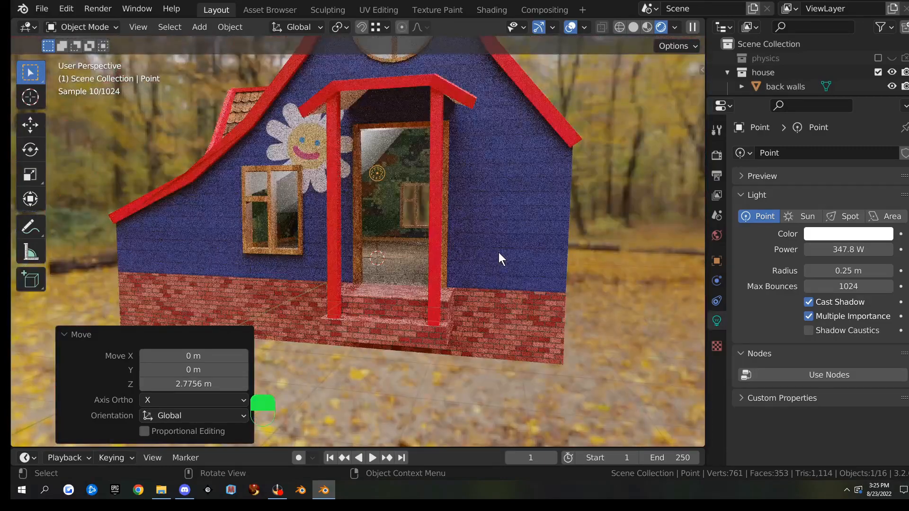
{"action": "key", "text": "KP_1"}
{"action": "scroll", "coordinate": [499, 252], "scroll_direction": "up", "scroll_amount": 1}
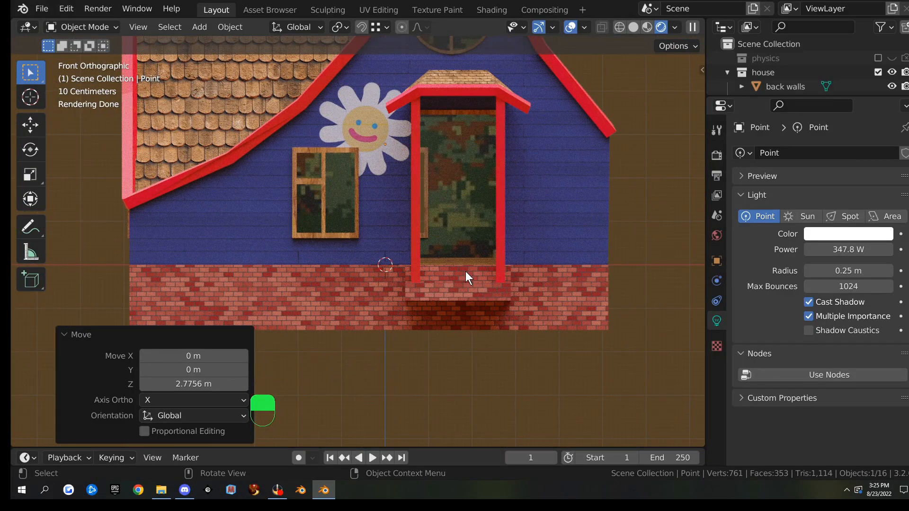
Nudge the light, then view from the right in Solid shading with X-ray on
{"action": "key", "text": "g"}
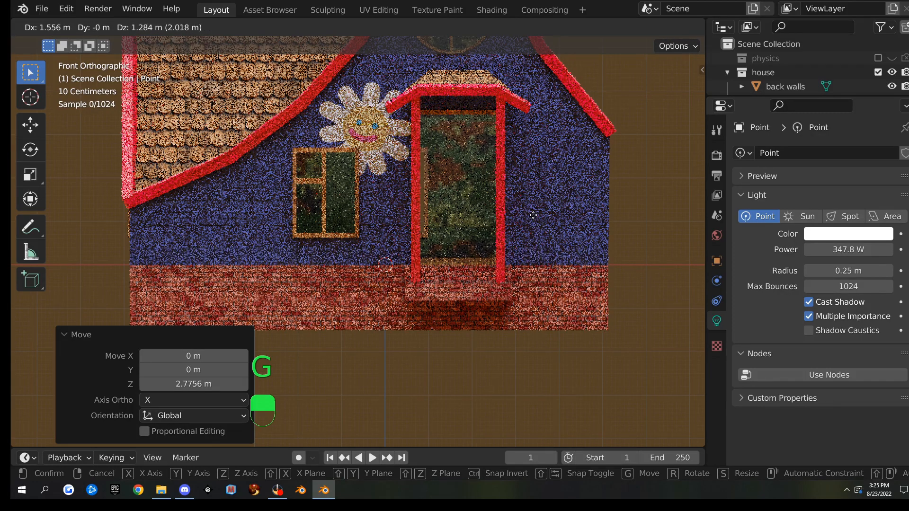
{"action": "left_click", "coordinate": [533, 217]}
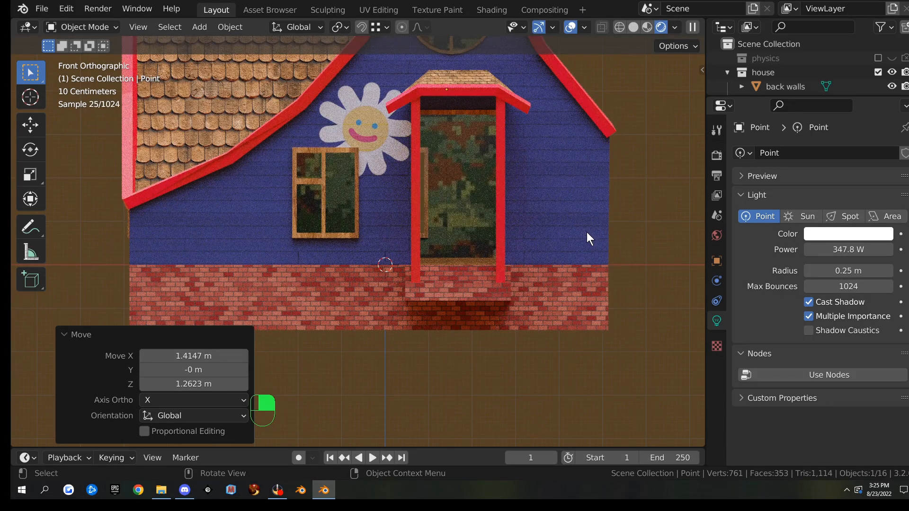
{"action": "key", "text": "KP_3"}
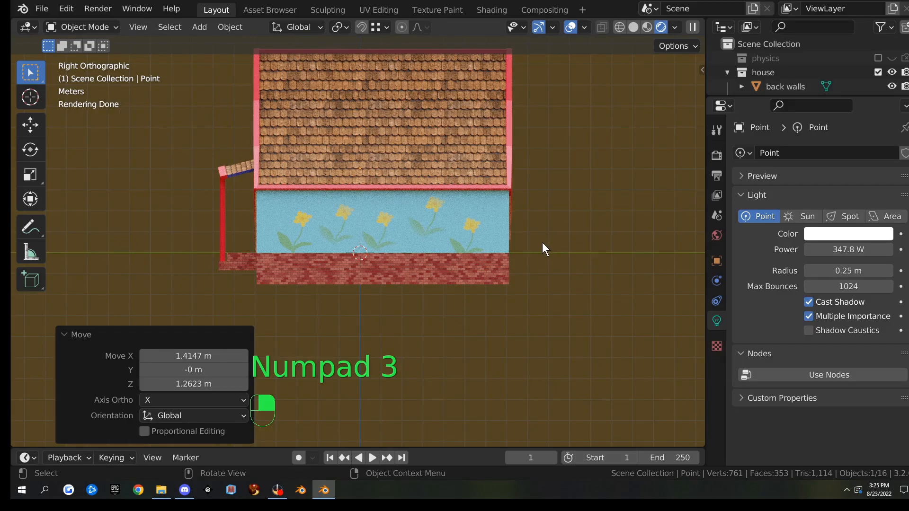
{"action": "key", "text": "alt+z"}
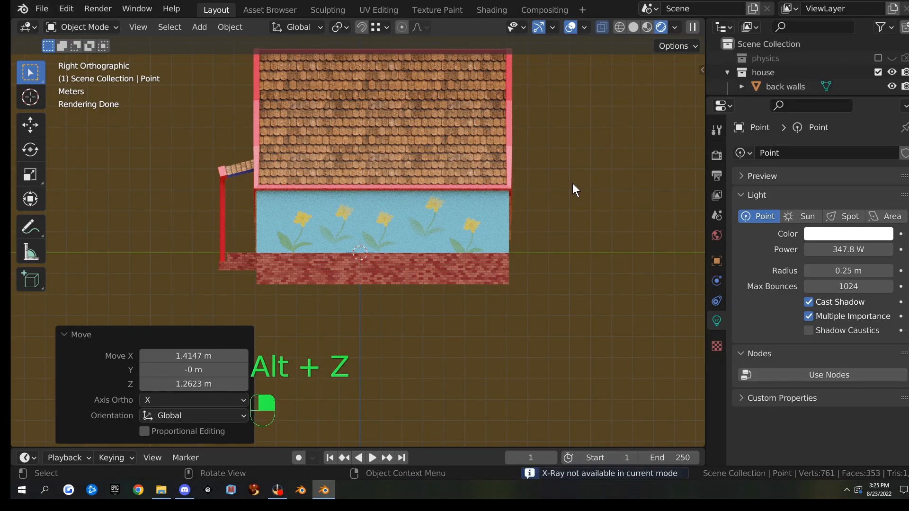
{"action": "left_click", "coordinate": [632, 27]}
{"action": "key", "text": "alt+z"}
{"action": "key", "text": "alt+z"}
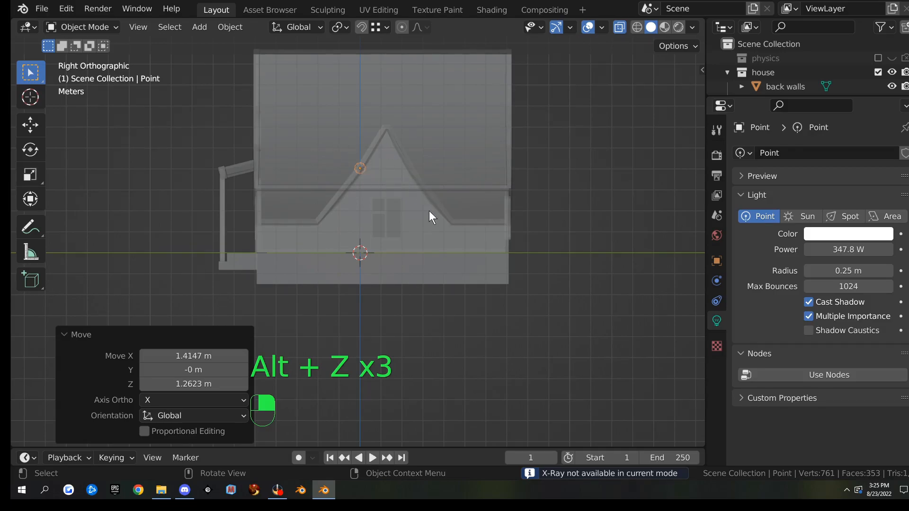
Move the light up under the roof, then lower it 2.6263 m along Z
{"action": "key", "text": "g"}
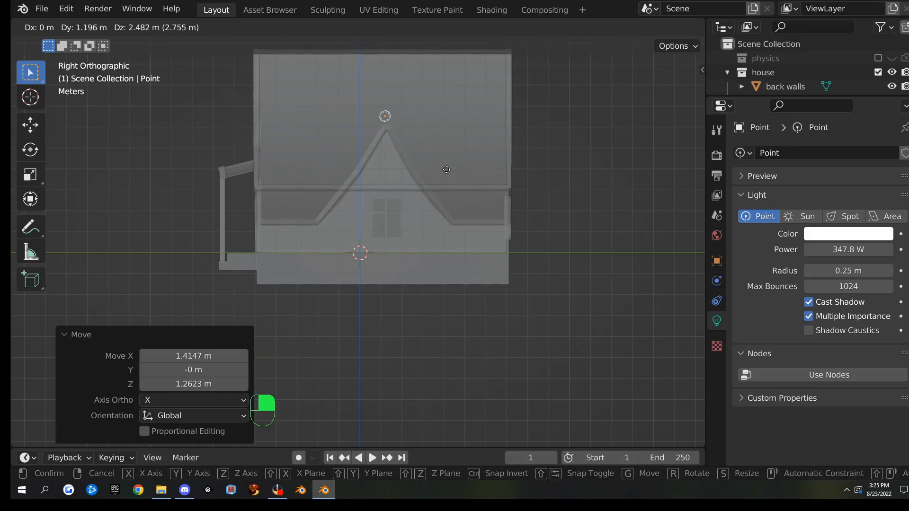
{"action": "left_click", "coordinate": [446, 170]}
{"action": "middle_click_drag", "start_coordinate": [398, 209], "coordinate": [541, 214]}
{"action": "key", "text": "g"}
{"action": "key", "text": "z"}
{"action": "left_click", "coordinate": [552, 273]}
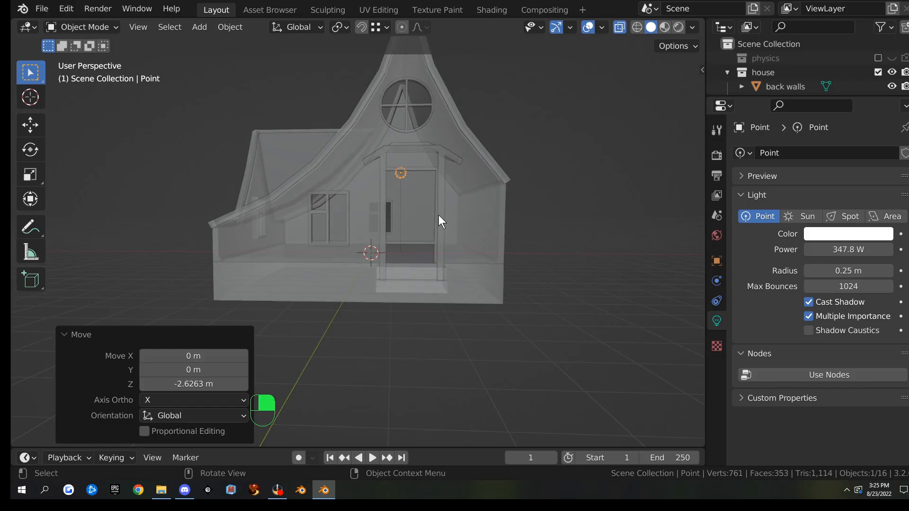
Preview the house in Rendered shading and walk through the lit interior in walk navigation
{"action": "left_click", "coordinate": [679, 27]}
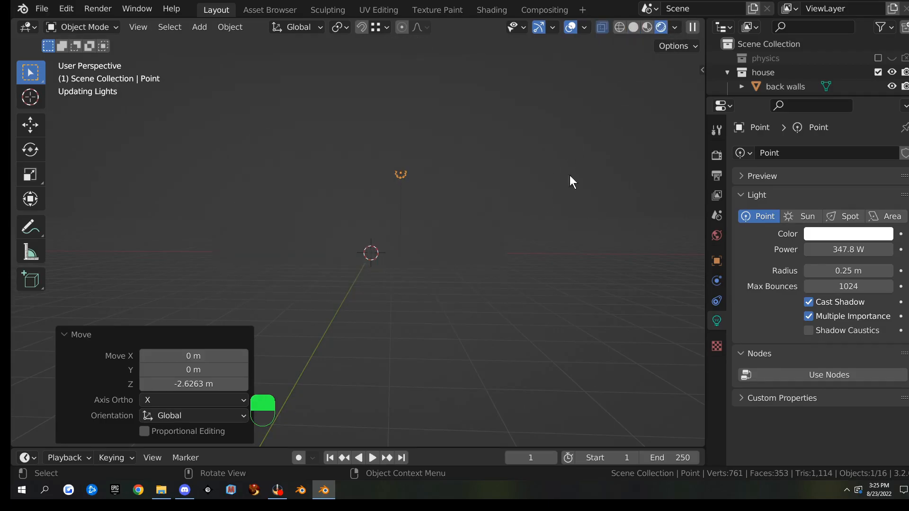
{"action": "scroll", "coordinate": [536, 247], "scroll_direction": "up", "scroll_amount": 3}
{"action": "middle_click_drag", "start_coordinate": [536, 246], "coordinate": [496, 228]}
{"action": "scroll", "coordinate": [498, 227], "scroll_direction": "up", "scroll_amount": 5}
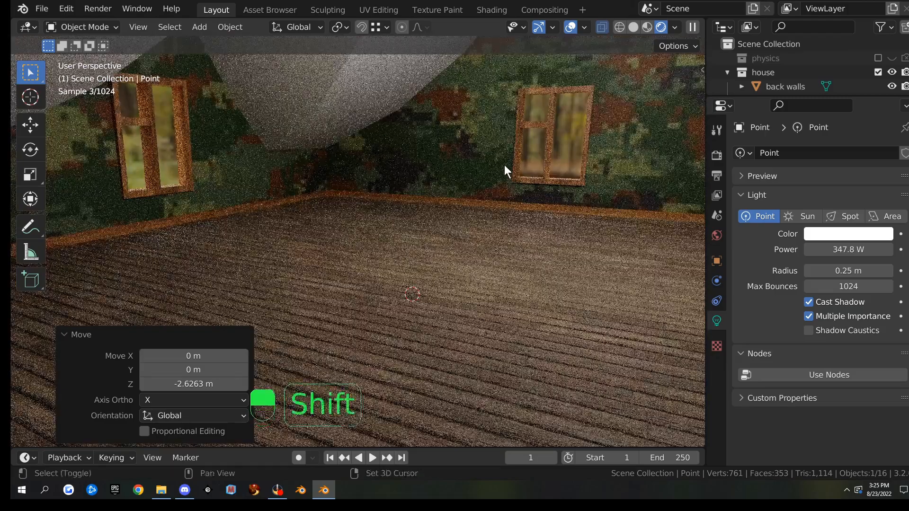
{"action": "middle_click_drag", "start_coordinate": [504, 164], "coordinate": [483, 240], "text": "shift"}
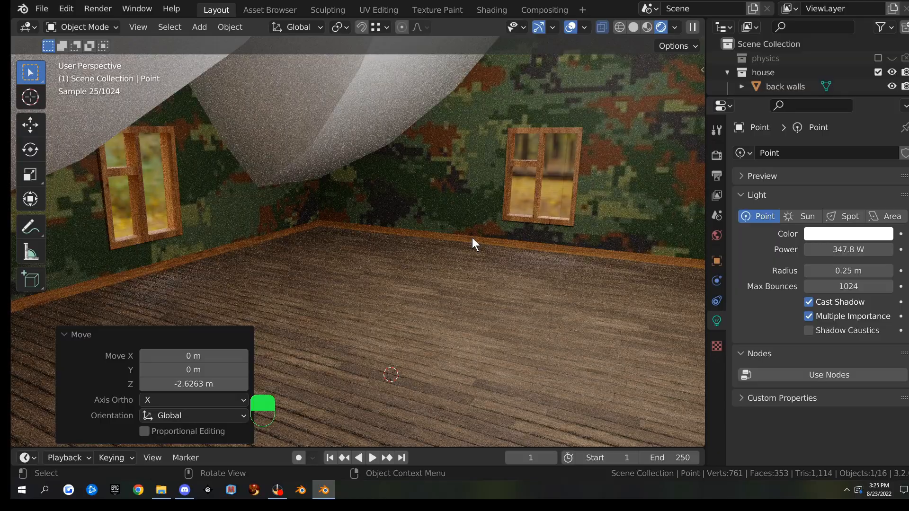
{"action": "key", "text": "shift+grave"}
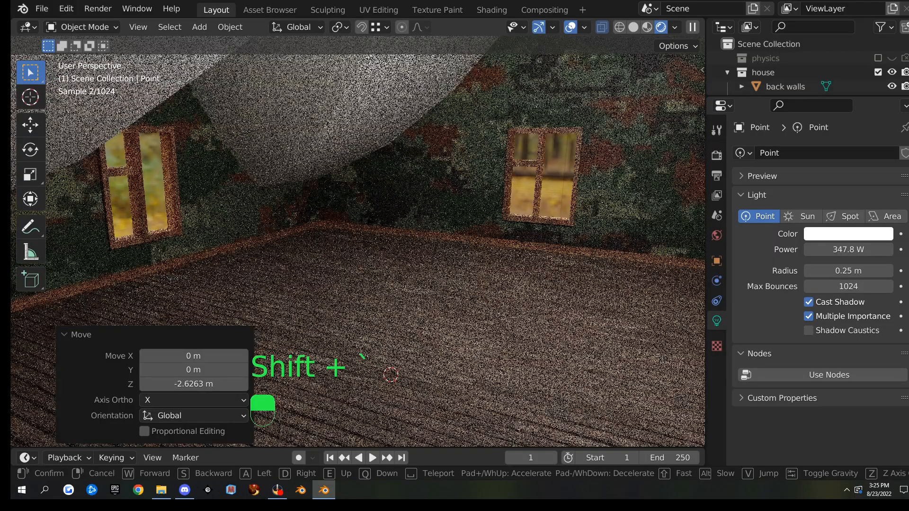
{"action": "key", "text": "s"}
{"action": "key", "text": "w"}
{"action": "key", "text": "w"}
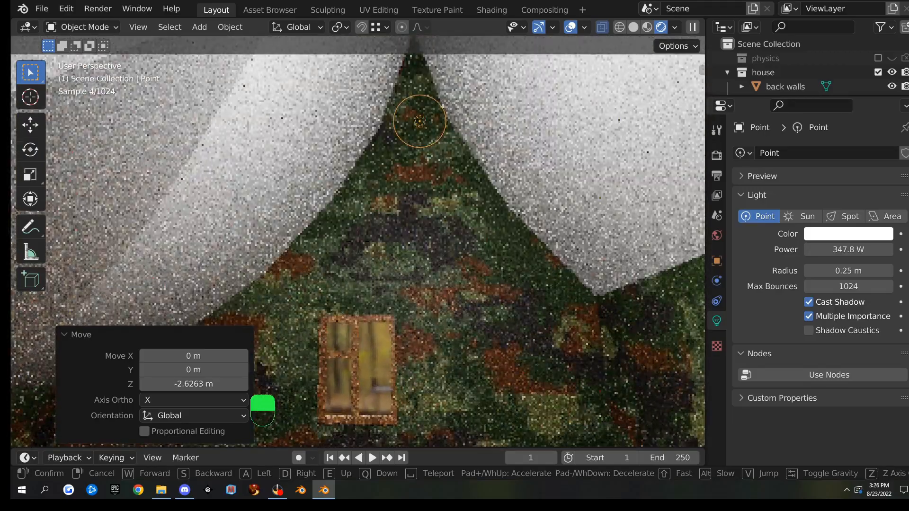
{"action": "left_click", "coordinate": [357, 245]}
Orbit out to the front and start moving the light vertically along Z
{"action": "middle_click_drag", "start_coordinate": [357, 245], "coordinate": [447, 248]}
{"action": "key", "text": "g"}
{"action": "key", "text": "z"}
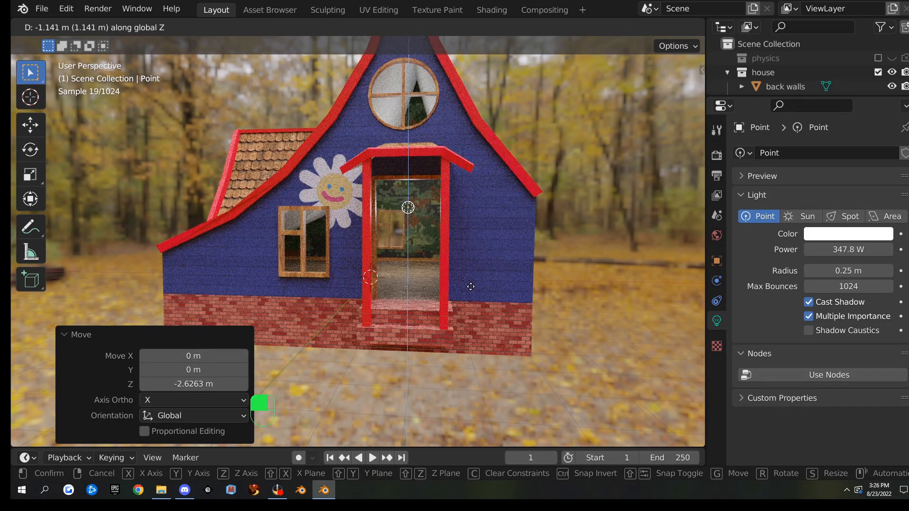
Confirm the light's height, then shift it sideways to 1.0912 m along X
{"action": "left_click", "coordinate": [528, 311]}
{"action": "key", "text": "g"}
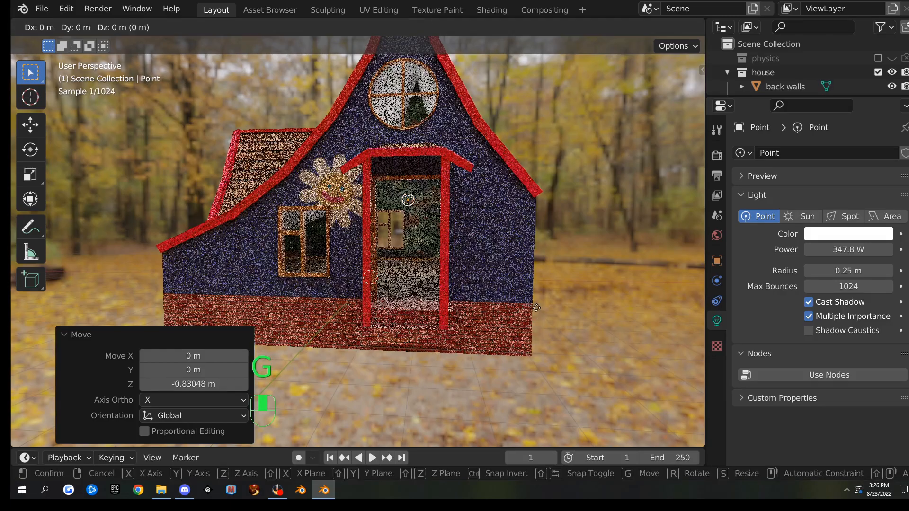
{"action": "key", "text": "x"}
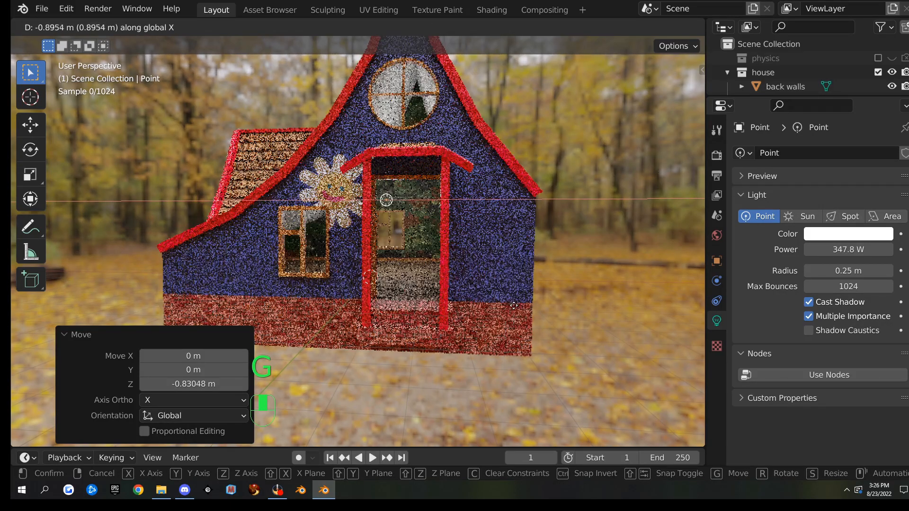
{"action": "left_click", "coordinate": [553, 299]}
{"action": "middle_click_drag", "start_coordinate": [553, 299], "coordinate": [544, 271]}
{"action": "scroll", "coordinate": [544, 272], "scroll_direction": "up", "scroll_amount": 6}
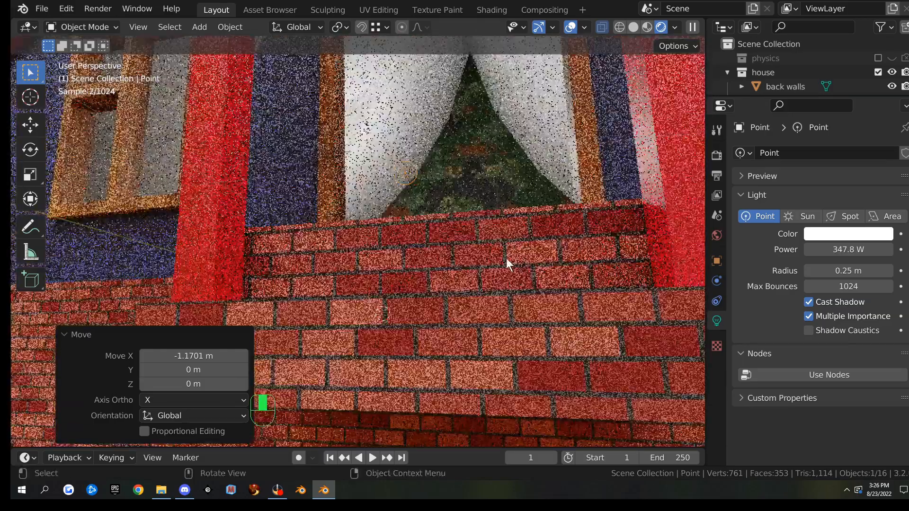
{"action": "key", "text": "g"}
{"action": "key", "text": "x"}
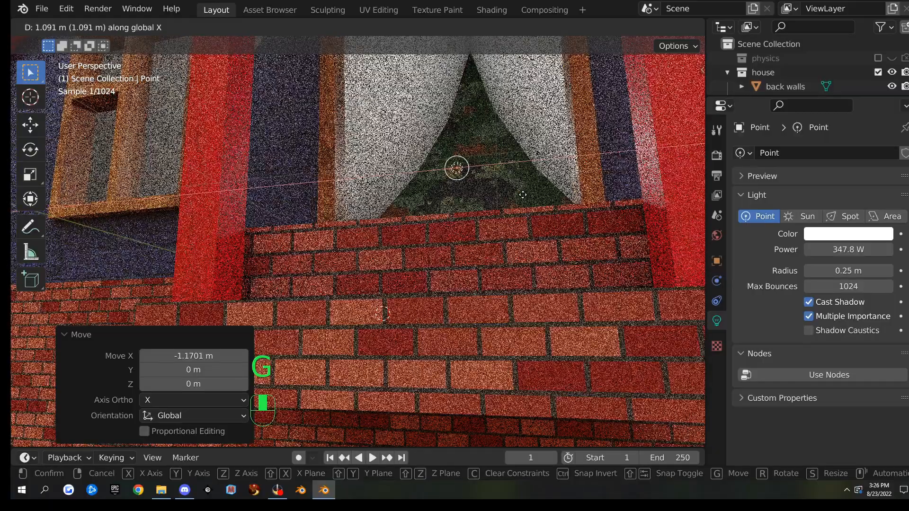
{"action": "left_click", "coordinate": [518, 187]}
Orbit around the lit house to inspect the flower wall, doorway, curtains and window
{"action": "middle_click_drag", "start_coordinate": [513, 178], "coordinate": [503, 200]}
{"action": "scroll", "coordinate": [521, 222], "scroll_direction": "down", "scroll_amount": 3}
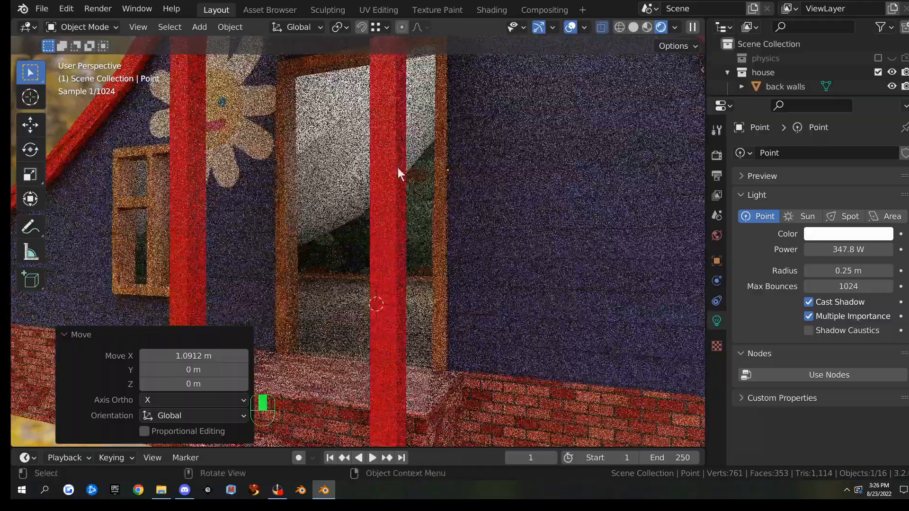
{"action": "mouse_move", "coordinate": [399, 174]}
{"action": "middle_mouse_down"}
{"action": "mouse_move", "coordinate": [396, 132]}
{"action": "mouse_move", "coordinate": [393, 166]}
{"action": "middle_mouse_up"}
{"action": "scroll", "coordinate": [471, 212], "scroll_direction": "up", "scroll_amount": 3}
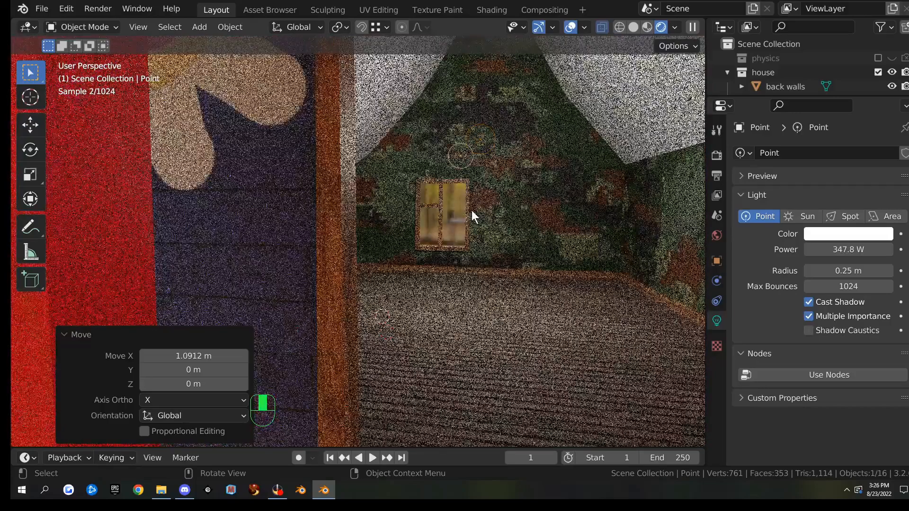
{"action": "scroll", "coordinate": [473, 210], "scroll_direction": "down", "scroll_amount": 3}
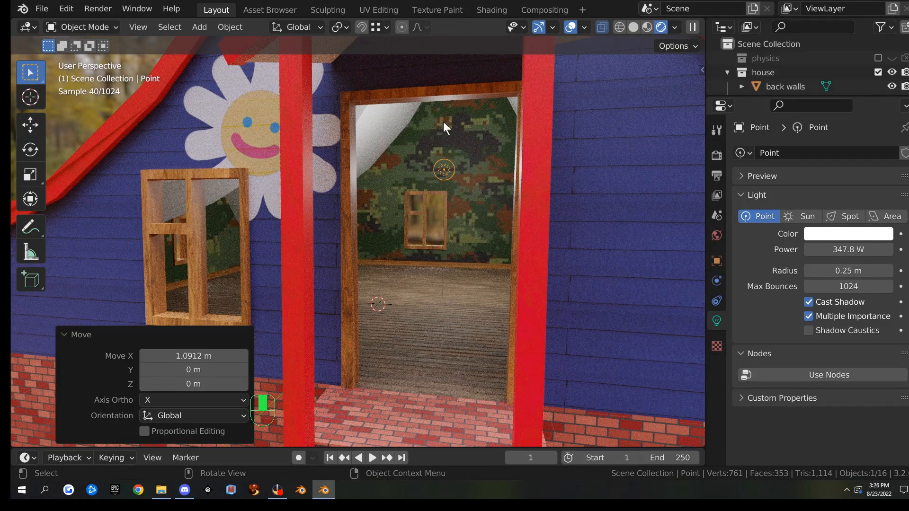
{"action": "middle_click_drag", "start_coordinate": [494, 210], "coordinate": [398, 139]}
{"action": "middle_click_drag", "start_coordinate": [345, 101], "coordinate": [346, 196]}
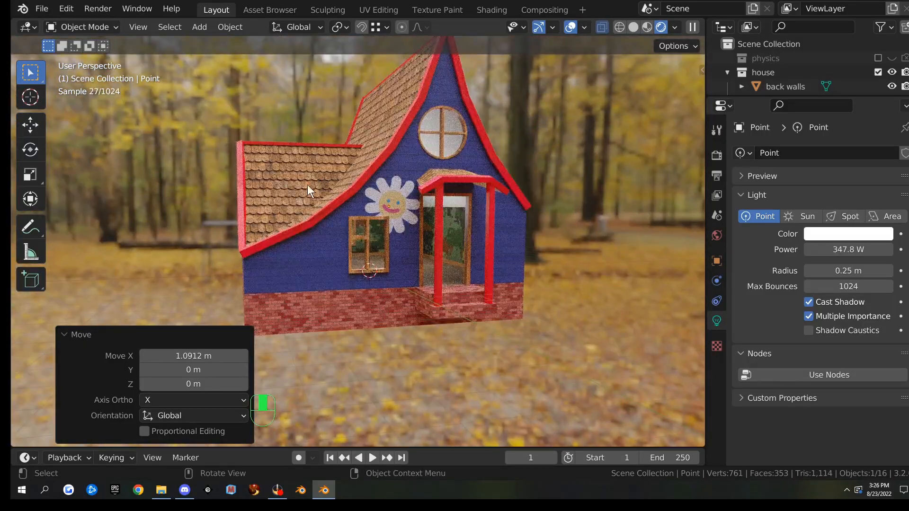
{"action": "scroll", "coordinate": [496, 275], "scroll_direction": "up", "scroll_amount": 12}
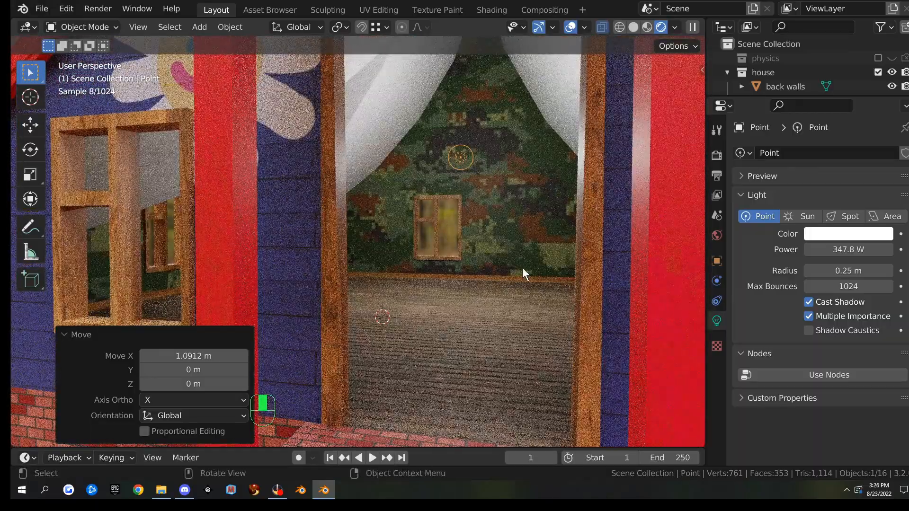
{"action": "scroll", "coordinate": [521, 273], "scroll_direction": "up", "scroll_amount": 8}
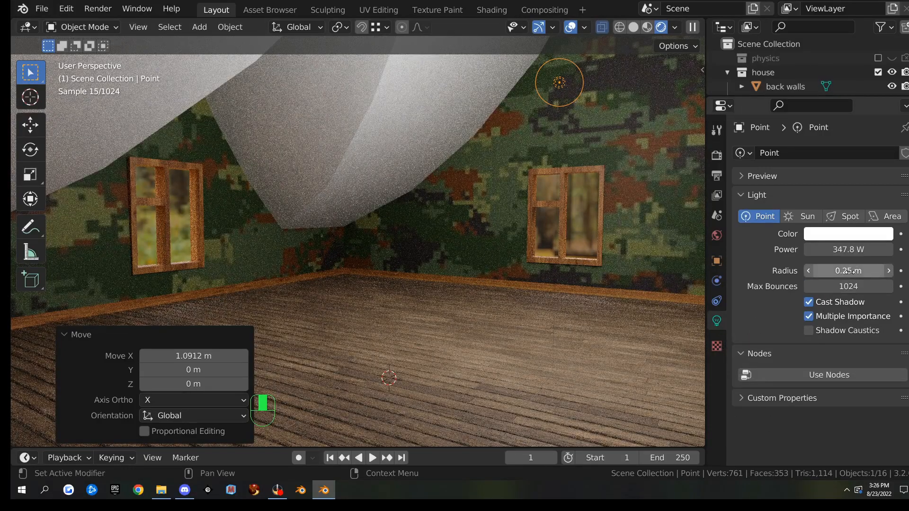
Raise the point light's power to about 795.8 W and view the exterior
{"action": "mouse_move", "coordinate": [848, 249]}
{"action": "left_mouse_down"}
{"action": "mouse_move", "coordinate": [855, 249]}
{"action": "mouse_move", "coordinate": [847, 254]}
{"action": "left_mouse_up"}
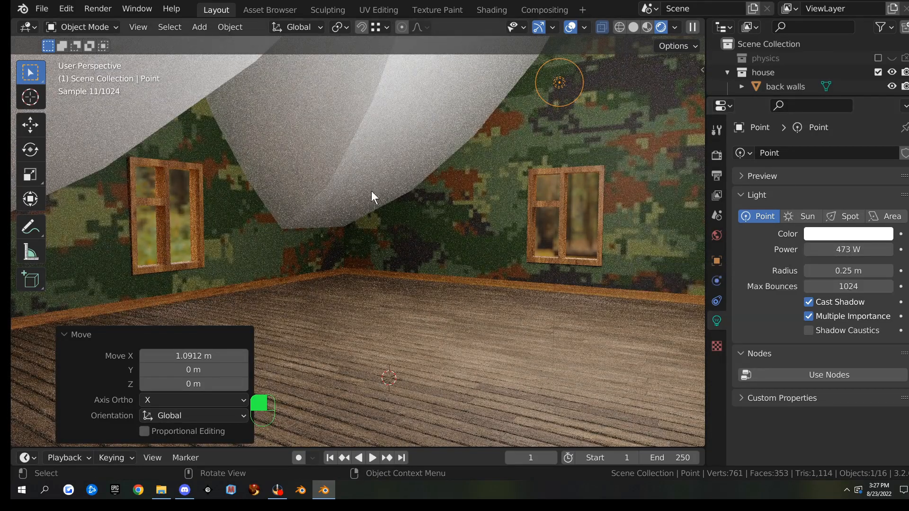
{"action": "left_click_drag", "start_coordinate": [847, 249], "coordinate": [876, 249]}
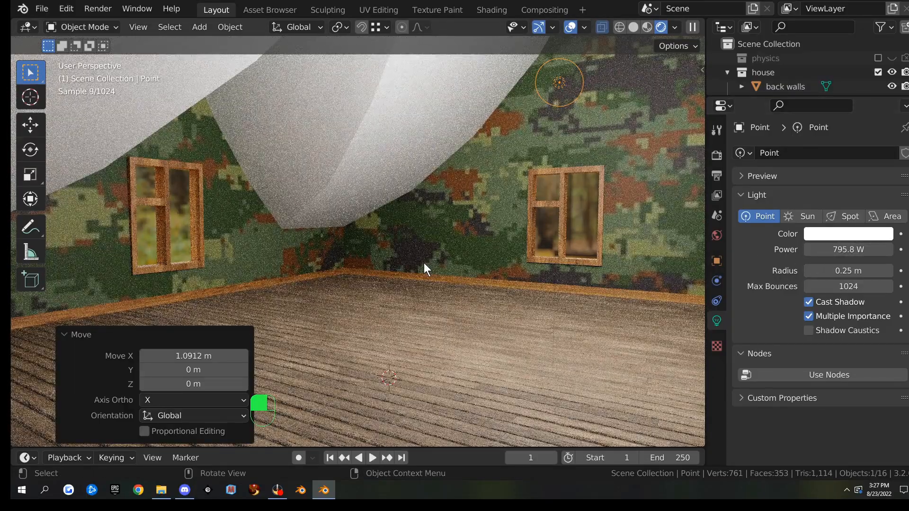
{"action": "scroll", "coordinate": [452, 247], "scroll_direction": "down", "scroll_amount": 10}
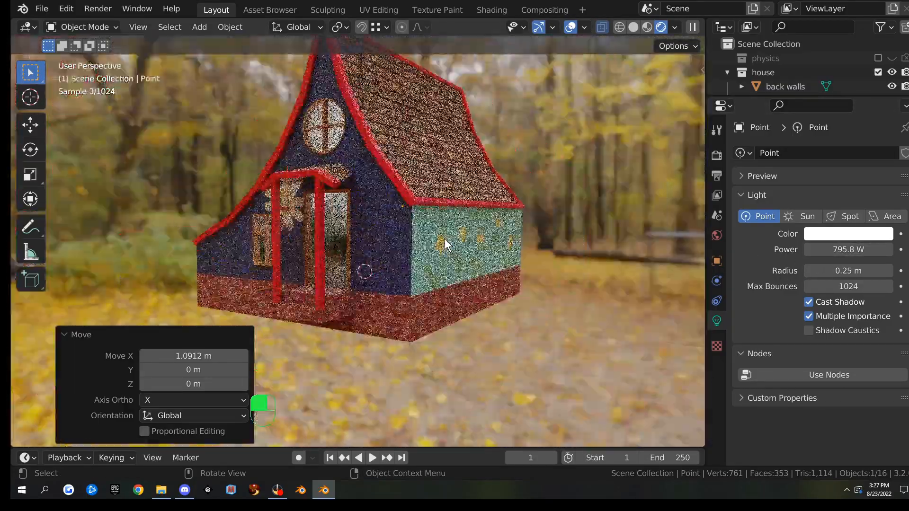
{"action": "middle_click_drag", "start_coordinate": [445, 239], "coordinate": [439, 258]}
{"action": "scroll", "coordinate": [440, 258], "scroll_direction": "up", "scroll_amount": 3}
Join the porch roof into front.002 with Ctrl+J, reselect it, and show UV Editing
{"action": "left_click", "coordinate": [430, 195]}
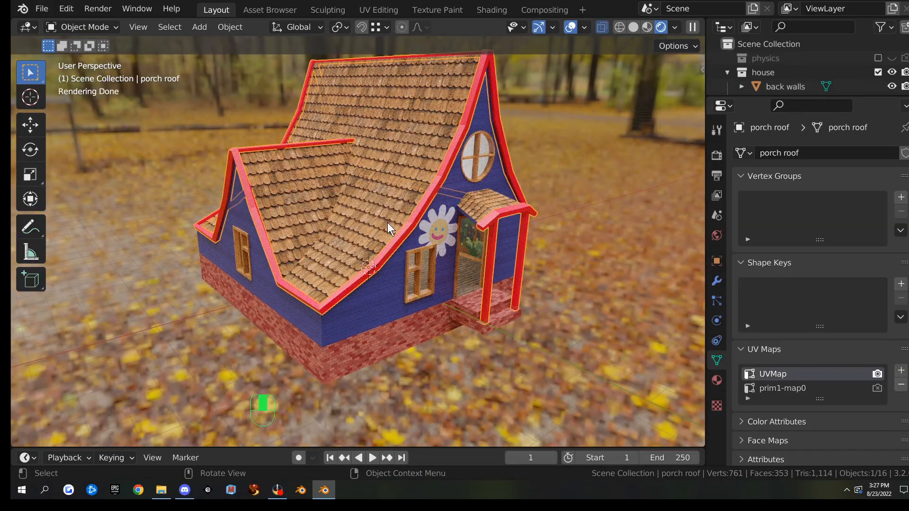
{"action": "left_click", "coordinate": [432, 262], "text": "shift"}
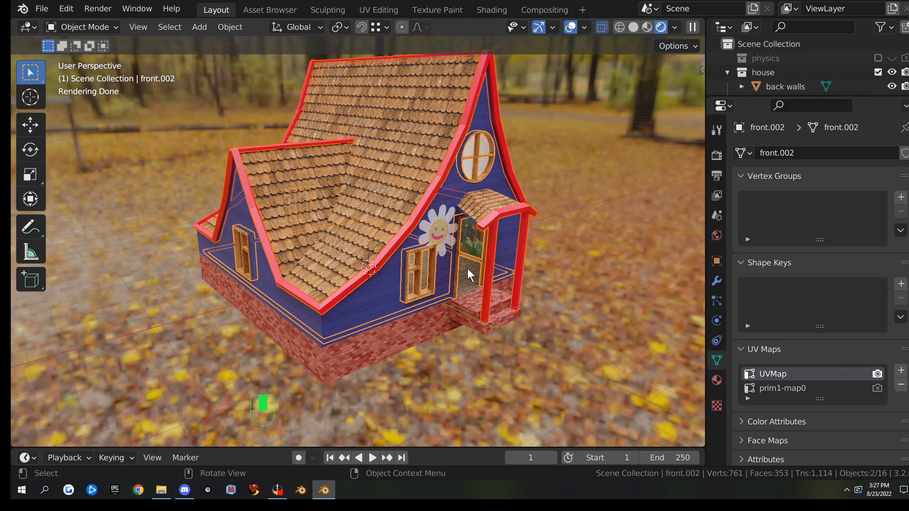
{"action": "key", "text": "ctrl+j"}
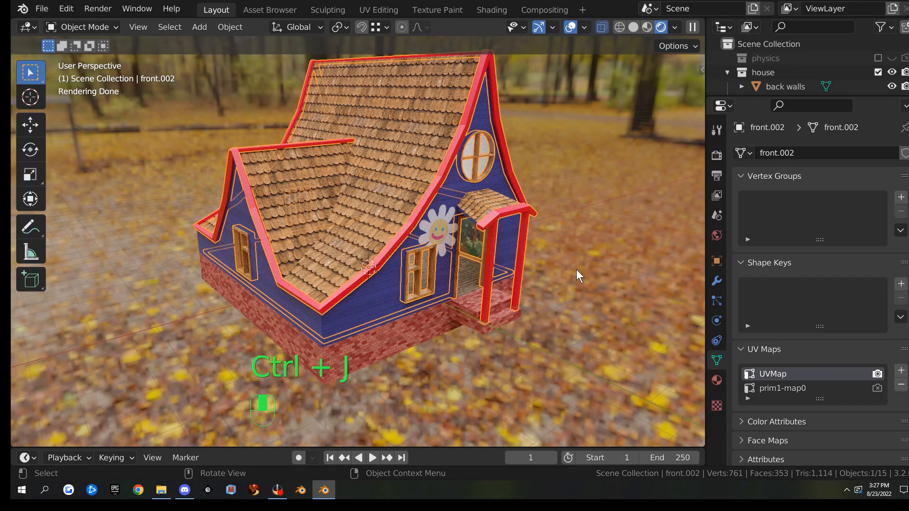
{"action": "left_click", "coordinate": [597, 215]}
{"action": "left_click", "coordinate": [449, 166]}
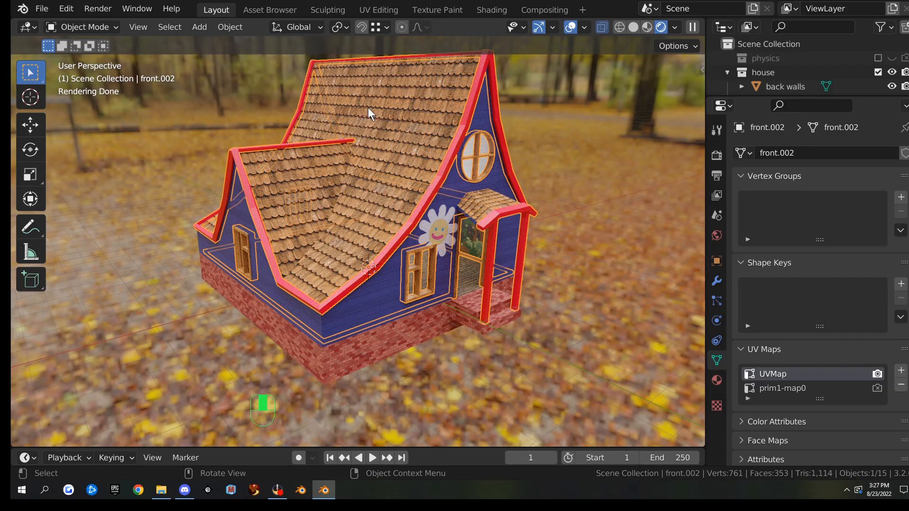
{"action": "left_click", "coordinate": [383, 11]}
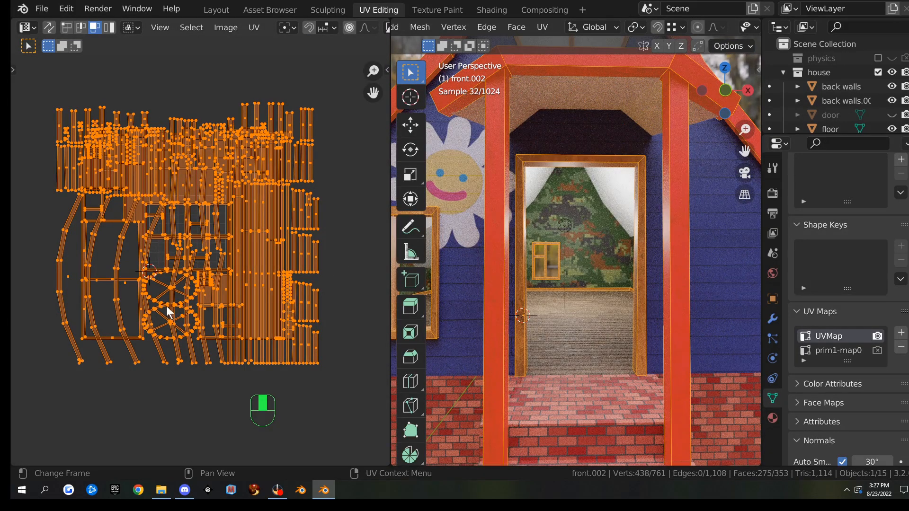
Delete the prim1-map0 UV map and add a new UV map, UVMap.001
{"action": "scroll", "coordinate": [185, 310], "scroll_direction": "down", "scroll_amount": 3}
{"action": "scroll", "coordinate": [627, 281], "scroll_direction": "down", "scroll_amount": 5}
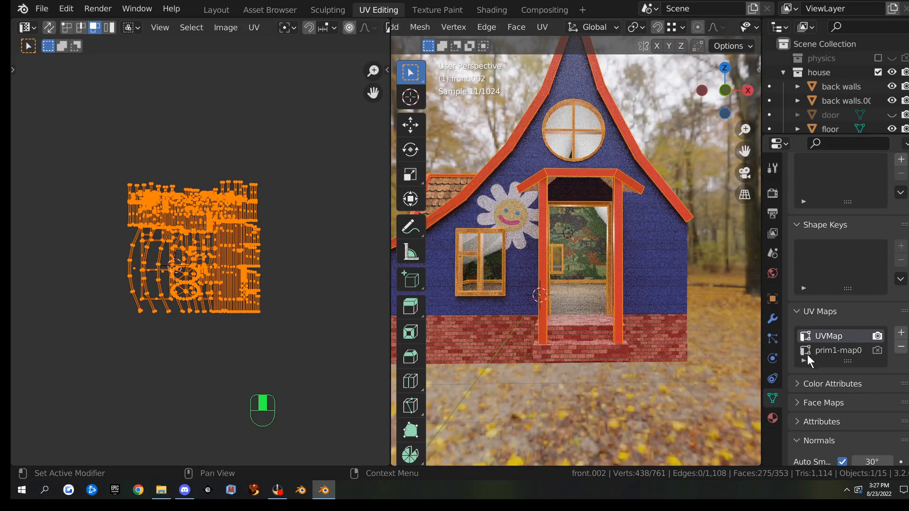
{"action": "left_click", "coordinate": [834, 351]}
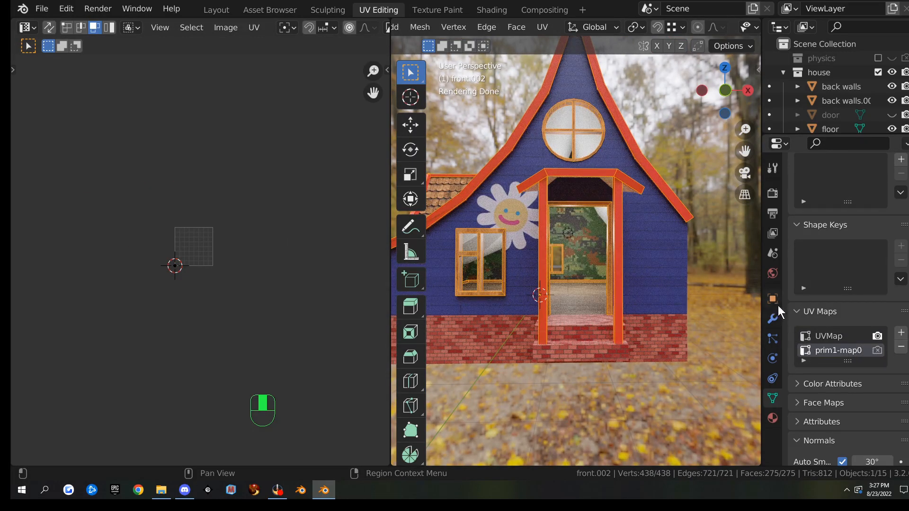
{"action": "left_click", "coordinate": [901, 347]}
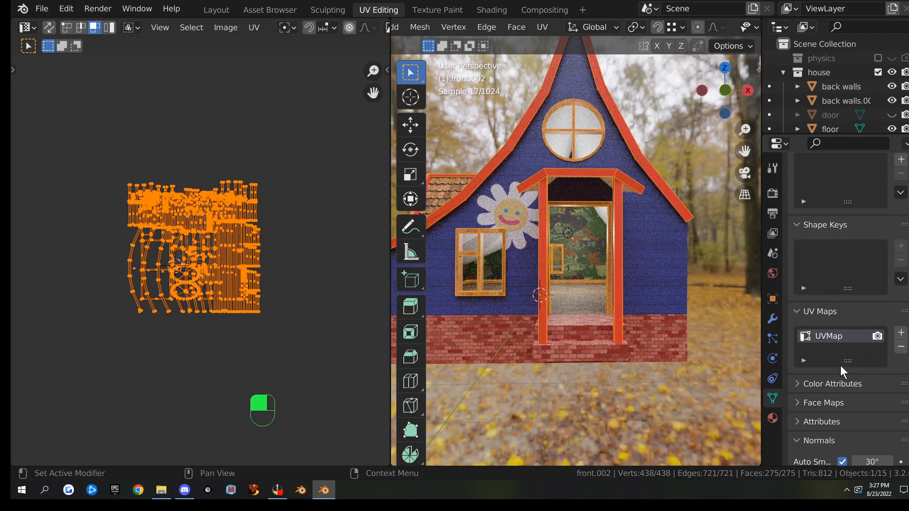
{"action": "left_click", "coordinate": [804, 361]}
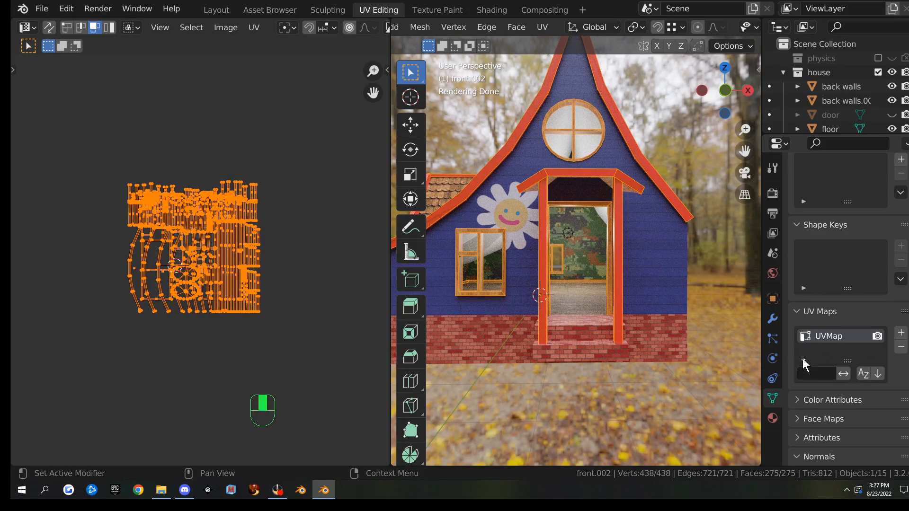
{"action": "left_click", "coordinate": [802, 359]}
{"action": "left_click", "coordinate": [901, 334]}
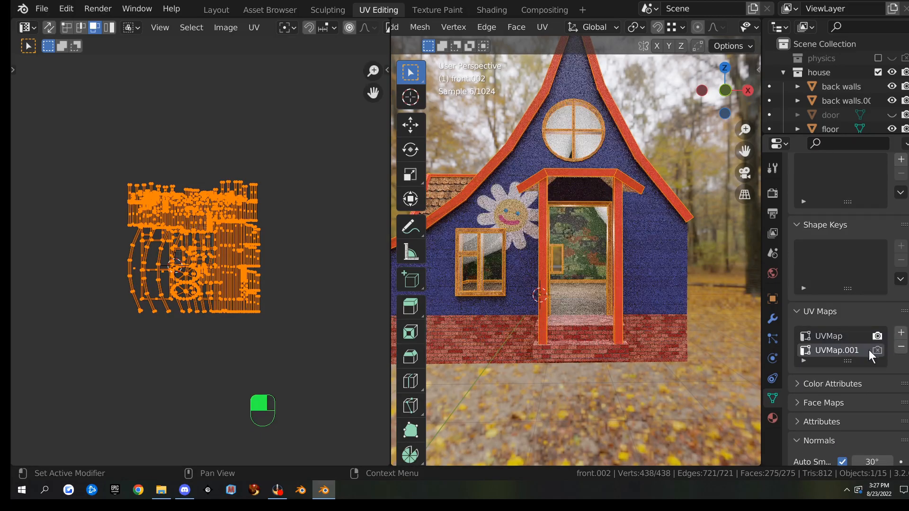
{"action": "left_click", "coordinate": [803, 360]}
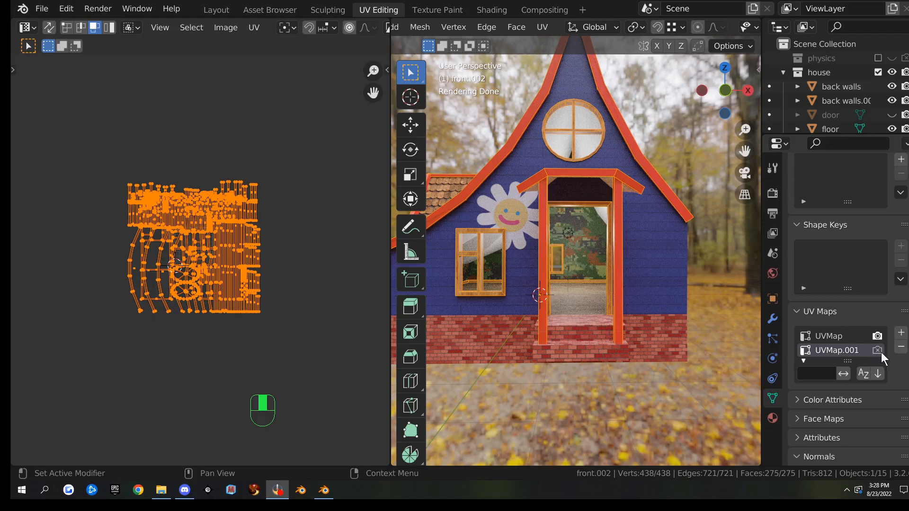
Rename UVMap.001 to 'house UV' and make it the UV map used for rendering
{"action": "left_click", "coordinate": [825, 349]}
{"action": "middle_click_drag", "start_coordinate": [622, 156], "coordinate": [578, 169]}
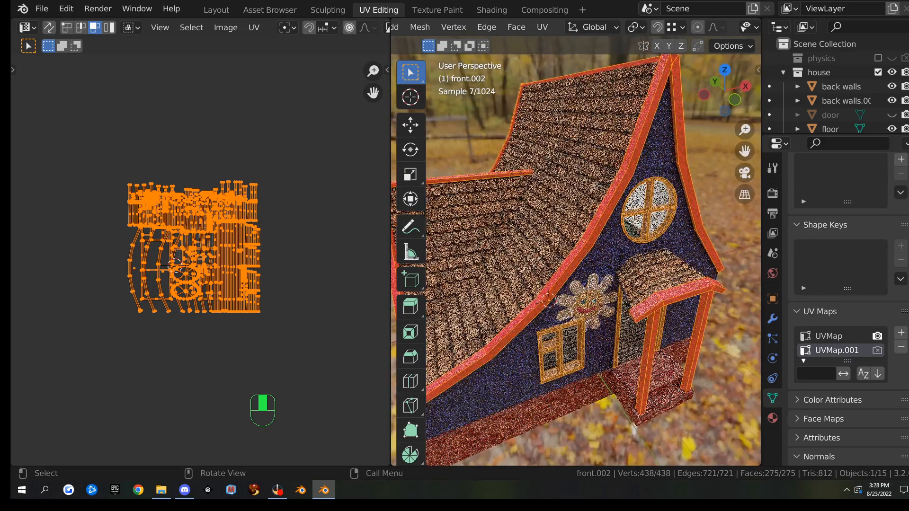
{"action": "key", "text": "Tab"}
{"action": "left_click", "coordinate": [579, 155]}
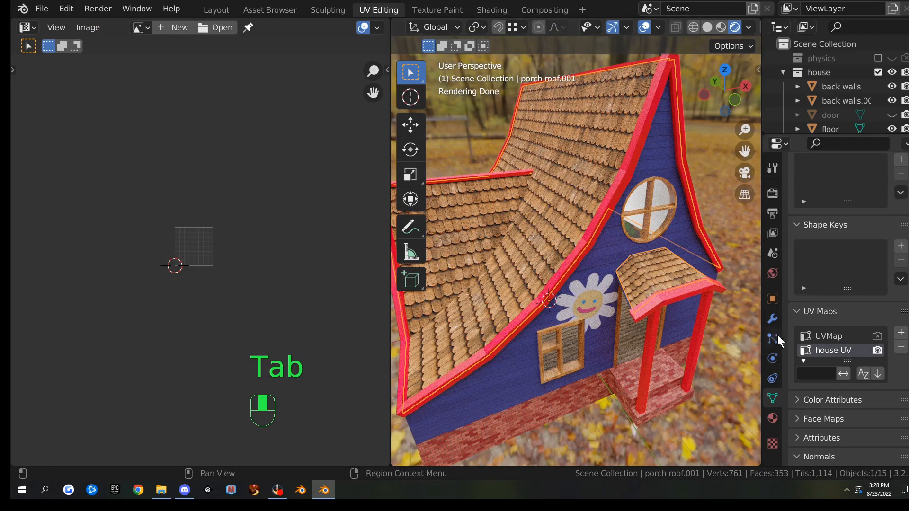
{"action": "double_click", "coordinate": [822, 348]}
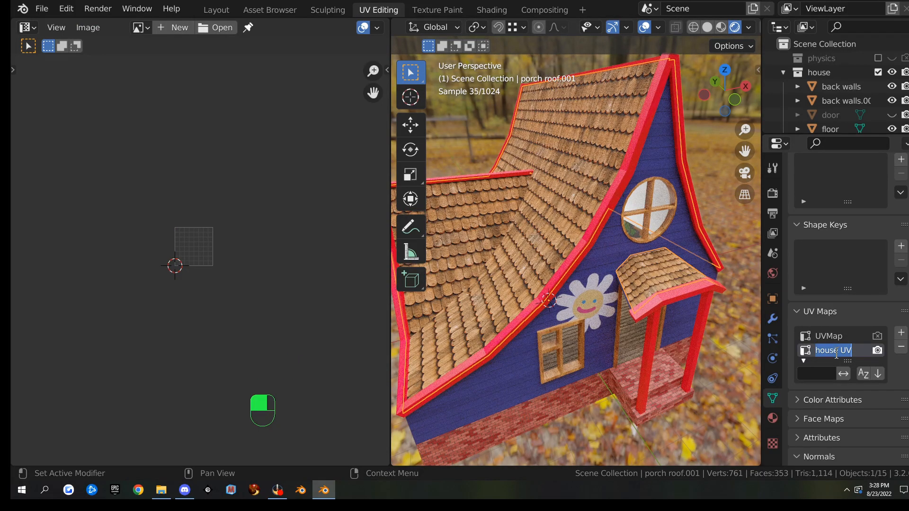
{"action": "double_click", "coordinate": [835, 351]}
{"action": "key", "text": "ctrl"}
{"action": "left_click", "coordinate": [604, 201]}
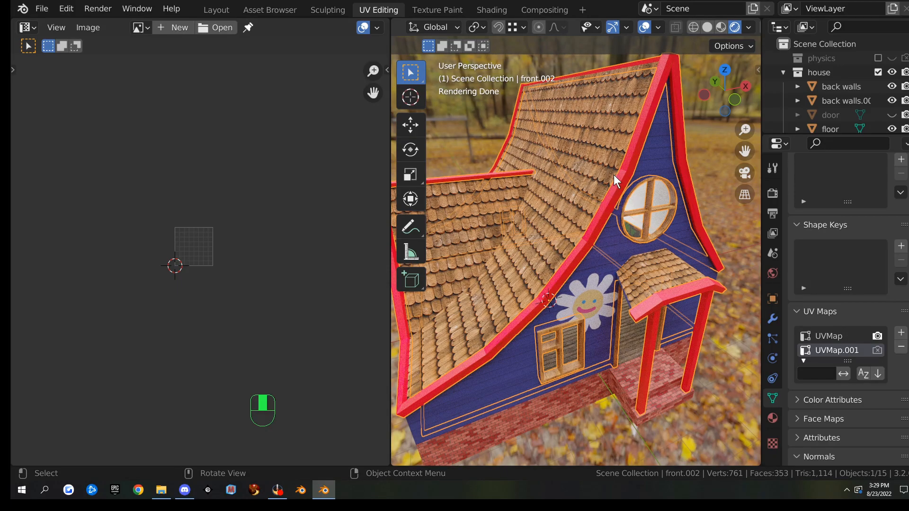
{"action": "double_click", "coordinate": [831, 351]}
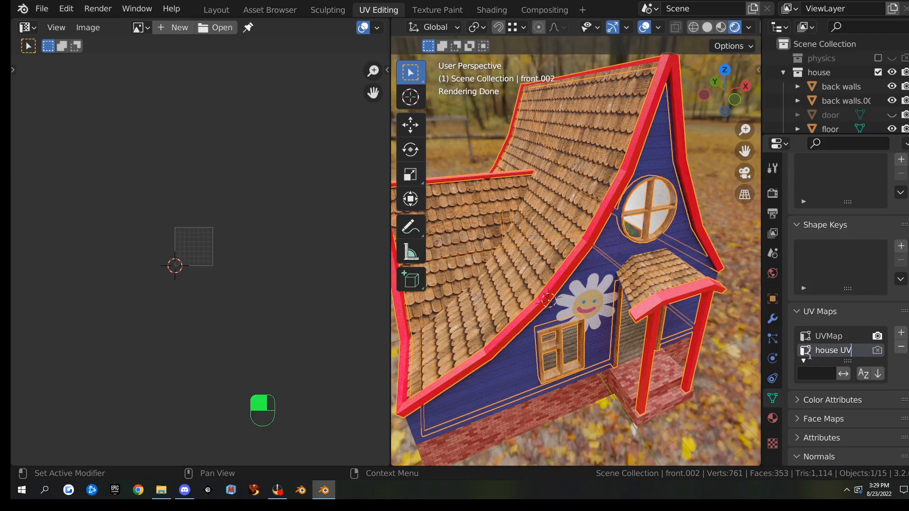
{"action": "key", "text": "Return"}
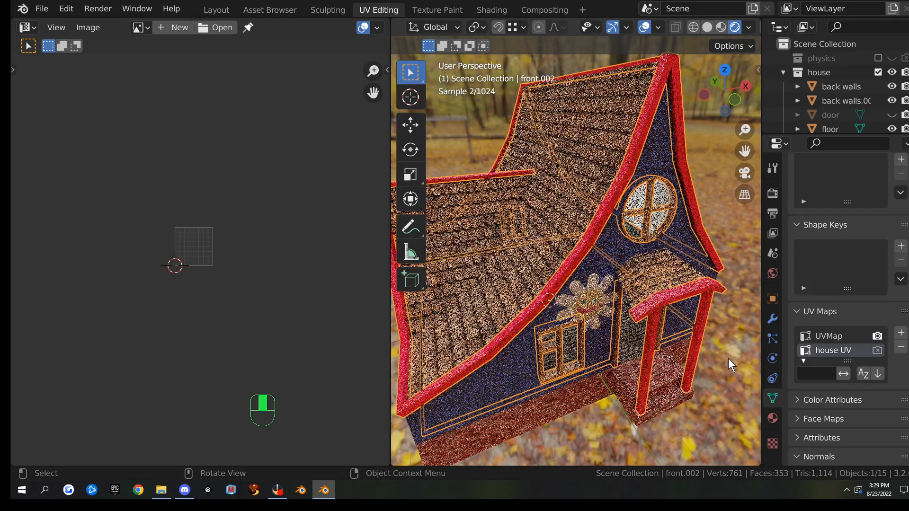
{"action": "left_click", "coordinate": [878, 349]}
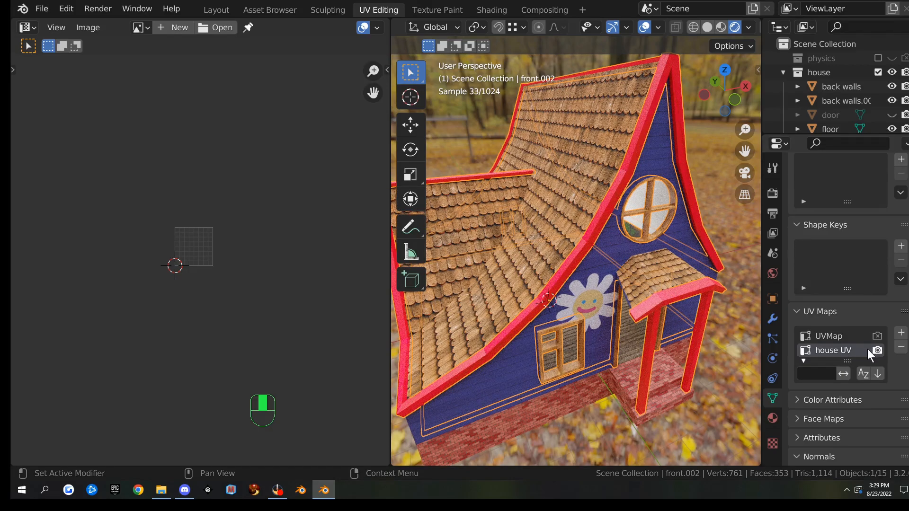
{"action": "scroll", "coordinate": [671, 299], "scroll_direction": "down", "scroll_amount": 5}
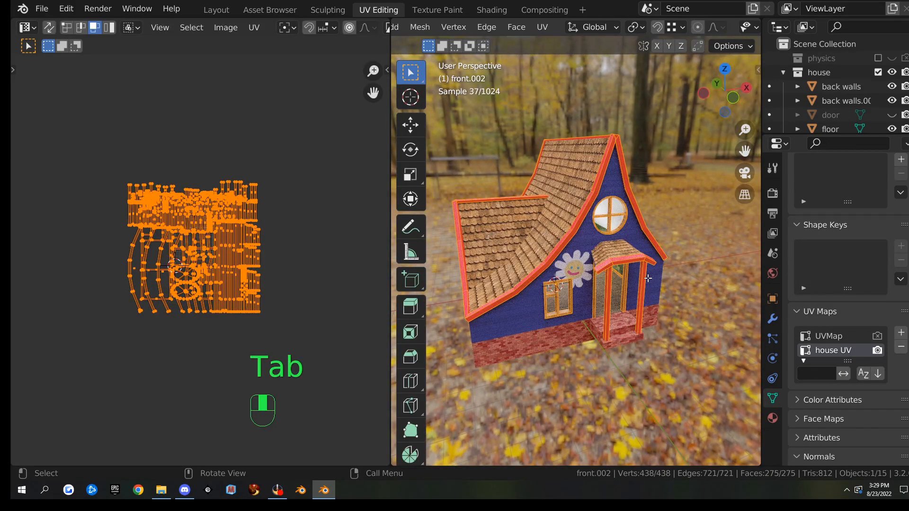
{"action": "key", "text": "a"}
{"action": "key", "text": "a"}
{"action": "key", "text": "a"}
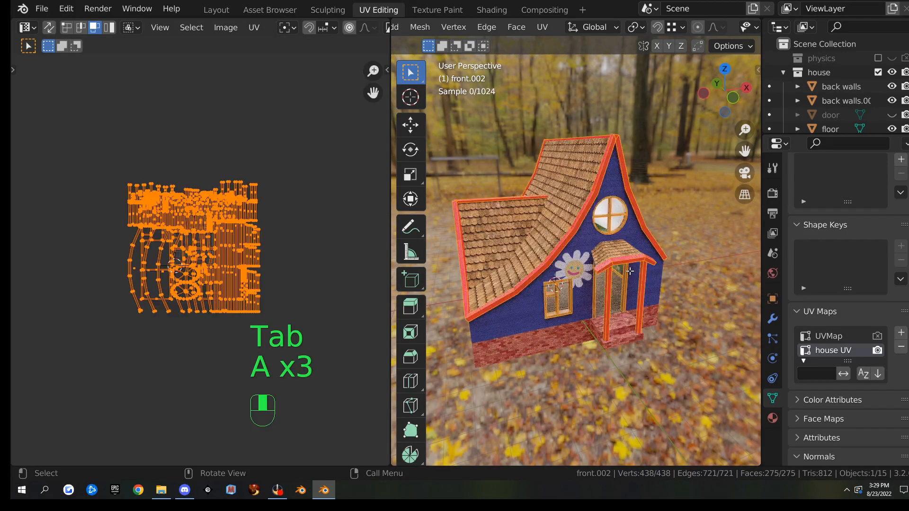
{"action": "key", "text": "u"}
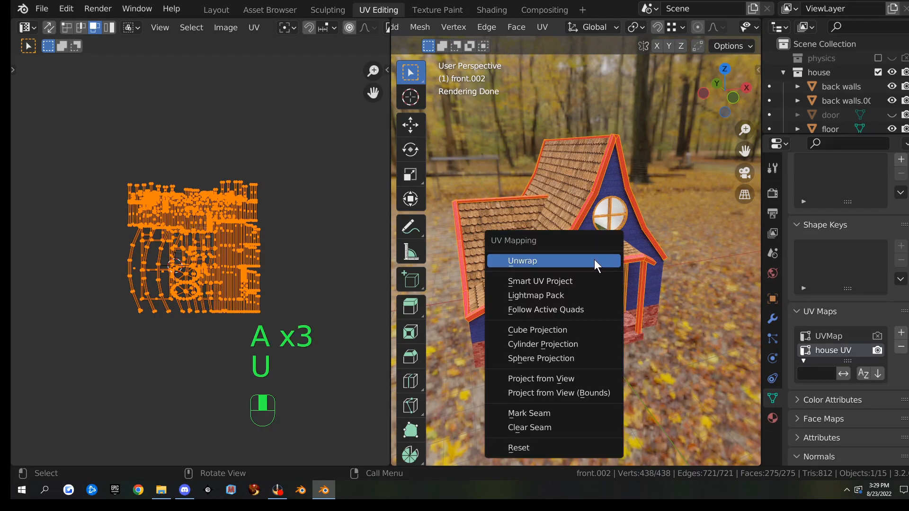
{"action": "left_click", "coordinate": [586, 276]}
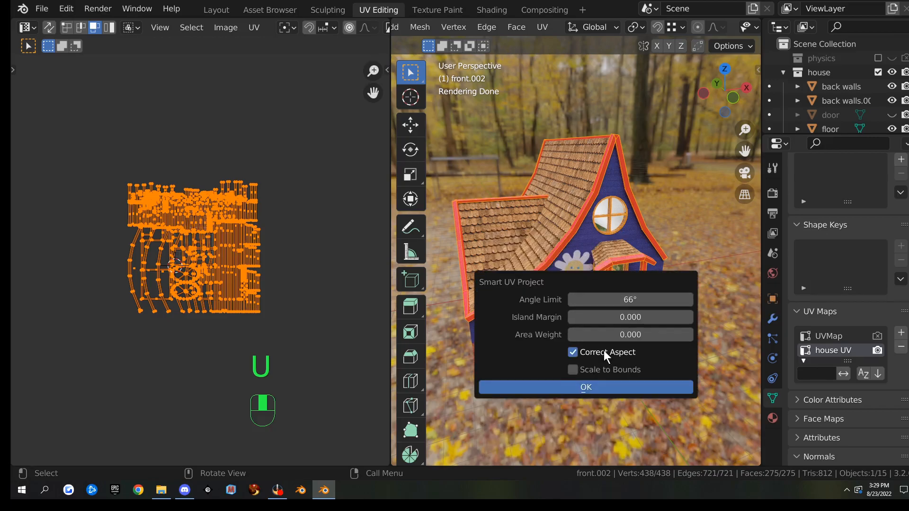
{"action": "left_click", "coordinate": [688, 318]}
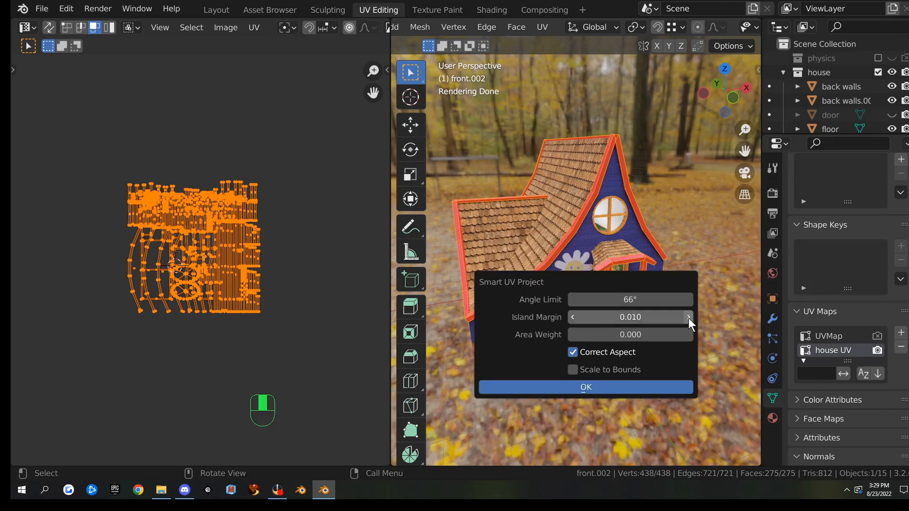
{"action": "left_click", "coordinate": [596, 387]}
{"action": "scroll", "coordinate": [290, 275], "scroll_direction": "up", "scroll_amount": 8}
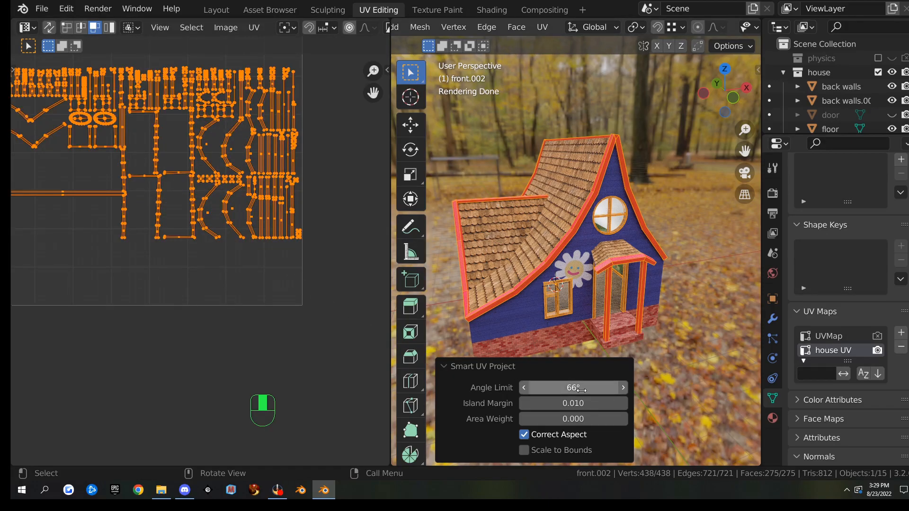
{"action": "left_click_drag", "start_coordinate": [572, 403], "coordinate": [524, 379]}
{"action": "scroll", "coordinate": [285, 234], "scroll_direction": "down", "scroll_amount": 2}
{"action": "scroll", "coordinate": [304, 260], "scroll_direction": "up", "scroll_amount": 4}
{"action": "scroll", "coordinate": [304, 260], "scroll_direction": "down", "scroll_amount": 1}
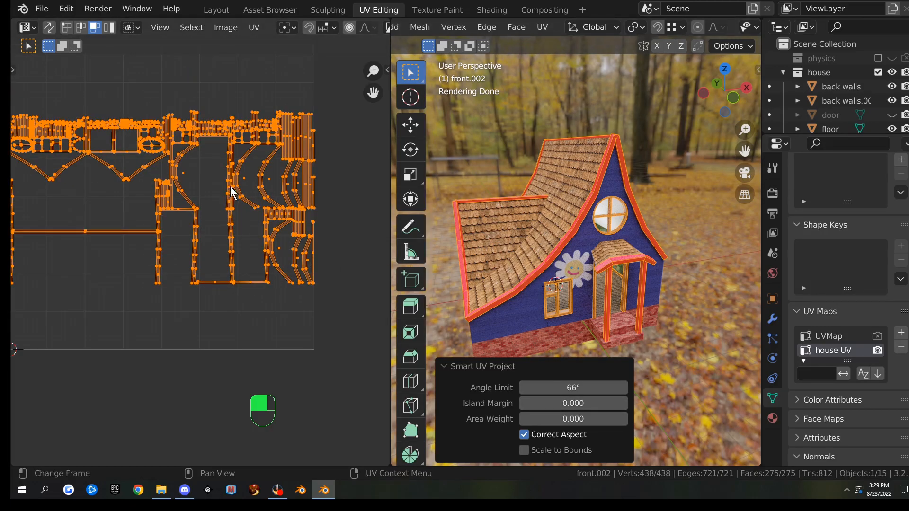
{"action": "key", "text": "ctrl+z"}
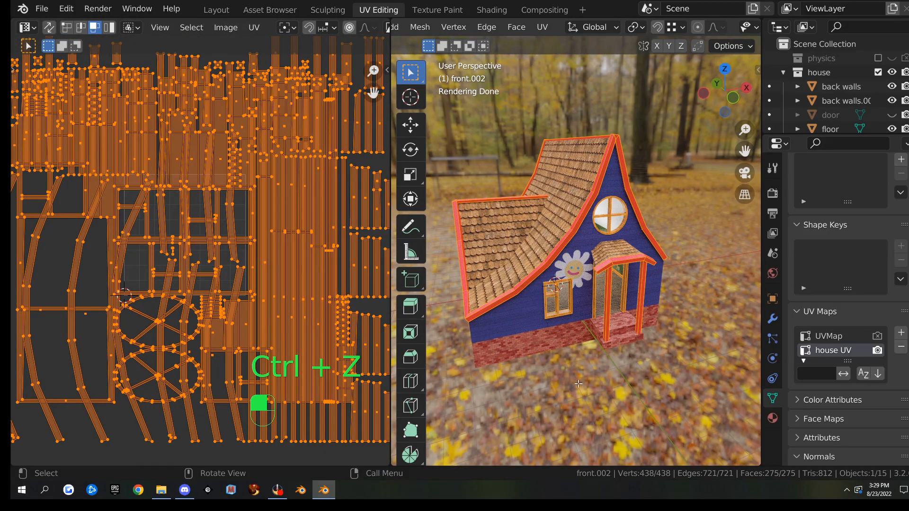
{"action": "left_click", "coordinate": [661, 375]}
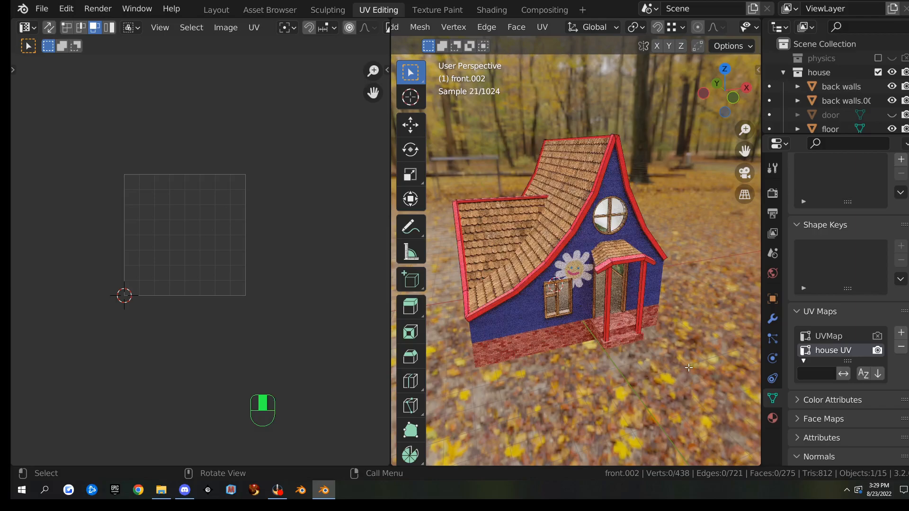
Show front.002's material slots and select Material.004 for removal
{"action": "left_click", "coordinate": [773, 418]}
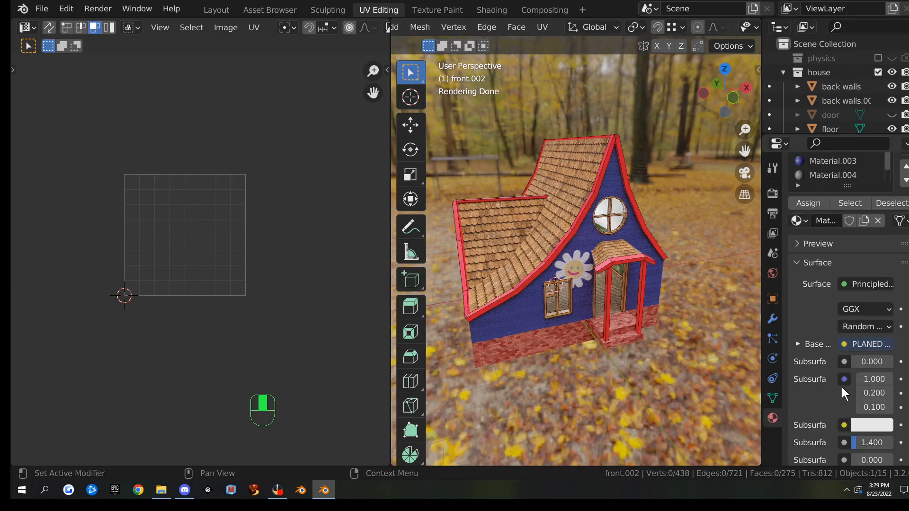
{"action": "scroll", "coordinate": [833, 374], "scroll_direction": "up", "scroll_amount": 4}
{"action": "middle_click_drag", "start_coordinate": [585, 230], "coordinate": [685, 257]}
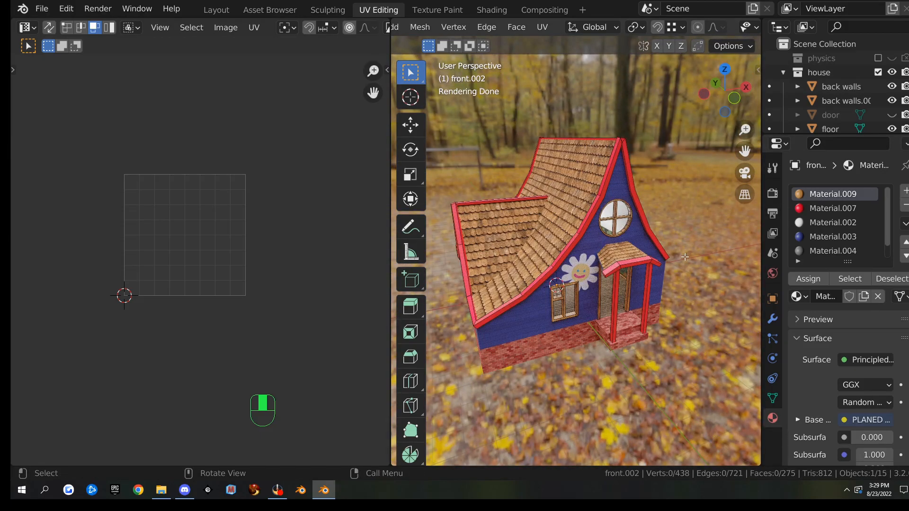
{"action": "scroll", "coordinate": [685, 257], "scroll_direction": "up", "scroll_amount": 4}
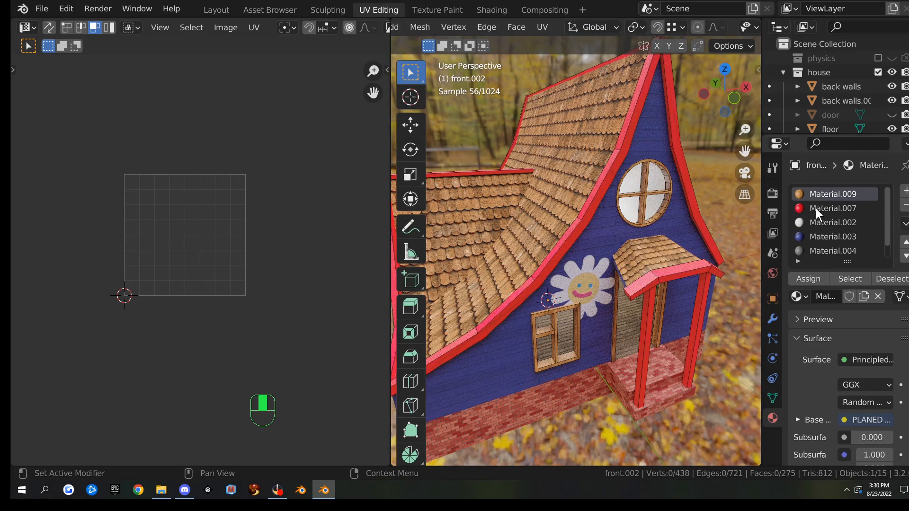
{"action": "left_click", "coordinate": [821, 251]}
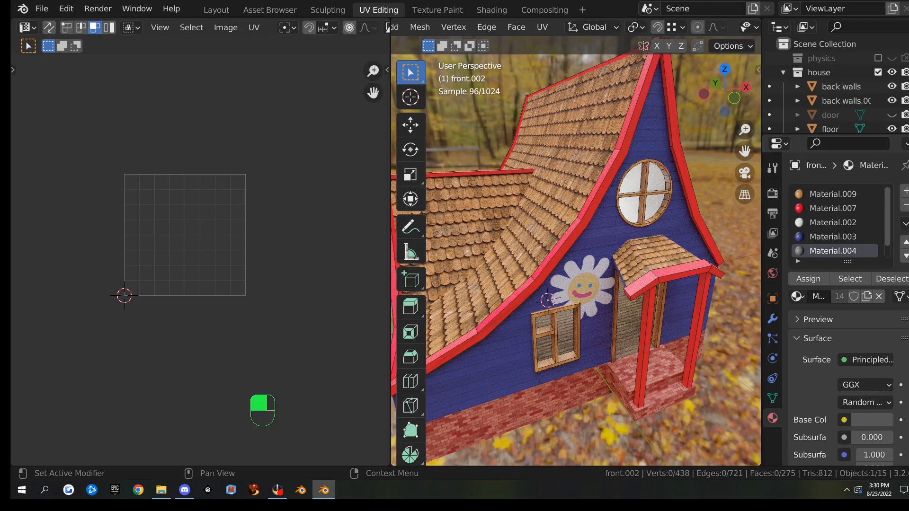
{"action": "left_click", "coordinate": [906, 205]}
In Object Mode, remove the Material.004, .003 and .002 slots, keeping Material.009 active
{"action": "key", "text": "Tab"}
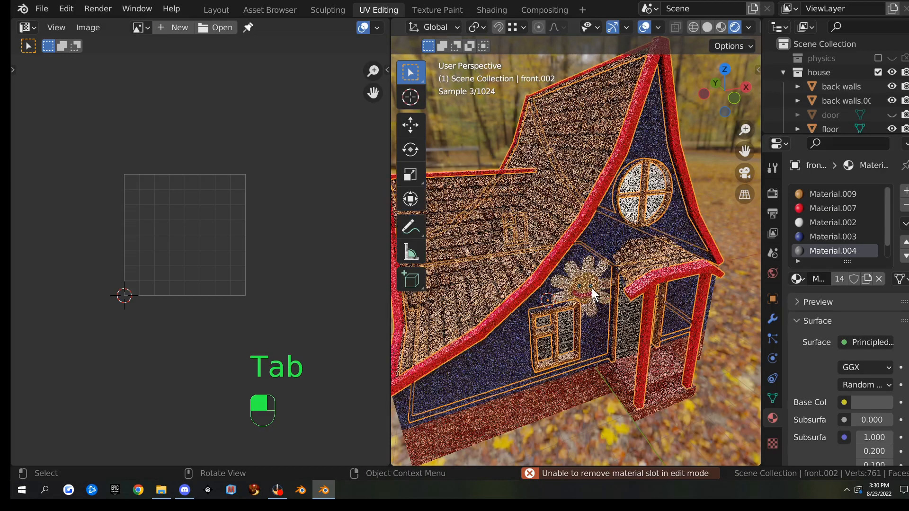
{"action": "left_click", "coordinate": [905, 205]}
{"action": "left_click", "coordinate": [905, 205]}
{"action": "left_click", "coordinate": [905, 205]}
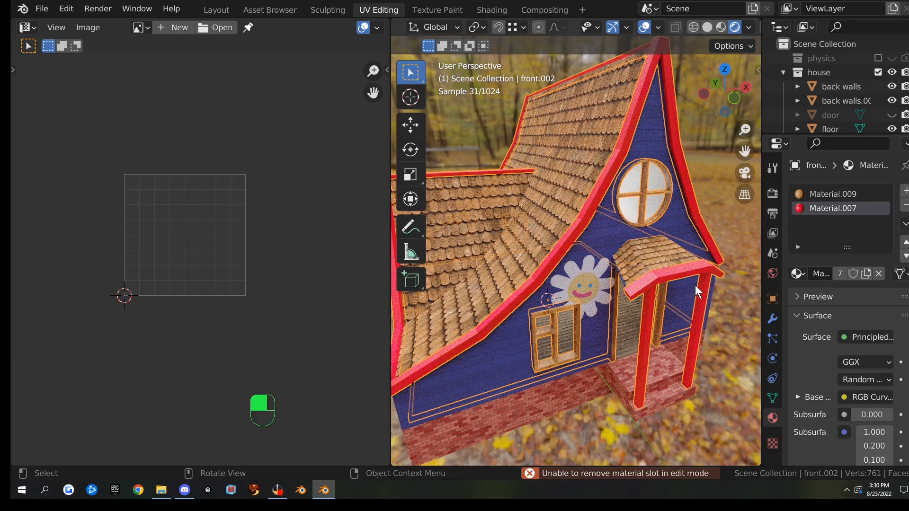
{"action": "left_click", "coordinate": [819, 194]}
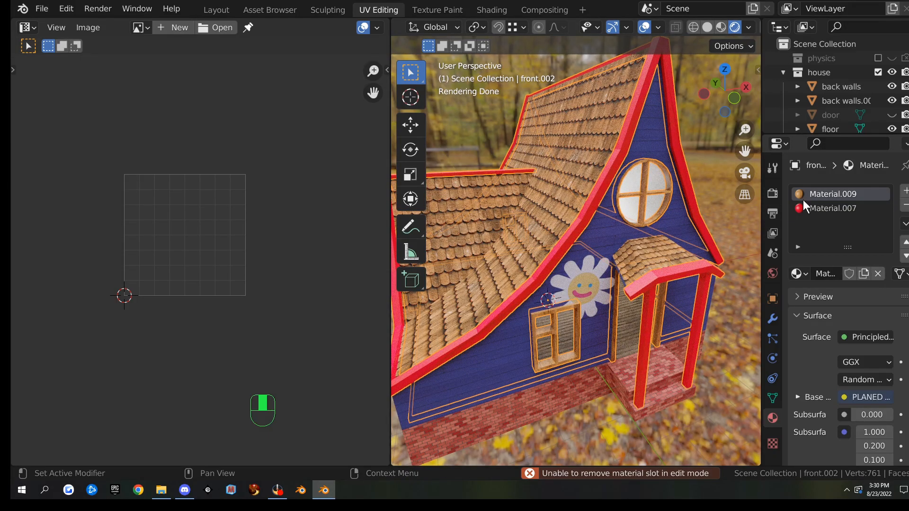
{"action": "scroll", "coordinate": [663, 245], "scroll_direction": "down", "scroll_amount": 4}
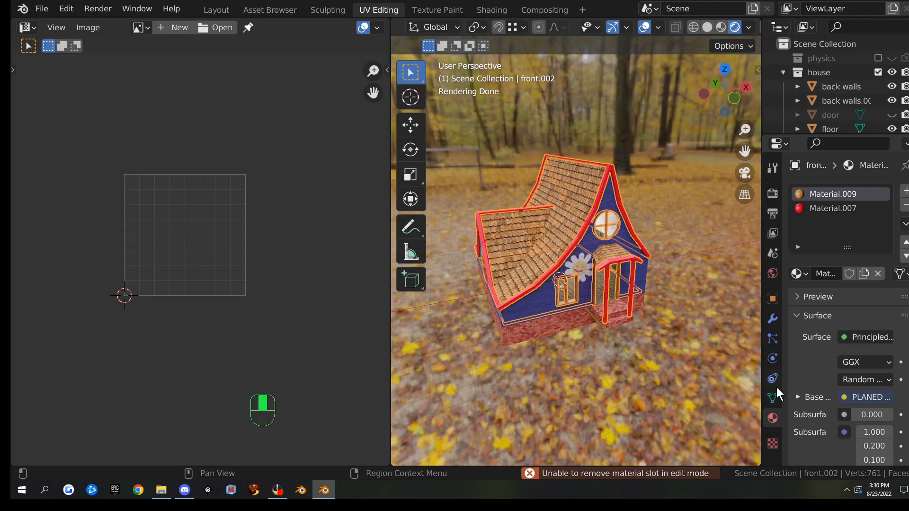
{"action": "key", "text": "Tab"}
{"action": "left_click", "coordinate": [850, 274]}
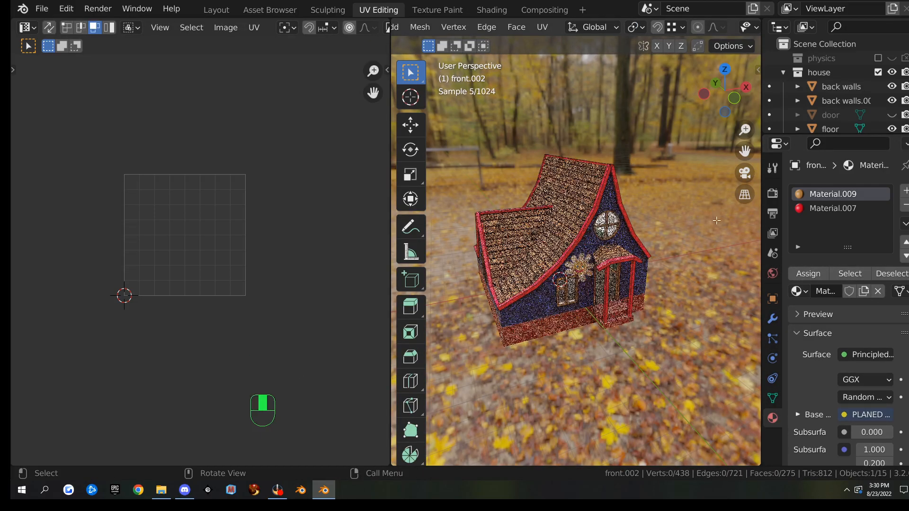
Select the Material.009 faces and move their UV islands to the left
{"action": "left_click", "coordinate": [850, 273]}
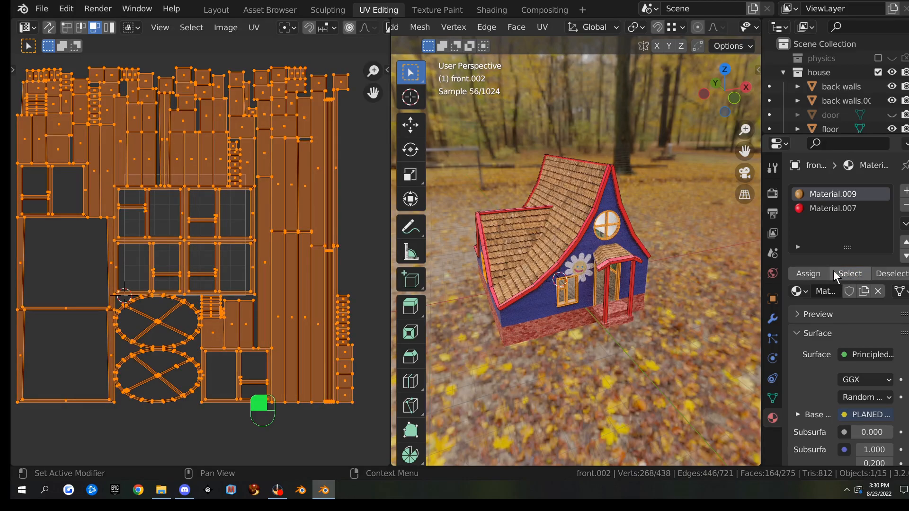
{"action": "scroll", "coordinate": [240, 264], "scroll_direction": "down", "scroll_amount": 4}
{"action": "key", "text": "g"}
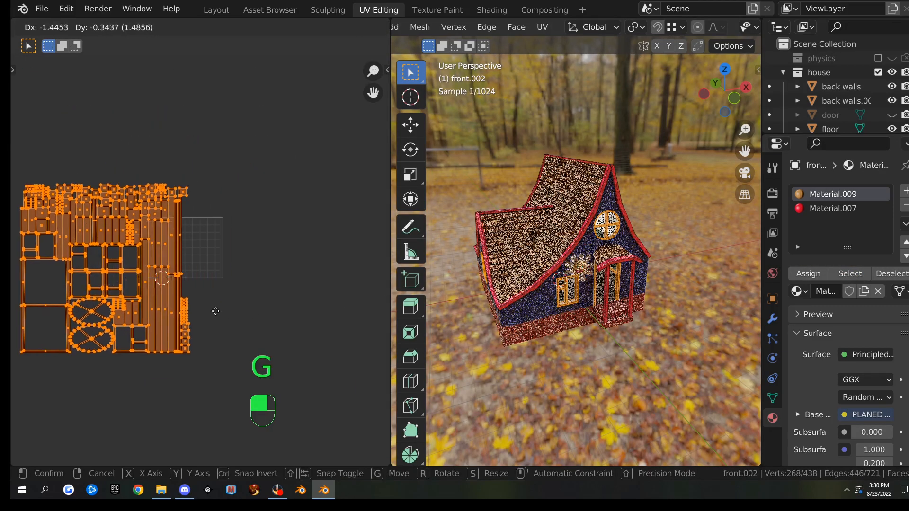
{"action": "left_click", "coordinate": [208, 306]}
{"action": "key", "text": "g"}
{"action": "left_click", "coordinate": [205, 309]}
Select the Material.007 faces and move their UV islands off to the right
{"action": "left_click", "coordinate": [702, 232]}
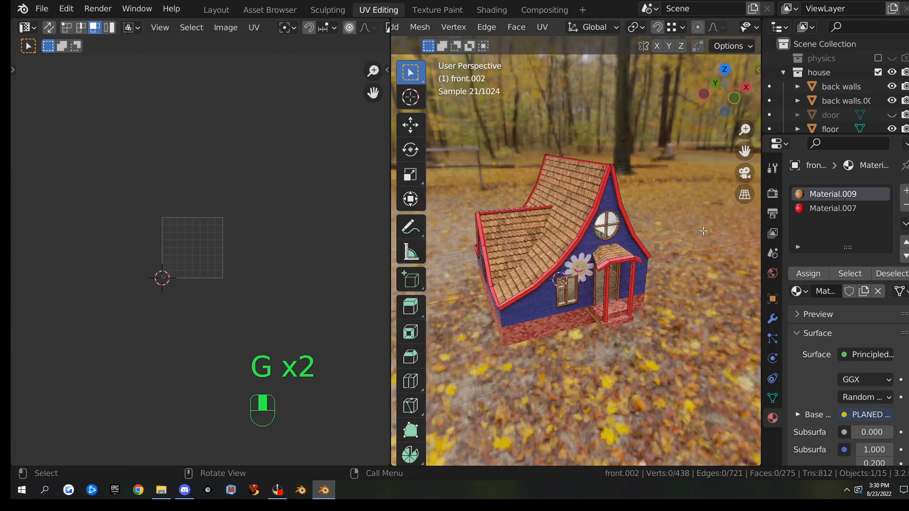
{"action": "left_click", "coordinate": [831, 210]}
{"action": "left_click", "coordinate": [842, 273]}
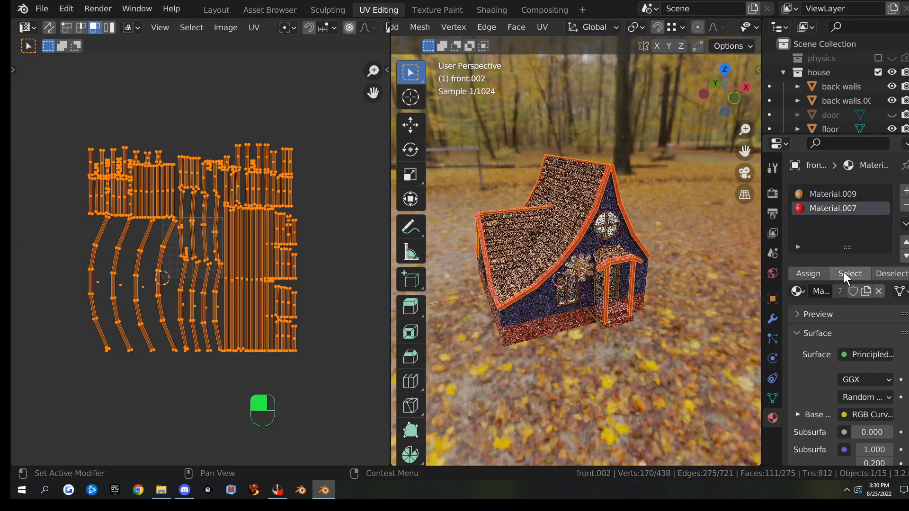
{"action": "left_click_drag", "start_coordinate": [59, 119], "coordinate": [360, 384]}
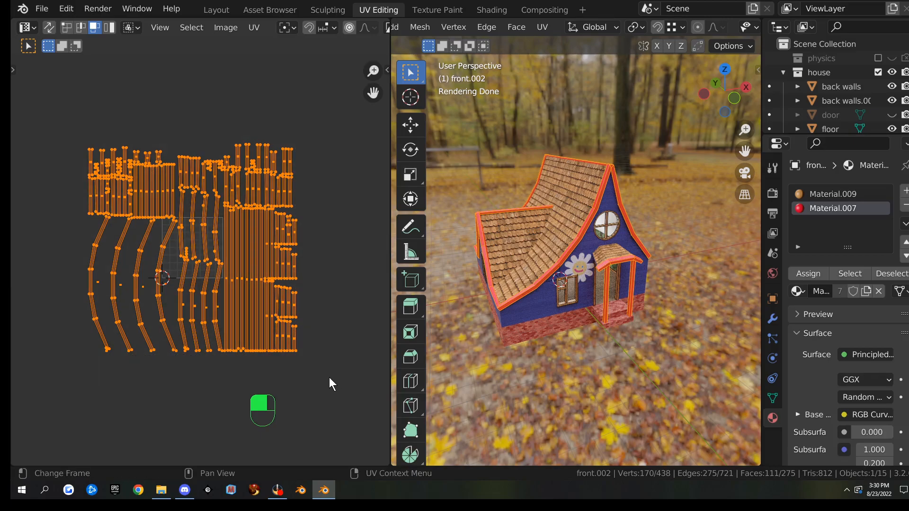
{"action": "key", "text": "g"}
{"action": "left_click", "coordinate": [228, 392]}
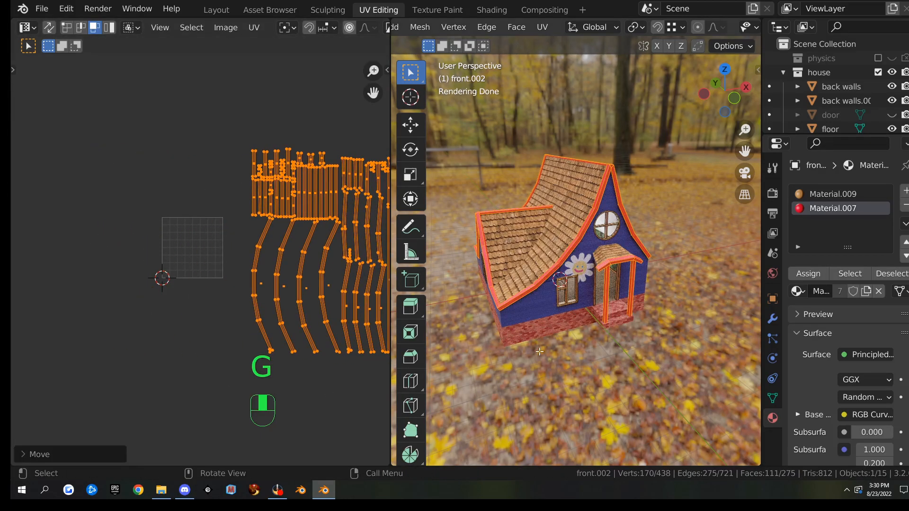
Select the whole mesh and shrink all UV islands toward the 2D cursor
{"action": "key", "text": "a"}
{"action": "scroll", "coordinate": [161, 296], "scroll_direction": "down", "scroll_amount": 3}
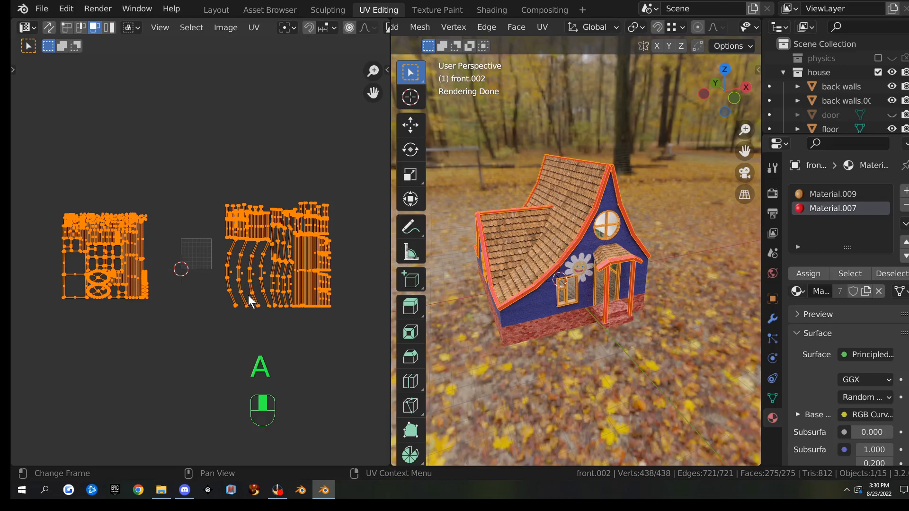
{"action": "key", "text": "s"}
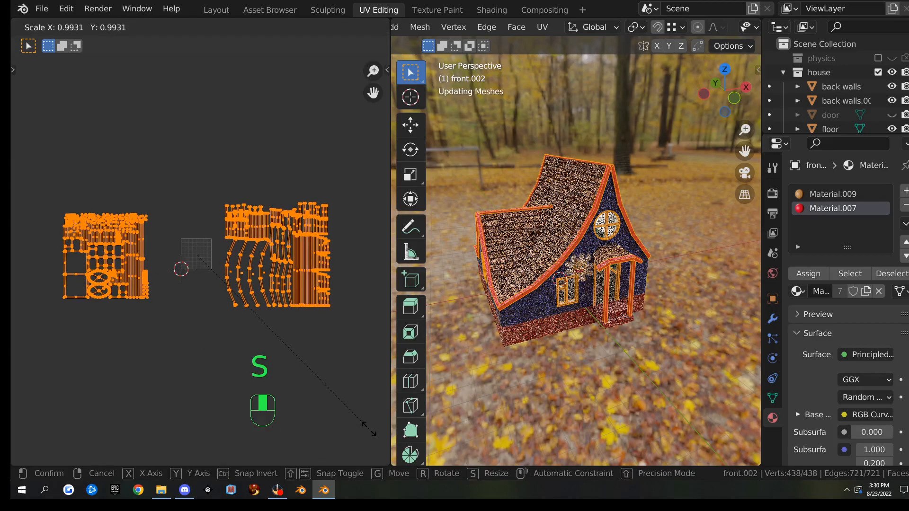
{"action": "left_click", "coordinate": [225, 316]}
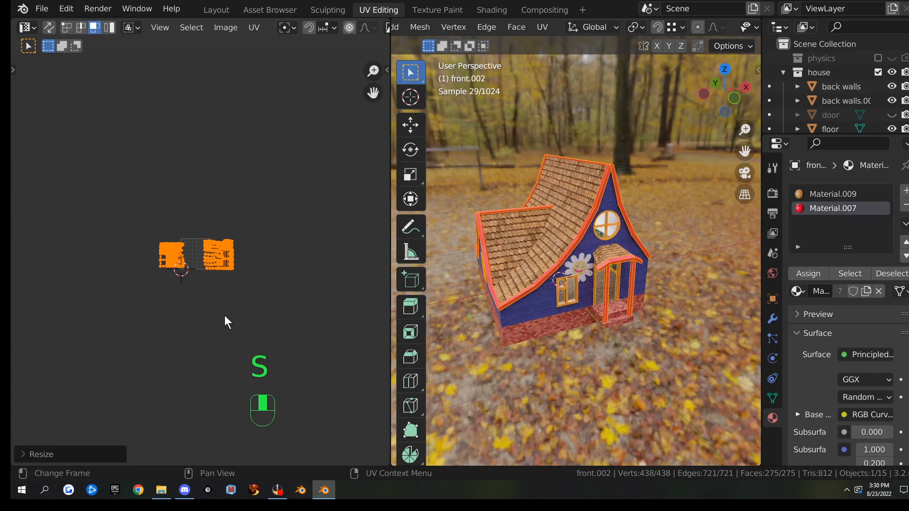
{"action": "scroll", "coordinate": [224, 315], "scroll_direction": "up", "scroll_amount": 8}
{"action": "scroll", "coordinate": [325, 356], "scroll_direction": "down", "scroll_amount": 2}
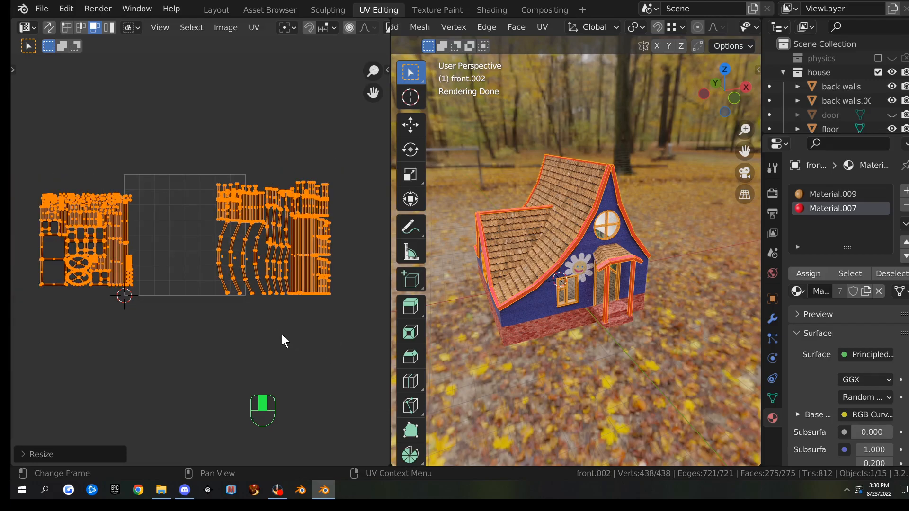
Box-select the left group of UV islands and move it into a new position
{"action": "left_click_drag", "start_coordinate": [67, 200], "coordinate": [189, 319]}
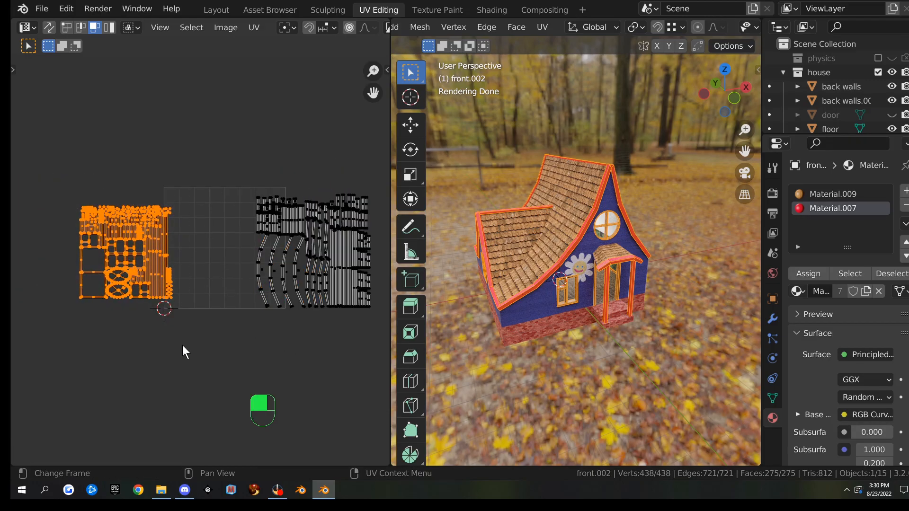
{"action": "key", "text": "g"}
{"action": "left_click", "coordinate": [234, 309]}
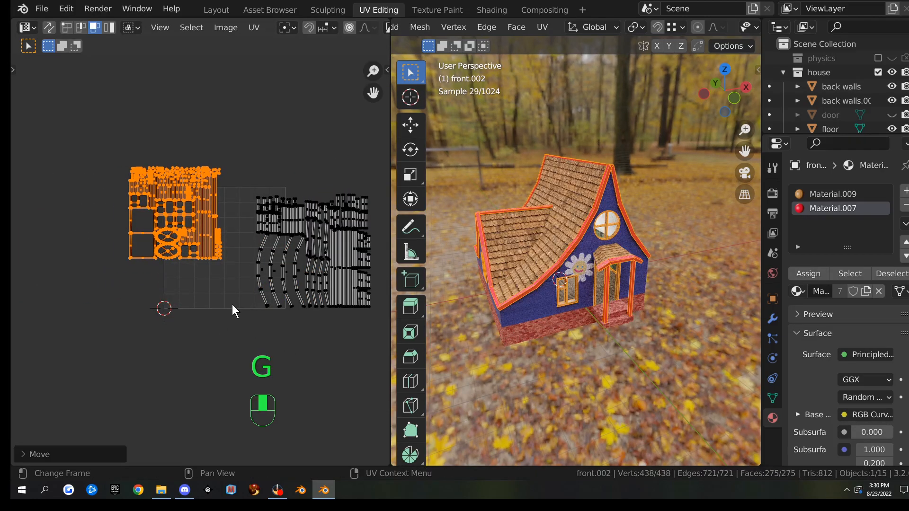
{"action": "scroll", "coordinate": [232, 305], "scroll_direction": "up", "scroll_amount": 4}
{"action": "key", "text": "g"}
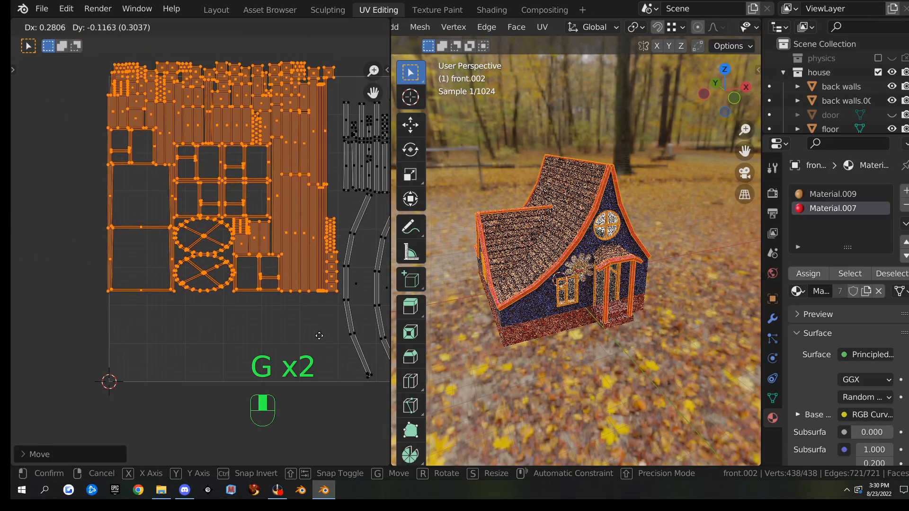
{"action": "left_click", "coordinate": [298, 333]}
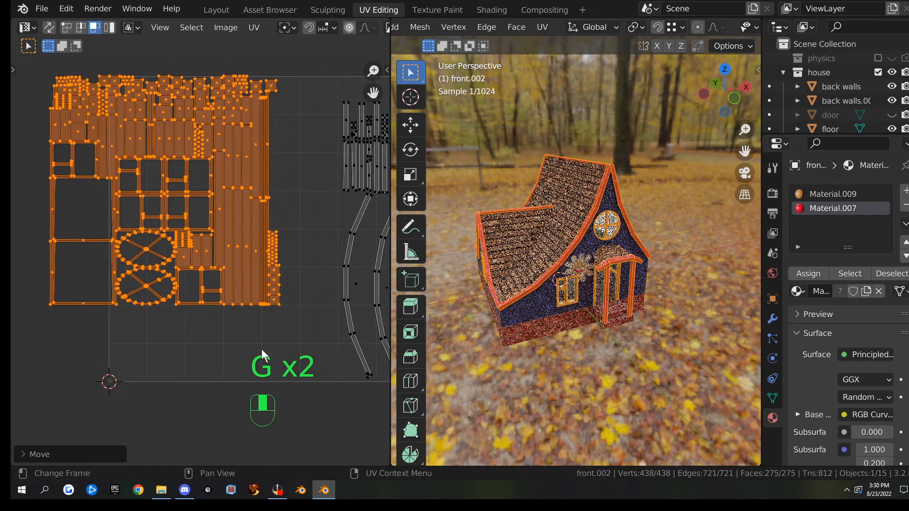
{"action": "scroll", "coordinate": [298, 333], "scroll_direction": "down", "scroll_amount": 3}
Try moving the right island group, then cancel and undo/redo the recent island moves
{"action": "left_click_drag", "start_coordinate": [261, 174], "coordinate": [430, 367]}
{"action": "key", "text": "g"}
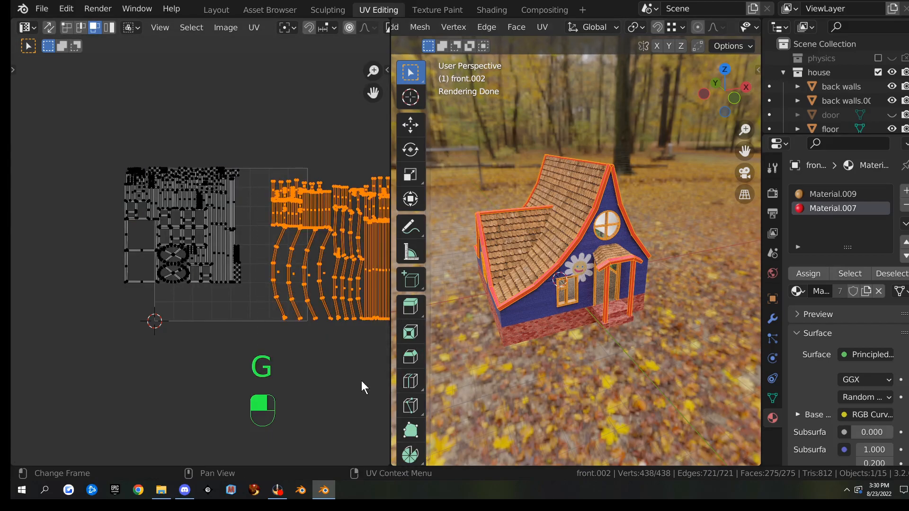
{"action": "scroll", "coordinate": [331, 352], "scroll_direction": "down", "scroll_amount": 3}
{"action": "key", "text": "g"}
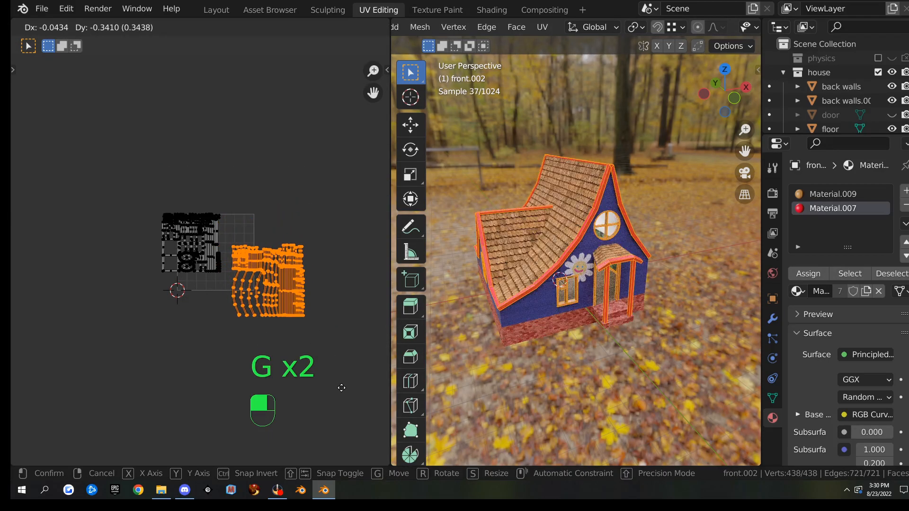
{"action": "right_click", "coordinate": [342, 385]}
{"action": "key", "text": "ctrl+z"}
{"action": "key", "text": "ctrl+z"}
{"action": "key", "text": "ctrl+z"}
{"action": "key", "text": "ctrl+z"}
{"action": "key", "text": "ctrl+z"}
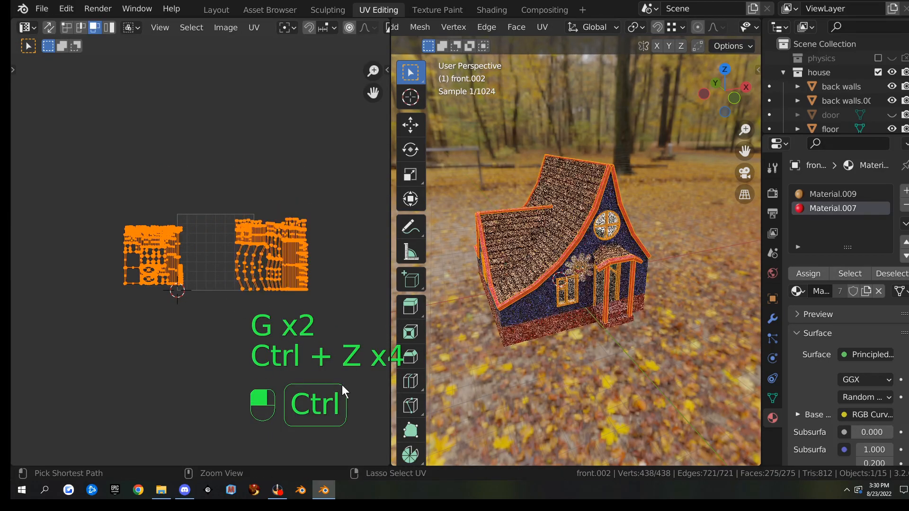
{"action": "scroll", "coordinate": [246, 348], "scroll_direction": "down", "scroll_amount": 3}
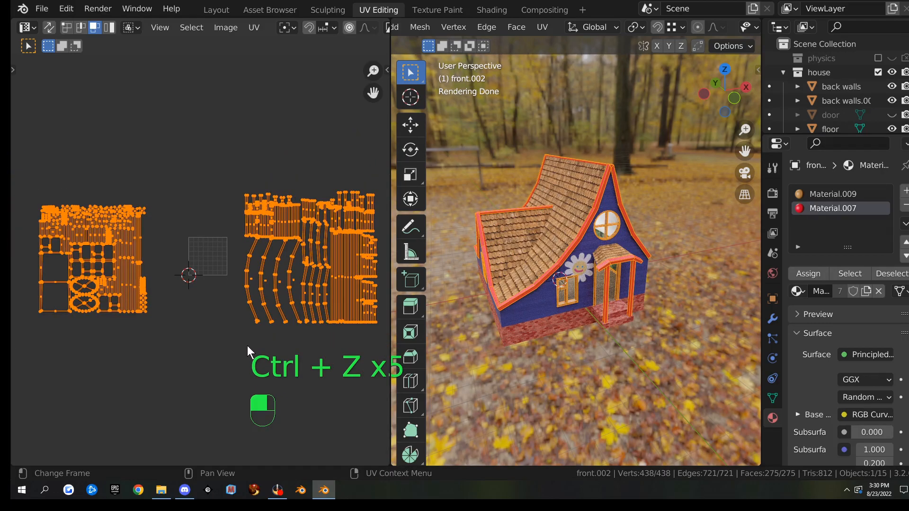
{"action": "key", "text": "ctrl+shift+z"}
{"action": "scroll", "coordinate": [258, 364], "scroll_direction": "up", "scroll_amount": 6}
{"action": "scroll", "coordinate": [226, 294], "scroll_direction": "down", "scroll_amount": 2}
Shrink the left and right island groups and position both inside the UV square
{"action": "left_click_drag", "start_coordinate": [230, 176], "coordinate": [357, 318]}
{"action": "left_click_drag", "start_coordinate": [91, 189], "coordinate": [348, 356], "text": "shift"}
{"action": "key", "text": "s"}
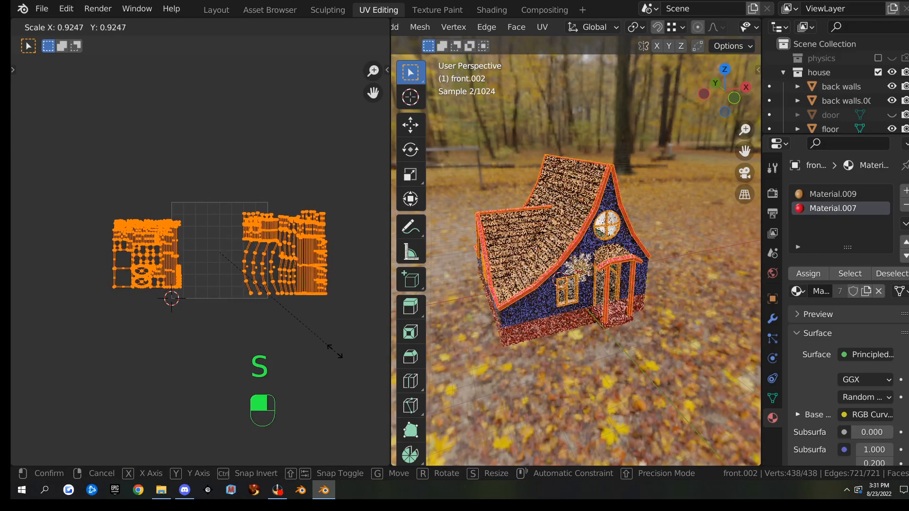
{"action": "left_click", "coordinate": [321, 343]}
{"action": "left_click_drag", "start_coordinate": [92, 204], "coordinate": [195, 318]}
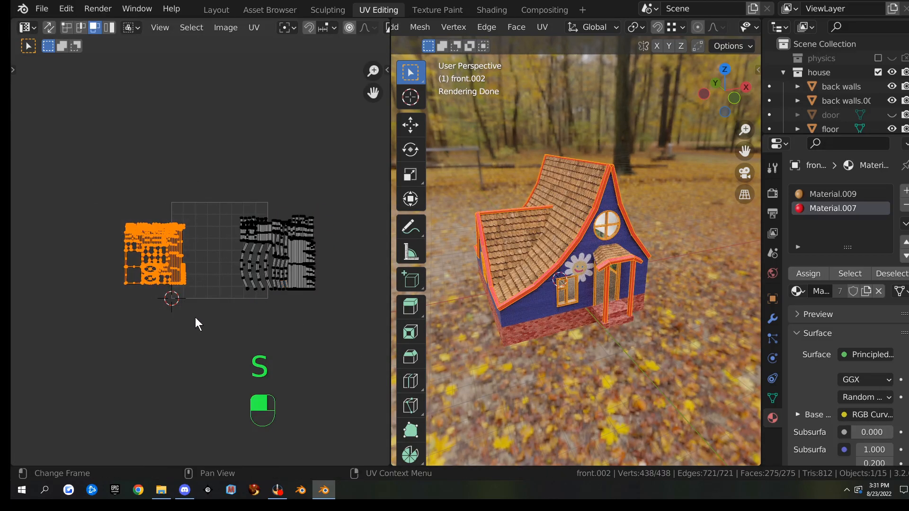
{"action": "key", "text": "g"}
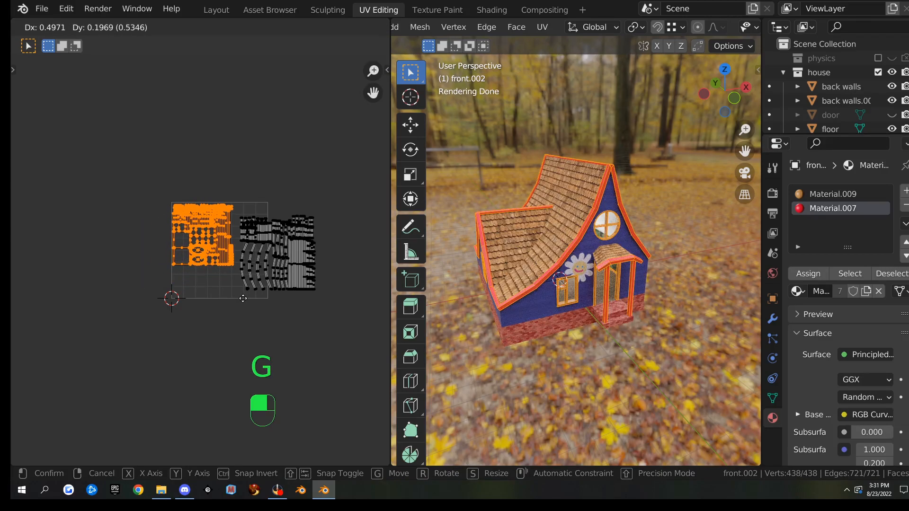
{"action": "left_click", "coordinate": [245, 314]}
{"action": "left_click_drag", "start_coordinate": [140, 187], "coordinate": [348, 336]}
{"action": "key", "text": "s"}
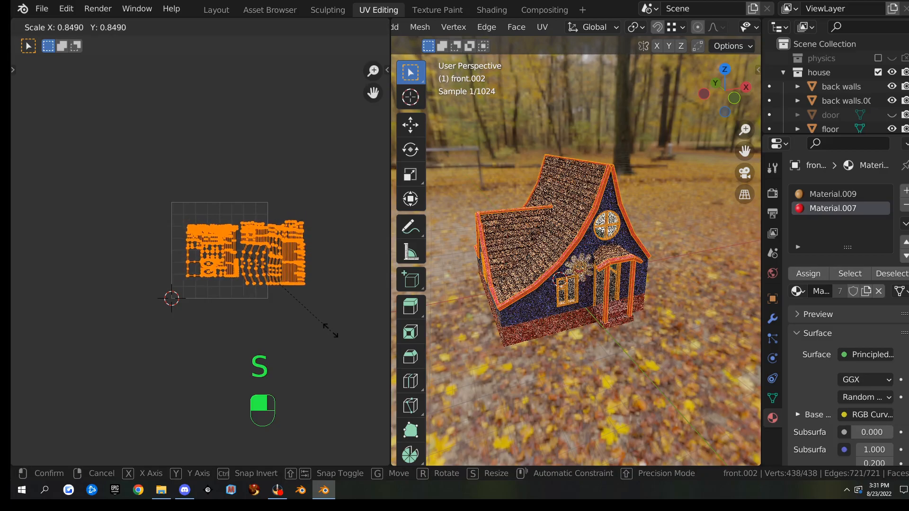
{"action": "left_click", "coordinate": [320, 328]}
{"action": "key", "text": "g"}
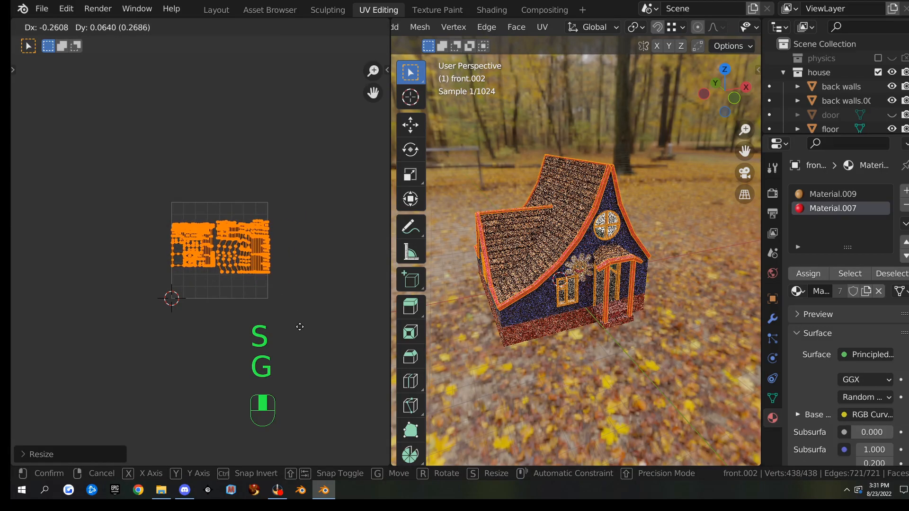
{"action": "left_click", "coordinate": [299, 327]}
Zoom in and box-select the middle group of curved UV strips
{"action": "scroll", "coordinate": [299, 327], "scroll_direction": "up", "scroll_amount": 6}
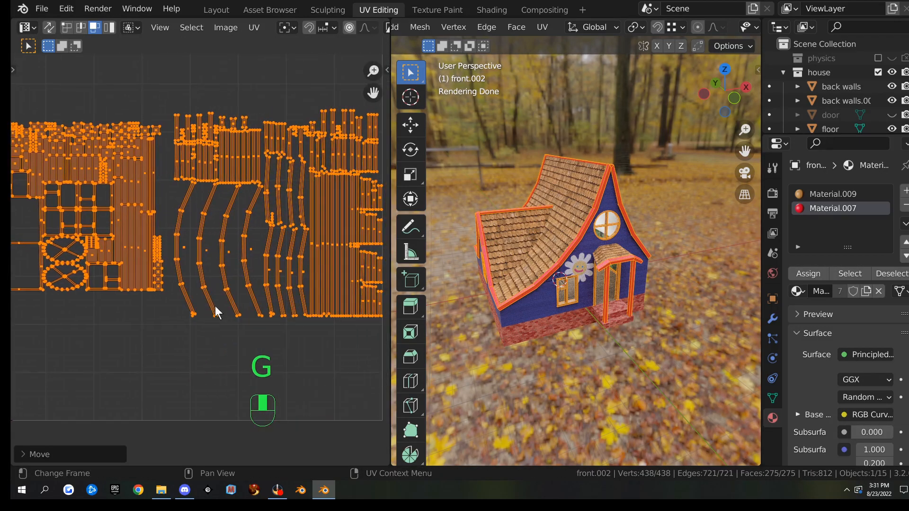
{"action": "scroll", "coordinate": [250, 244], "scroll_direction": "down", "scroll_amount": 3}
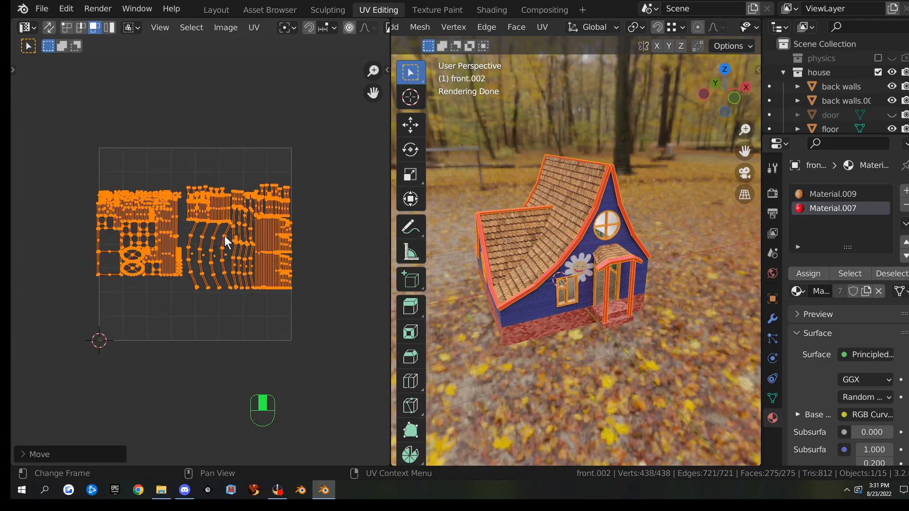
{"action": "scroll", "coordinate": [196, 219], "scroll_direction": "up", "scroll_amount": 4}
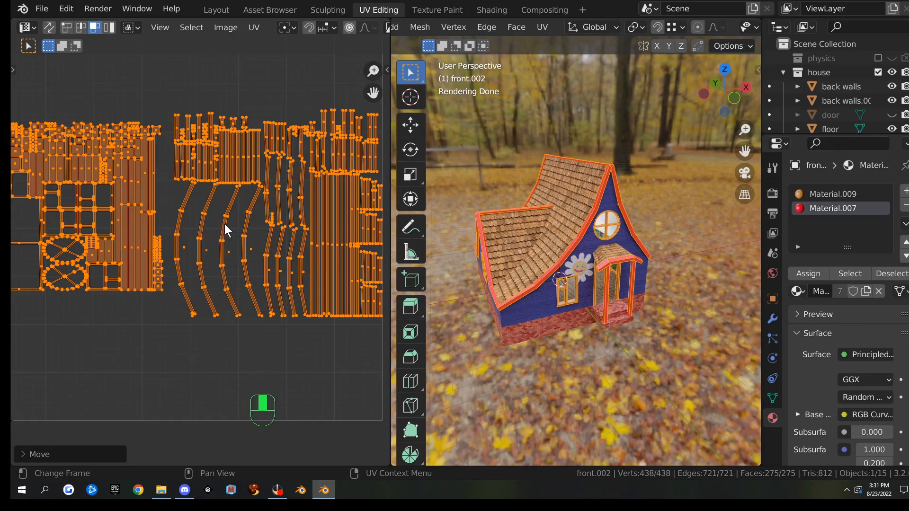
{"action": "left_click_drag", "start_coordinate": [172, 106], "coordinate": [286, 351]}
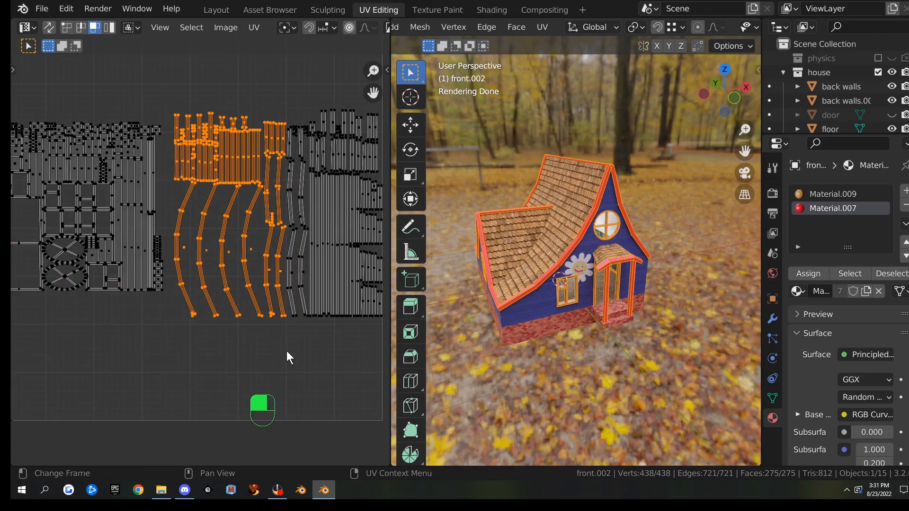
Move the middle strips down and shift the right-hand island group to the left
{"action": "scroll", "coordinate": [286, 351], "scroll_direction": "up", "scroll_amount": 4}
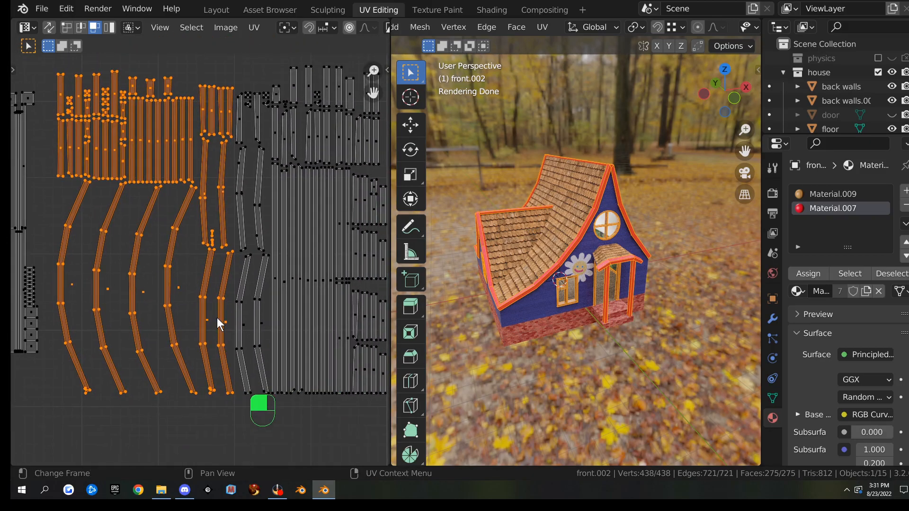
{"action": "scroll", "coordinate": [246, 332], "scroll_direction": "down", "scroll_amount": 4}
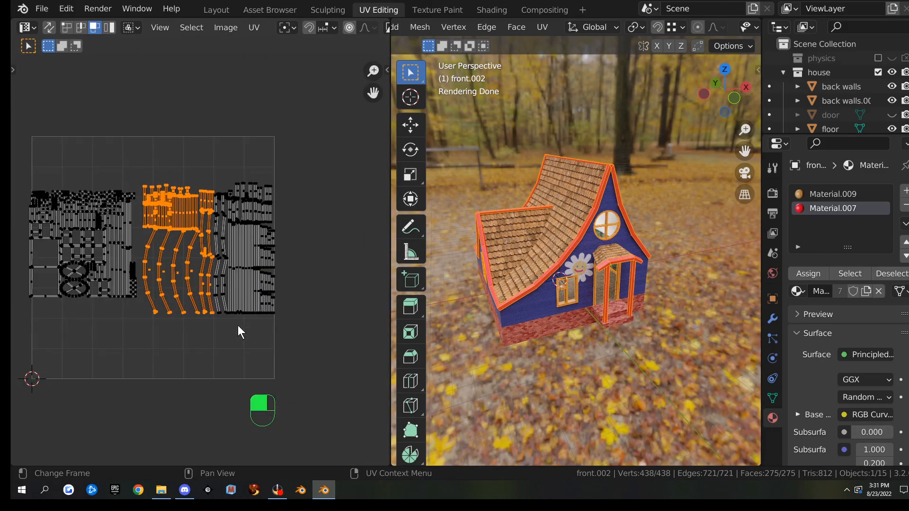
{"action": "key", "text": "g"}
{"action": "left_click", "coordinate": [212, 342]}
{"action": "left_click_drag", "start_coordinate": [200, 156], "coordinate": [291, 346]}
{"action": "key", "text": "g"}
{"action": "left_click", "coordinate": [219, 337]}
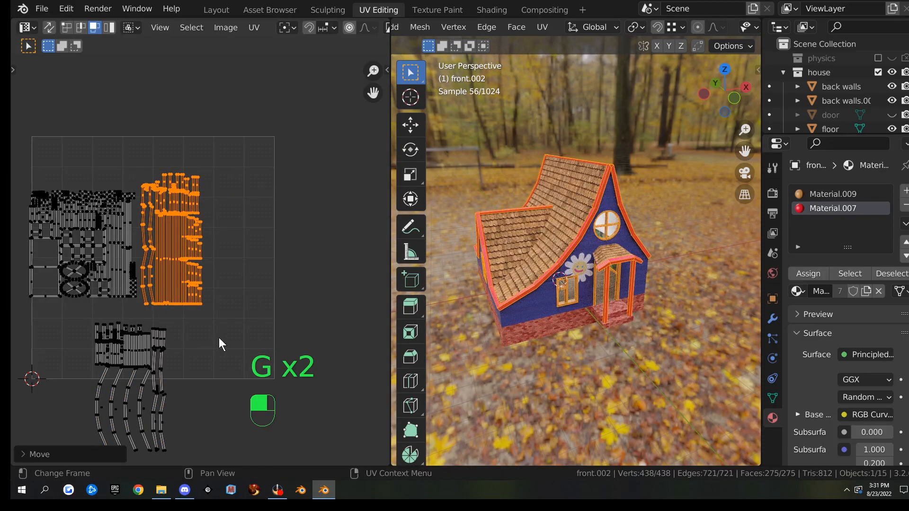
Move the upper islands, then rotate the lower strip group 90° and move it up
{"action": "left_click_drag", "start_coordinate": [19, 165], "coordinate": [71, 462]}
{"action": "key", "text": "g"}
{"action": "left_click", "coordinate": [256, 312]}
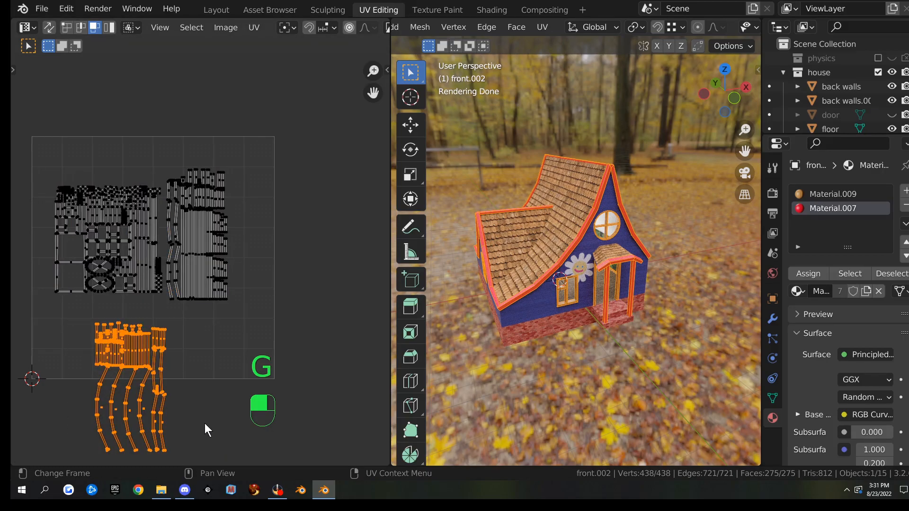
{"action": "key", "text": "r"}
{"action": "key", "text": "9"}
{"action": "key", "text": "0"}
{"action": "left_click", "coordinate": [191, 428]}
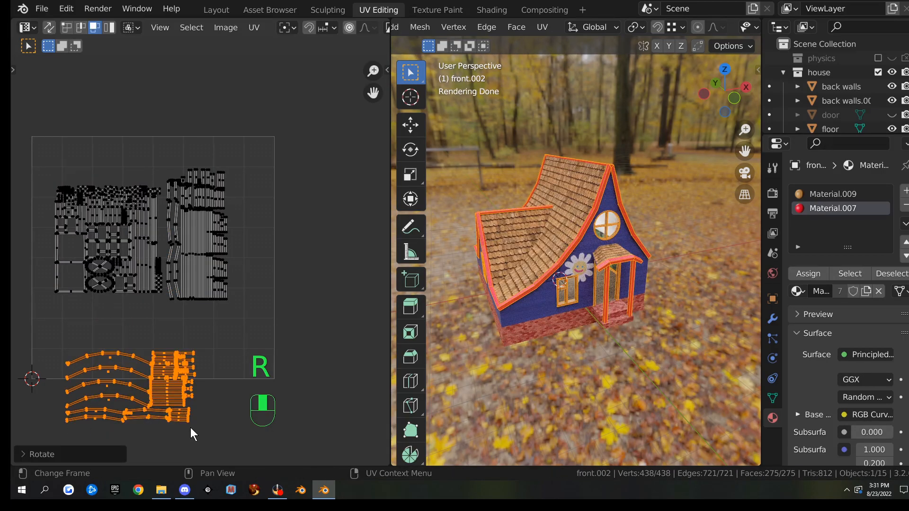
{"action": "key", "text": "g"}
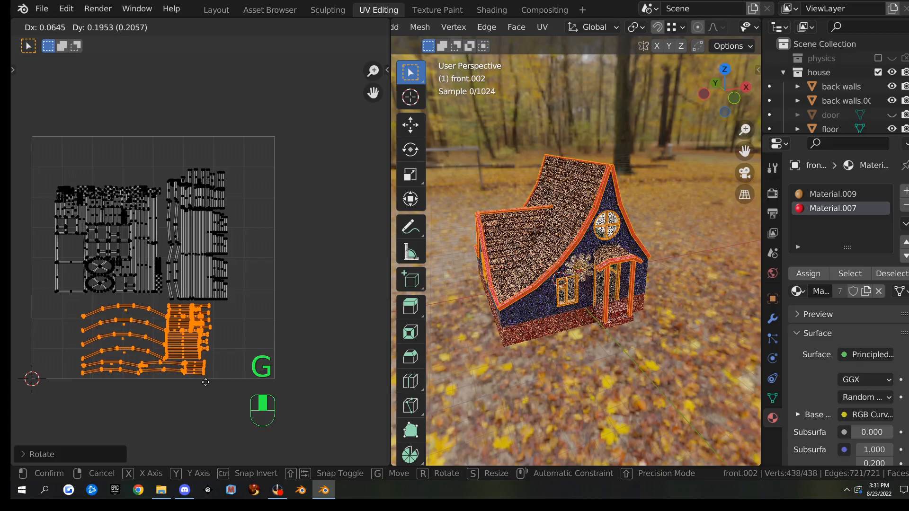
{"action": "left_click", "coordinate": [205, 382]}
Select every island, then enlarge and reposition the layout to fill the UV square
{"action": "left_click_drag", "start_coordinate": [43, 161], "coordinate": [262, 408]}
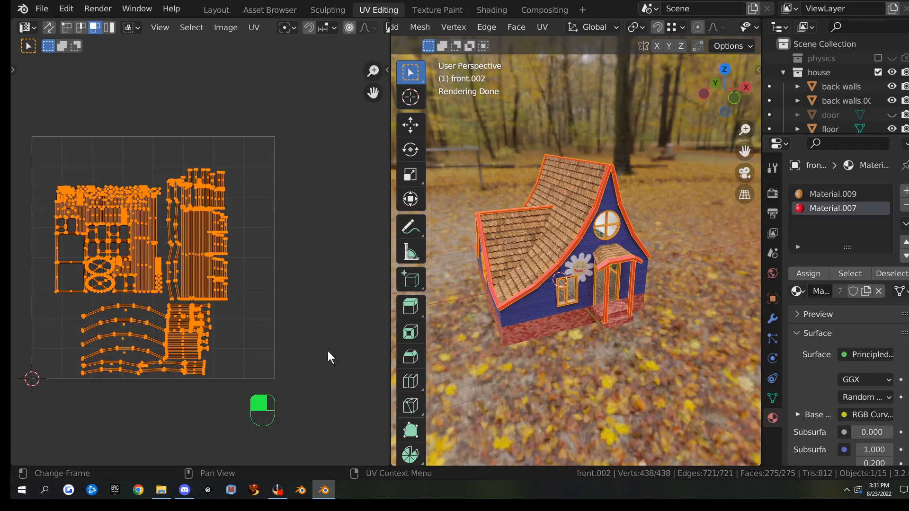
{"action": "key", "text": "s"}
{"action": "left_click", "coordinate": [340, 345]}
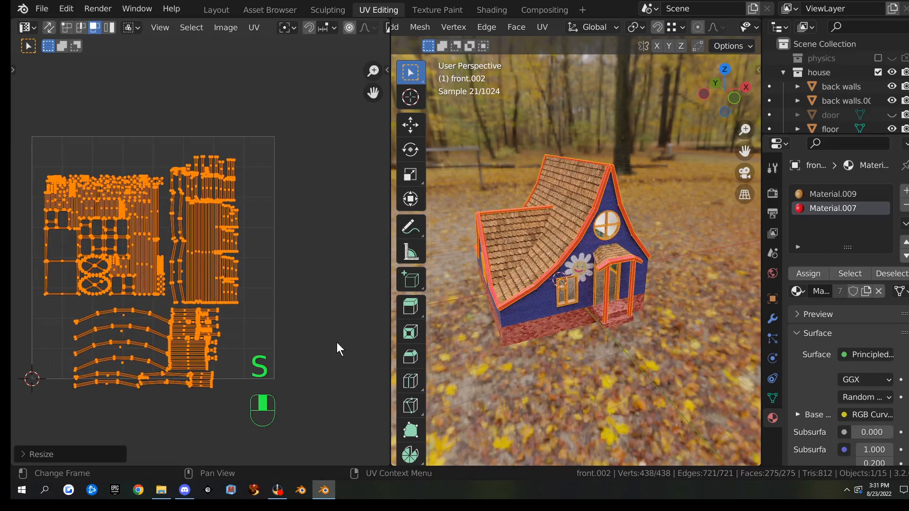
{"action": "key", "text": "g"}
{"action": "left_click", "coordinate": [326, 351]}
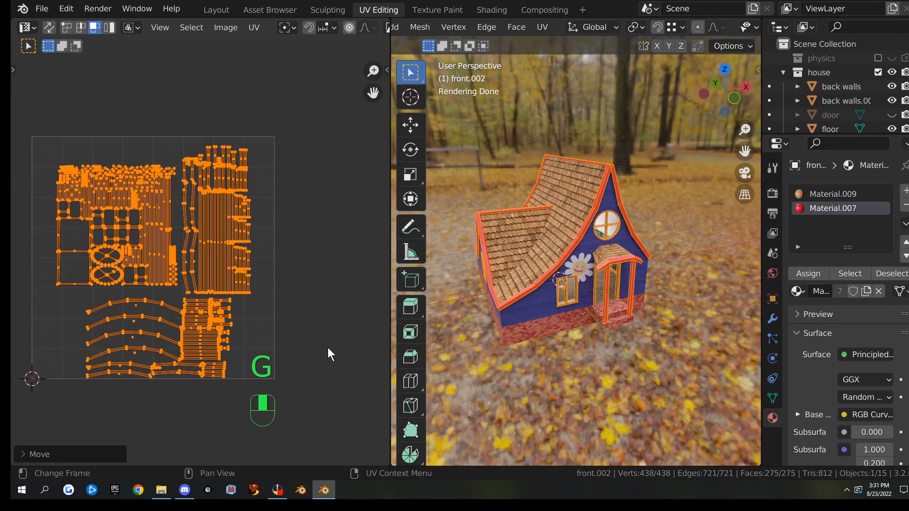
{"action": "key", "text": "s"}
{"action": "left_click", "coordinate": [332, 351]}
{"action": "key", "text": "g"}
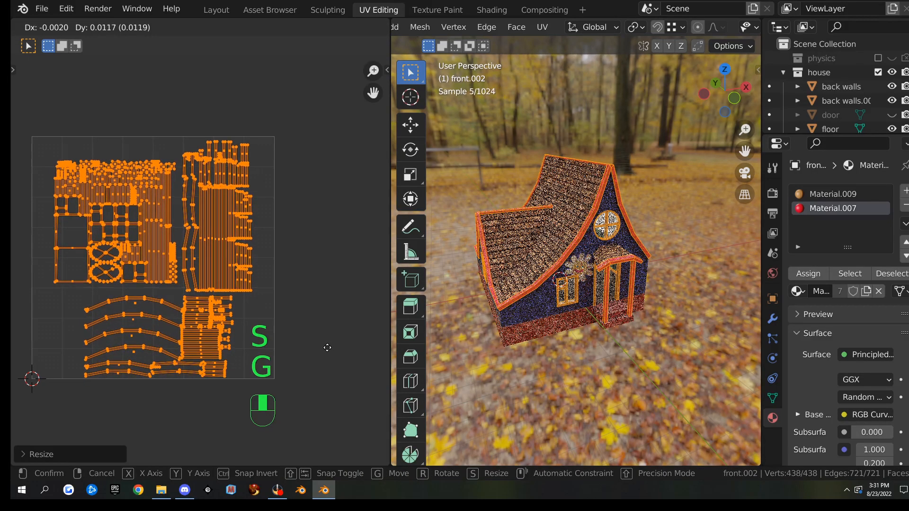
{"action": "left_click", "coordinate": [318, 353]}
{"action": "scroll", "coordinate": [280, 368], "scroll_direction": "up", "scroll_amount": 4}
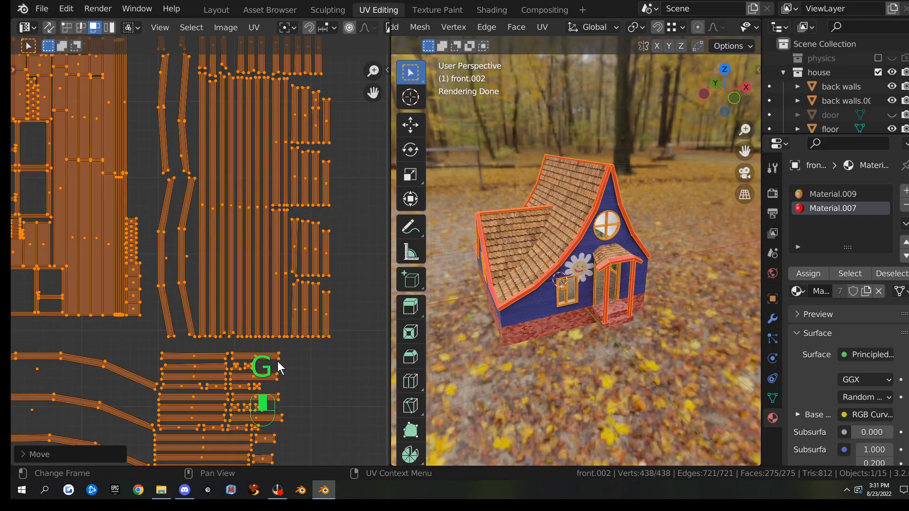
{"action": "scroll", "coordinate": [278, 362], "scroll_direction": "down", "scroll_amount": 8}
{"action": "scroll", "coordinate": [313, 311], "scroll_direction": "down", "scroll_amount": 1}
{"action": "scroll", "coordinate": [311, 311], "scroll_direction": "up", "scroll_amount": 1}
{"action": "scroll", "coordinate": [513, 322], "scroll_direction": "up", "scroll_amount": 3}
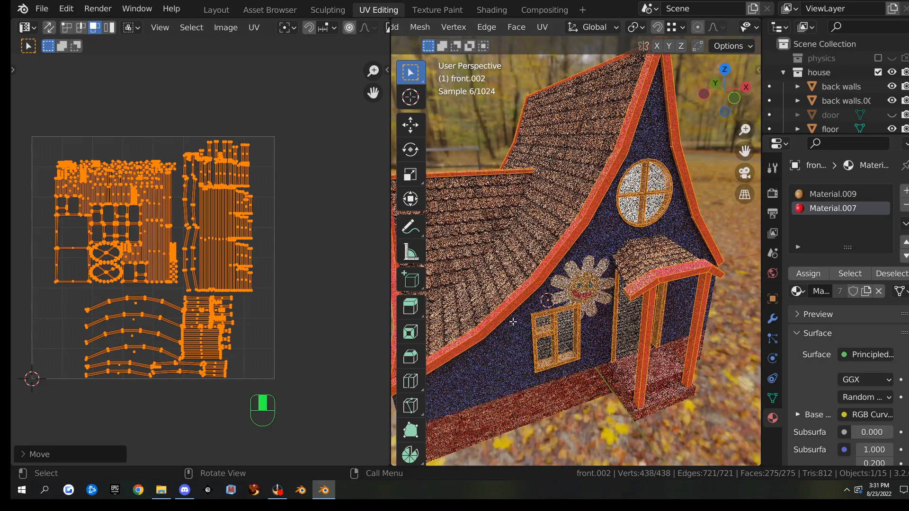
{"action": "scroll", "coordinate": [513, 322], "scroll_direction": "up", "scroll_amount": 2}
{"action": "scroll", "coordinate": [658, 137], "scroll_direction": "down", "scroll_amount": 5}
{"action": "scroll", "coordinate": [651, 154], "scroll_direction": "up", "scroll_amount": 3}
Return to Object Mode, select the front wall, and view its Material.007 nodes in Shading
{"action": "key", "text": "Tab"}
{"action": "key", "text": "Tab"}
{"action": "key", "text": "Tab"}
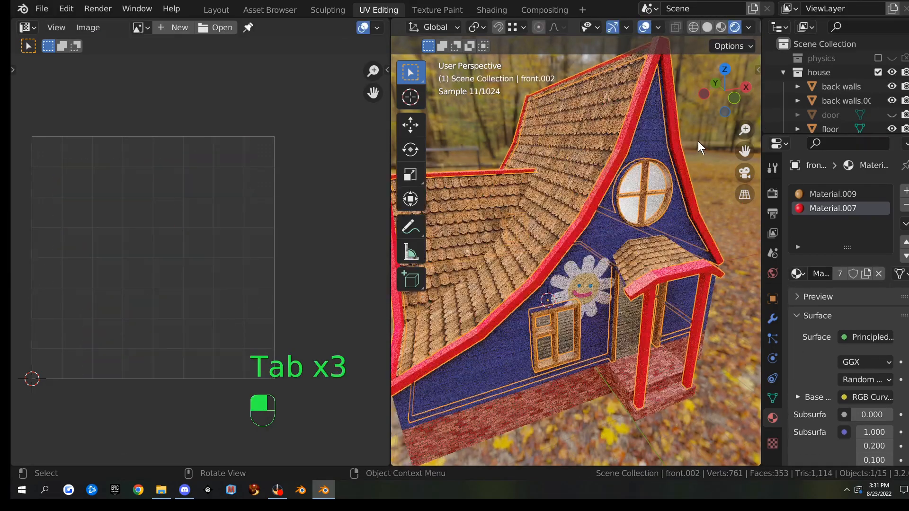
{"action": "scroll", "coordinate": [652, 269], "scroll_direction": "up", "scroll_amount": 4}
{"action": "scroll", "coordinate": [635, 352], "scroll_direction": "down", "scroll_amount": 4}
{"action": "middle_click_drag", "start_coordinate": [636, 352], "coordinate": [633, 318]}
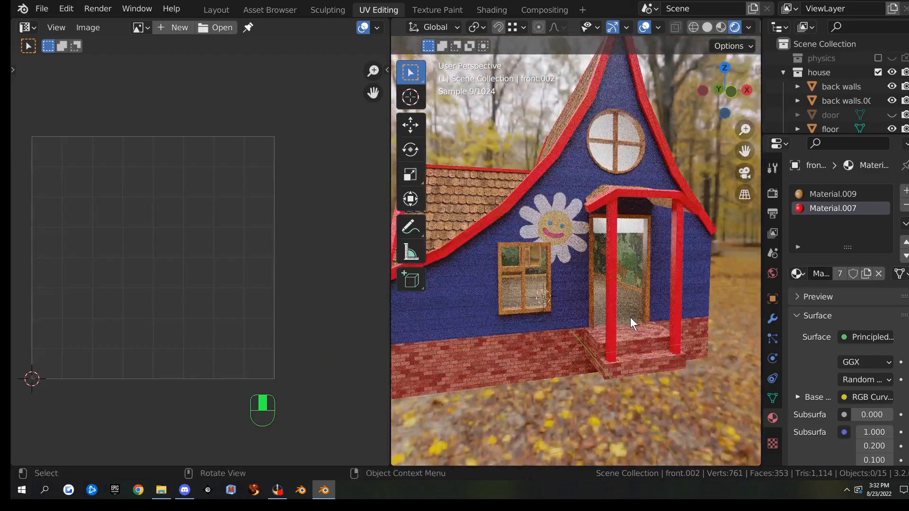
{"action": "scroll", "coordinate": [609, 314], "scroll_direction": "up", "scroll_amount": 5}
{"action": "scroll", "coordinate": [503, 309], "scroll_direction": "down", "scroll_amount": 6}
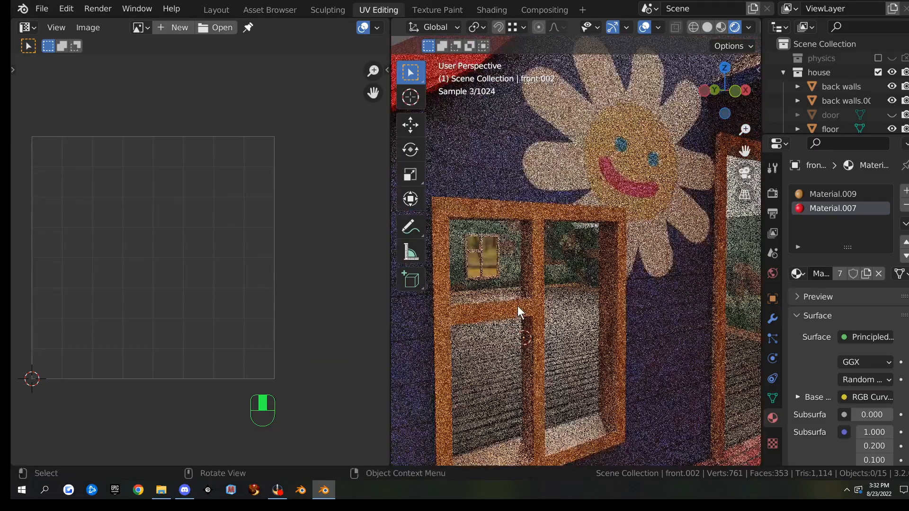
{"action": "middle_click_drag", "start_coordinate": [525, 293], "coordinate": [578, 205]}
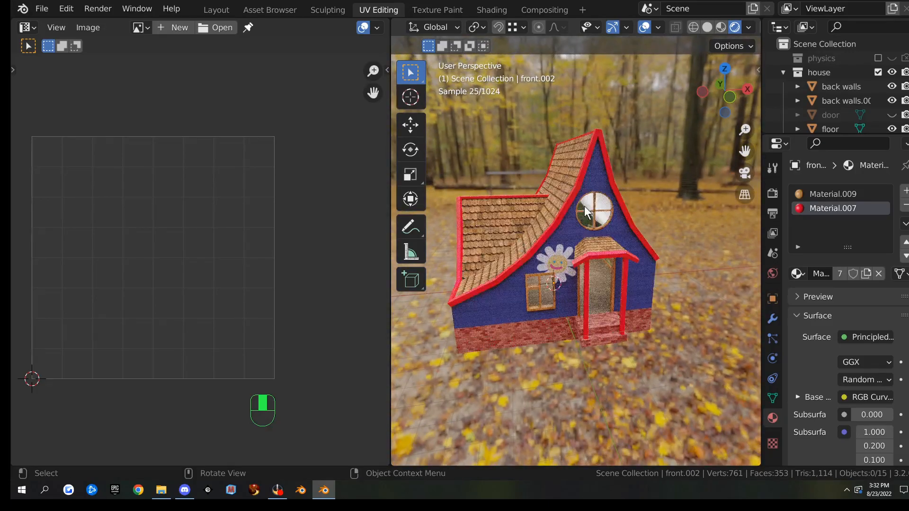
{"action": "left_click", "coordinate": [580, 175]}
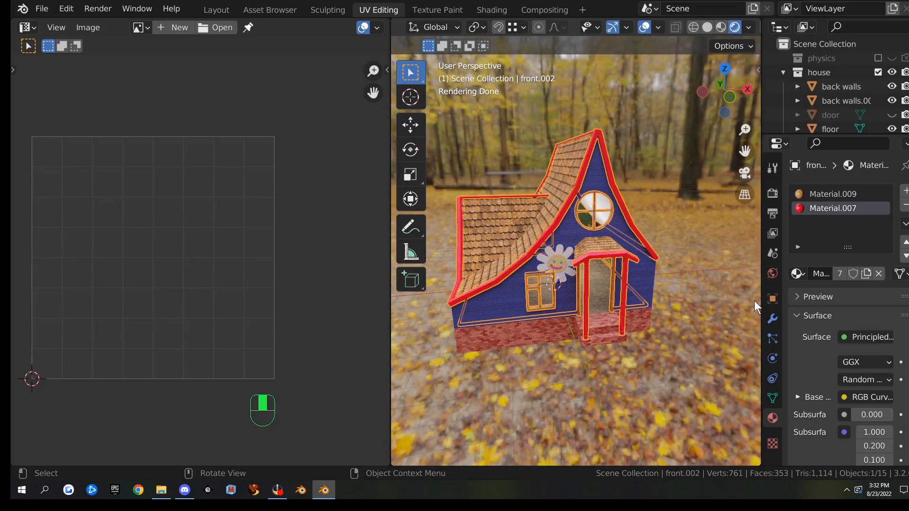
{"action": "left_click", "coordinate": [484, 12]}
{"action": "mouse_move", "coordinate": [444, 317]}
{"action": "middle_mouse_down"}
{"action": "mouse_move", "coordinate": [525, 282]}
{"action": "mouse_move", "coordinate": [594, 297]}
{"action": "middle_mouse_up"}
Convert the Texture Coordinate node into a UV Map node using the UVMap map
{"action": "scroll", "coordinate": [347, 311], "scroll_direction": "up", "scroll_amount": 4}
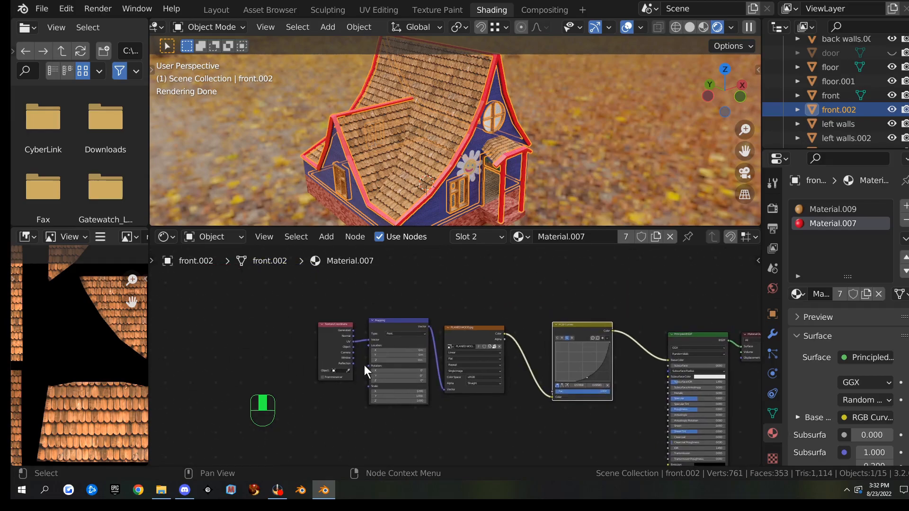
{"action": "left_click", "coordinate": [262, 327]}
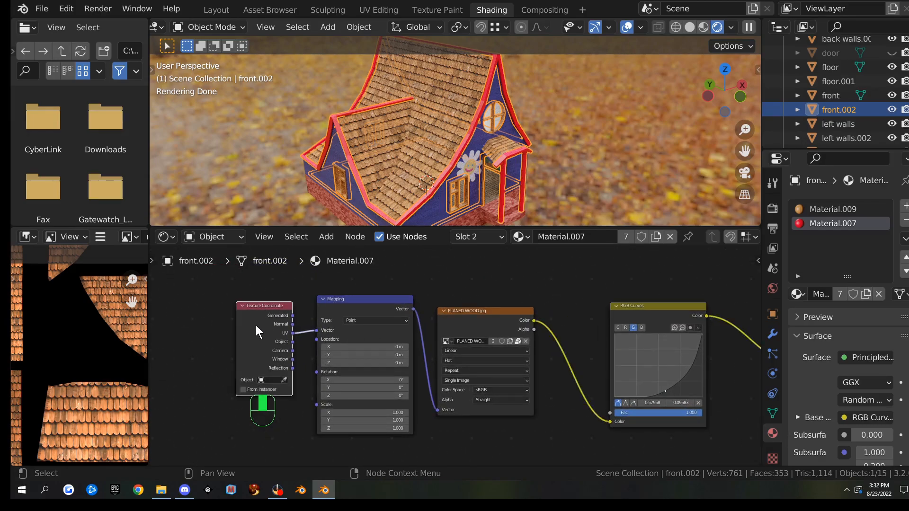
{"action": "key", "text": "shift+s"}
{"action": "mouse_move", "coordinate": [260, 320]}
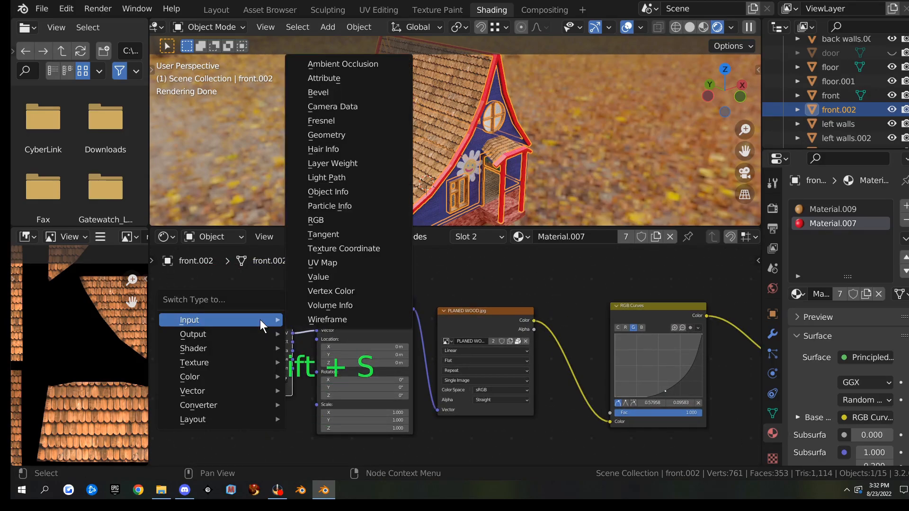
{"action": "left_click", "coordinate": [350, 264]}
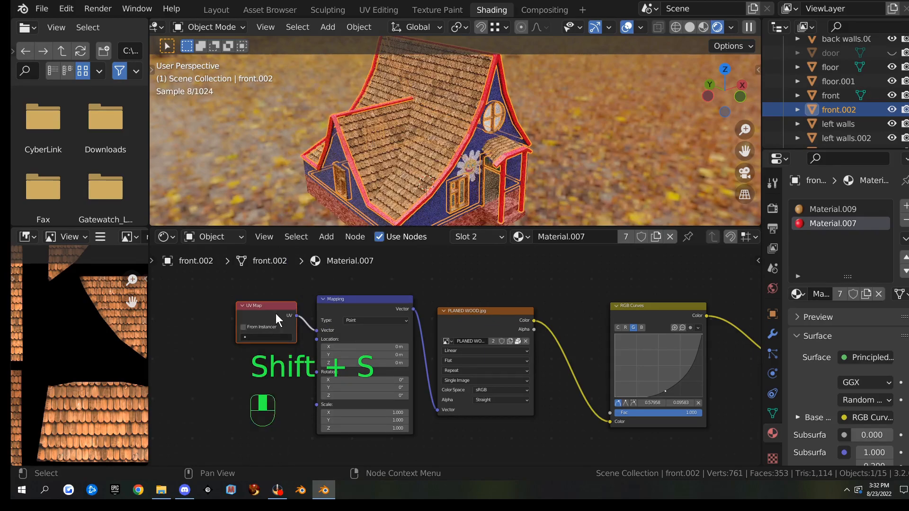
{"action": "left_click", "coordinate": [257, 337]}
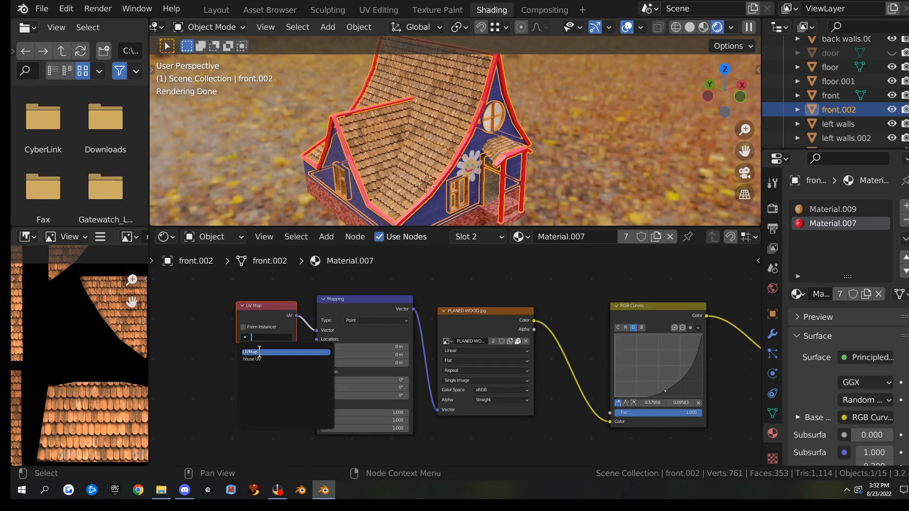
{"action": "left_click", "coordinate": [270, 352]}
{"action": "scroll", "coordinate": [566, 363], "scroll_direction": "right", "scroll_amount": 6, "text": "ctrl"}
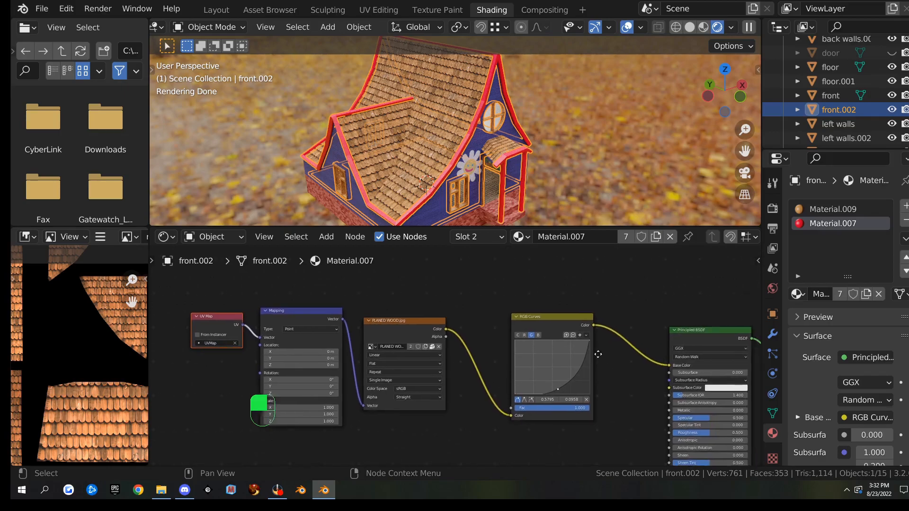
{"action": "scroll", "coordinate": [540, 351], "scroll_direction": "down", "scroll_amount": 4}
Duplicate the UV Map node and place the copy beside the Material Output node
{"action": "key", "text": "shift+d"}
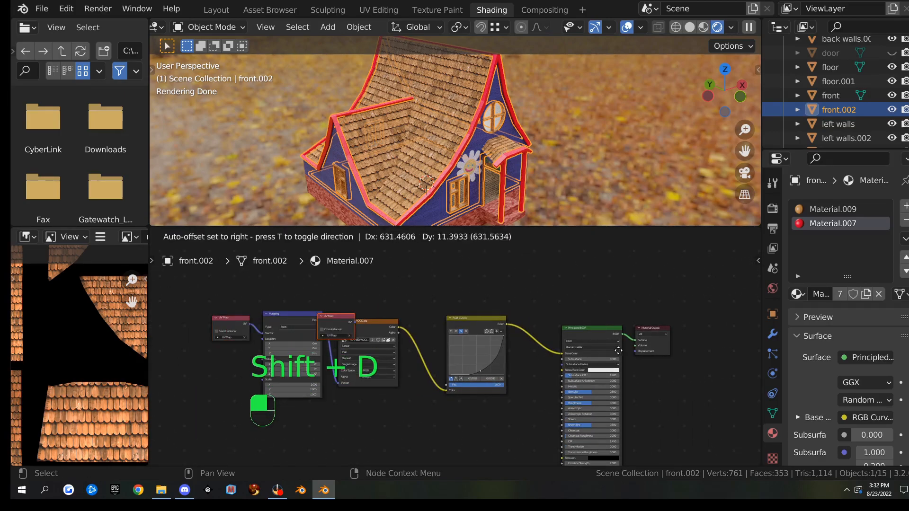
{"action": "left_click", "coordinate": [644, 368]}
{"action": "scroll", "coordinate": [481, 363], "scroll_direction": "up", "scroll_amount": 3}
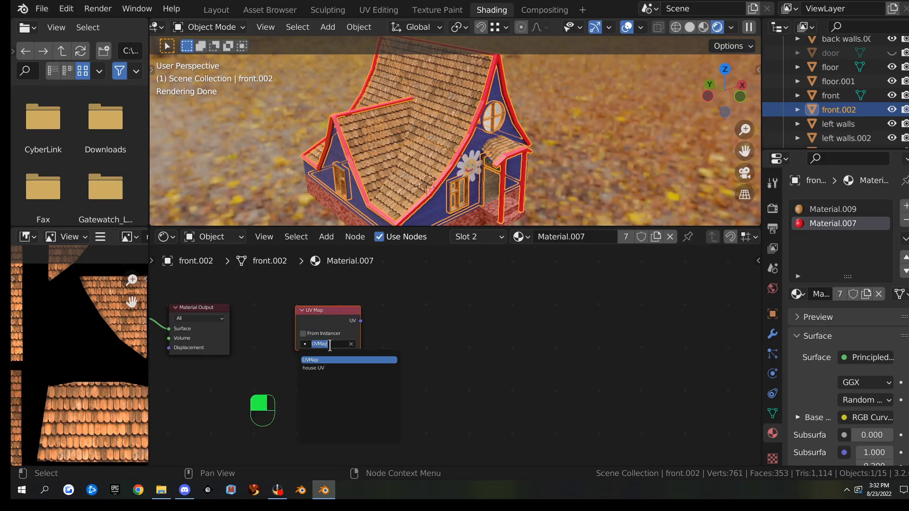
Add an Image Texture node and start a new image, editing its name
{"action": "key", "text": "q"}
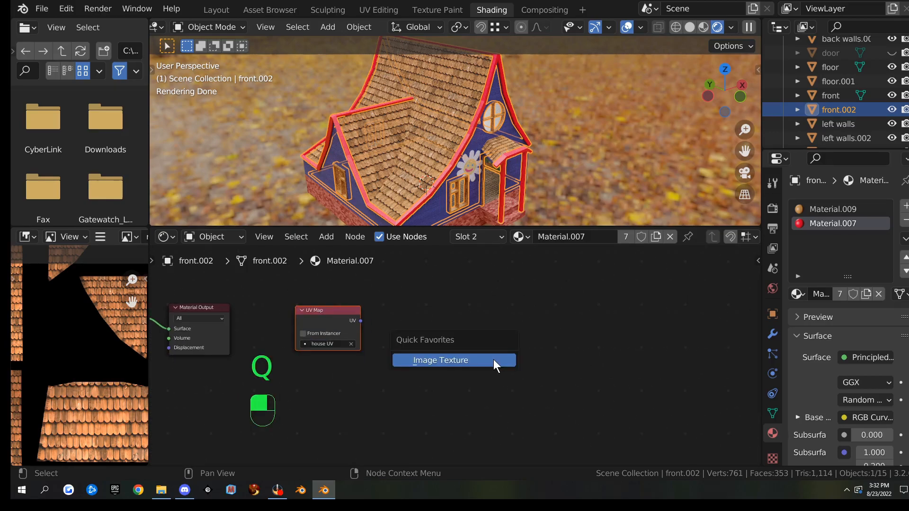
{"action": "left_click", "coordinate": [493, 362]}
{"action": "left_click", "coordinate": [450, 370]}
{"action": "left_click", "coordinate": [450, 371]}
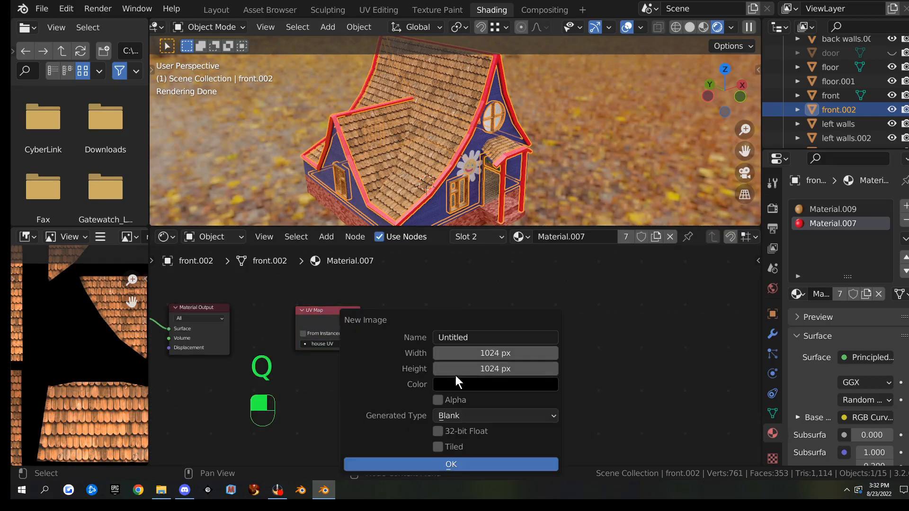
{"action": "left_click", "coordinate": [478, 338]}
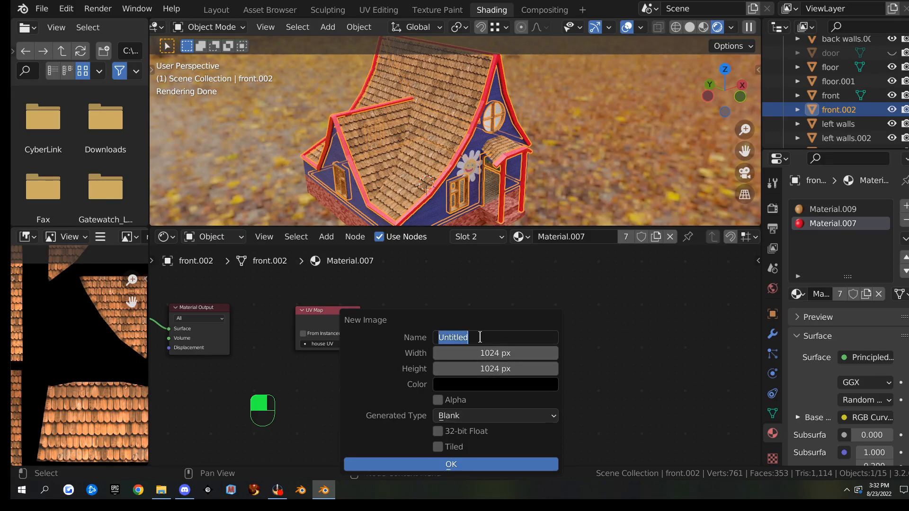
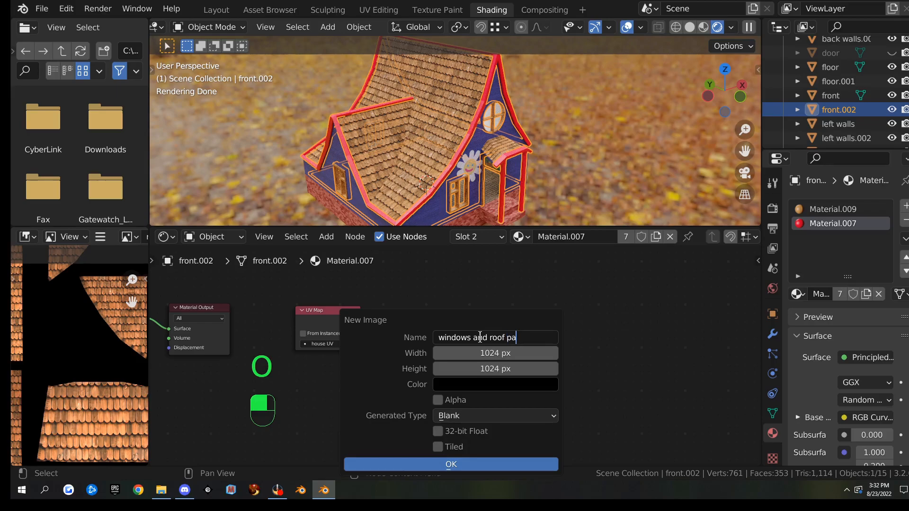
Correct the image name to 'windows and roof parts bake' and create the 1024 px image
{"action": "type", "text": "xt"}
{"action": "key", "text": "BackSpace"}
{"action": "key", "text": "BackSpace"}
{"action": "key", "text": "BackSpace"}
{"action": "key", "text": "BackSpace"}
{"action": "key", "text": "BackSpace"}
{"action": "key", "text": "BackSpace"}
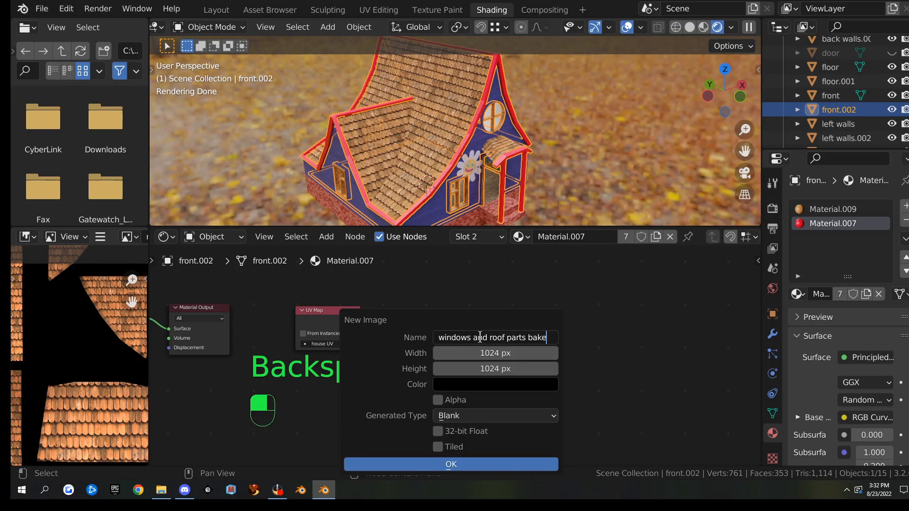
{"action": "left_click", "coordinate": [397, 464]}
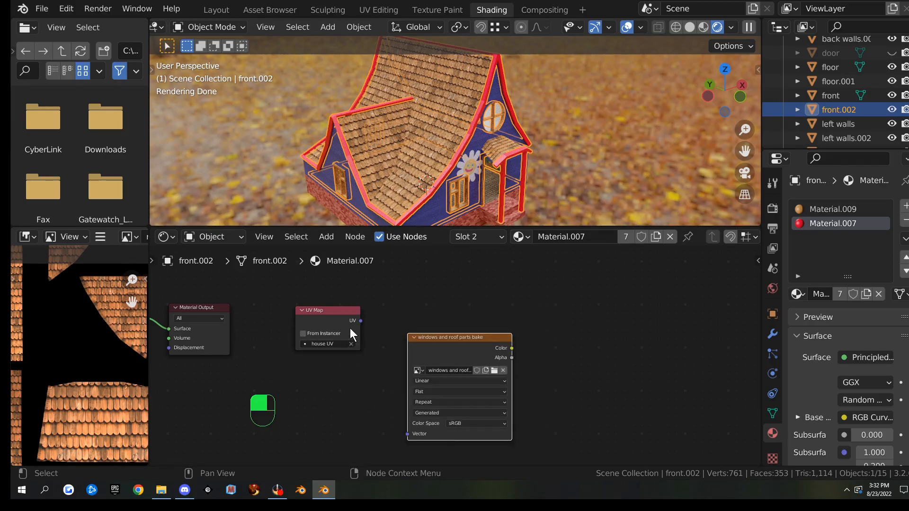
Link the UV Map node's UV output to the texture's Vector input, then select both nodes
{"action": "left_click_drag", "start_coordinate": [361, 321], "coordinate": [408, 434]}
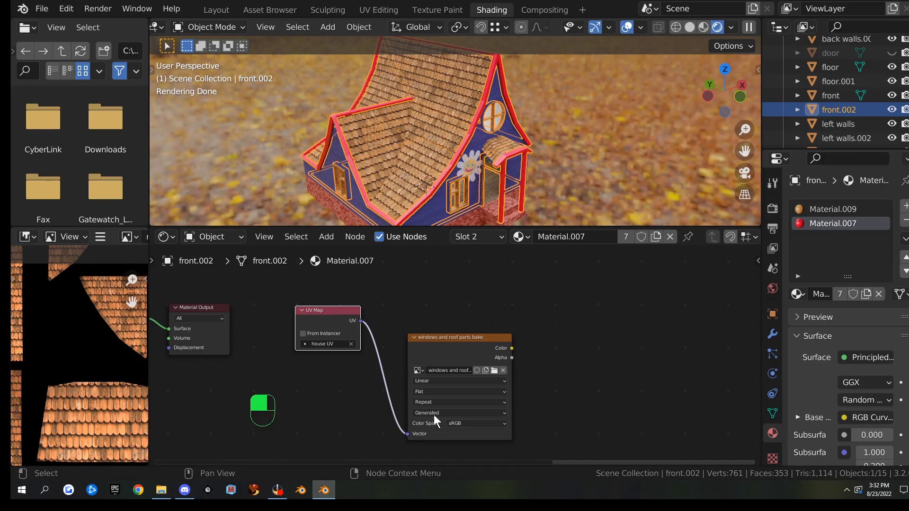
{"action": "left_click_drag", "start_coordinate": [277, 291], "coordinate": [540, 433]}
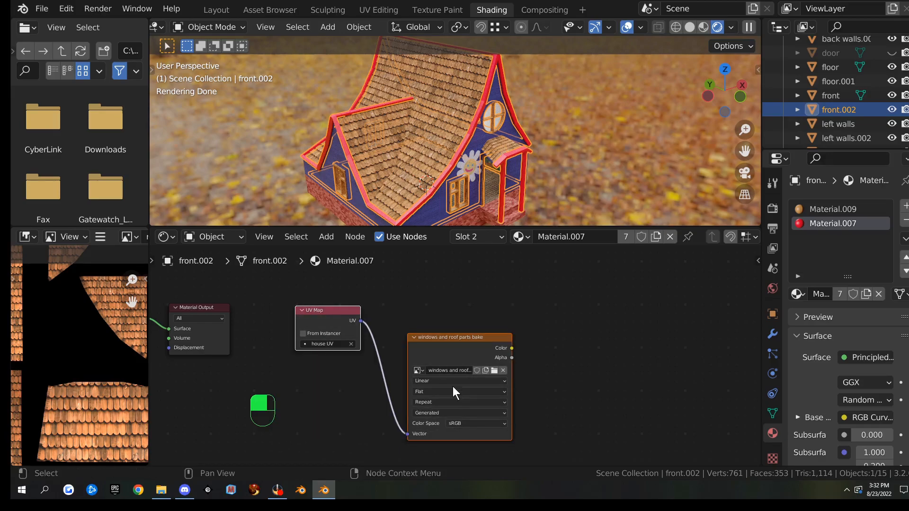
{"action": "right_click", "coordinate": [450, 342]}
Paste the UV Map and bake texture nodes into Material.009's node tree
{"action": "left_click", "coordinate": [834, 209]}
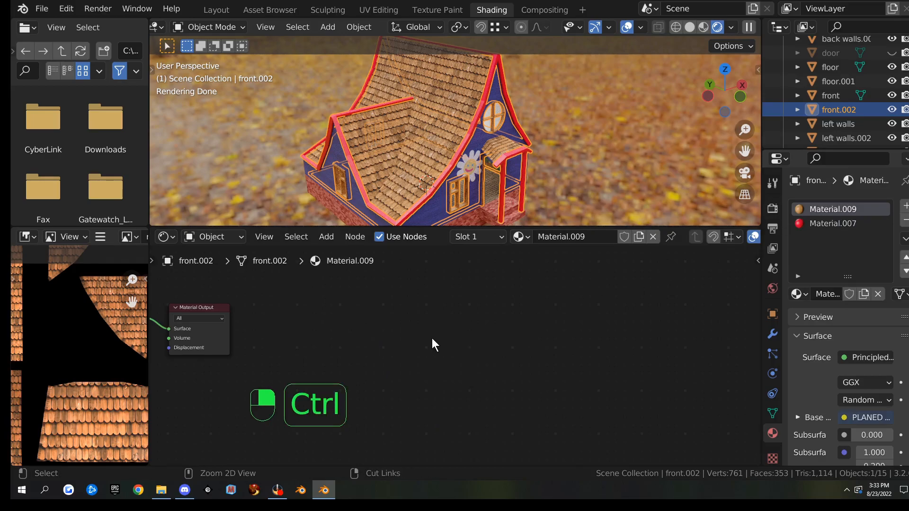
{"action": "key", "text": "ctrl+v"}
{"action": "scroll", "coordinate": [212, 336], "scroll_direction": "down", "scroll_amount": 2}
{"action": "middle_click_drag", "start_coordinate": [212, 336], "coordinate": [678, 301]}
{"action": "scroll", "coordinate": [623, 301], "scroll_direction": "up", "scroll_amount": 1}
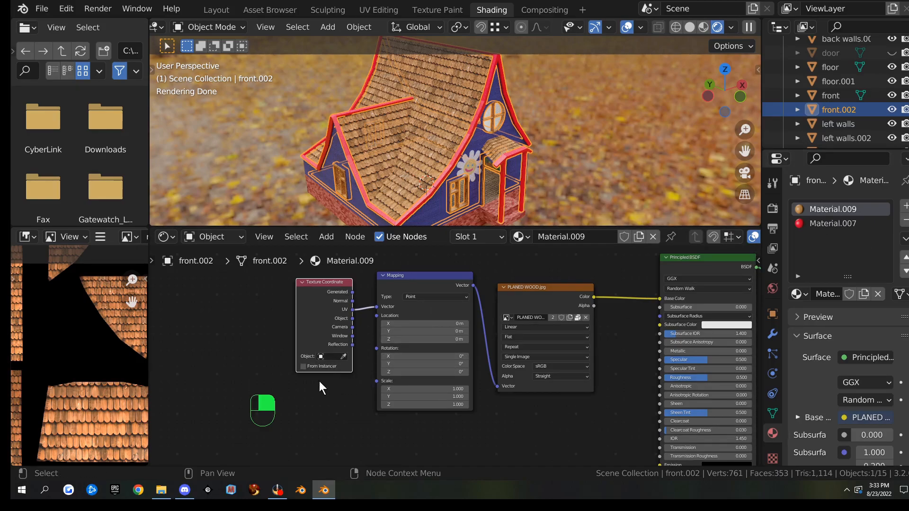
Switch the wood texture's Texture Coordinate node to a UV Map node using house UV
{"action": "key", "text": "shift+s"}
{"action": "mouse_move", "coordinate": [300, 368]}
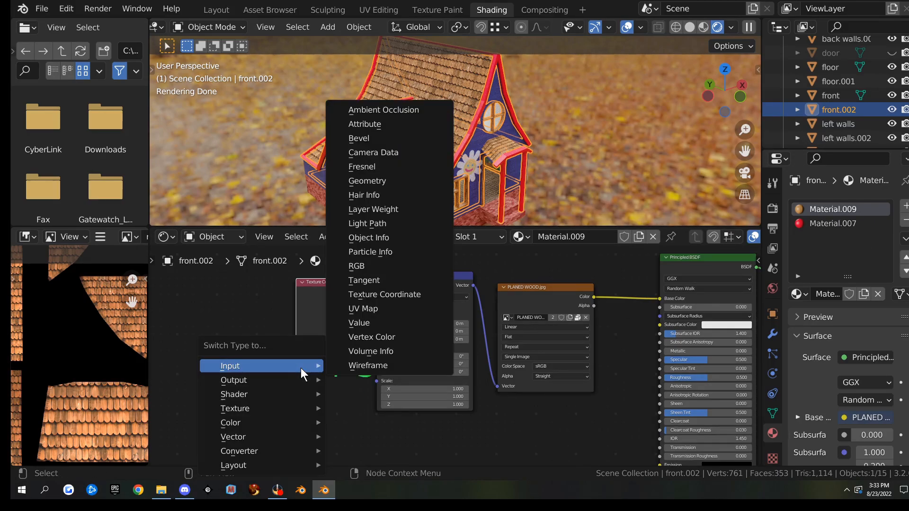
{"action": "left_click", "coordinate": [379, 309]}
{"action": "left_click", "coordinate": [317, 315]}
{"action": "left_click", "coordinate": [312, 335]}
{"action": "scroll", "coordinate": [398, 345], "scroll_direction": "down", "scroll_amount": 2}
{"action": "scroll", "coordinate": [393, 353], "scroll_direction": "down", "scroll_amount": 5, "text": "ctrl"}
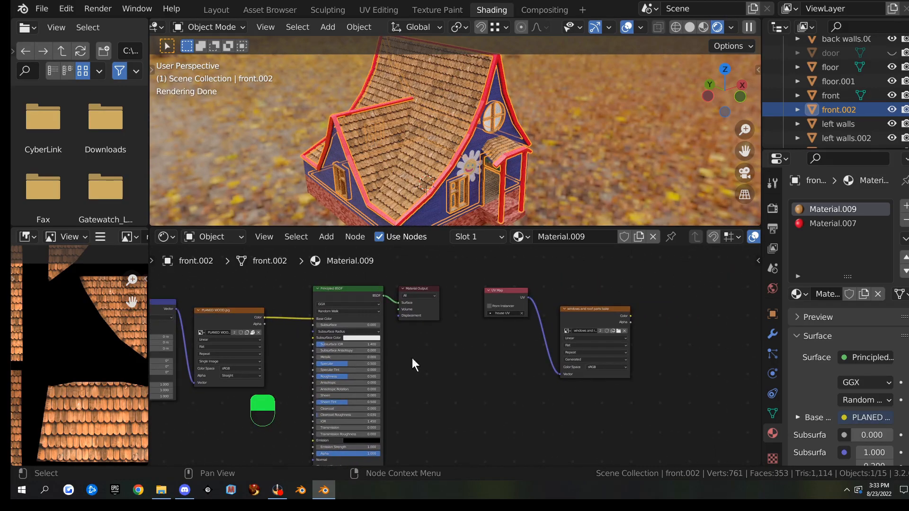
{"action": "scroll", "coordinate": [485, 341], "scroll_direction": "up", "scroll_amount": 3}
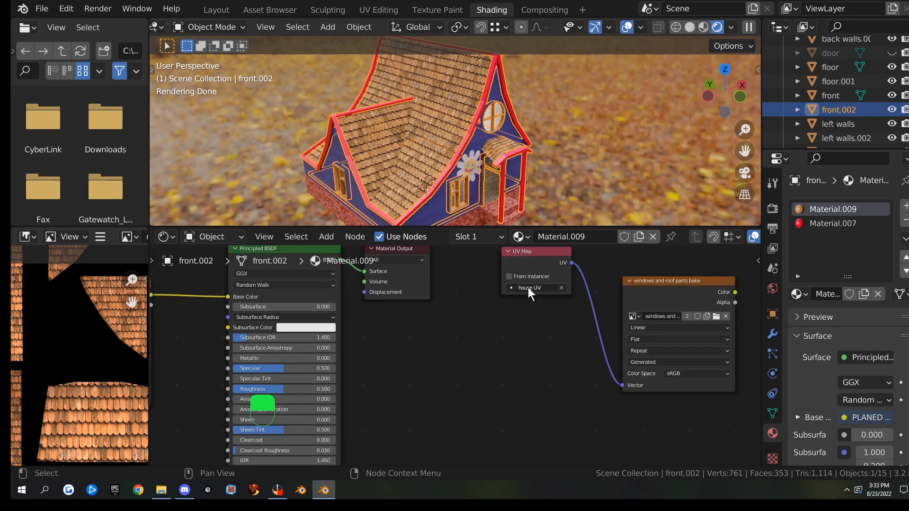
Compare with Material.007, then make the bake texture node active in Material.009
{"action": "left_click", "coordinate": [833, 223]}
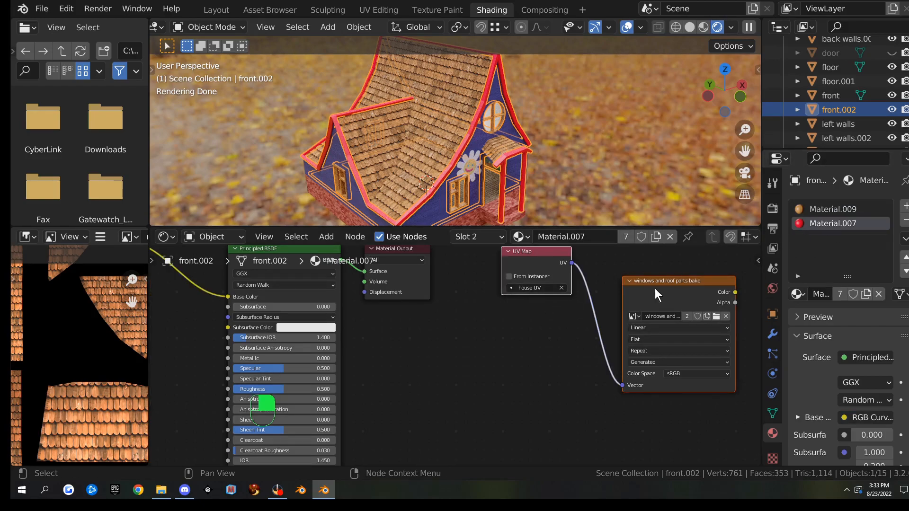
{"action": "left_click", "coordinate": [831, 208]}
{"action": "left_click", "coordinate": [678, 292]}
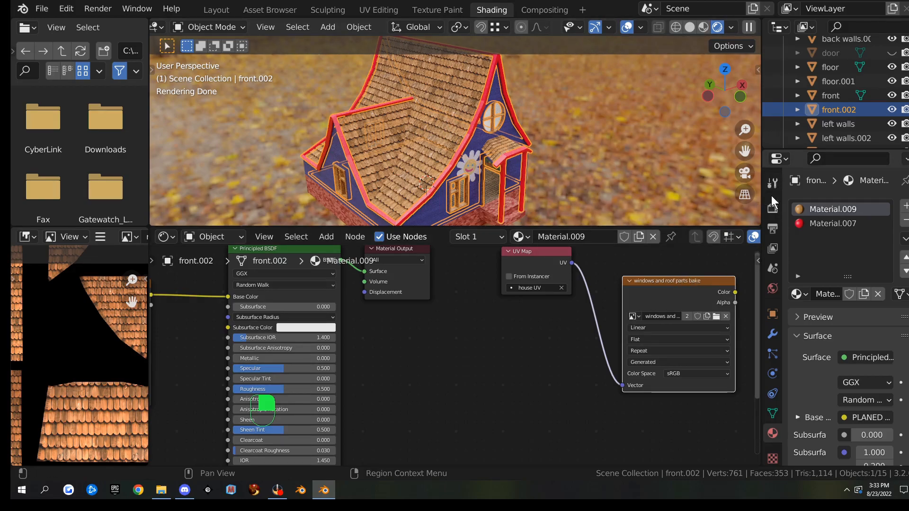
Run Bake from the Render properties into the 'windows and roof parts bake' image
{"action": "left_click", "coordinate": [771, 207]}
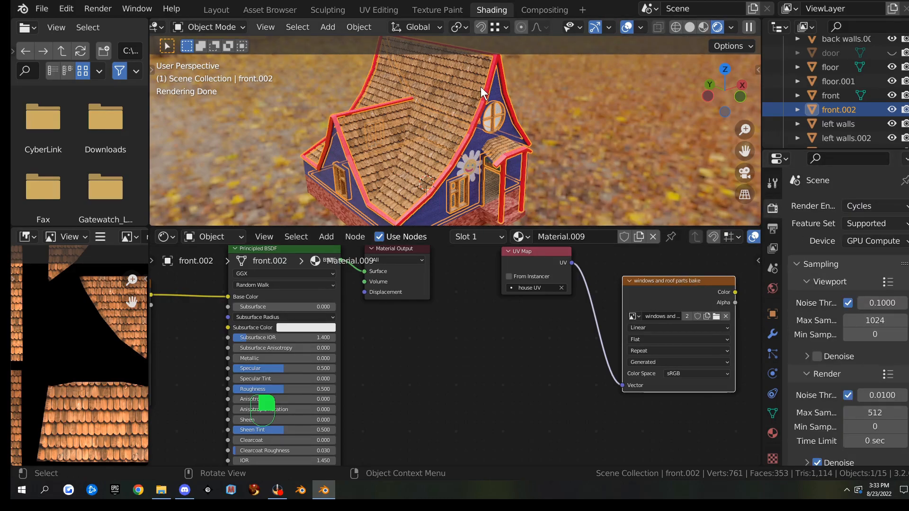
{"action": "scroll", "coordinate": [804, 284], "scroll_direction": "down", "scroll_amount": 12}
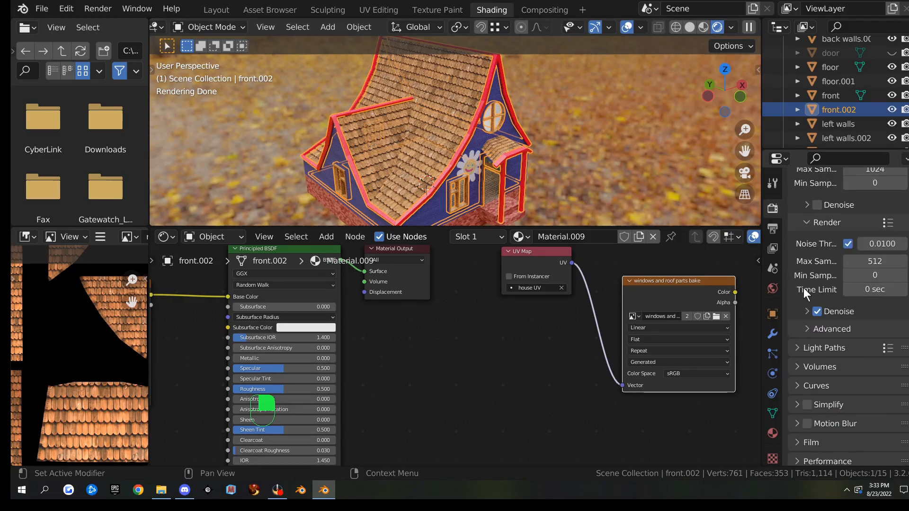
{"action": "scroll", "coordinate": [805, 293], "scroll_direction": "down", "scroll_amount": 4}
{"action": "left_click", "coordinate": [849, 292]}
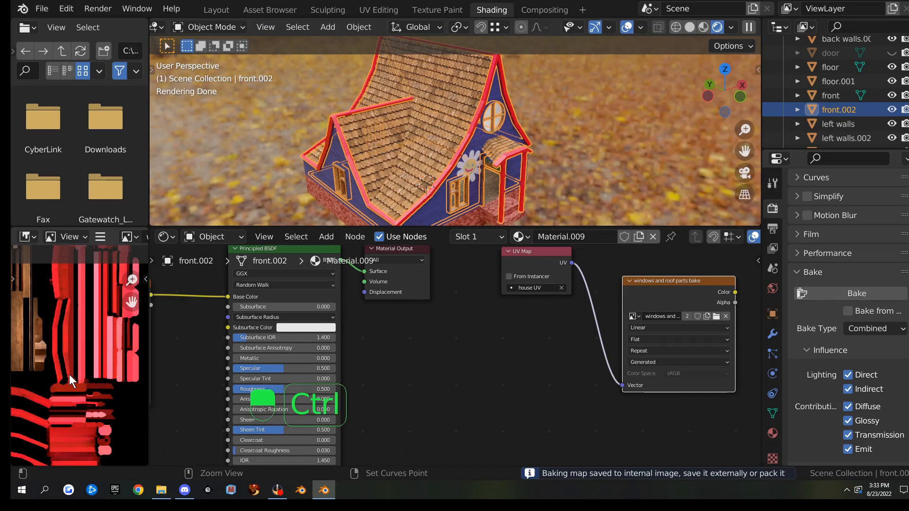
Maximize the Image Editor to inspect the baked window and red roof islands, then restore the layout
{"action": "key", "text": "ctrl+space"}
{"action": "scroll", "coordinate": [395, 229], "scroll_direction": "up", "scroll_amount": 3}
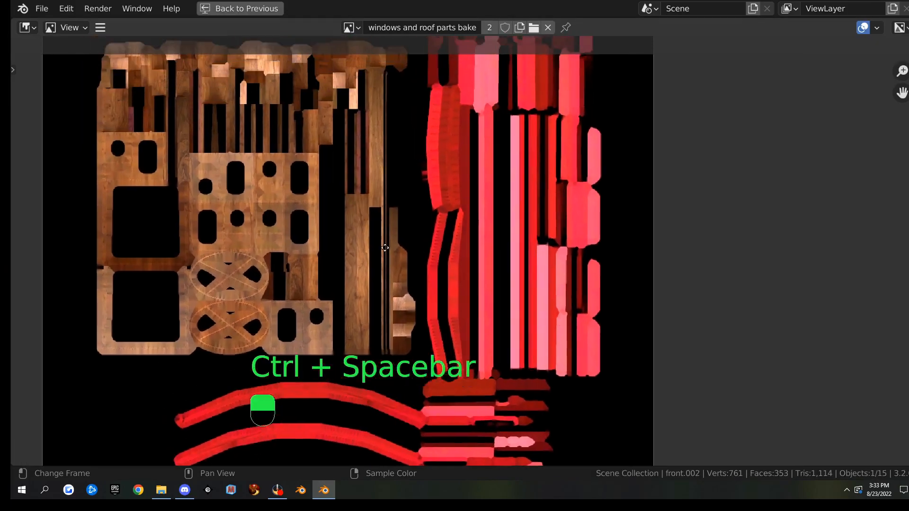
{"action": "middle_click_drag", "start_coordinate": [385, 247], "coordinate": [358, 244]}
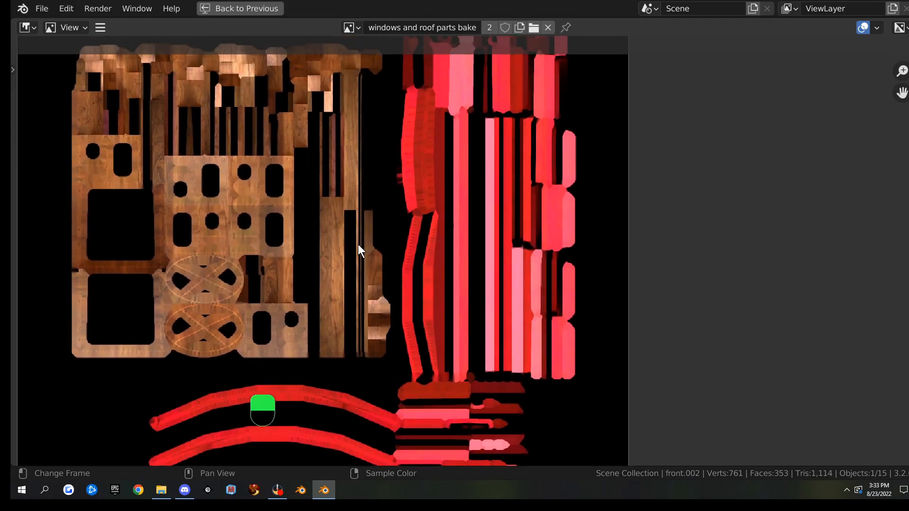
{"action": "scroll", "coordinate": [358, 244], "scroll_direction": "down", "scroll_amount": 4}
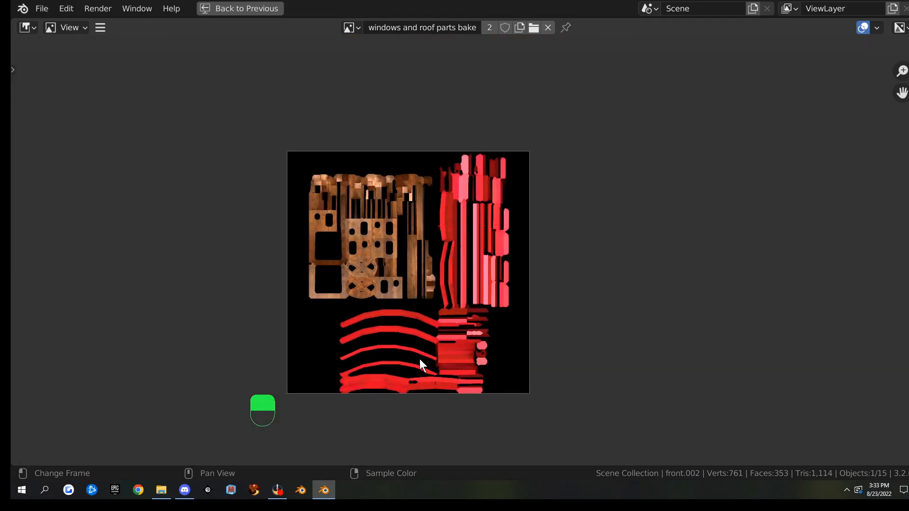
{"action": "key", "text": "ctrl+space"}
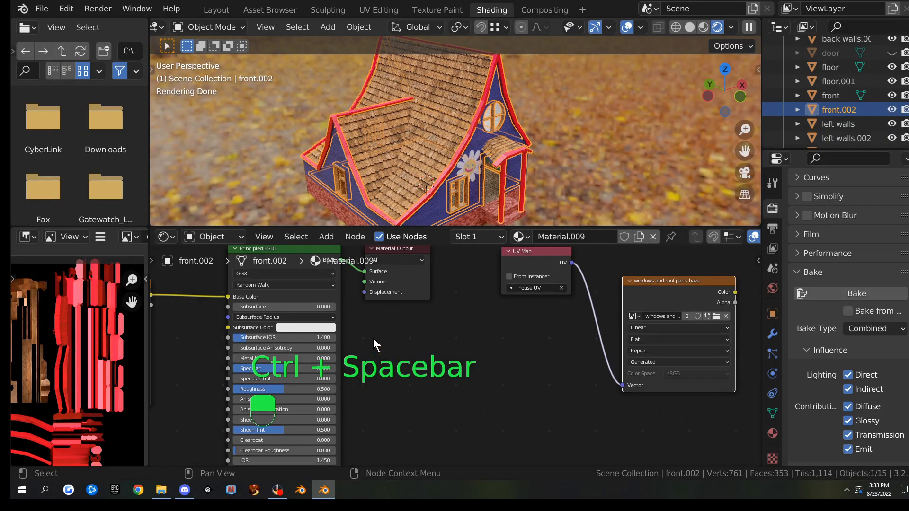
Use Image > Save As to write 'windows and roof parts bake.png' as a PNG into the building folder
{"action": "left_click", "coordinate": [102, 233]}
{"action": "mouse_move", "coordinate": [130, 264]}
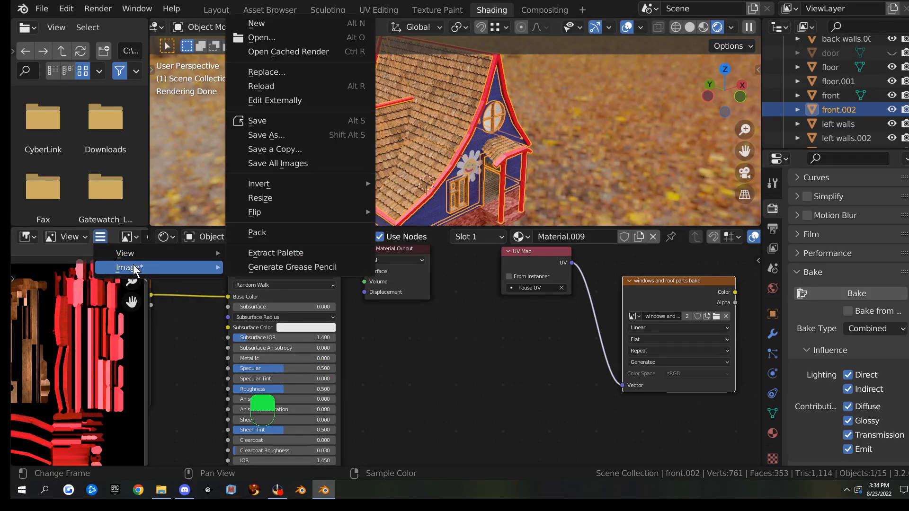
{"action": "left_click", "coordinate": [280, 135]}
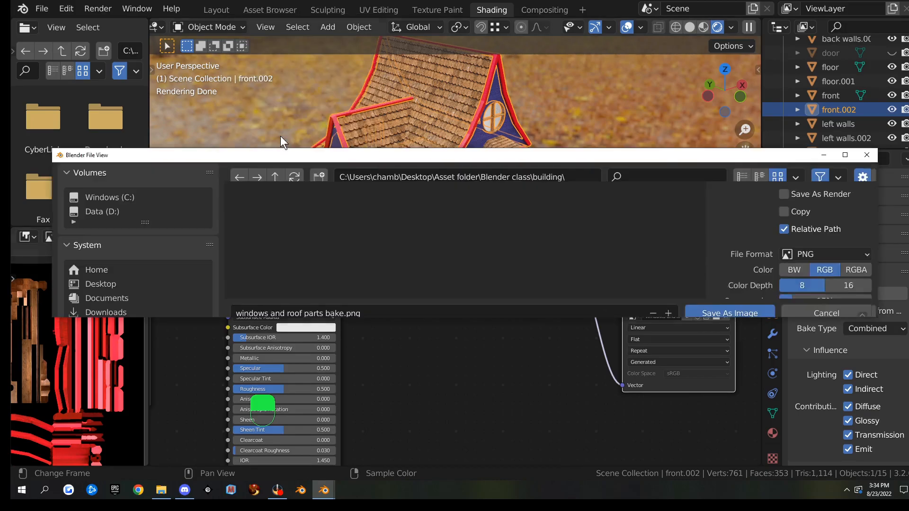
{"action": "double_click", "coordinate": [476, 159]}
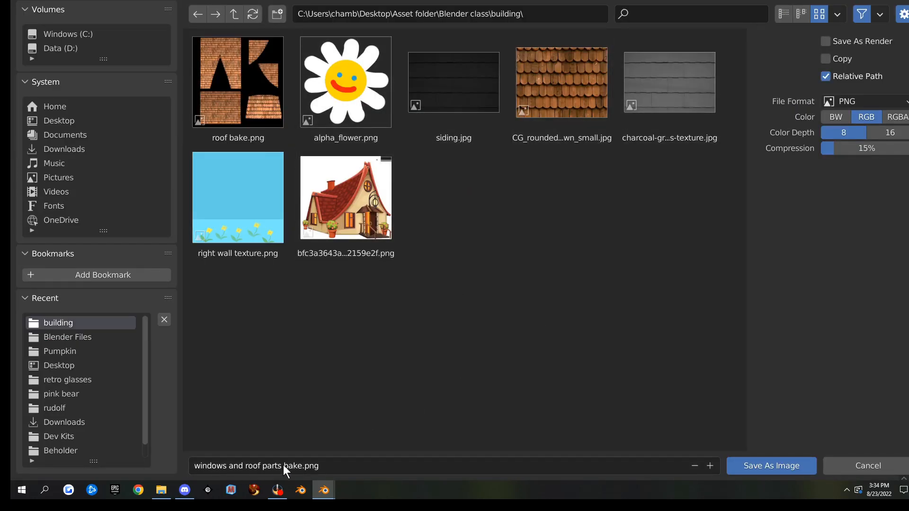
{"action": "left_click", "coordinate": [777, 466]}
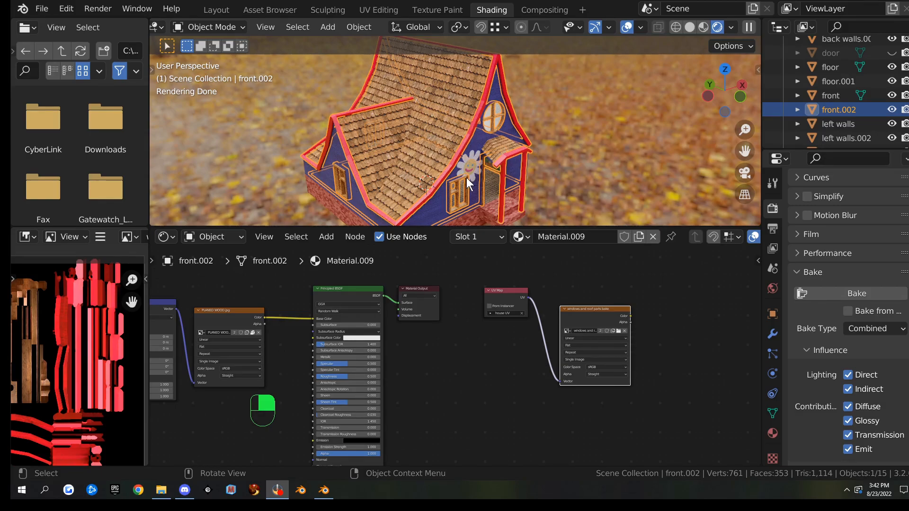
Select the floor object and show its material settings and nodes
{"action": "scroll", "coordinate": [493, 191], "scroll_direction": "up", "scroll_amount": 1}
{"action": "scroll", "coordinate": [493, 191], "scroll_direction": "down", "scroll_amount": 1}
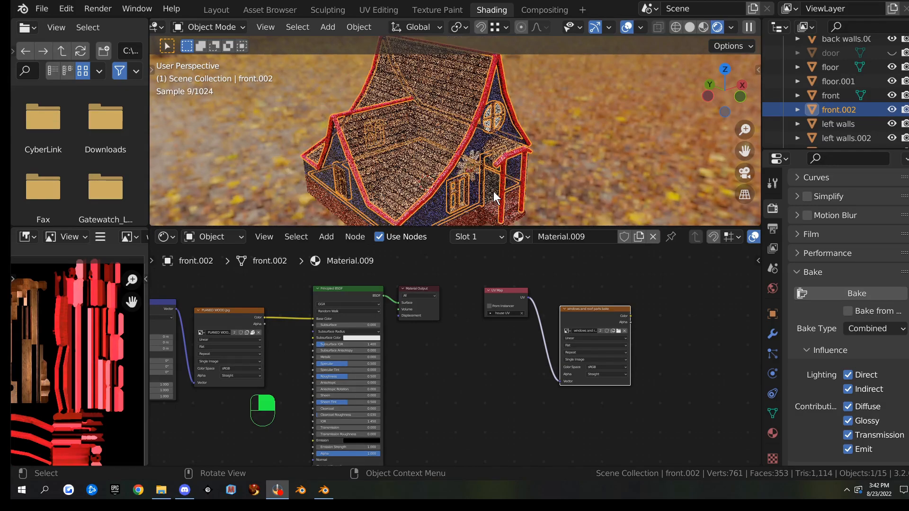
{"action": "left_click", "coordinate": [485, 211]}
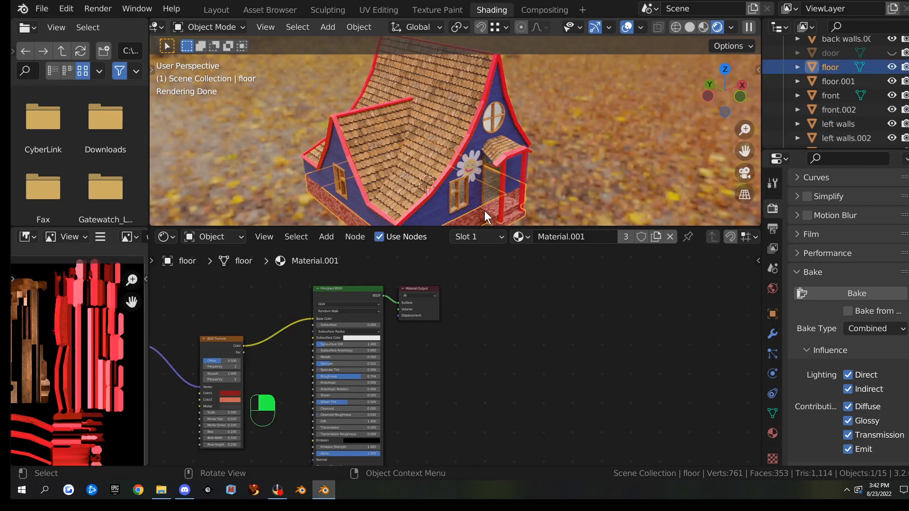
{"action": "middle_click_drag", "start_coordinate": [502, 206], "coordinate": [482, 153]}
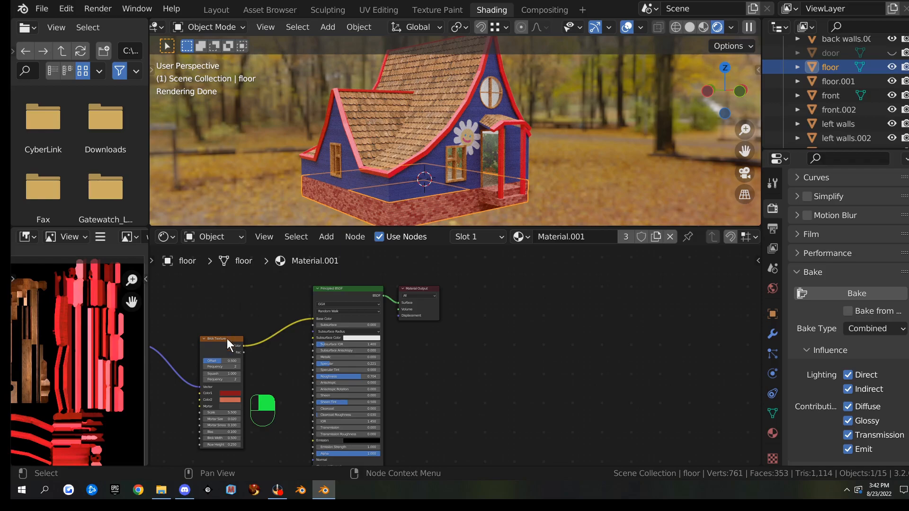
{"action": "middle_click_drag", "start_coordinate": [234, 283], "coordinate": [462, 278]}
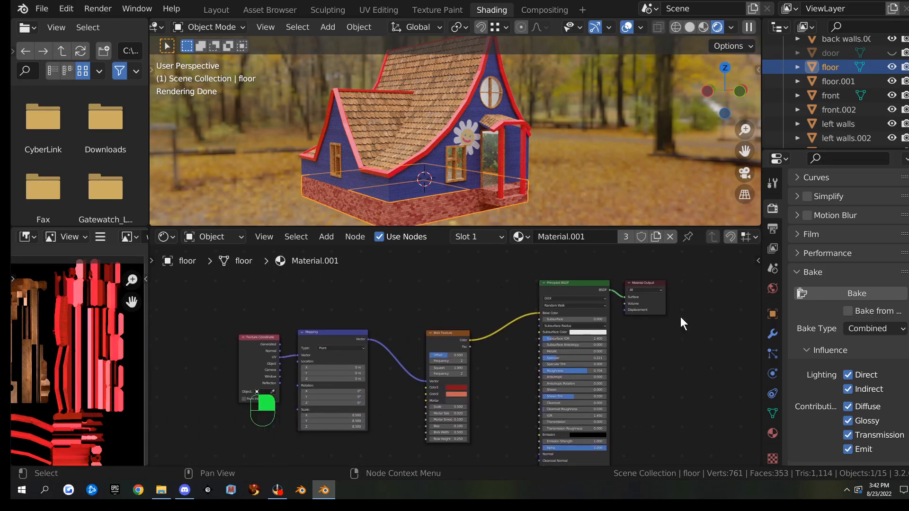
{"action": "left_click", "coordinate": [773, 430]}
Convert the floor's Texture Coordinate node into a UV Map node set to UVMap
{"action": "scroll", "coordinate": [817, 319], "scroll_direction": "up", "scroll_amount": 15}
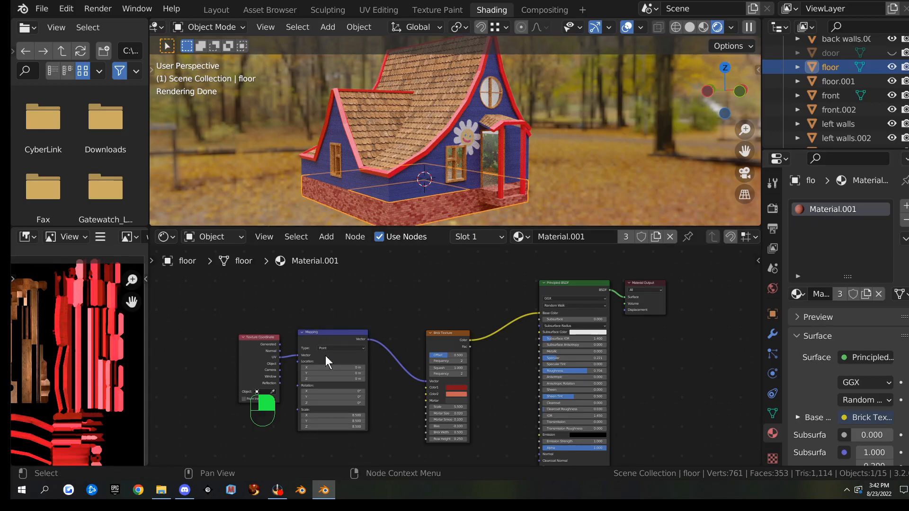
{"action": "scroll", "coordinate": [376, 388], "scroll_direction": "up", "scroll_amount": 2}
{"action": "middle_click_drag", "start_coordinate": [220, 337], "coordinate": [334, 292]}
{"action": "left_click", "coordinate": [333, 291]}
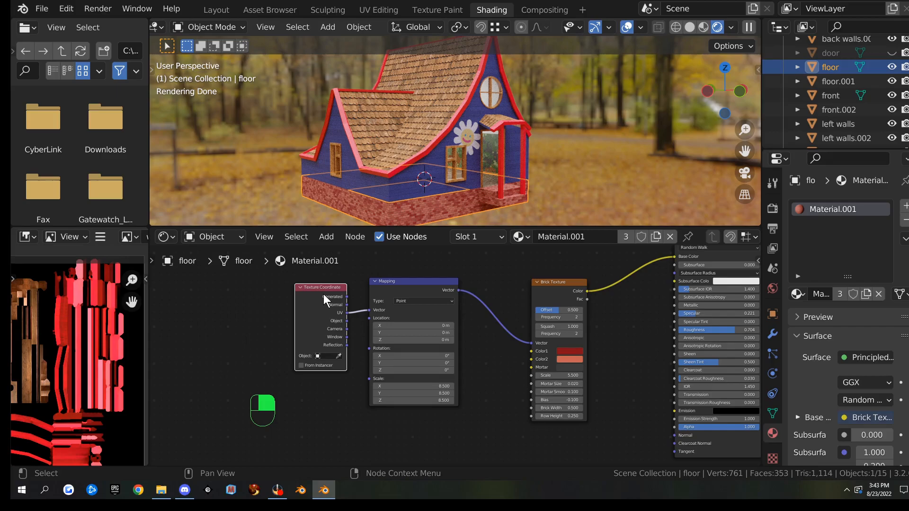
{"action": "key", "text": "shift+s"}
{"action": "mouse_move", "coordinate": [323, 294]}
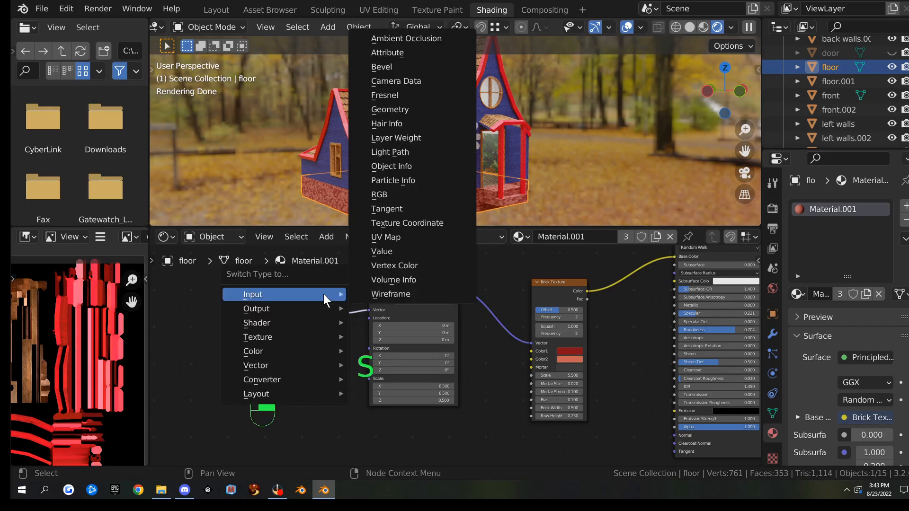
{"action": "left_click", "coordinate": [402, 238]}
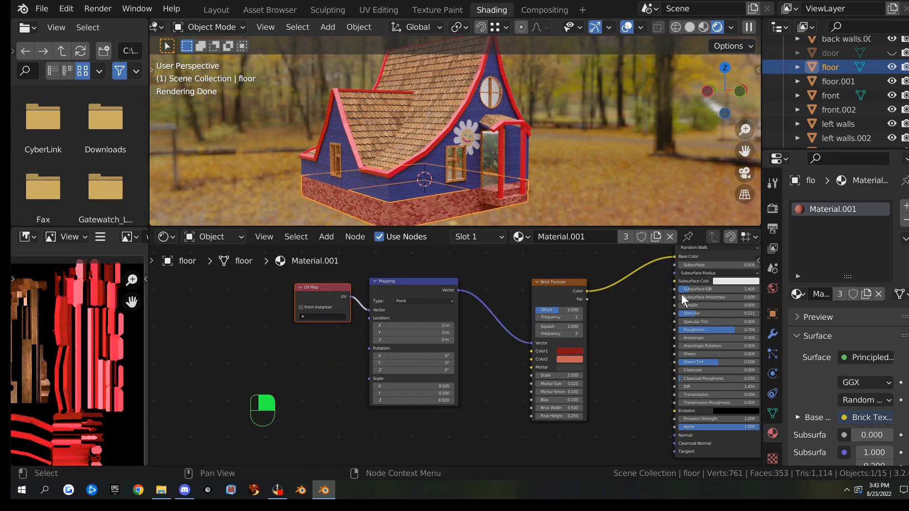
{"action": "left_click", "coordinate": [320, 317]}
{"action": "left_click", "coordinate": [326, 330]}
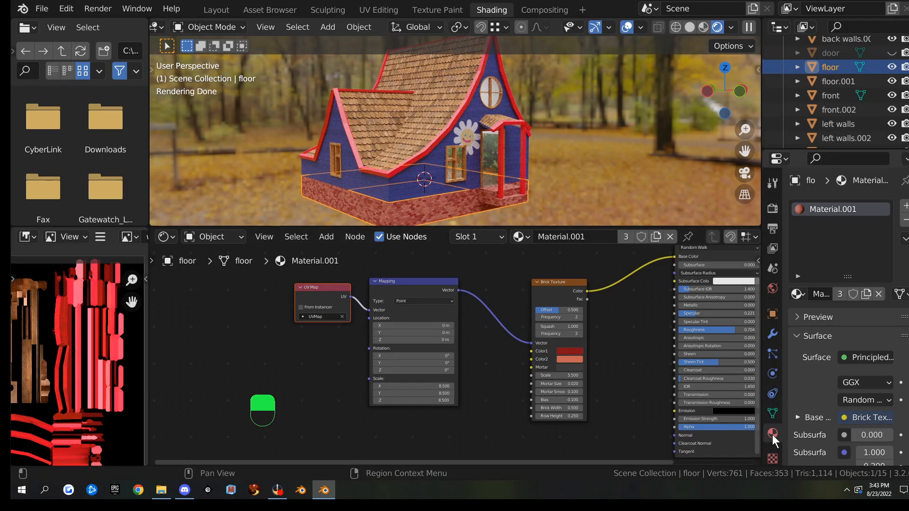
Add a second UV map to the floor mesh and rename it 'house UV'
{"action": "left_click", "coordinate": [773, 414]}
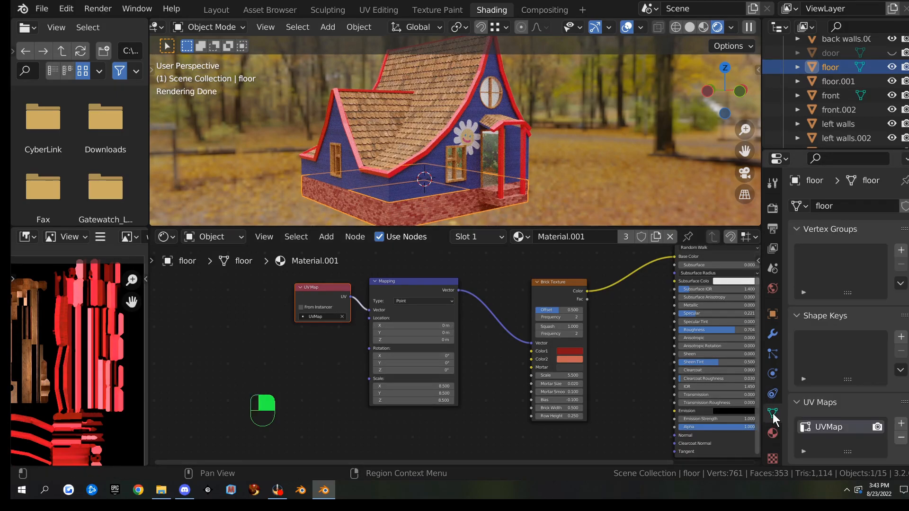
{"action": "scroll", "coordinate": [792, 407], "scroll_direction": "down", "scroll_amount": 3}
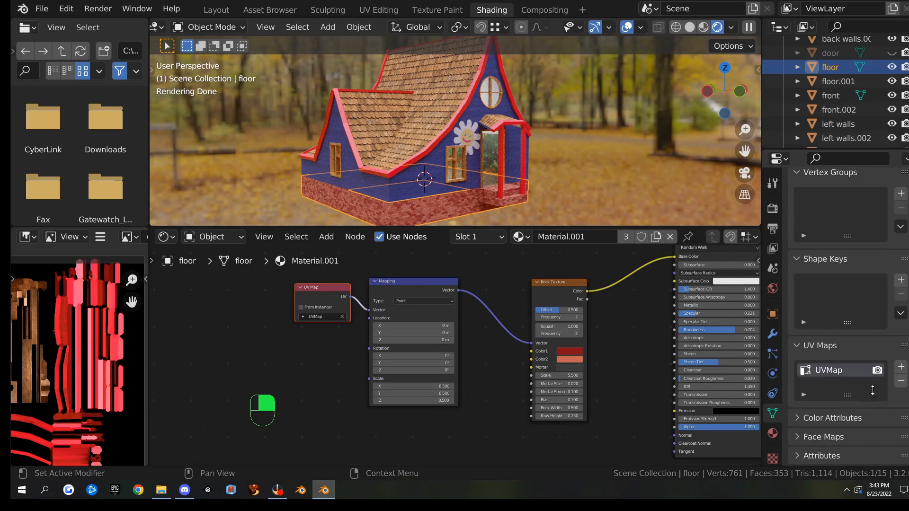
{"action": "left_click", "coordinate": [901, 367]}
{"action": "double_click", "coordinate": [829, 382]}
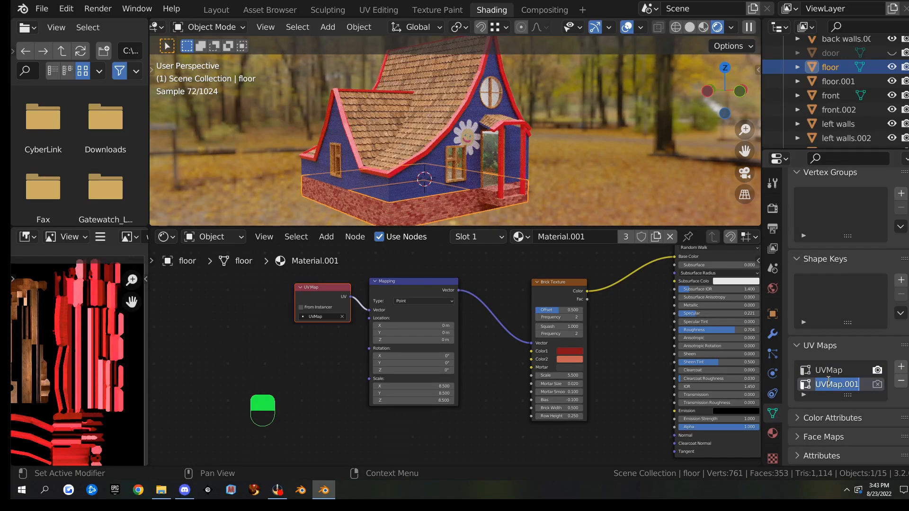
{"action": "type", "text": "house UV"}
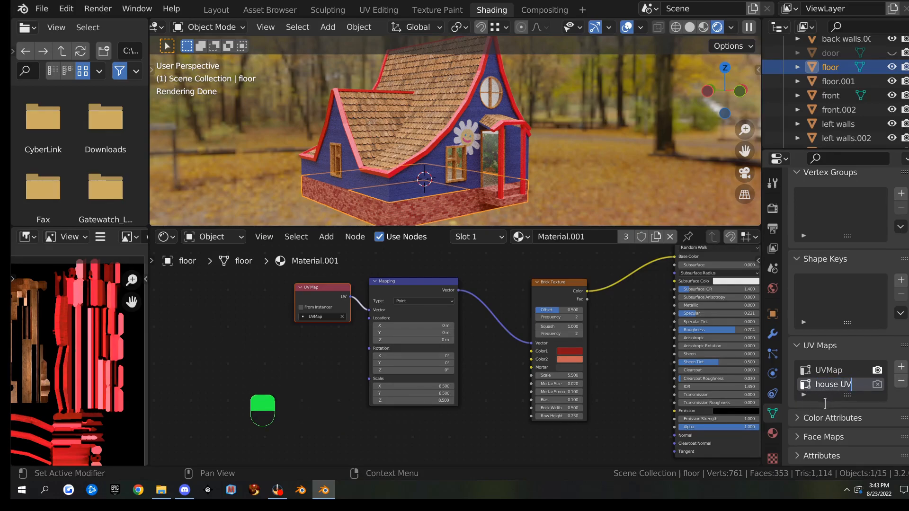
{"action": "key", "text": "Return"}
Duplicate the UV Map node and place the copy in empty space on the right
{"action": "left_click", "coordinate": [313, 286]}
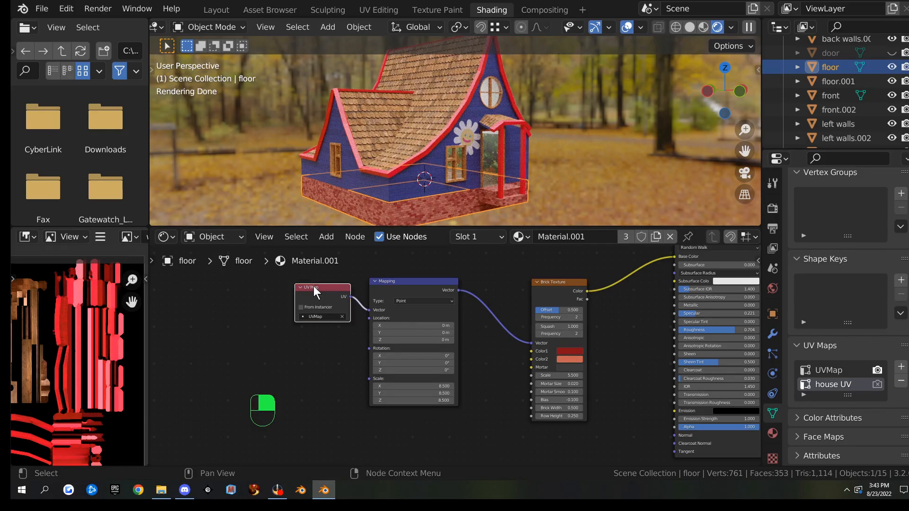
{"action": "key", "text": "shift+d"}
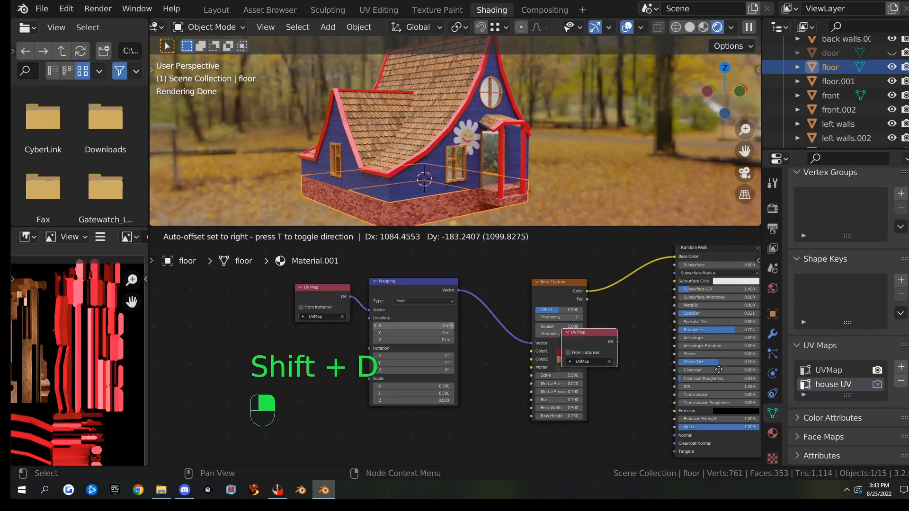
{"action": "left_click", "coordinate": [696, 367]}
{"action": "middle_click_drag", "start_coordinate": [696, 367], "coordinate": [403, 354]}
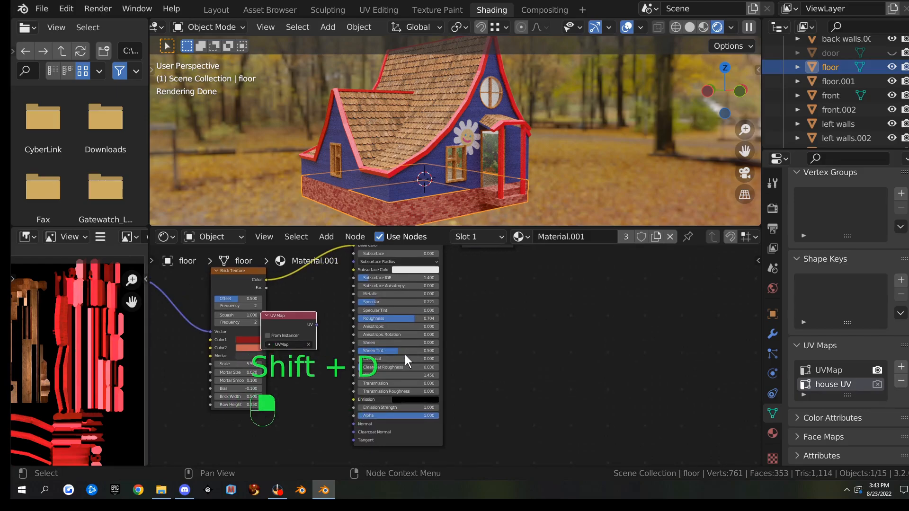
{"action": "key", "text": "g"}
{"action": "left_click", "coordinate": [698, 305]}
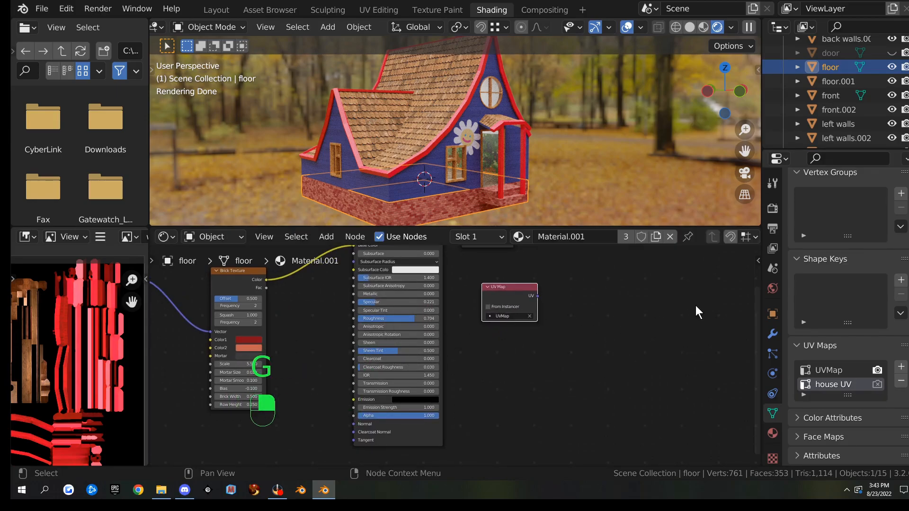
Add an Image Texture node fed by the copied UV Map node, now set to house UV
{"action": "key", "text": "q"}
{"action": "left_click", "coordinate": [578, 331]}
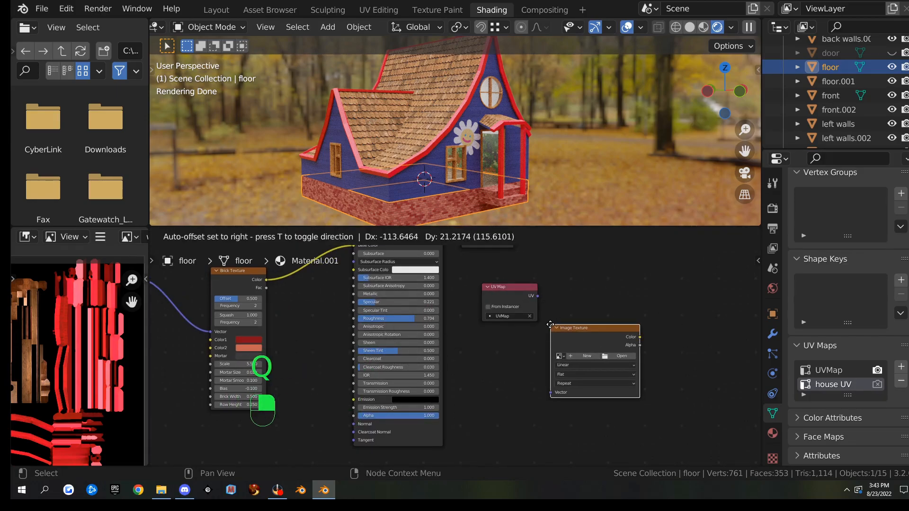
{"action": "left_click", "coordinate": [575, 296]}
{"action": "left_click_drag", "start_coordinate": [538, 296], "coordinate": [577, 364]}
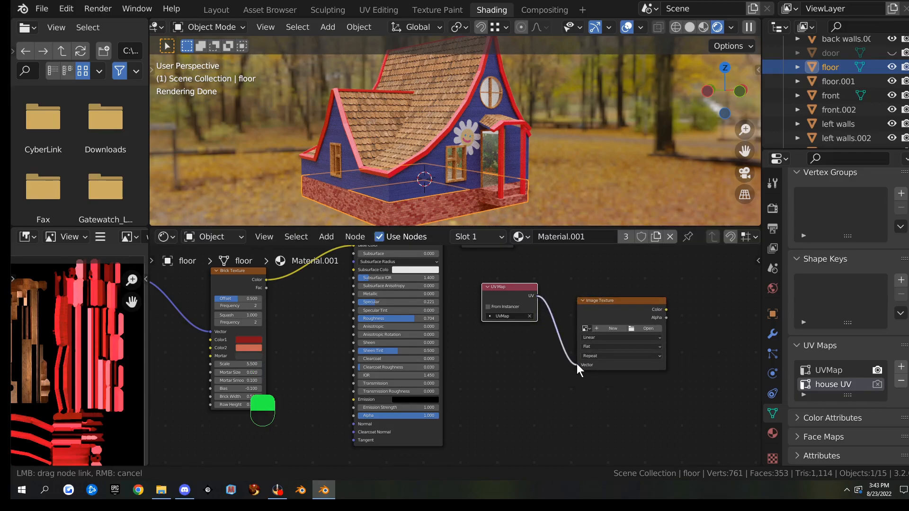
{"action": "left_click", "coordinate": [503, 315]}
{"action": "left_click", "coordinate": [499, 338]}
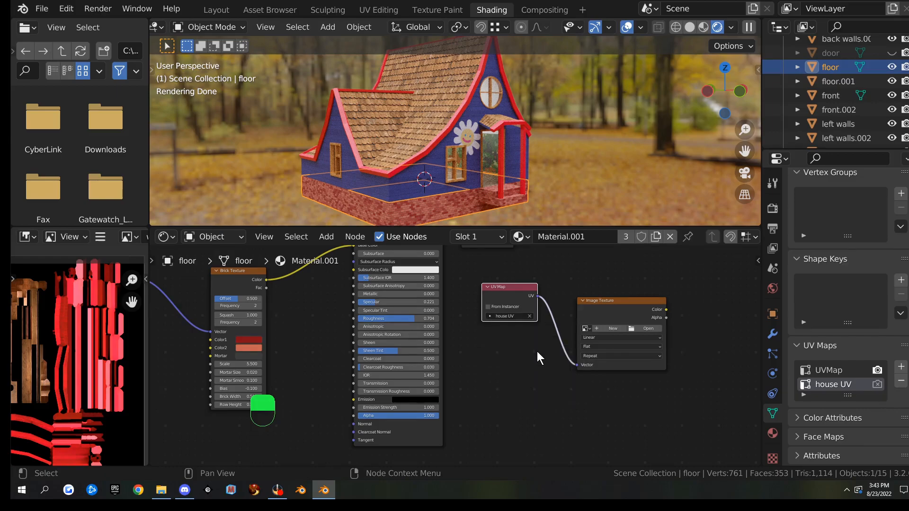
{"action": "scroll", "coordinate": [537, 351], "scroll_direction": "up", "scroll_amount": 2}
{"action": "middle_click_drag", "start_coordinate": [567, 339], "coordinate": [419, 342]}
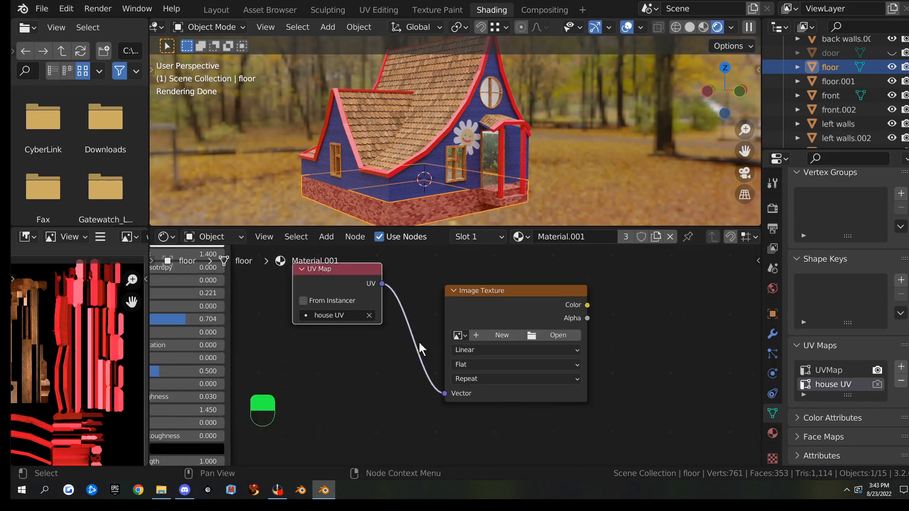
Create a 1024 px 'foundation bake' image, make its node active, and make house UV the render map
{"action": "left_click", "coordinate": [501, 332]}
{"action": "left_click", "coordinate": [538, 338]}
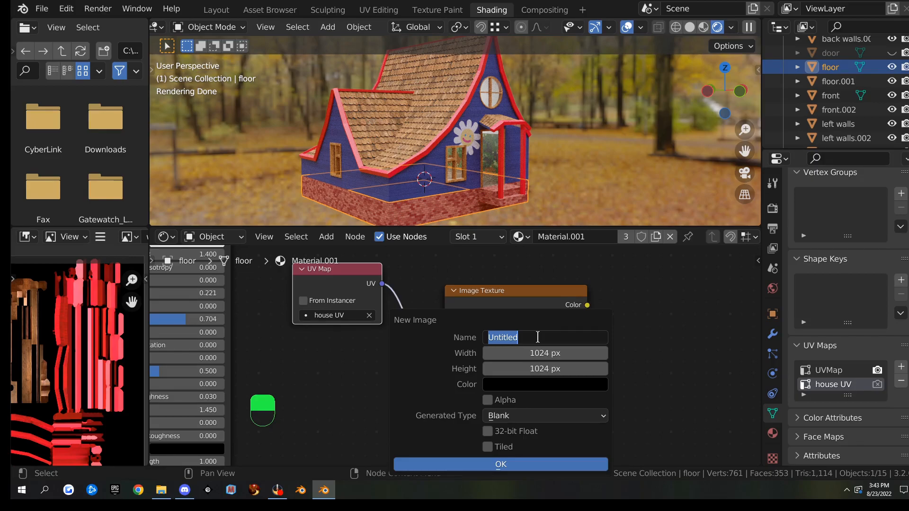
{"action": "type", "text": "foundation bak"}
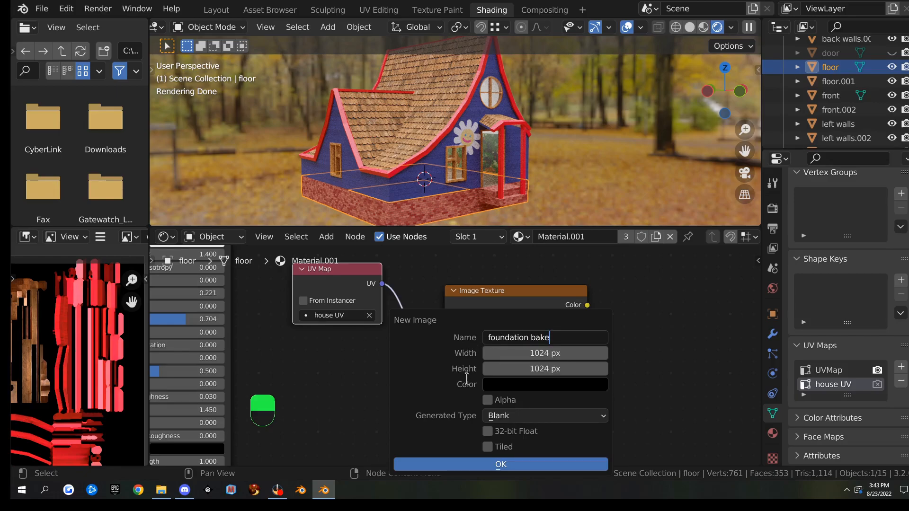
{"action": "type", "text": "e"}
{"action": "left_click", "coordinate": [487, 462]}
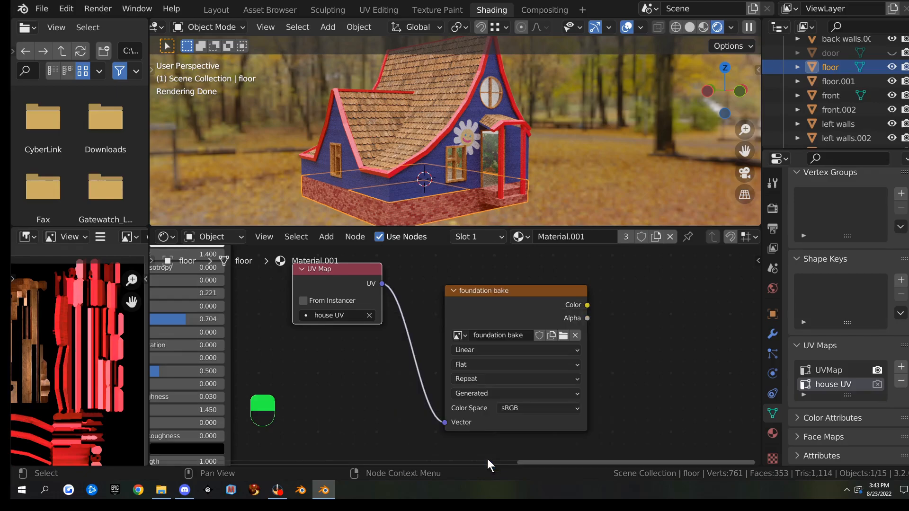
{"action": "left_click", "coordinate": [509, 297]}
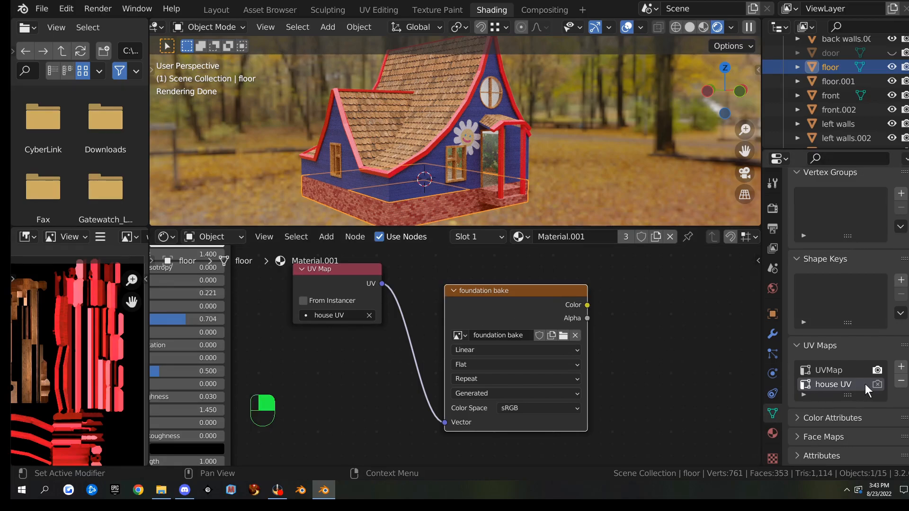
{"action": "left_click", "coordinate": [878, 384]}
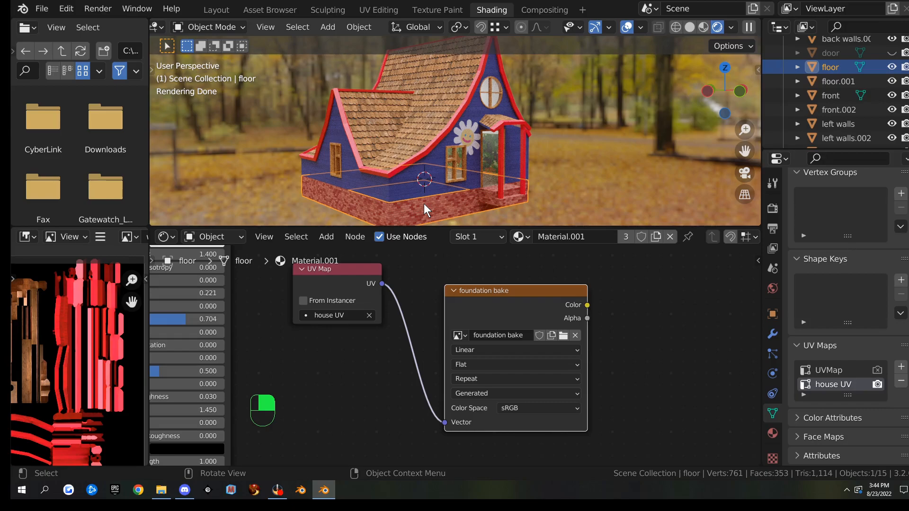
Look over the floor's UV layout in the UV Editing workspace, then return to Shading
{"action": "scroll", "coordinate": [439, 286], "scroll_direction": "down", "scroll_amount": 5}
{"action": "scroll", "coordinate": [437, 285], "scroll_direction": "up", "scroll_amount": 5}
{"action": "left_click", "coordinate": [382, 12]}
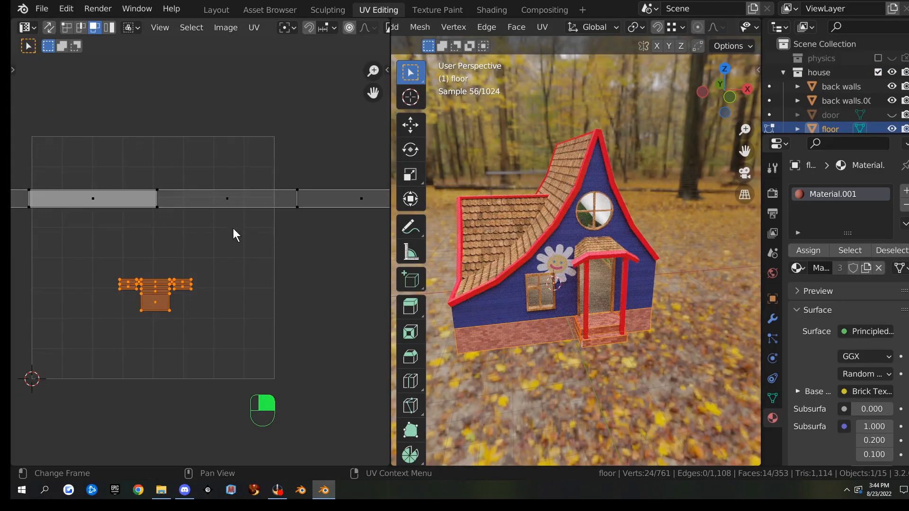
{"action": "scroll", "coordinate": [208, 233], "scroll_direction": "down", "scroll_amount": 5}
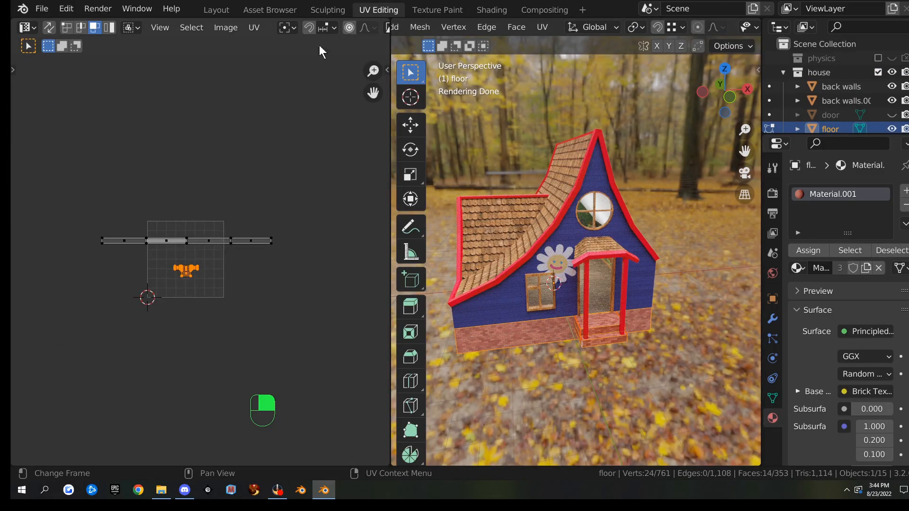
{"action": "left_click", "coordinate": [493, 10]}
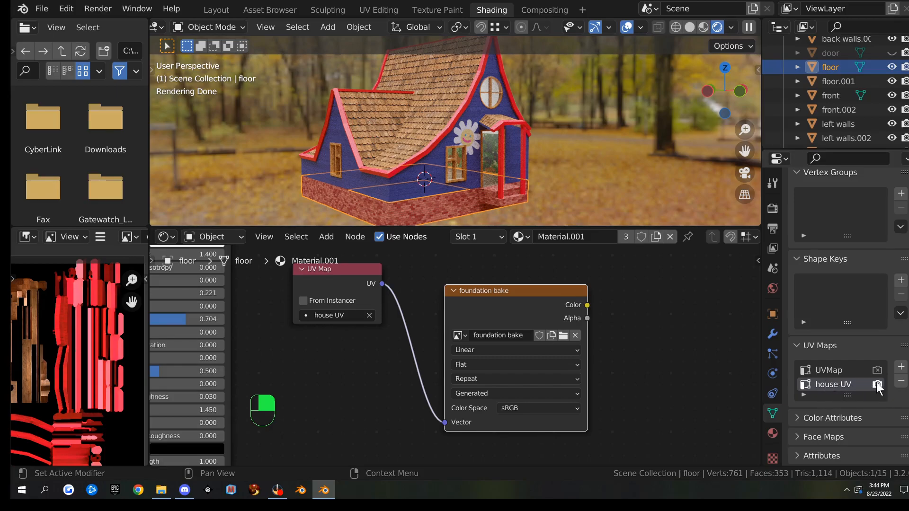
Bake the floor into the 'foundation bake' image and zoom in to inspect the brick strips
{"action": "left_click", "coordinate": [773, 208]}
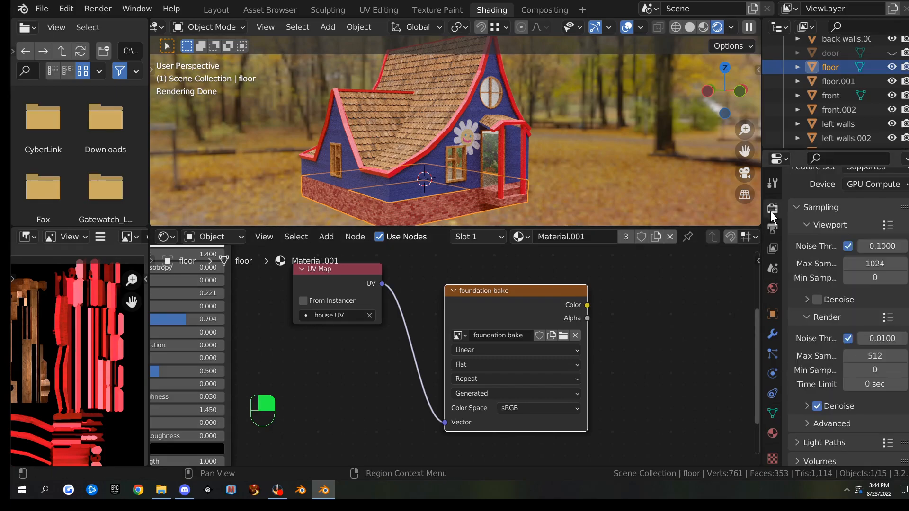
{"action": "scroll", "coordinate": [814, 322], "scroll_direction": "down", "scroll_amount": 15}
{"action": "scroll", "coordinate": [817, 330], "scroll_direction": "down", "scroll_amount": 4}
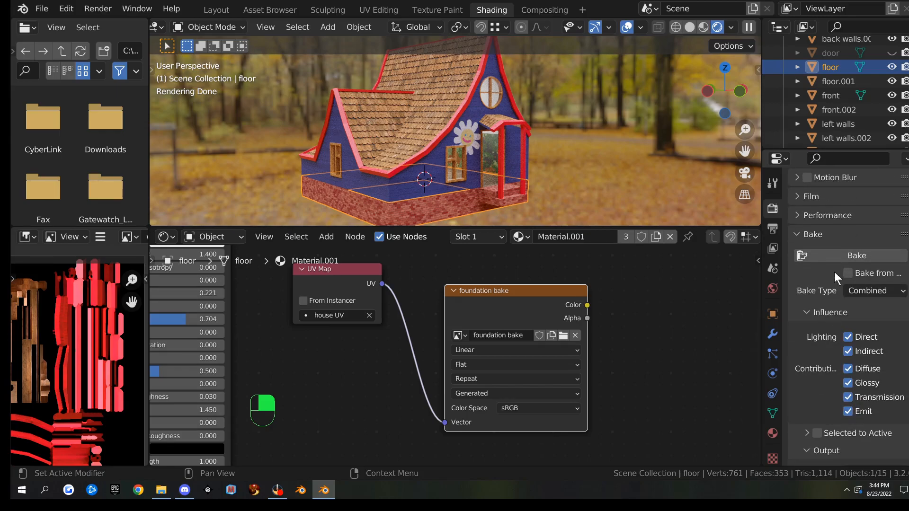
{"action": "left_click", "coordinate": [839, 255]}
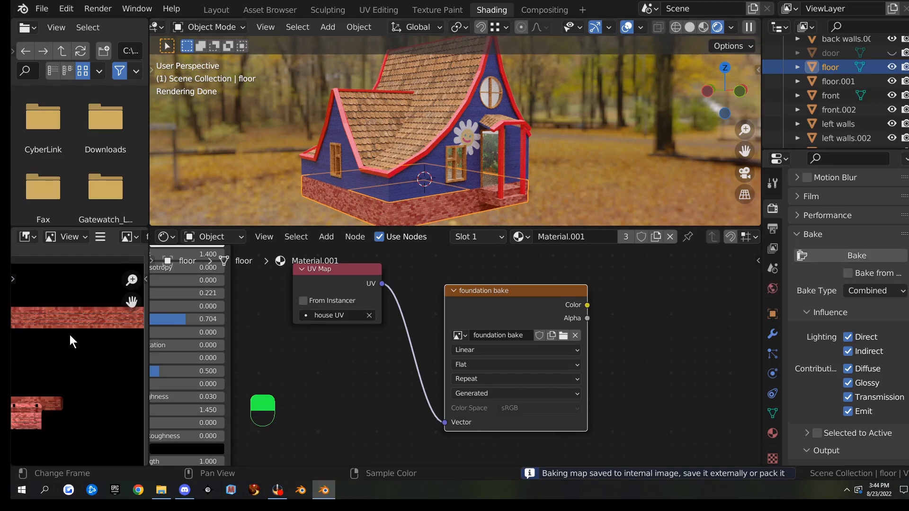
{"action": "scroll", "coordinate": [79, 343], "scroll_direction": "down", "scroll_amount": 3}
{"action": "scroll", "coordinate": [86, 352], "scroll_direction": "up", "scroll_amount": 1}
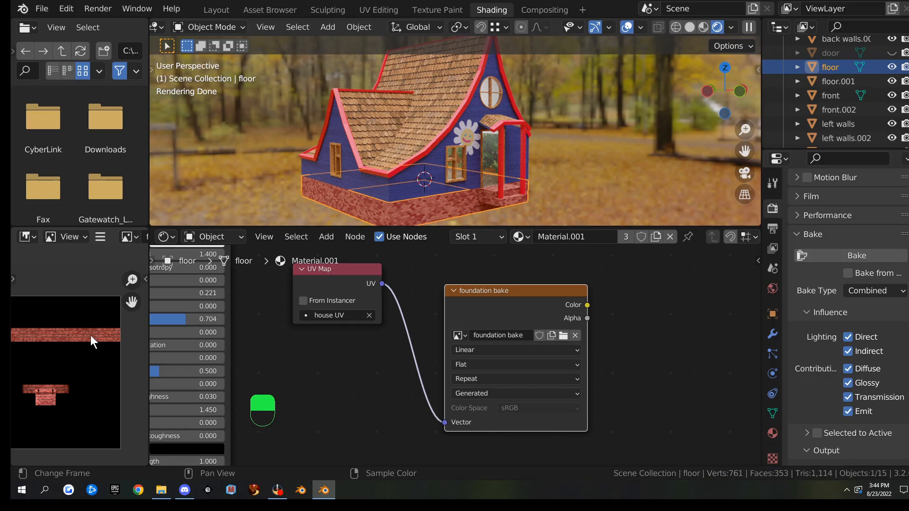
{"action": "scroll", "coordinate": [61, 354], "scroll_direction": "down", "scroll_amount": 2}
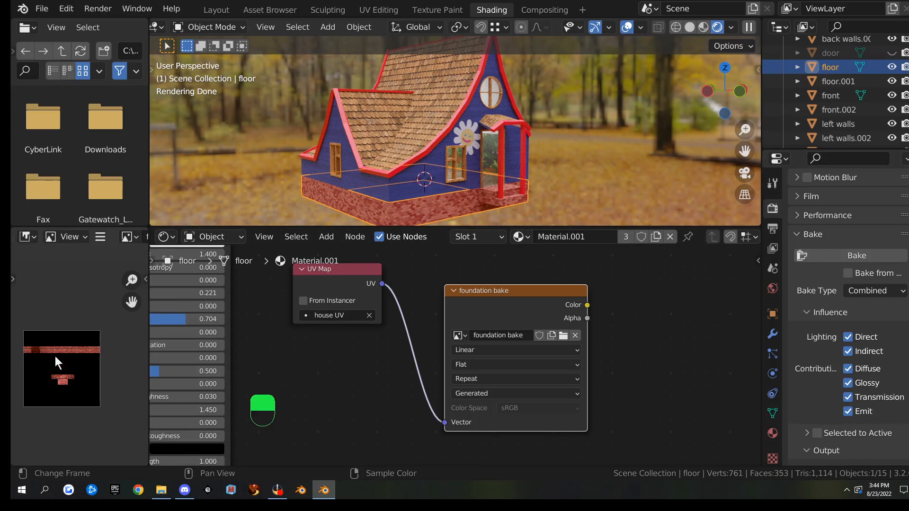
{"action": "scroll", "coordinate": [71, 365], "scroll_direction": "up", "scroll_amount": 3}
{"action": "scroll", "coordinate": [70, 365], "scroll_direction": "down", "scroll_amount": 1}
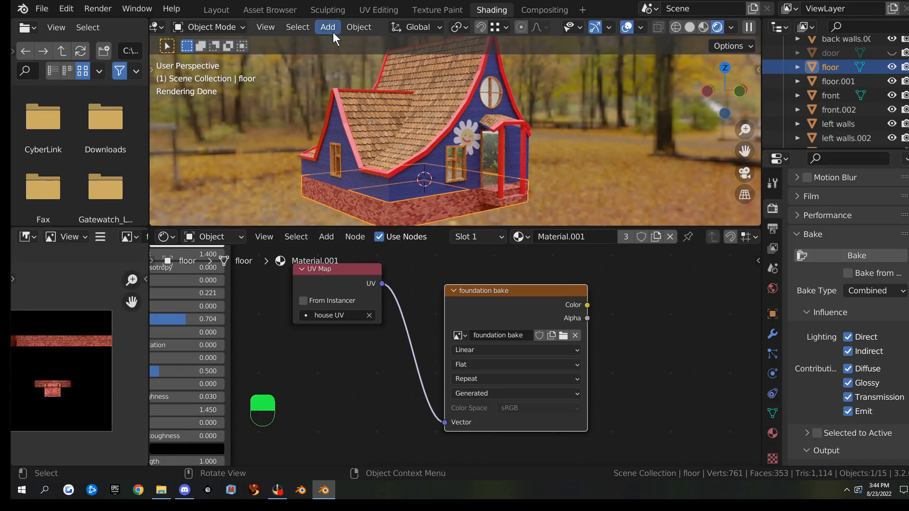
In UV Editing, select all of the floor and unwrap its UVs again
{"action": "left_click", "coordinate": [388, 9]}
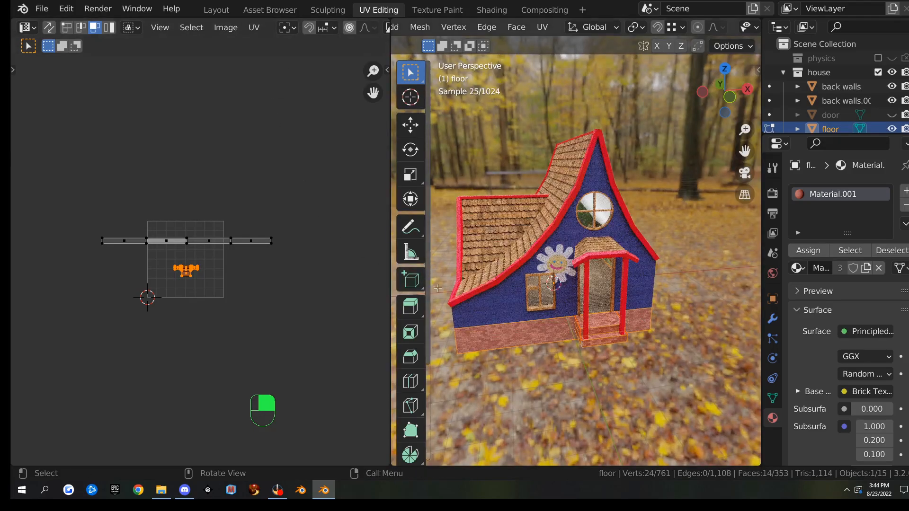
{"action": "mouse_move", "coordinate": [605, 337]}
{"action": "middle_mouse_down"}
{"action": "mouse_move", "coordinate": [587, 333]}
{"action": "mouse_move", "coordinate": [621, 330]}
{"action": "middle_mouse_up"}
{"action": "key", "text": "a"}
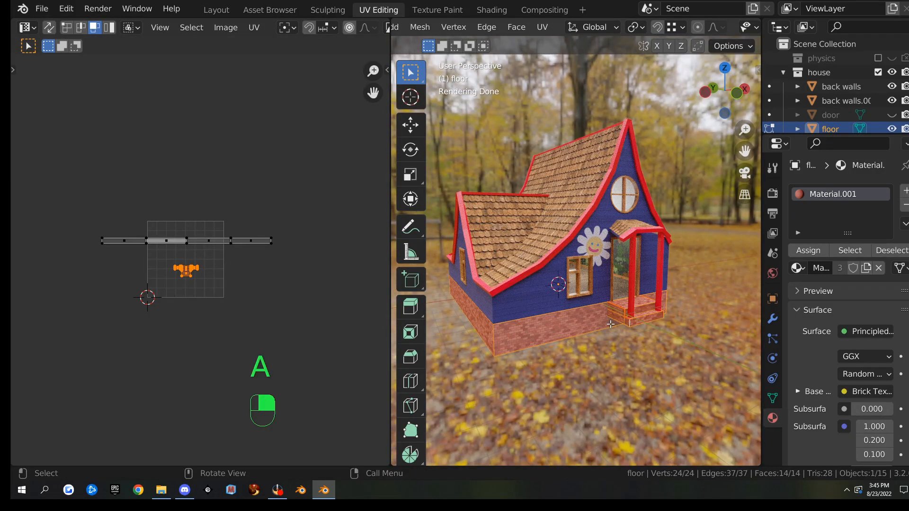
{"action": "key", "text": "u"}
{"action": "left_click", "coordinate": [589, 276]}
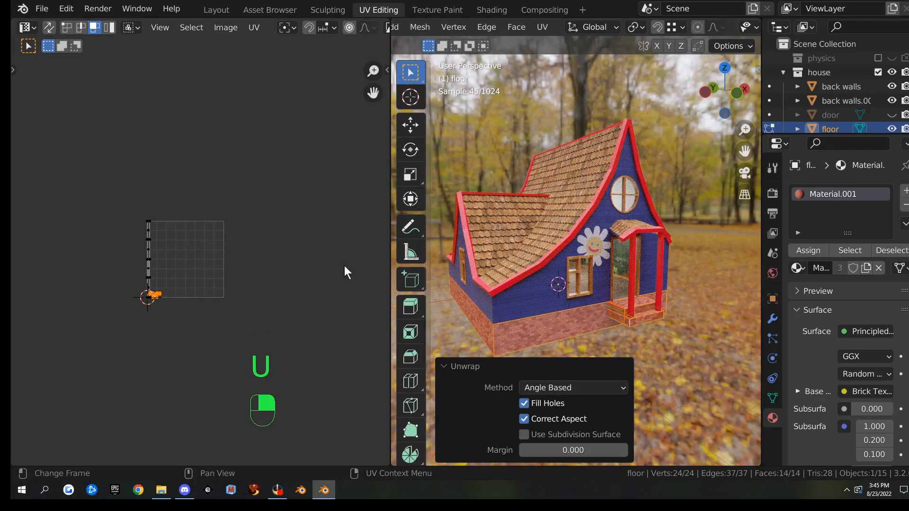
{"action": "scroll", "coordinate": [253, 279], "scroll_direction": "up", "scroll_amount": 3}
{"action": "scroll", "coordinate": [127, 275], "scroll_direction": "up", "scroll_amount": 1}
{"action": "middle_click_drag", "start_coordinate": [135, 286], "coordinate": [233, 251], "text": "shift"}
{"action": "scroll", "coordinate": [192, 239], "scroll_direction": "up", "scroll_amount": 6}
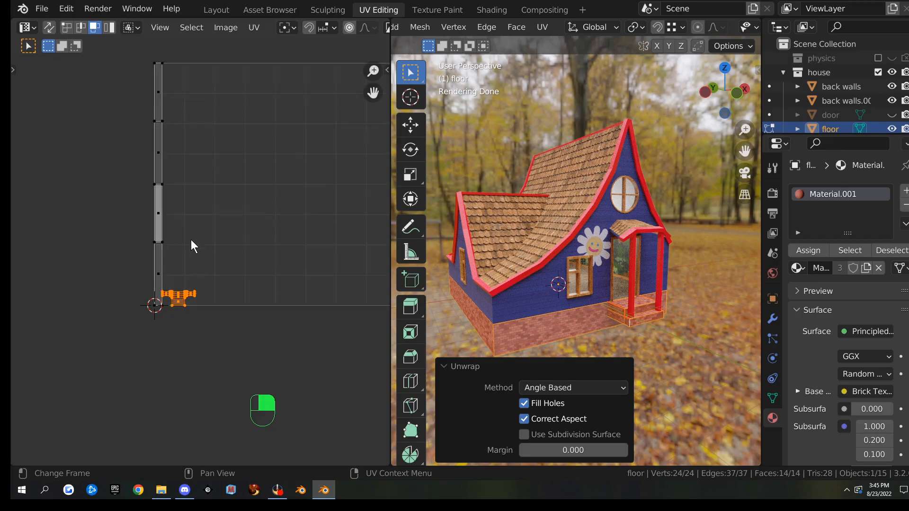
{"action": "scroll", "coordinate": [192, 240], "scroll_direction": "up", "scroll_amount": 1}
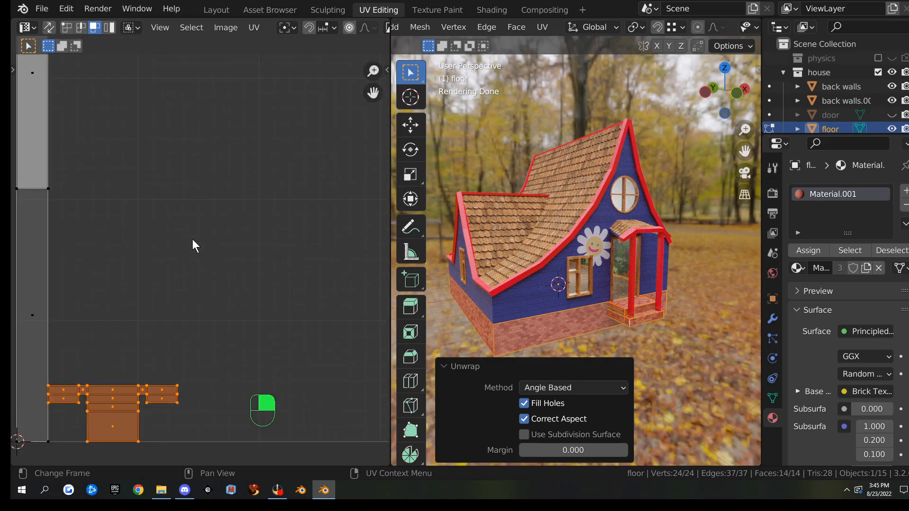
{"action": "scroll", "coordinate": [192, 239], "scroll_direction": "down", "scroll_amount": 3}
{"action": "scroll", "coordinate": [192, 239], "scroll_direction": "down", "scroll_amount": 3}
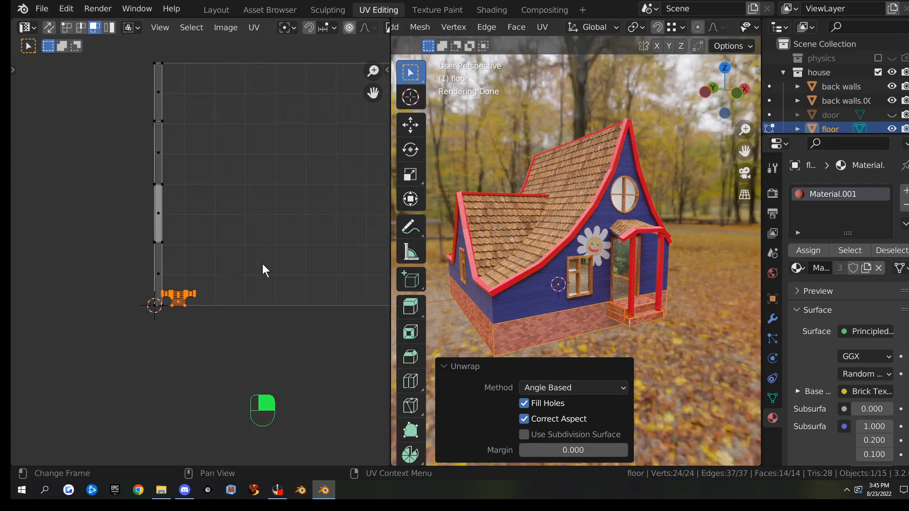
Rotate the long foundation strip 90° and move it to the top of the UV square
{"action": "left_click", "coordinate": [161, 208]}
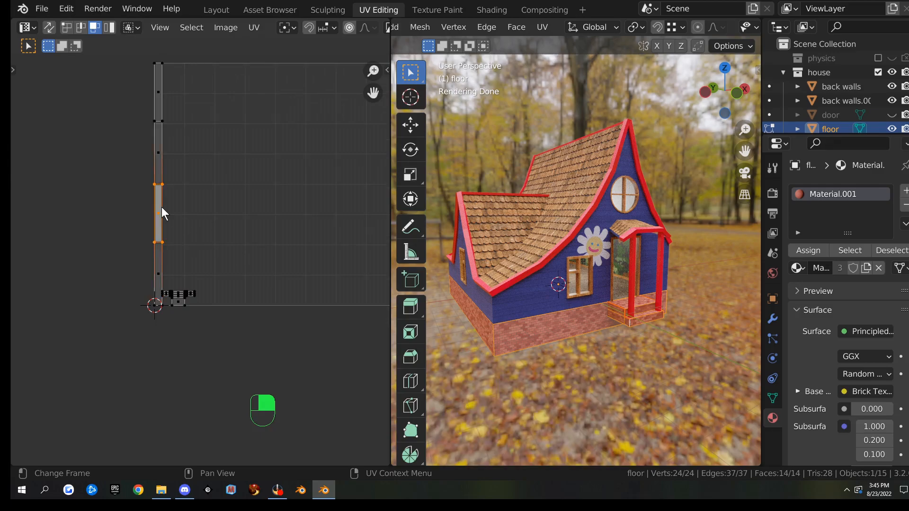
{"action": "key", "text": "l"}
{"action": "scroll", "coordinate": [274, 220], "scroll_direction": "down", "scroll_amount": 2}
{"action": "type", "text": "r90"}
{"action": "key", "text": "Return"}
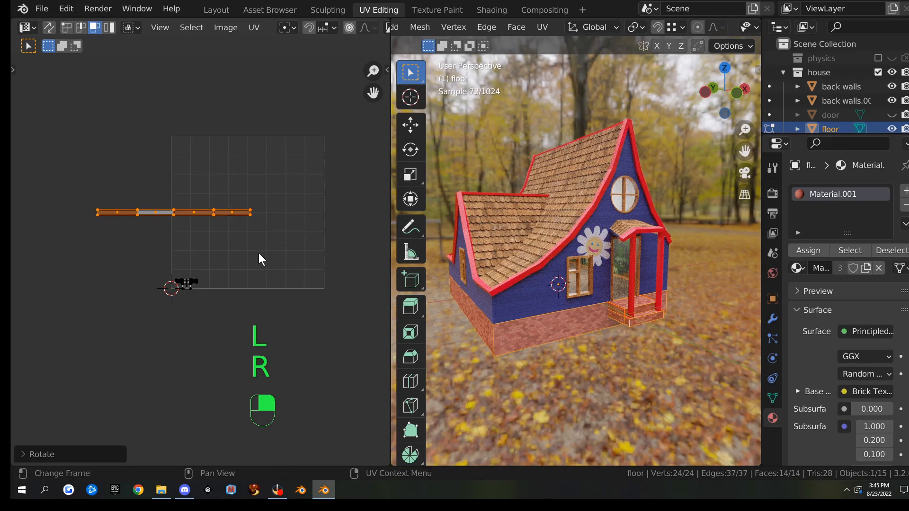
{"action": "key", "text": "g"}
{"action": "left_click", "coordinate": [327, 205]}
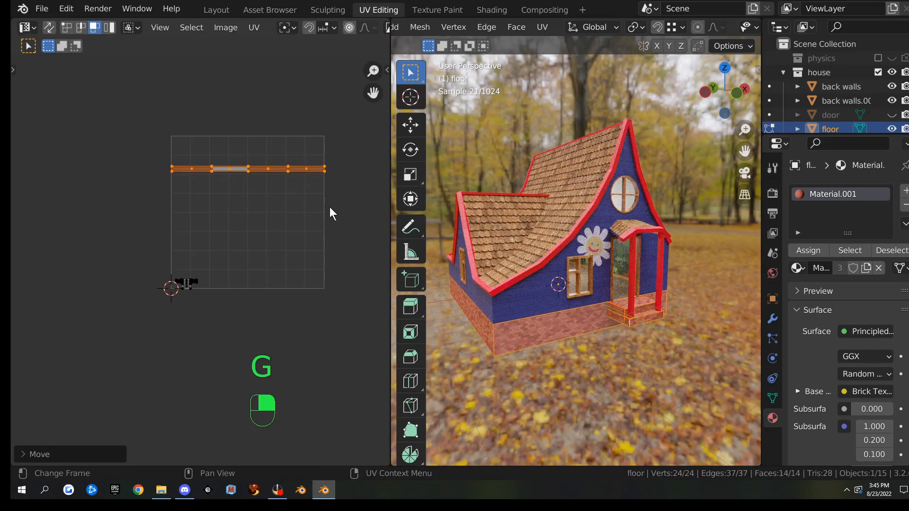
Move the small island near the origin inside the UV grid
{"action": "left_click", "coordinate": [187, 283]}
{"action": "key", "text": "g"}
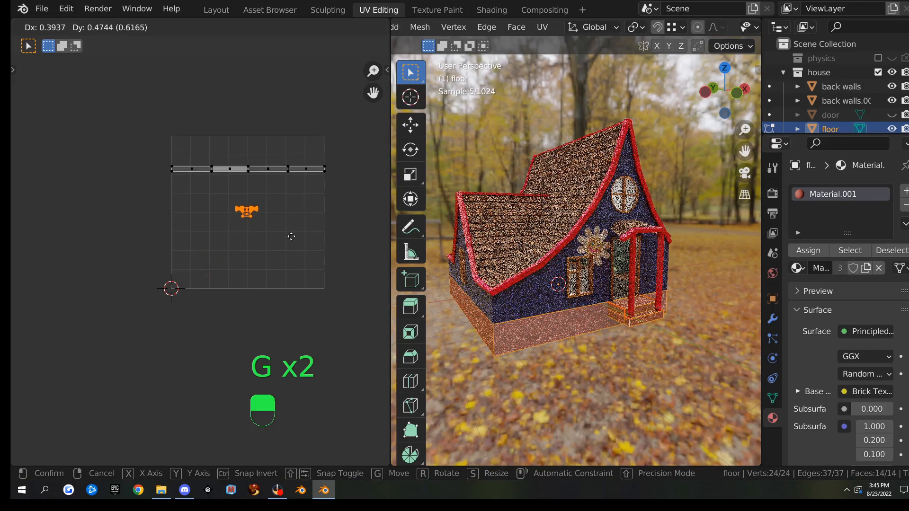
{"action": "left_click", "coordinate": [218, 194]}
Stretch the horizontal strip vertically, then nudge it and shrink it slightly to fit
{"action": "left_click_drag", "start_coordinate": [160, 157], "coordinate": [351, 198]}
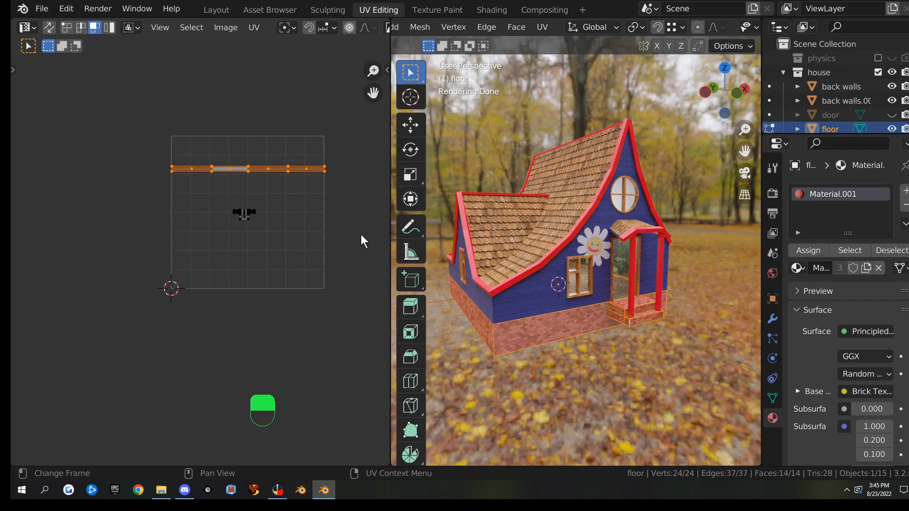
{"action": "key", "text": "s"}
{"action": "key", "text": "y"}
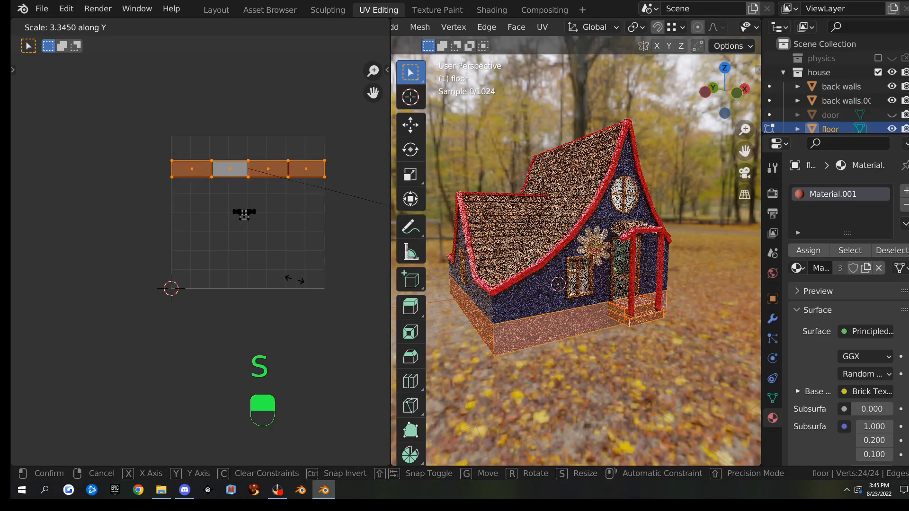
{"action": "left_click", "coordinate": [317, 274]}
{"action": "scroll", "coordinate": [288, 182], "scroll_direction": "up", "scroll_amount": 3}
{"action": "middle_click_drag", "start_coordinate": [288, 181], "coordinate": [210, 240]}
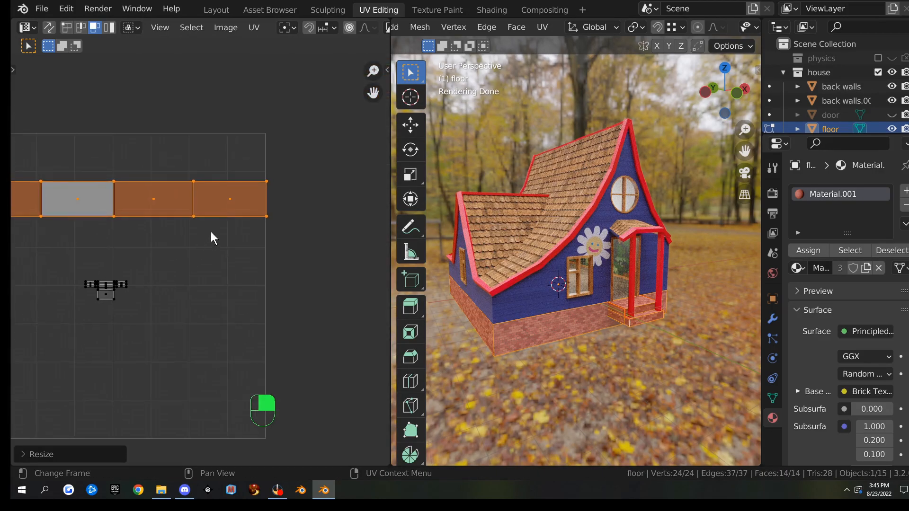
{"action": "left_click", "coordinate": [254, 28]}
{"action": "key", "text": "g"}
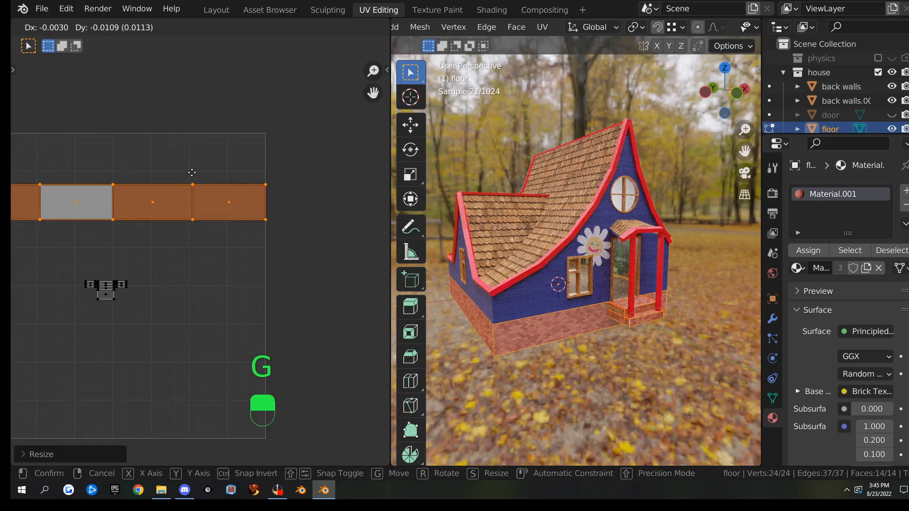
{"action": "left_click", "coordinate": [193, 173]}
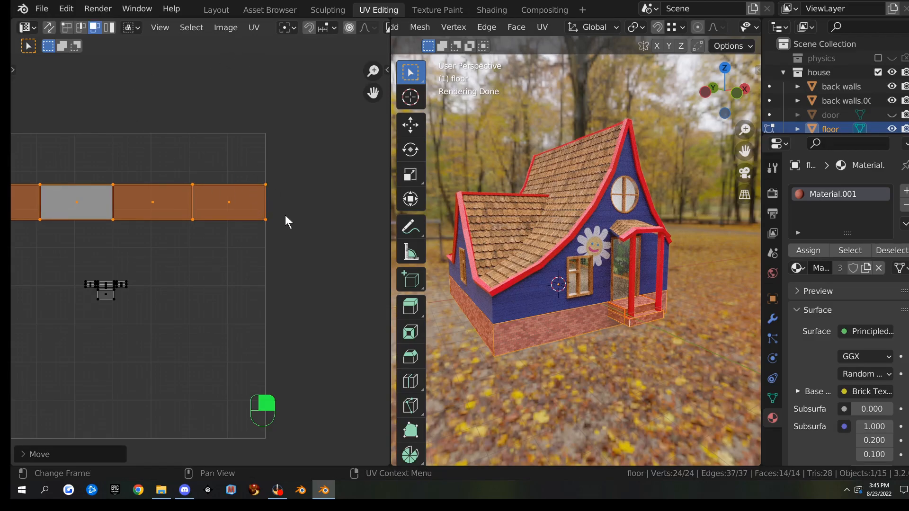
{"action": "key", "text": "s"}
{"action": "left_click", "coordinate": [296, 266]}
Scale up the small porch-step island about 2.6 times below the strips
{"action": "scroll", "coordinate": [217, 232], "scroll_direction": "down", "scroll_amount": 3}
{"action": "scroll", "coordinate": [112, 268], "scroll_direction": "up", "scroll_amount": 3}
{"action": "left_click_drag", "start_coordinate": [81, 260], "coordinate": [164, 329]}
{"action": "key", "text": "s"}
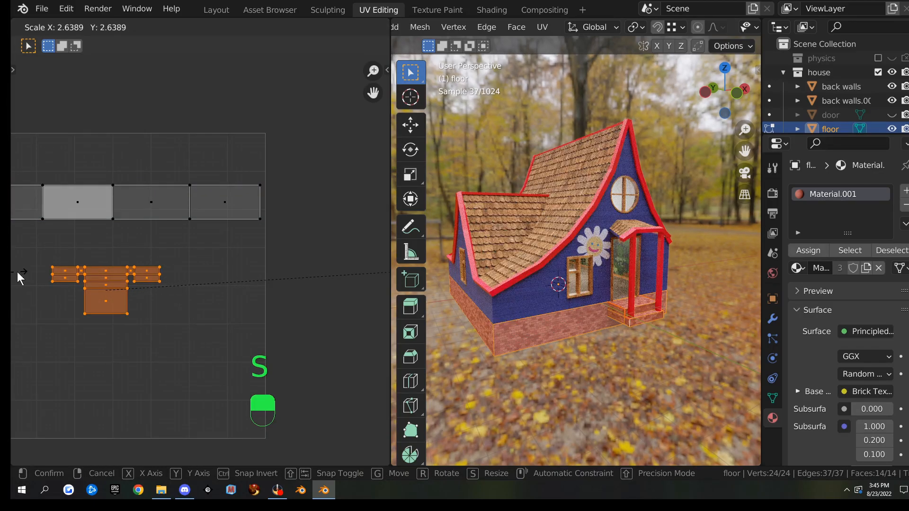
{"action": "left_click", "coordinate": [294, 280]}
{"action": "scroll", "coordinate": [139, 274], "scroll_direction": "down", "scroll_amount": 2}
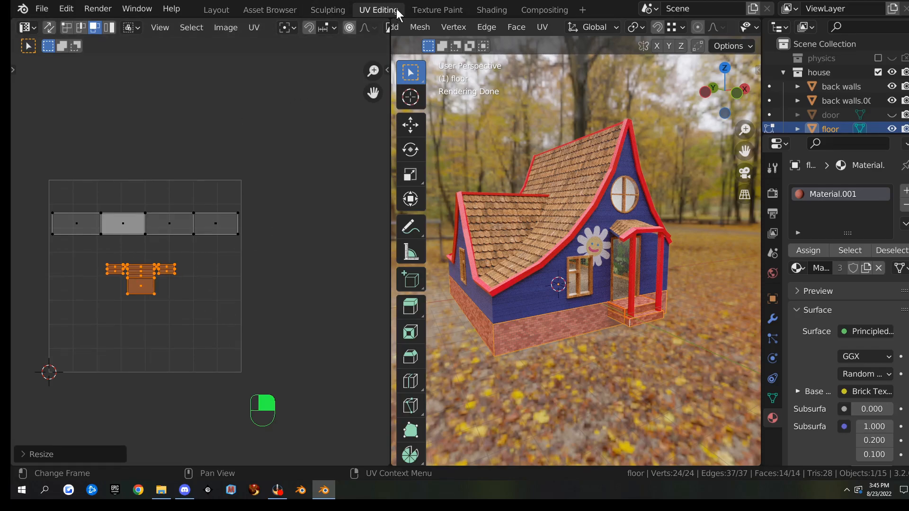
Rebake the foundation bake image from Render Properties in the Shading workspace
{"action": "left_click", "coordinate": [494, 10]}
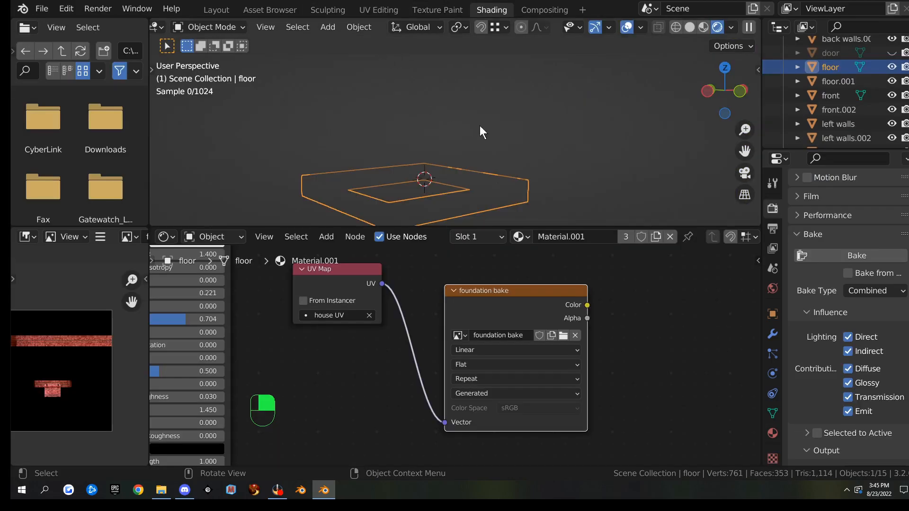
{"action": "left_click", "coordinate": [826, 254]}
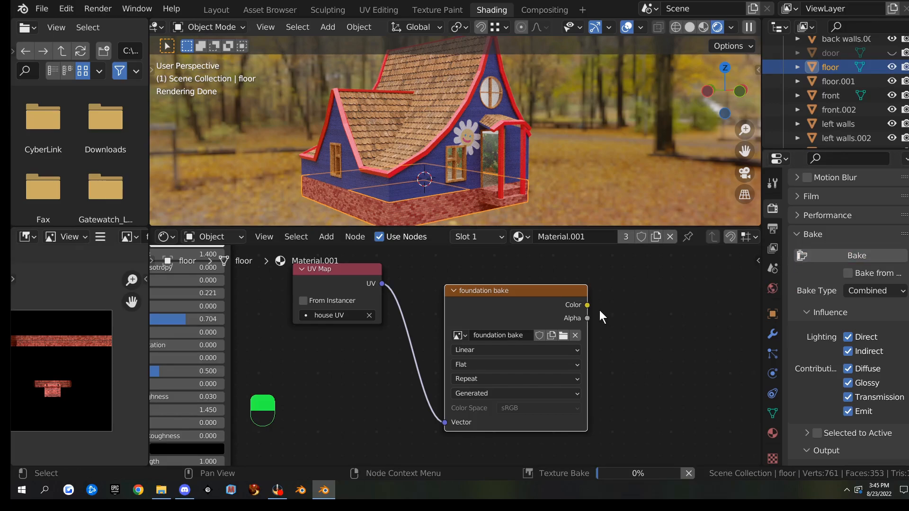
{"action": "scroll", "coordinate": [117, 353], "scroll_direction": "down", "scroll_amount": 1}
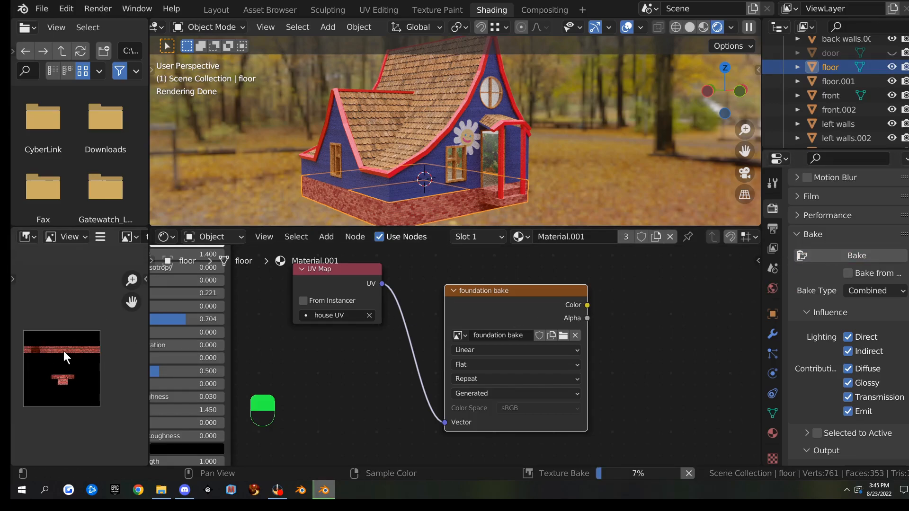
Inspect the rebaked foundation image in a full-window image view
{"action": "key", "text": "ctrl+space"}
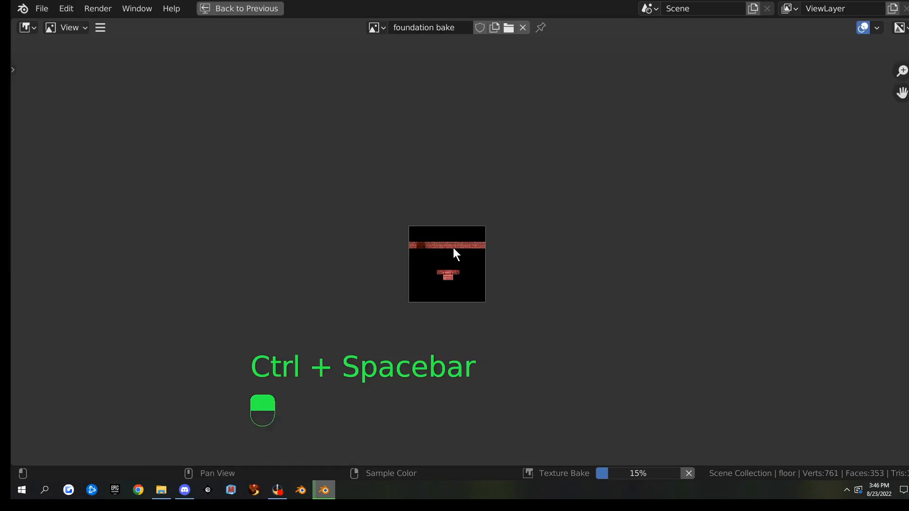
{"action": "scroll", "coordinate": [455, 251], "scroll_direction": "up", "scroll_amount": 7}
{"action": "scroll", "coordinate": [604, 187], "scroll_direction": "up", "scroll_amount": 2}
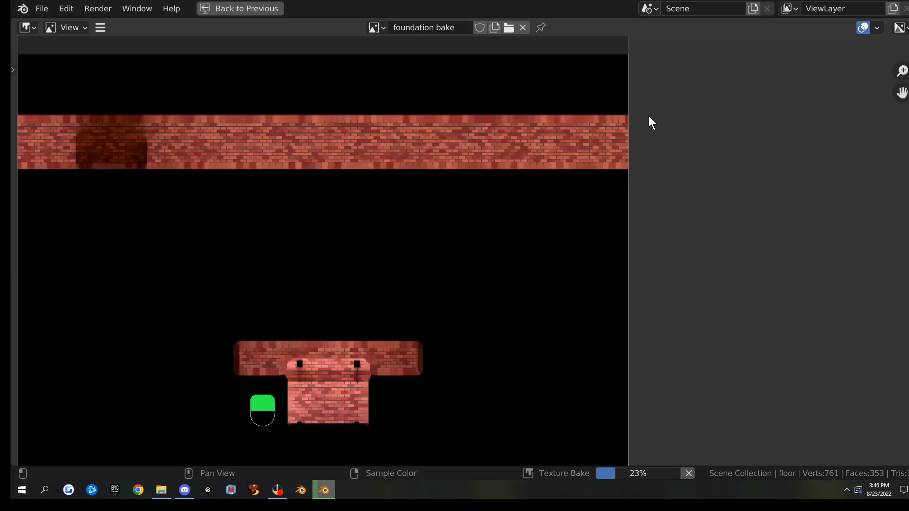
{"action": "scroll", "coordinate": [519, 209], "scroll_direction": "down", "scroll_amount": 3}
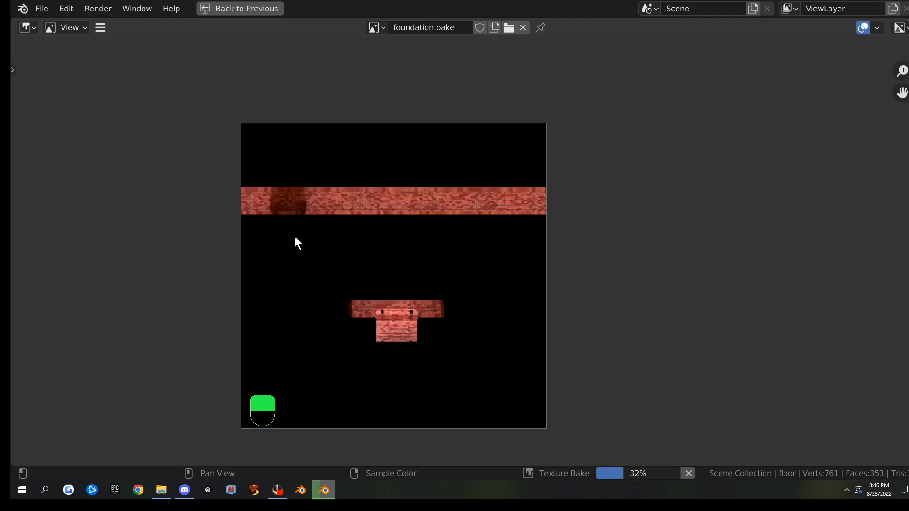
{"action": "key", "text": "ctrl+space"}
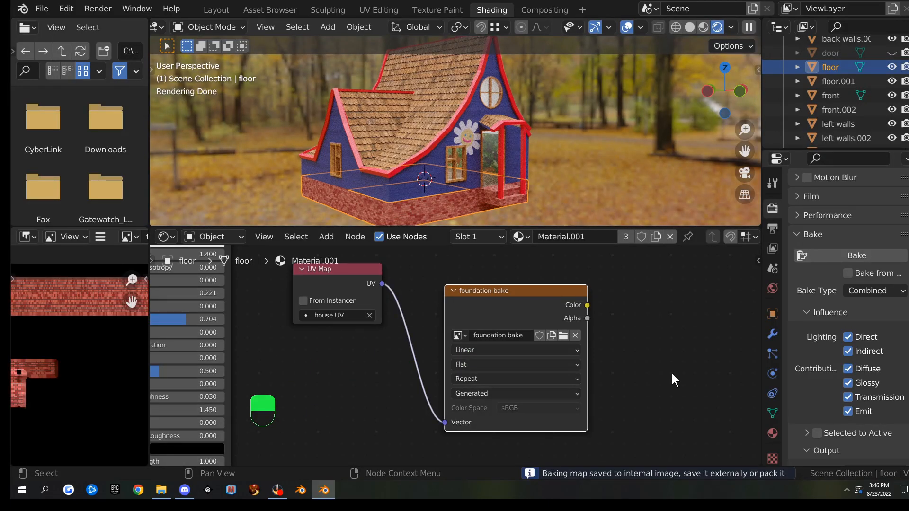
{"action": "scroll", "coordinate": [104, 331], "scroll_direction": "down", "scroll_amount": 2}
{"action": "key", "text": "ctrl+space"}
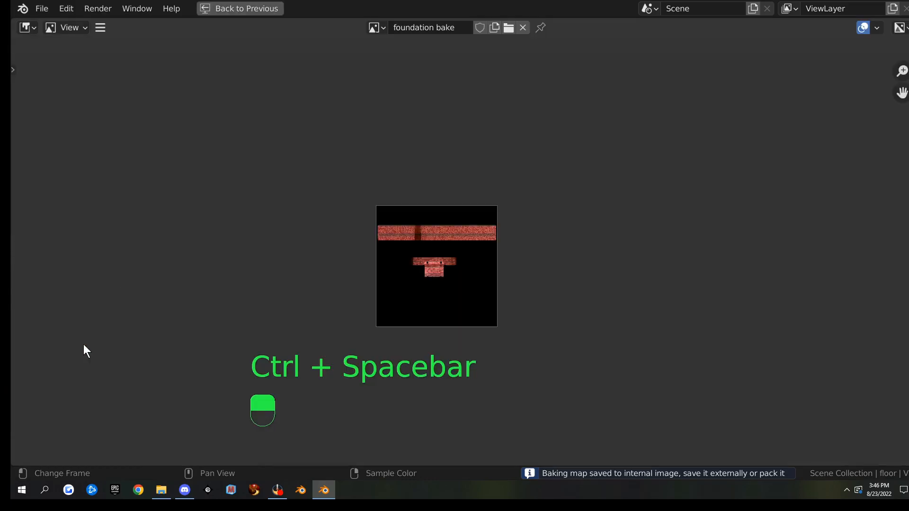
{"action": "scroll", "coordinate": [400, 304], "scroll_direction": "up", "scroll_amount": 7}
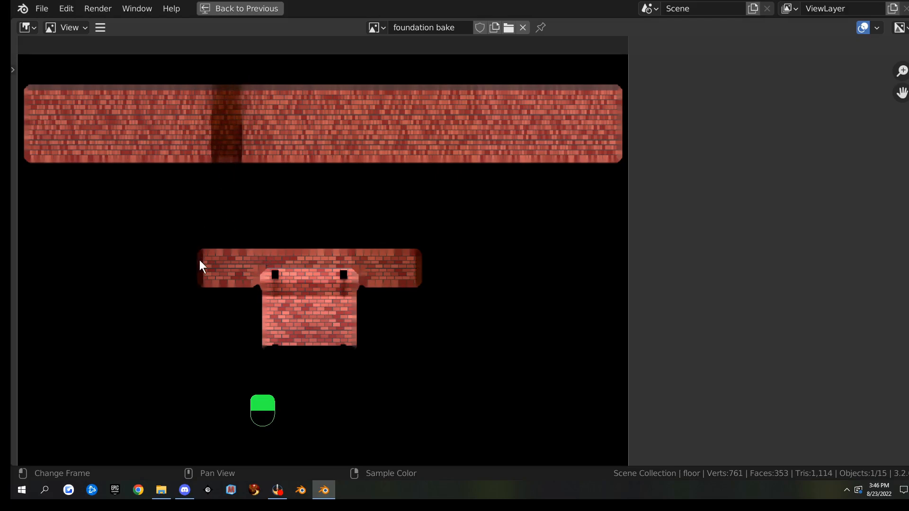
{"action": "key", "text": "ctrl+space"}
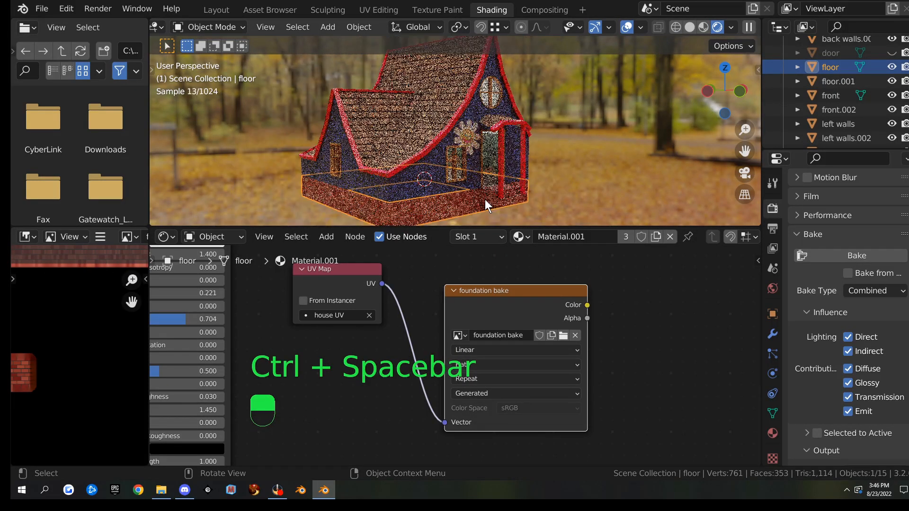
Orbit the viewport to face the house's front
{"action": "middle_click_drag", "start_coordinate": [487, 198], "coordinate": [505, 214]}
{"action": "key", "text": "ctrl+space"}
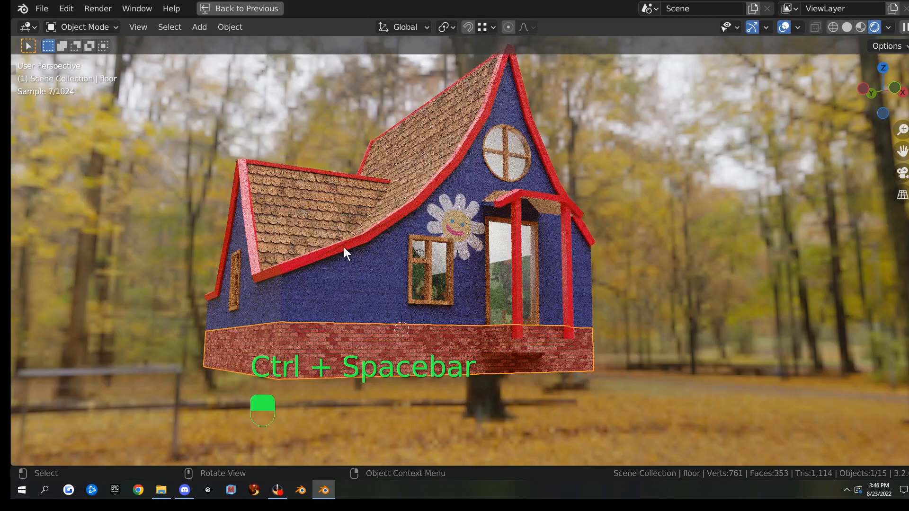
{"action": "key", "text": "ctrl+space"}
{"action": "mouse_move", "coordinate": [158, 211]}
{"action": "middle_mouse_down"}
{"action": "mouse_move", "coordinate": [317, 181]}
{"action": "mouse_move", "coordinate": [399, 209]}
{"action": "middle_mouse_up"}
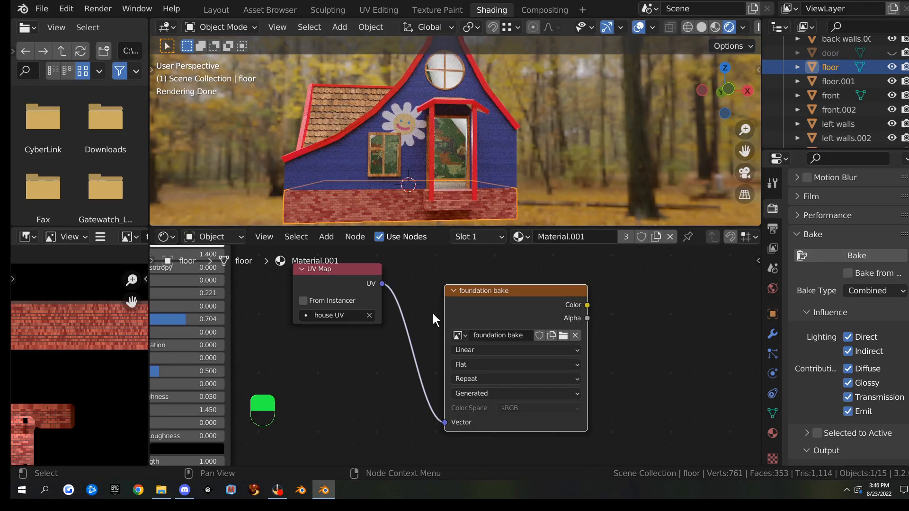
Save the baked image as 'foundation bake.png' in PNG format in the building folder
{"action": "left_click", "coordinate": [104, 236]}
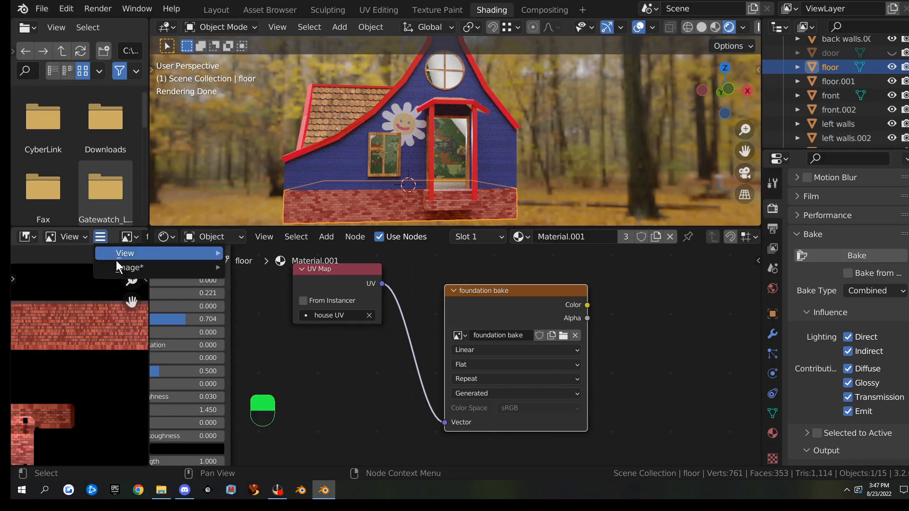
{"action": "mouse_move", "coordinate": [120, 268]}
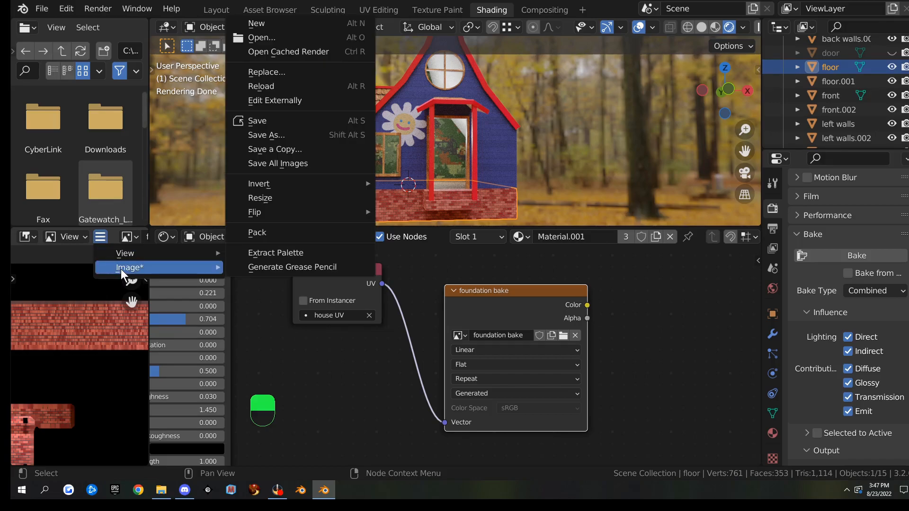
{"action": "left_click", "coordinate": [284, 136]}
{"action": "double_click", "coordinate": [442, 155]}
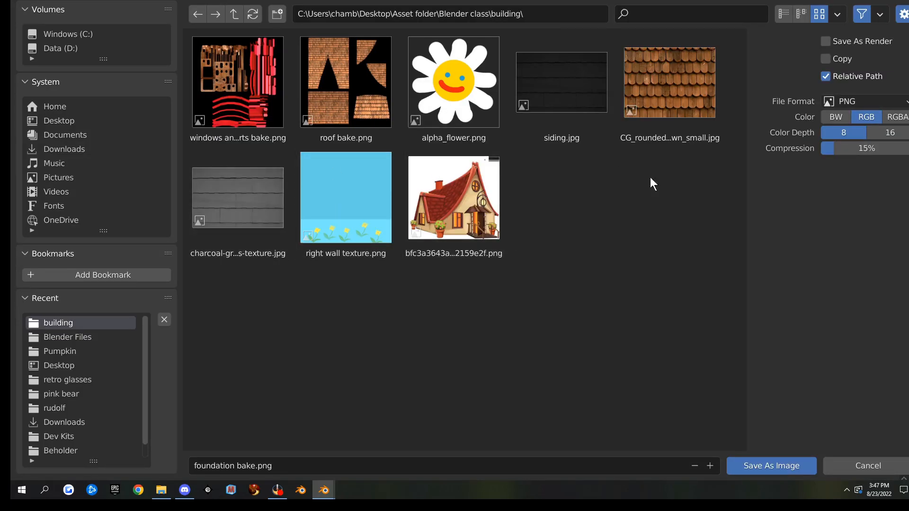
{"action": "left_click", "coordinate": [777, 463]}
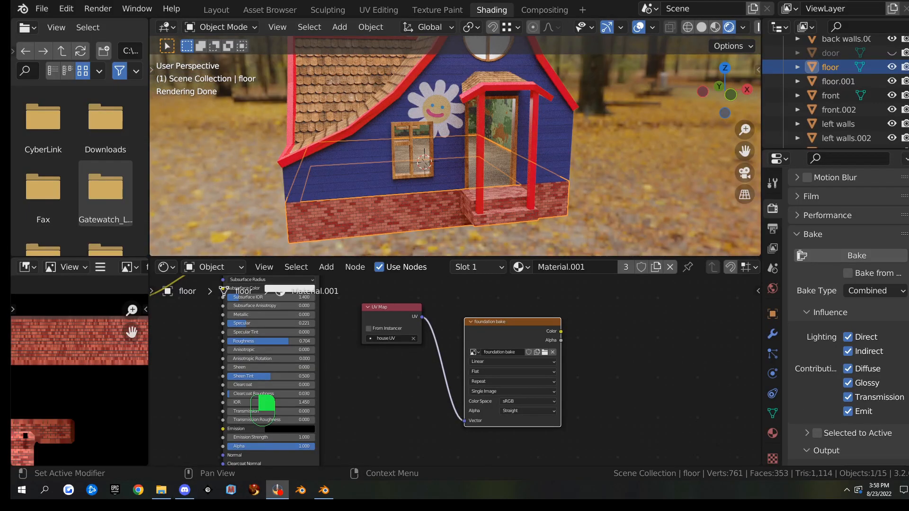
Select the blue front wall and the light-blue right wall, finishing with the right wall active
{"action": "middle_click_drag", "start_coordinate": [329, 135], "coordinate": [383, 148]}
{"action": "left_click", "coordinate": [501, 127]}
{"action": "middle_click_drag", "start_coordinate": [596, 164], "coordinate": [522, 158]}
{"action": "left_click", "coordinate": [480, 140]}
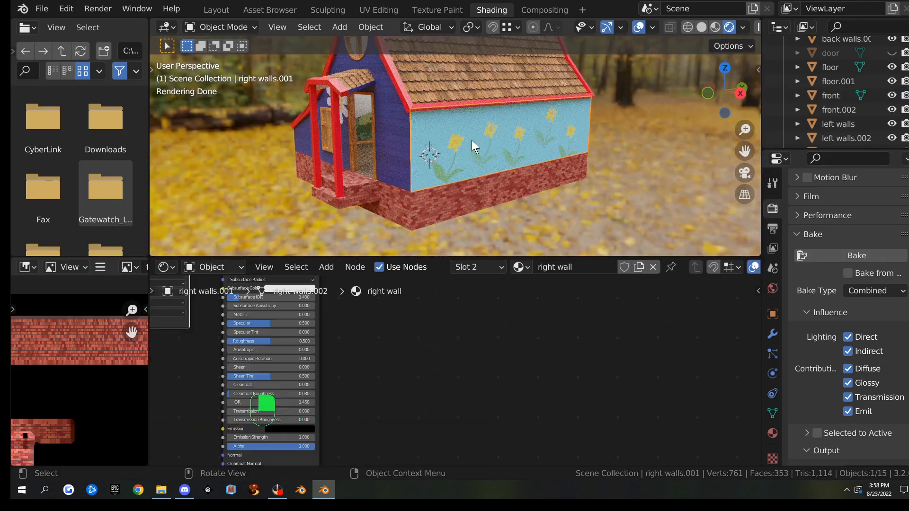
{"action": "left_click", "coordinate": [396, 134], "text": "shift"}
{"action": "middle_click_drag", "start_coordinate": [504, 190], "coordinate": [527, 180]}
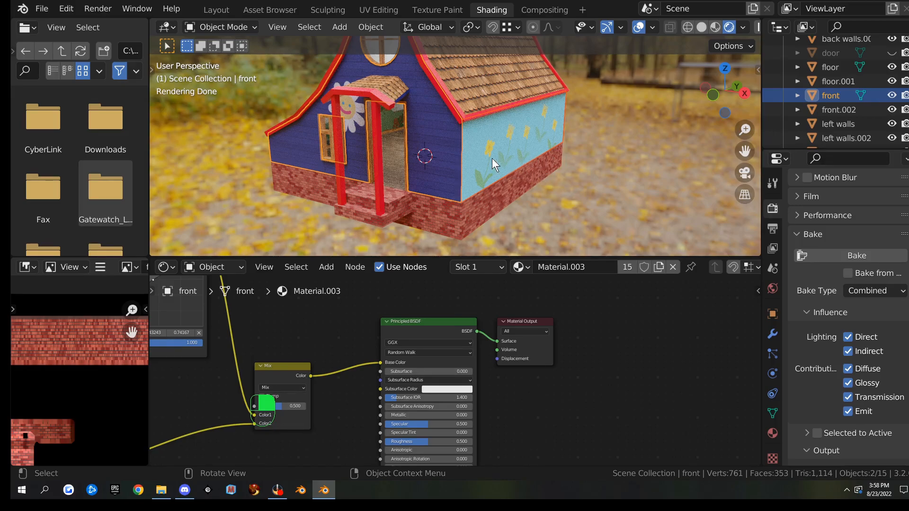
{"action": "middle_click_drag", "start_coordinate": [511, 149], "coordinate": [410, 167]}
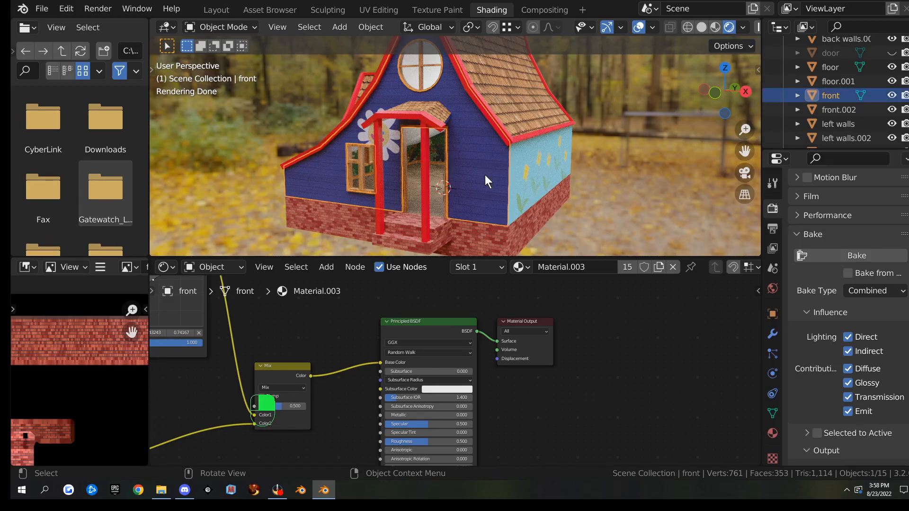
{"action": "left_click", "coordinate": [539, 172], "text": "shift"}
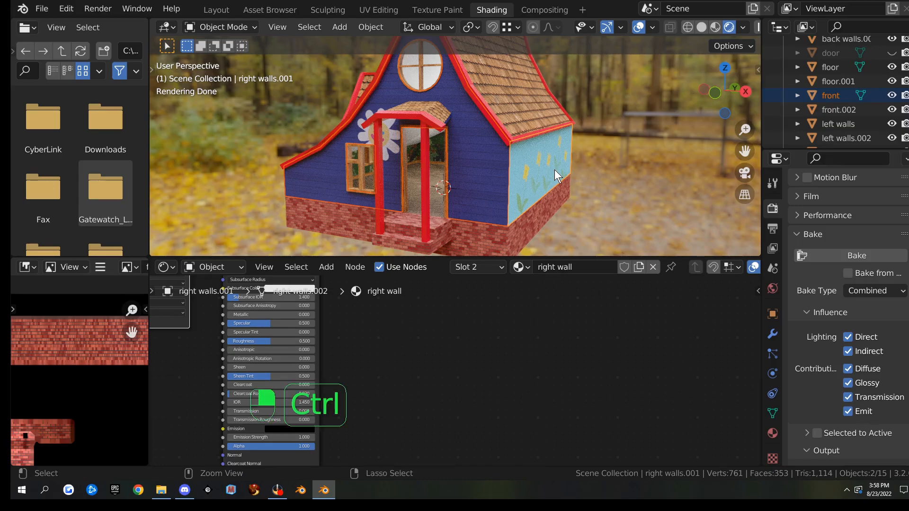
Join the front wall into the right wall object with Ctrl+J
{"action": "key", "text": "ctrl+j"}
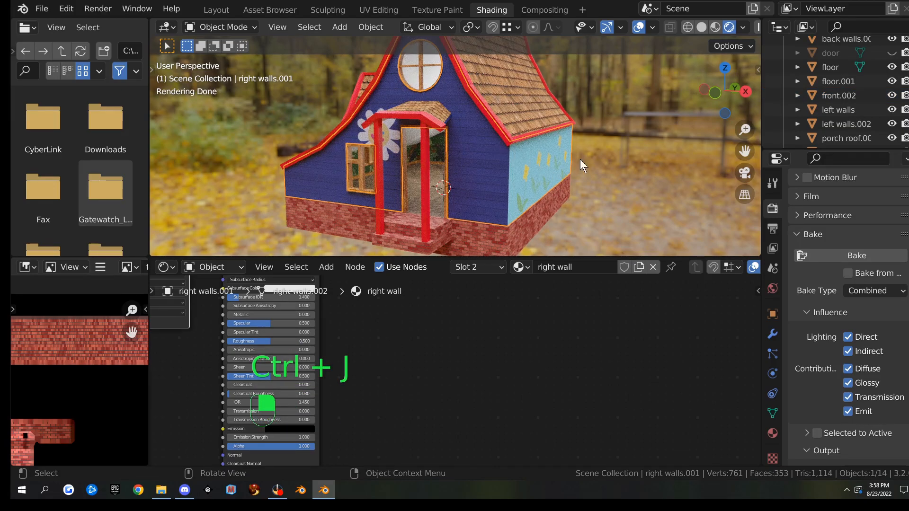
{"action": "left_click", "coordinate": [772, 432]}
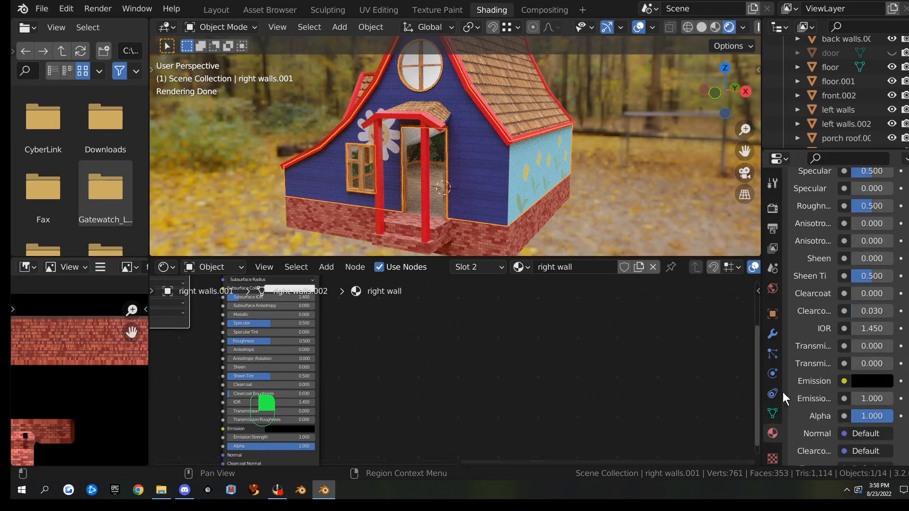
{"action": "scroll", "coordinate": [839, 328], "scroll_direction": "up", "scroll_amount": 10}
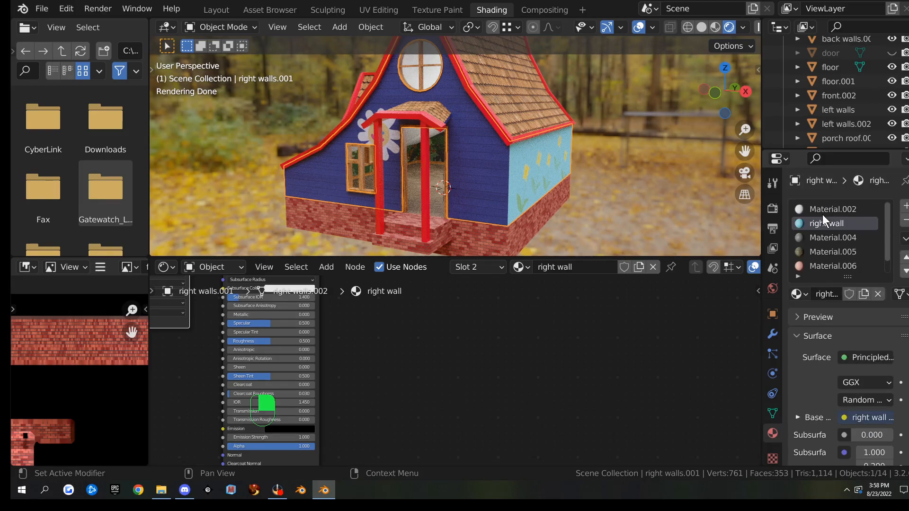
{"action": "scroll", "coordinate": [834, 232], "scroll_direction": "down", "scroll_amount": 1}
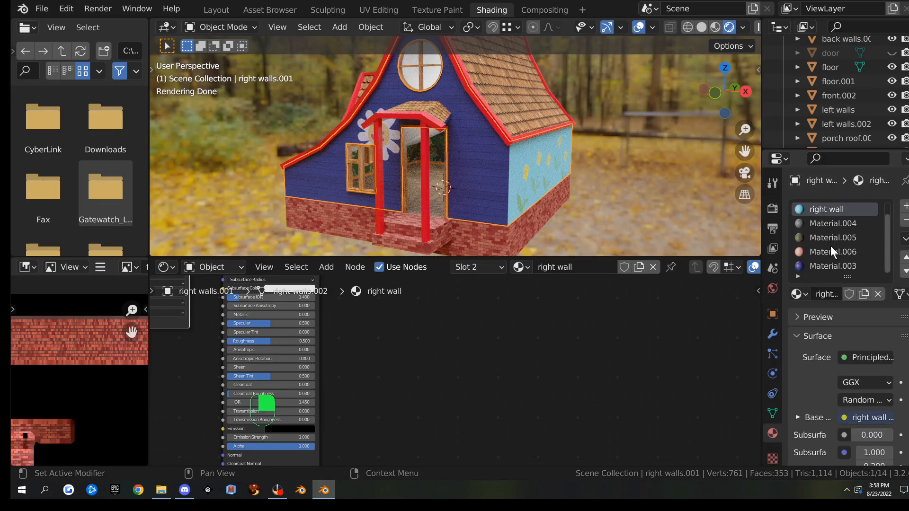
Remove the Material.006, Material.004, Material.005 and Material.002 slots, keeping right wall and Material.003
{"action": "left_click", "coordinate": [828, 251]}
{"action": "left_click", "coordinate": [905, 220]}
{"action": "left_click", "coordinate": [826, 223]}
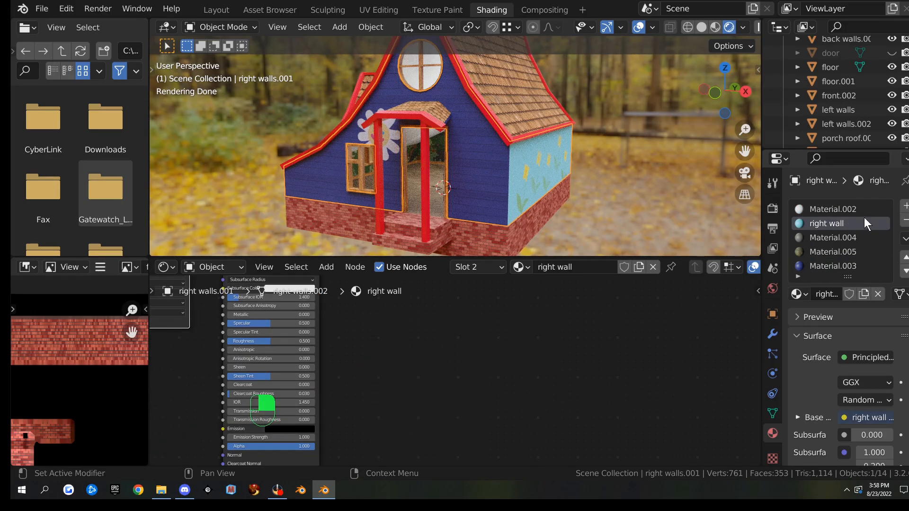
{"action": "left_click", "coordinate": [830, 234]}
{"action": "left_click", "coordinate": [906, 221]}
{"action": "left_click", "coordinate": [905, 220]}
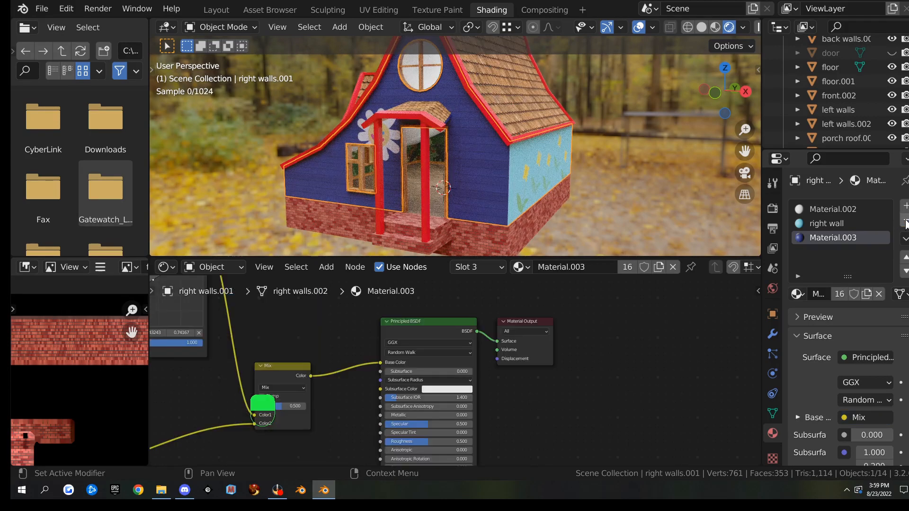
{"action": "left_click", "coordinate": [822, 209]}
{"action": "left_click", "coordinate": [906, 221]}
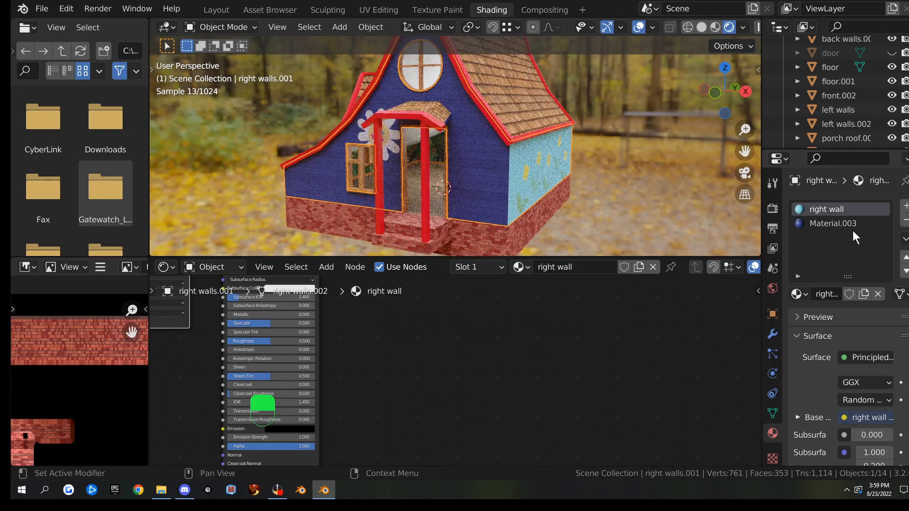
{"action": "left_click", "coordinate": [832, 223]}
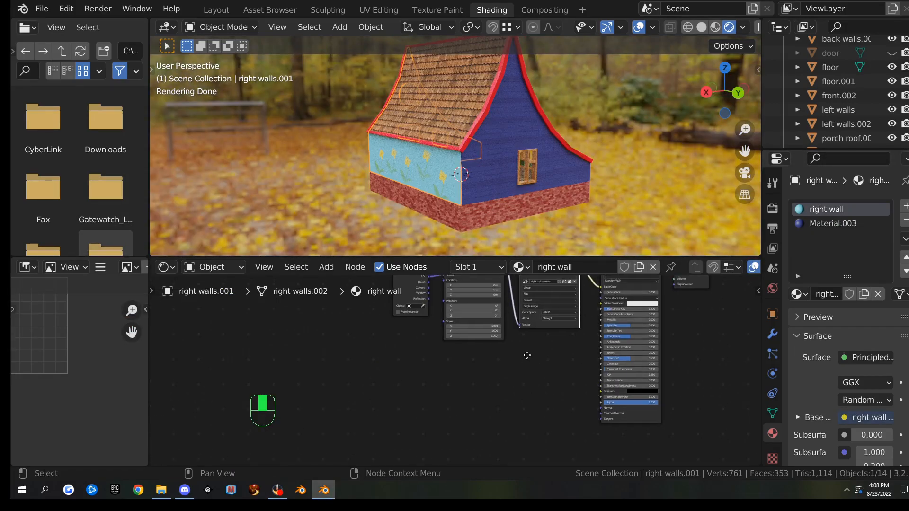
Show Material.003's node tree with its Texture Coordinate and Mapping nodes in view
{"action": "middle_click_drag", "start_coordinate": [448, 396], "coordinate": [397, 399]}
{"action": "left_click", "coordinate": [810, 225]}
{"action": "middle_click_drag", "start_coordinate": [284, 300], "coordinate": [413, 277]}
{"action": "scroll", "coordinate": [344, 361], "scroll_direction": "up", "scroll_amount": 3}
{"action": "scroll", "coordinate": [345, 361], "scroll_direction": "up", "scroll_amount": 3}
{"action": "middle_click_drag", "start_coordinate": [279, 327], "coordinate": [397, 352]}
{"action": "scroll", "coordinate": [386, 383], "scroll_direction": "up", "scroll_amount": 2}
{"action": "scroll", "coordinate": [396, 389], "scroll_direction": "down", "scroll_amount": 2}
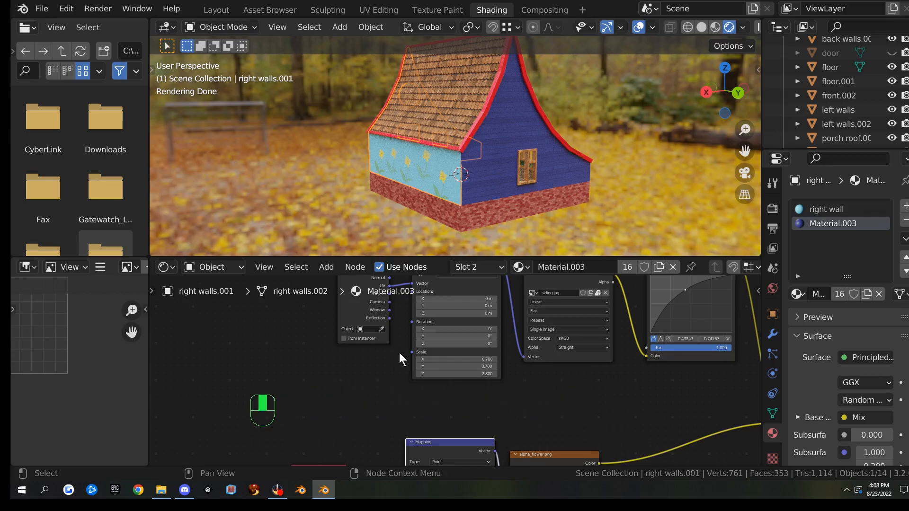
{"action": "key", "text": "ctrl+space"}
{"action": "scroll", "coordinate": [364, 382], "scroll_direction": "up", "scroll_amount": 1}
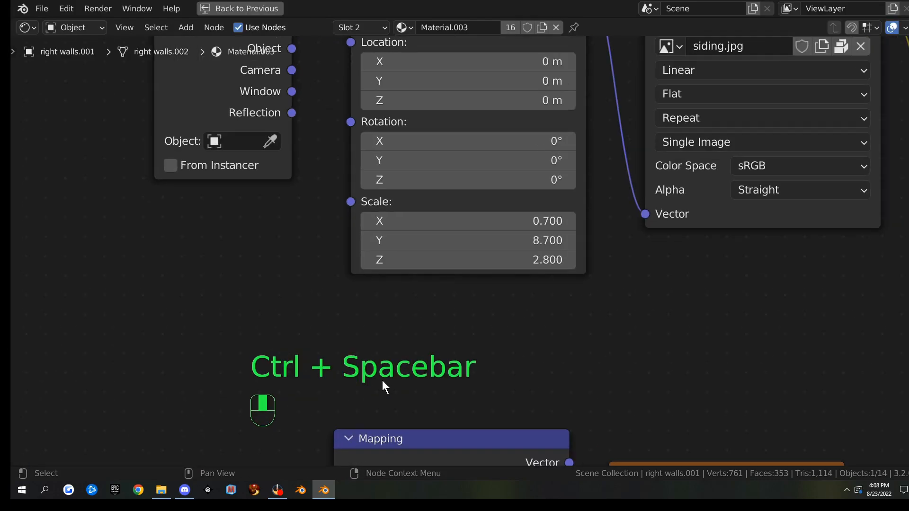
{"action": "scroll", "coordinate": [382, 380], "scroll_direction": "down", "scroll_amount": 4}
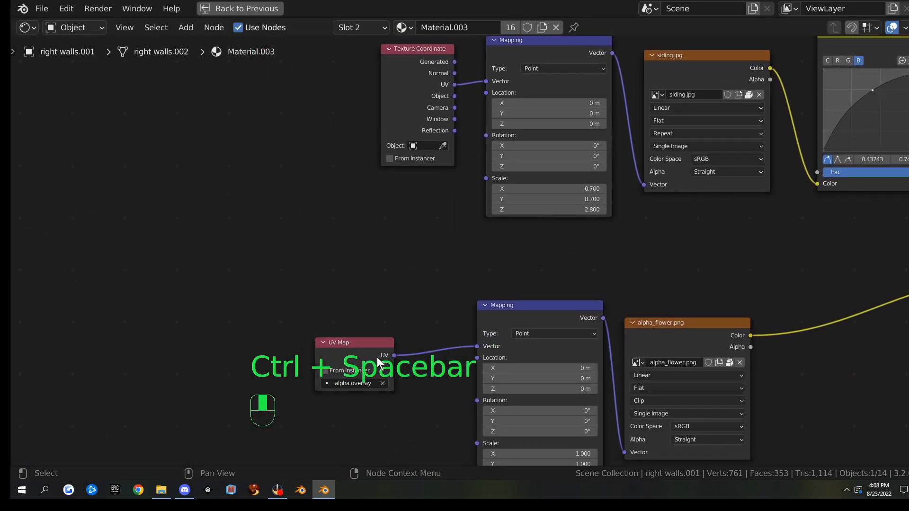
{"action": "middle_click_drag", "start_coordinate": [430, 282], "coordinate": [365, 229]}
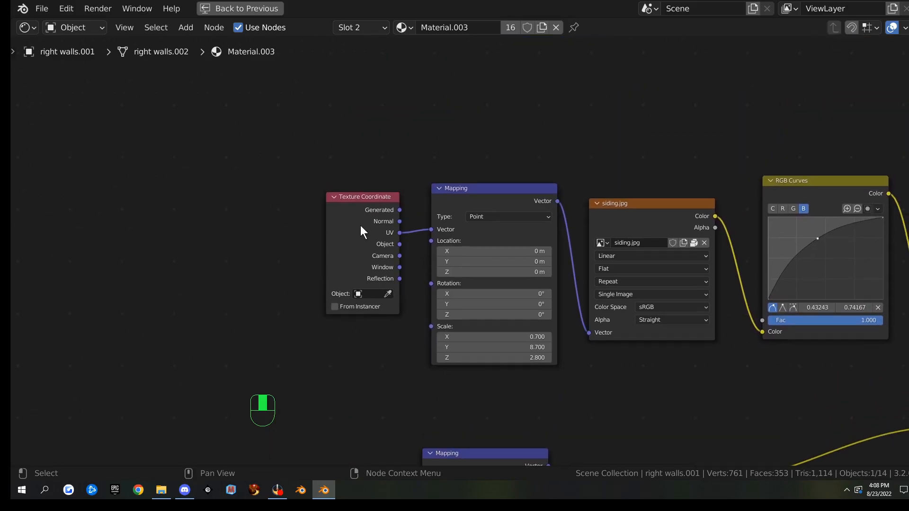
Replace the Texture Coordinate node with a UV Map node reading UVMap
{"action": "left_click", "coordinate": [373, 209]}
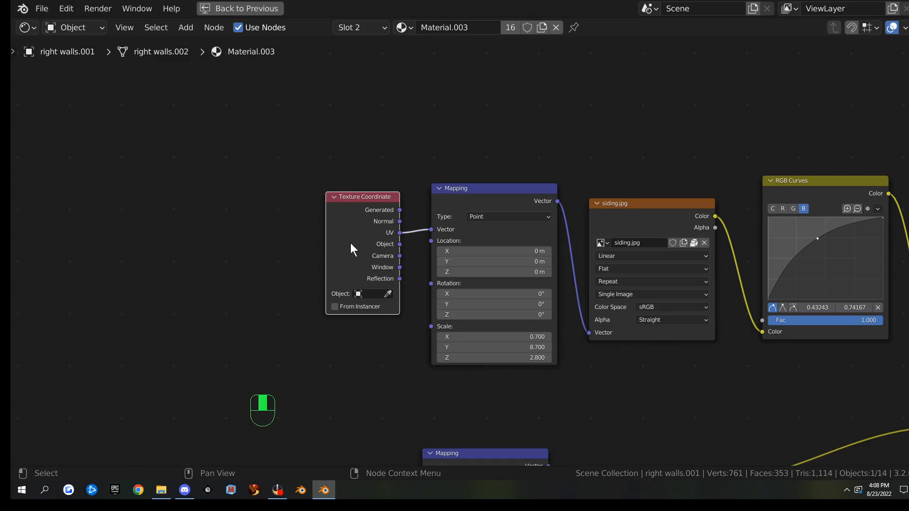
{"action": "key", "text": "shift+s"}
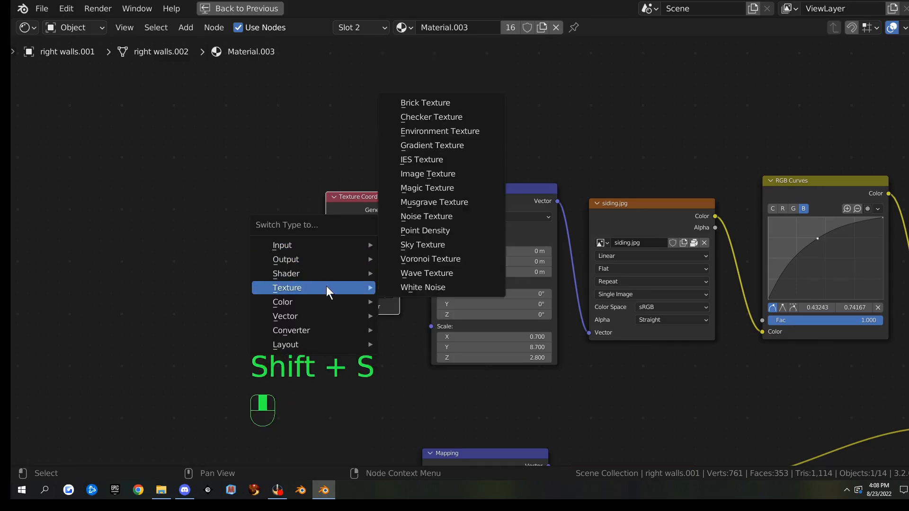
{"action": "mouse_move", "coordinate": [322, 248]}
{"action": "left_click", "coordinate": [426, 190]}
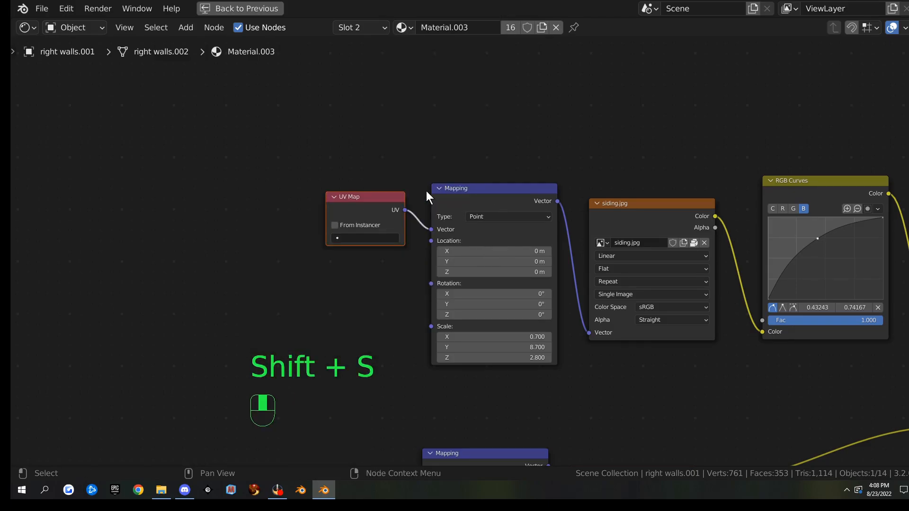
{"action": "left_click", "coordinate": [370, 237]}
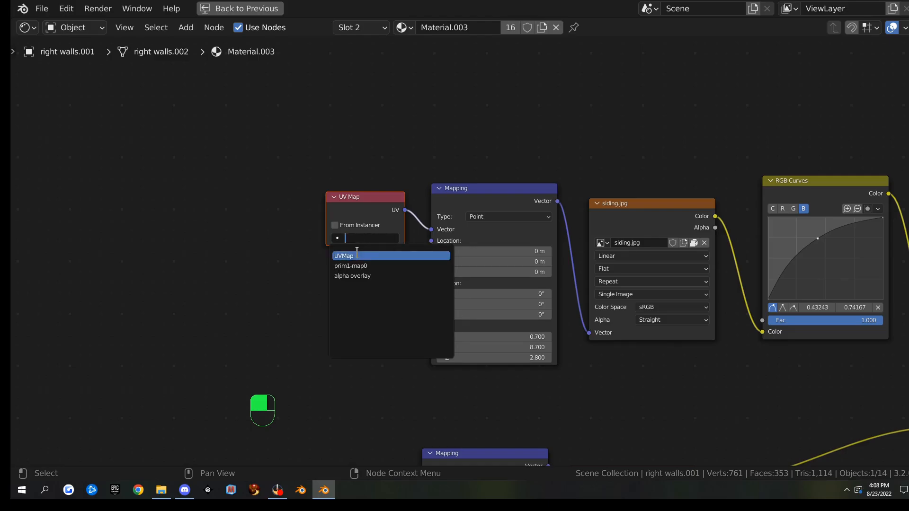
{"action": "left_click", "coordinate": [357, 252]}
Duplicate the UV Map node and place the copy right of Material Output
{"action": "scroll", "coordinate": [676, 348], "scroll_direction": "down", "scroll_amount": 2}
{"action": "middle_click_drag", "start_coordinate": [735, 349], "coordinate": [451, 340]}
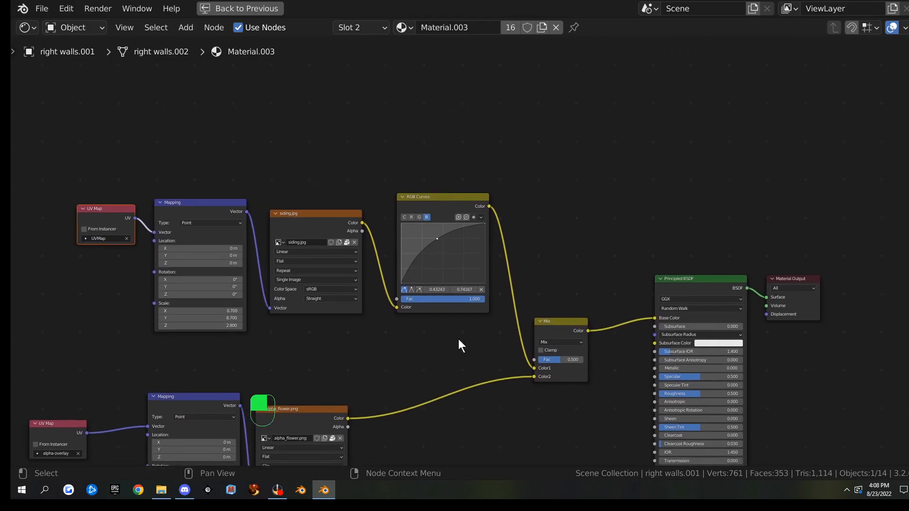
{"action": "scroll", "coordinate": [452, 336], "scroll_direction": "down", "scroll_amount": 2}
{"action": "key", "text": "shift+d"}
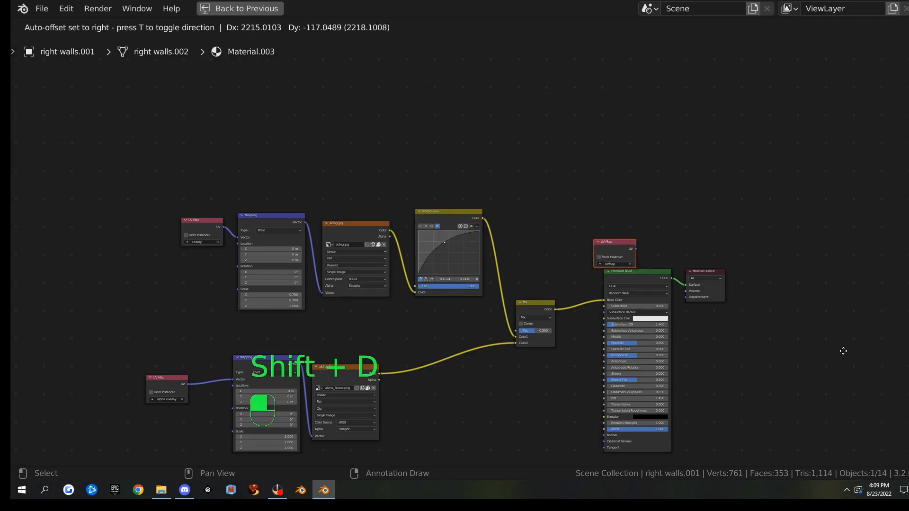
{"action": "left_click", "coordinate": [787, 375]}
{"action": "scroll", "coordinate": [693, 340], "scroll_direction": "up", "scroll_amount": 6}
{"action": "middle_click_drag", "start_coordinate": [732, 338], "coordinate": [487, 335]}
Add an Image Texture node and link the copied UV Map's output to its Vector
{"action": "key", "text": "q"}
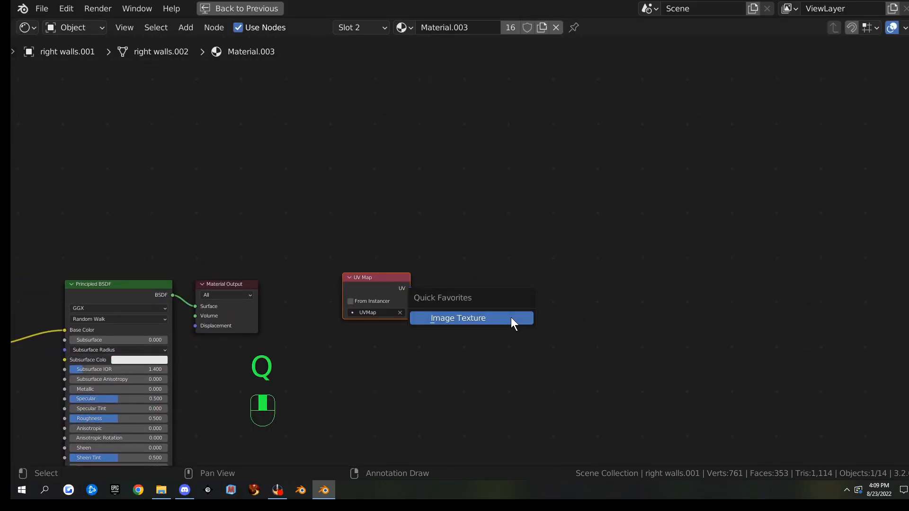
{"action": "left_click", "coordinate": [510, 317]}
{"action": "left_click", "coordinate": [508, 314]}
{"action": "left_click_drag", "start_coordinate": [410, 289], "coordinate": [459, 377]}
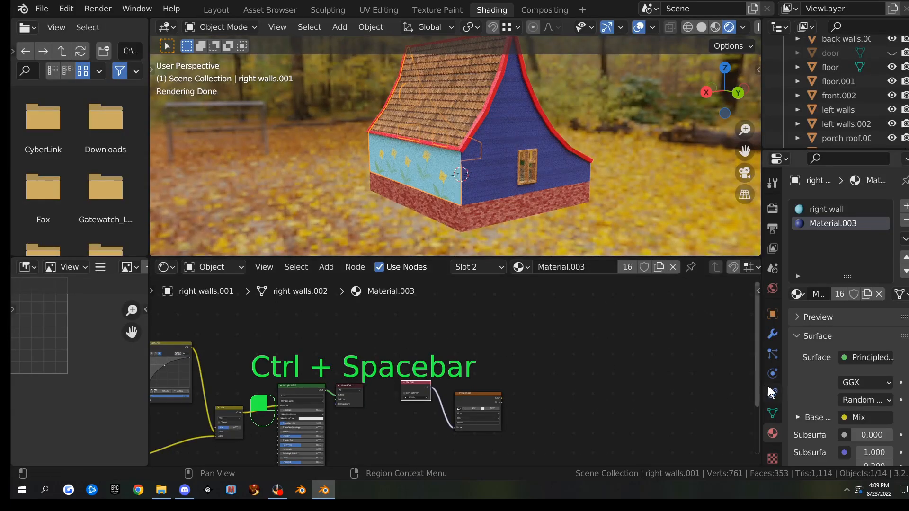
Delete the prim1-map0 UV map from the wall mesh's data settings
{"action": "left_click", "coordinate": [773, 413]}
{"action": "scroll", "coordinate": [799, 408], "scroll_direction": "down", "scroll_amount": 4}
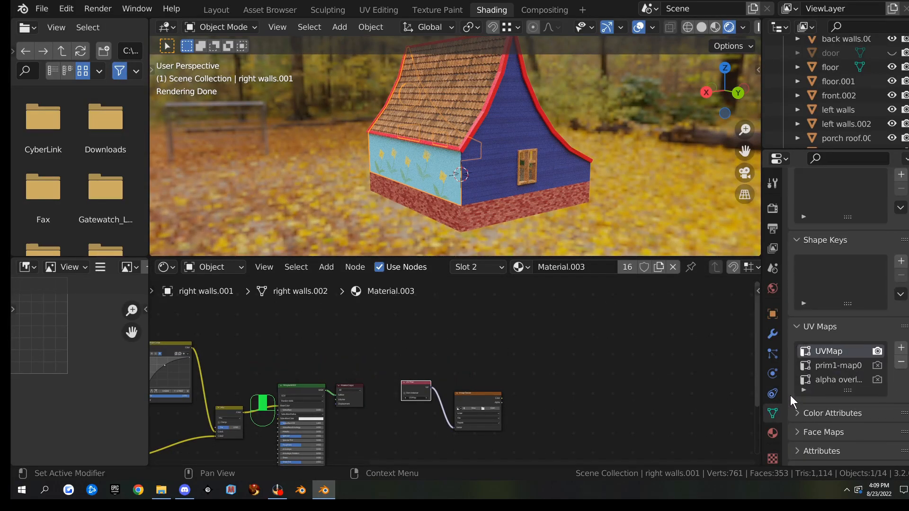
{"action": "scroll", "coordinate": [497, 350], "scroll_direction": "up", "scroll_amount": 3}
{"action": "scroll", "coordinate": [464, 335], "scroll_direction": "up", "scroll_amount": 3}
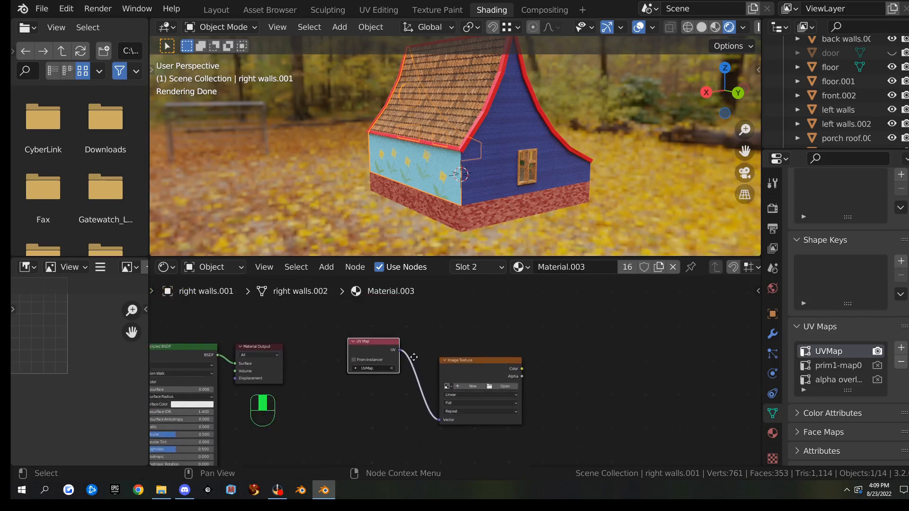
{"action": "left_click", "coordinate": [882, 369]}
{"action": "left_click", "coordinate": [901, 362]}
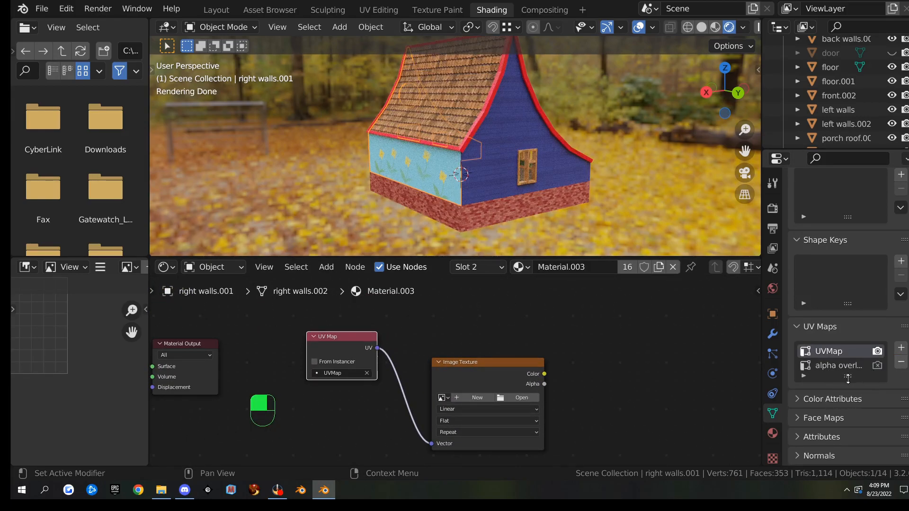
Add a new UV map named 'house UV' and make it the render map
{"action": "left_click", "coordinate": [902, 348]}
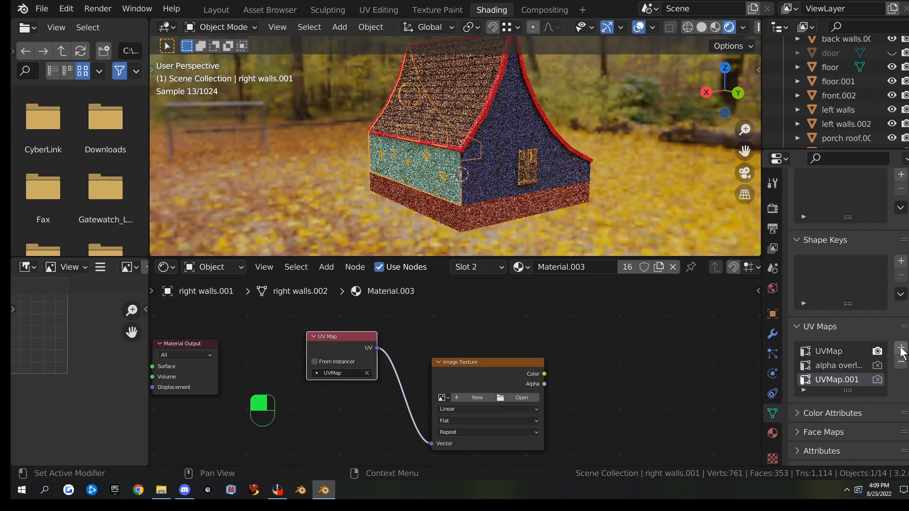
{"action": "double_click", "coordinate": [833, 380]}
{"action": "type", "text": "house UV"}
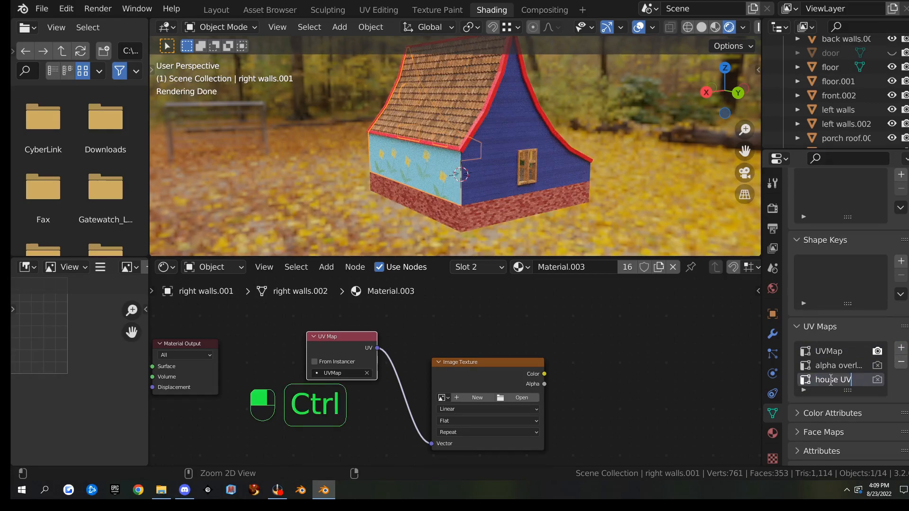
{"action": "key", "text": "Return"}
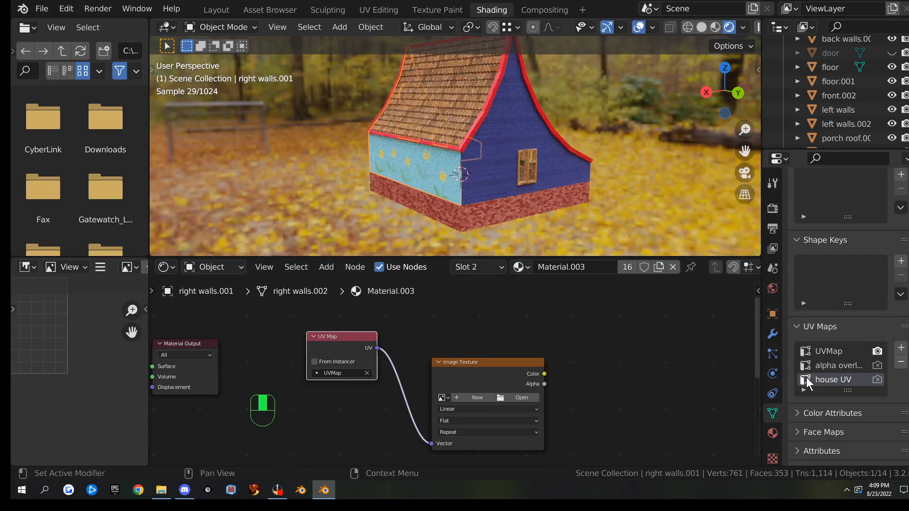
{"action": "left_click", "coordinate": [877, 380]}
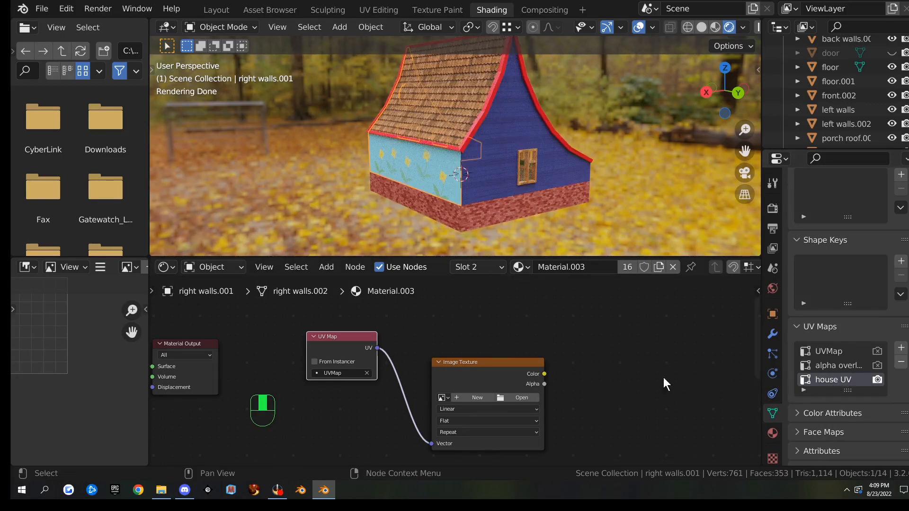
Set the UV Map node to house UV and create a new 'front wall' image
{"action": "left_click", "coordinate": [340, 373]}
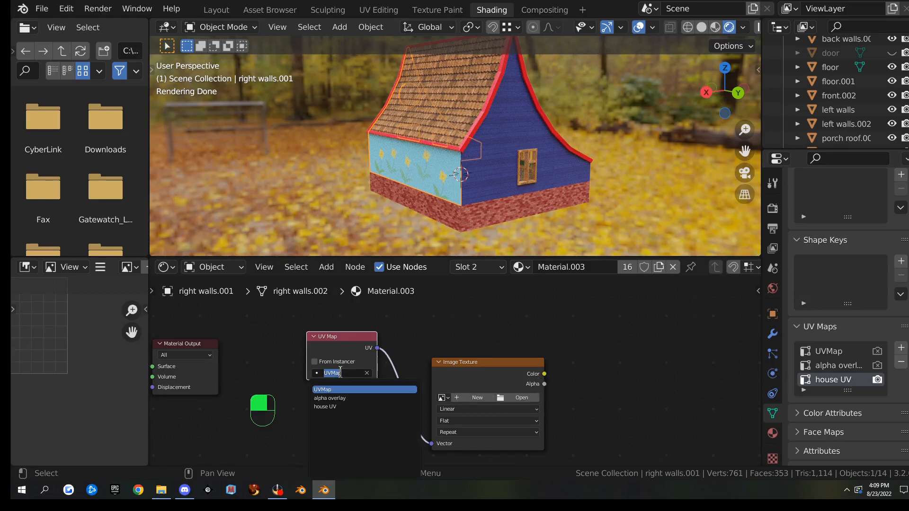
{"action": "left_click", "coordinate": [332, 407]}
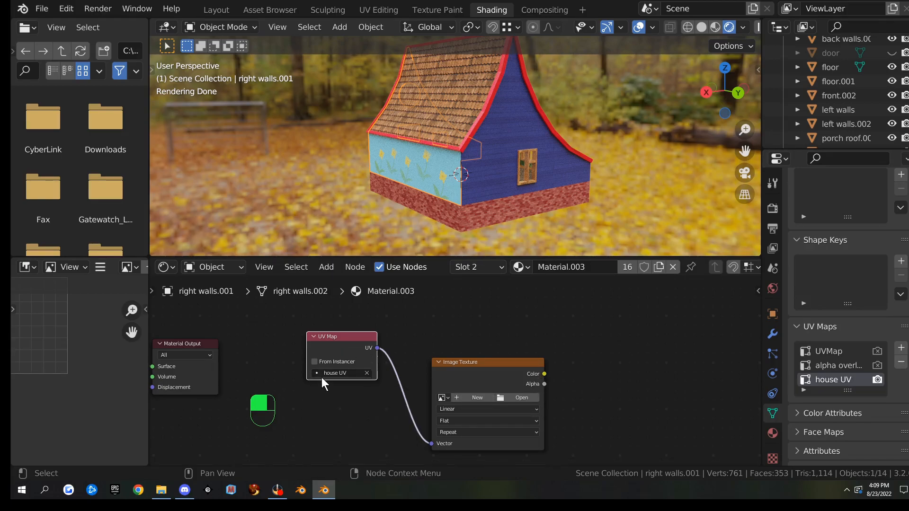
{"action": "left_click", "coordinate": [476, 397]}
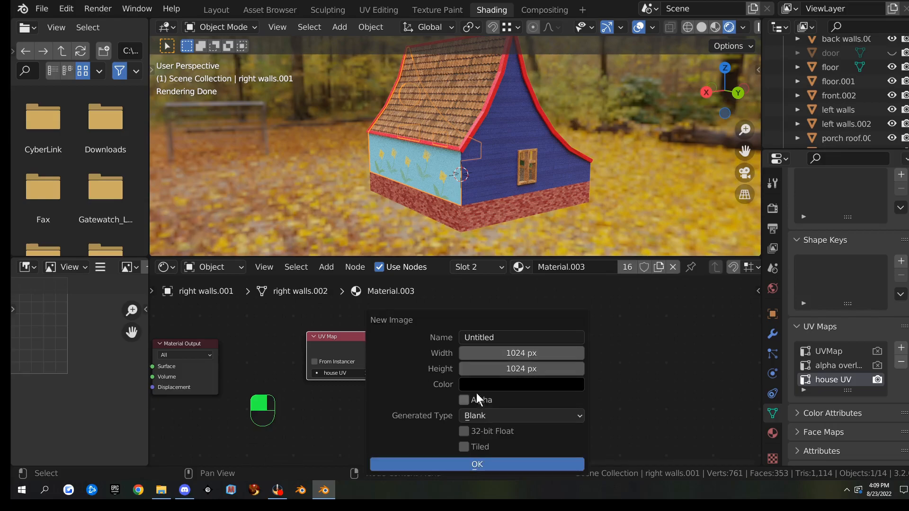
{"action": "left_click", "coordinate": [507, 337]}
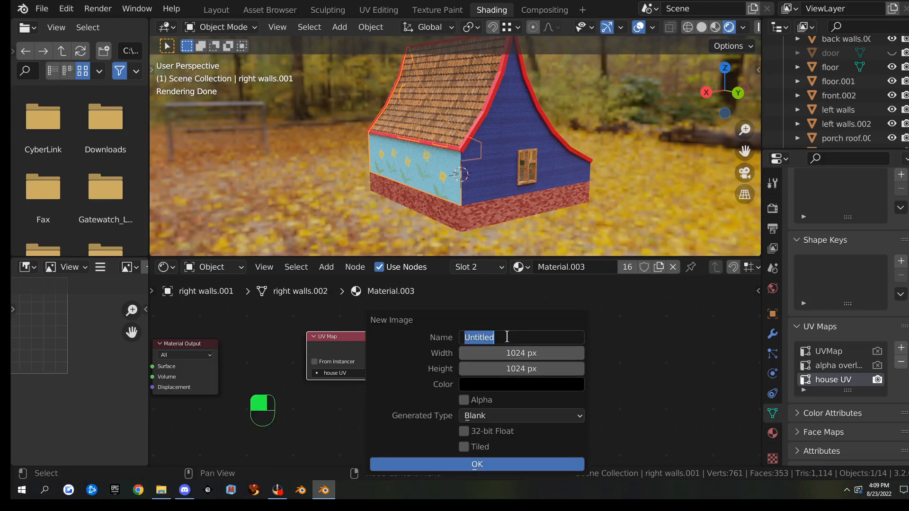
{"action": "type", "text": "fr"}
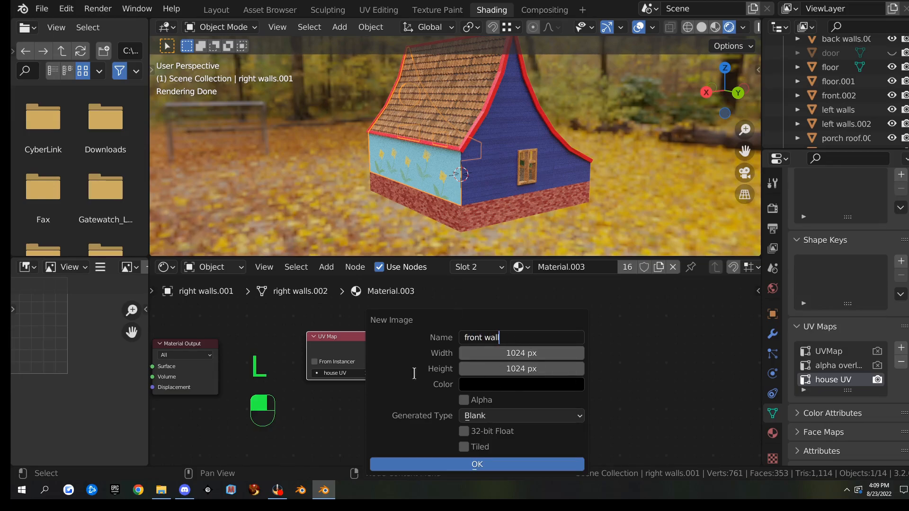
{"action": "type", "text": "ont wall"}
{"action": "left_click", "coordinate": [478, 465]}
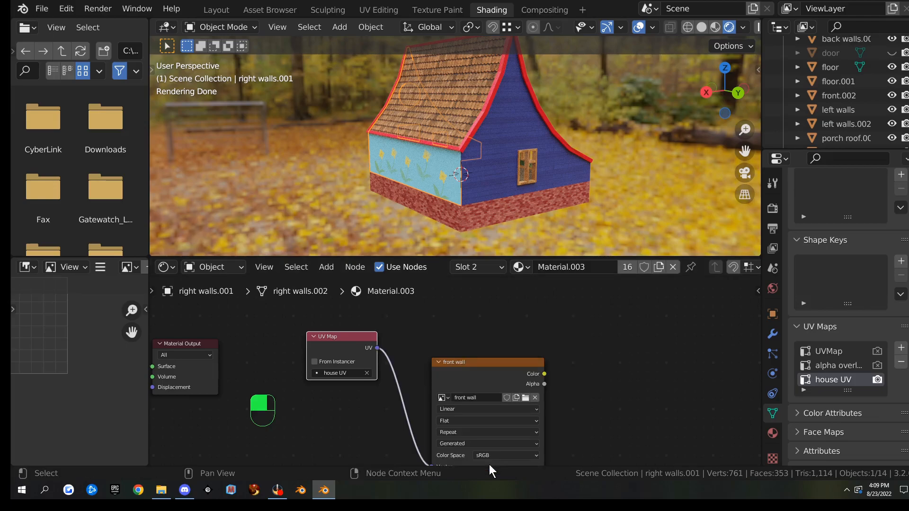
{"action": "left_click", "coordinate": [475, 329]}
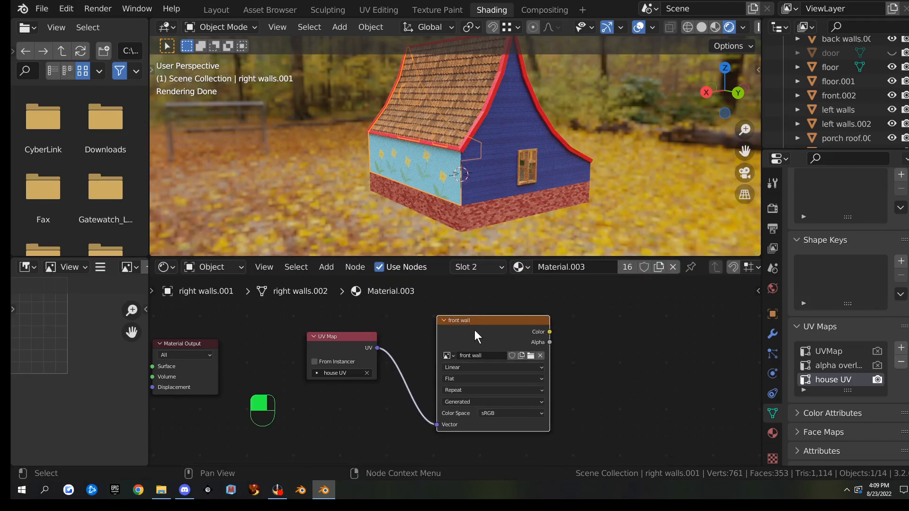
In the UV Editing workspace, select all the wall geometry in Edit Mode
{"action": "left_click", "coordinate": [379, 11]}
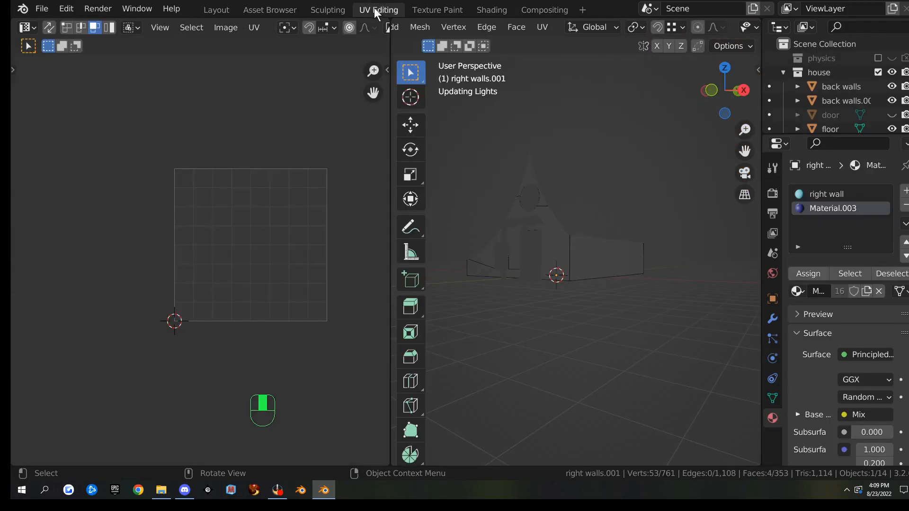
{"action": "left_click", "coordinate": [772, 396]}
{"action": "scroll", "coordinate": [805, 390], "scroll_direction": "down", "scroll_amount": 3}
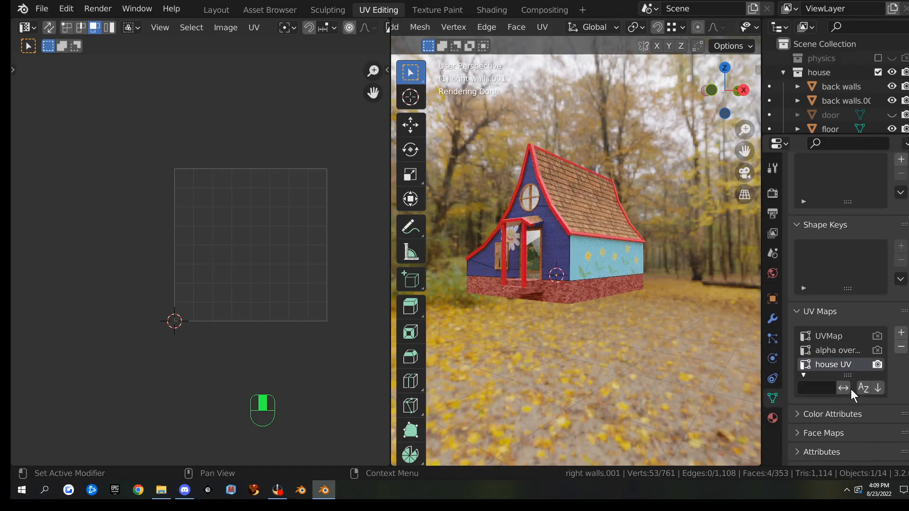
{"action": "middle_click_drag", "start_coordinate": [577, 284], "coordinate": [618, 283]}
{"action": "key", "text": "Tab"}
{"action": "key", "text": "Tab"}
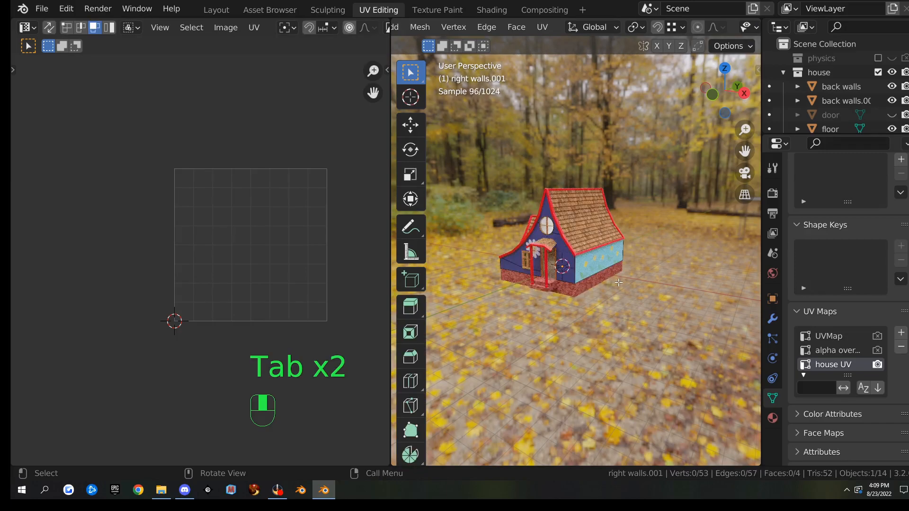
{"action": "key", "text": "a"}
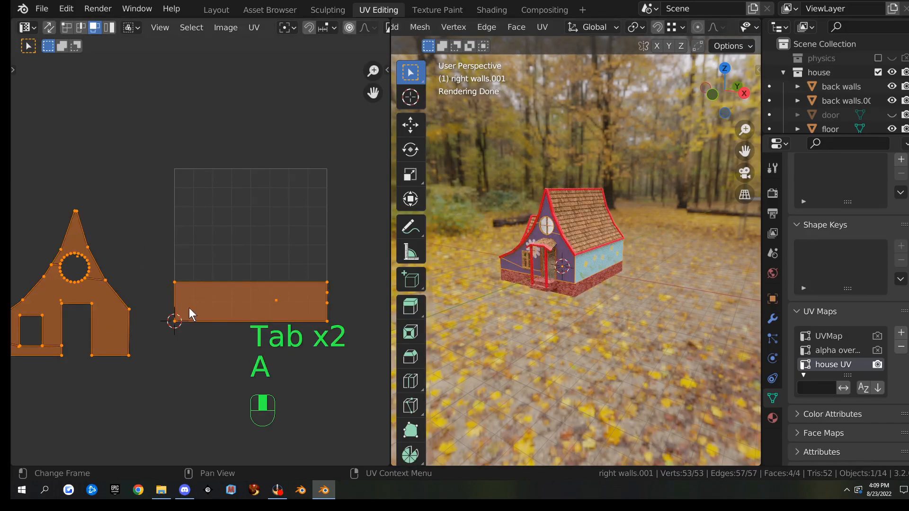
{"action": "scroll", "coordinate": [281, 289], "scroll_direction": "down", "scroll_amount": 3}
{"action": "middle_click_drag", "start_coordinate": [280, 289], "coordinate": [306, 300]}
Box-select the gabled wall's UV island and enable Constrain to Image Bounds
{"action": "left_click_drag", "start_coordinate": [103, 226], "coordinate": [219, 334]}
{"action": "scroll", "coordinate": [231, 326], "scroll_direction": "up", "scroll_amount": 3}
{"action": "middle_click_drag", "start_coordinate": [232, 326], "coordinate": [212, 325]}
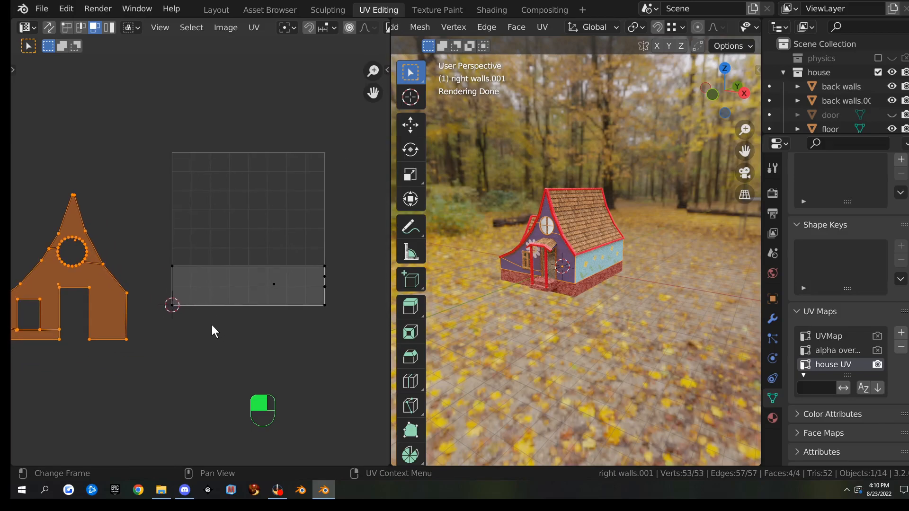
{"action": "left_click", "coordinate": [254, 29]}
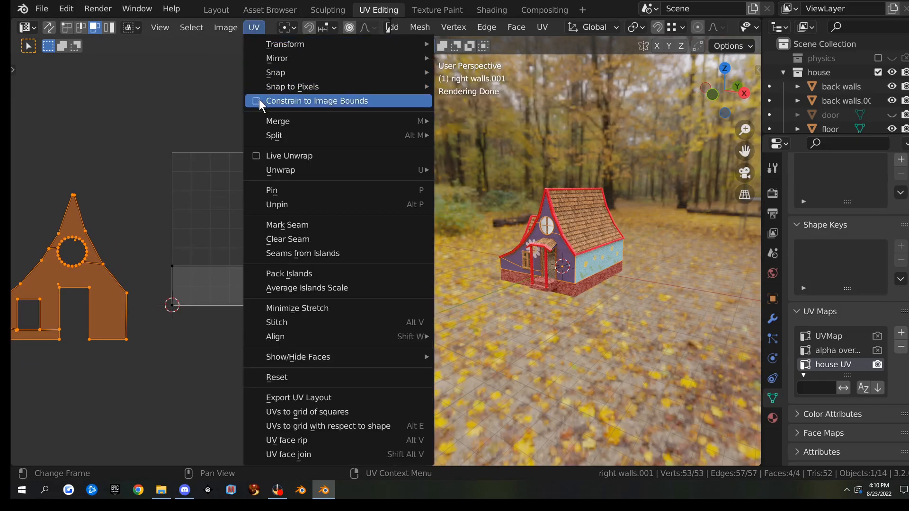
{"action": "left_click", "coordinate": [218, 118]}
Move and shrink the gable island to sit just above the wall strip island
{"action": "key", "text": "g"}
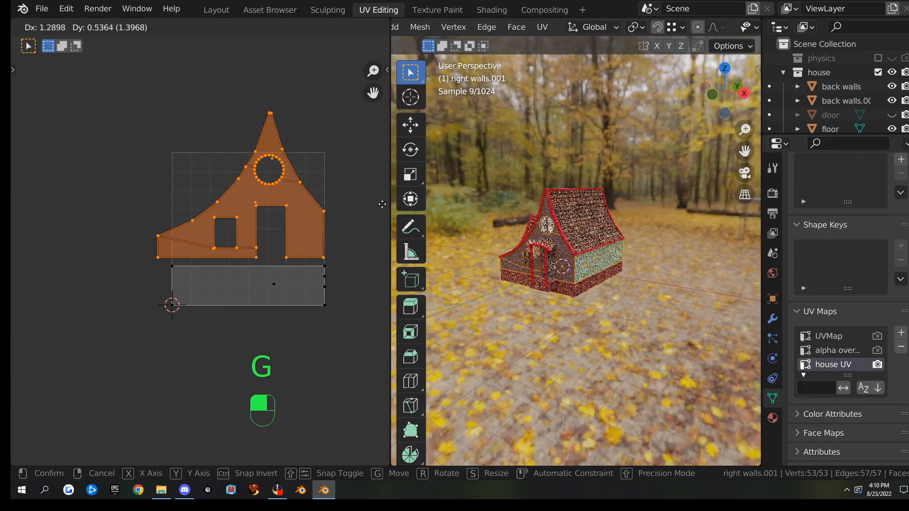
{"action": "left_click", "coordinate": [385, 204]}
{"action": "key", "text": "s"}
{"action": "left_click", "coordinate": [290, 316]}
{"action": "key", "text": "g"}
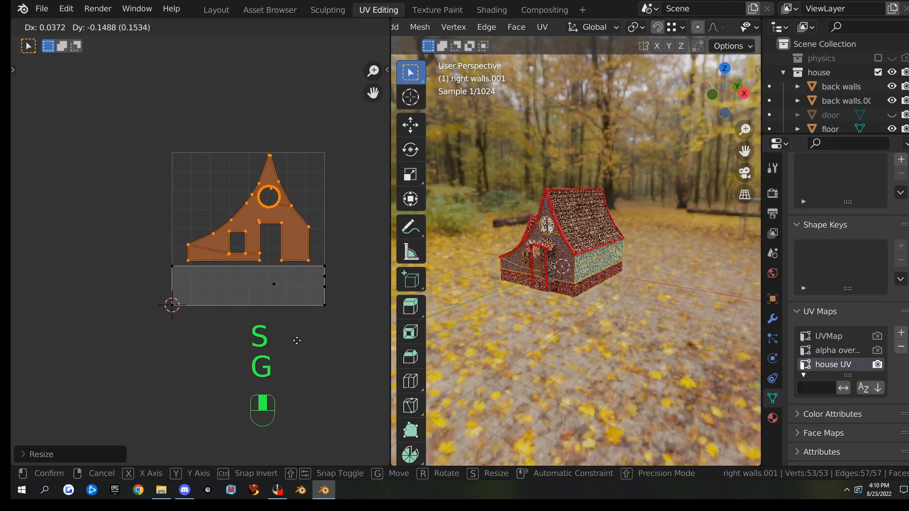
{"action": "left_click", "coordinate": [298, 340]}
{"action": "scroll", "coordinate": [278, 189], "scroll_direction": "up", "scroll_amount": 2}
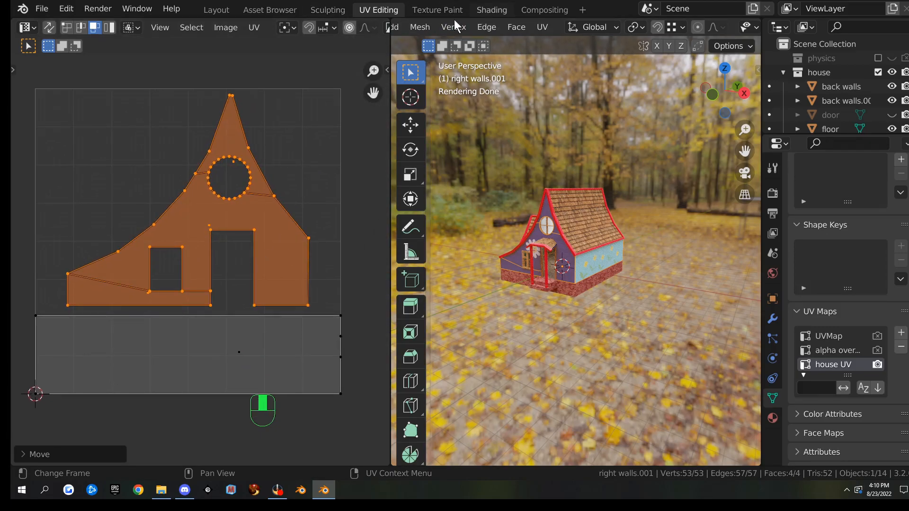
{"action": "left_click", "coordinate": [476, 11]}
{"action": "middle_click_drag", "start_coordinate": [355, 305], "coordinate": [381, 312]}
Reopen Material.003's nodes and box-select its UV Map and front wall image nodes
{"action": "left_click", "coordinate": [483, 330]}
{"action": "left_click", "coordinate": [773, 433]}
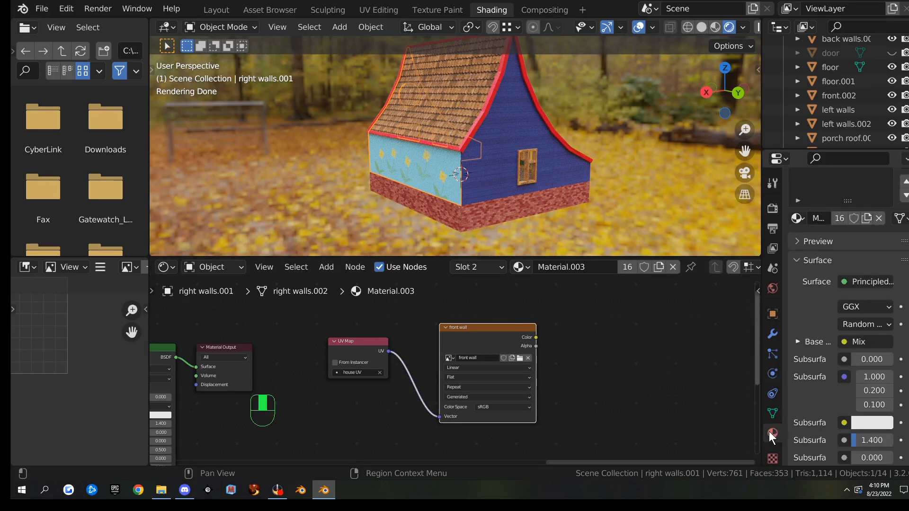
{"action": "left_click", "coordinate": [825, 208]}
{"action": "scroll", "coordinate": [331, 346], "scroll_direction": "down", "scroll_amount": 4}
{"action": "left_click", "coordinate": [815, 223]}
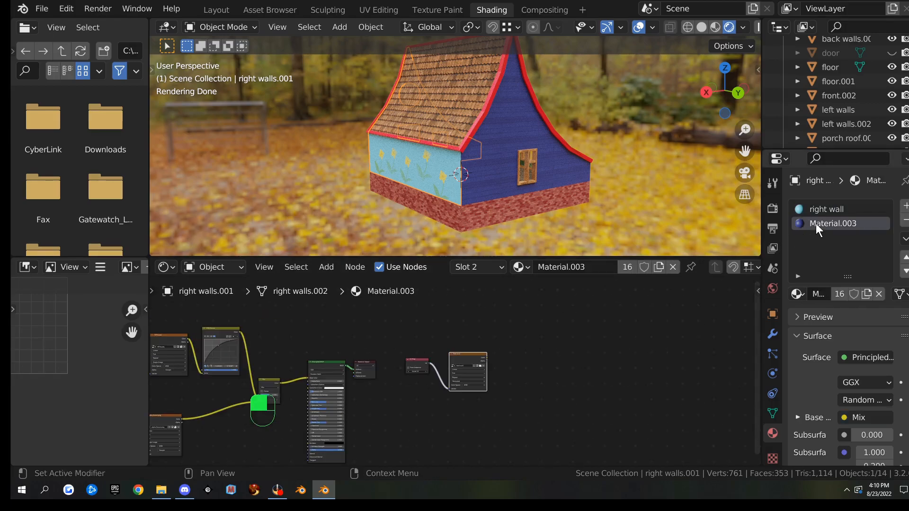
{"action": "left_click_drag", "start_coordinate": [406, 329], "coordinate": [489, 402]}
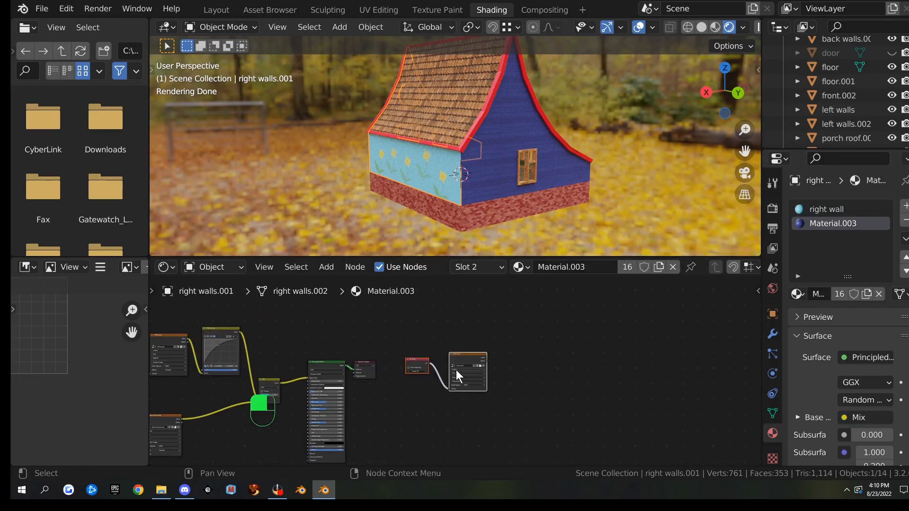
{"action": "right_click", "coordinate": [456, 370]}
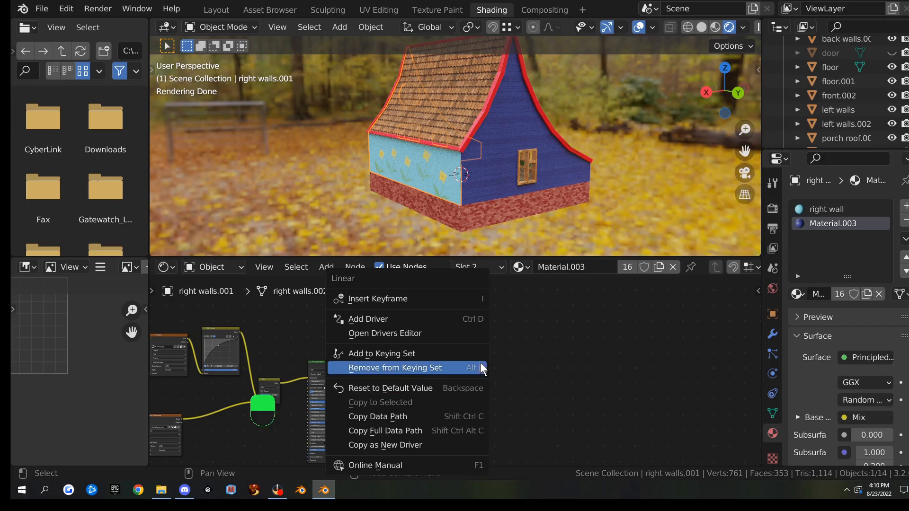
Copy the UV Map and front wall nodes and paste them into the right wall material
{"action": "key", "text": "Escape"}
{"action": "right_click", "coordinate": [462, 358]}
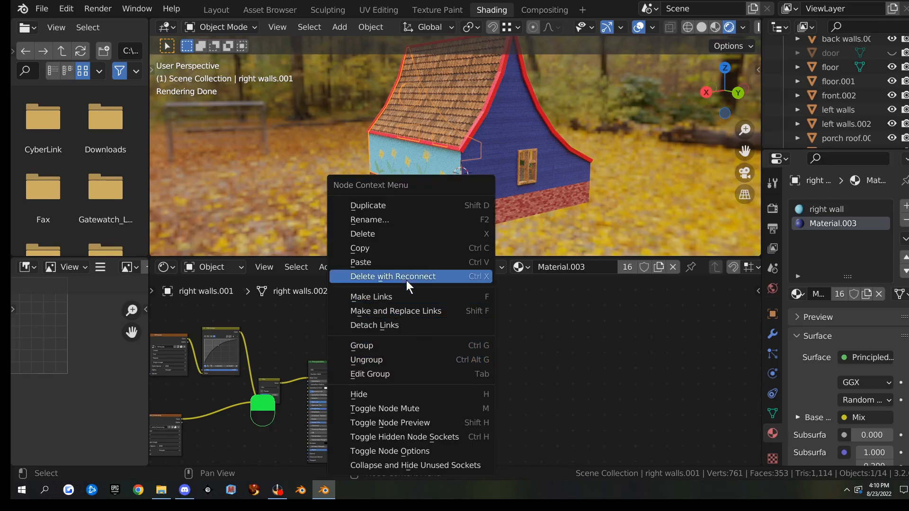
{"action": "left_click", "coordinate": [408, 251]}
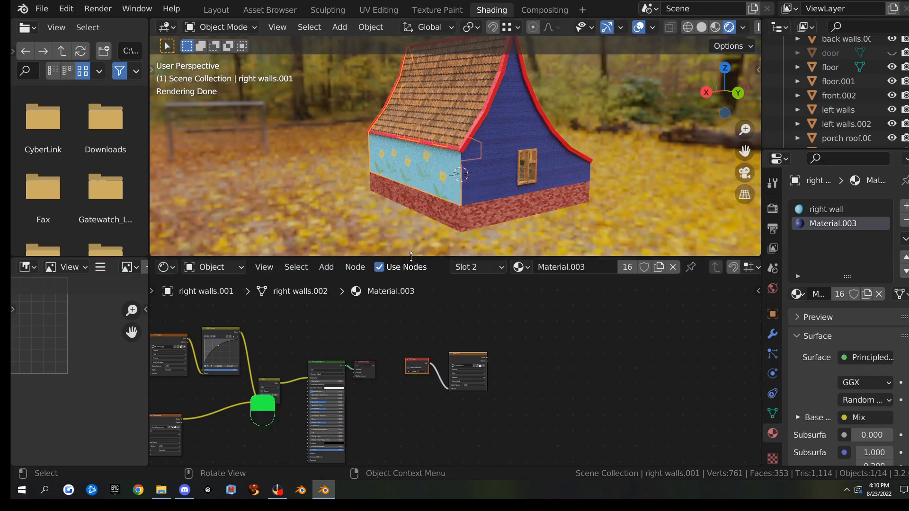
{"action": "left_click", "coordinate": [814, 209]}
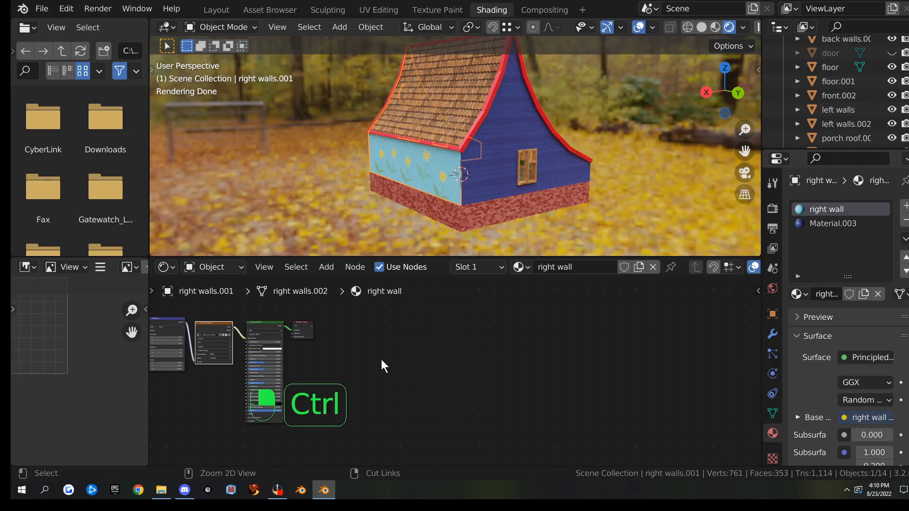
{"action": "key", "text": "ctrl+v"}
Convert the right wall's Texture Coordinate node into a UV Map node set to UVMap
{"action": "middle_click_drag", "start_coordinate": [187, 346], "coordinate": [399, 374]}
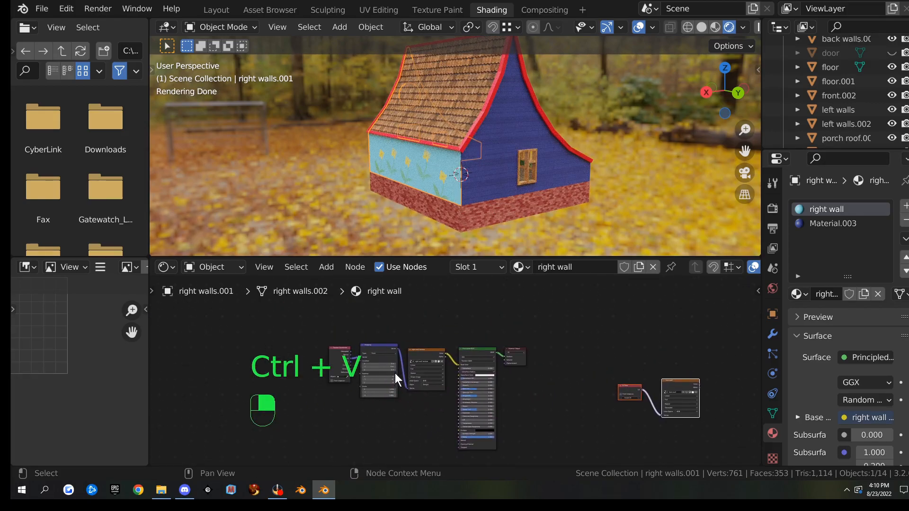
{"action": "scroll", "coordinate": [399, 373], "scroll_direction": "up", "scroll_amount": 9}
{"action": "middle_click_drag", "start_coordinate": [285, 363], "coordinate": [423, 399]}
{"action": "scroll", "coordinate": [400, 337], "scroll_direction": "up", "scroll_amount": 3}
{"action": "left_click", "coordinate": [339, 341]}
{"action": "key", "text": "shift+s"}
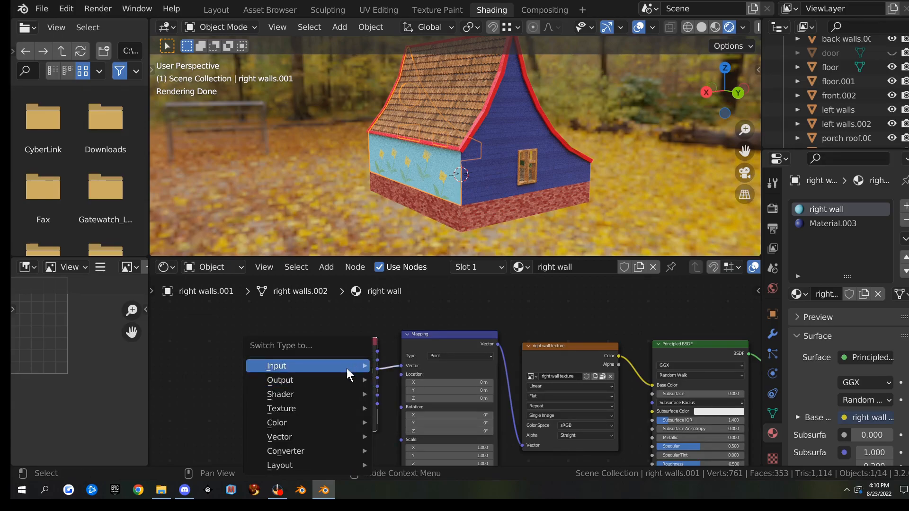
{"action": "mouse_move", "coordinate": [348, 367]}
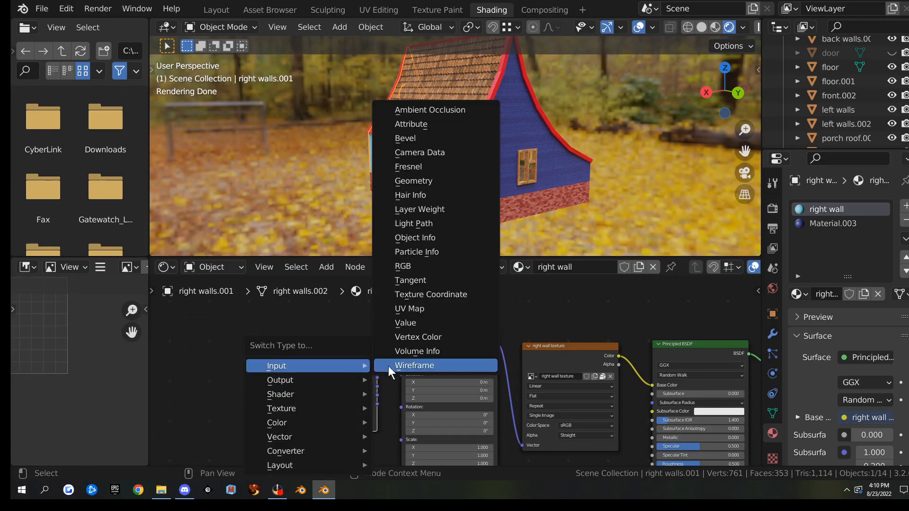
{"action": "left_click", "coordinate": [427, 309]}
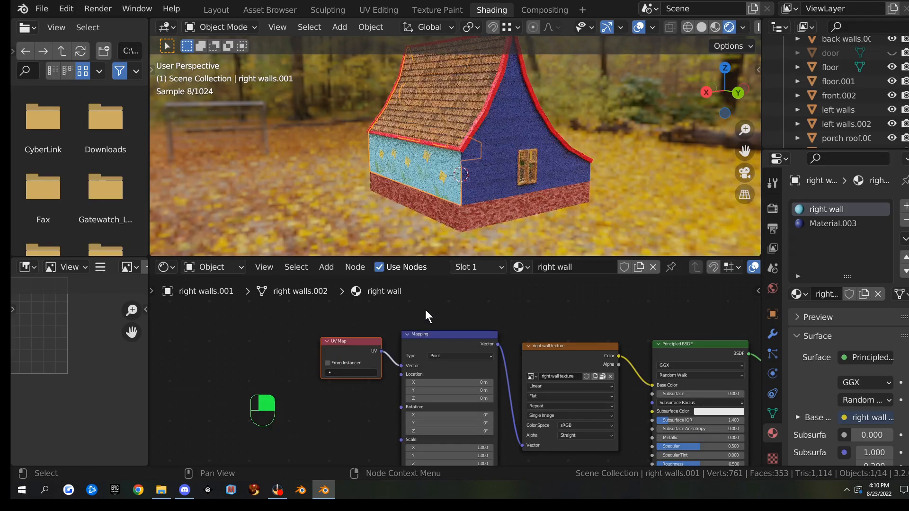
{"action": "left_click", "coordinate": [354, 373]}
{"action": "left_click", "coordinate": [350, 388]}
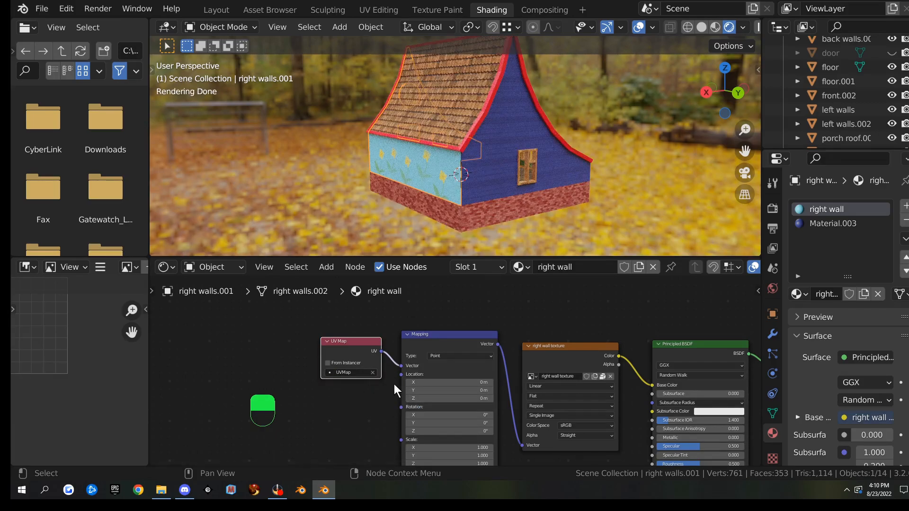
Select the front wall image node, then switch to Material.003 and the Render properties
{"action": "middle_click_drag", "start_coordinate": [606, 334], "coordinate": [285, 325]}
{"action": "middle_click_drag", "start_coordinate": [503, 391], "coordinate": [332, 314]}
{"action": "left_click", "coordinate": [518, 333]}
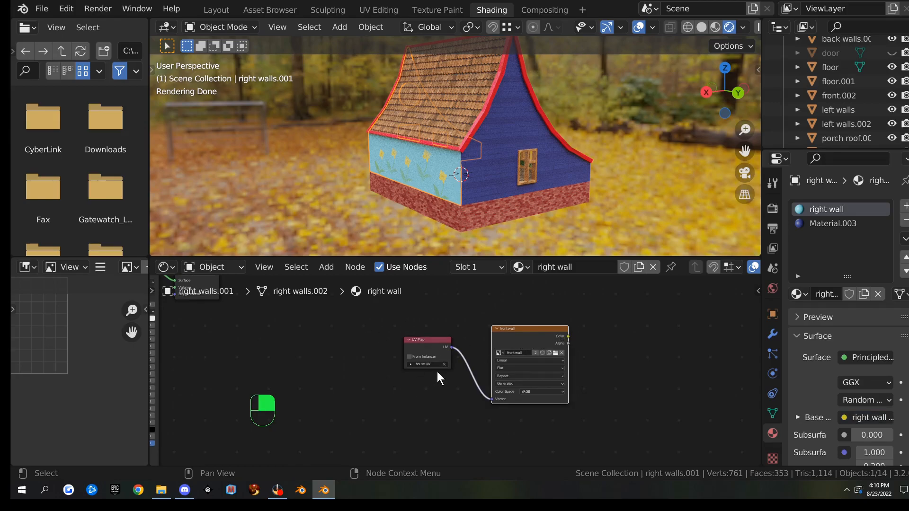
{"action": "left_click", "coordinate": [829, 225]}
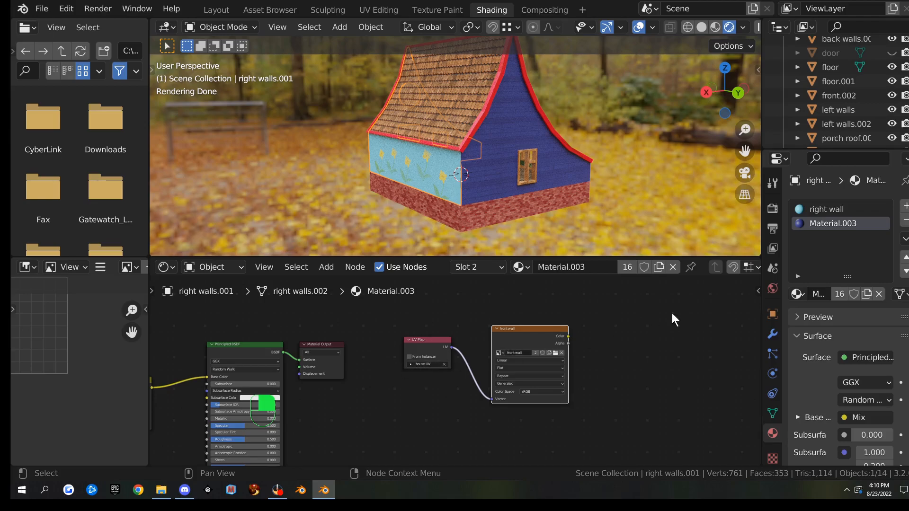
{"action": "left_click", "coordinate": [774, 209]}
Rebake the front wall image and inspect the result in a maximized image editor
{"action": "scroll", "coordinate": [811, 328], "scroll_direction": "down", "scroll_amount": 10}
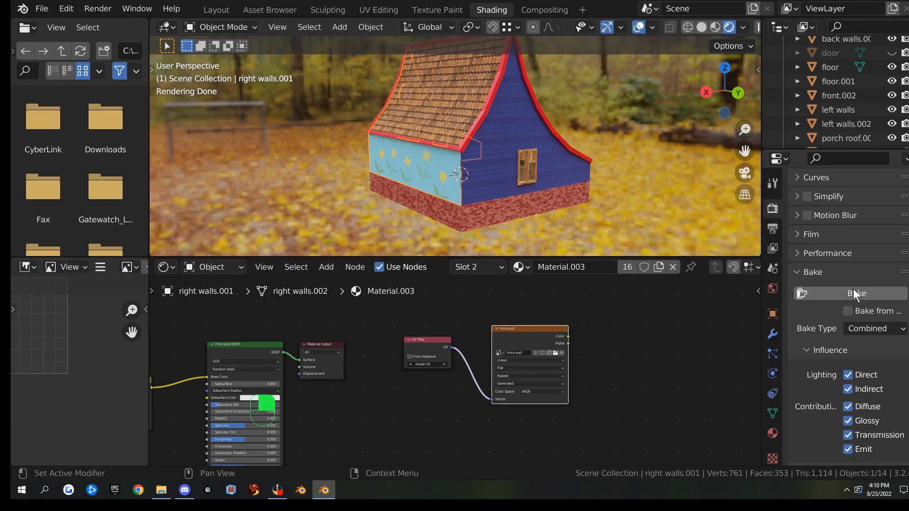
{"action": "left_click", "coordinate": [855, 292]}
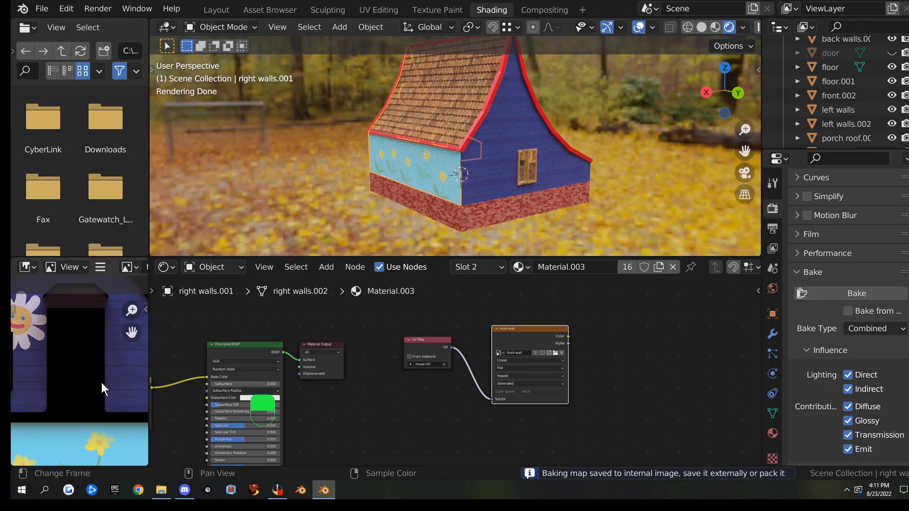
{"action": "key", "text": "ctrl+space"}
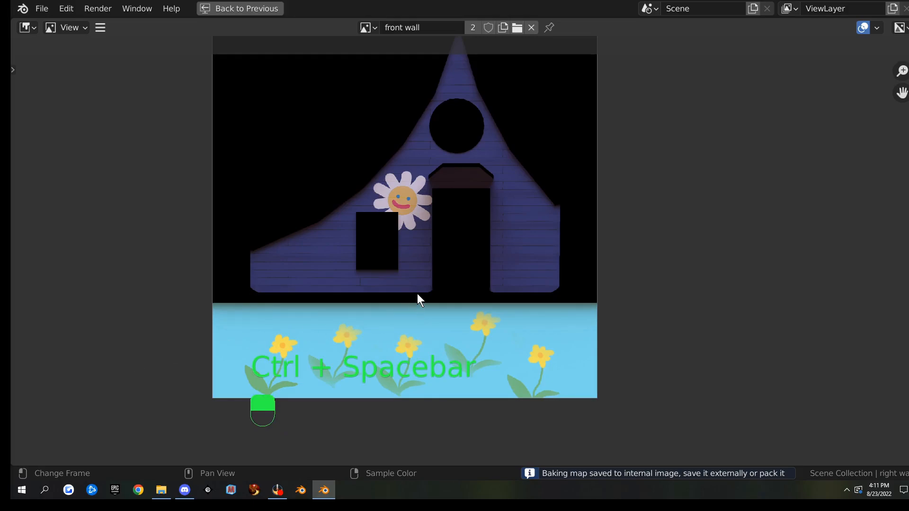
{"action": "scroll", "coordinate": [419, 288], "scroll_direction": "up", "scroll_amount": 3}
{"action": "scroll", "coordinate": [419, 289], "scroll_direction": "down", "scroll_amount": 1}
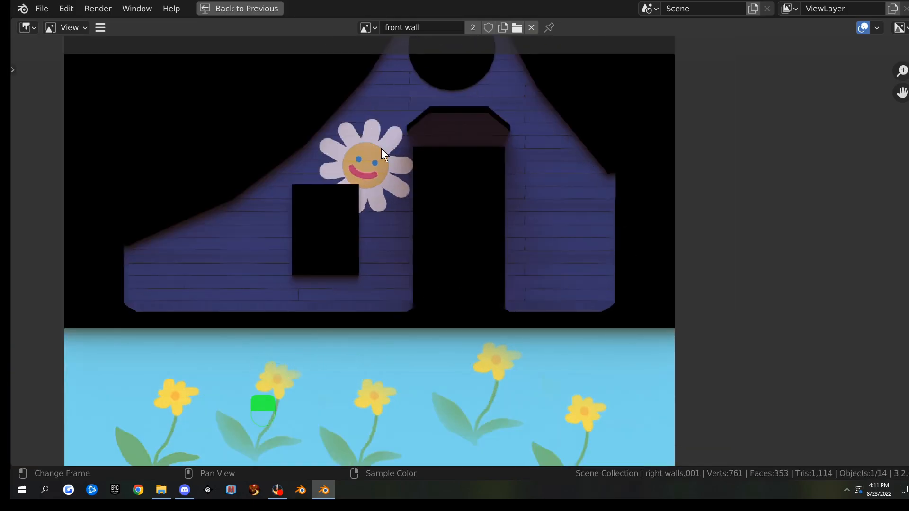
{"action": "scroll", "coordinate": [482, 407], "scroll_direction": "down", "scroll_amount": 3}
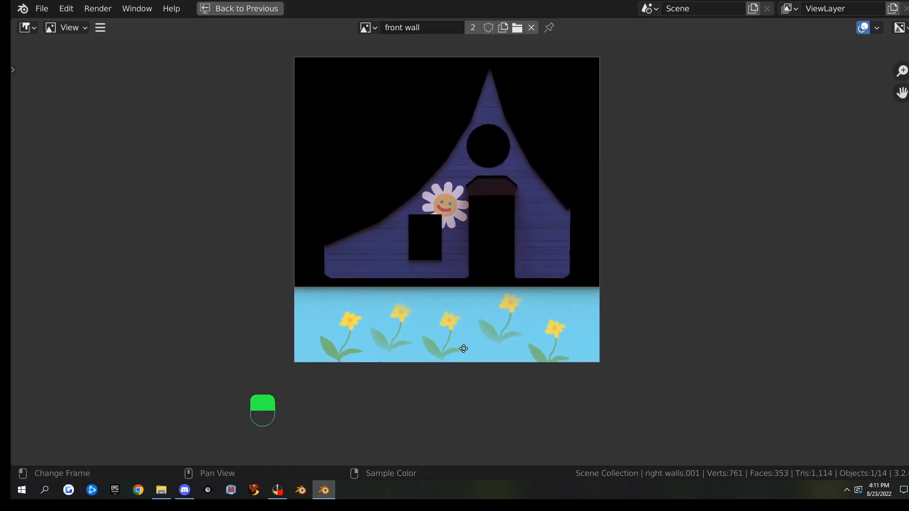
{"action": "scroll", "coordinate": [457, 366], "scroll_direction": "up", "scroll_amount": 1}
{"action": "key", "text": "ctrl+space"}
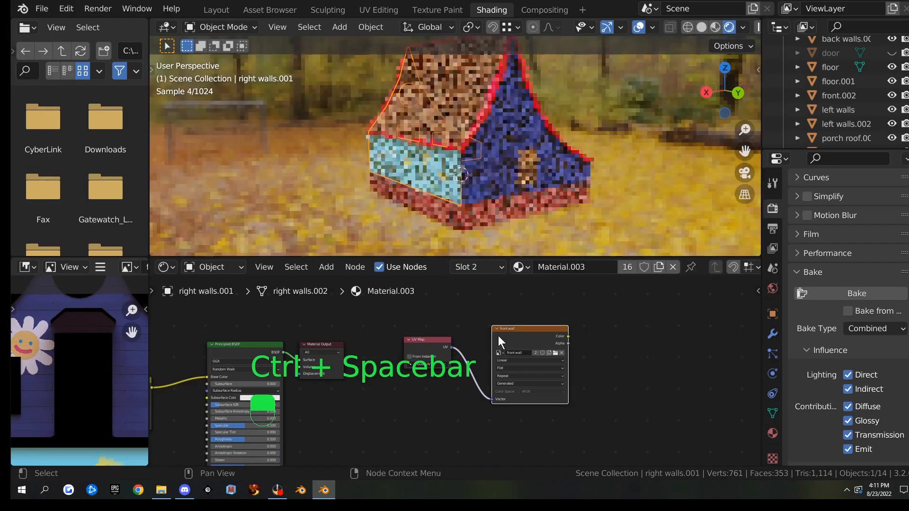
Save the baked image as front wall.png
{"action": "left_click", "coordinate": [102, 268]}
{"action": "mouse_move", "coordinate": [134, 297]}
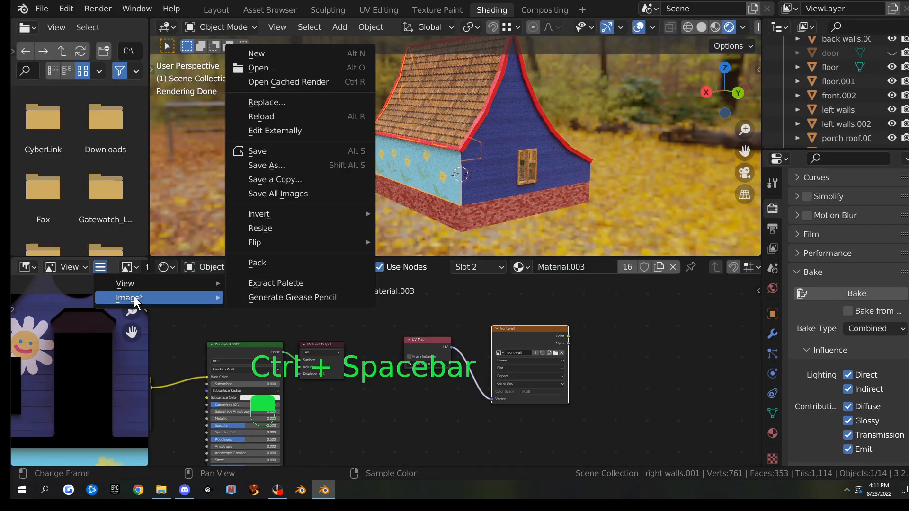
{"action": "left_click", "coordinate": [285, 175]}
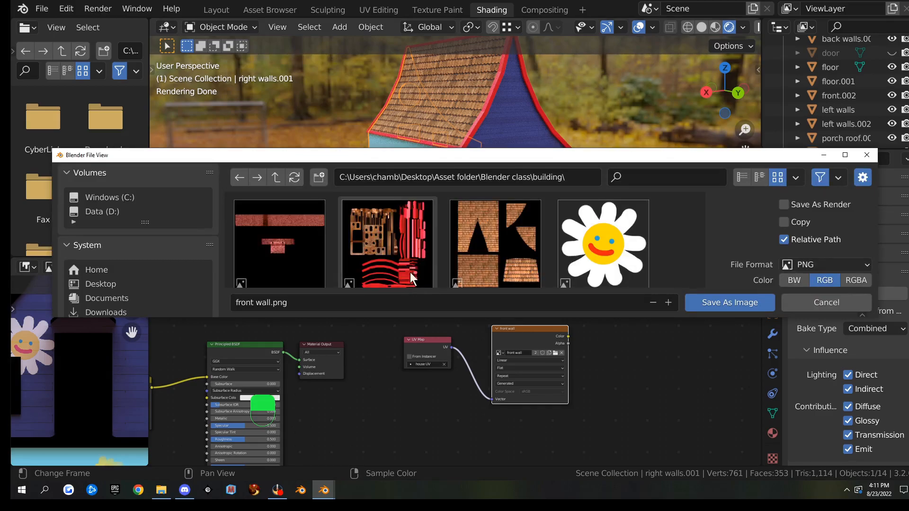
{"action": "key", "text": "super+Up"}
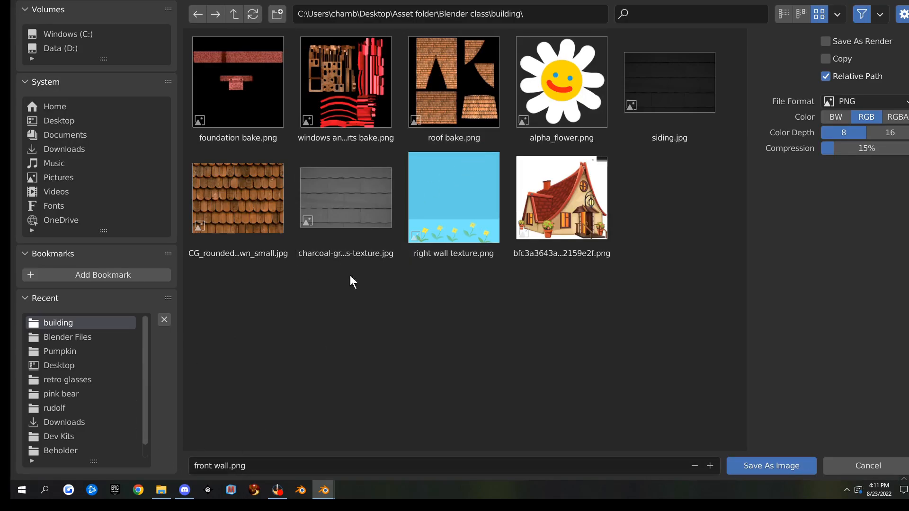
{"action": "left_click", "coordinate": [778, 467]}
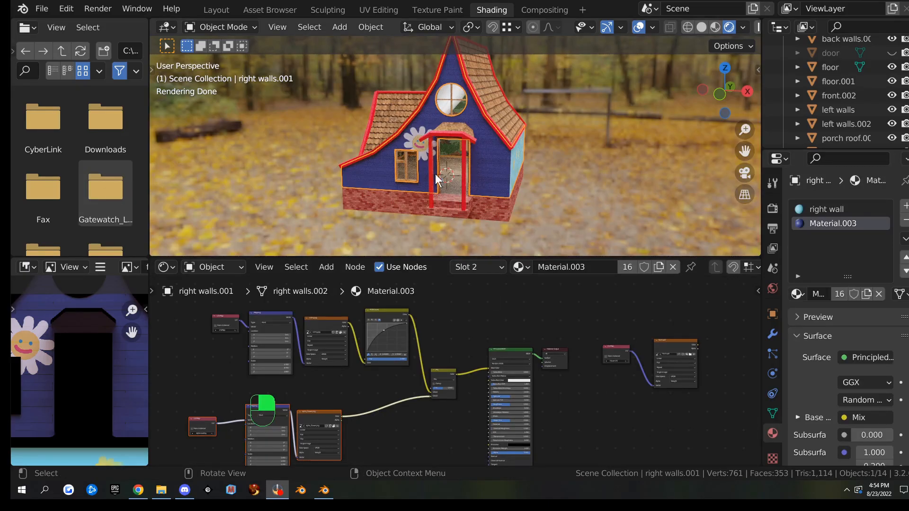
Make the back walls' material a single-user copy, Material.010, then select the left walls
{"action": "middle_click_drag", "start_coordinate": [436, 175], "coordinate": [479, 170]}
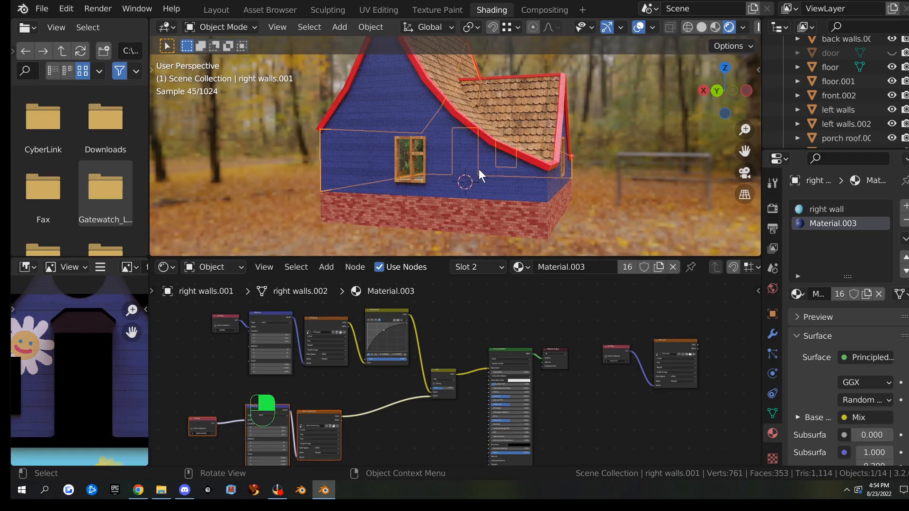
{"action": "left_click", "coordinate": [526, 187]}
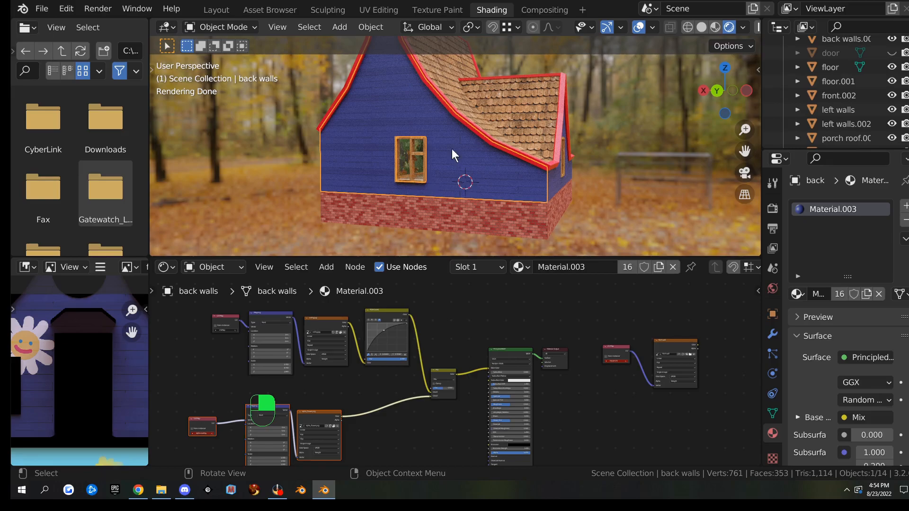
{"action": "left_click", "coordinate": [626, 267]}
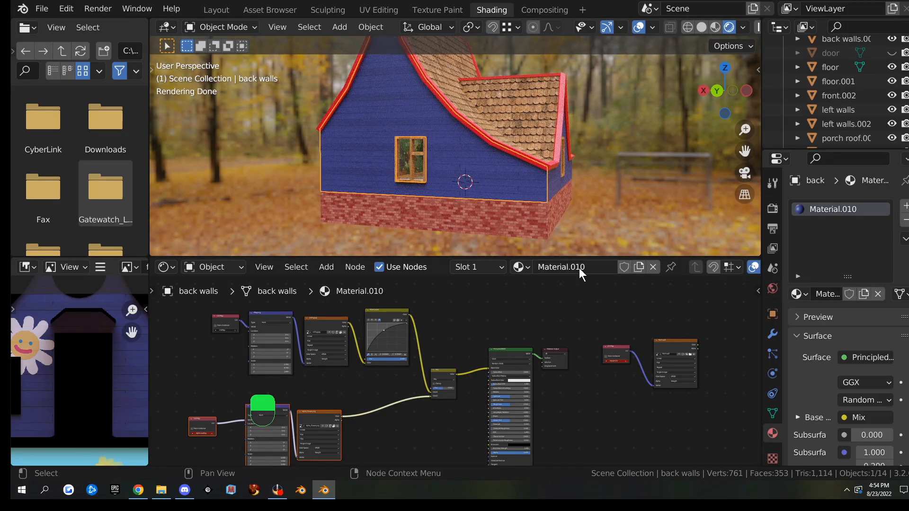
{"action": "middle_click_drag", "start_coordinate": [575, 244], "coordinate": [536, 183]}
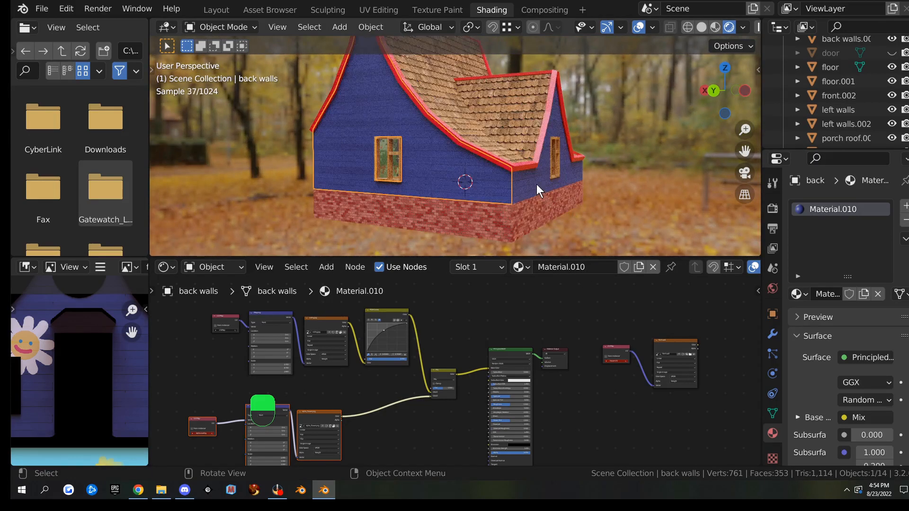
{"action": "left_click", "coordinate": [552, 189]}
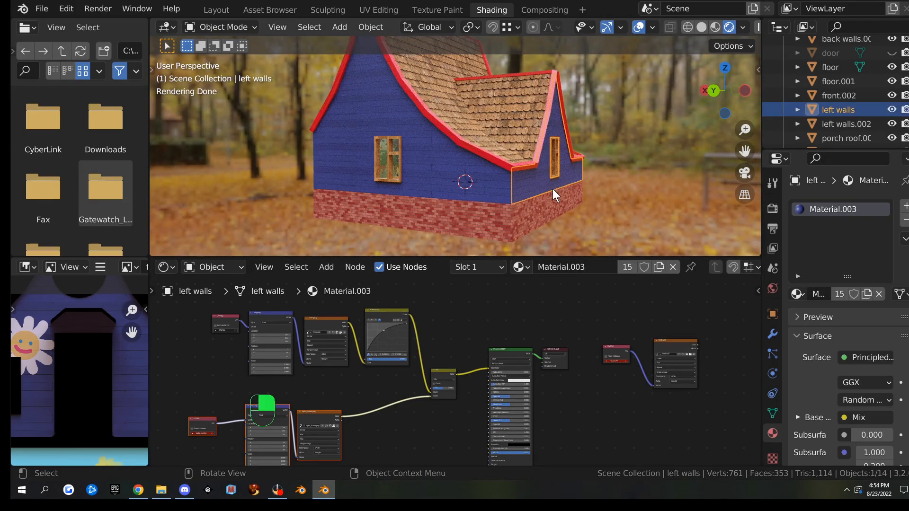
Assign Material.010 to the left walls
{"action": "left_click", "coordinate": [797, 294]}
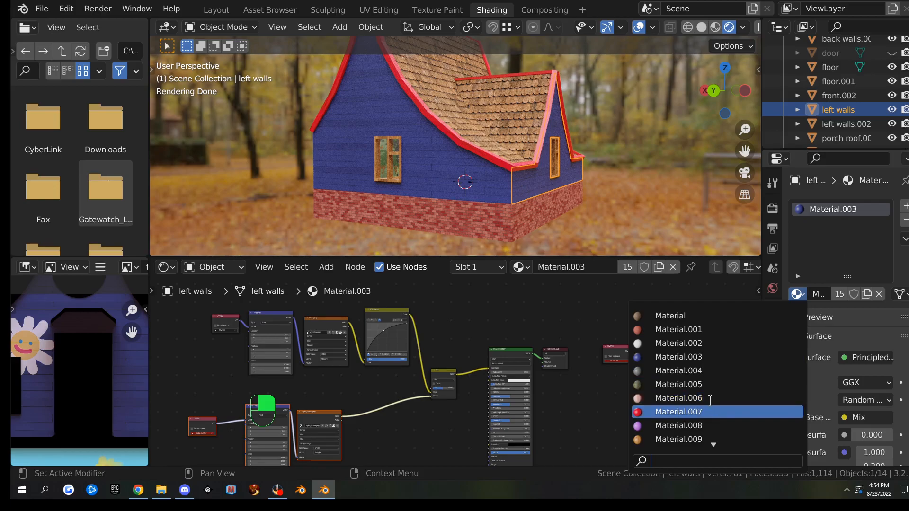
{"action": "scroll", "coordinate": [713, 436], "scroll_direction": "down", "scroll_amount": 3}
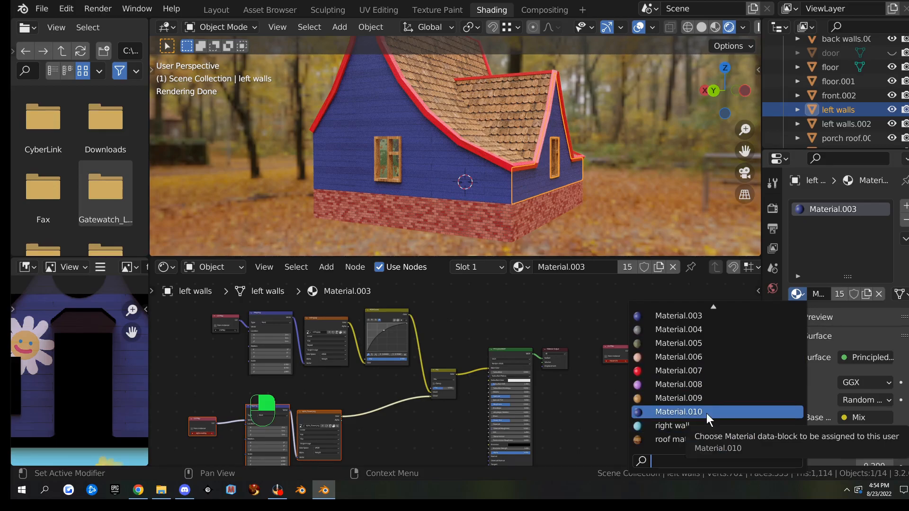
{"action": "left_click", "coordinate": [701, 423]}
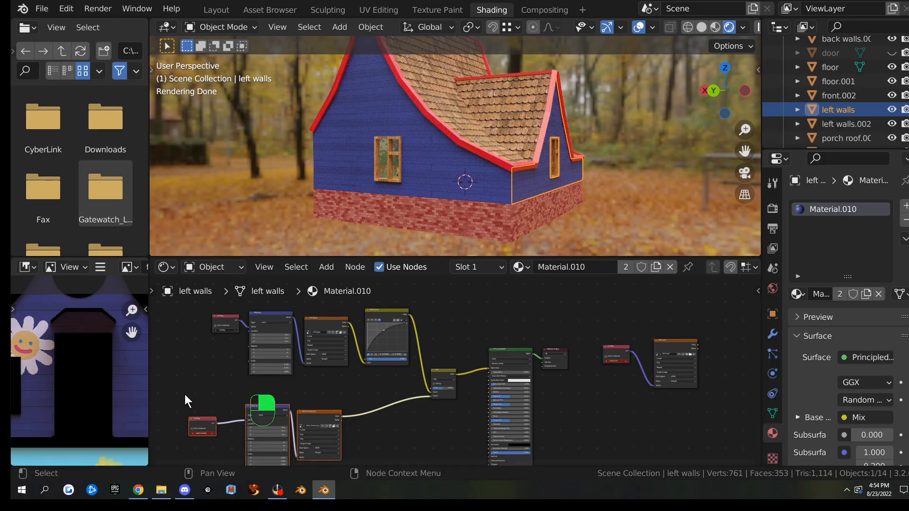
Delete the flower overlay's Mapping, image texture and UV Map nodes
{"action": "middle_click_drag", "start_coordinate": [389, 439], "coordinate": [454, 368]}
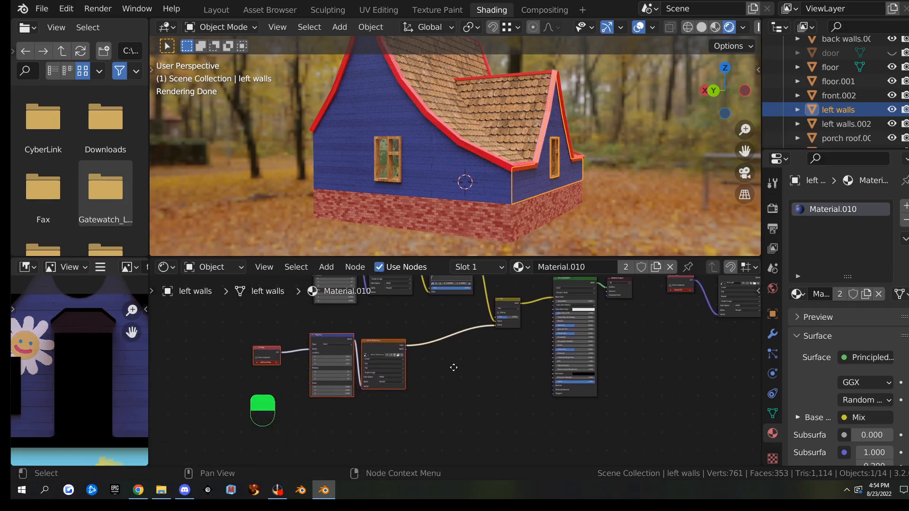
{"action": "scroll", "coordinate": [454, 368], "scroll_direction": "up", "scroll_amount": 4}
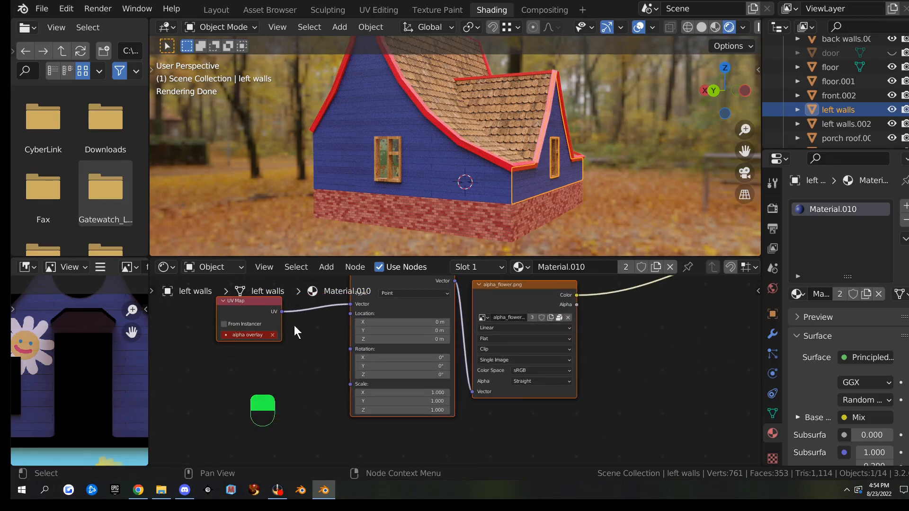
{"action": "scroll", "coordinate": [402, 351], "scroll_direction": "down", "scroll_amount": 4}
{"action": "key", "text": "x"}
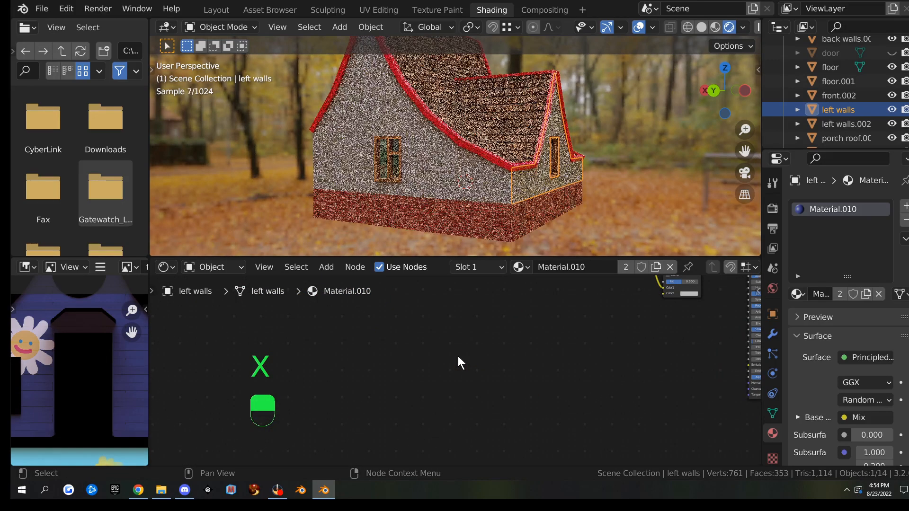
{"action": "middle_click_drag", "start_coordinate": [489, 317], "coordinate": [429, 393]}
{"action": "scroll", "coordinate": [451, 370], "scroll_direction": "down", "scroll_amount": 2}
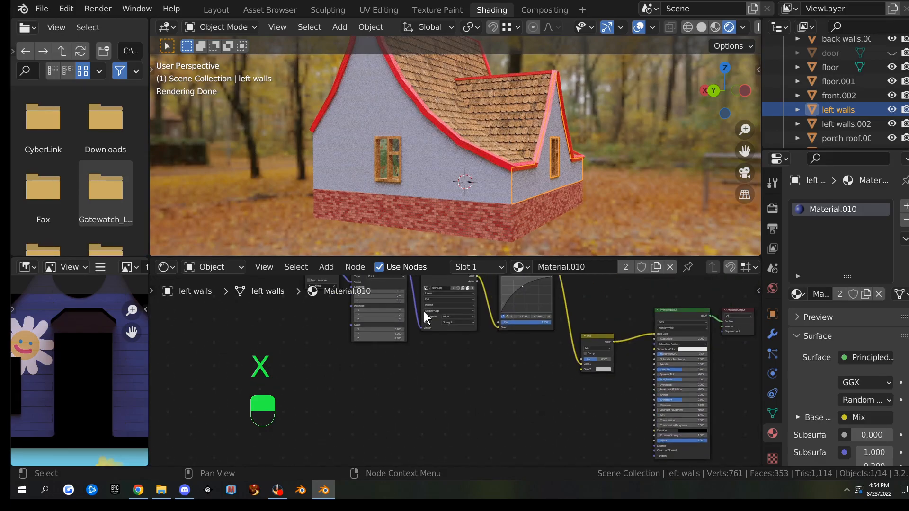
{"action": "middle_click_drag", "start_coordinate": [435, 166], "coordinate": [382, 169]}
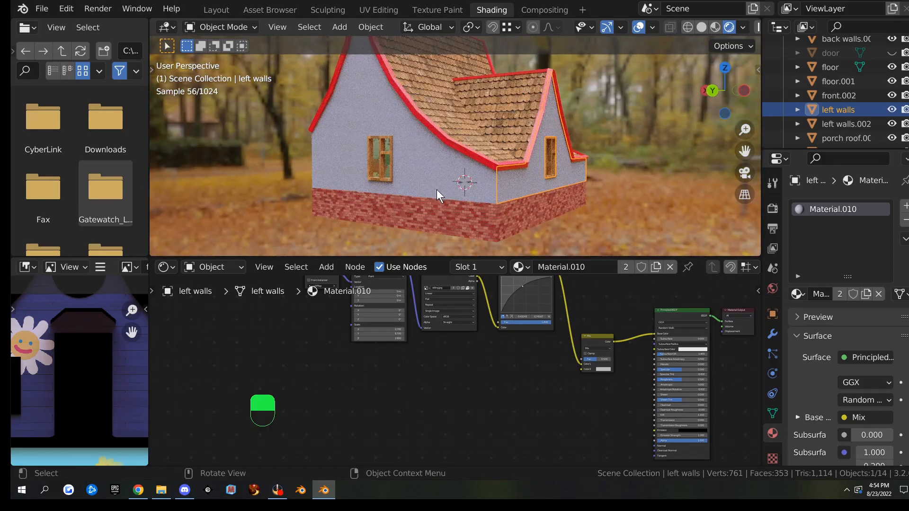
{"action": "scroll", "coordinate": [417, 371], "scroll_direction": "down", "scroll_amount": 1}
{"action": "scroll", "coordinate": [416, 371], "scroll_direction": "down", "scroll_amount": 1}
{"action": "key", "text": "ctrl+z"}
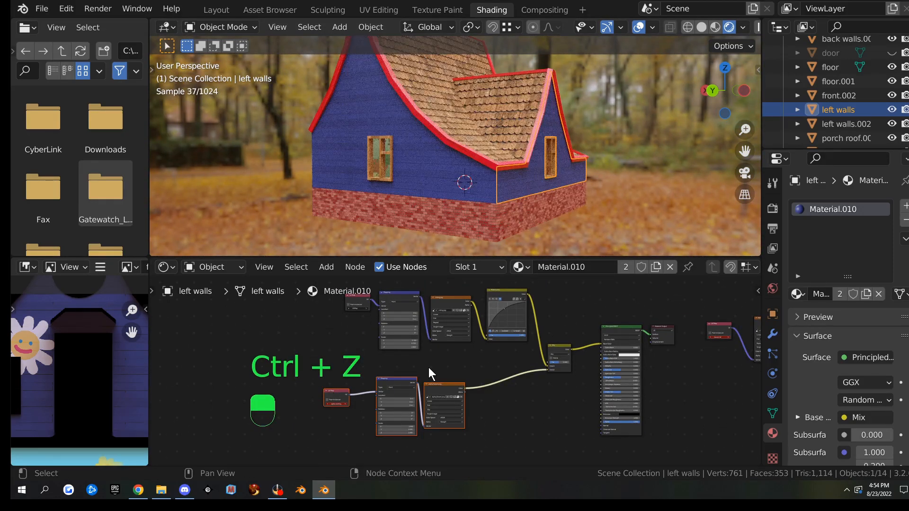
{"action": "scroll", "coordinate": [443, 368], "scroll_direction": "up", "scroll_amount": 2}
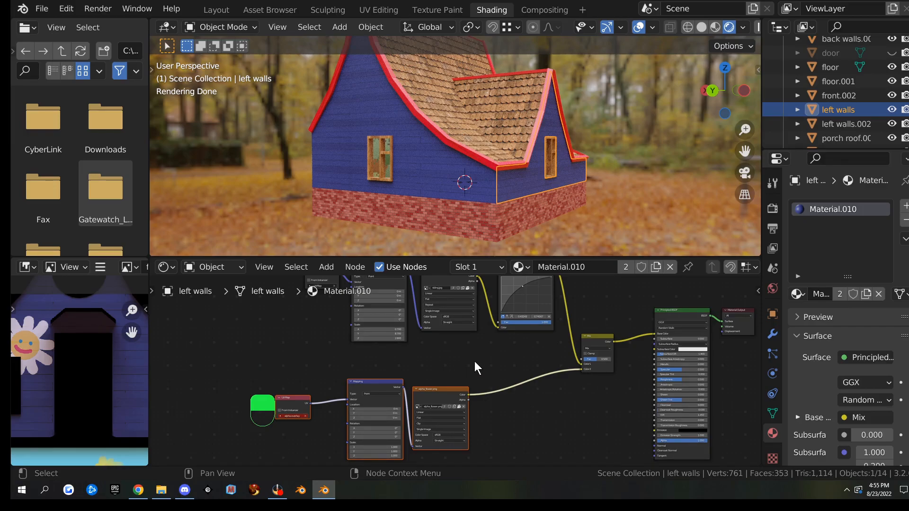
{"action": "key", "text": "ctrl+z"}
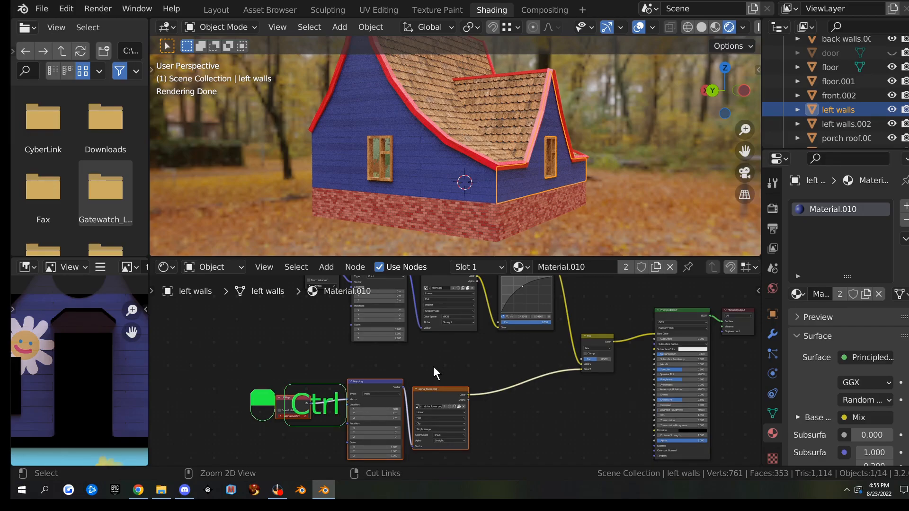
{"action": "key", "text": "ctrl+shift+z"}
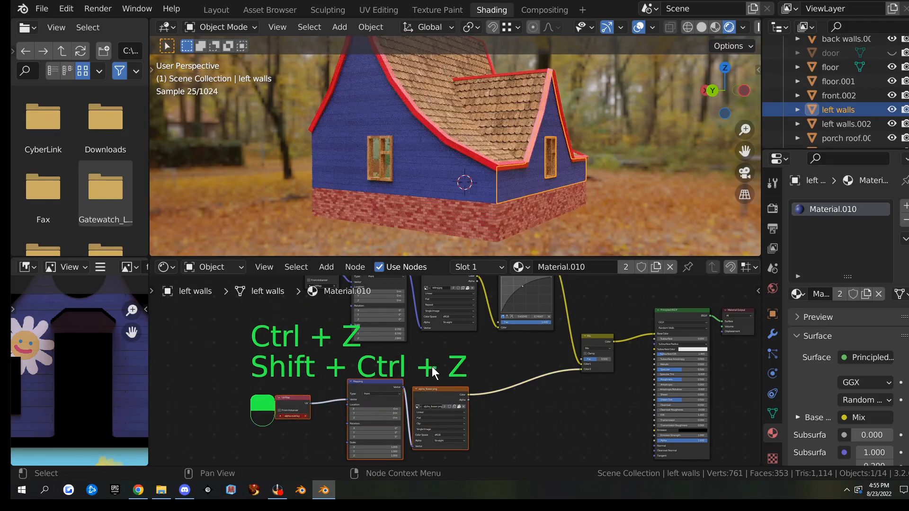
{"action": "key", "text": "x"}
Link the RGB Curves Color output straight to Base Color and delete the Mix node
{"action": "middle_click_drag", "start_coordinate": [602, 353], "coordinate": [358, 430]}
{"action": "scroll", "coordinate": [475, 356], "scroll_direction": "up", "scroll_amount": 3}
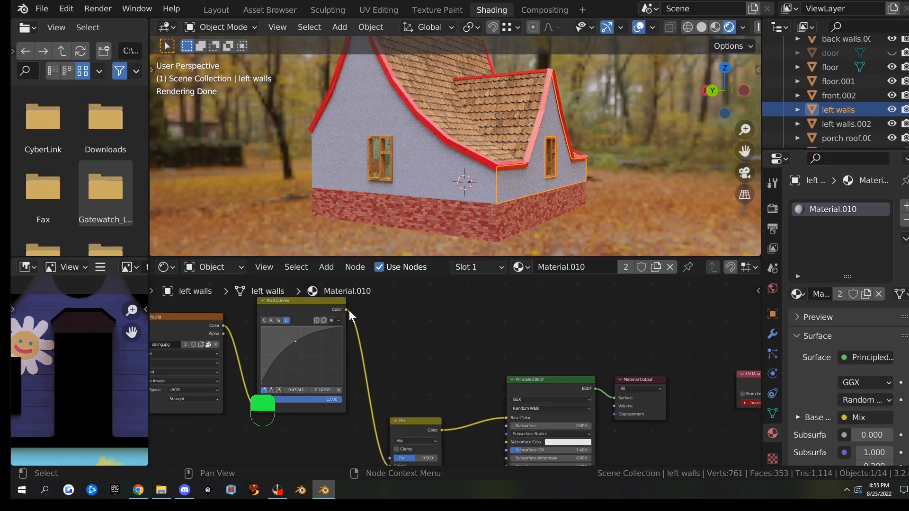
{"action": "left_click_drag", "start_coordinate": [346, 310], "coordinate": [506, 418]}
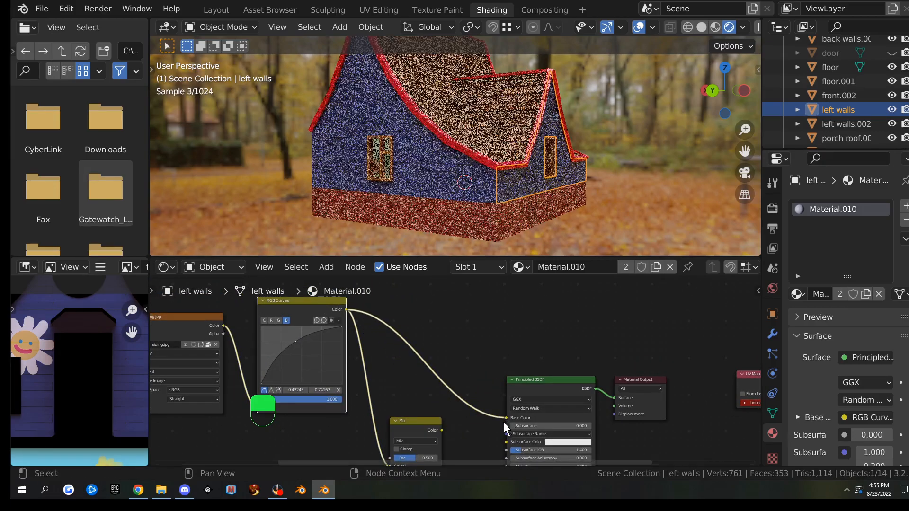
{"action": "left_click", "coordinate": [419, 421]}
{"action": "key", "text": "x"}
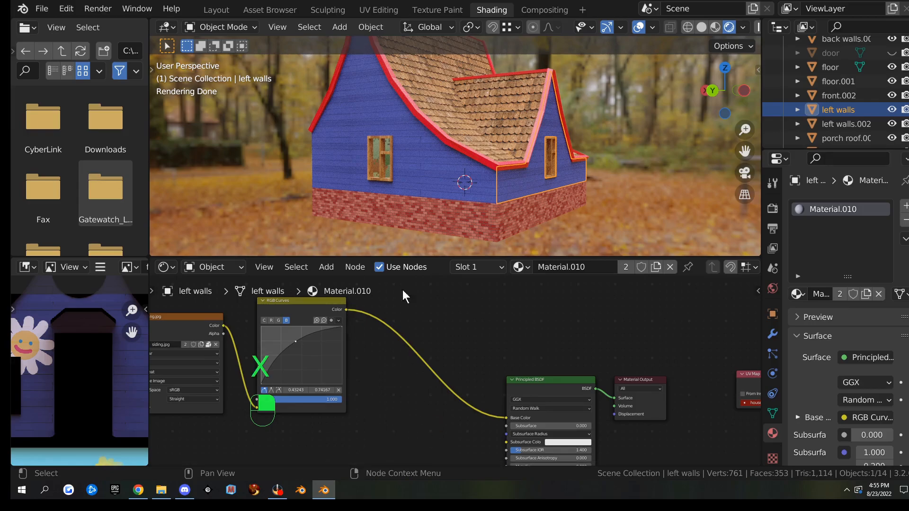
{"action": "scroll", "coordinate": [479, 325], "scroll_direction": "down", "scroll_amount": 3}
{"action": "scroll", "coordinate": [474, 326], "scroll_direction": "down", "scroll_amount": 2}
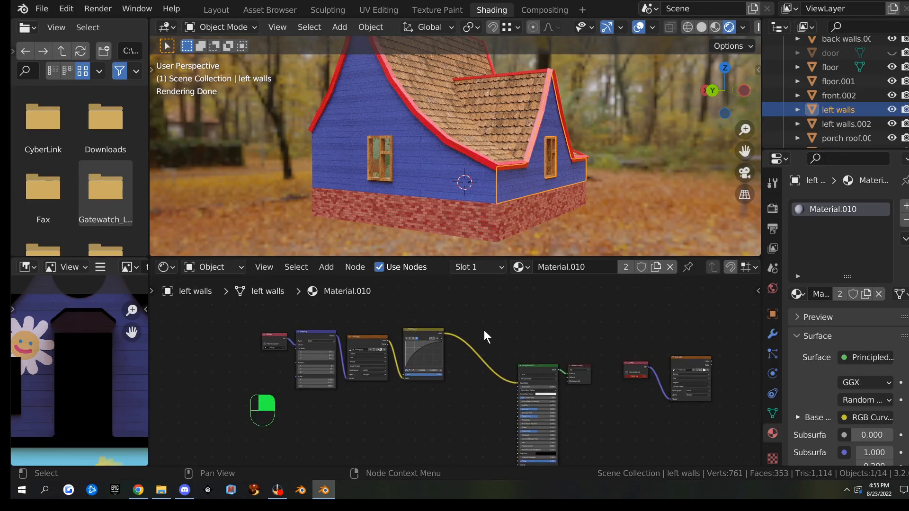
Confirm the UV Map node uses the house UV map
{"action": "scroll", "coordinate": [483, 331], "scroll_direction": "up", "scroll_amount": 2}
{"action": "scroll", "coordinate": [201, 360], "scroll_direction": "up", "scroll_amount": 3}
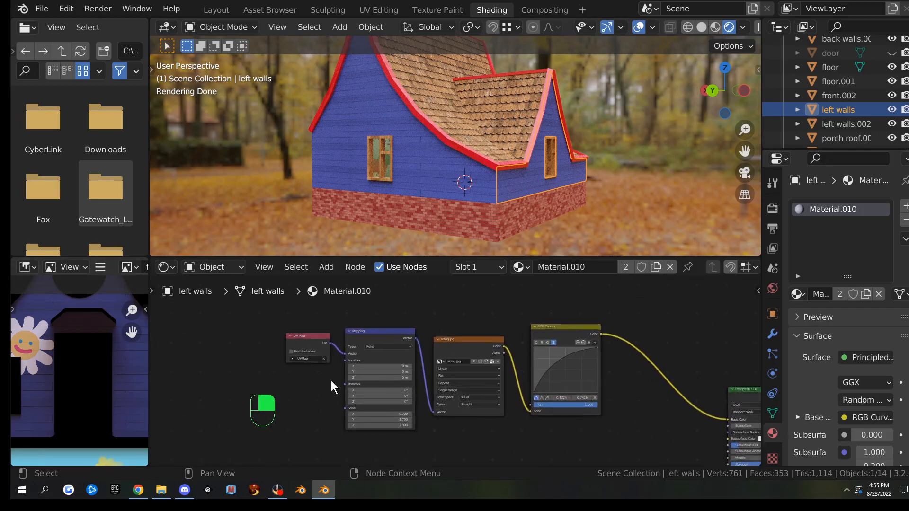
{"action": "scroll", "coordinate": [256, 350], "scroll_direction": "down", "scroll_amount": 2}
{"action": "middle_click_drag", "start_coordinate": [662, 335], "coordinate": [127, 298]}
{"action": "scroll", "coordinate": [457, 380], "scroll_direction": "up", "scroll_amount": 2}
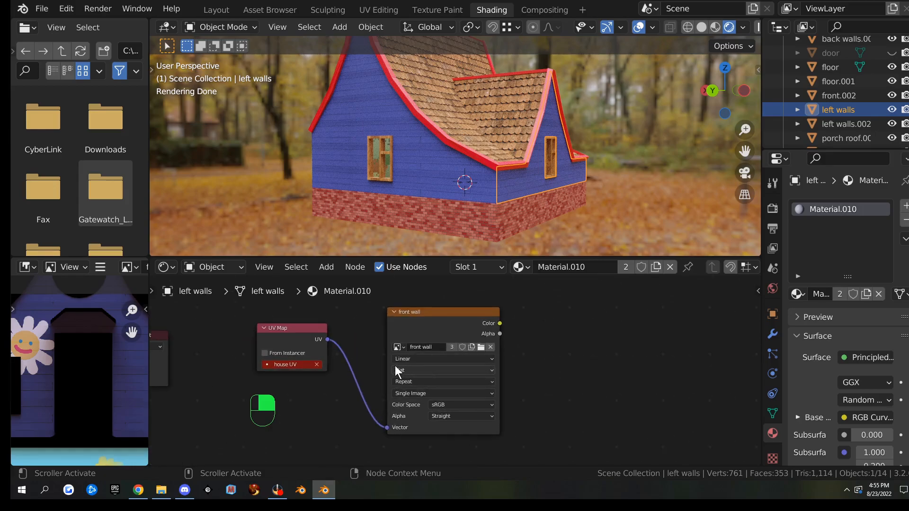
{"action": "scroll", "coordinate": [289, 390], "scroll_direction": "up", "scroll_amount": 2}
{"action": "left_click", "coordinate": [297, 353]}
{"action": "left_click", "coordinate": [297, 353]}
{"action": "key", "text": "Return"}
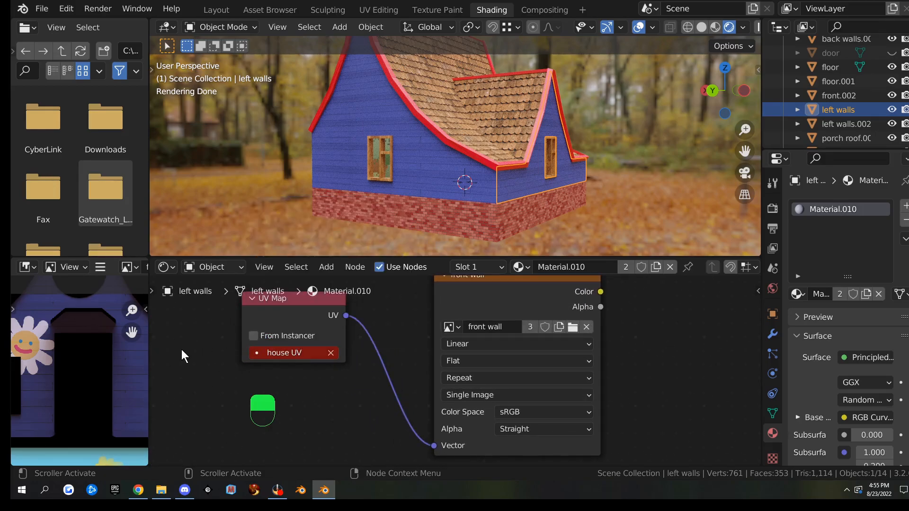
Add the back walls to the selection and join the left walls into them with Ctrl+J
{"action": "left_click", "coordinate": [773, 413]}
{"action": "scroll", "coordinate": [810, 411], "scroll_direction": "down", "scroll_amount": 5}
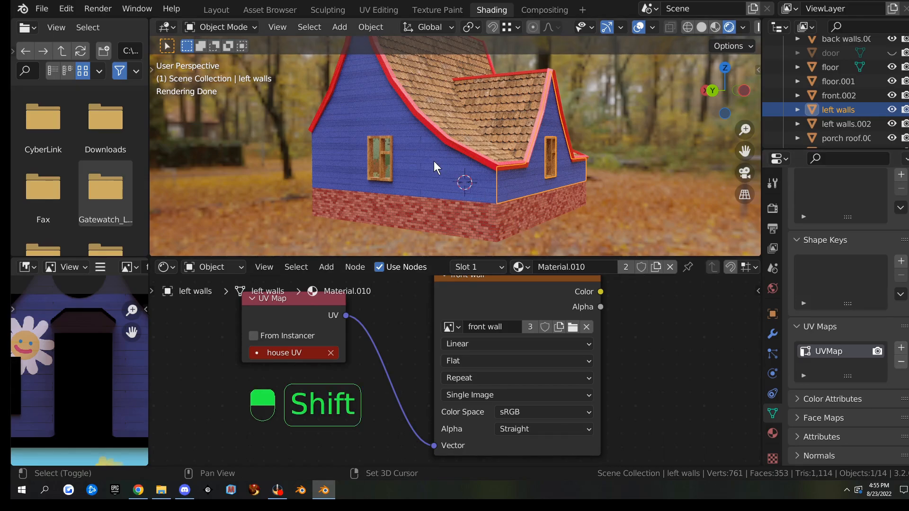
{"action": "left_click", "coordinate": [464, 182], "text": "shift"}
{"action": "scroll", "coordinate": [533, 202], "scroll_direction": "down", "scroll_amount": 4}
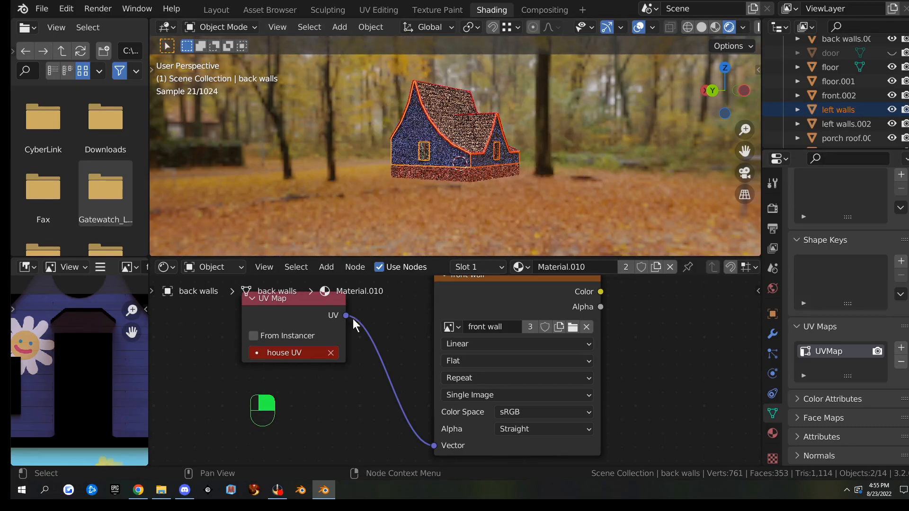
{"action": "scroll", "coordinate": [356, 327], "scroll_direction": "down", "scroll_amount": 4}
{"action": "key", "text": "ctrl+j"}
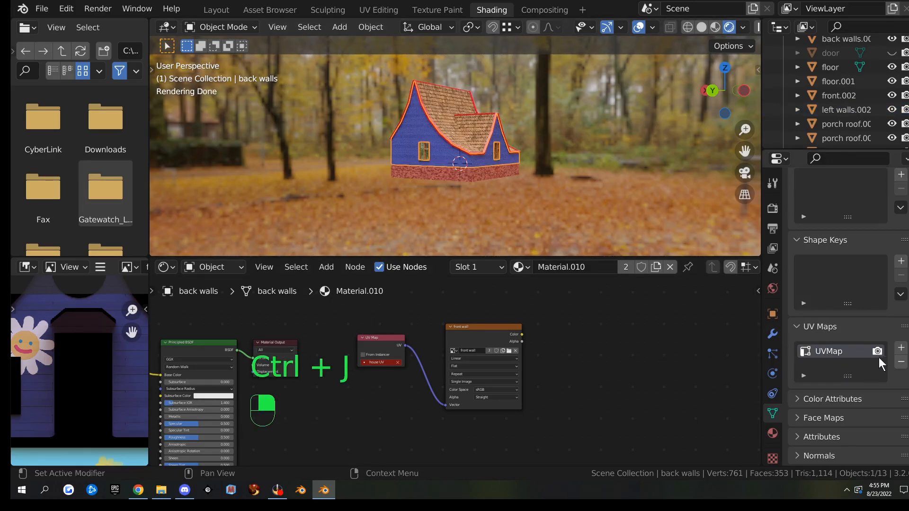
Add a second UV map to the back walls
{"action": "left_click", "coordinate": [901, 348]}
{"action": "double_click", "coordinate": [825, 365]}
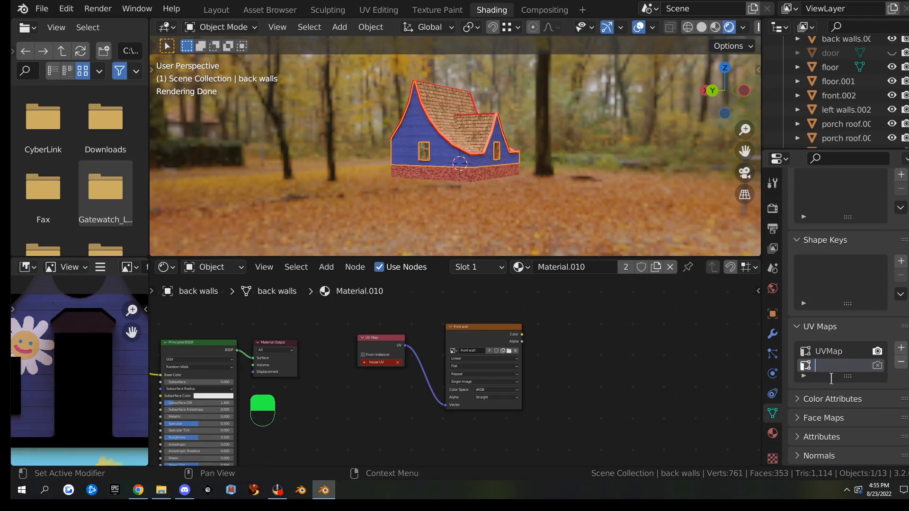
{"action": "key", "text": "ctrl+v"}
{"action": "key", "text": "Return"}
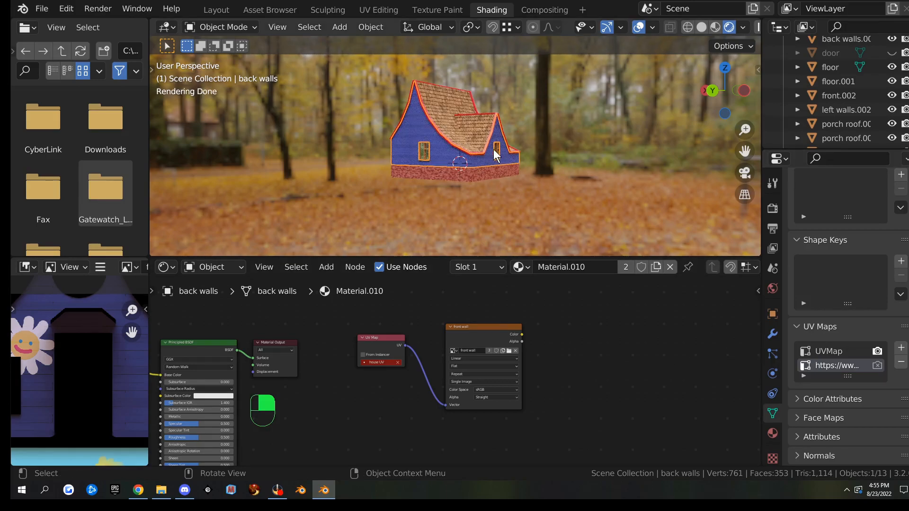
Copy the 'house UV' map name from the porch roof's UV maps
{"action": "left_click", "coordinate": [479, 142]}
{"action": "double_click", "coordinate": [822, 365]}
{"action": "key", "text": "ctrl+c"}
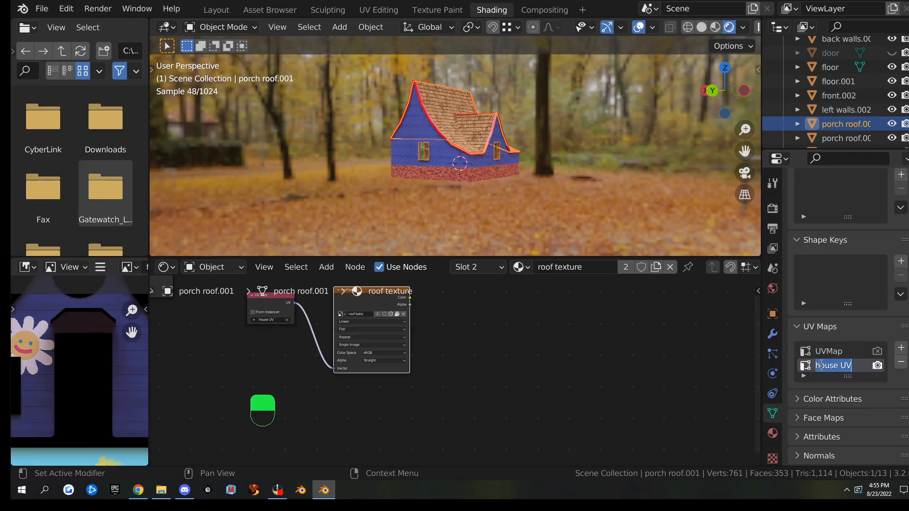
{"action": "key", "text": "ctrl"}
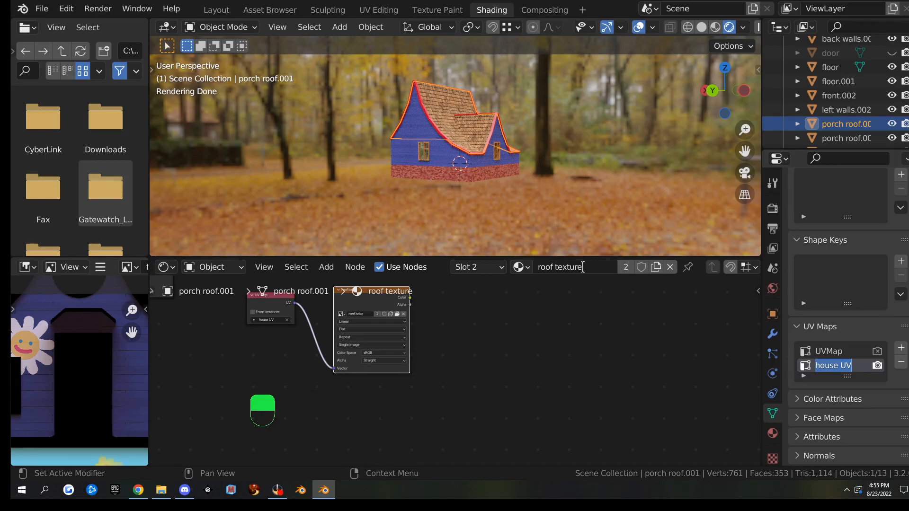
{"action": "left_click", "coordinate": [623, 311]}
Rename the back walls' second UV map to 'house UV' and make it the render map
{"action": "left_click", "coordinate": [437, 141]}
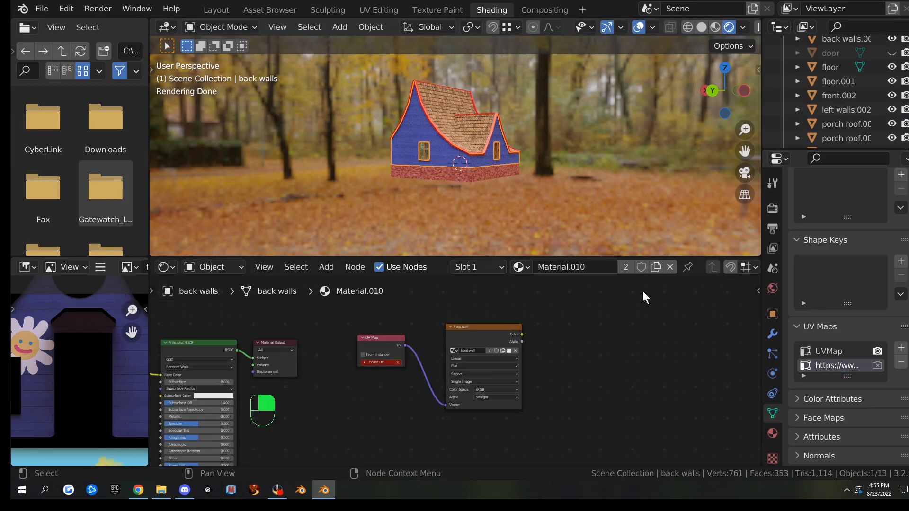
{"action": "double_click", "coordinate": [824, 366]}
{"action": "key", "text": "ctrl+v"}
{"action": "key", "text": "Return"}
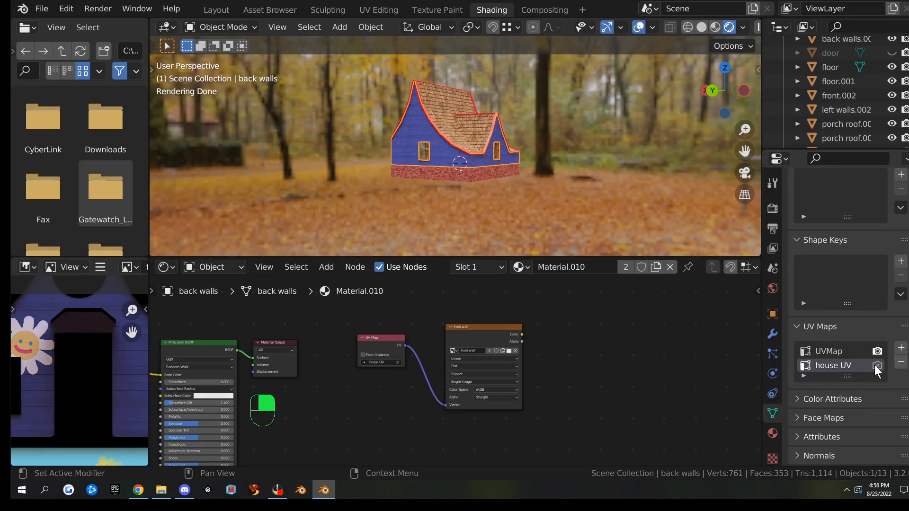
{"action": "left_click", "coordinate": [877, 365]}
{"action": "scroll", "coordinate": [460, 177], "scroll_direction": "up", "scroll_amount": 5}
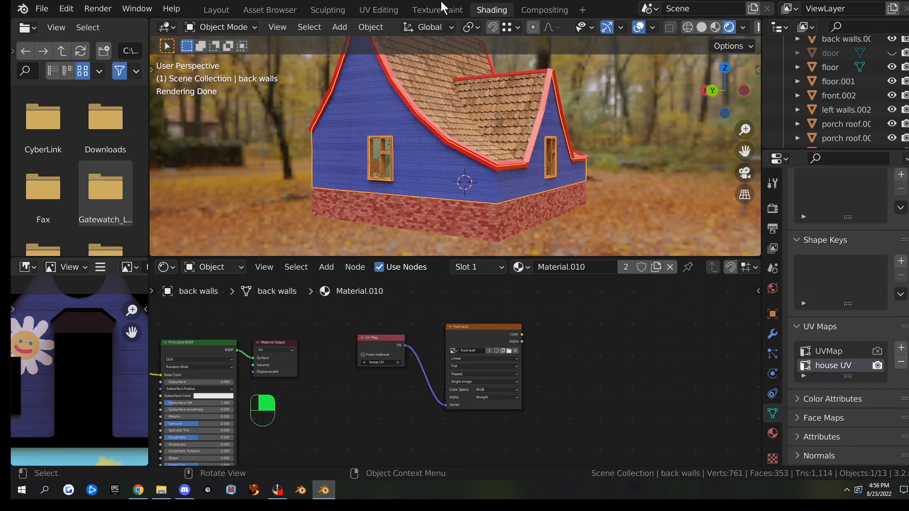
In UV Editing, box-select the back walls' large gable wall island
{"action": "left_click", "coordinate": [378, 11]}
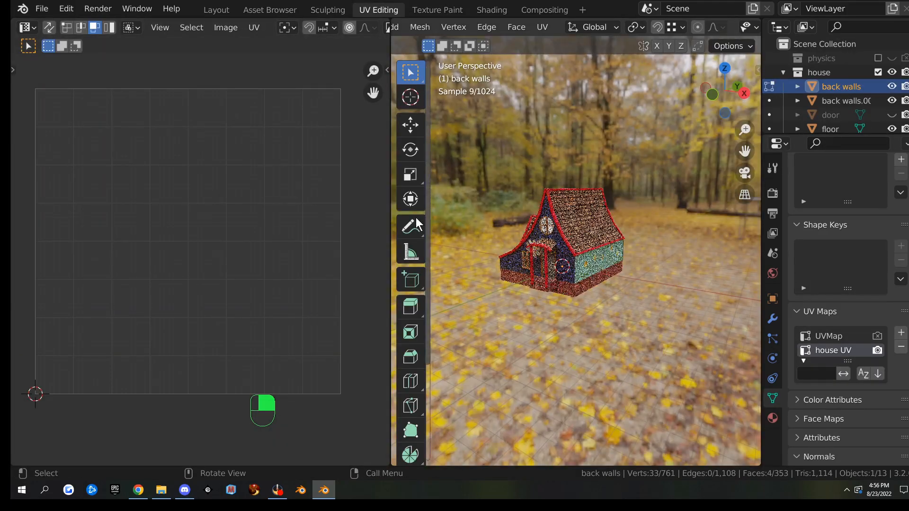
{"action": "middle_click_drag", "start_coordinate": [602, 267], "coordinate": [871, 260]}
{"action": "scroll", "coordinate": [871, 260], "scroll_direction": "up", "scroll_amount": 2}
{"action": "scroll", "coordinate": [712, 249], "scroll_direction": "up", "scroll_amount": 3}
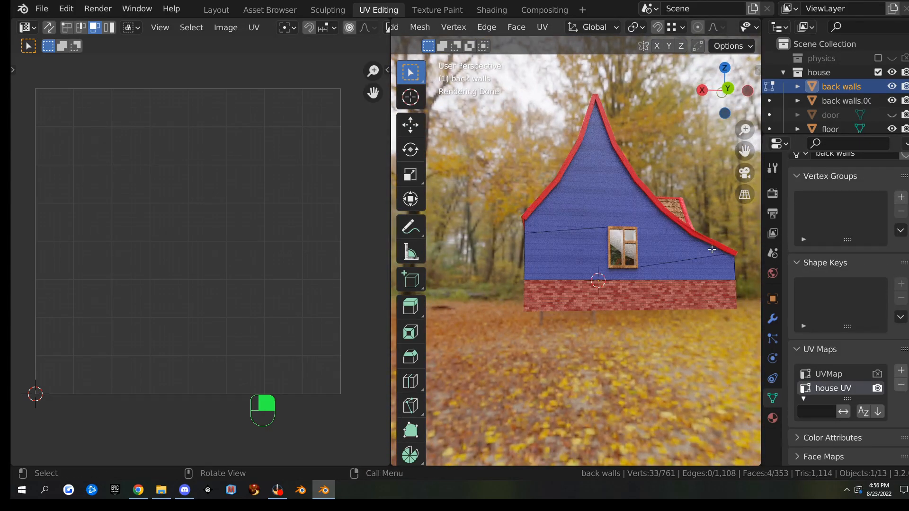
{"action": "key", "text": "a"}
{"action": "scroll", "coordinate": [257, 249], "scroll_direction": "down", "scroll_amount": 5}
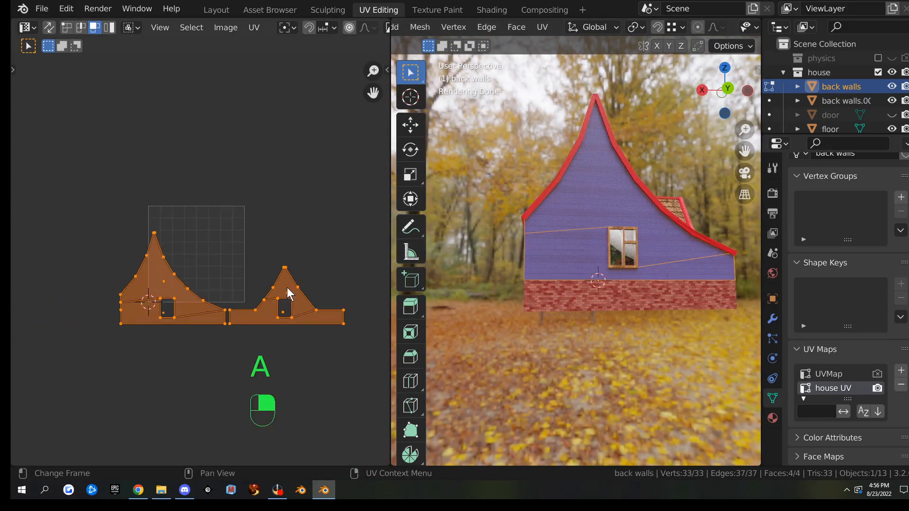
{"action": "scroll", "coordinate": [218, 269], "scroll_direction": "up", "scroll_amount": 3}
{"action": "scroll", "coordinate": [220, 266], "scroll_direction": "down", "scroll_amount": 1}
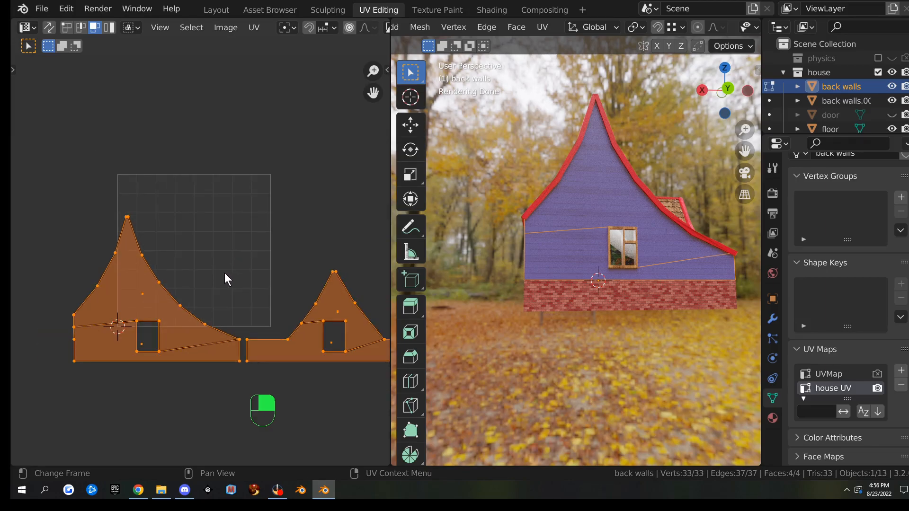
{"action": "key", "text": "alt+a"}
{"action": "key", "text": "b"}
{"action": "left_click_drag", "start_coordinate": [48, 196], "coordinate": [242, 388]}
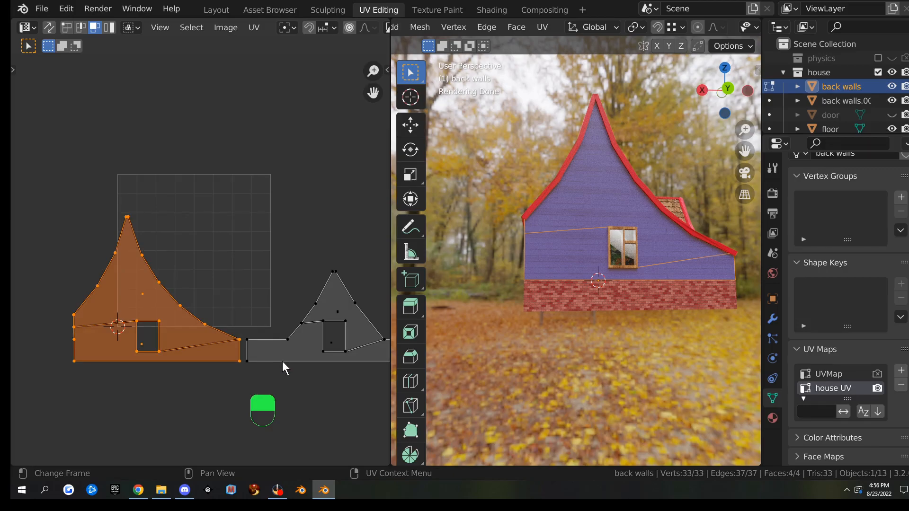
Rotate the gable island 180° over the UV square and move the lower wall island inside it
{"action": "type", "text": "r180"}
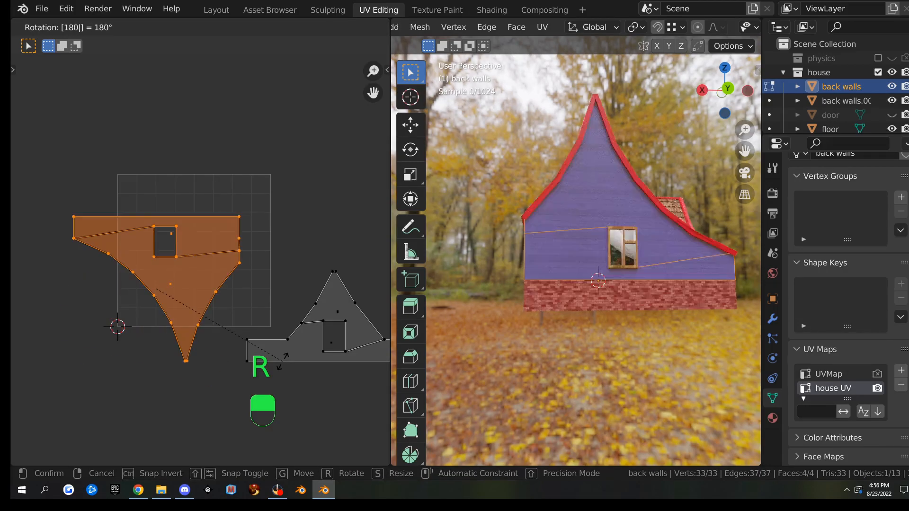
{"action": "left_click", "coordinate": [247, 377]}
{"action": "key", "text": "g"}
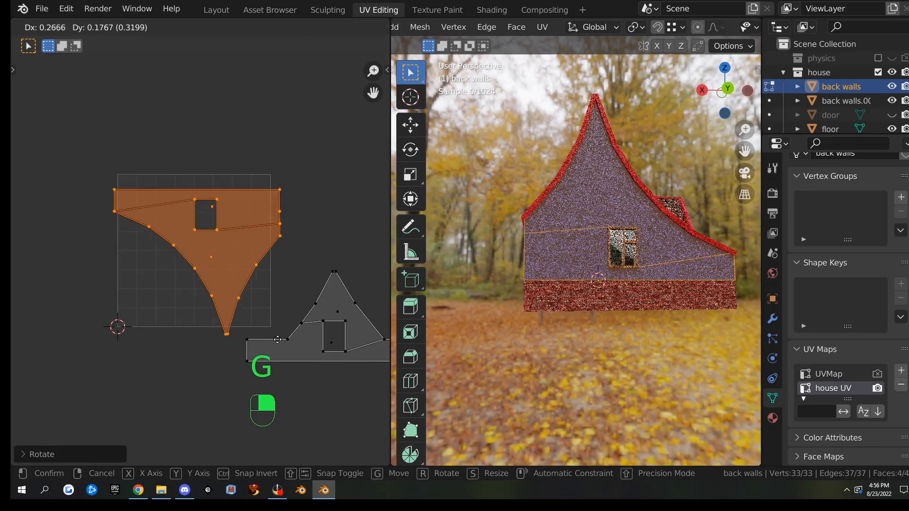
{"action": "left_click", "coordinate": [269, 272]}
{"action": "scroll", "coordinate": [285, 287], "scroll_direction": "down", "scroll_amount": 3}
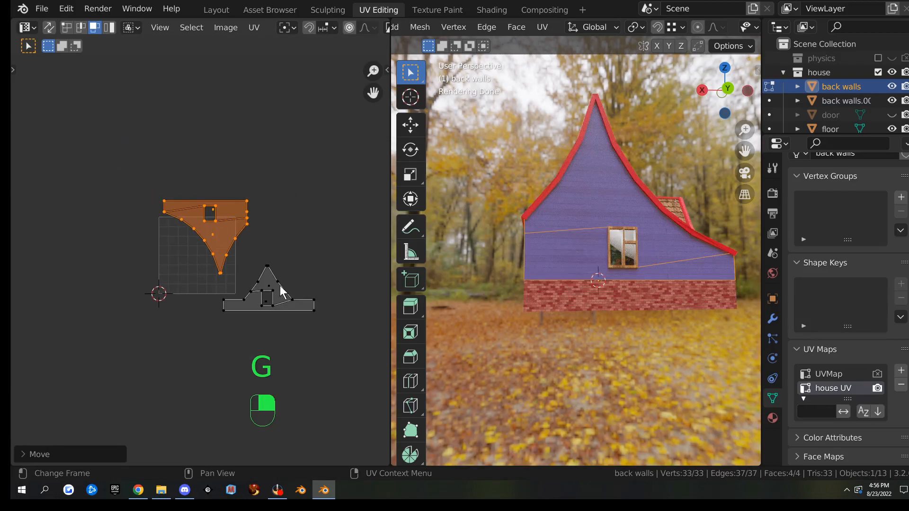
{"action": "left_click", "coordinate": [287, 293]}
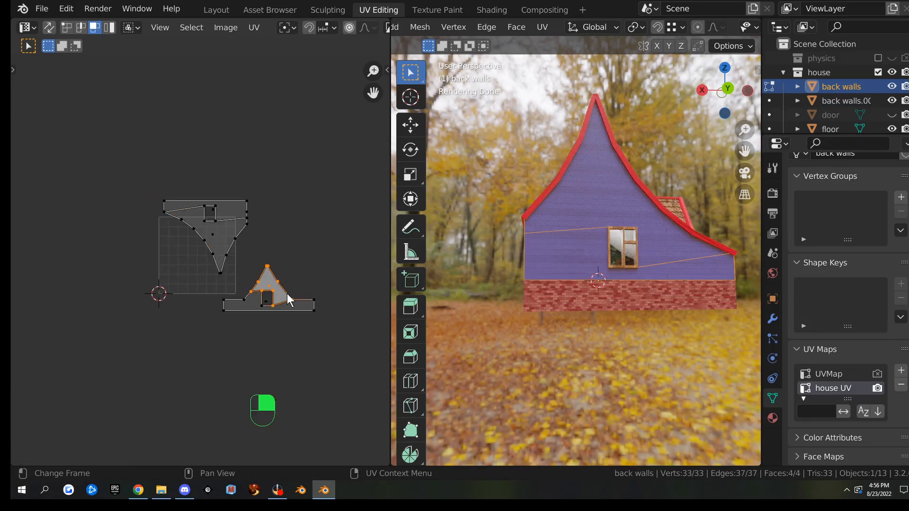
{"action": "key", "text": "l"}
{"action": "key", "text": "g"}
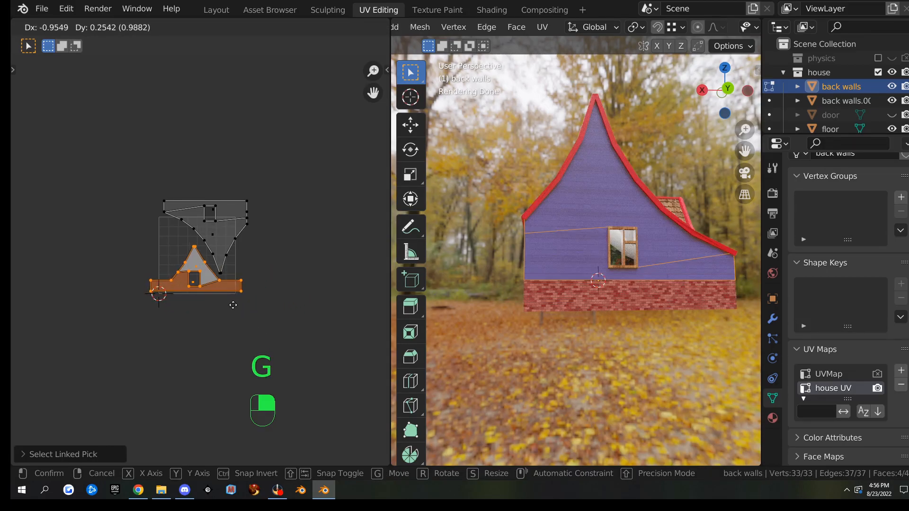
{"action": "left_click", "coordinate": [233, 305]}
Shrink both wall islands together and move them into the UV square
{"action": "left_click_drag", "start_coordinate": [110, 171], "coordinate": [313, 340]}
{"action": "key", "text": "s"}
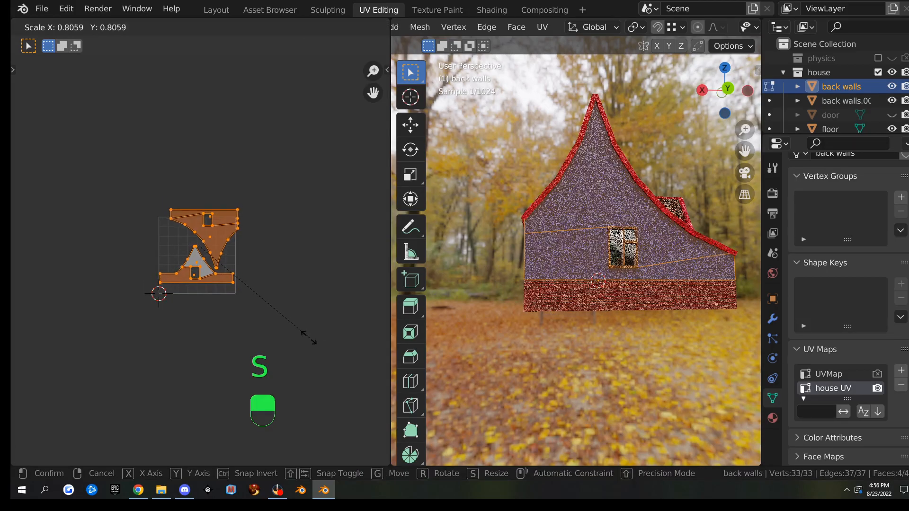
{"action": "left_click", "coordinate": [303, 329]}
{"action": "scroll", "coordinate": [331, 328], "scroll_direction": "up", "scroll_amount": 4}
{"action": "middle_click_drag", "start_coordinate": [334, 321], "coordinate": [277, 305]}
{"action": "key", "text": "g"}
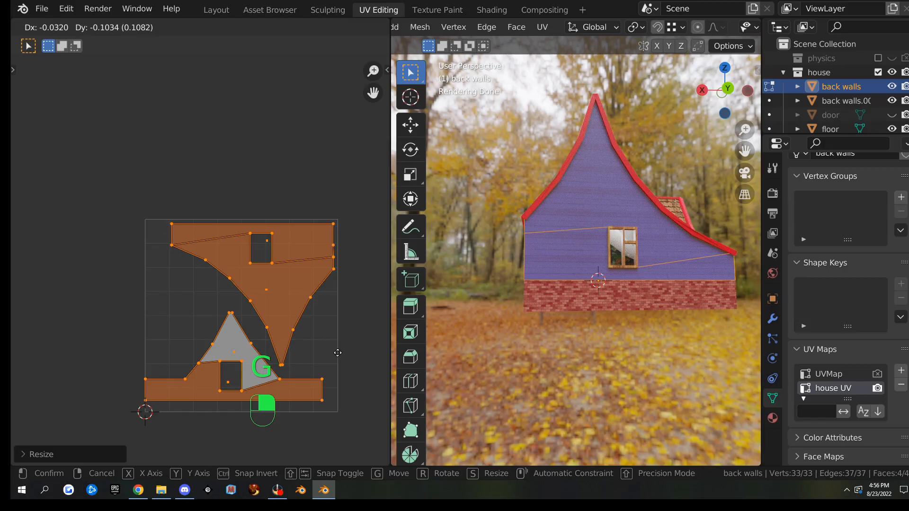
{"action": "left_click", "coordinate": [347, 363]}
Fine-tune the islands with small scale and move adjustments so they fit the square
{"action": "key", "text": "s"}
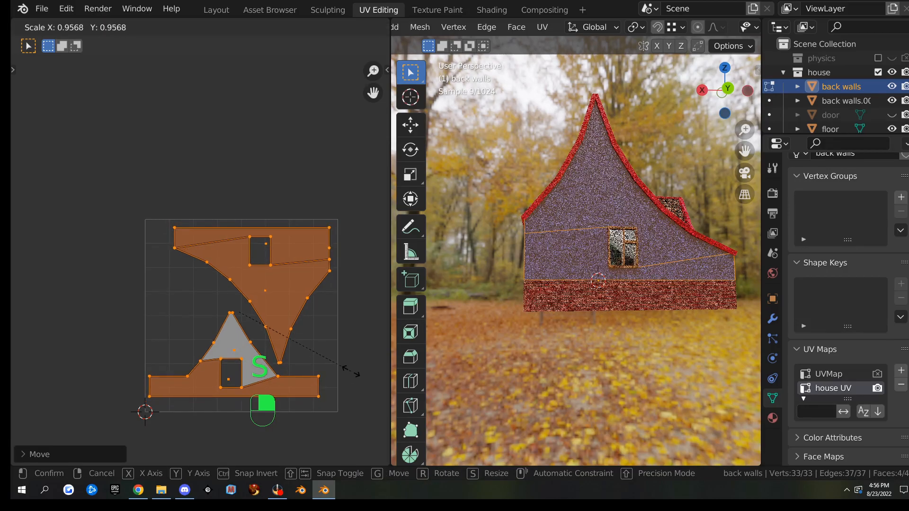
{"action": "left_click", "coordinate": [349, 379]}
{"action": "key", "text": "g"}
{"action": "left_click", "coordinate": [354, 381]}
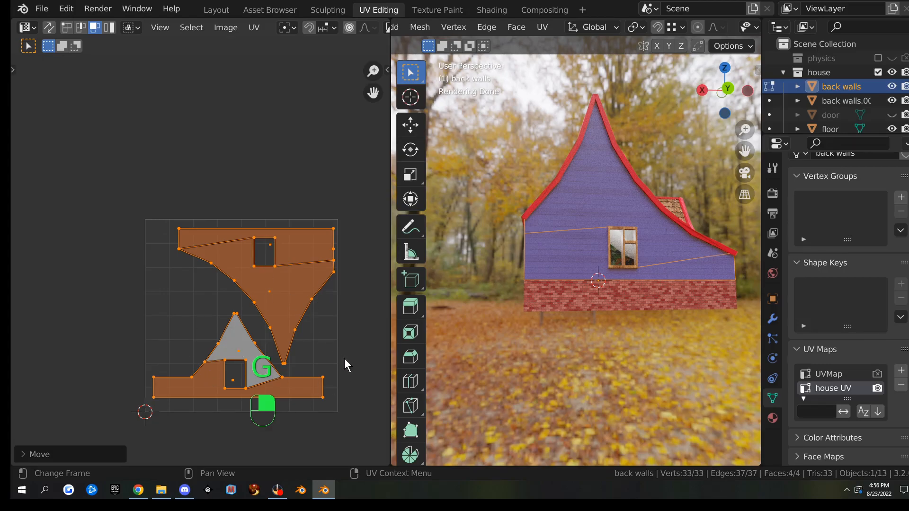
{"action": "key", "text": "s"}
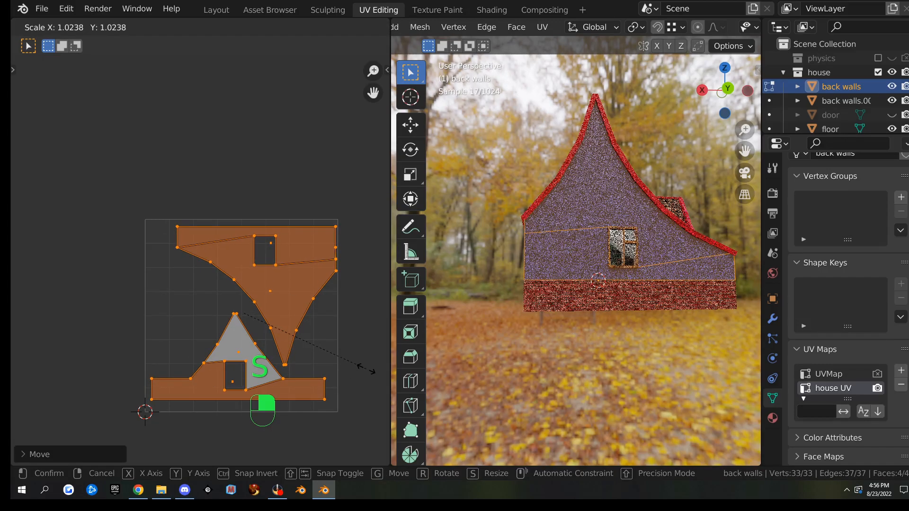
{"action": "left_click", "coordinate": [365, 368]}
{"action": "key", "text": "g"}
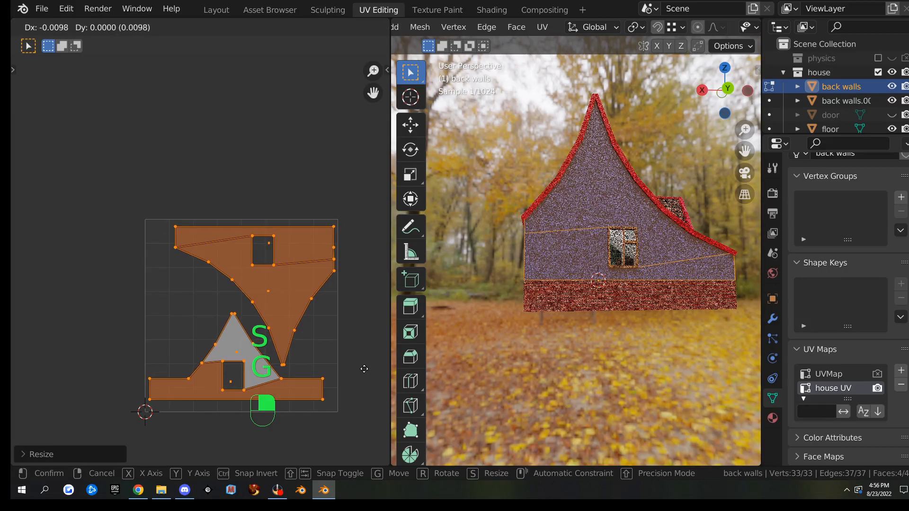
{"action": "left_click", "coordinate": [365, 370]}
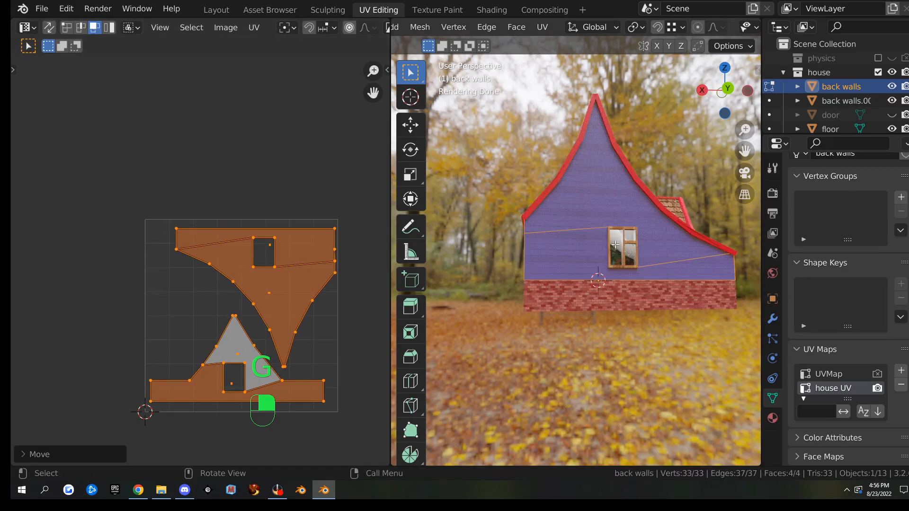
Make the front wall Image Texture node the bake target and bake the back walls into it
{"action": "left_click", "coordinate": [491, 10]}
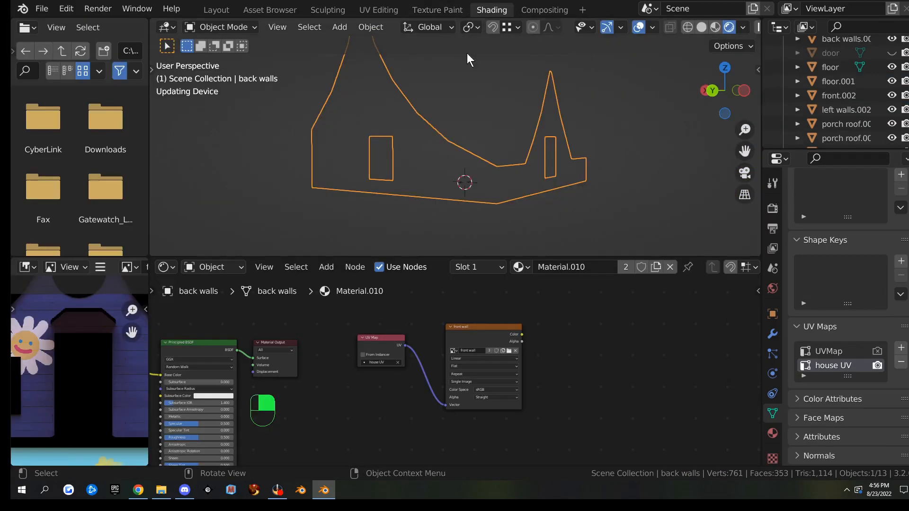
{"action": "scroll", "coordinate": [375, 359], "scroll_direction": "up", "scroll_amount": 2}
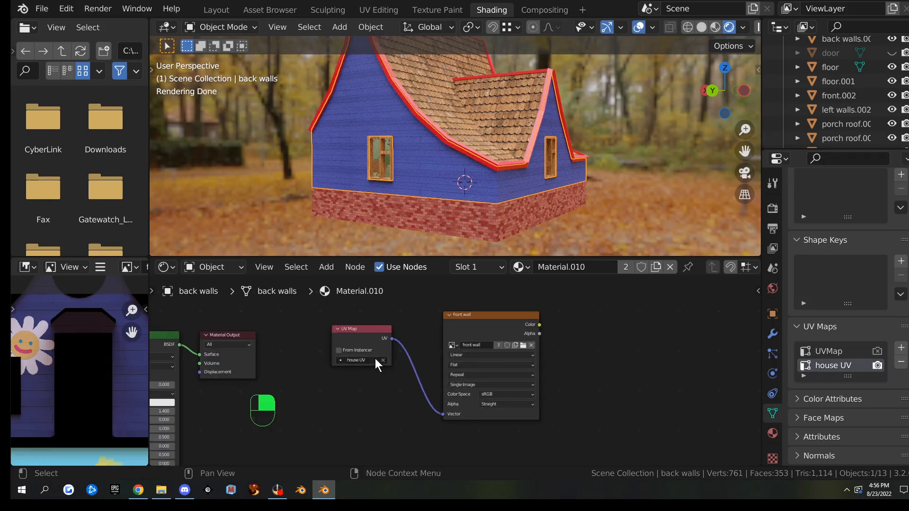
{"action": "scroll", "coordinate": [823, 285], "scroll_direction": "up", "scroll_amount": 3}
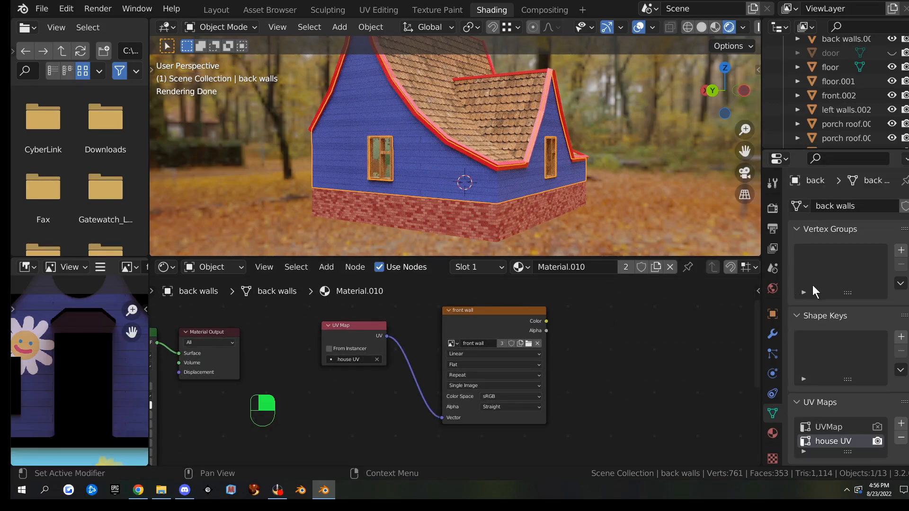
{"action": "left_click", "coordinate": [773, 433]}
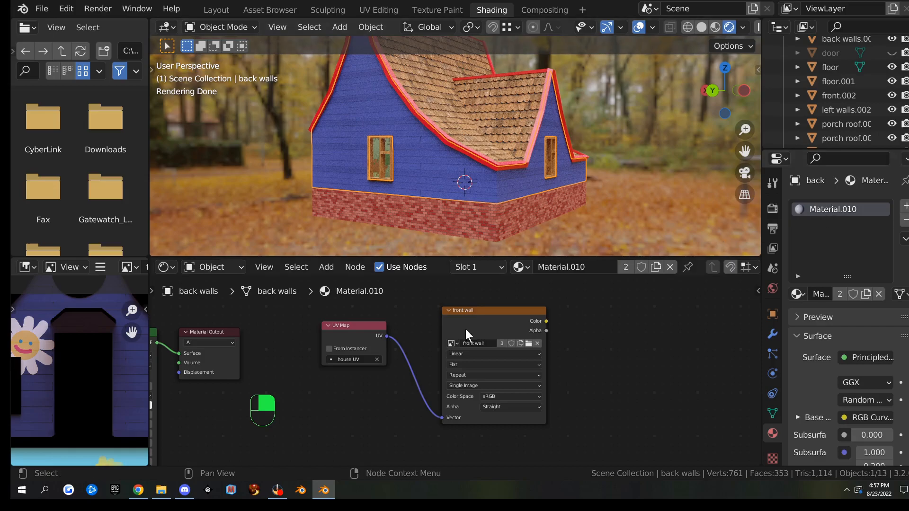
{"action": "left_click", "coordinate": [362, 326]}
{"action": "left_click", "coordinate": [488, 314]}
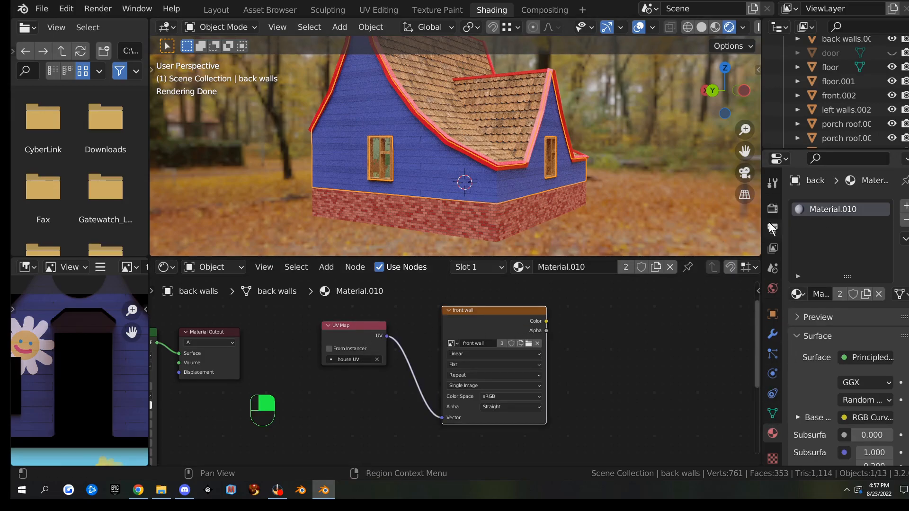
{"action": "left_click", "coordinate": [773, 209]}
{"action": "scroll", "coordinate": [821, 327], "scroll_direction": "down", "scroll_amount": 12}
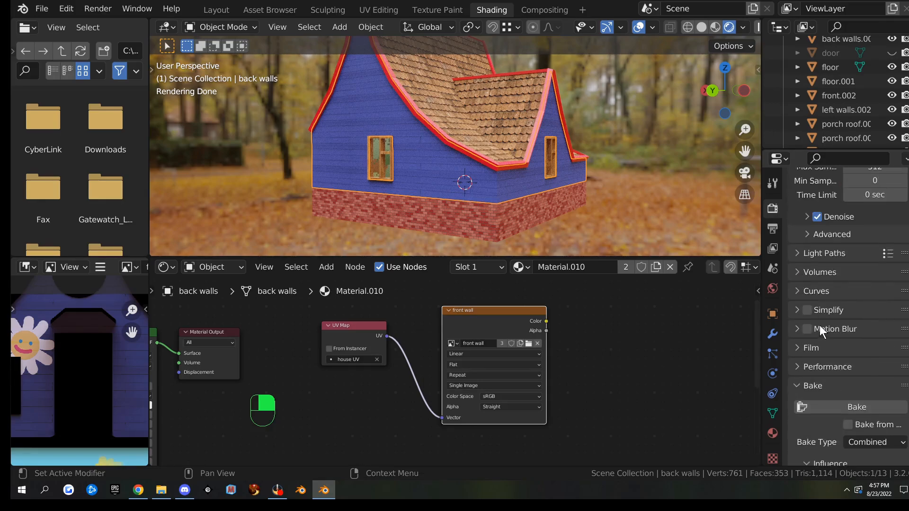
{"action": "left_click", "coordinate": [820, 327]}
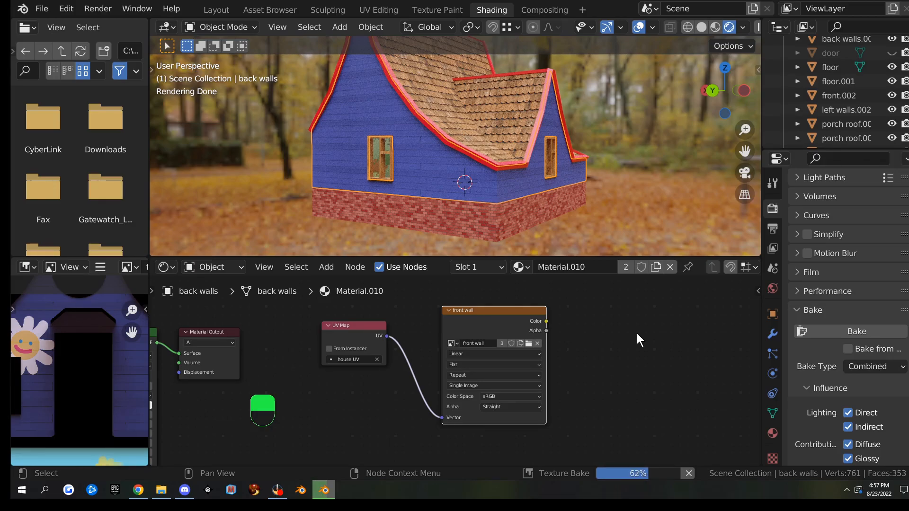
{"action": "left_click", "coordinate": [773, 413]}
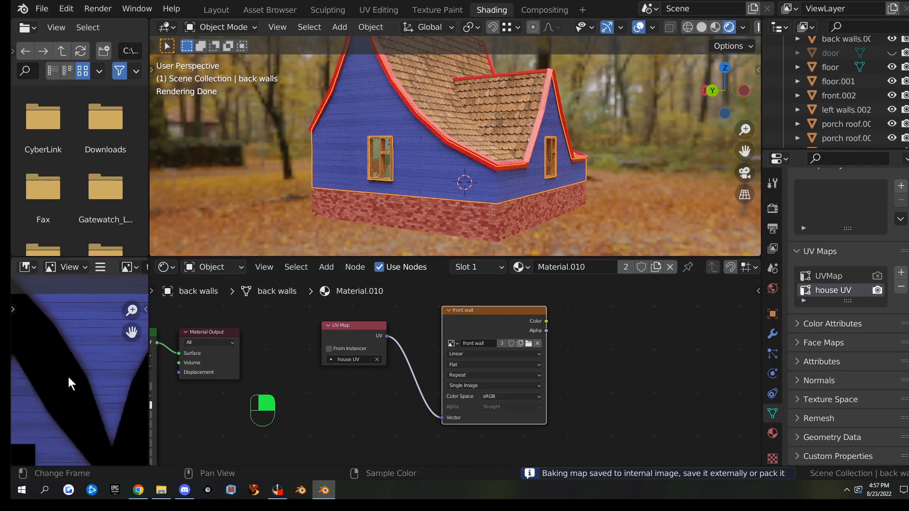
Inspect the baked back walls texture up close in a maximized image editor
{"action": "key", "text": "ctrl+space"}
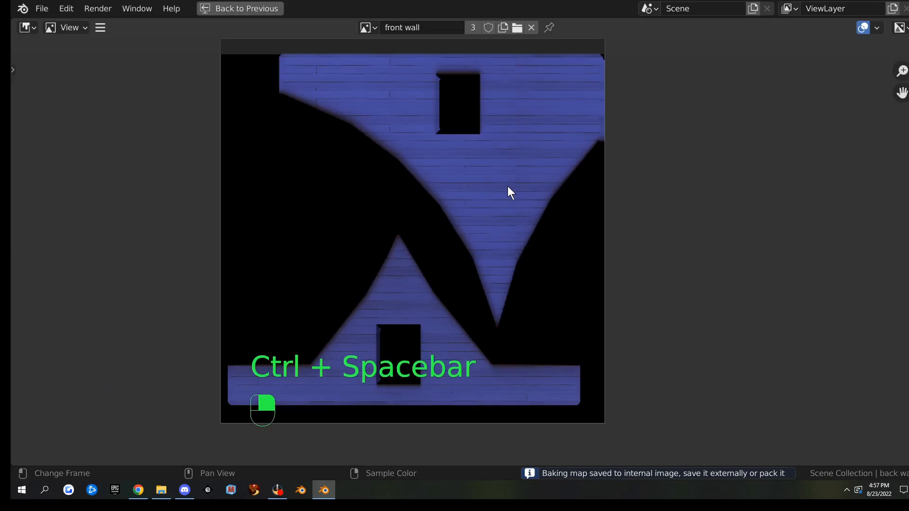
{"action": "middle_click_drag", "start_coordinate": [523, 176], "coordinate": [414, 268]}
{"action": "scroll", "coordinate": [464, 260], "scroll_direction": "up", "scroll_amount": 6}
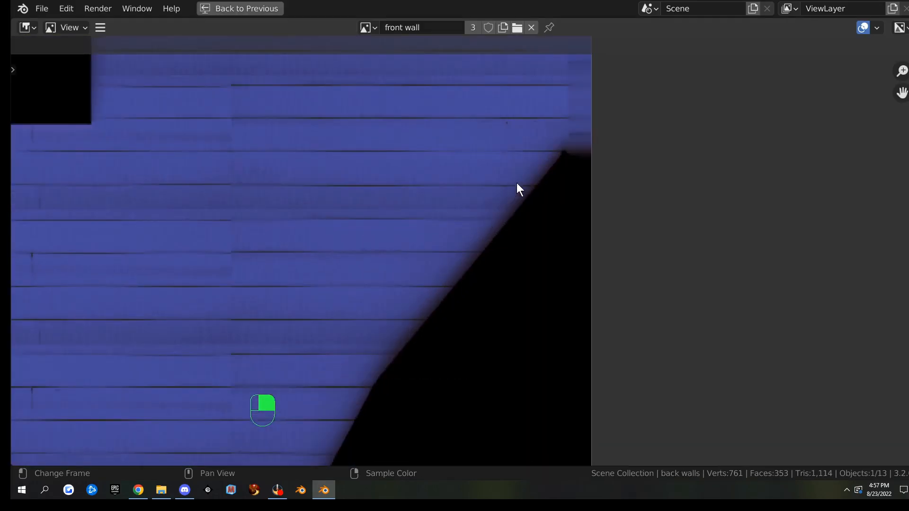
{"action": "middle_click_drag", "start_coordinate": [562, 106], "coordinate": [471, 246]}
{"action": "scroll", "coordinate": [499, 198], "scroll_direction": "down", "scroll_amount": 2}
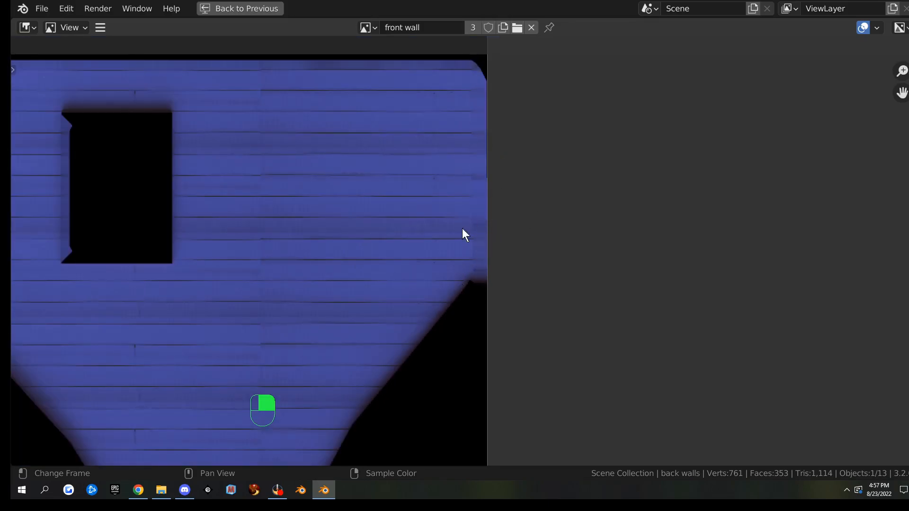
{"action": "scroll", "coordinate": [411, 327], "scroll_direction": "down", "scroll_amount": 5}
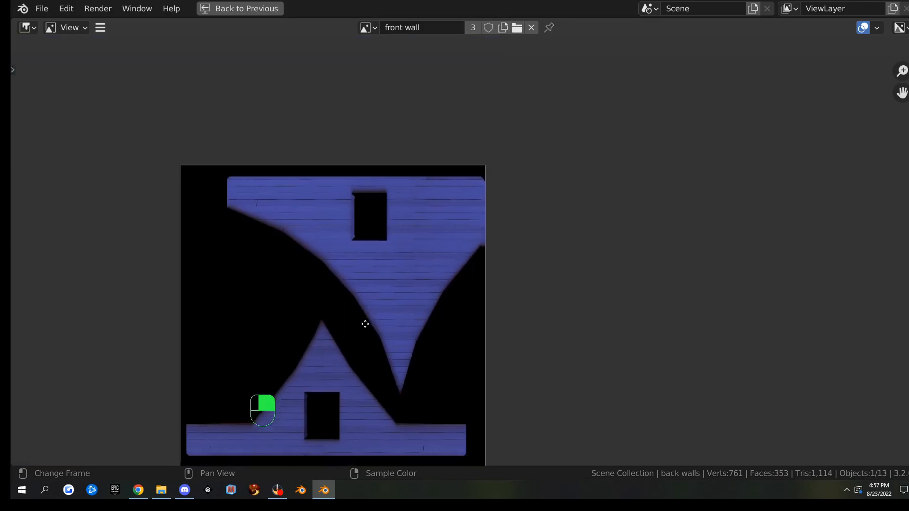
{"action": "scroll", "coordinate": [388, 261], "scroll_direction": "up", "scroll_amount": 5}
{"action": "middle_click_drag", "start_coordinate": [351, 269], "coordinate": [398, 270]}
{"action": "scroll", "coordinate": [398, 267], "scroll_direction": "up", "scroll_amount": 1}
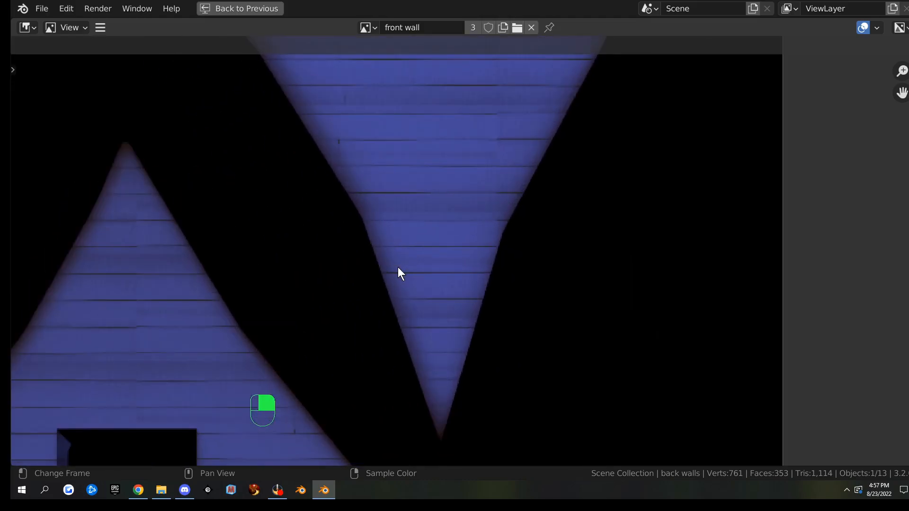
{"action": "scroll", "coordinate": [265, 312], "scroll_direction": "down", "scroll_amount": 6}
{"action": "middle_click_drag", "start_coordinate": [319, 341], "coordinate": [487, 417]}
{"action": "key", "text": "ctrl+space"}
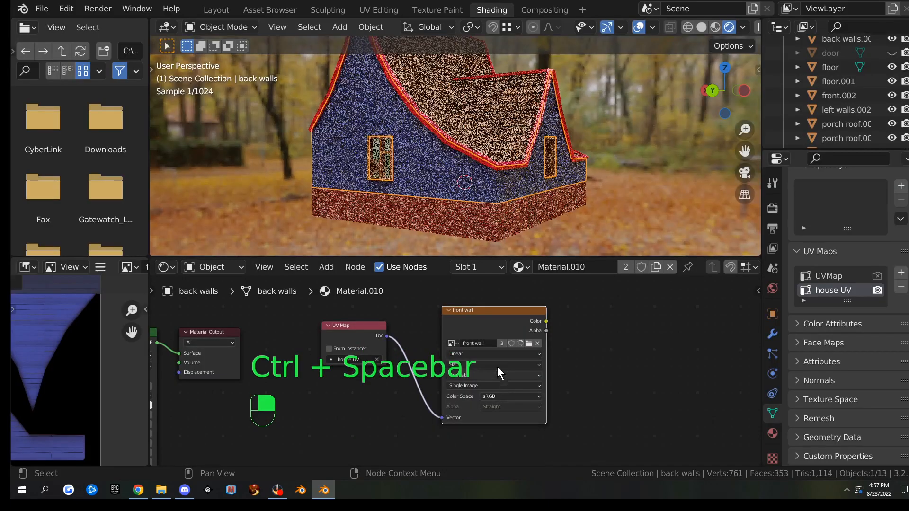
Save the baked image as back wall.png
{"action": "left_click", "coordinate": [100, 267]}
{"action": "mouse_move", "coordinate": [127, 300]}
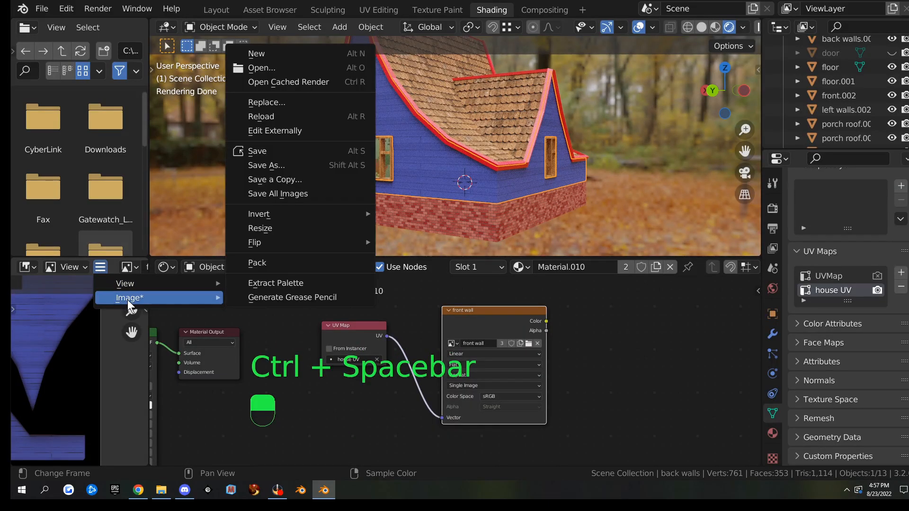
{"action": "left_click", "coordinate": [297, 170]}
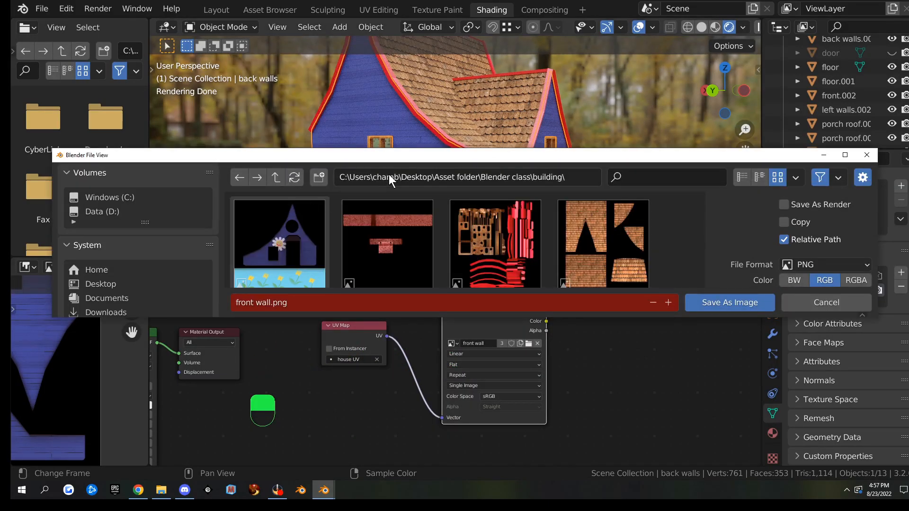
{"action": "key", "text": "super+Up"}
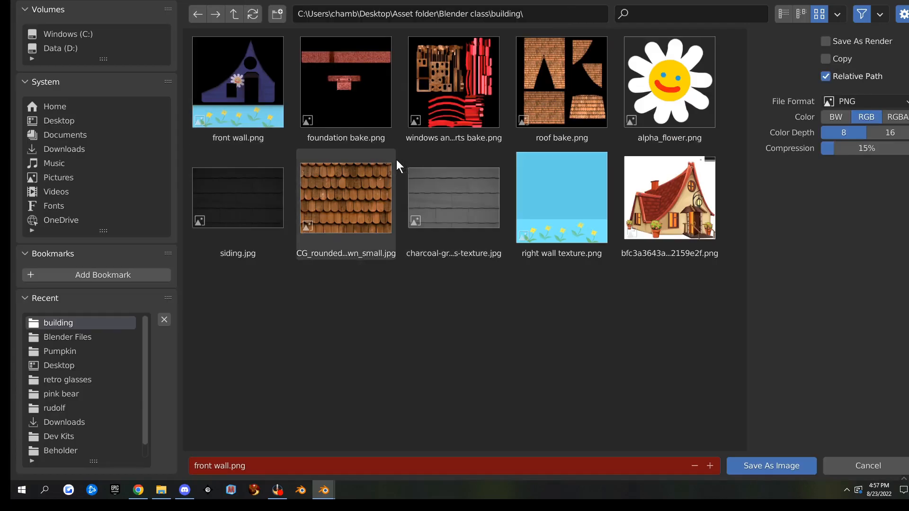
{"action": "left_click", "coordinate": [249, 466]}
{"action": "type", "text": "back wall"}
{"action": "key", "text": "Return"}
{"action": "left_click", "coordinate": [763, 464]}
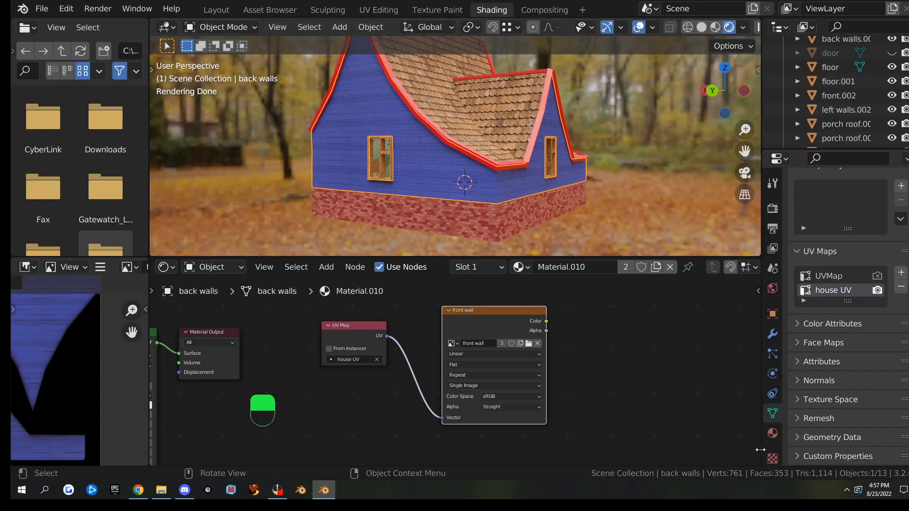
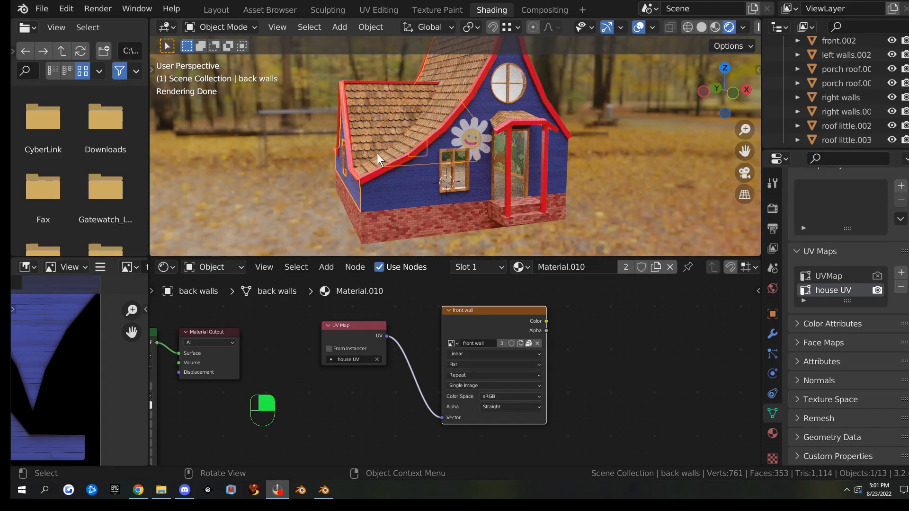
Select the front wall and porch floor, then orbit to face the house front
{"action": "left_click", "coordinate": [512, 182]}
{"action": "left_click", "coordinate": [498, 189]}
{"action": "middle_click_drag", "start_coordinate": [497, 190], "coordinate": [567, 180]}
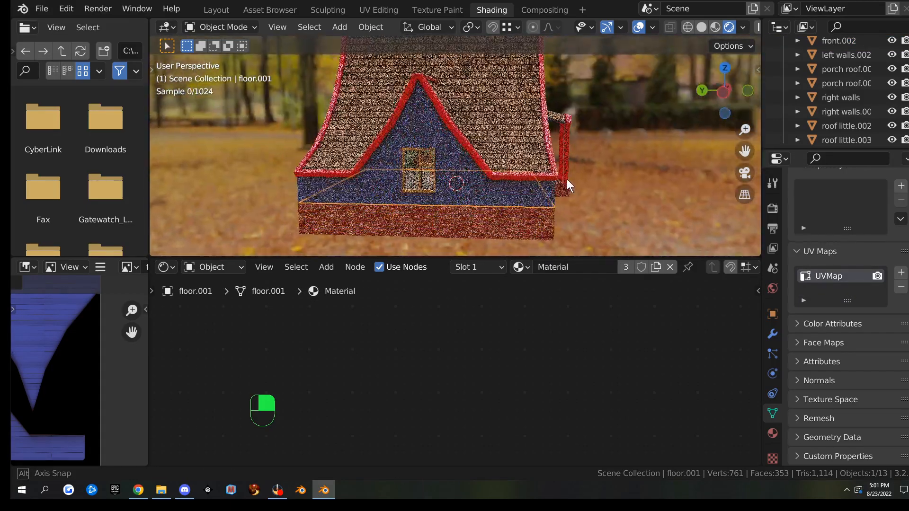
{"action": "middle_click_drag", "start_coordinate": [385, 182], "coordinate": [396, 199]}
{"action": "scroll", "coordinate": [418, 197], "scroll_direction": "up", "scroll_amount": 6}
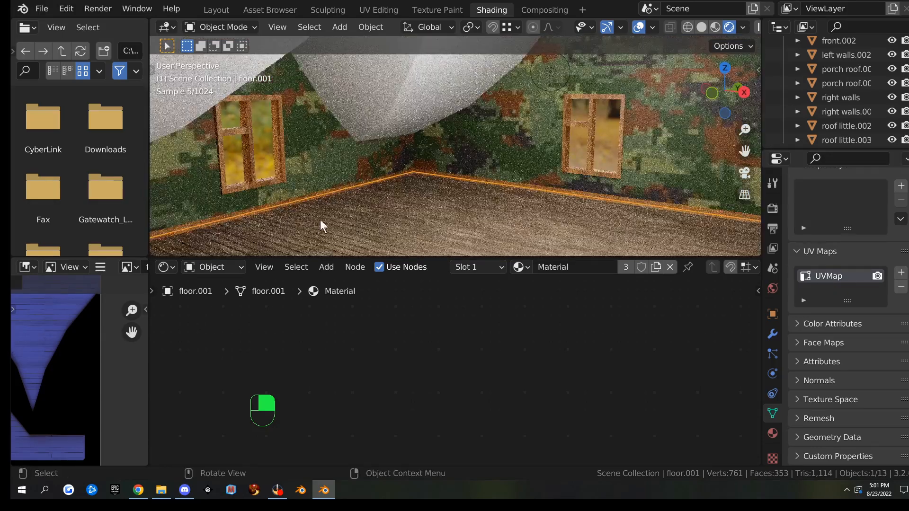
Look around the room inside the house, then bring up the Add > Light types
{"action": "middle_click_drag", "start_coordinate": [542, 216], "coordinate": [503, 206]}
{"action": "scroll", "coordinate": [571, 213], "scroll_direction": "down", "scroll_amount": 8}
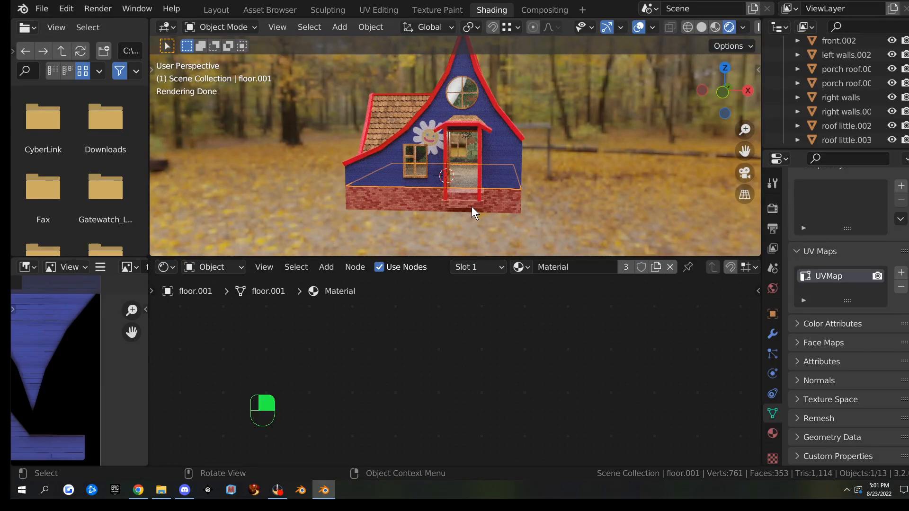
{"action": "key", "text": "shift+a"}
{"action": "mouse_move", "coordinate": [422, 214]}
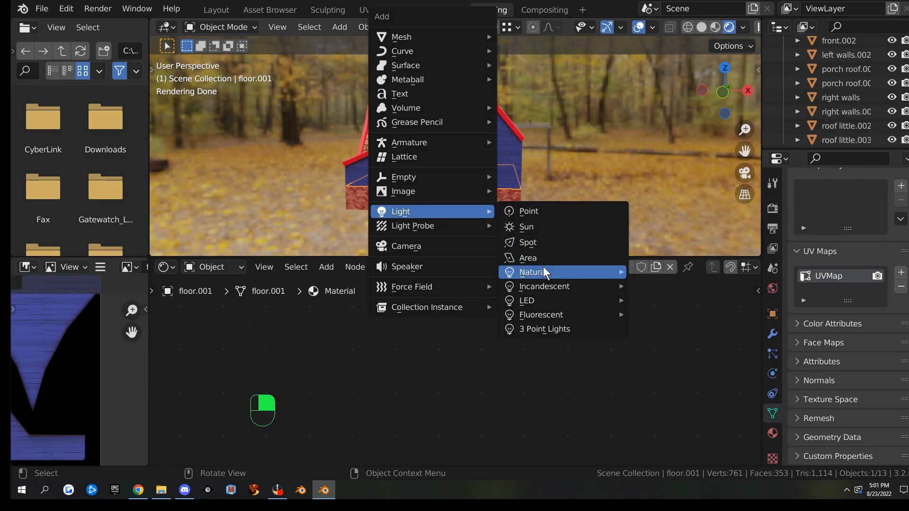
Add a spot light, then in Layout front view place it above-left of the house, angled toward it
{"action": "left_click", "coordinate": [545, 241]}
{"action": "scroll", "coordinate": [487, 220], "scroll_direction": "down", "scroll_amount": 2}
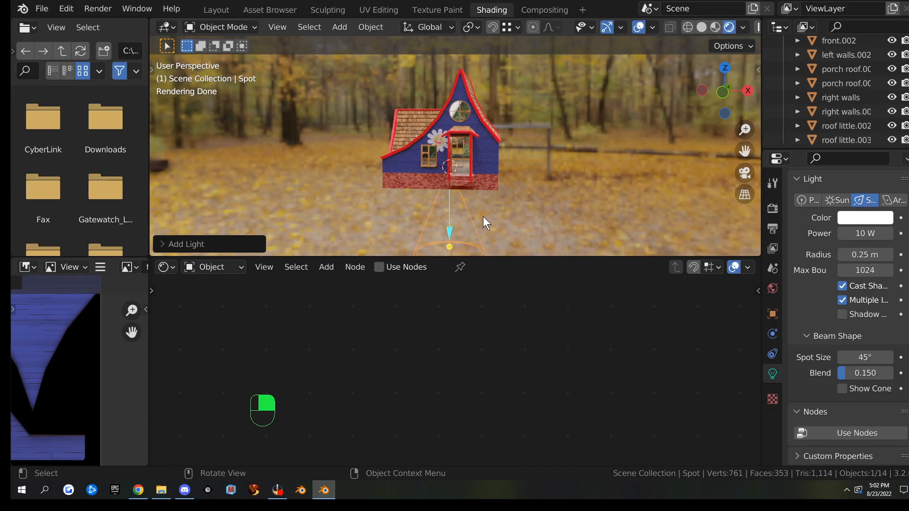
{"action": "left_click", "coordinate": [210, 11]}
{"action": "key", "text": "KP_1"}
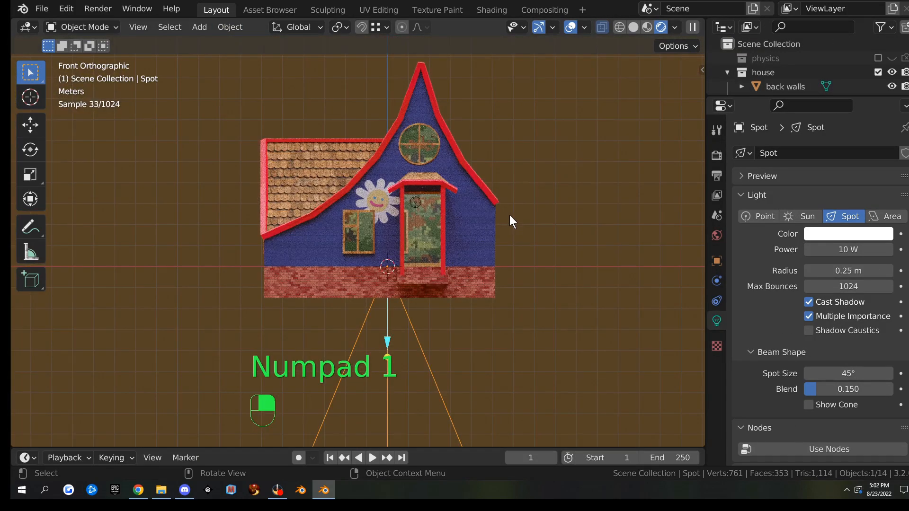
{"action": "key", "text": "g"}
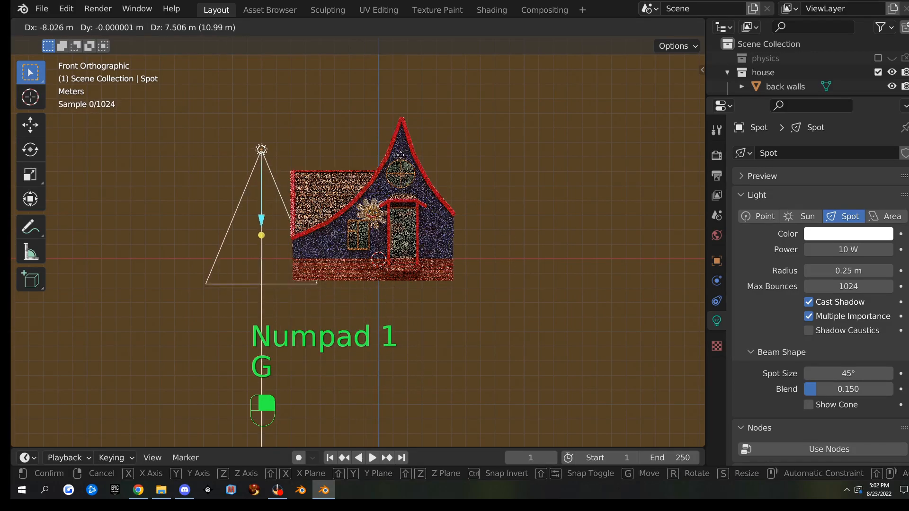
{"action": "left_click", "coordinate": [367, 197]}
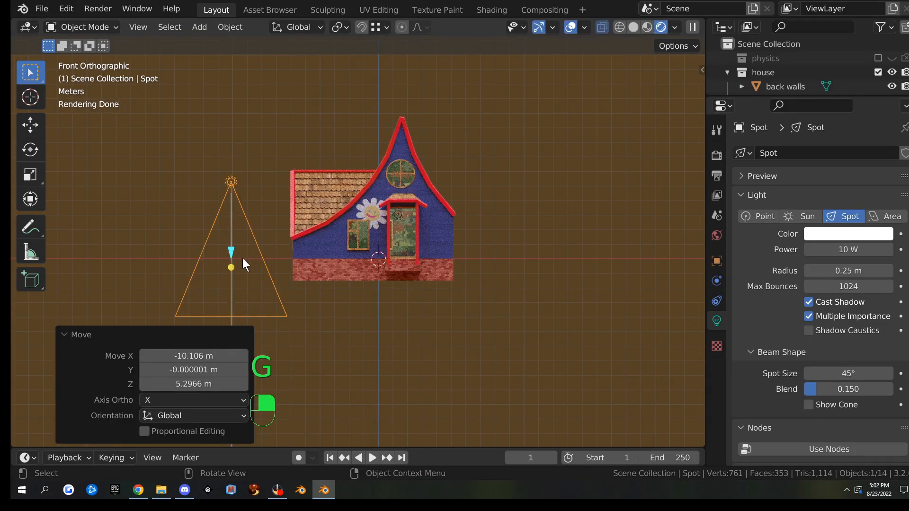
{"action": "key", "text": "r"}
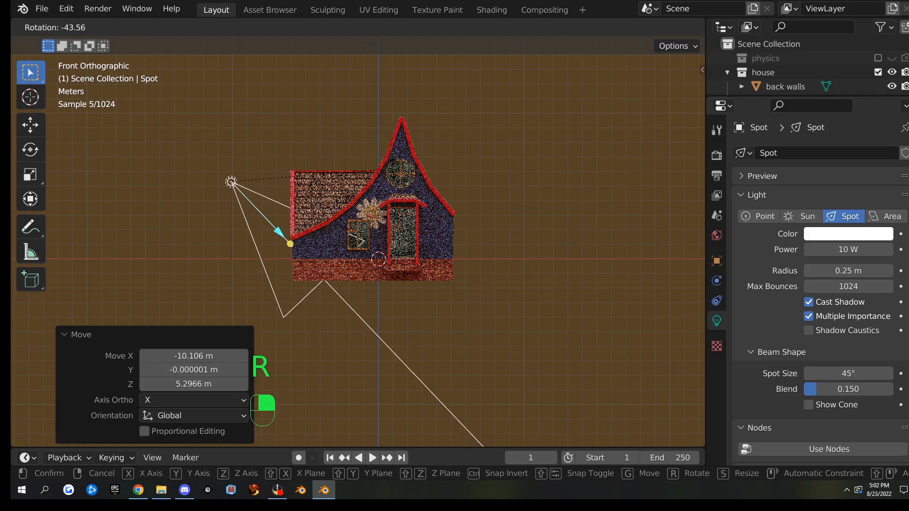
{"action": "left_click", "coordinate": [380, 136]}
Lower the spot light 1.72 m, rotate it a further -8.25°, and raise its power to 1562.2 W
{"action": "key", "text": "g"}
{"action": "key", "text": "z"}
{"action": "left_click", "coordinate": [397, 181]}
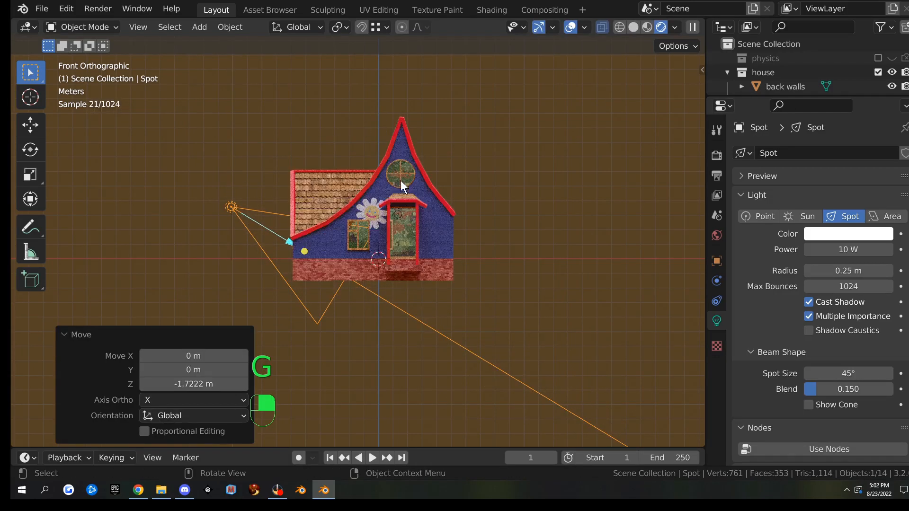
{"action": "key", "text": "r"}
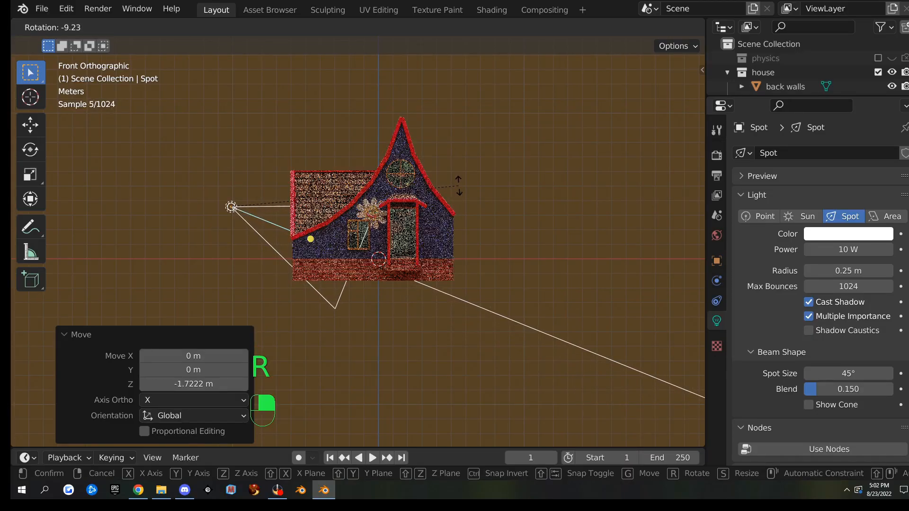
{"action": "left_click", "coordinate": [419, 218]}
{"action": "middle_click_drag", "start_coordinate": [419, 219], "coordinate": [340, 228]}
{"action": "scroll", "coordinate": [348, 230], "scroll_direction": "up", "scroll_amount": 5}
{"action": "scroll", "coordinate": [347, 230], "scroll_direction": "up", "scroll_amount": 8}
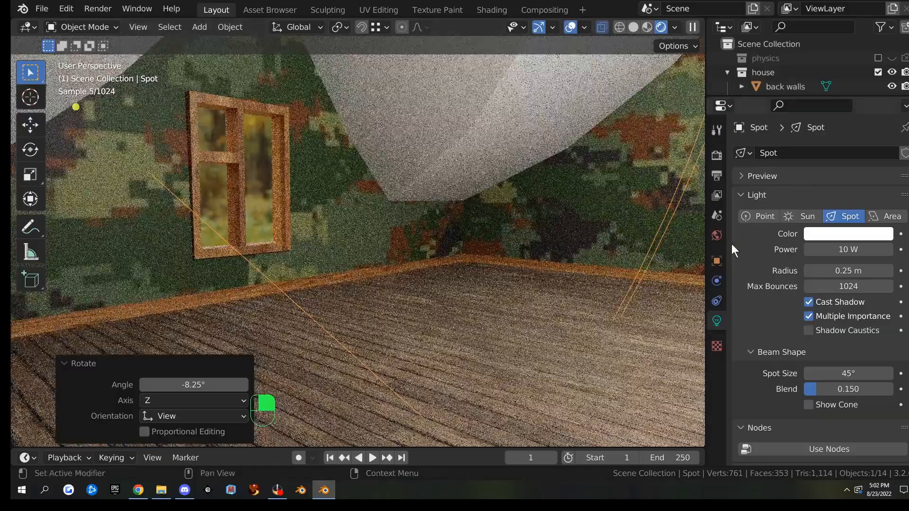
{"action": "left_click_drag", "start_coordinate": [848, 250], "coordinate": [887, 249]}
Raise the spot light, tilt it 8.21° around Y, and boost its power to 2570 W
{"action": "scroll", "coordinate": [356, 317], "scroll_direction": "up", "scroll_amount": 1}
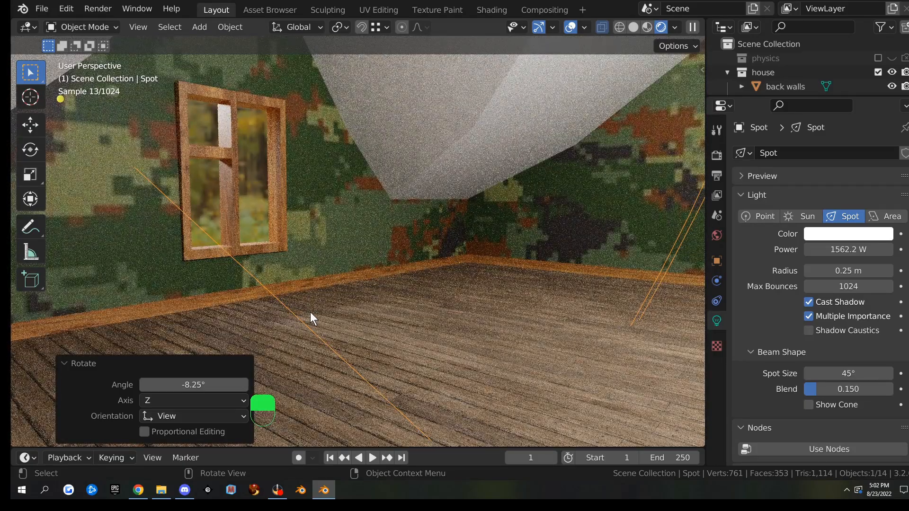
{"action": "key", "text": "g"}
{"action": "key", "text": "z"}
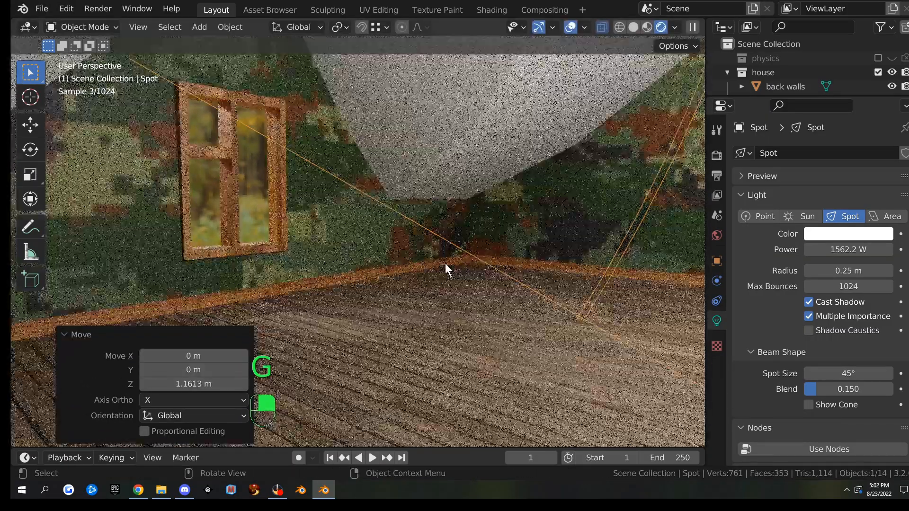
{"action": "key", "text": "r"}
{"action": "key", "text": "y"}
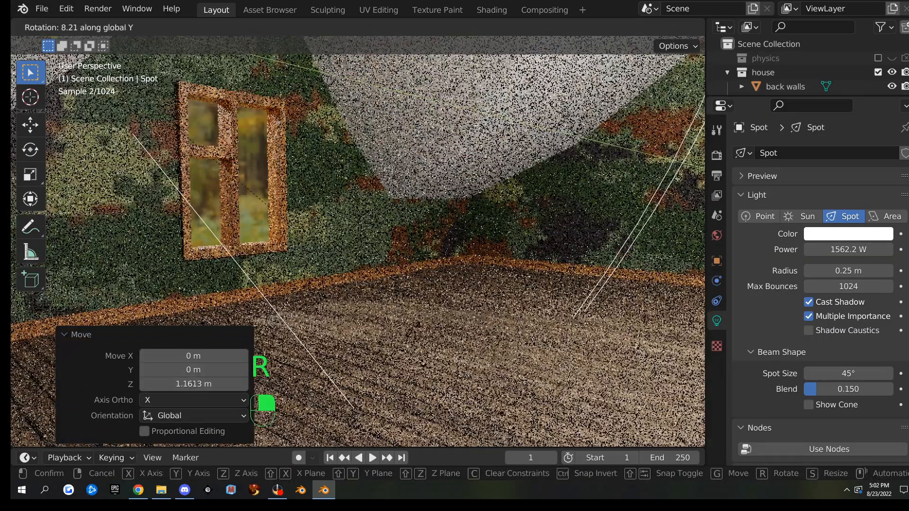
{"action": "left_click", "coordinate": [500, 330]}
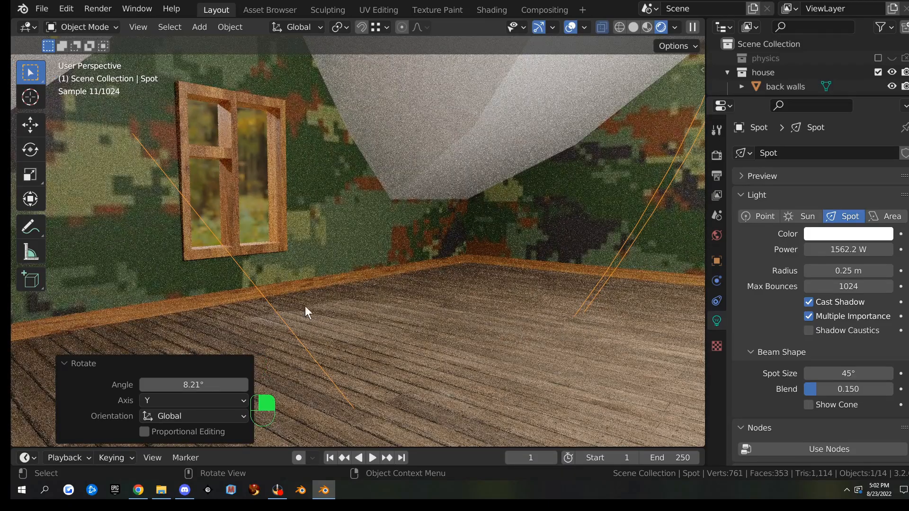
{"action": "left_click_drag", "start_coordinate": [810, 250], "coordinate": [866, 250]}
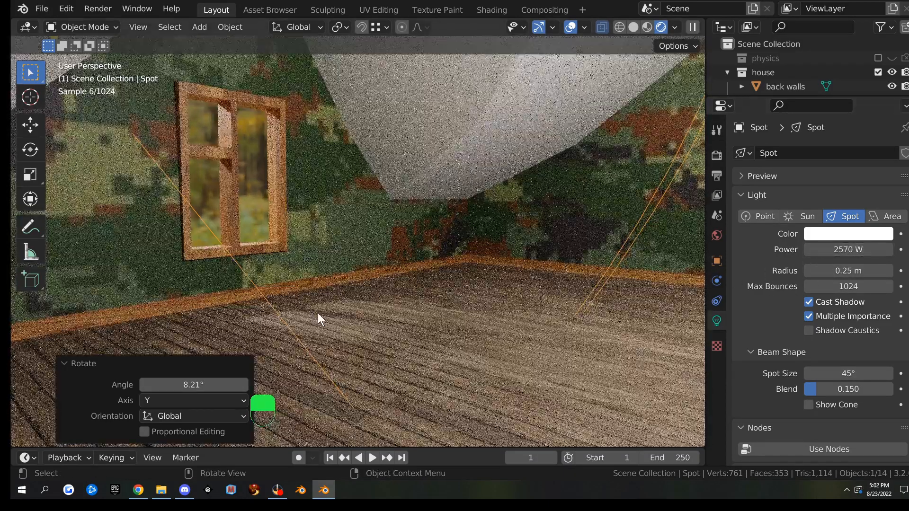
Shift the spot light 1.25 m along Y, then view the house from the top
{"action": "middle_click_drag", "start_coordinate": [344, 356], "coordinate": [533, 313]}
{"action": "key", "text": "g"}
{"action": "key", "text": "y"}
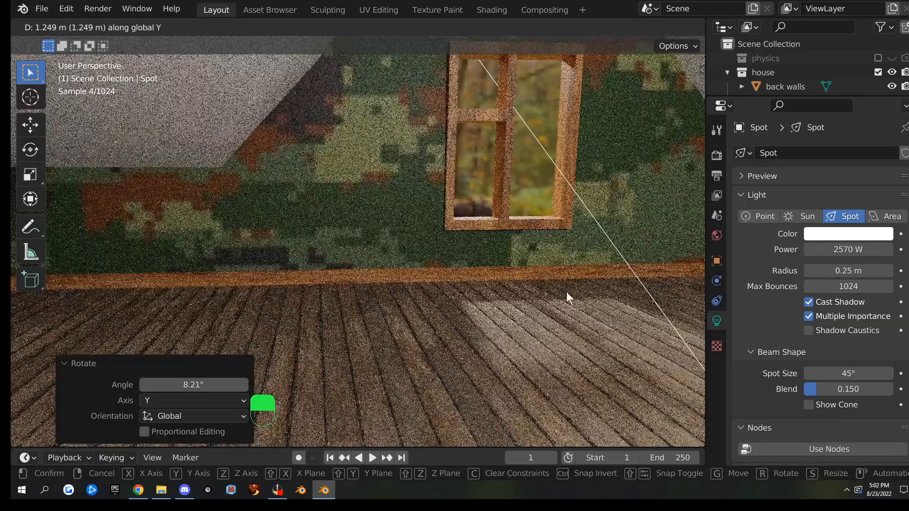
{"action": "left_click", "coordinate": [566, 292]}
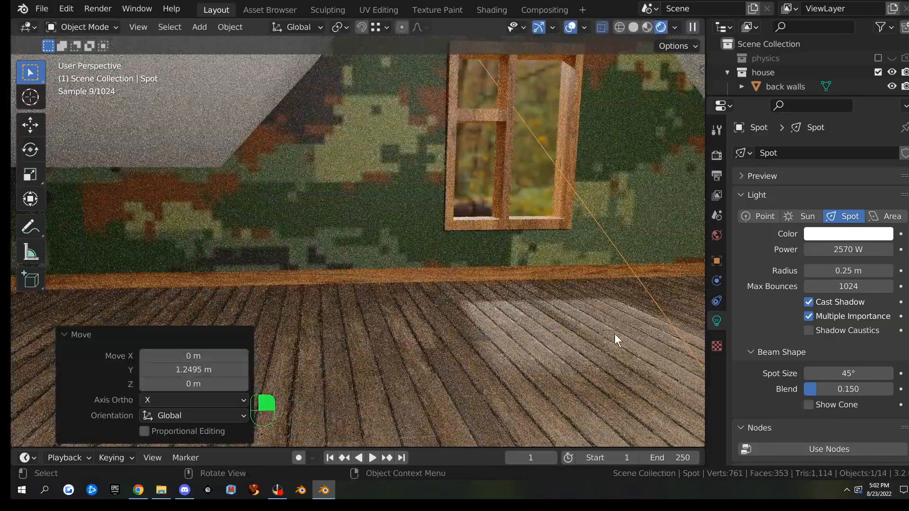
{"action": "scroll", "coordinate": [536, 322], "scroll_direction": "down", "scroll_amount": 2}
{"action": "scroll", "coordinate": [536, 322], "scroll_direction": "down", "scroll_amount": 1}
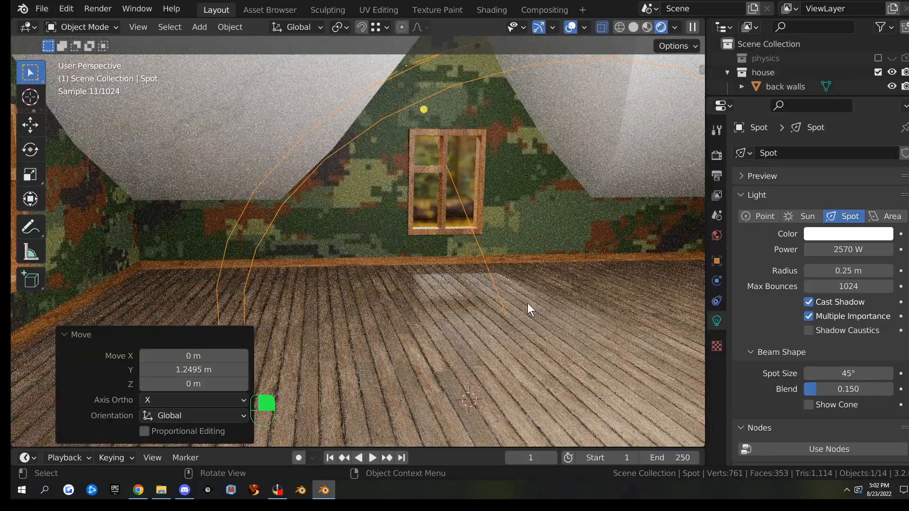
{"action": "key", "text": "KP_7"}
Duplicate the spot light as Spot.001 above the roof's top edge, turned about 92.6°
{"action": "scroll", "coordinate": [509, 293], "scroll_direction": "down", "scroll_amount": 5}
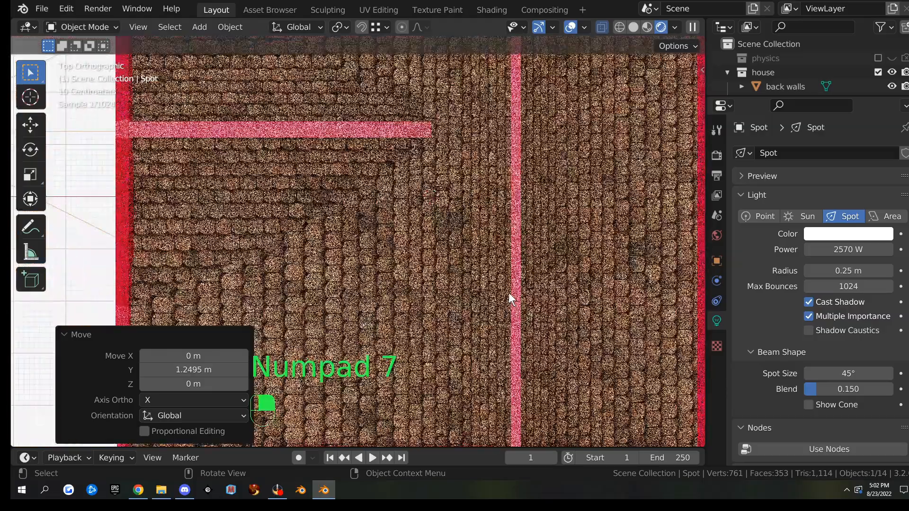
{"action": "middle_click_drag", "start_coordinate": [485, 289], "coordinate": [276, 127]}
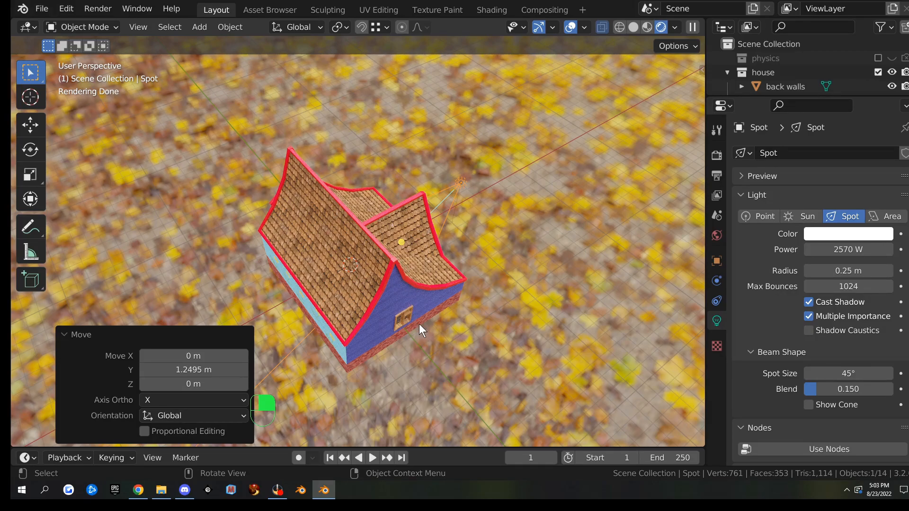
{"action": "key", "text": "KP_7"}
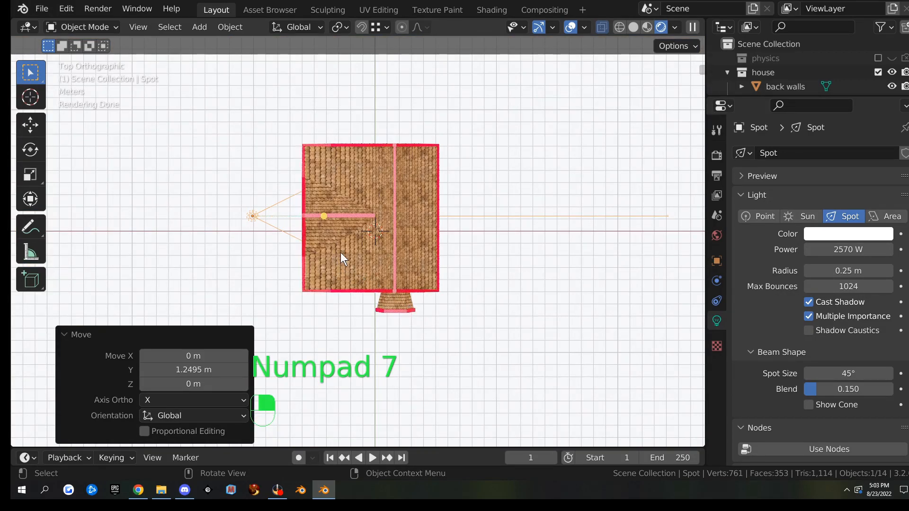
{"action": "key", "text": "shift+d"}
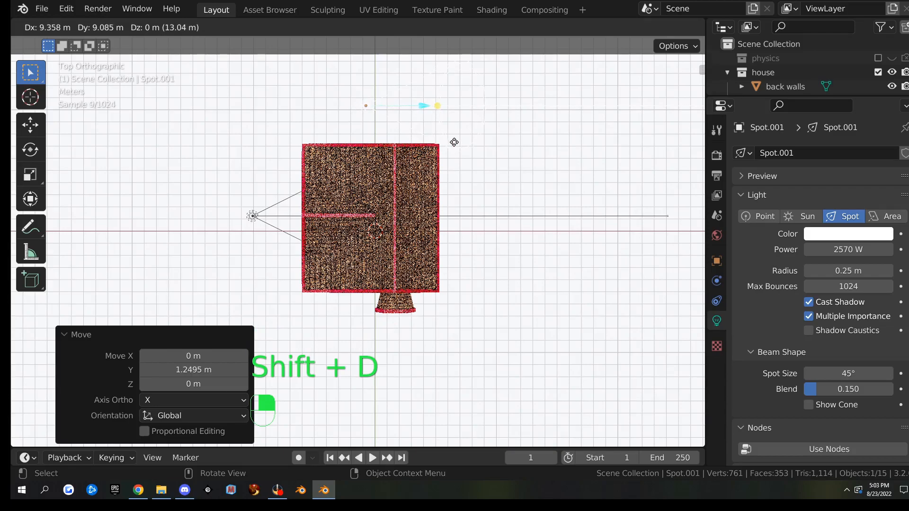
{"action": "left_click", "coordinate": [465, 149]}
{"action": "key", "text": "r"}
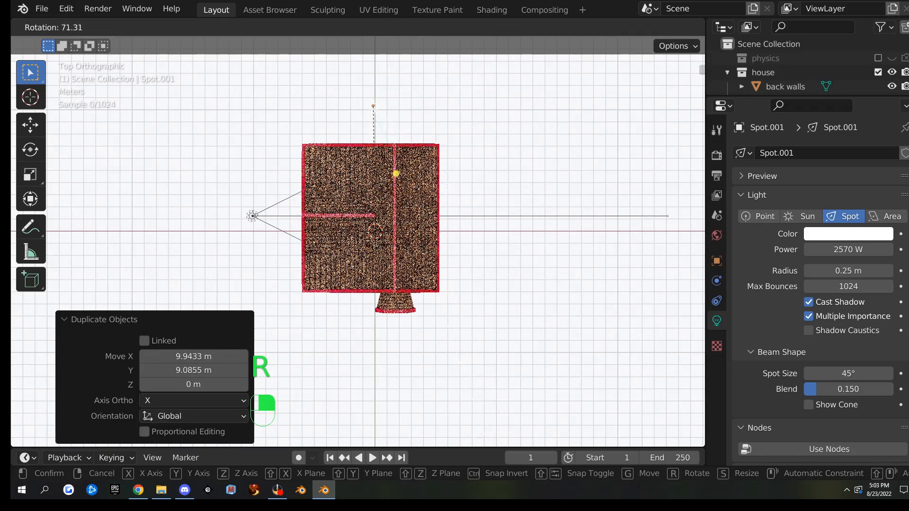
{"action": "left_click", "coordinate": [373, 105]}
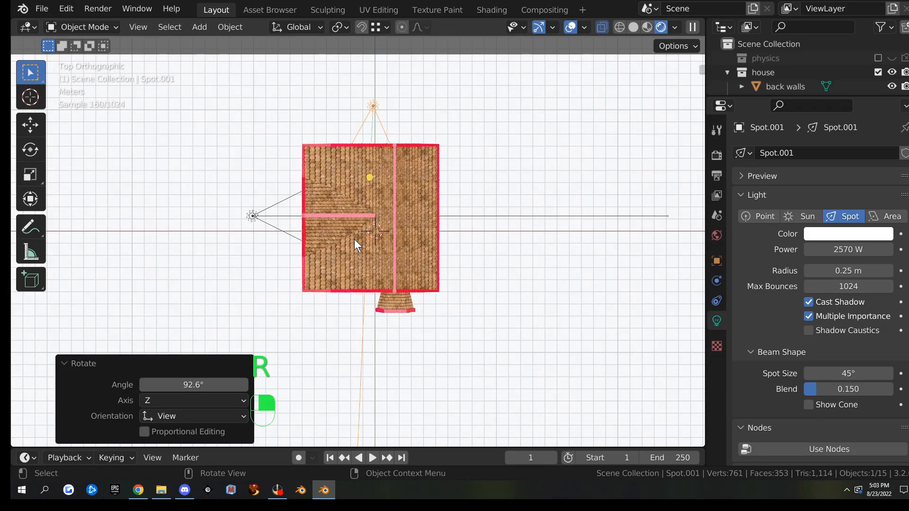
{"action": "key", "text": "g"}
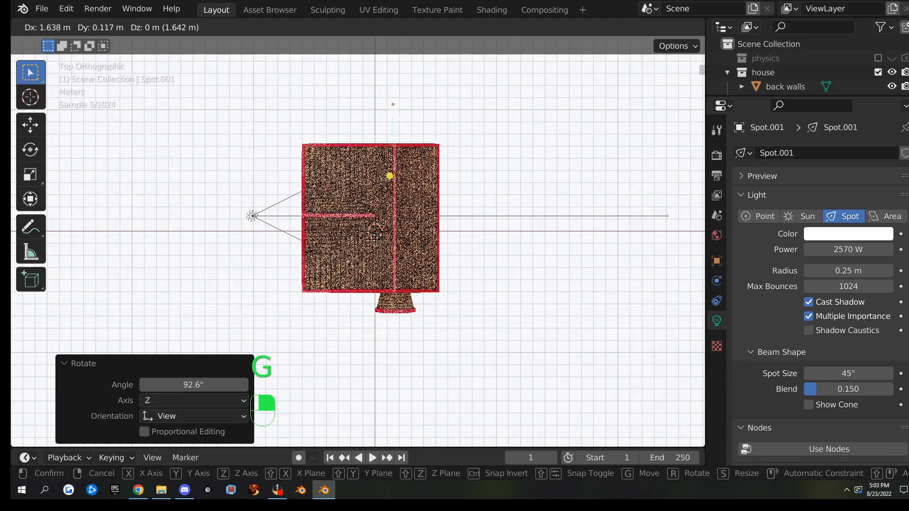
{"action": "left_click", "coordinate": [452, 344]}
Move Spot.001 -0.69 m along X, checking it against the room corner with two windows
{"action": "middle_click_drag", "start_coordinate": [452, 344], "coordinate": [469, 189]}
{"action": "scroll", "coordinate": [452, 205], "scroll_direction": "up", "scroll_amount": 10}
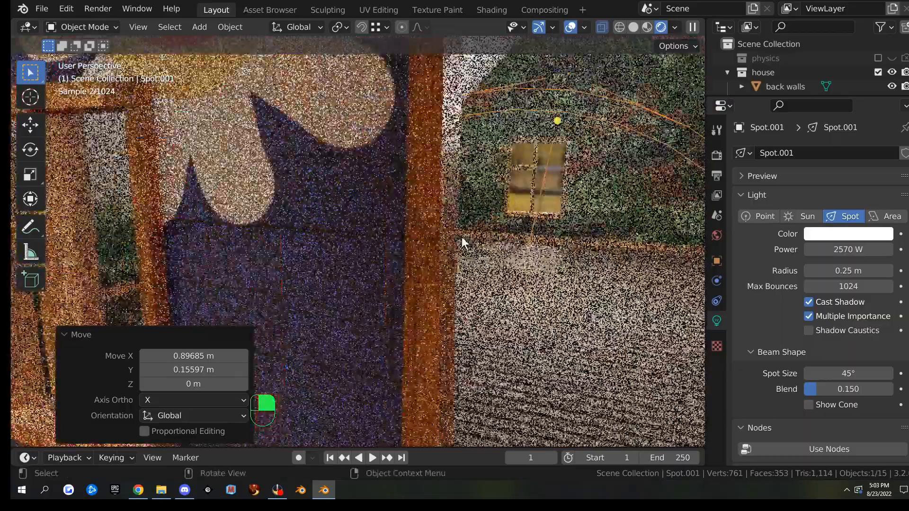
{"action": "scroll", "coordinate": [462, 237], "scroll_direction": "up", "scroll_amount": 1}
{"action": "middle_click_drag", "start_coordinate": [563, 249], "coordinate": [506, 268]}
{"action": "scroll", "coordinate": [553, 254], "scroll_direction": "up", "scroll_amount": 1}
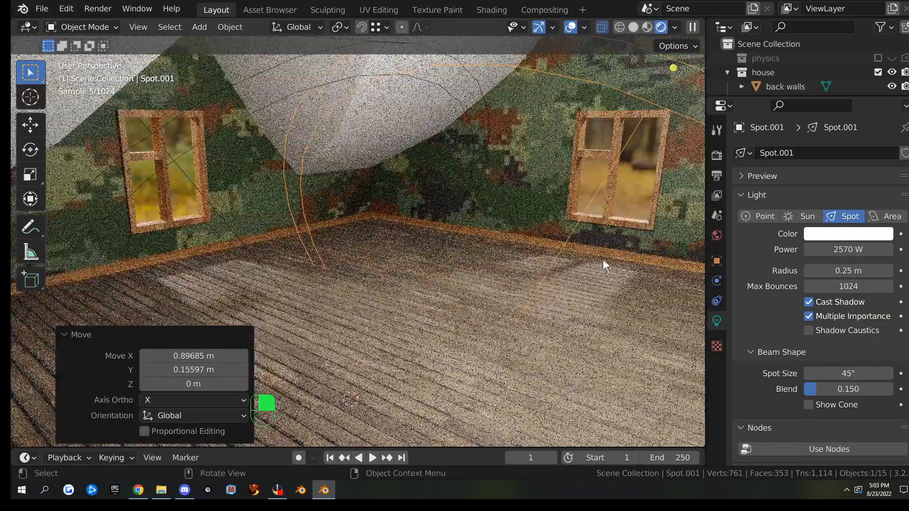
{"action": "key", "text": "g"}
{"action": "key", "text": "x"}
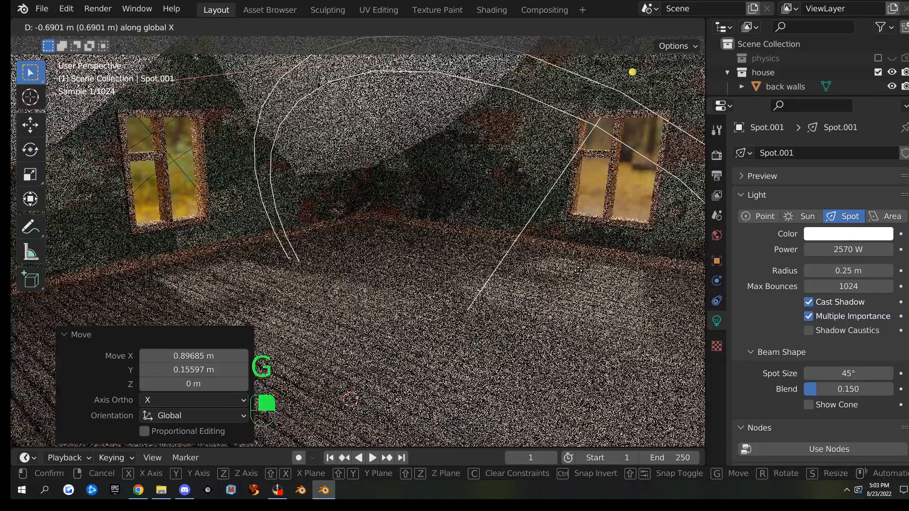
{"action": "left_click", "coordinate": [577, 281]}
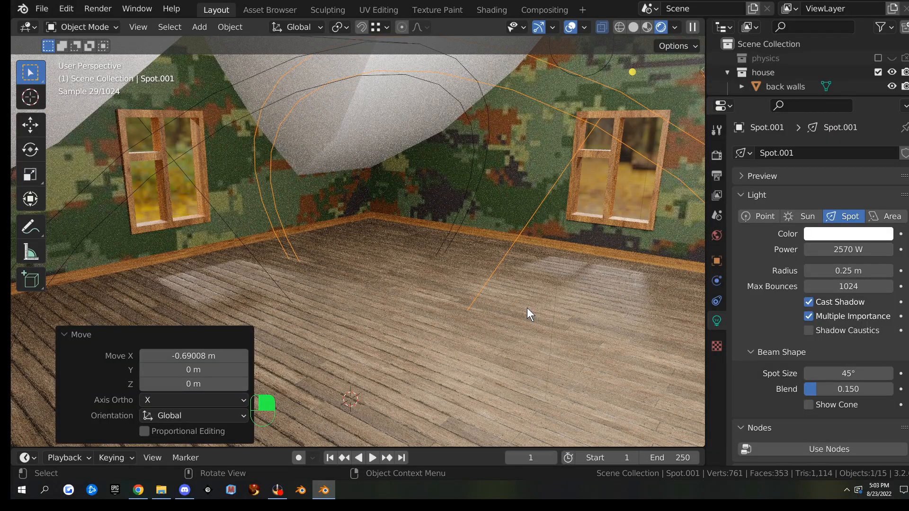
Orbit from a top-down view around to the front of the whole house
{"action": "key", "text": "KP_7"}
{"action": "scroll", "coordinate": [527, 308], "scroll_direction": "down", "scroll_amount": 5}
{"action": "middle_click_drag", "start_coordinate": [572, 300], "coordinate": [365, 285]}
{"action": "mouse_move", "coordinate": [349, 235]}
{"action": "middle_mouse_down"}
{"action": "mouse_move", "coordinate": [447, 238]}
{"action": "mouse_move", "coordinate": [459, 228]}
{"action": "mouse_move", "coordinate": [340, 246]}
{"action": "middle_mouse_up"}
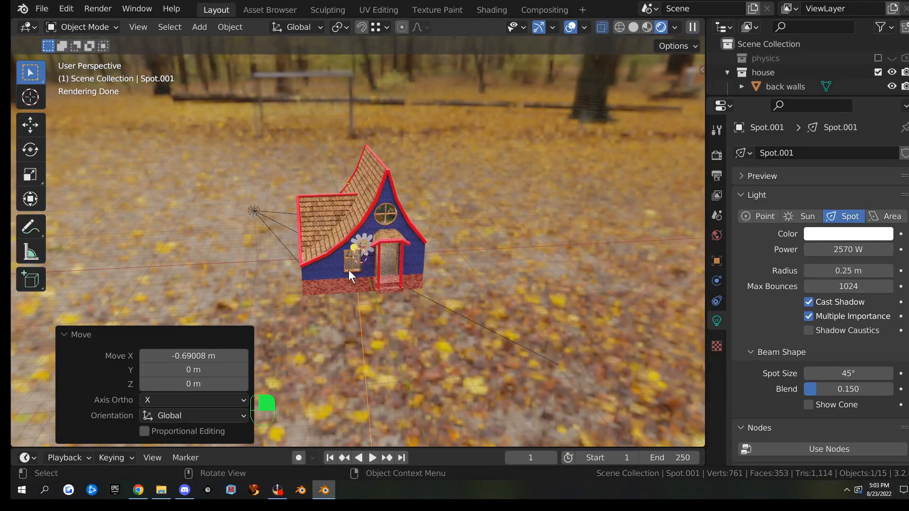
Duplicate the spot light as Spot.002, rotated 180° to face the other way
{"action": "key", "text": "KP_7"}
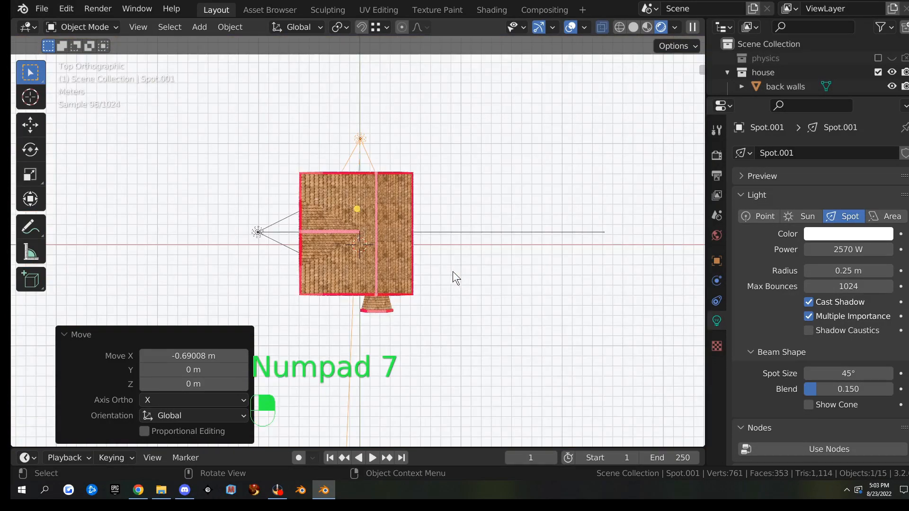
{"action": "key", "text": "shift+d"}
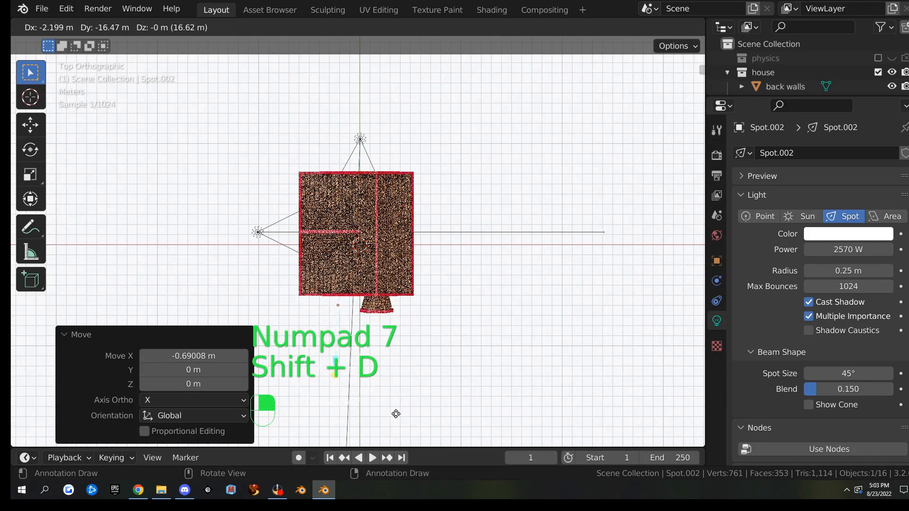
{"action": "left_click", "coordinate": [444, 391]}
{"action": "type", "text": "r1"}
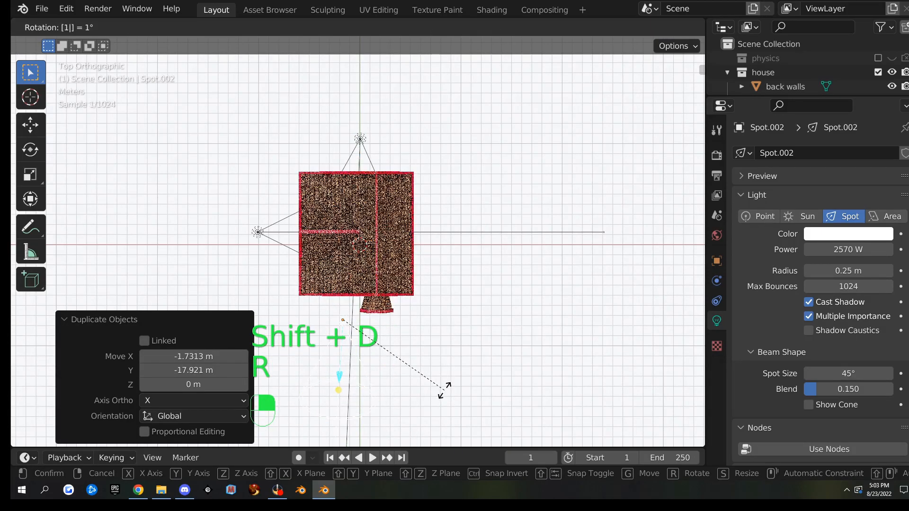
{"action": "type", "text": "80"}
{"action": "key", "text": "Return"}
{"action": "middle_click_drag", "start_coordinate": [461, 360], "coordinate": [403, 287]}
{"action": "scroll", "coordinate": [383, 250], "scroll_direction": "up", "scroll_amount": 10}
Shift Spot.002 0.189 m along X and enlarge the Outliner to list all house parts
{"action": "key", "text": "g"}
{"action": "key", "text": "x"}
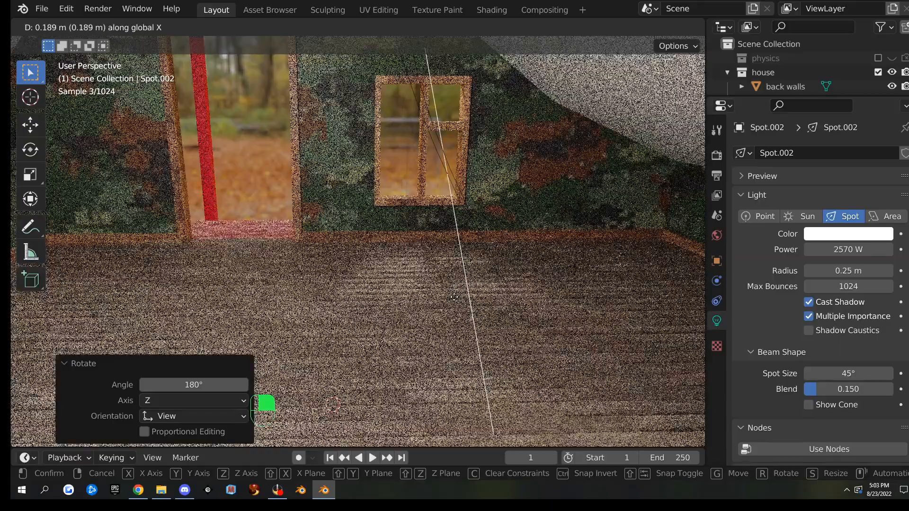
{"action": "left_click", "coordinate": [454, 297]}
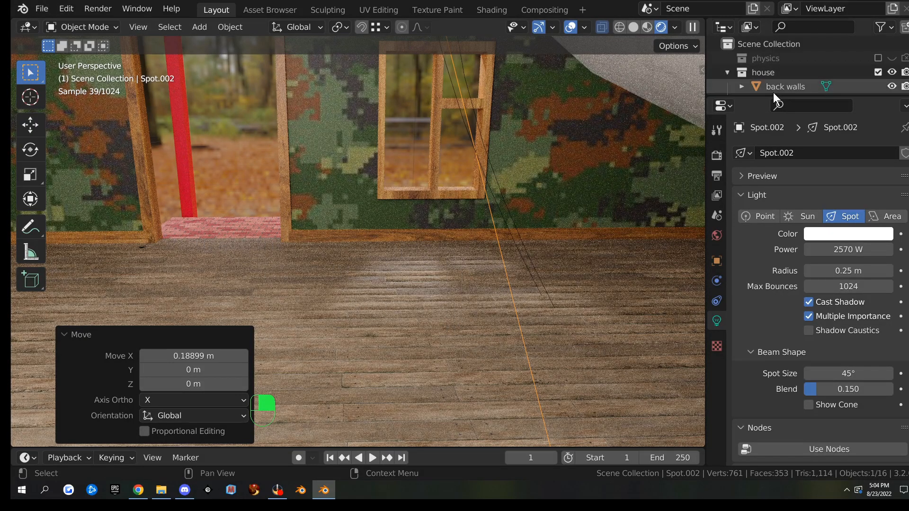
{"action": "left_click_drag", "start_coordinate": [768, 96], "coordinate": [768, 294]}
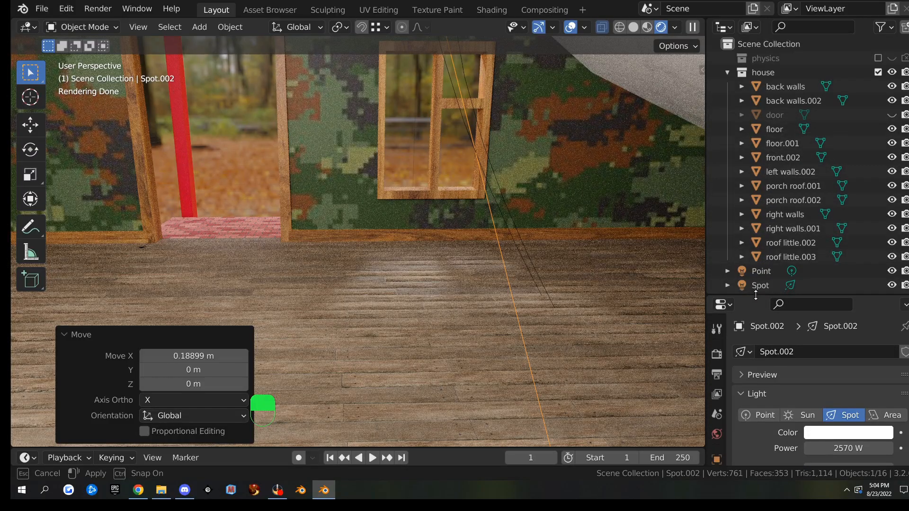
{"action": "left_click", "coordinate": [894, 115]}
{"action": "left_click", "coordinate": [894, 116]}
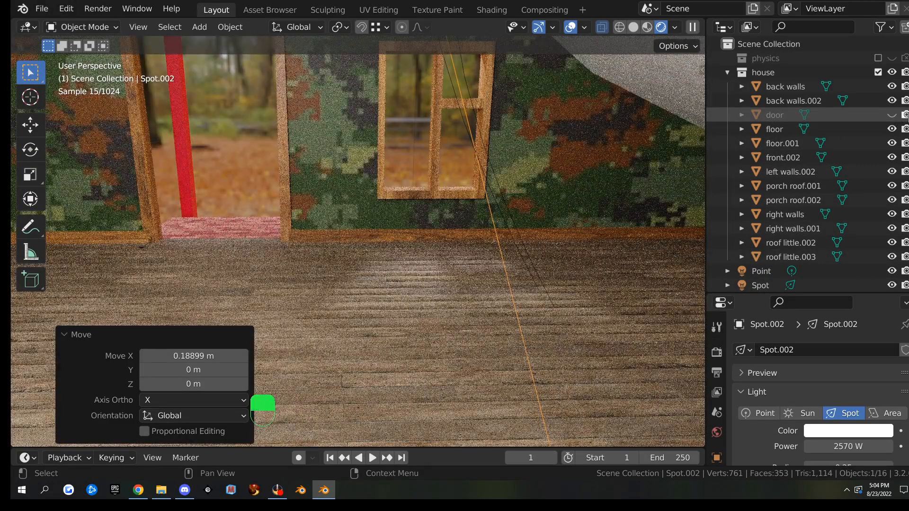
{"action": "left_click", "coordinate": [893, 115]}
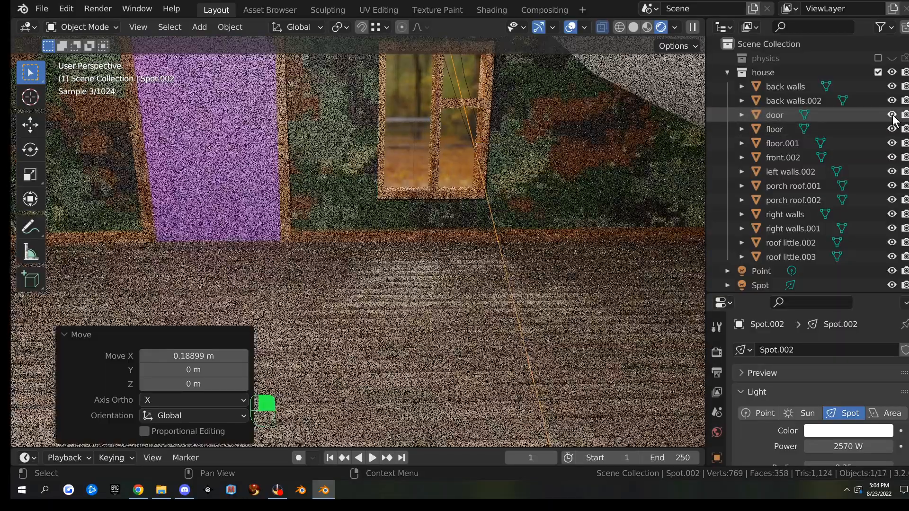
{"action": "left_click", "coordinate": [893, 115]}
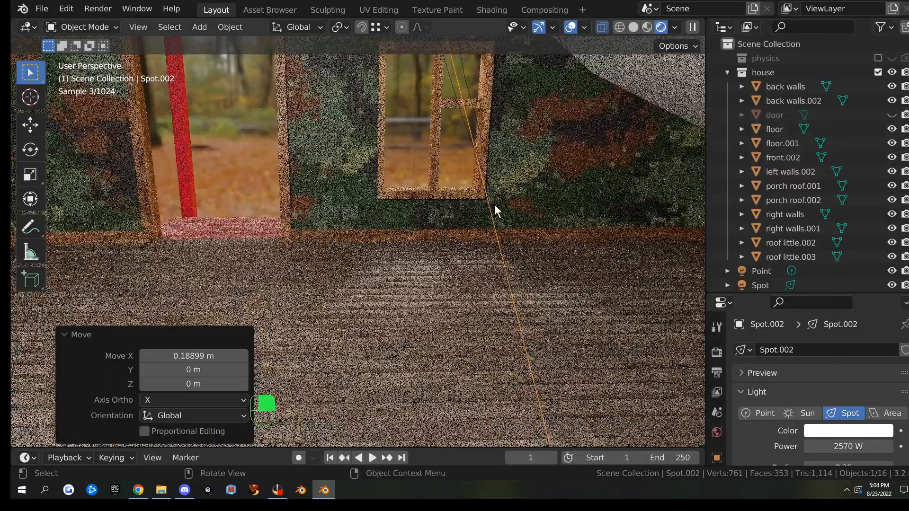
{"action": "scroll", "coordinate": [397, 195], "scroll_direction": "down", "scroll_amount": 1}
{"action": "middle_click_drag", "start_coordinate": [397, 195], "coordinate": [506, 268]}
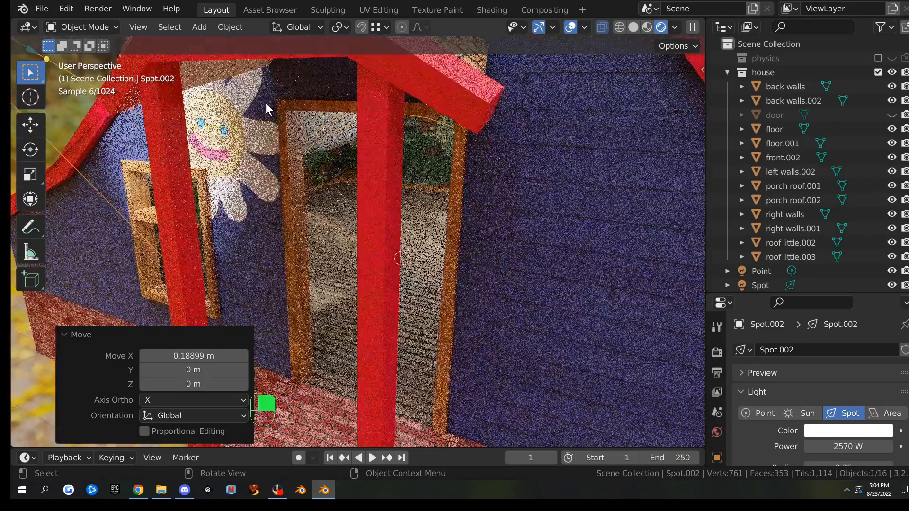
Select all of floor.001's geometry in Edit Mode within the UV Editing workspace
{"action": "left_click", "coordinate": [419, 297]}
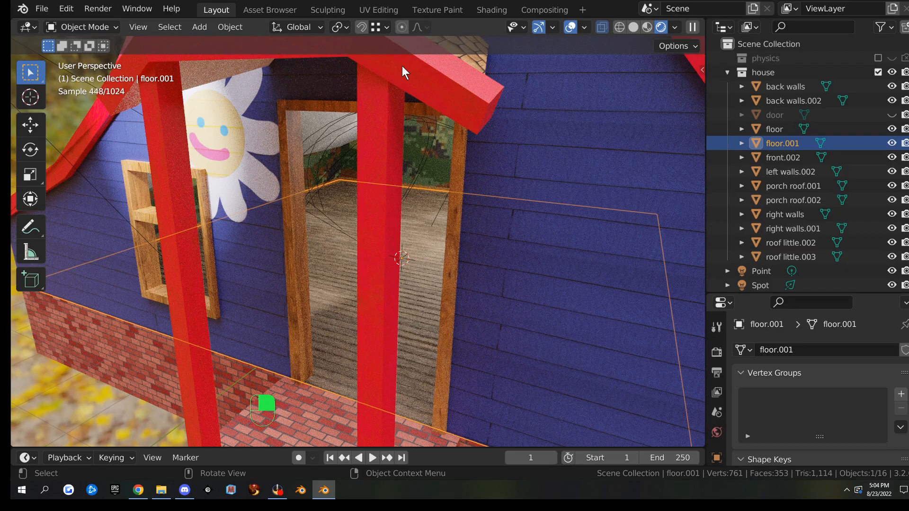
{"action": "key", "text": "Tab"}
{"action": "key", "text": "a"}
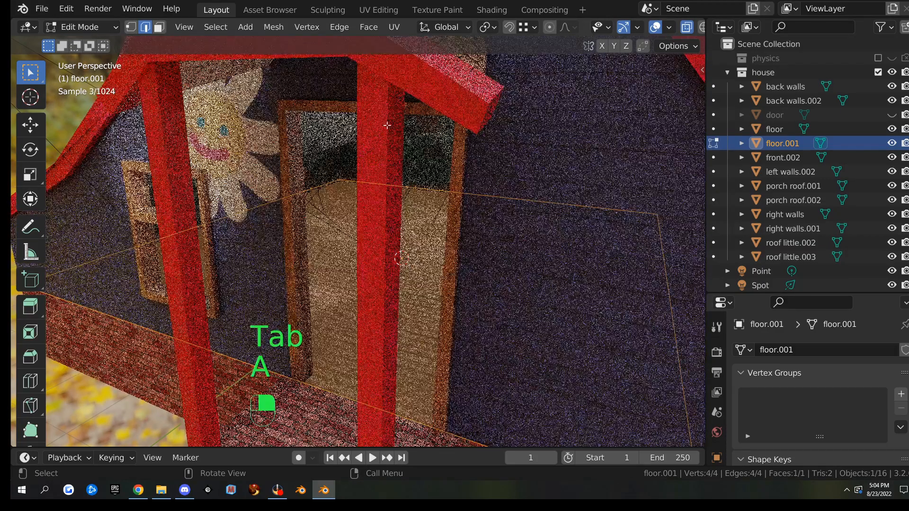
{"action": "left_click", "coordinate": [380, 8]}
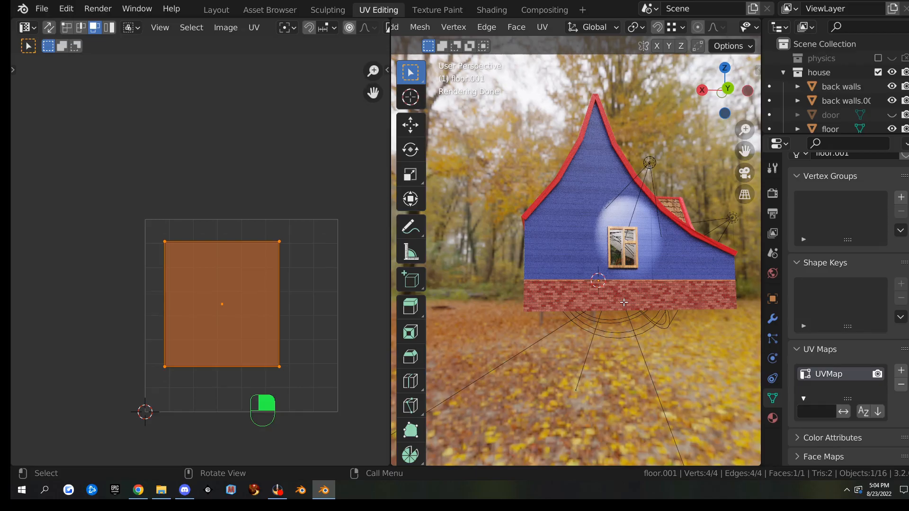
{"action": "middle_click_drag", "start_coordinate": [645, 168], "coordinate": [574, 310]}
{"action": "scroll", "coordinate": [616, 322], "scroll_direction": "up", "scroll_amount": 10}
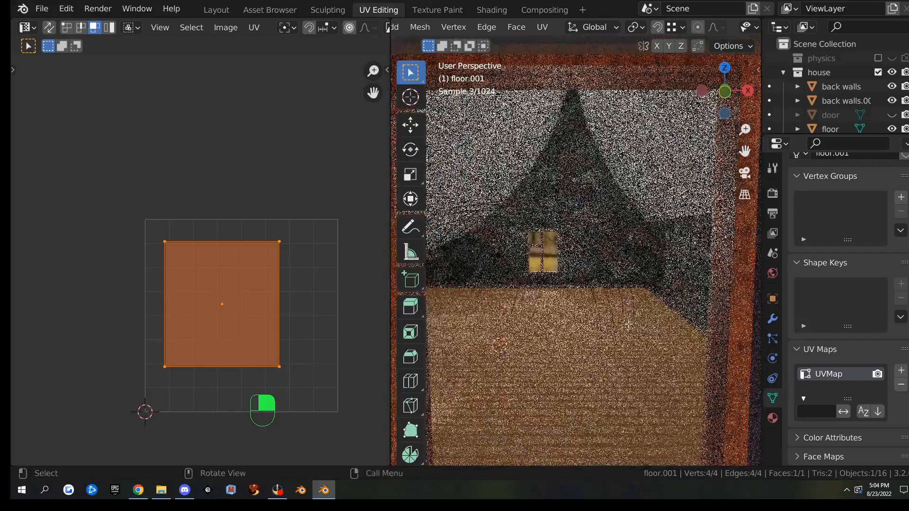
{"action": "scroll", "coordinate": [629, 324], "scroll_direction": "down", "scroll_amount": 3}
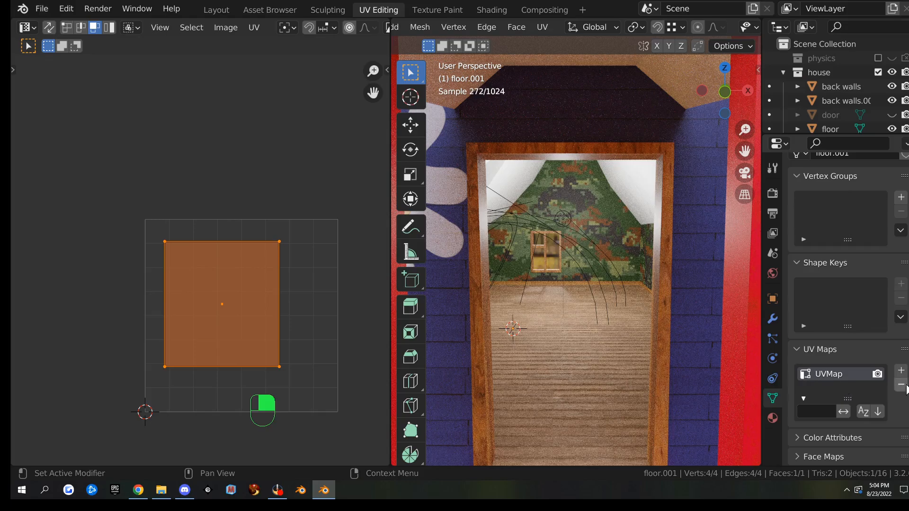
Add a second UV map named house UV and make it the active render map
{"action": "left_click", "coordinate": [901, 372]}
{"action": "double_click", "coordinate": [819, 387]}
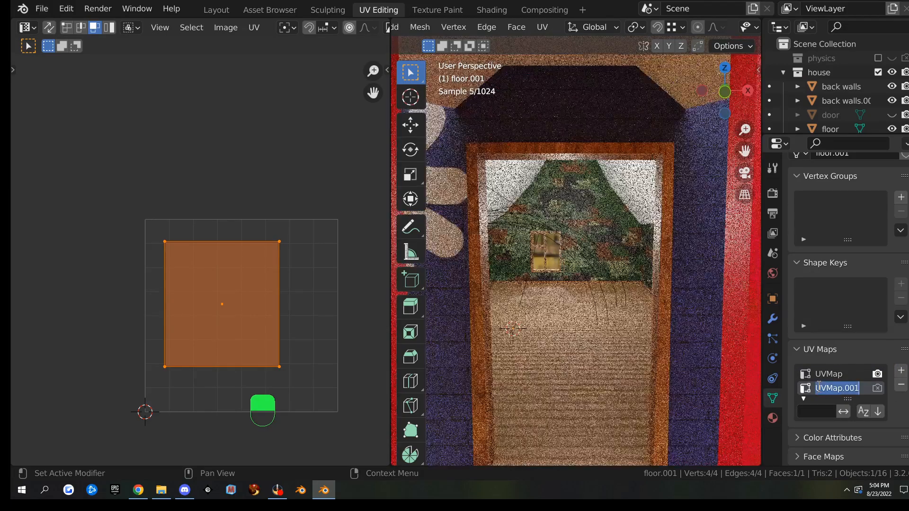
{"action": "type", "text": "house UV"}
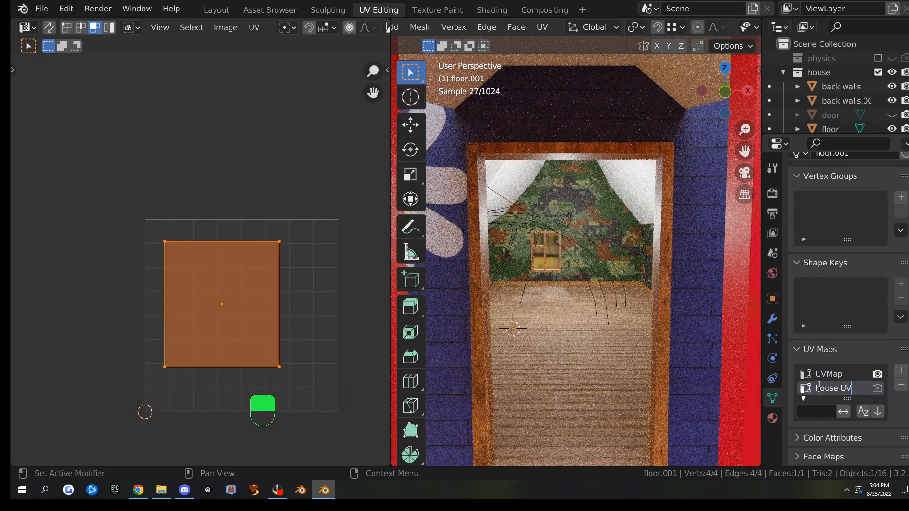
{"action": "left_click", "coordinate": [877, 388]}
{"action": "left_click", "coordinate": [878, 388]}
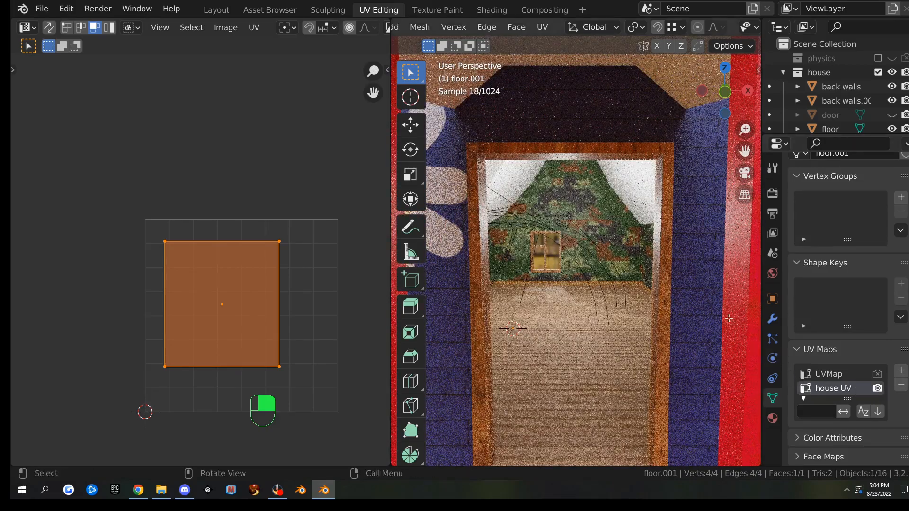
Unwrap floor.001, then move its top-edge UV vertices up to the image top with Constrain to Image Bounds on
{"action": "key", "text": "u"}
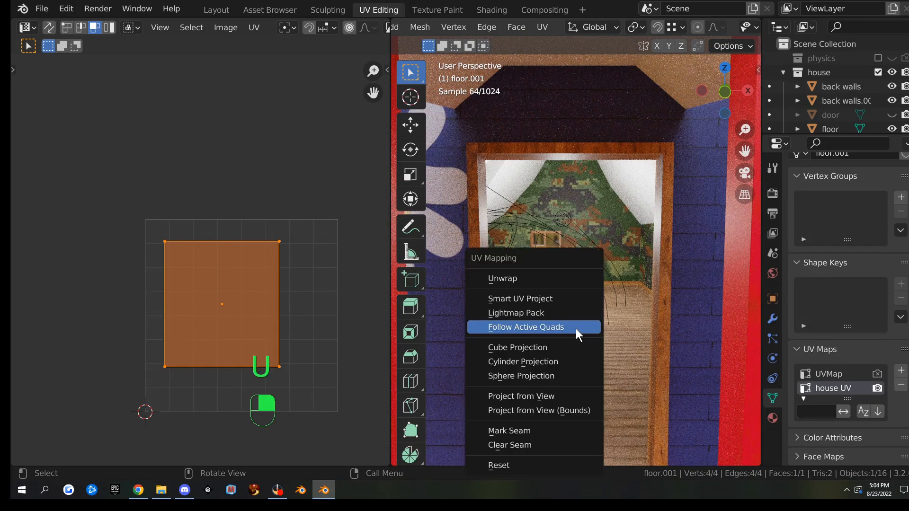
{"action": "left_click", "coordinate": [566, 282]}
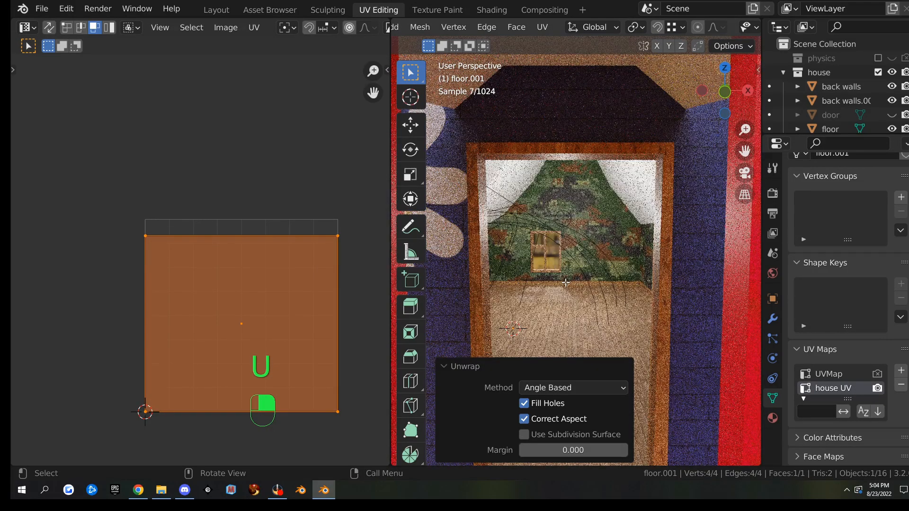
{"action": "left_click_drag", "start_coordinate": [131, 214], "coordinate": [354, 252]}
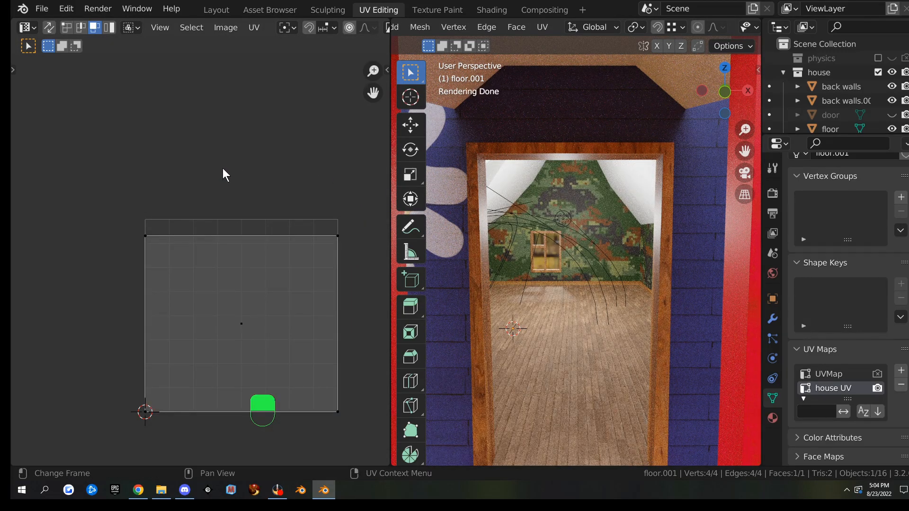
{"action": "key", "text": "1"}
{"action": "left_click_drag", "start_coordinate": [100, 186], "coordinate": [343, 256]}
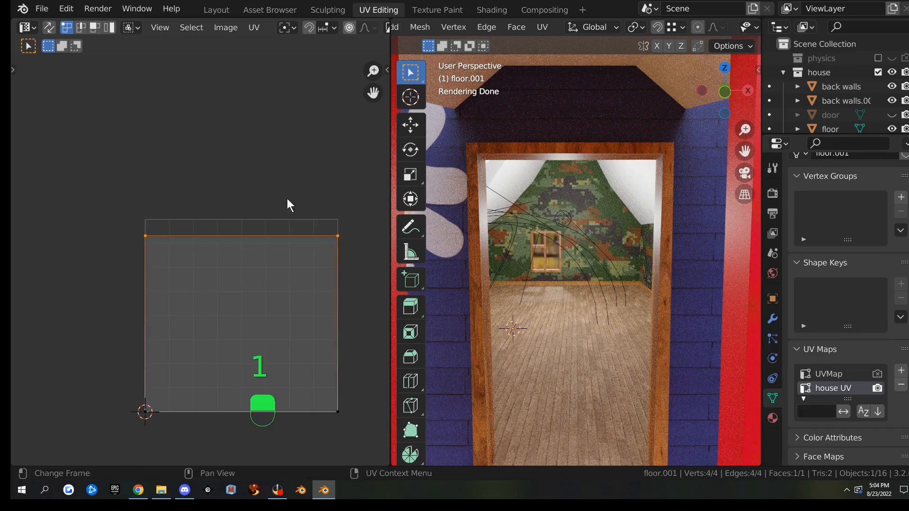
{"action": "left_click", "coordinate": [254, 27]}
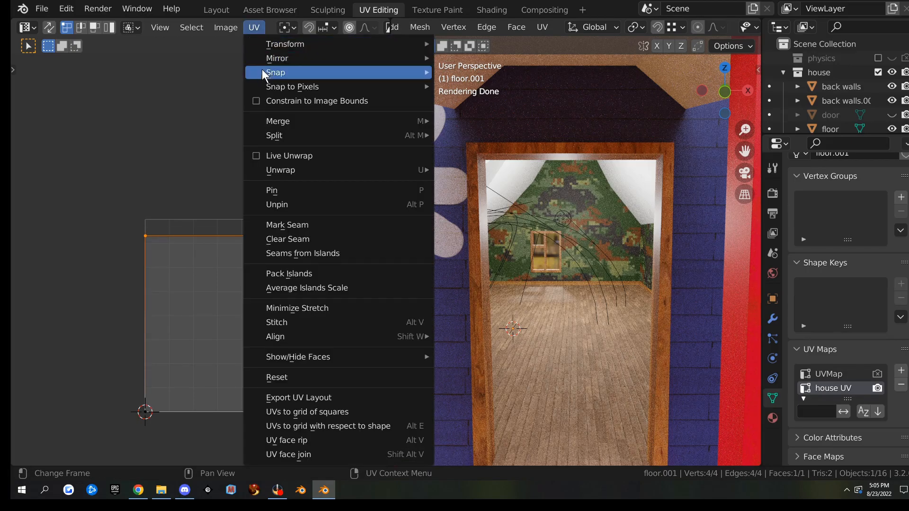
{"action": "left_click", "coordinate": [260, 101]}
{"action": "key", "text": "g"}
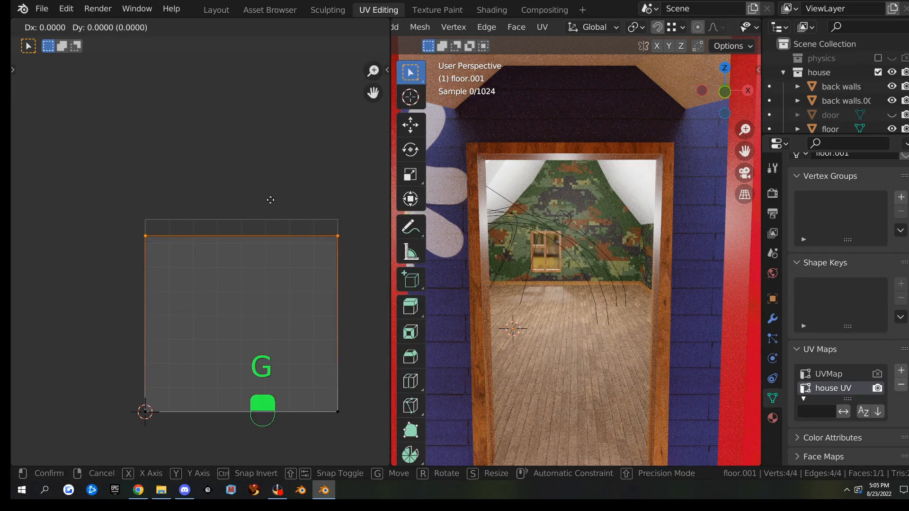
{"action": "key", "text": "y"}
{"action": "left_click", "coordinate": [266, 101]}
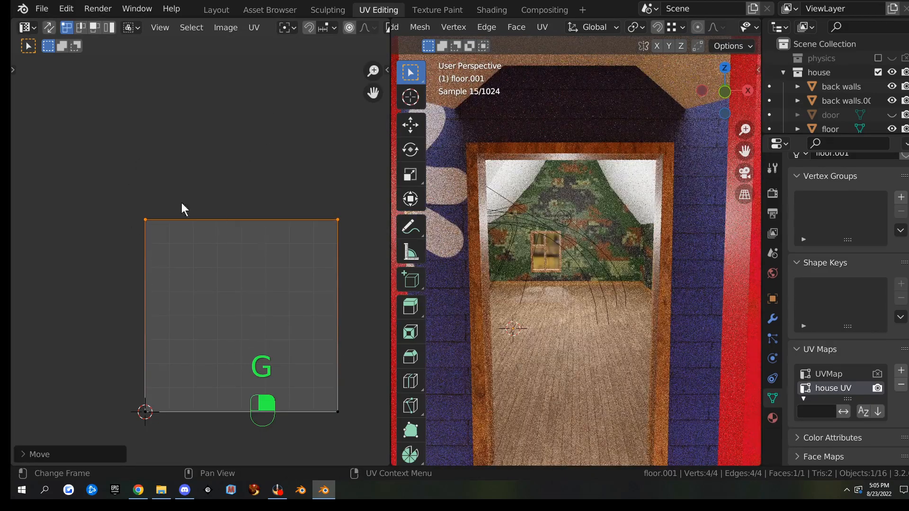
In the Shading workspace, frame the floor's node tree and show its material and UV map settings
{"action": "left_click", "coordinate": [484, 10]}
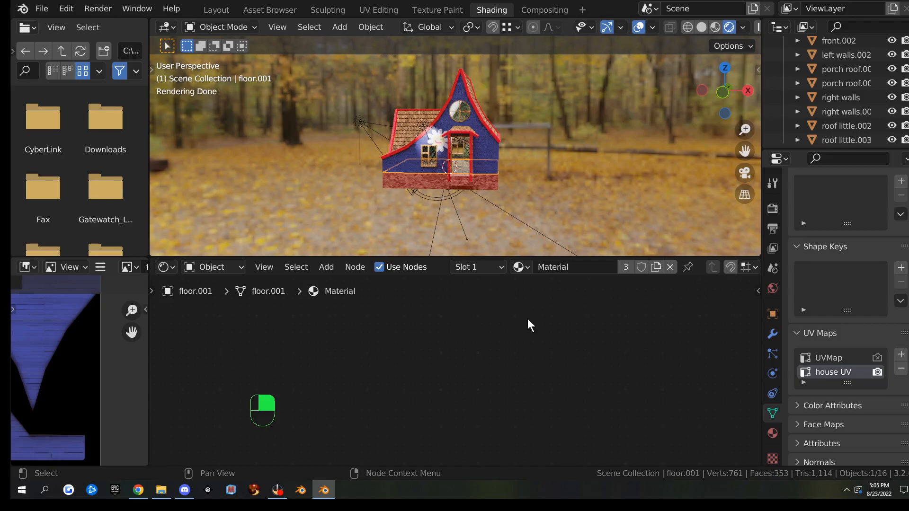
{"action": "key", "text": "Home"}
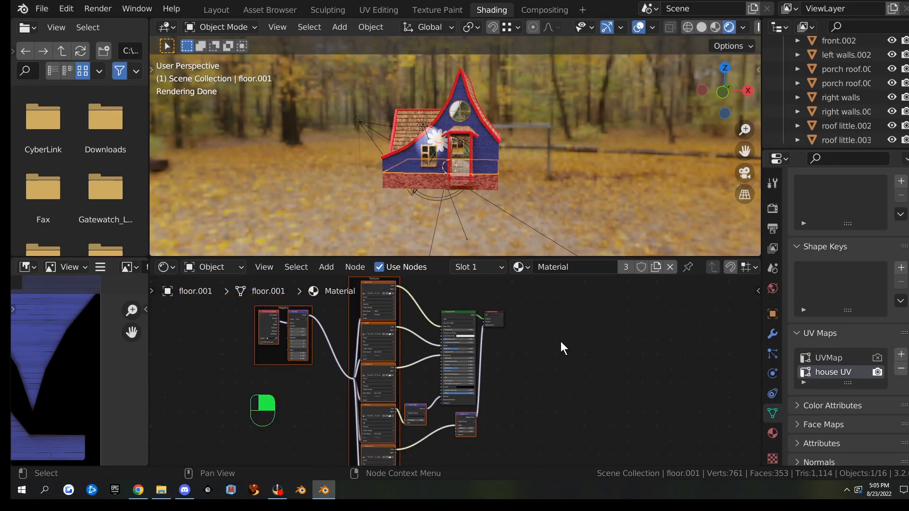
{"action": "left_click", "coordinate": [773, 434]}
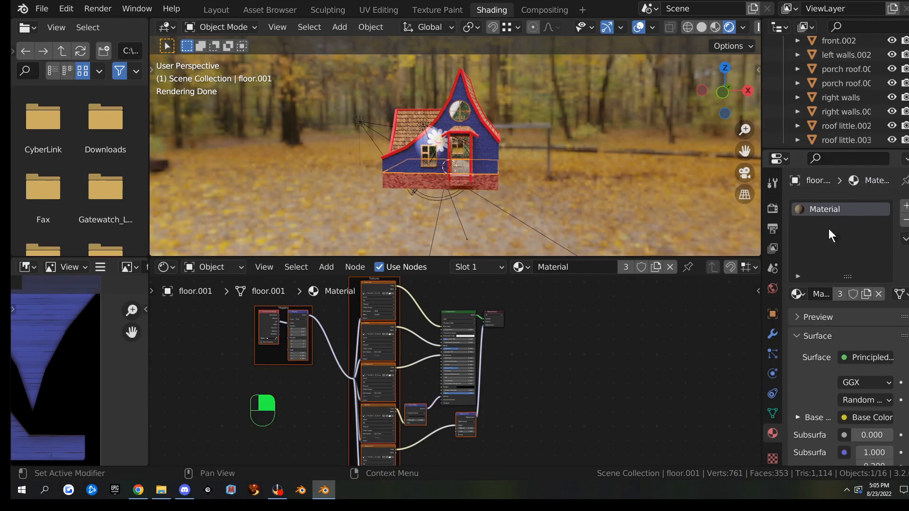
{"action": "scroll", "coordinate": [801, 385], "scroll_direction": "down", "scroll_amount": 1}
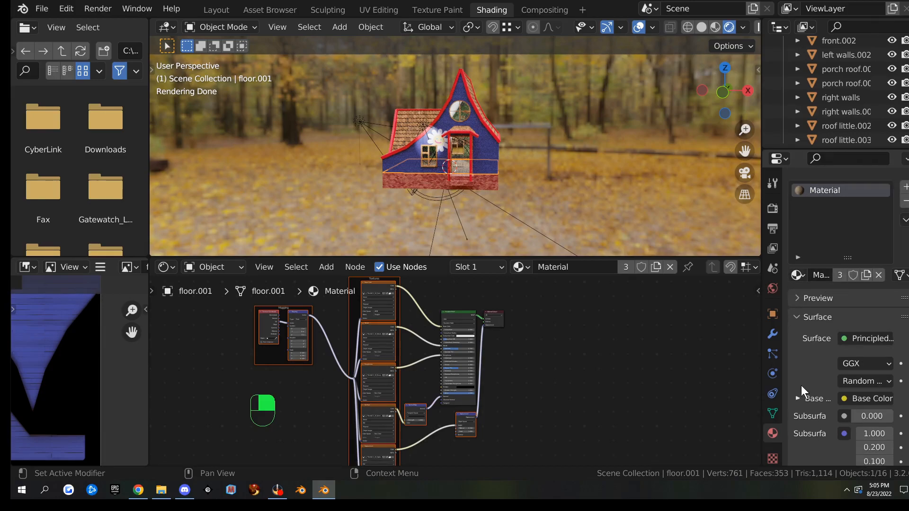
{"action": "left_click", "coordinate": [773, 413]}
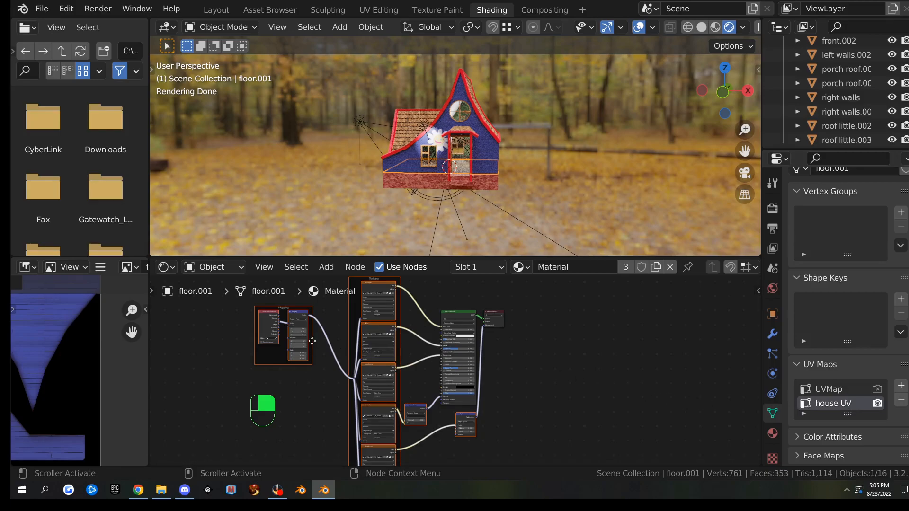
{"action": "scroll", "coordinate": [312, 342], "scroll_direction": "up", "scroll_amount": 6}
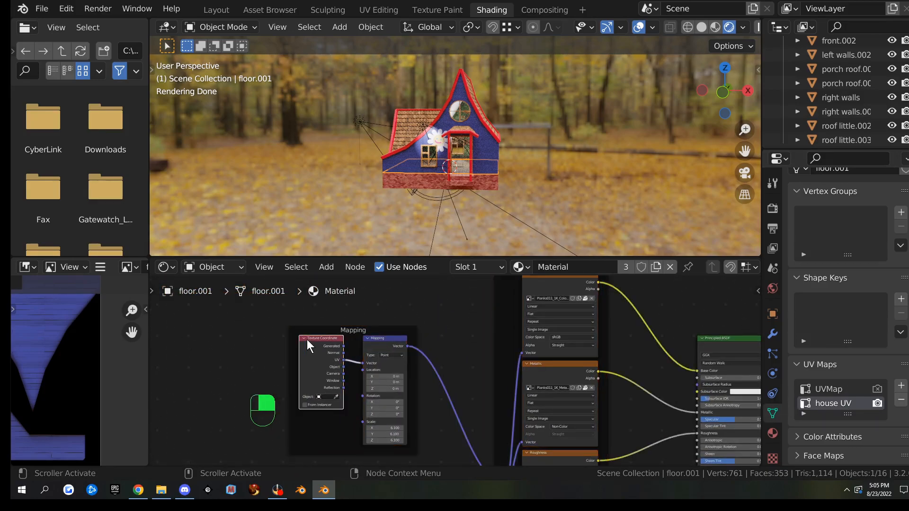
Replace the Texture Coordinate node with a UV Map node set to UVMap
{"action": "key", "text": "shift+s"}
{"action": "mouse_move", "coordinate": [316, 342]}
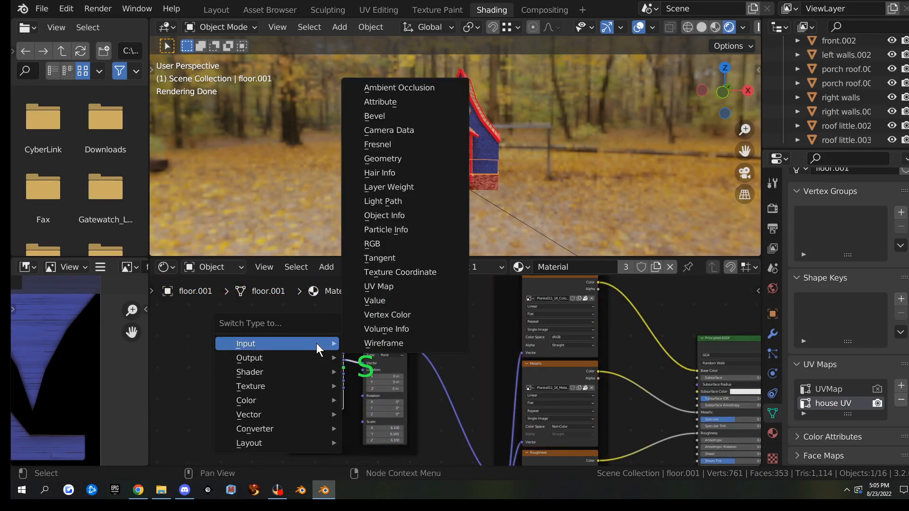
{"action": "left_click", "coordinate": [399, 287]}
{"action": "scroll", "coordinate": [342, 371], "scroll_direction": "up", "scroll_amount": 4}
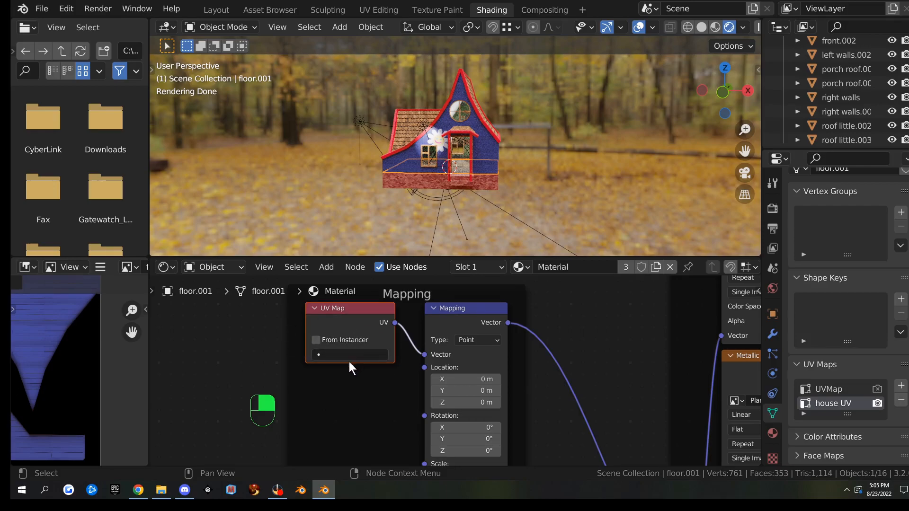
{"action": "left_click", "coordinate": [351, 356]}
{"action": "left_click", "coordinate": [345, 234]}
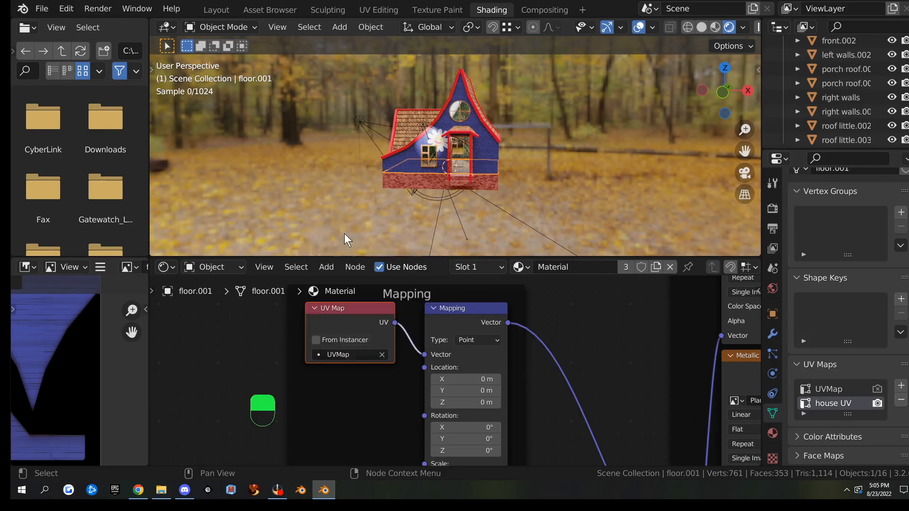
Pan the node tree over to the Principled BSDF and Material Output nodes
{"action": "middle_click_drag", "start_coordinate": [586, 337], "coordinate": [406, 325]}
{"action": "scroll", "coordinate": [405, 324], "scroll_direction": "down", "scroll_amount": 4}
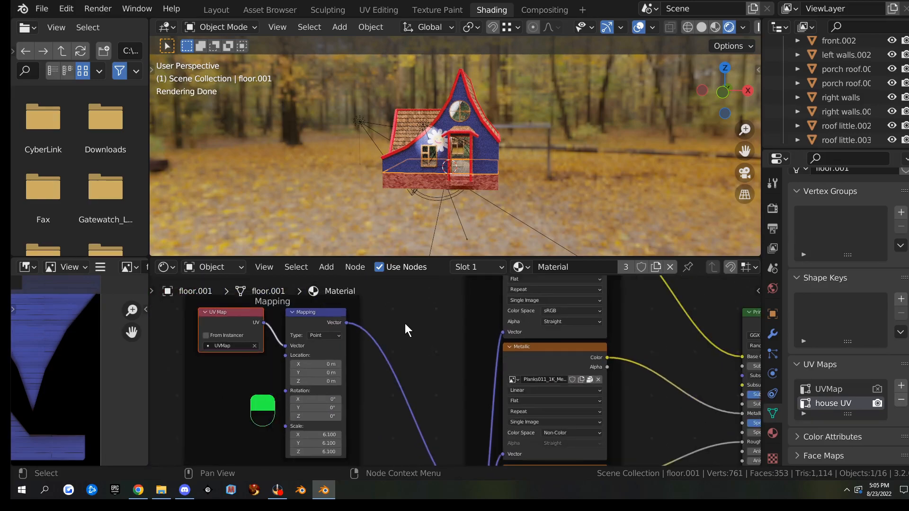
{"action": "scroll", "coordinate": [406, 326], "scroll_direction": "down", "scroll_amount": 3}
{"action": "middle_click_drag", "start_coordinate": [595, 355], "coordinate": [335, 339]}
{"action": "scroll", "coordinate": [464, 368], "scroll_direction": "up", "scroll_amount": 4}
{"action": "middle_click_drag", "start_coordinate": [595, 368], "coordinate": [539, 365]}
{"action": "key", "text": "shift+a"}
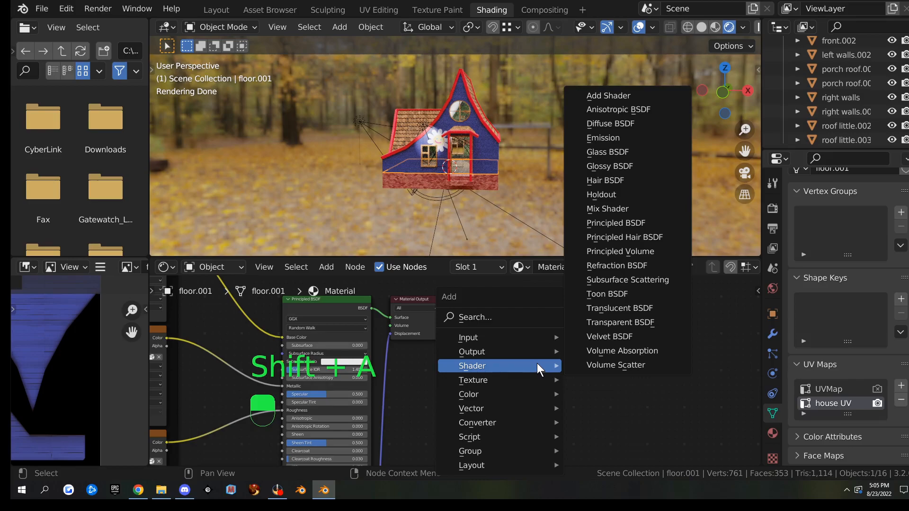
Add a UV Map node set to house UV feeding a new Image Texture node's Vector
{"action": "mouse_move", "coordinate": [521, 338]}
{"action": "left_click", "coordinate": [604, 294]}
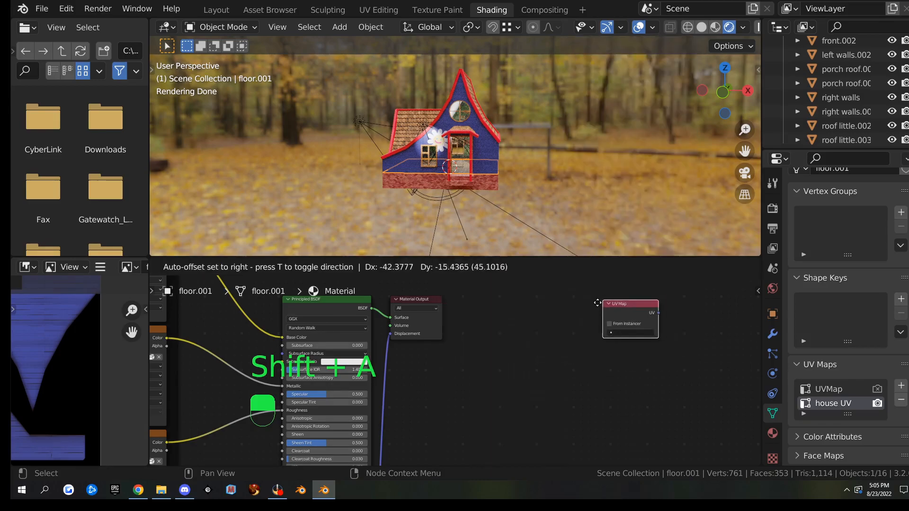
{"action": "left_click", "coordinate": [524, 336]}
{"action": "key", "text": "q"}
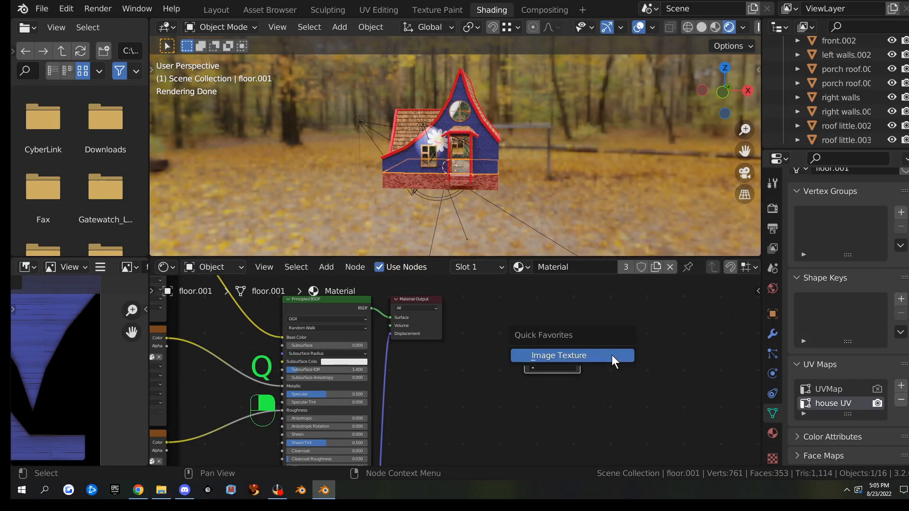
{"action": "left_click", "coordinate": [612, 355]}
{"action": "left_click", "coordinate": [589, 360]}
{"action": "left_click", "coordinate": [558, 370]}
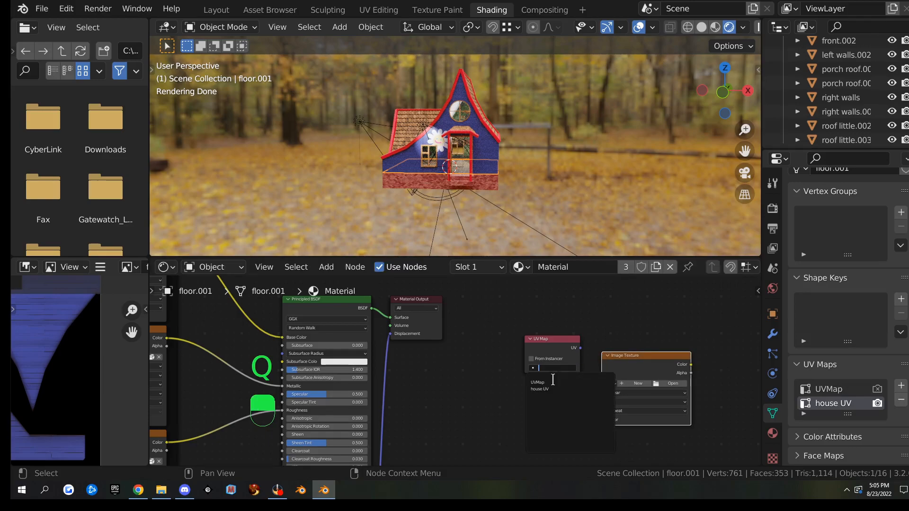
{"action": "left_click", "coordinate": [566, 386]}
{"action": "left_click_drag", "start_coordinate": [579, 348], "coordinate": [602, 420]}
Create a new 1024 px image named floor in the Image Texture node and make it active
{"action": "scroll", "coordinate": [559, 389], "scroll_direction": "up", "scroll_amount": 2}
{"action": "scroll", "coordinate": [560, 389], "scroll_direction": "up", "scroll_amount": 2}
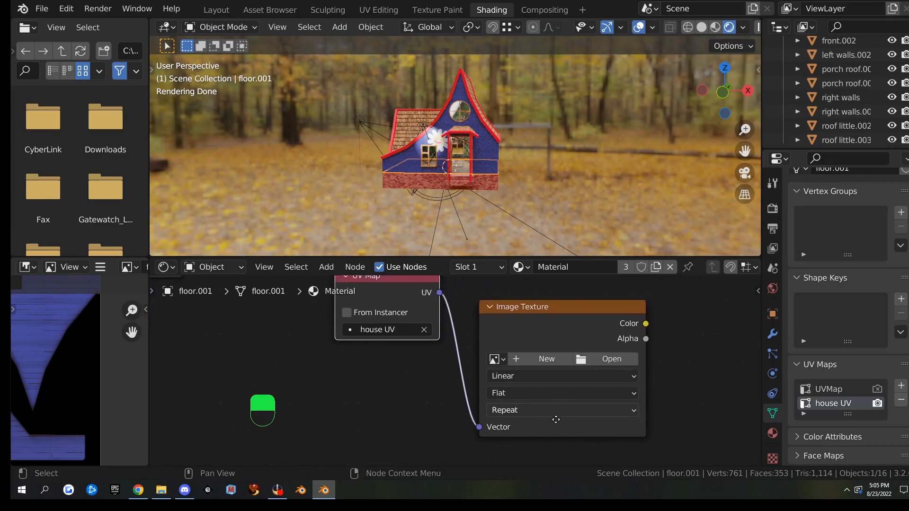
{"action": "left_click", "coordinate": [511, 370]}
{"action": "left_click", "coordinate": [562, 338]}
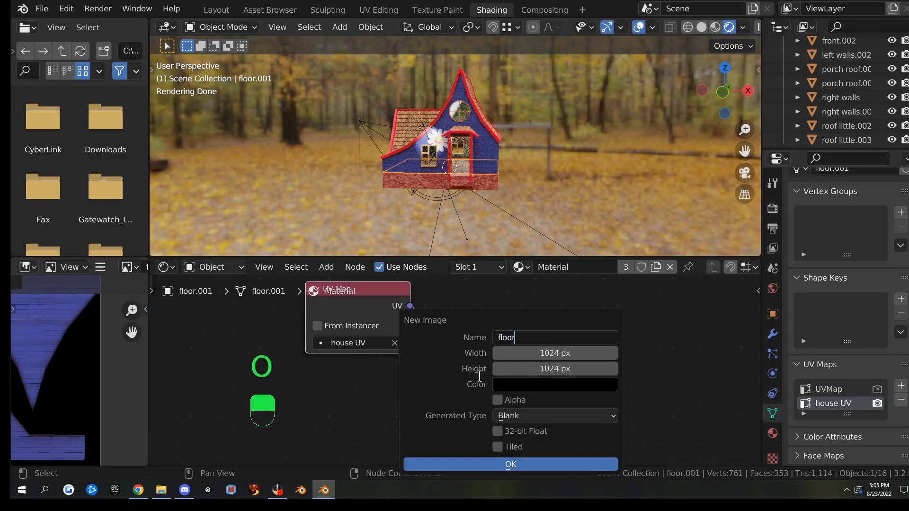
{"action": "left_click", "coordinate": [494, 464]}
{"action": "left_click", "coordinate": [527, 337]}
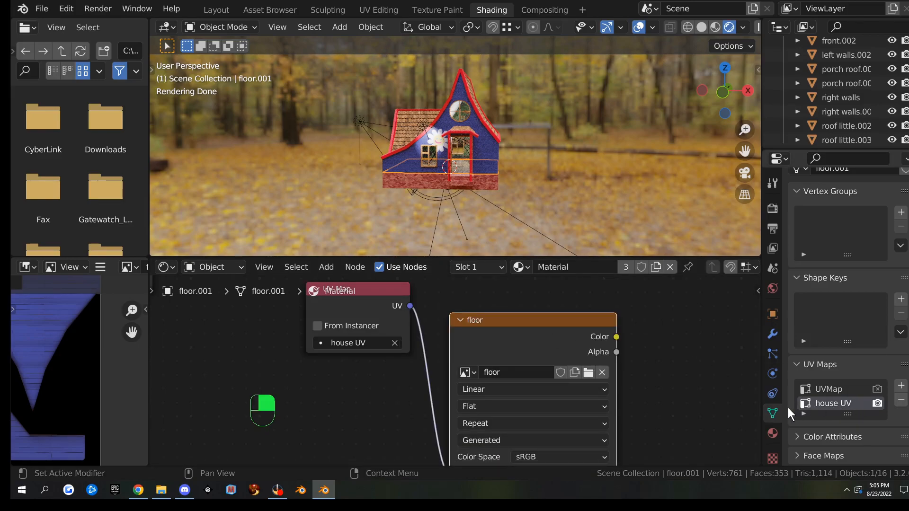
Bake the scene lighting into the floor image from Render Properties
{"action": "left_click", "coordinate": [772, 208]}
{"action": "scroll", "coordinate": [822, 354], "scroll_direction": "down", "scroll_amount": 8}
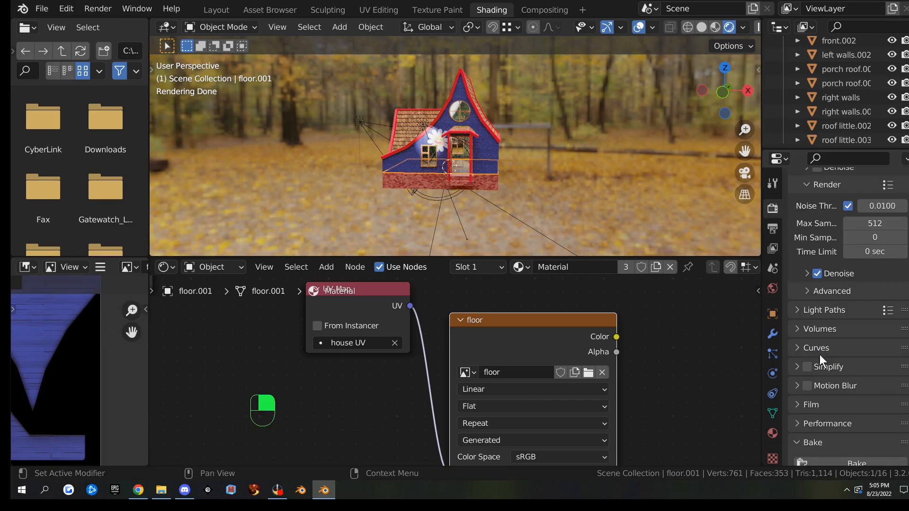
{"action": "scroll", "coordinate": [820, 354], "scroll_direction": "down", "scroll_amount": 8}
{"action": "left_click", "coordinate": [834, 314]}
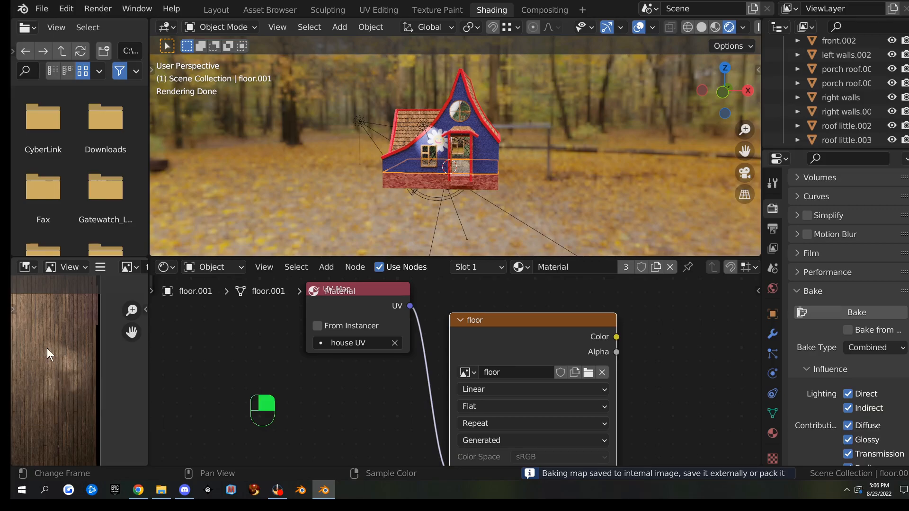
{"action": "key", "text": "ctrl"}
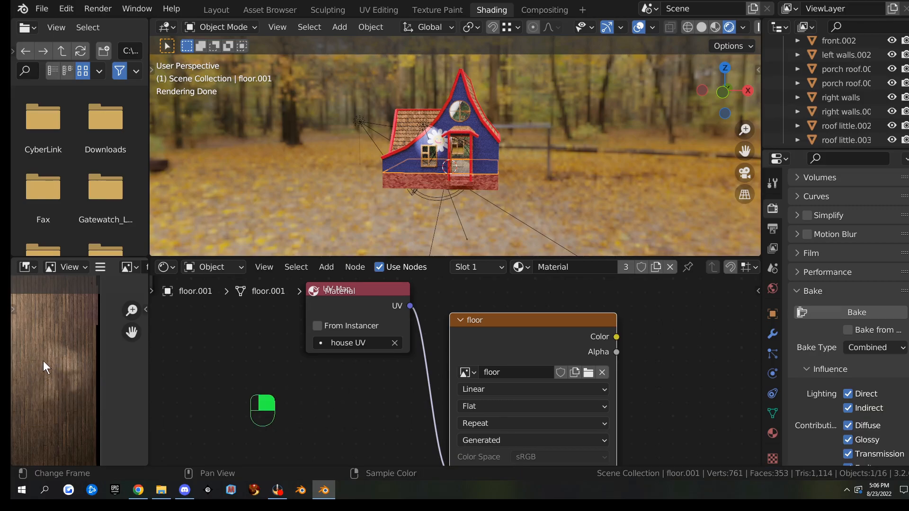
{"action": "key", "text": "ctrl+space"}
{"action": "scroll", "coordinate": [317, 268], "scroll_direction": "up", "scroll_amount": 2}
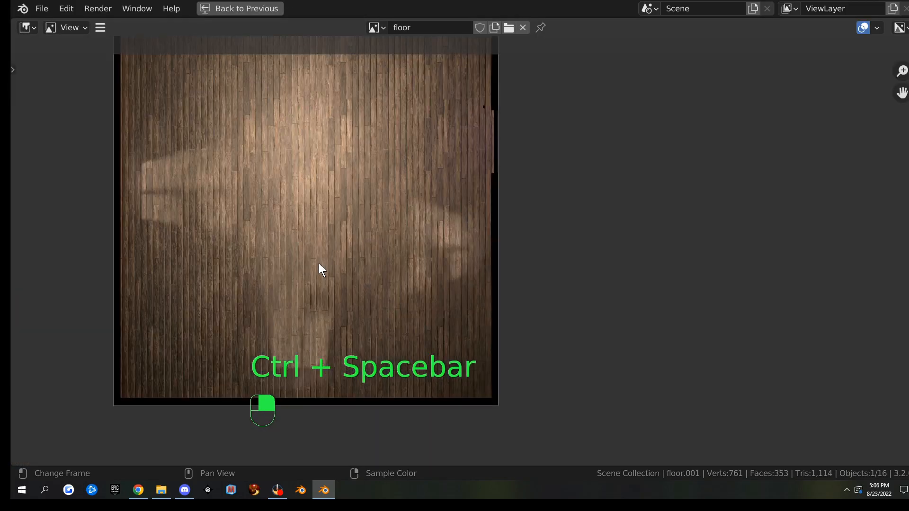
{"action": "middle_click_drag", "start_coordinate": [334, 281], "coordinate": [388, 264]}
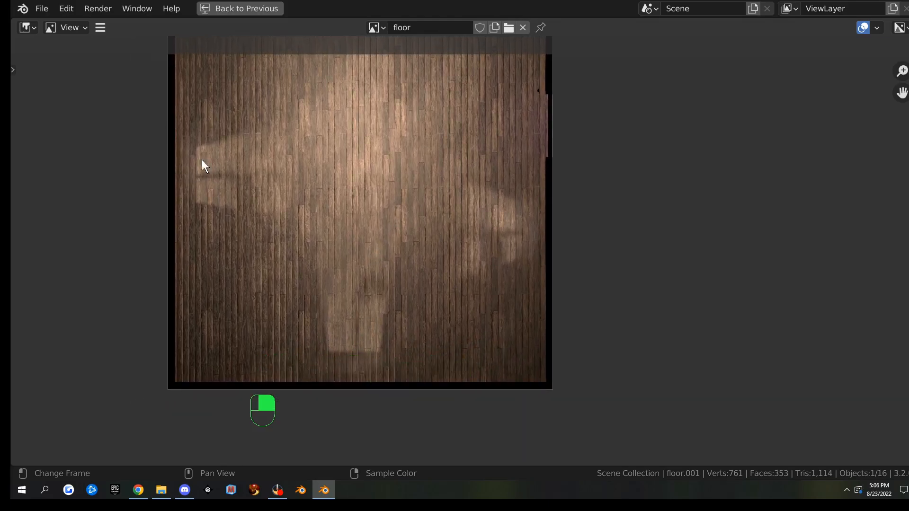
{"action": "middle_click_drag", "start_coordinate": [479, 206], "coordinate": [460, 250]}
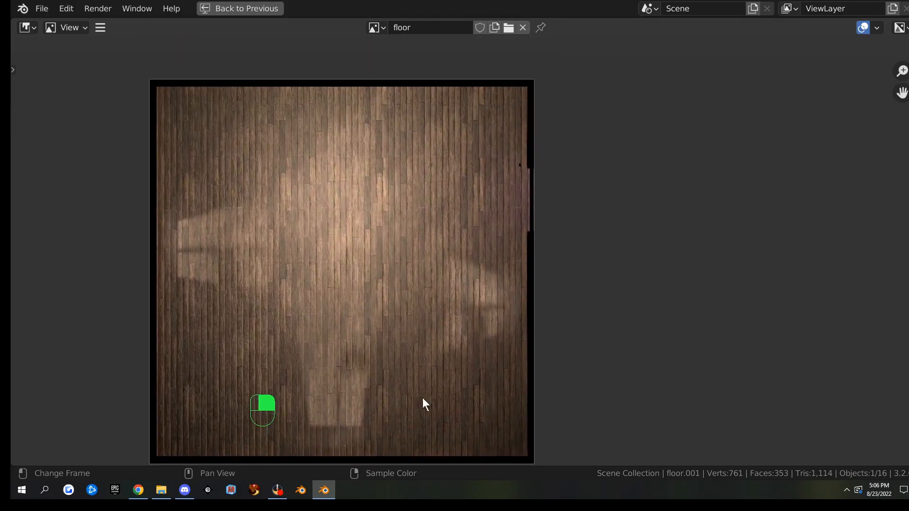
{"action": "scroll", "coordinate": [469, 359], "scroll_direction": "down", "scroll_amount": 4}
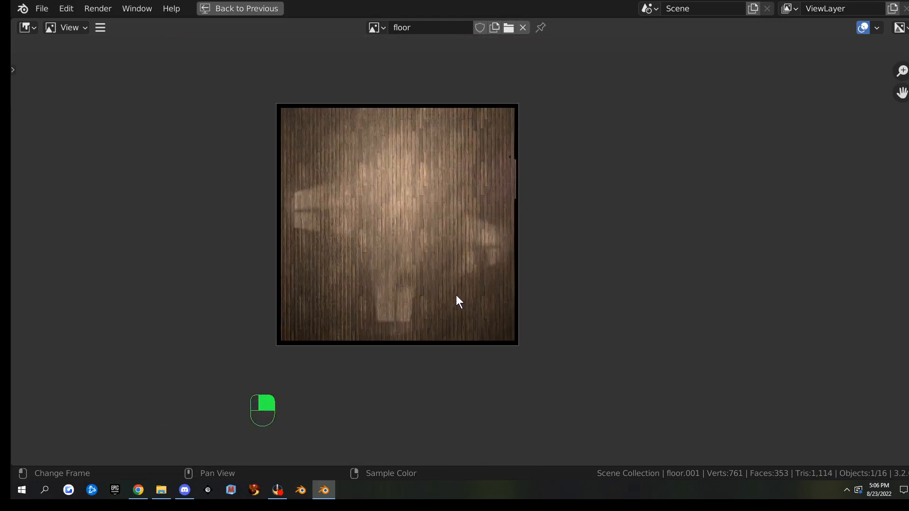
{"action": "key", "text": "ctrl+space"}
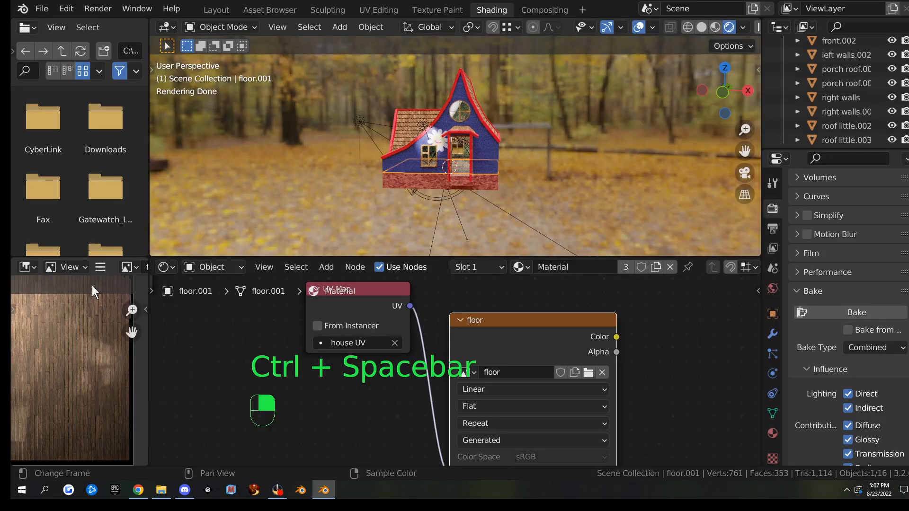
Save the baked floor image via Image > Save As as floor.png in the building folder
{"action": "left_click", "coordinate": [101, 267]}
{"action": "mouse_move", "coordinate": [129, 293]}
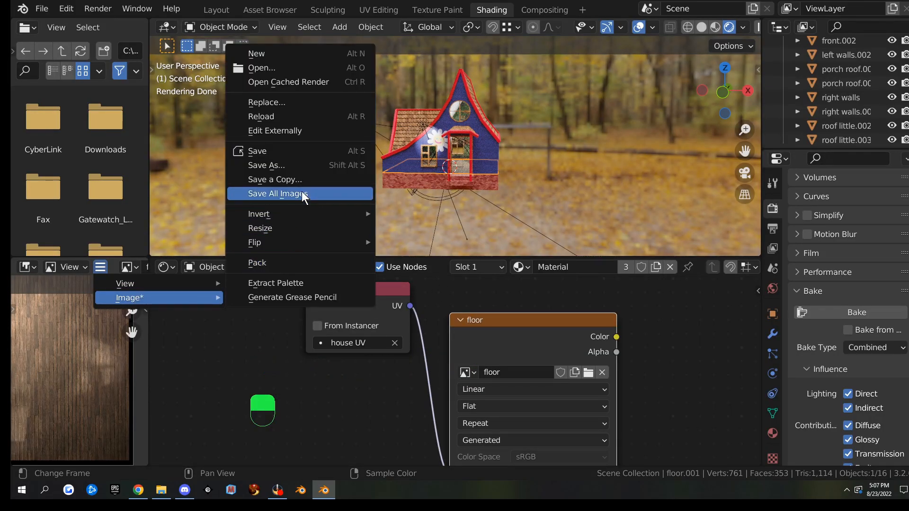
{"action": "left_click", "coordinate": [302, 166]}
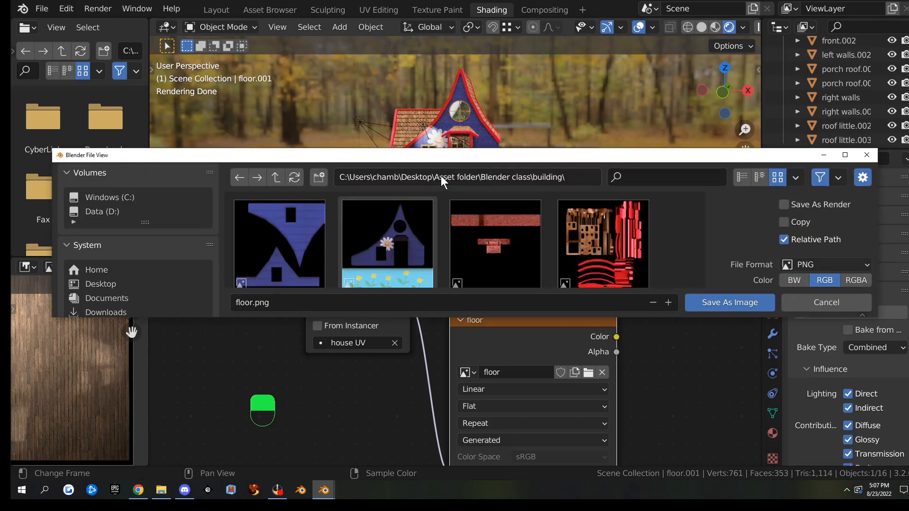
{"action": "double_click", "coordinate": [449, 160]}
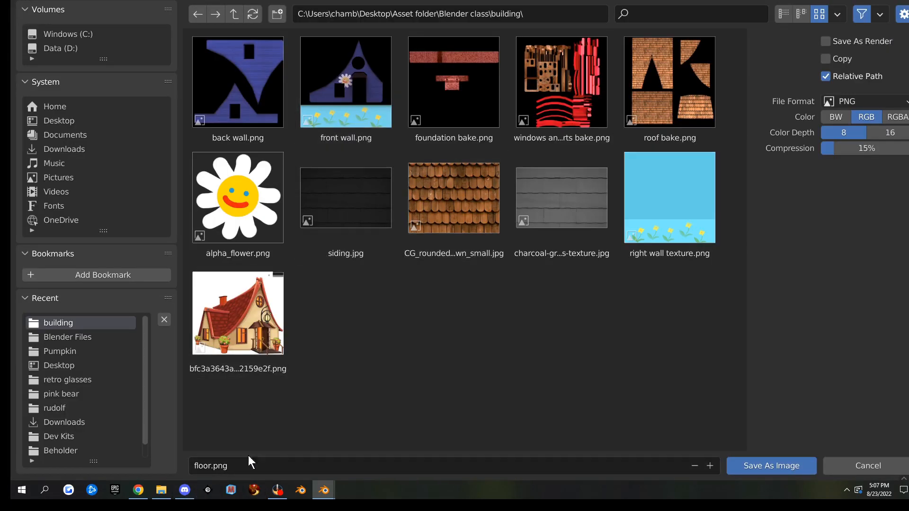
{"action": "left_click", "coordinate": [791, 465]}
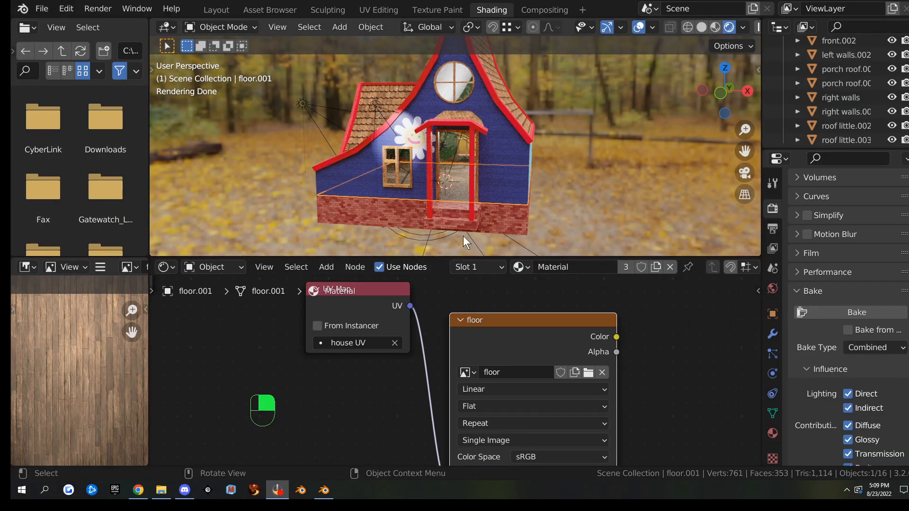
Orbit away from the wooden floor and select the house's right walls (Material.005)
{"action": "middle_click_drag", "start_coordinate": [463, 236], "coordinate": [580, 188]}
{"action": "scroll", "coordinate": [532, 192], "scroll_direction": "up", "scroll_amount": 4}
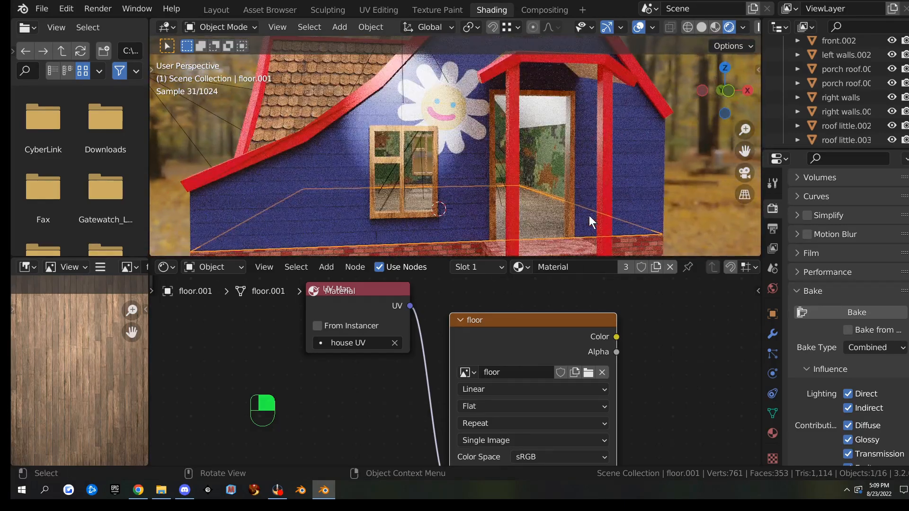
{"action": "key", "text": "KP_Decimal"}
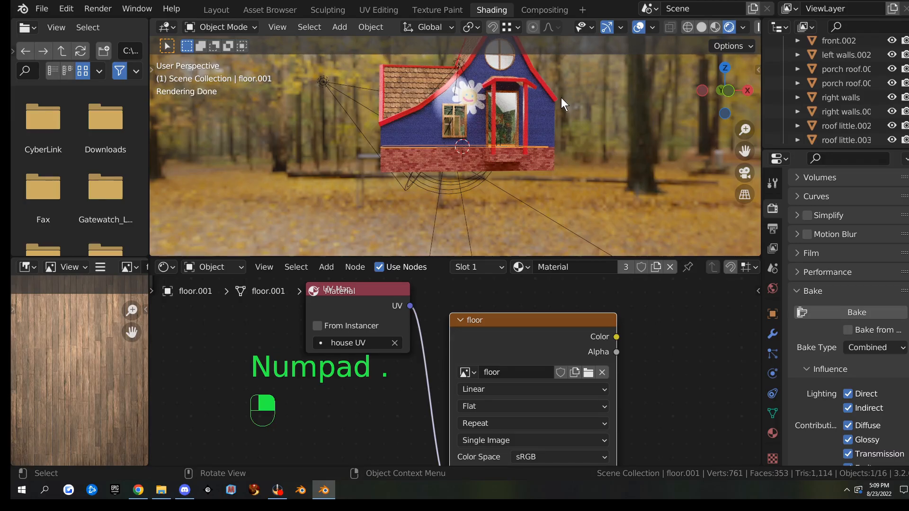
{"action": "scroll", "coordinate": [608, 153], "scroll_direction": "up", "scroll_amount": 8}
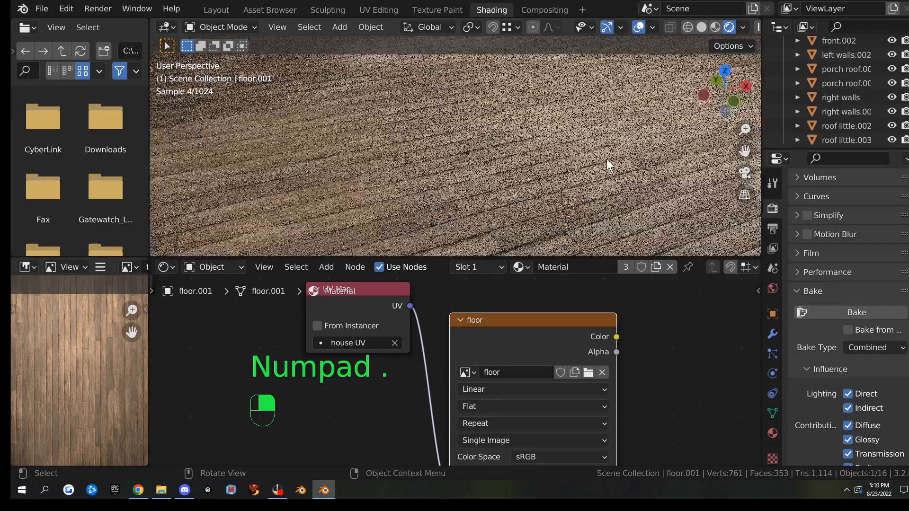
{"action": "key", "text": "alt"}
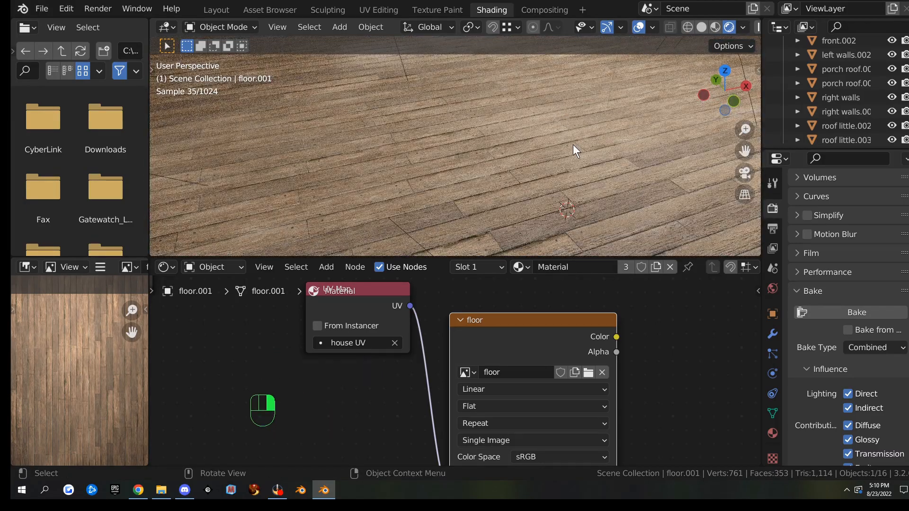
{"action": "middle_click_drag", "start_coordinate": [581, 150], "coordinate": [571, 130]}
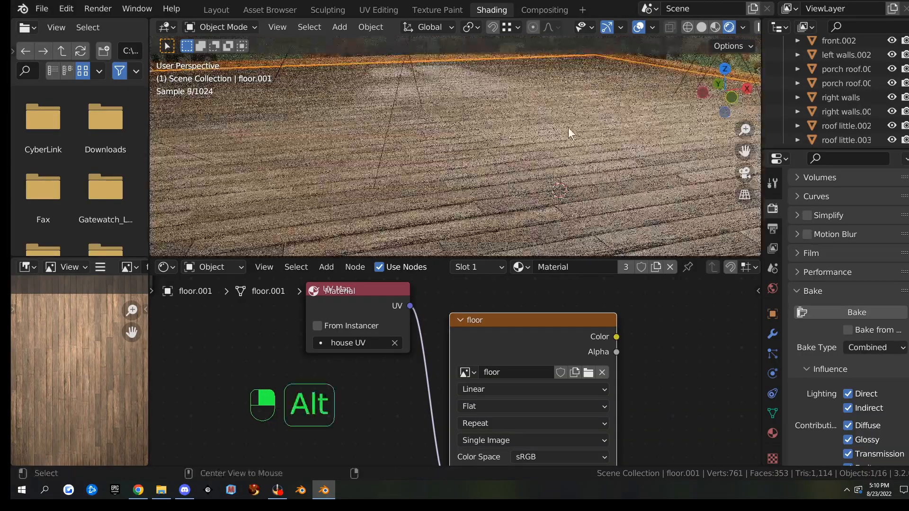
{"action": "middle_click_drag", "start_coordinate": [616, 170], "coordinate": [613, 195]}
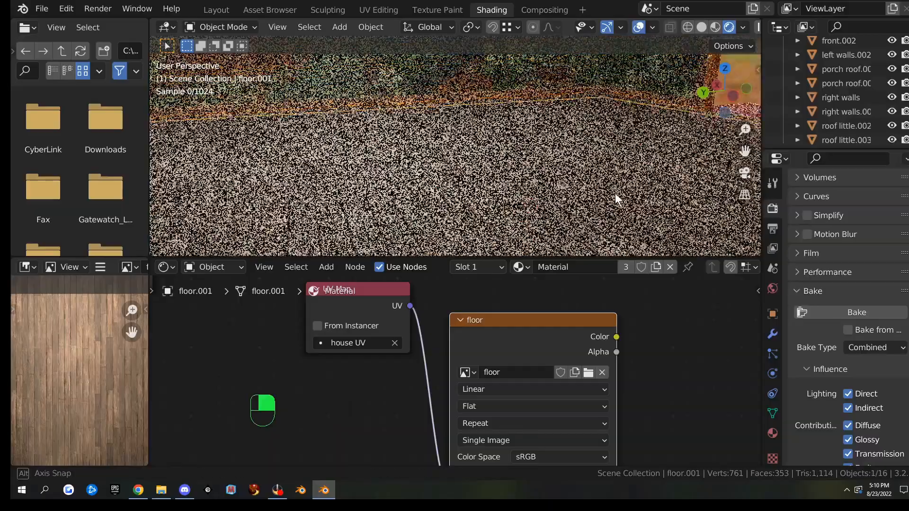
{"action": "left_click", "coordinate": [620, 82]}
{"action": "middle_click_drag", "start_coordinate": [616, 128], "coordinate": [474, 163]}
{"action": "scroll", "coordinate": [568, 133], "scroll_direction": "down", "scroll_amount": 8}
Back in Object Mode, hide the right walls.001 and front.002 pieces
{"action": "key", "text": "Tab"}
{"action": "scroll", "coordinate": [518, 182], "scroll_direction": "up", "scroll_amount": 5}
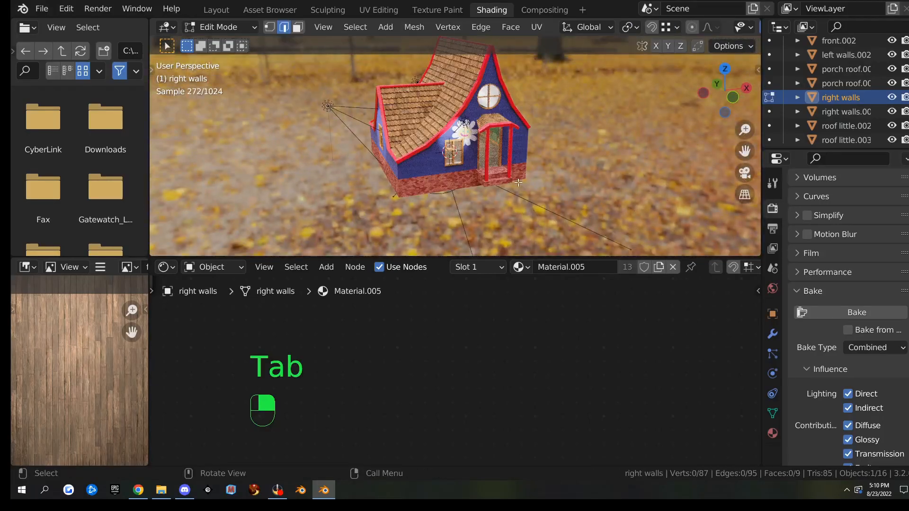
{"action": "scroll", "coordinate": [542, 185], "scroll_direction": "down", "scroll_amount": 6}
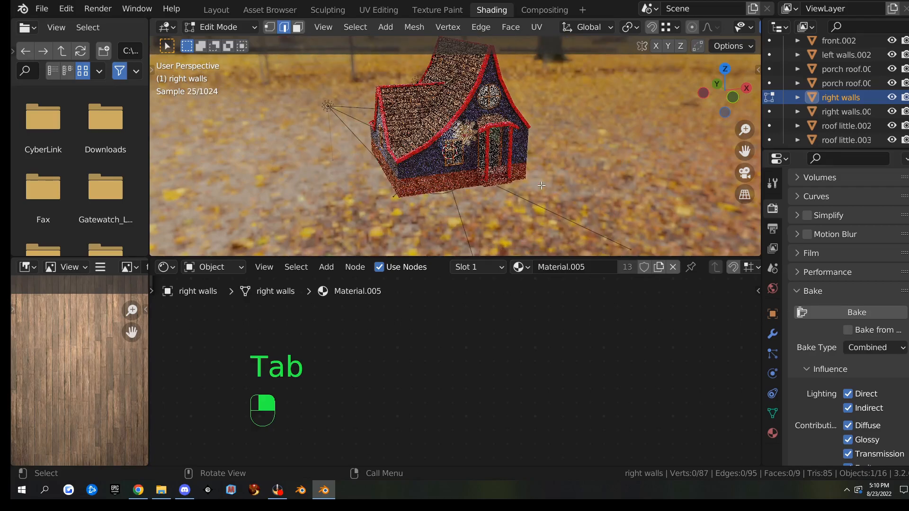
{"action": "middle_click_drag", "start_coordinate": [542, 185], "coordinate": [540, 186]}
{"action": "key", "text": "Tab"}
{"action": "left_click", "coordinate": [439, 183]}
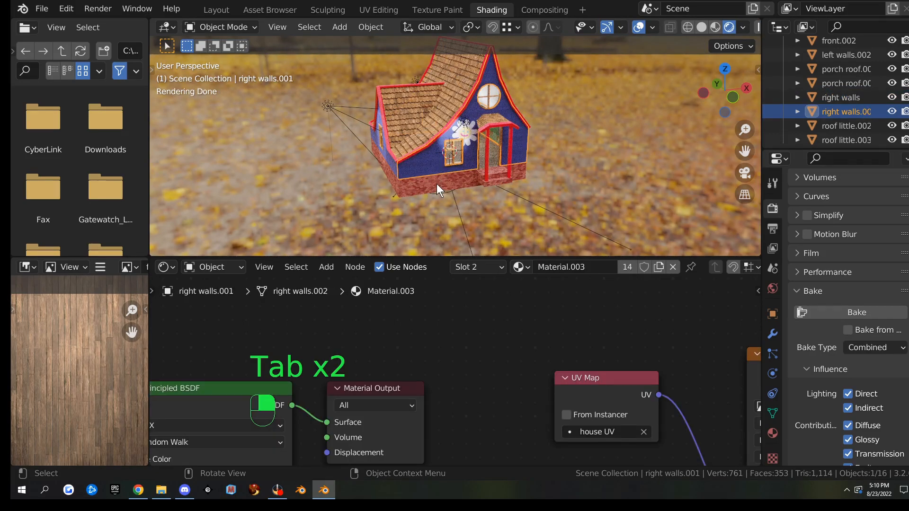
{"action": "key", "text": "h"}
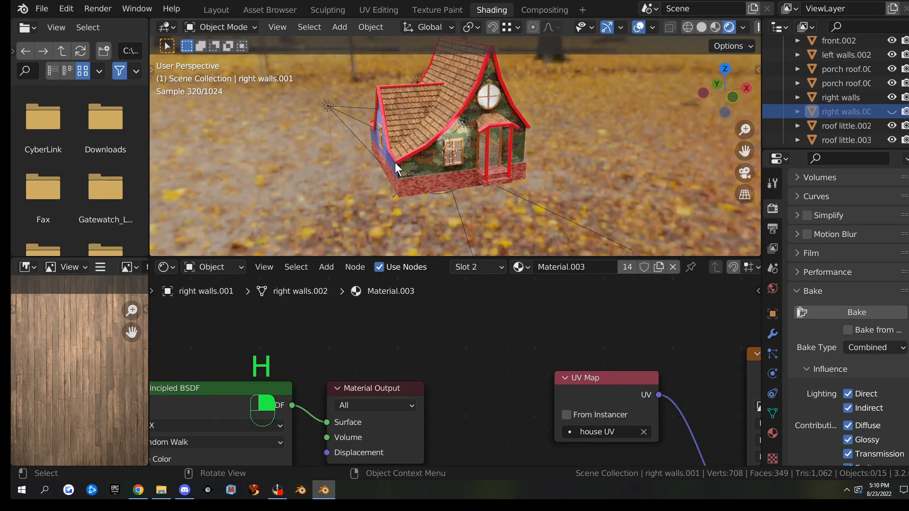
{"action": "left_click", "coordinate": [394, 163]}
{"action": "key", "text": "h"}
Hide the porch roof, roof little.003, roof little.002 and the blue back walls
{"action": "left_click", "coordinate": [422, 131]}
{"action": "key", "text": "h"}
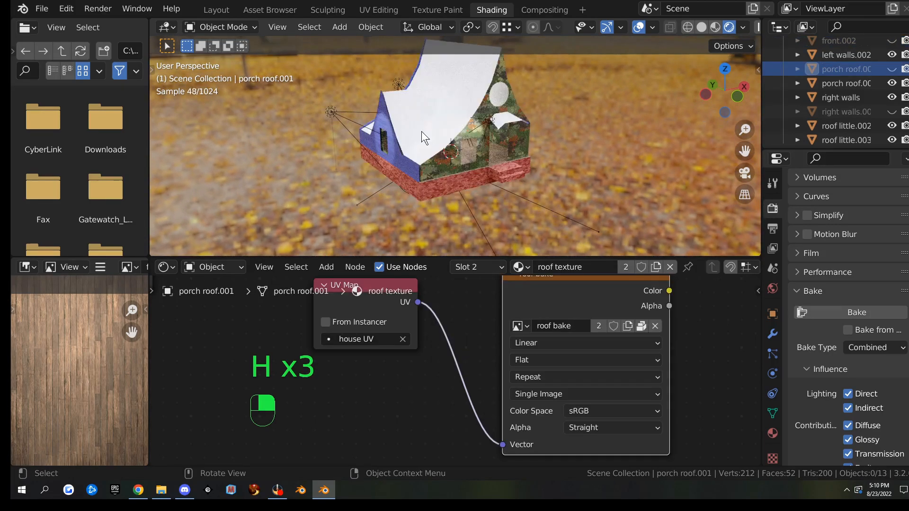
{"action": "left_click", "coordinate": [419, 129]}
{"action": "key", "text": "h"}
{"action": "left_click", "coordinate": [447, 126]}
{"action": "key", "text": "h"}
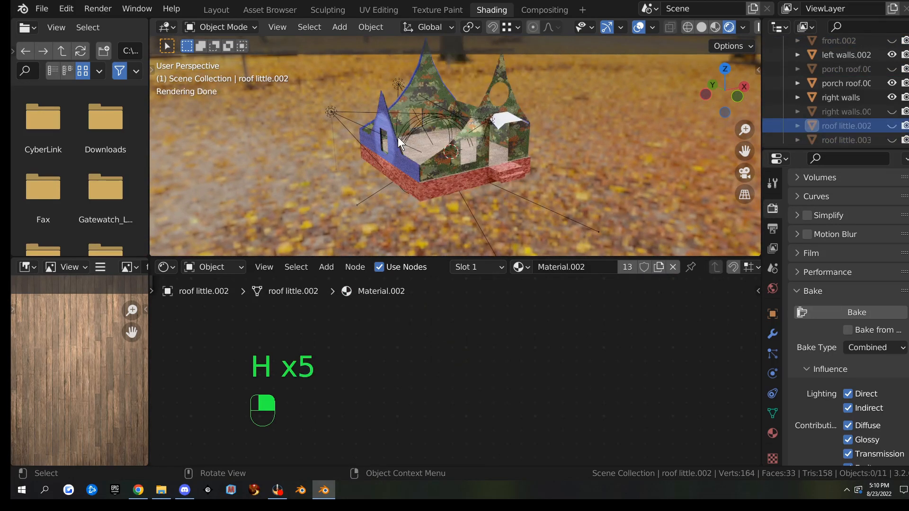
{"action": "left_click", "coordinate": [414, 167]}
{"action": "key", "text": "h"}
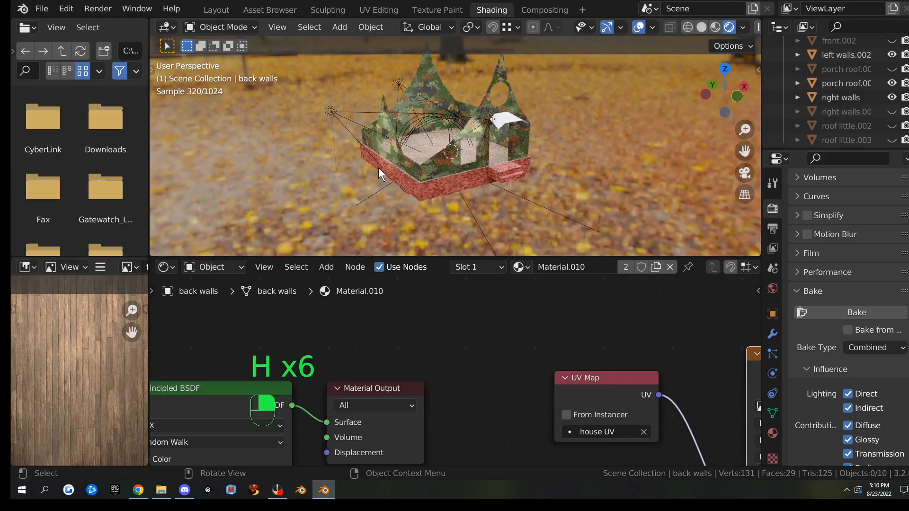
Orbit to look down into the walls and floor, then select the right walls object
{"action": "middle_click_drag", "start_coordinate": [436, 186], "coordinate": [337, 163]}
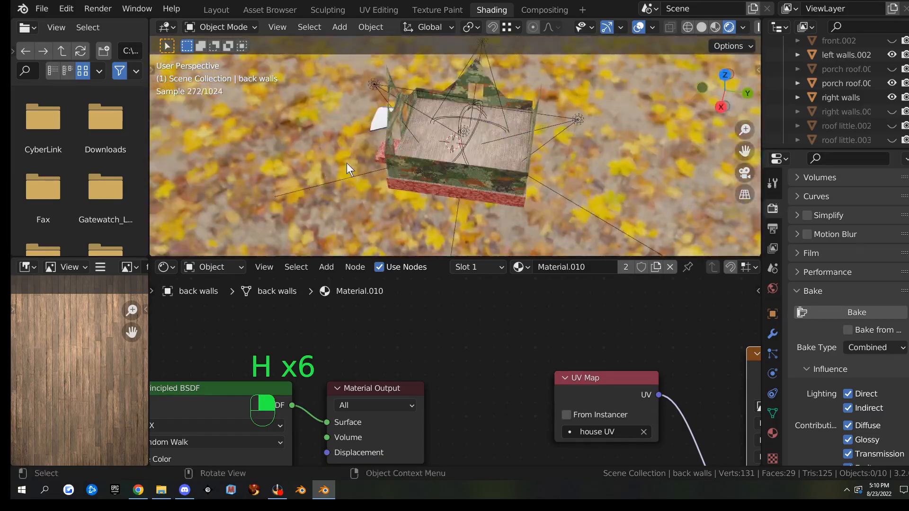
{"action": "scroll", "coordinate": [438, 154], "scroll_direction": "up", "scroll_amount": 5}
{"action": "scroll", "coordinate": [438, 155], "scroll_direction": "down", "scroll_amount": 4}
{"action": "middle_click_drag", "start_coordinate": [450, 134], "coordinate": [524, 179]}
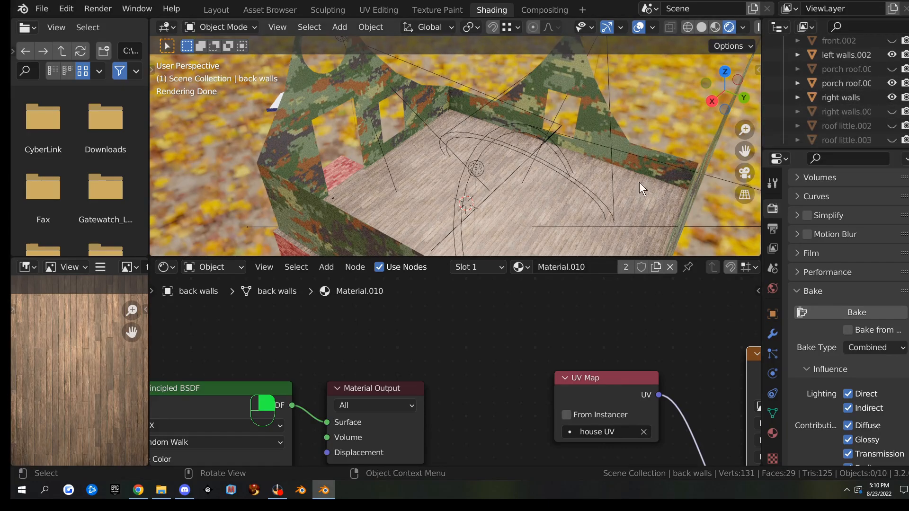
{"action": "middle_click_drag", "start_coordinate": [538, 170], "coordinate": [545, 157]}
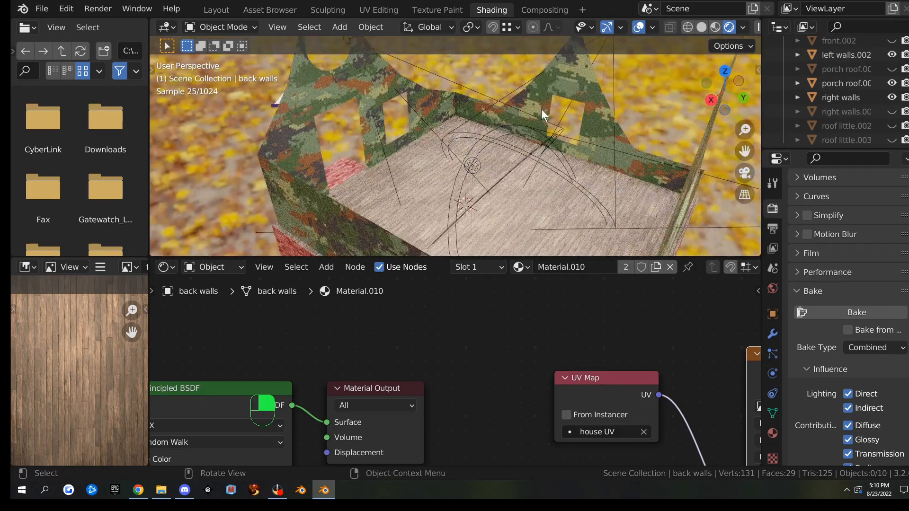
{"action": "left_click", "coordinate": [556, 82]}
In Edit Mode face select, pick four front wall faces of the right walls
{"action": "key", "text": "Tab"}
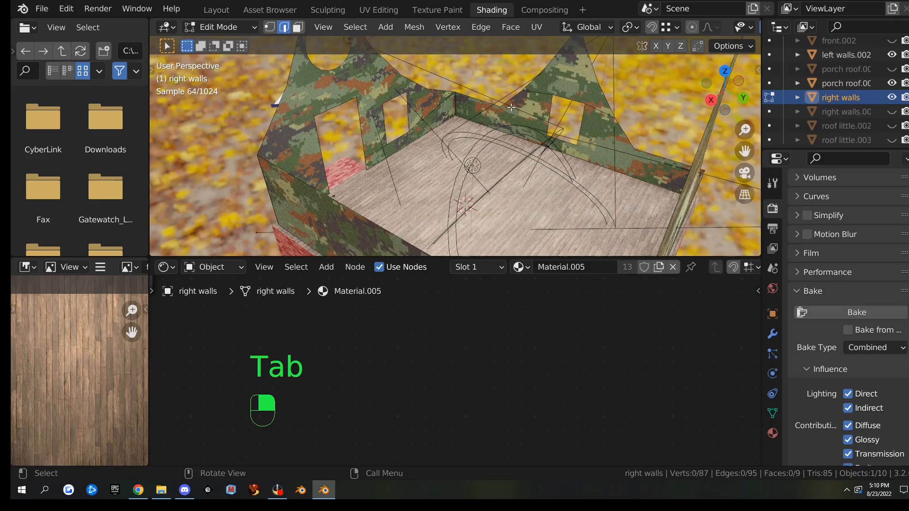
{"action": "left_click", "coordinate": [367, 83]}
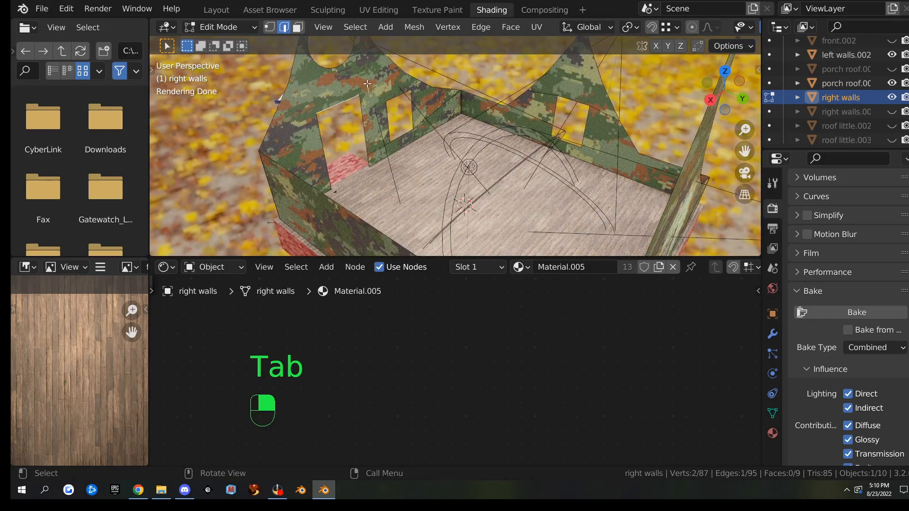
{"action": "key", "text": "3"}
{"action": "left_click", "coordinate": [367, 84]}
{"action": "middle_click_drag", "start_coordinate": [368, 85], "coordinate": [482, 212]}
{"action": "left_click", "coordinate": [354, 116], "text": "shift"}
{"action": "left_click", "coordinate": [439, 140], "text": "shift"}
{"action": "left_click", "coordinate": [441, 212], "text": "shift"}
Separate the selected faces into their own object and make right walls.002 active
{"action": "key", "text": "p"}
{"action": "left_click", "coordinate": [482, 211]}
{"action": "key", "text": "Tab"}
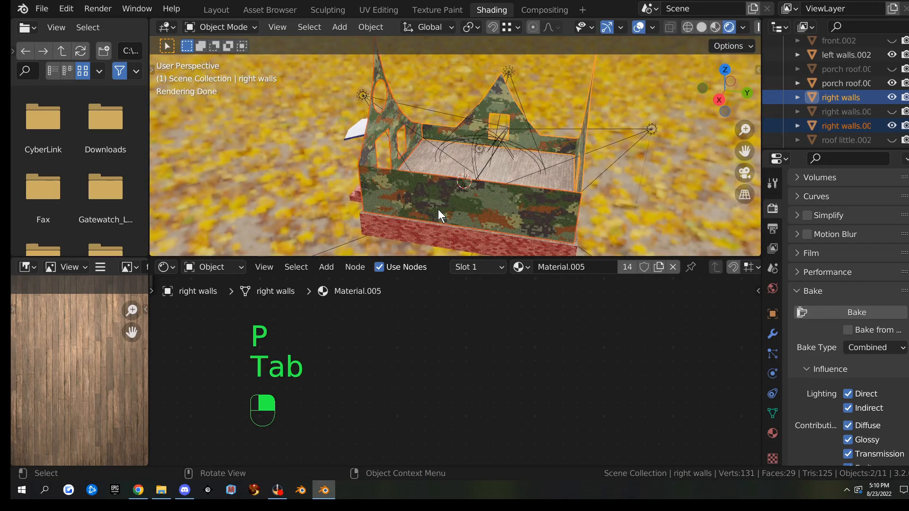
{"action": "left_click", "coordinate": [527, 115]}
{"action": "left_click", "coordinate": [412, 190]}
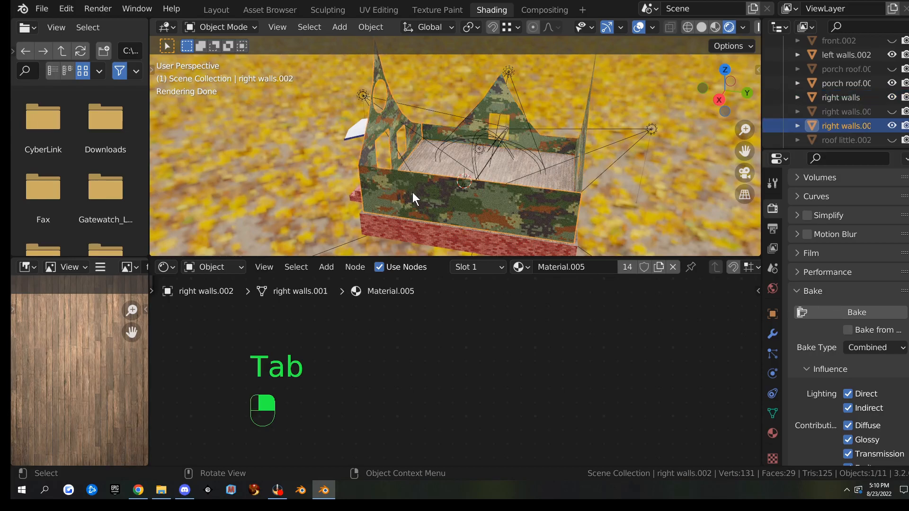
{"action": "middle_click_drag", "start_coordinate": [423, 202], "coordinate": [560, 203]}
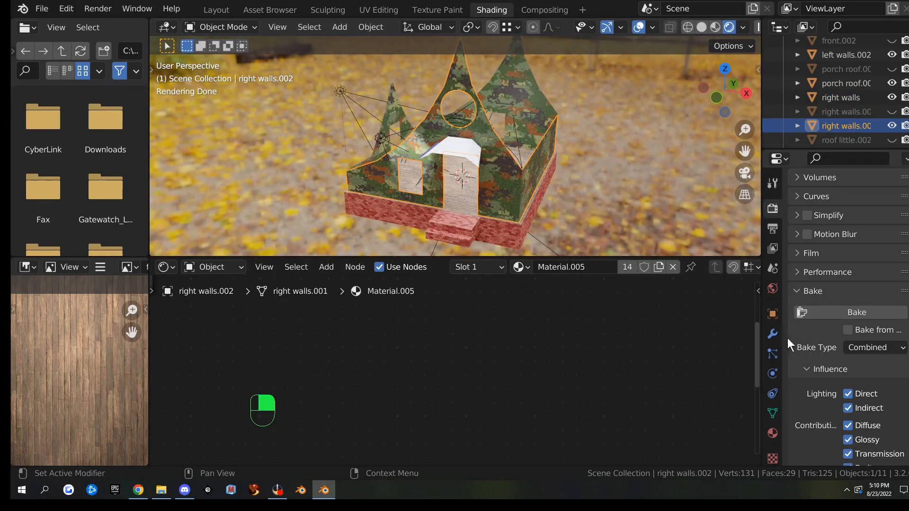
Show right walls.002's Material.005 settings and frame its whole node tree
{"action": "left_click", "coordinate": [772, 435]}
{"action": "scroll", "coordinate": [824, 363], "scroll_direction": "up", "scroll_amount": 6}
{"action": "scroll", "coordinate": [824, 363], "scroll_direction": "up", "scroll_amount": 5}
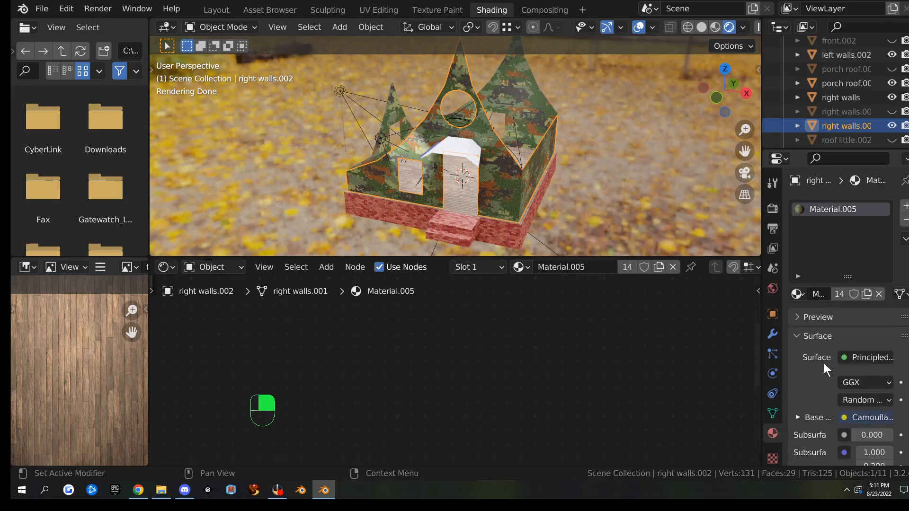
{"action": "scroll", "coordinate": [412, 315], "scroll_direction": "down", "scroll_amount": 8}
{"action": "middle_click_drag", "start_coordinate": [374, 329], "coordinate": [579, 335]}
{"action": "scroll", "coordinate": [571, 336], "scroll_direction": "down", "scroll_amount": 5}
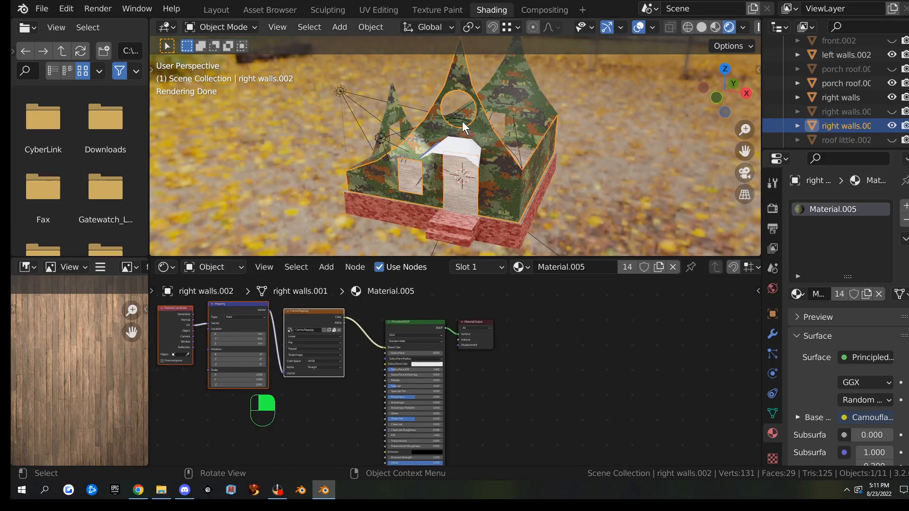
Check the separated wall's UV islands in UV Editing, then return to Shading
{"action": "left_click", "coordinate": [381, 10]}
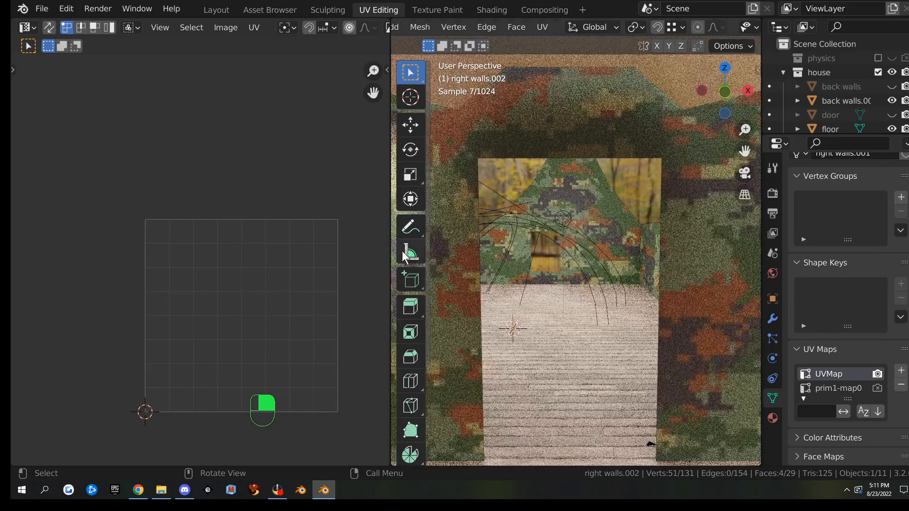
{"action": "scroll", "coordinate": [548, 239], "scroll_direction": "down", "scroll_amount": 5}
{"action": "middle_click_drag", "start_coordinate": [547, 238], "coordinate": [538, 245]}
{"action": "key", "text": "a"}
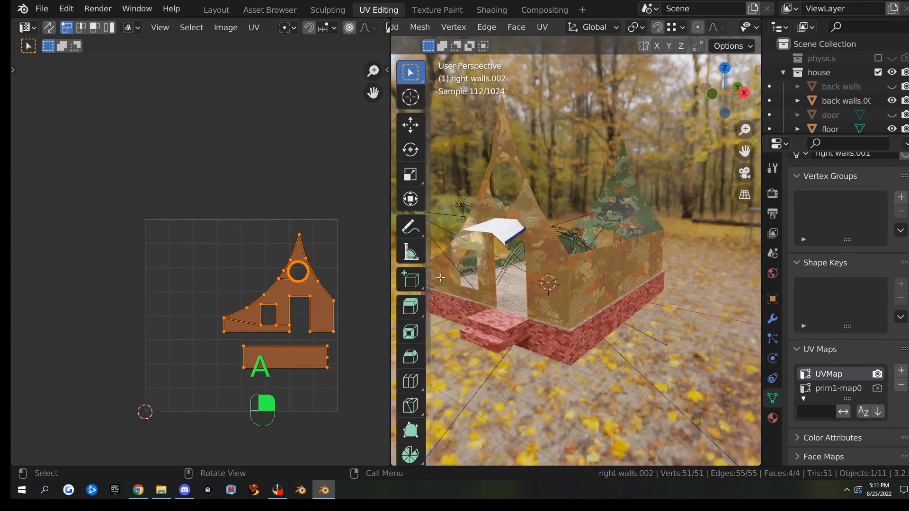
{"action": "left_click", "coordinate": [496, 11]}
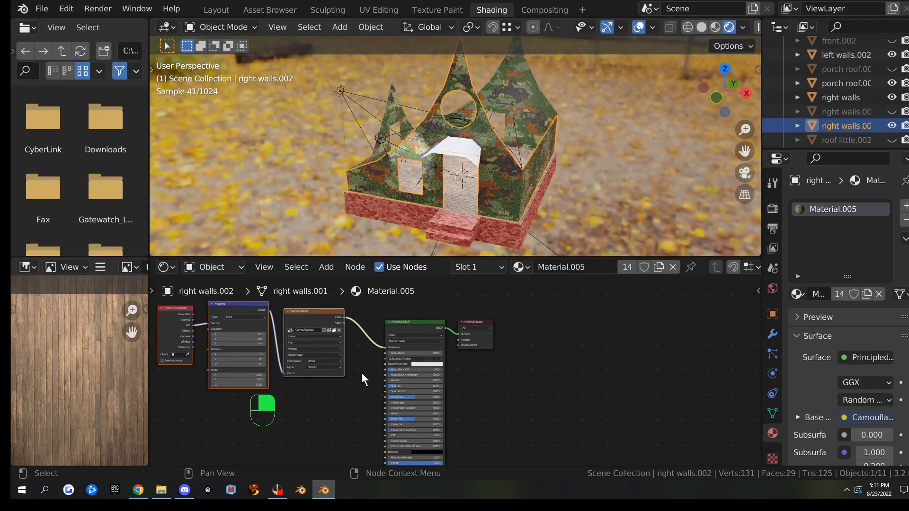
{"action": "mouse_move", "coordinate": [407, 374]}
{"action": "middle_mouse_down"}
{"action": "mouse_move", "coordinate": [552, 372]}
{"action": "mouse_move", "coordinate": [447, 378]}
{"action": "mouse_move", "coordinate": [414, 368]}
{"action": "middle_mouse_up"}
{"action": "scroll", "coordinate": [536, 378], "scroll_direction": "up", "scroll_amount": 3}
{"action": "scroll", "coordinate": [794, 388], "scroll_direction": "down", "scroll_amount": 2}
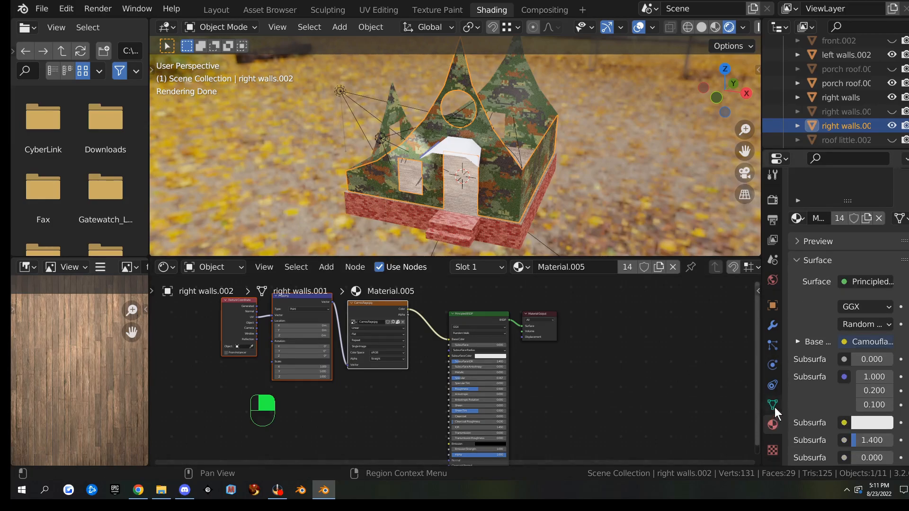
Delete the prim1-map0 UV map and add a new 'house UV' map as active render
{"action": "left_click", "coordinate": [775, 406]}
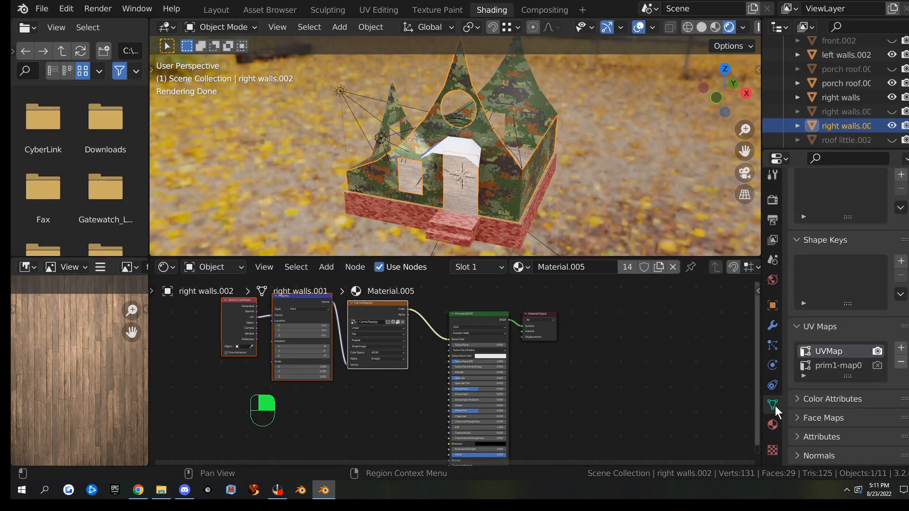
{"action": "left_click", "coordinate": [837, 367]}
{"action": "left_click", "coordinate": [901, 362]}
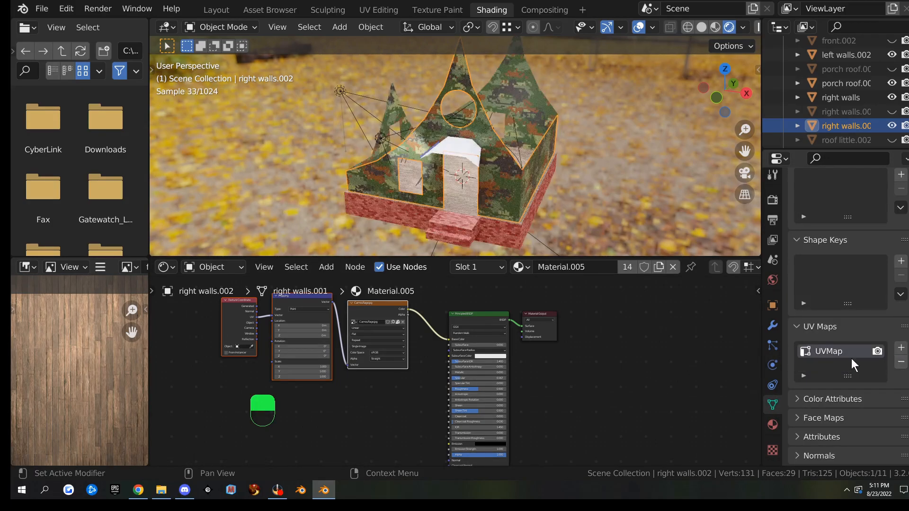
{"action": "left_click", "coordinate": [901, 349]}
{"action": "double_click", "coordinate": [829, 365]}
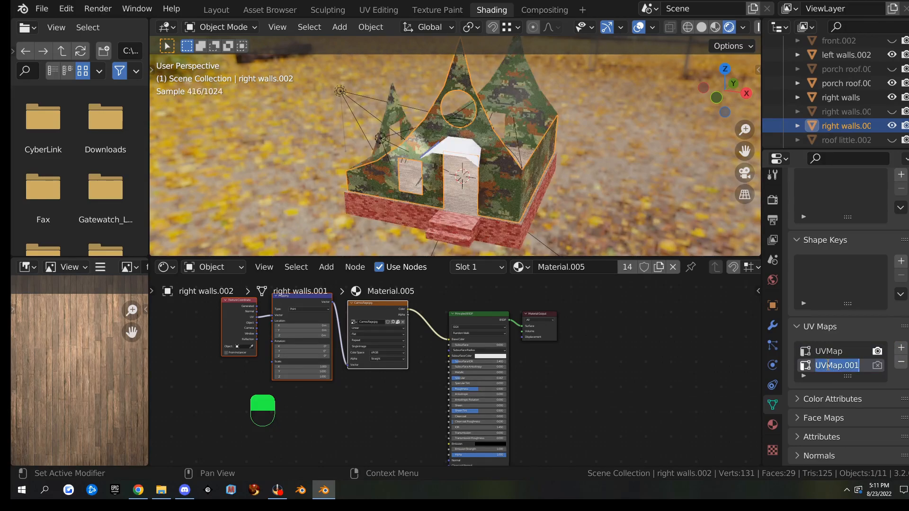
{"action": "type", "text": "house UV"}
{"action": "key", "text": "Return"}
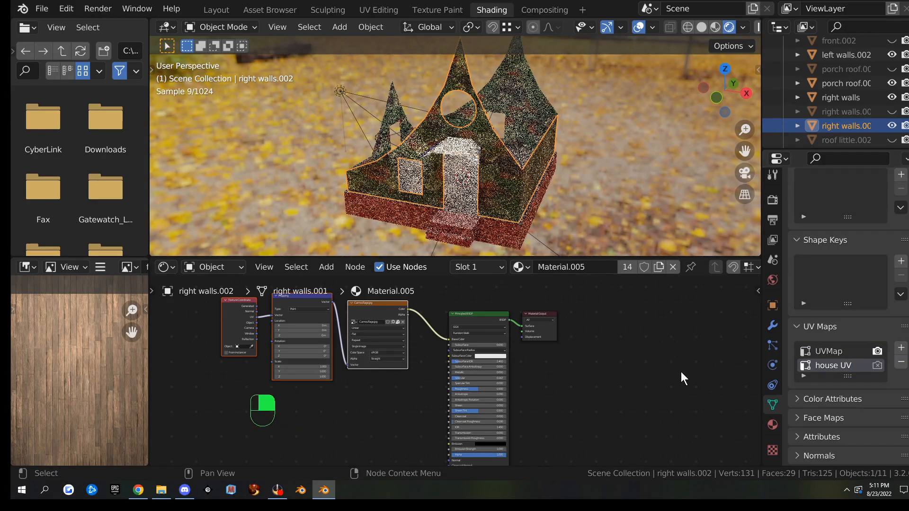
{"action": "left_click", "coordinate": [836, 366]}
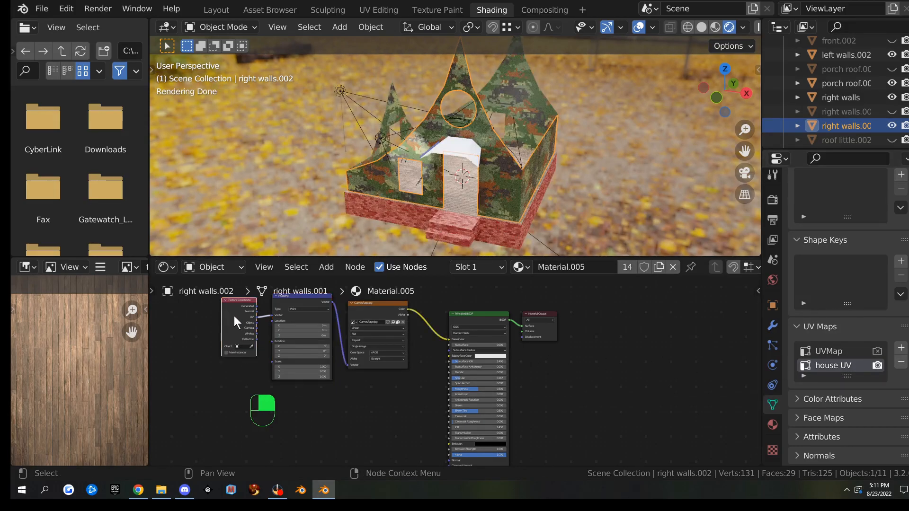
{"action": "scroll", "coordinate": [234, 316], "scroll_direction": "up", "scroll_amount": 3}
Swap the coordinate node for a UV Map node set to UVMap
{"action": "key", "text": "shift+s"}
{"action": "mouse_move", "coordinate": [331, 349]}
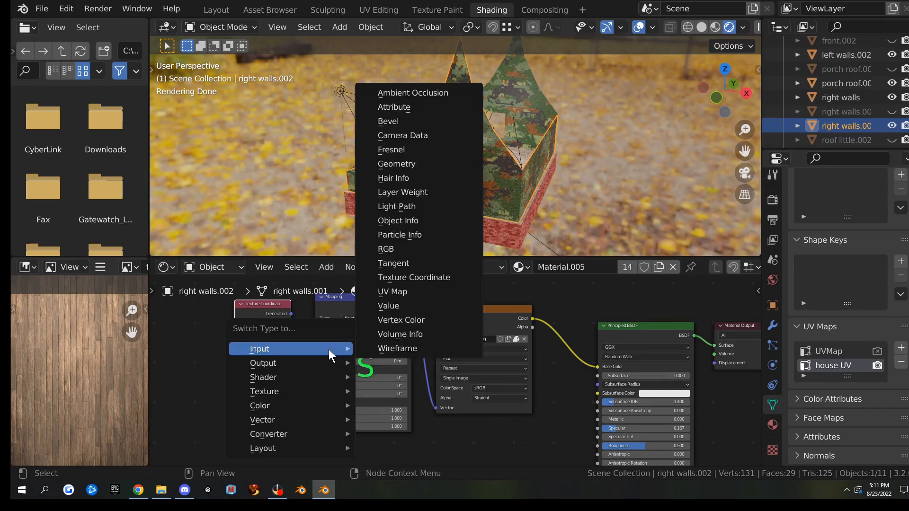
{"action": "left_click", "coordinate": [397, 291]}
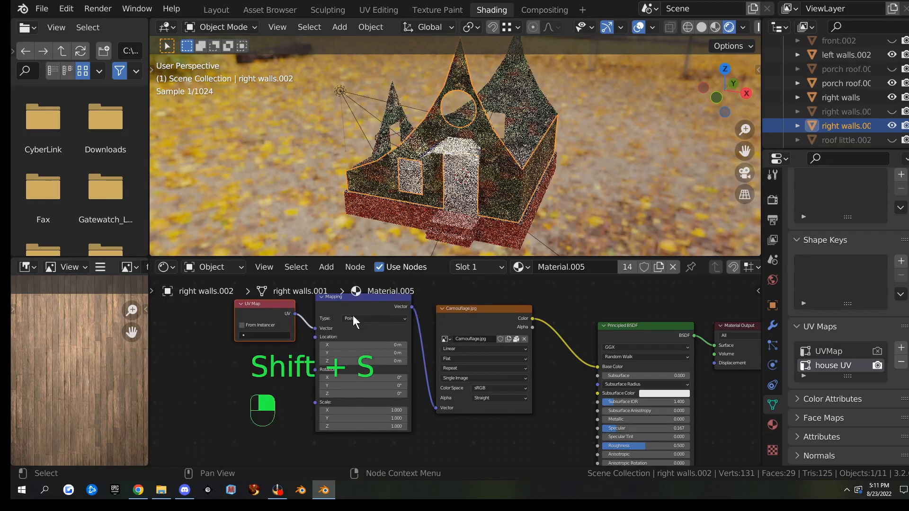
{"action": "left_click", "coordinate": [263, 335]}
{"action": "left_click", "coordinate": [258, 350]}
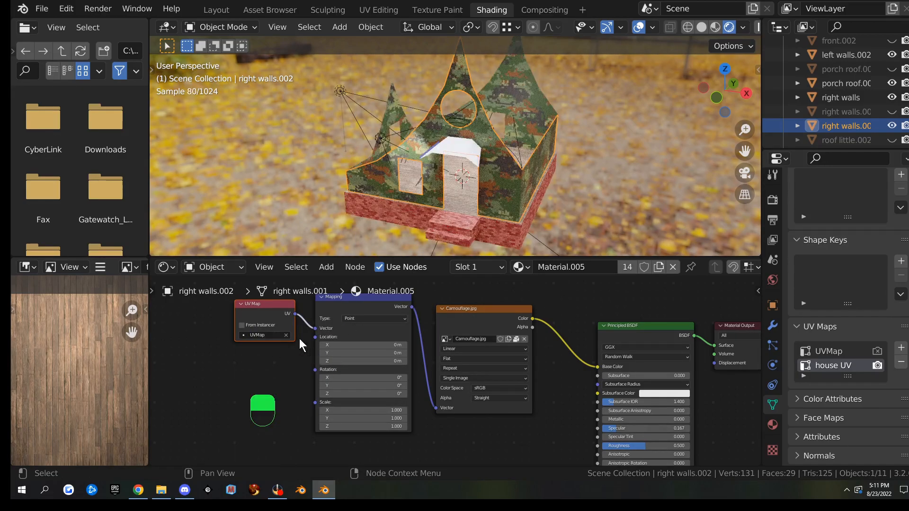
{"action": "scroll", "coordinate": [282, 317], "scroll_direction": "down", "scroll_amount": 2}
{"action": "middle_click_drag", "start_coordinate": [609, 380], "coordinate": [412, 384]}
Add a duplicate UV Map node set to house UV, feeding a new Image Texture's Vector
{"action": "key", "text": "shift+d"}
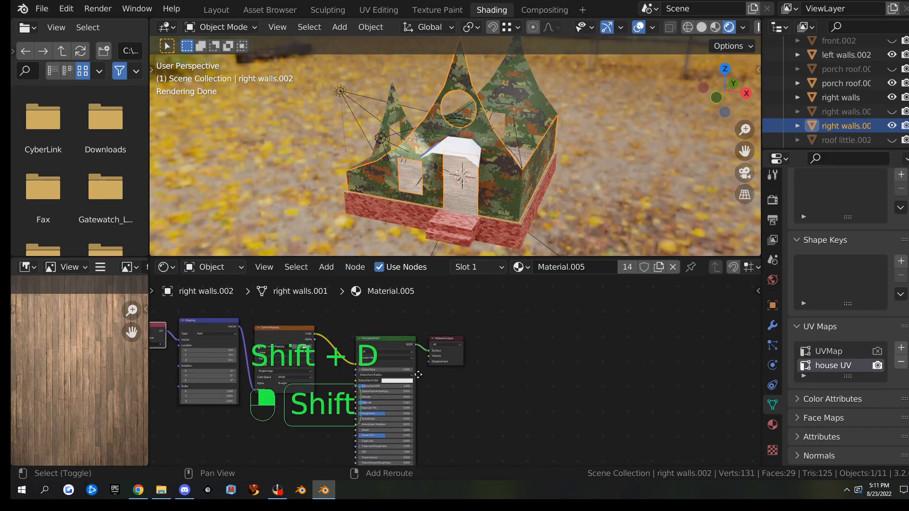
{"action": "left_click", "coordinate": [753, 379]}
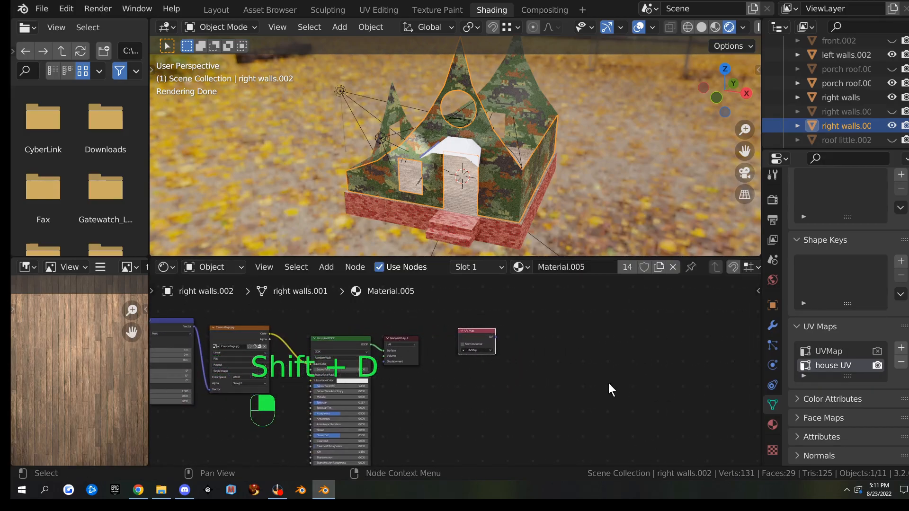
{"action": "key", "text": "q"}
{"action": "left_click", "coordinate": [533, 359]}
{"action": "left_click", "coordinate": [528, 347]}
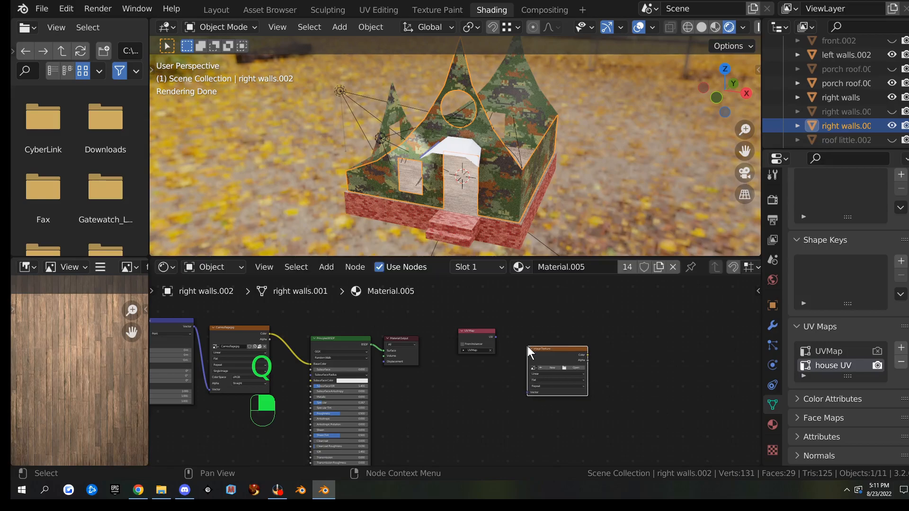
{"action": "scroll", "coordinate": [510, 357], "scroll_direction": "up", "scroll_amount": 3}
{"action": "left_click", "coordinate": [498, 337]}
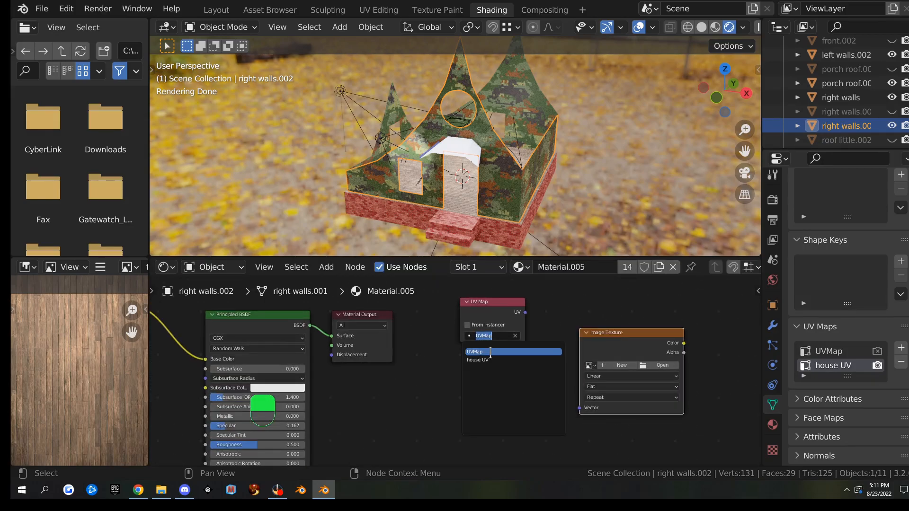
{"action": "left_click", "coordinate": [538, 360]}
{"action": "left_click_drag", "start_coordinate": [525, 314], "coordinate": [580, 410]}
Create a new image 'front inside wall bake' and make its texture node the bake target
{"action": "left_click", "coordinate": [652, 365]}
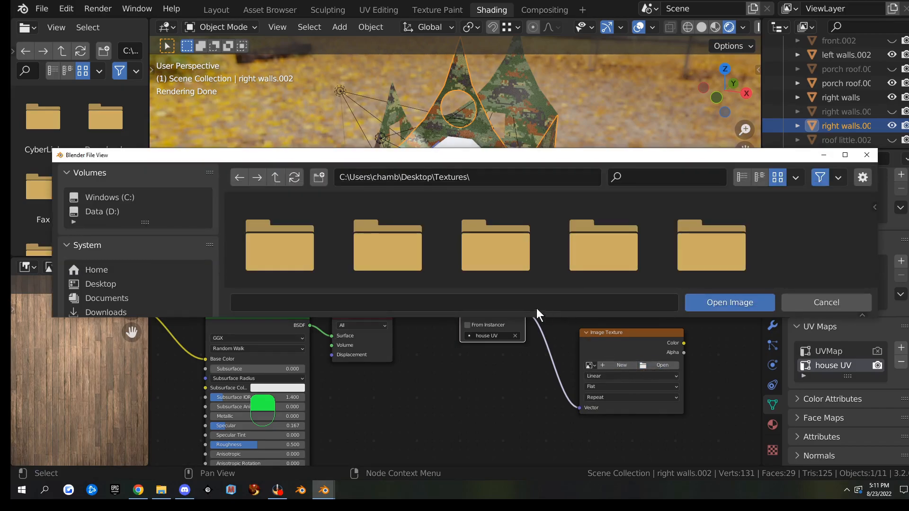
{"action": "left_click", "coordinate": [866, 155]}
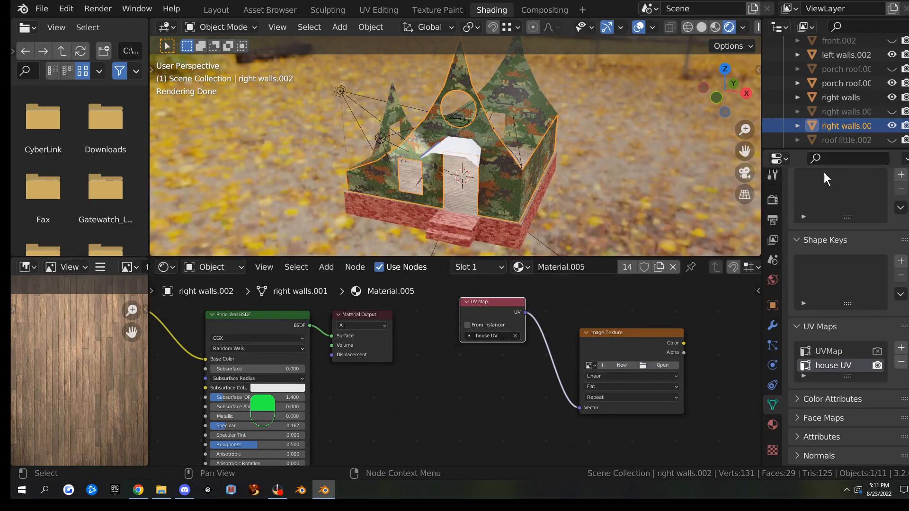
{"action": "left_click", "coordinate": [612, 364]}
{"action": "left_click", "coordinate": [641, 335]}
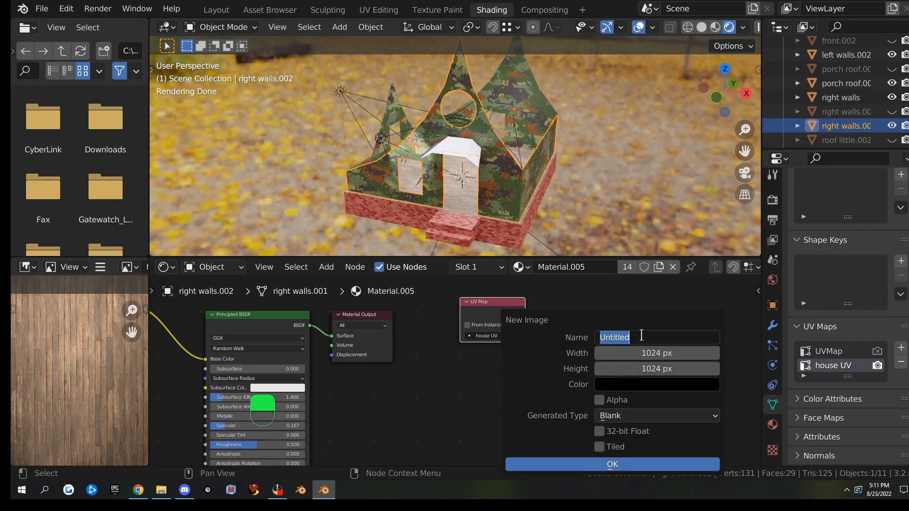
{"action": "type", "text": "front inside wall bak"}
{"action": "left_click", "coordinate": [604, 465]}
{"action": "left_click", "coordinate": [623, 340]}
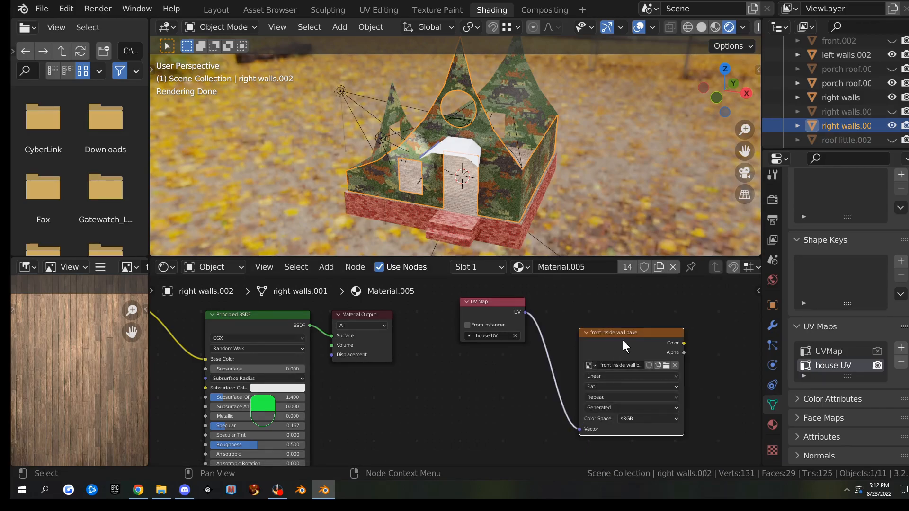
{"action": "left_click", "coordinate": [378, 10]}
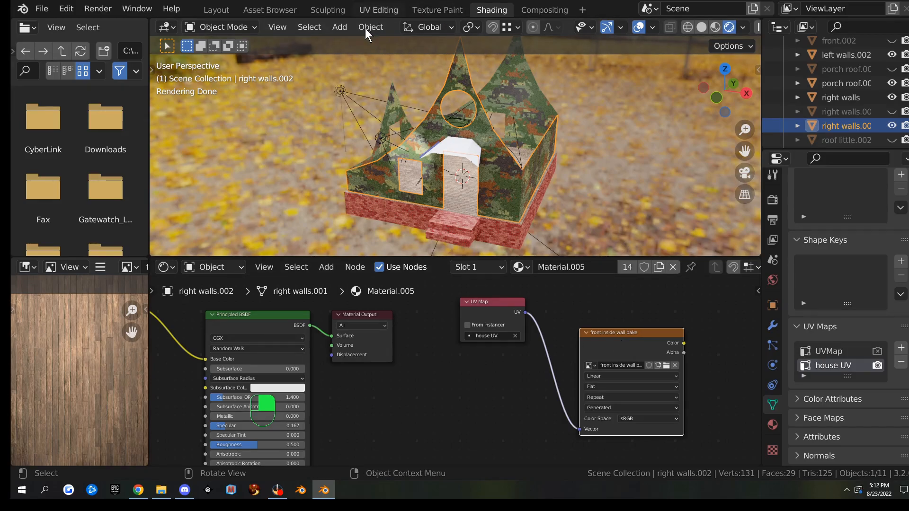
Select all UV islands, scale them up, and toggle keeping UVs within image bounds
{"action": "left_click_drag", "start_coordinate": [187, 223], "coordinate": [365, 403]}
{"action": "middle_click_drag", "start_coordinate": [365, 402], "coordinate": [296, 385]}
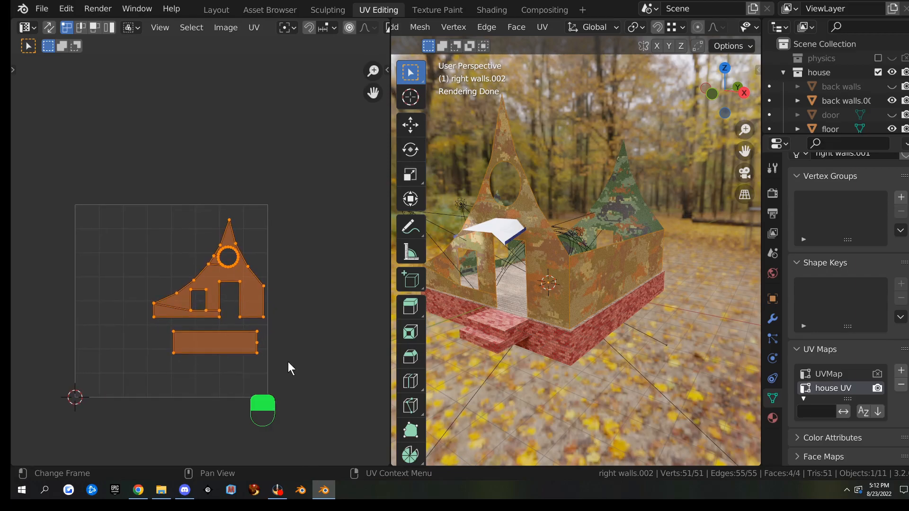
{"action": "key", "text": "s"}
{"action": "left_click", "coordinate": [407, 387]}
{"action": "left_click", "coordinate": [254, 27]}
{"action": "left_click", "coordinate": [262, 100]}
Rescale, move and slightly shrink the islands so they fill most of the UV square
{"action": "key", "text": "s"}
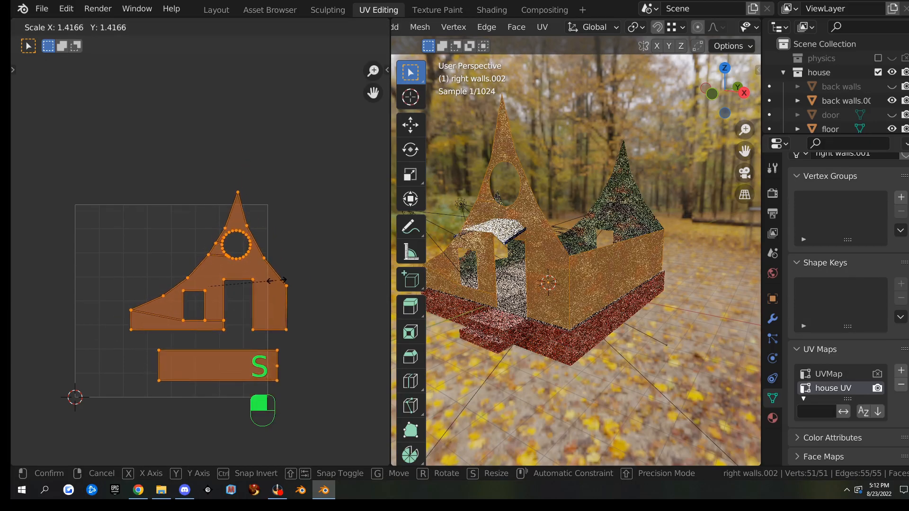
{"action": "left_click", "coordinate": [283, 280]}
{"action": "key", "text": "g"}
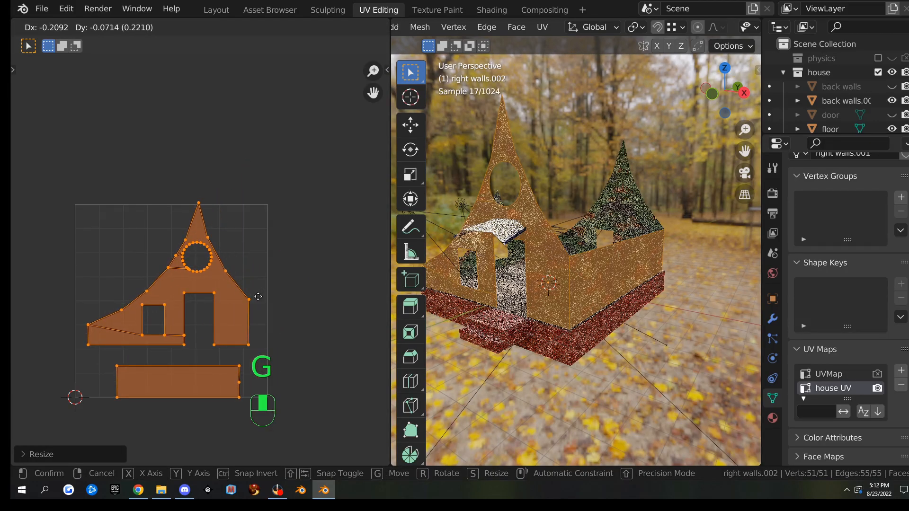
{"action": "left_click", "coordinate": [275, 308]}
{"action": "key", "text": "s"}
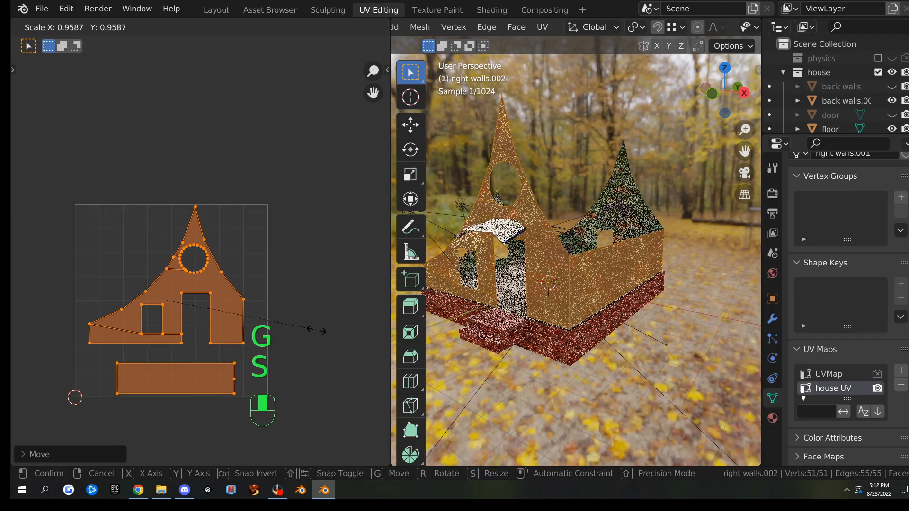
{"action": "left_click", "coordinate": [314, 330]}
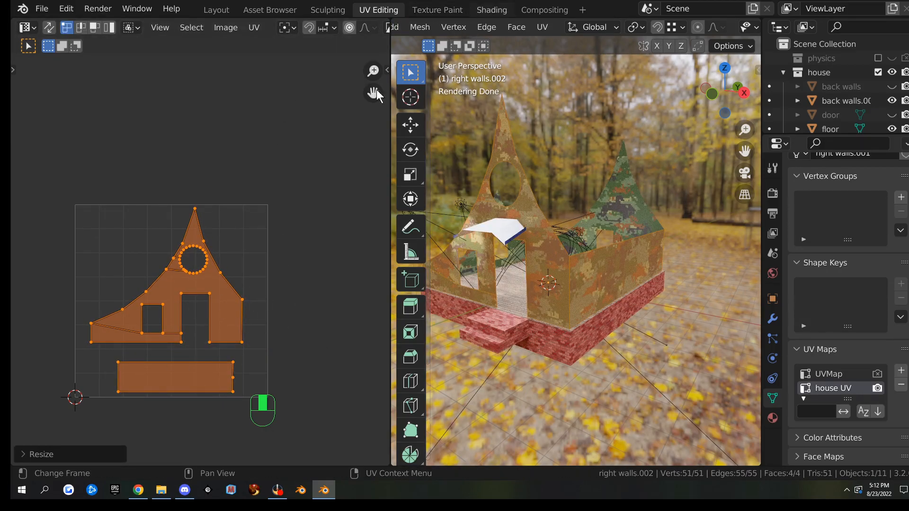
{"action": "left_click", "coordinate": [491, 9]}
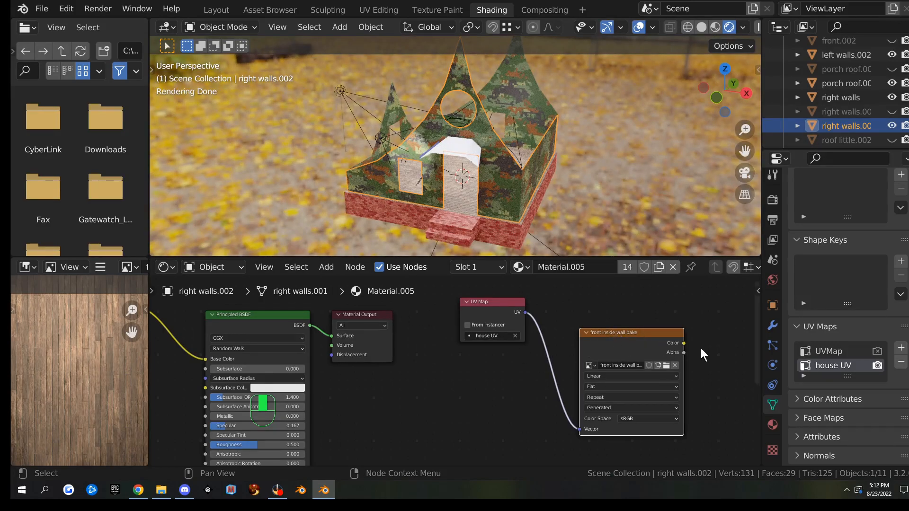
Bake the walls' lighting into the front inside wall bake image and inspect it full-screen
{"action": "scroll", "coordinate": [806, 311], "scroll_direction": "up", "scroll_amount": 1}
{"action": "scroll", "coordinate": [805, 310], "scroll_direction": "up", "scroll_amount": 3}
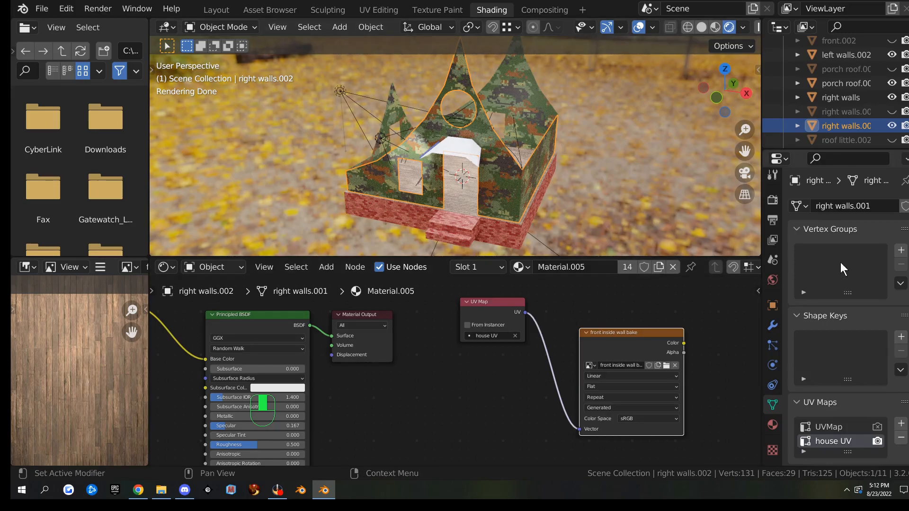
{"action": "left_click", "coordinate": [773, 200]}
{"action": "scroll", "coordinate": [819, 396], "scroll_direction": "down", "scroll_amount": 15}
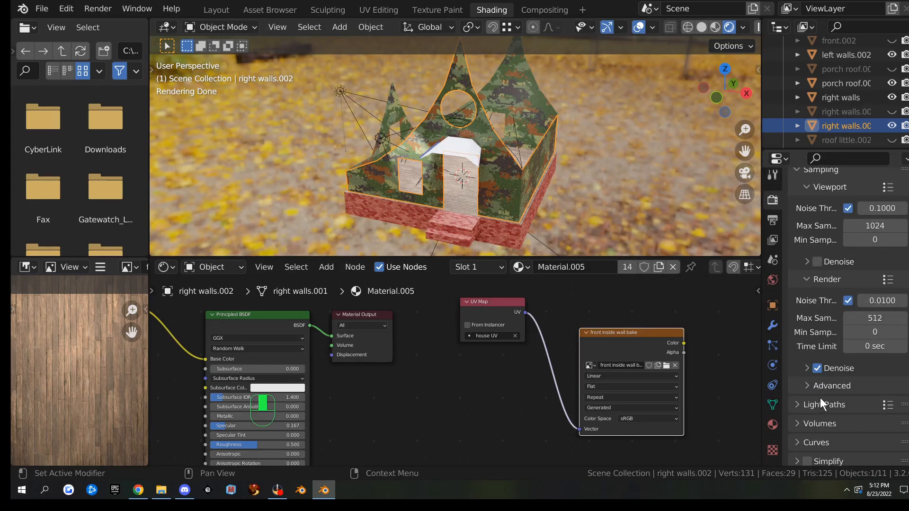
{"action": "left_click", "coordinate": [848, 331]}
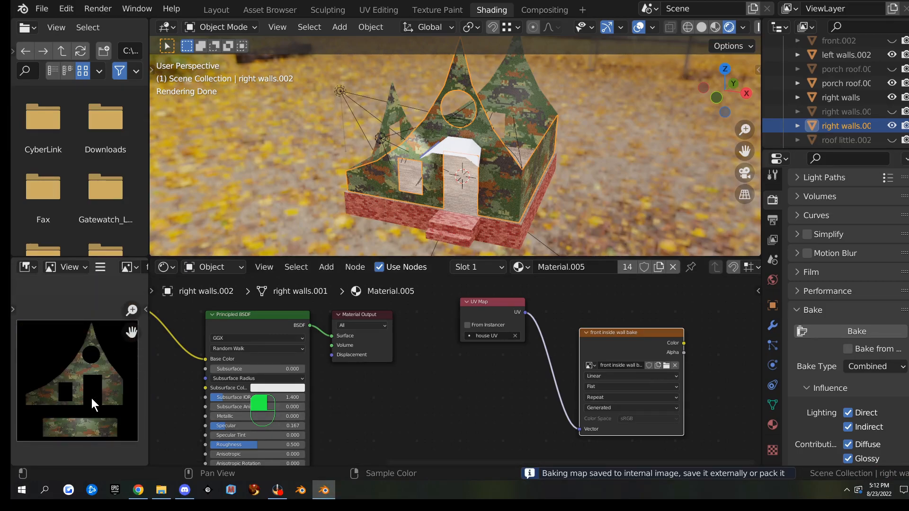
{"action": "key", "text": "ctrl+space"}
{"action": "scroll", "coordinate": [419, 285], "scroll_direction": "up", "scroll_amount": 6}
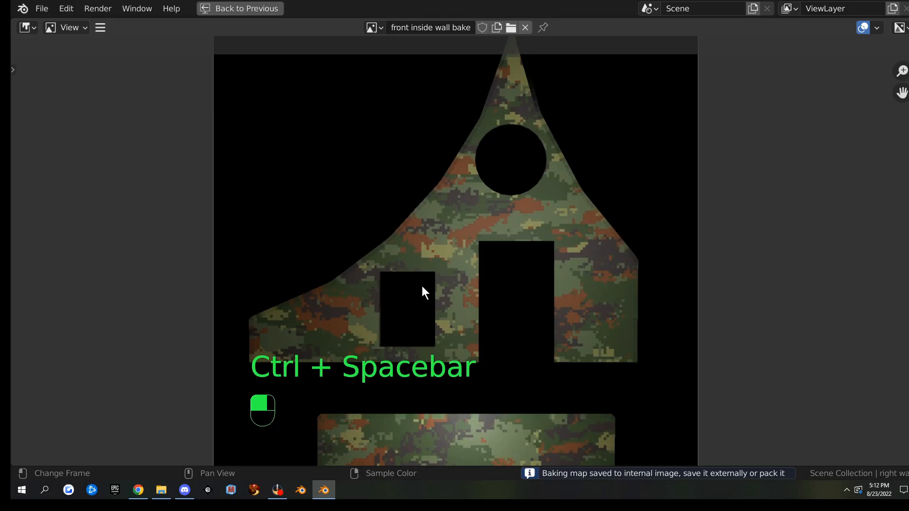
{"action": "scroll", "coordinate": [506, 398], "scroll_direction": "down", "scroll_amount": 3}
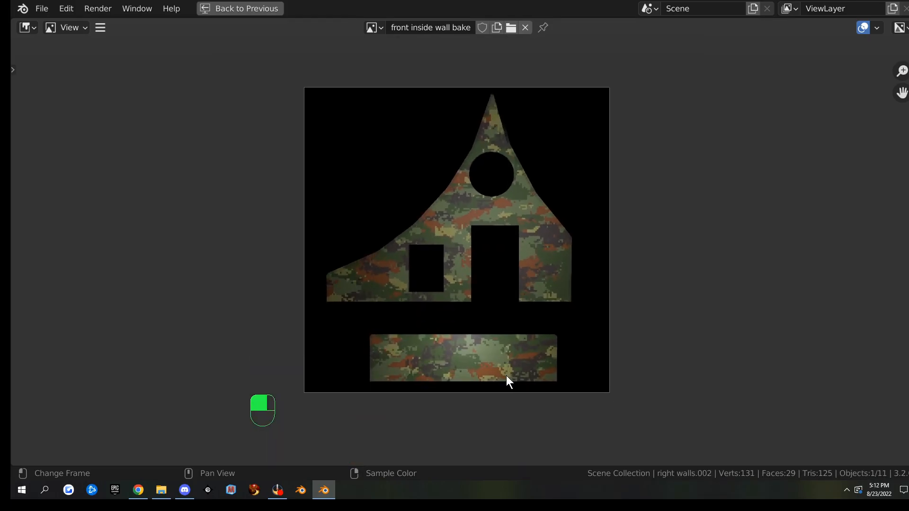
{"action": "key", "text": "ctrl+space"}
Save the baked image as front inside wall bake.png
{"action": "left_click", "coordinate": [100, 266]}
{"action": "mouse_move", "coordinate": [127, 295]}
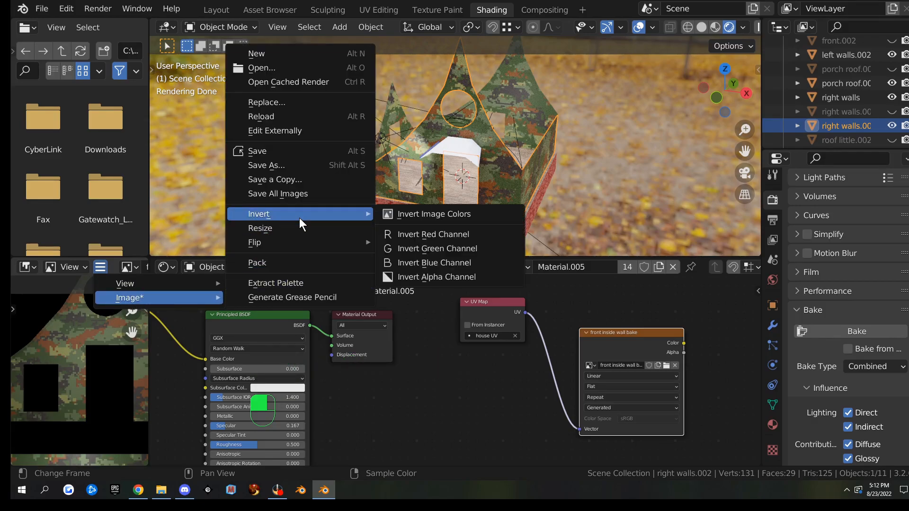
{"action": "left_click", "coordinate": [294, 161]}
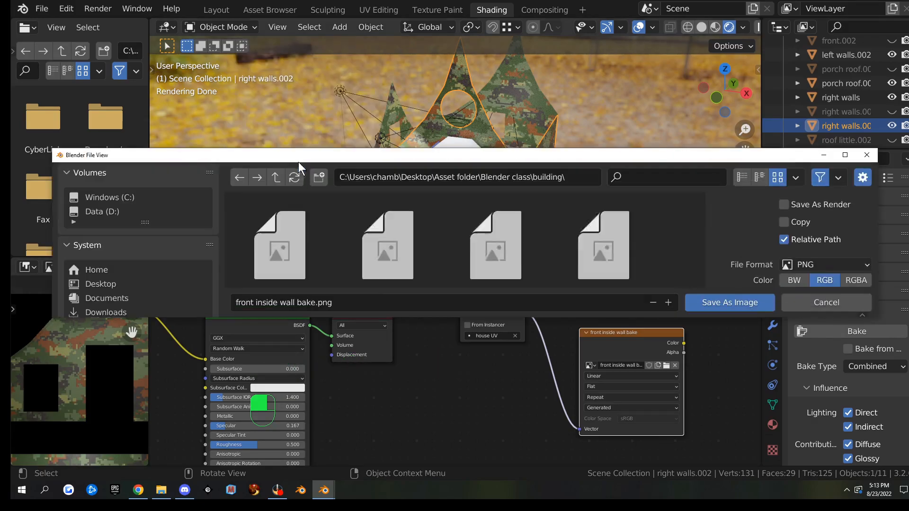
{"action": "left_click", "coordinate": [728, 300]}
{"action": "middle_click_drag", "start_coordinate": [519, 166], "coordinate": [575, 102]}
On the right walls, replace prim1-map0 with a new 'house UV' map used for rendering
{"action": "left_click", "coordinate": [566, 99]}
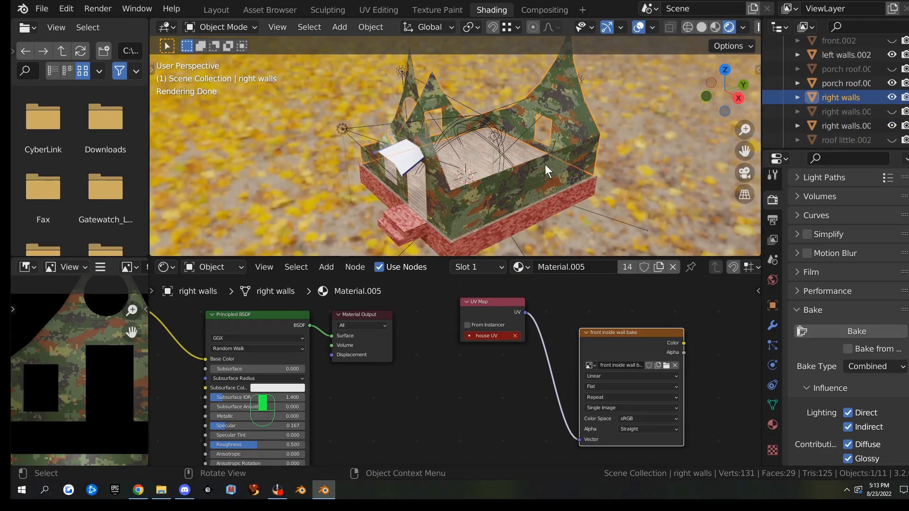
{"action": "middle_click_drag", "start_coordinate": [374, 401], "coordinate": [466, 375]}
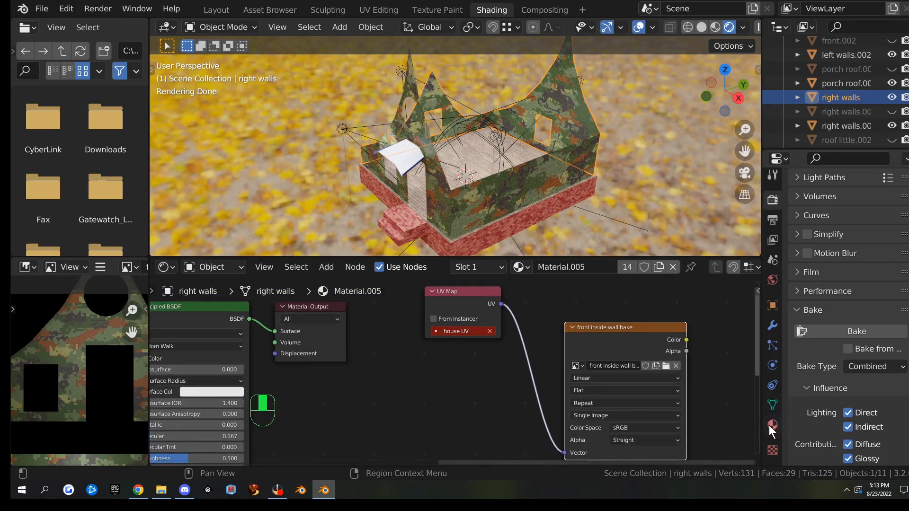
{"action": "left_click", "coordinate": [773, 405]}
{"action": "left_click", "coordinate": [839, 291]}
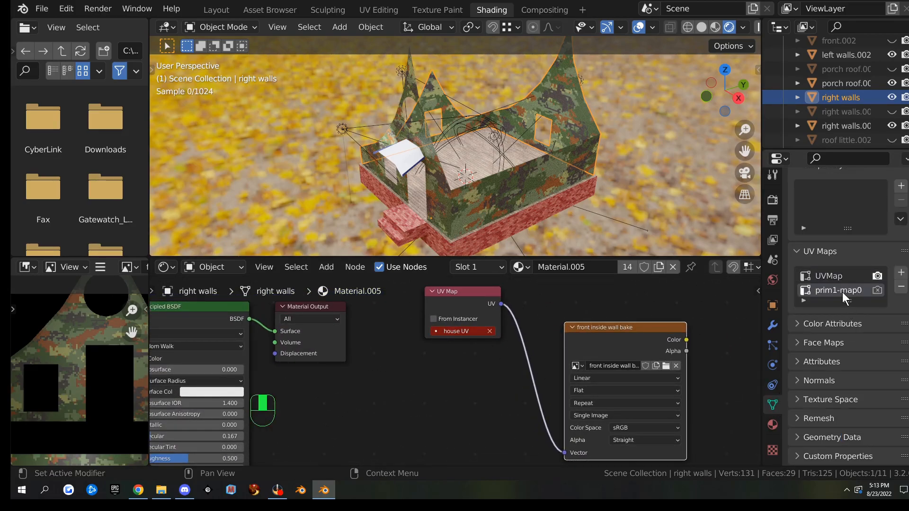
{"action": "left_click", "coordinate": [901, 287]}
{"action": "left_click", "coordinate": [901, 272]}
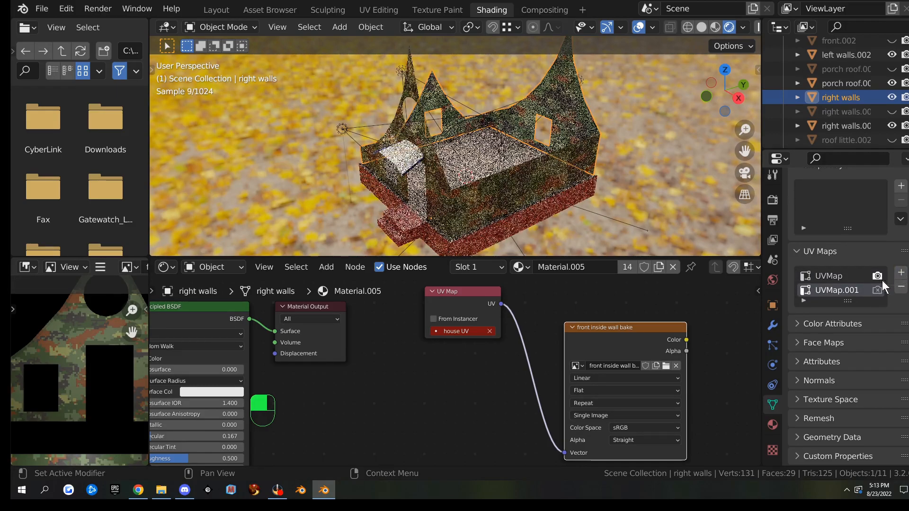
{"action": "double_click", "coordinate": [838, 290]}
{"action": "type", "text": "house UV"}
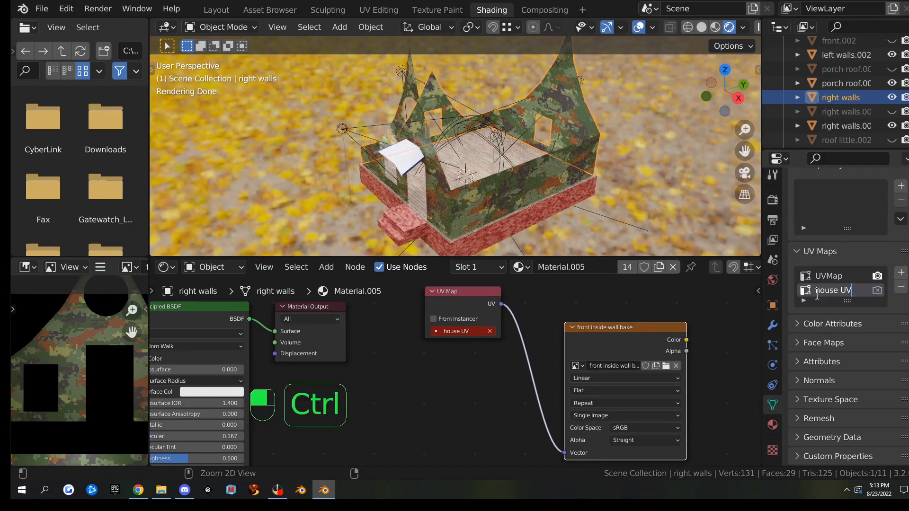
{"action": "left_click", "coordinate": [877, 290]}
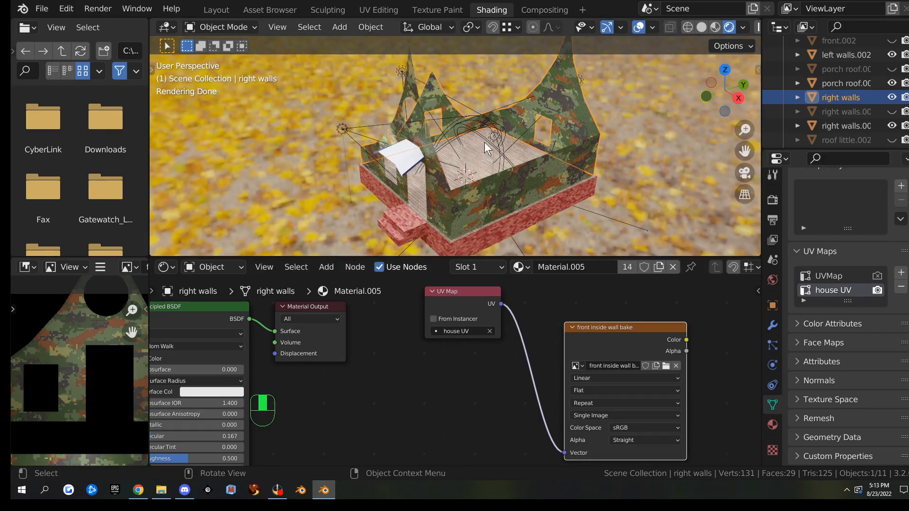
Bake the right walls' lighting and fit the whole baked image in the preview
{"action": "left_click", "coordinate": [775, 199]}
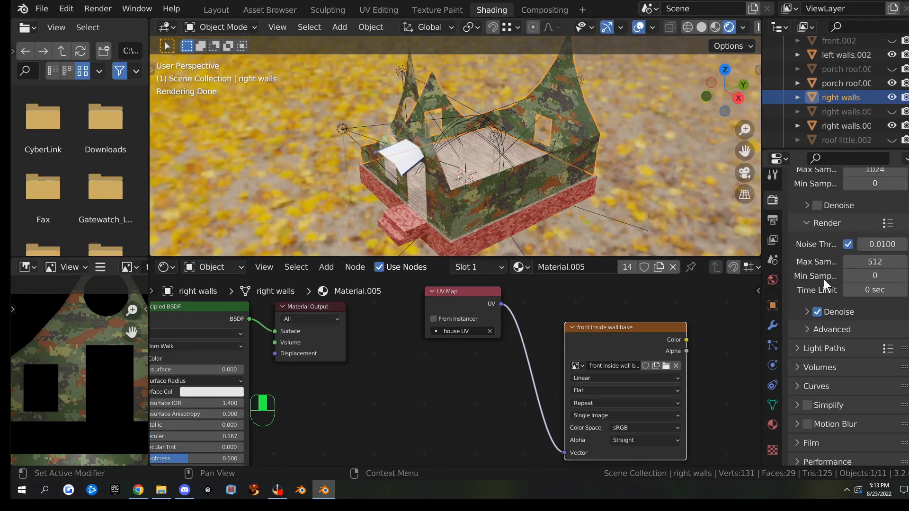
{"action": "scroll", "coordinate": [826, 350], "scroll_direction": "down", "scroll_amount": 7}
{"action": "left_click", "coordinate": [831, 370]}
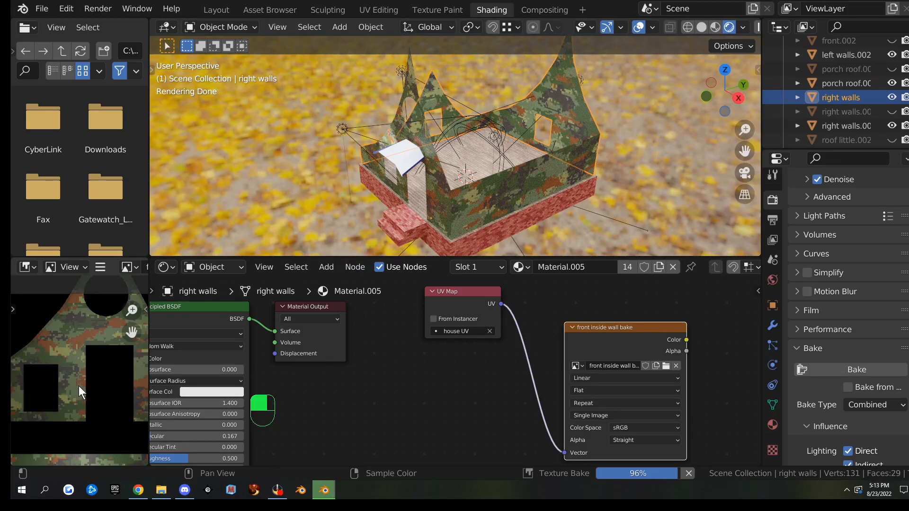
{"action": "key", "text": "Home"}
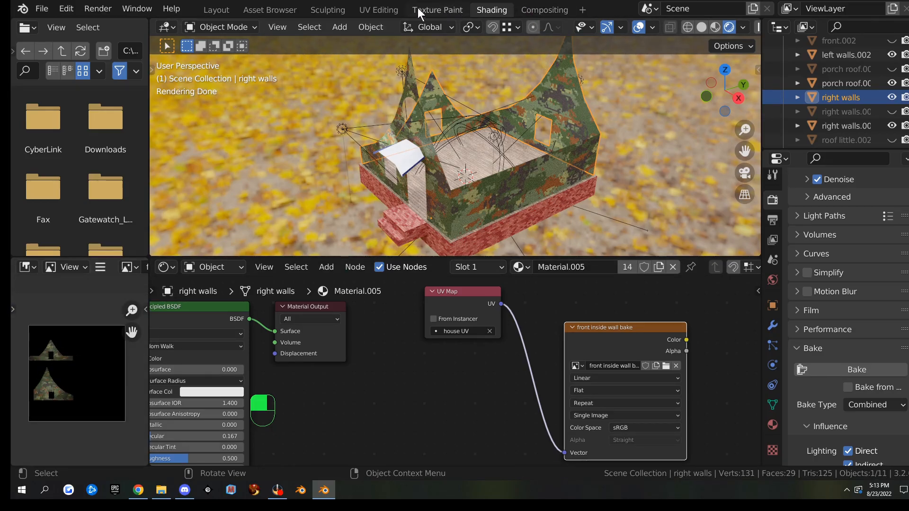
In UV Editing, unwrap all the right-wall faces afresh and rotate the islands upright
{"action": "left_click", "coordinate": [386, 11]}
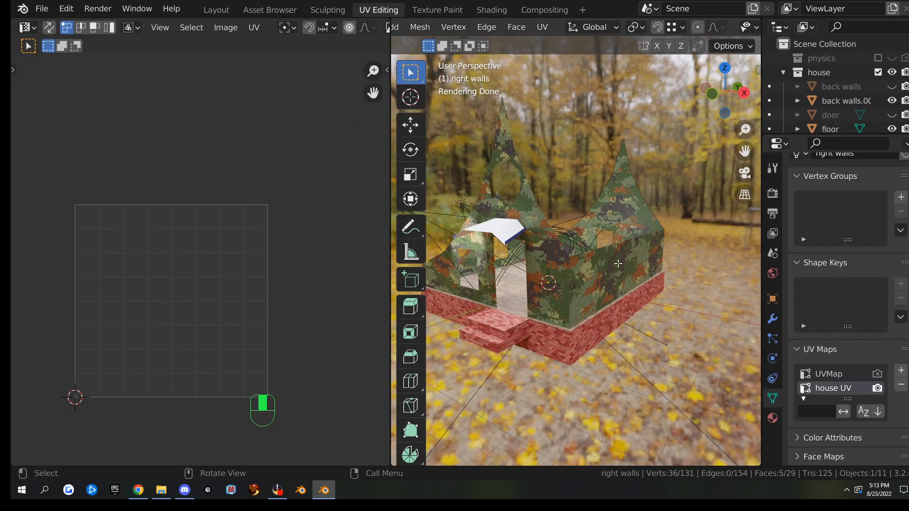
{"action": "key", "text": "a"}
{"action": "key", "text": "u"}
{"action": "left_click", "coordinate": [618, 263]}
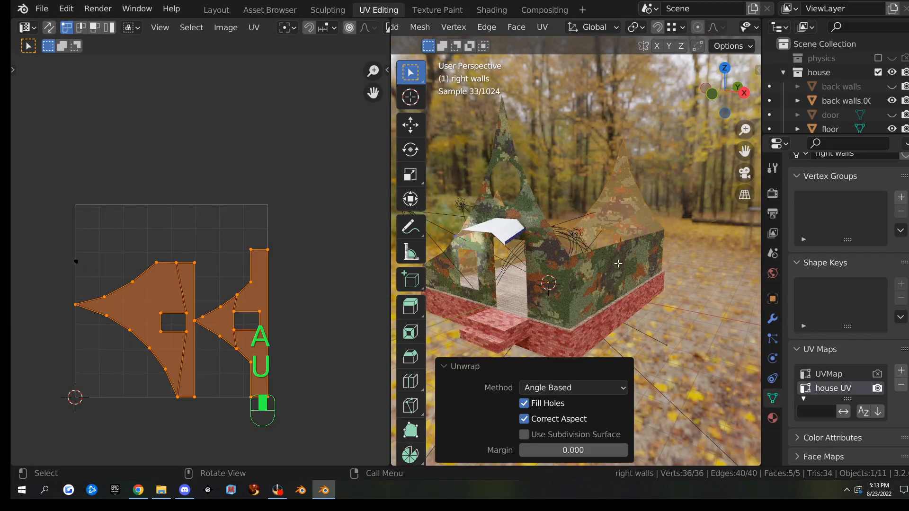
{"action": "key", "text": "r"}
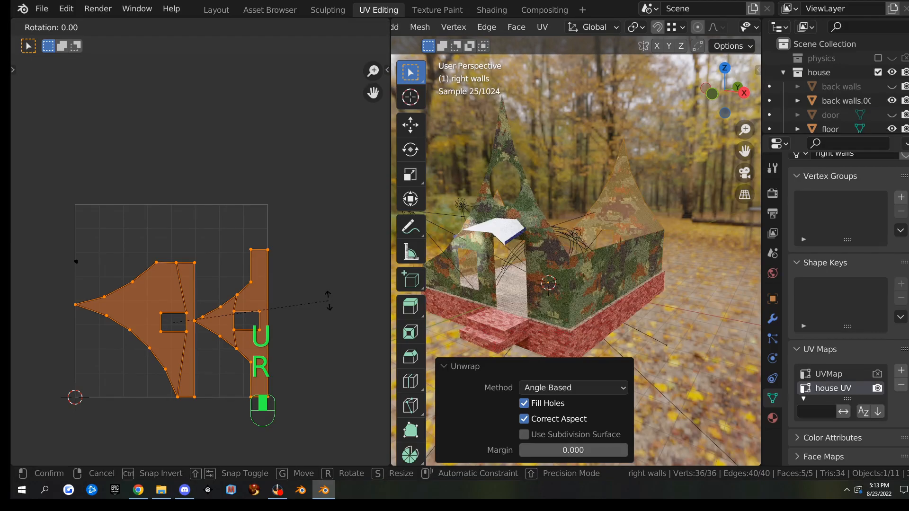
{"action": "left_click", "coordinate": [328, 302]}
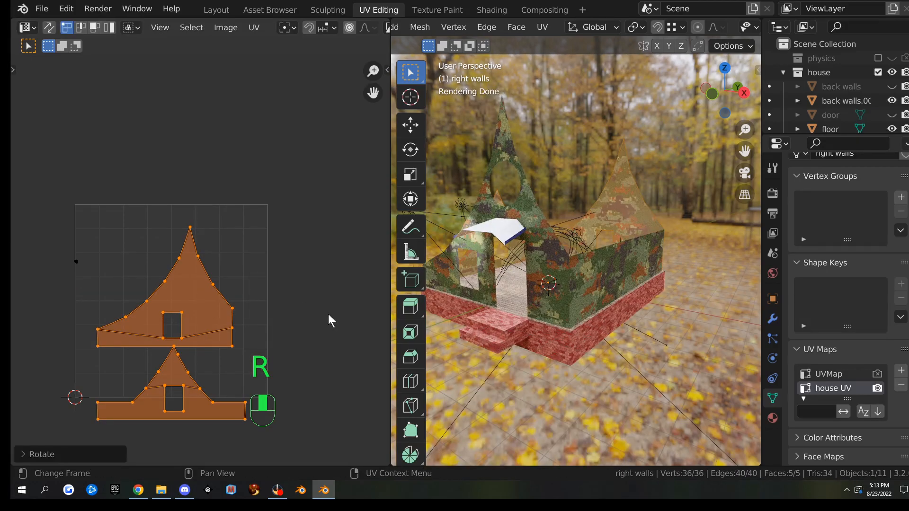
Select the upper UV island and turn it 180 degrees
{"action": "left_click", "coordinate": [220, 297]}
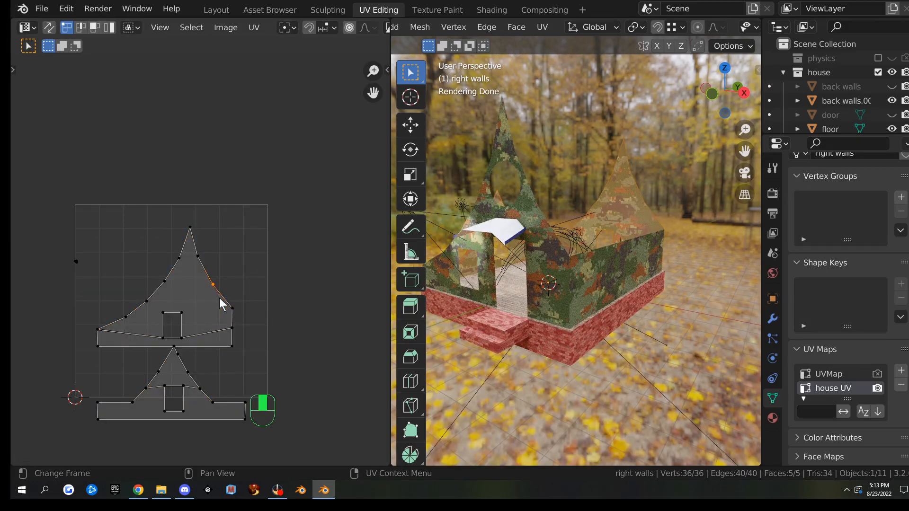
{"action": "key", "text": "l"}
{"action": "key", "text": "r"}
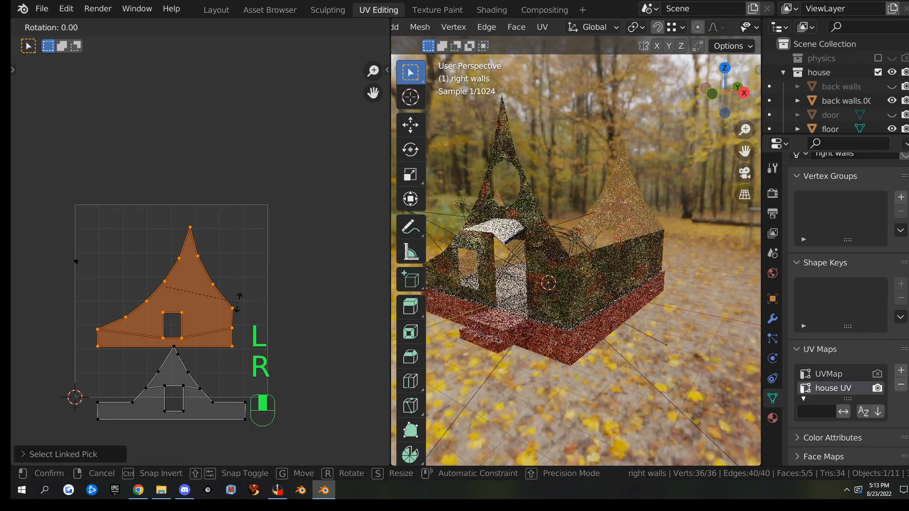
{"action": "right_click", "coordinate": [240, 309]}
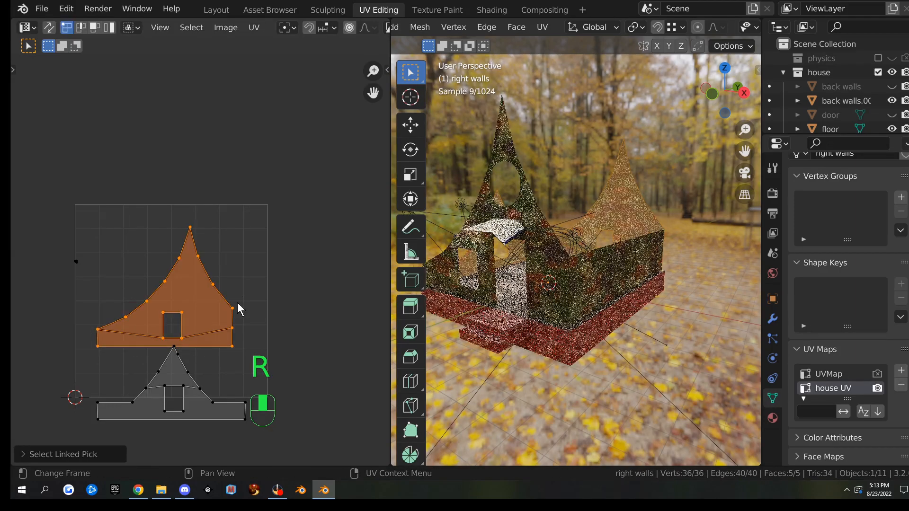
{"action": "type", "text": "r1"}
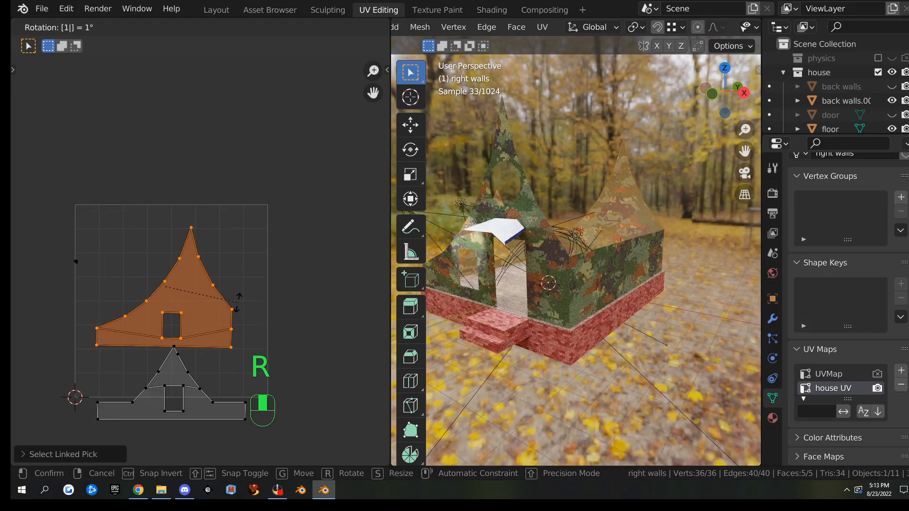
{"action": "type", "text": "80"}
{"action": "key", "text": "Return"}
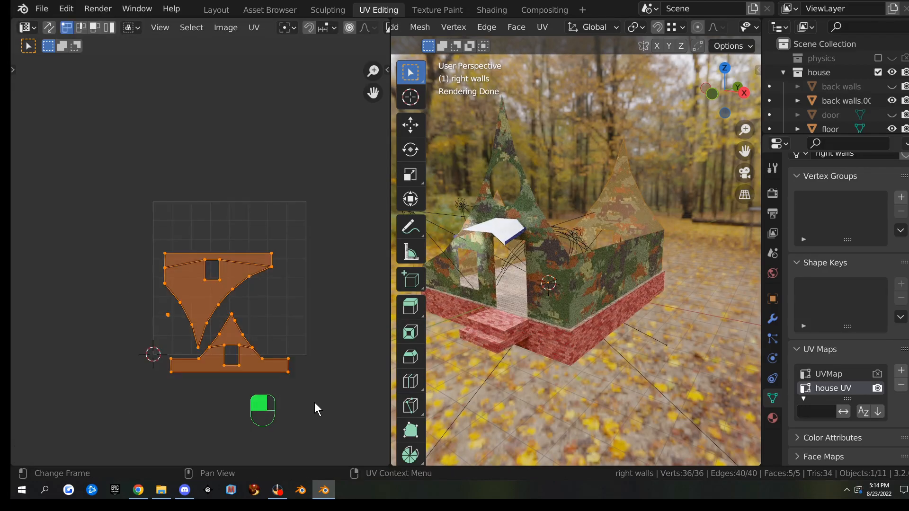
Move the islands up and right, then scale them 1.1626 to fill the UV square
{"action": "key", "text": "g"}
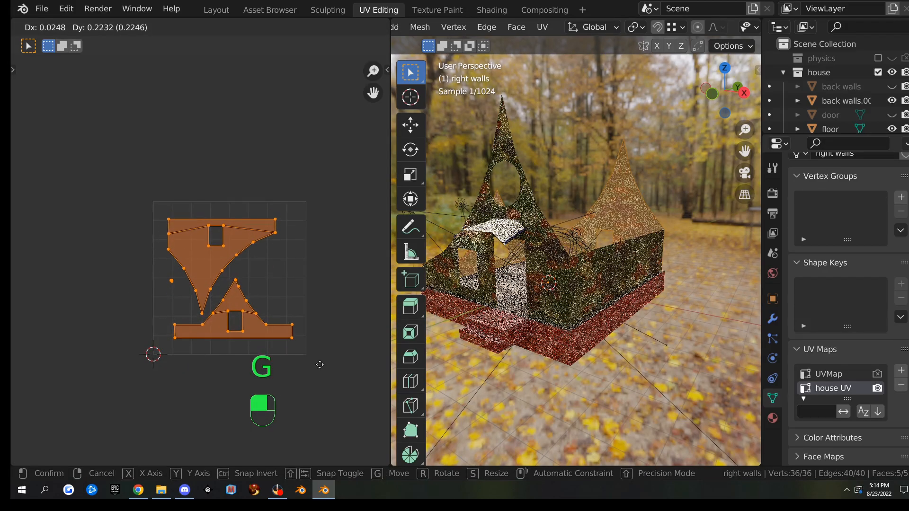
{"action": "left_click", "coordinate": [319, 364]}
{"action": "key", "text": "s"}
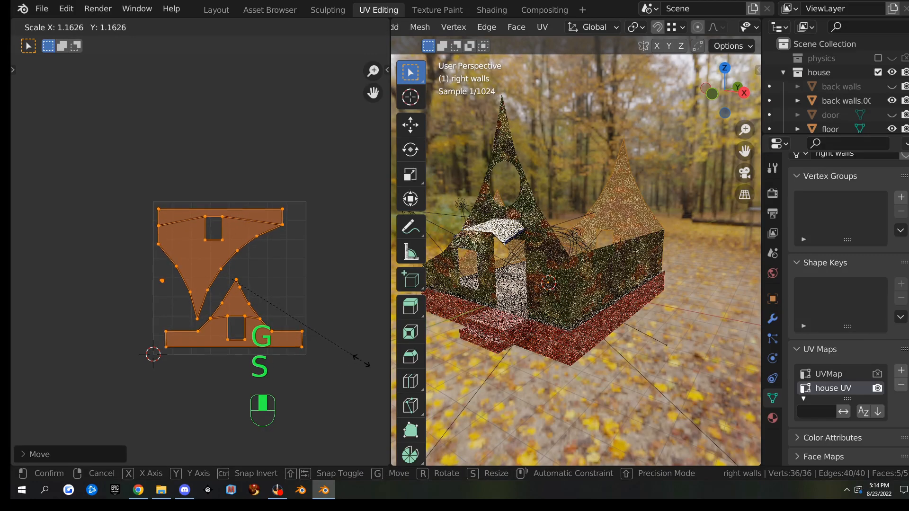
{"action": "left_click", "coordinate": [333, 365]}
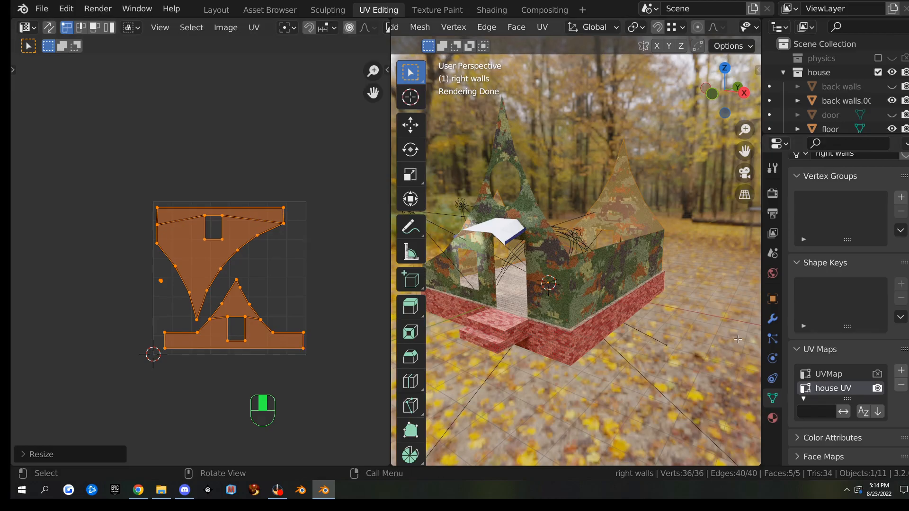
Bake the walls again in Shading, then inspect the filled front inside wall bake image full-screen
{"action": "left_click", "coordinate": [492, 10]}
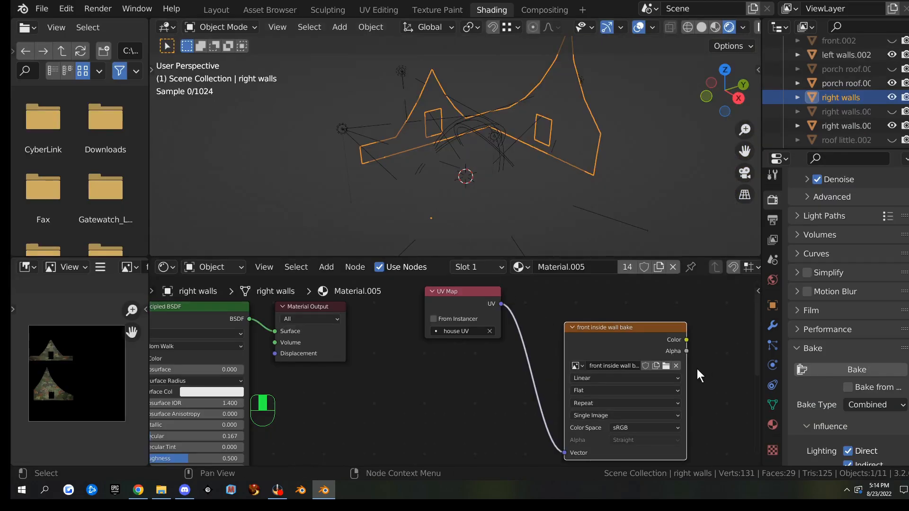
{"action": "left_click", "coordinate": [840, 370]}
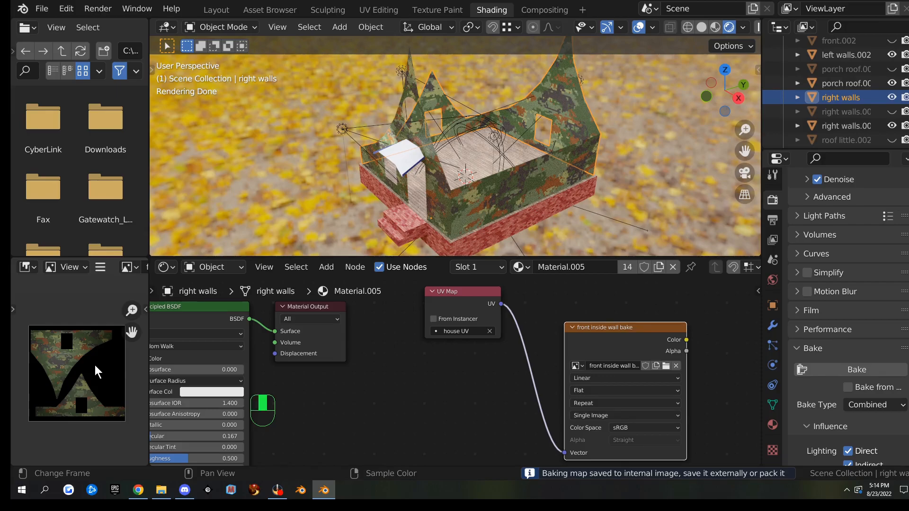
{"action": "key", "text": "ctrl+space"}
{"action": "scroll", "coordinate": [431, 317], "scroll_direction": "up", "scroll_amount": 6}
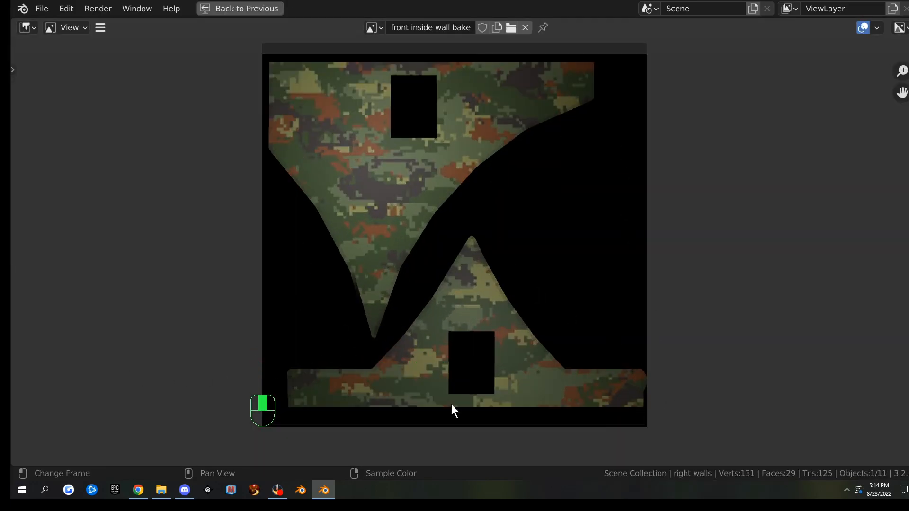
{"action": "key", "text": "ctrl+space"}
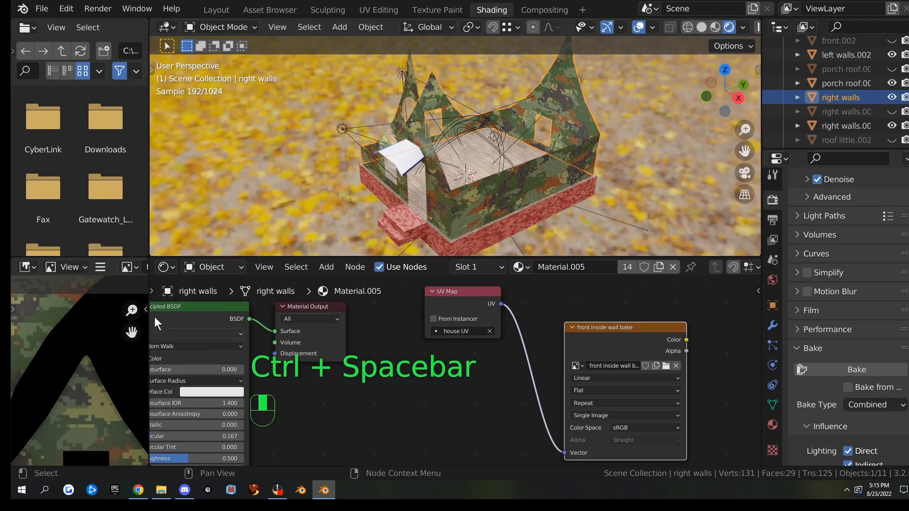
{"action": "left_click", "coordinate": [102, 267]}
Save the re-baked image under the new name 'back inside wall bake.png' in the building folder
{"action": "mouse_move", "coordinate": [119, 296]}
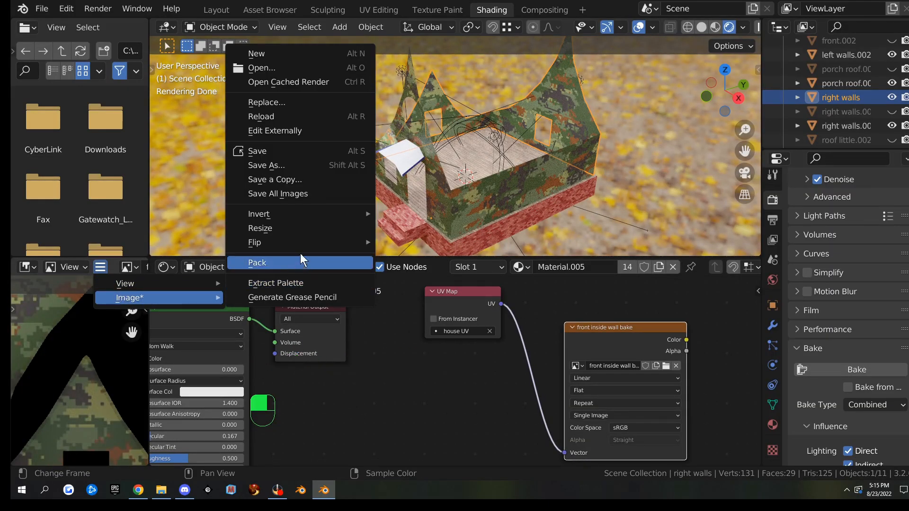
{"action": "left_click", "coordinate": [302, 167]}
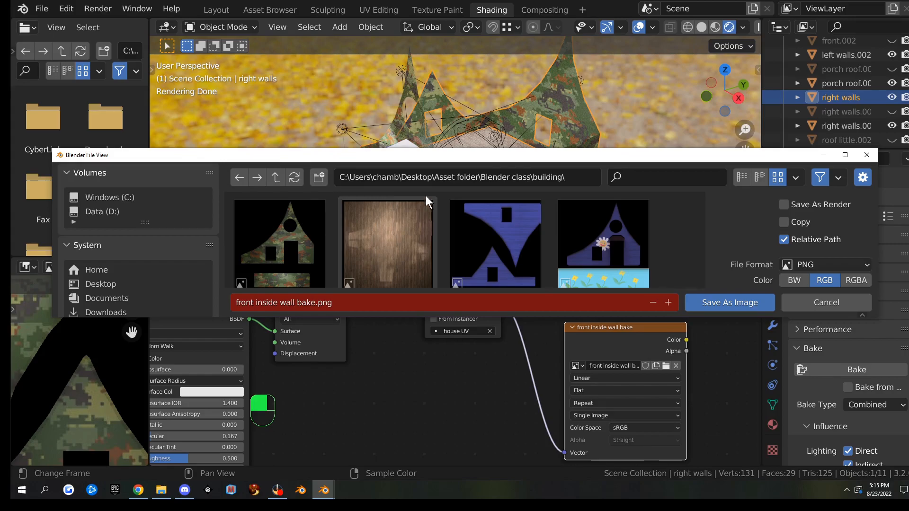
{"action": "double_click", "coordinate": [452, 157]}
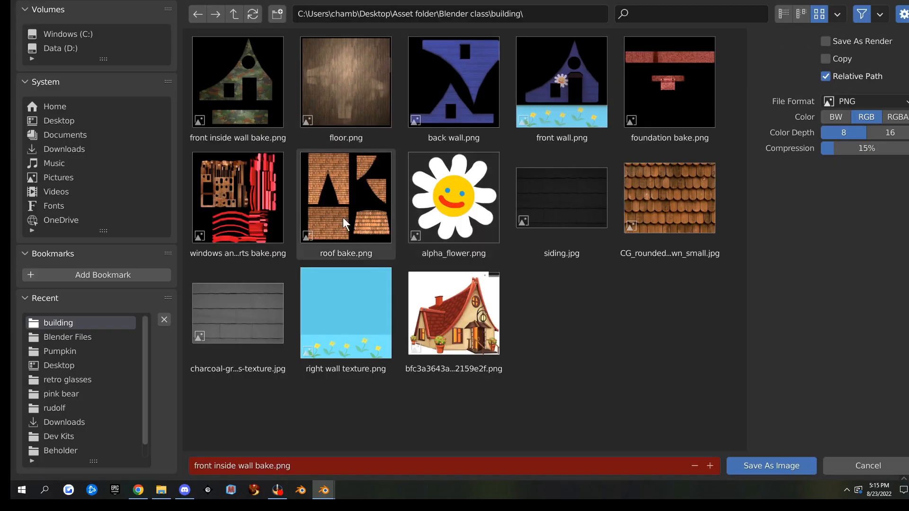
{"action": "left_click", "coordinate": [304, 466]}
{"action": "type", "text": "back"}
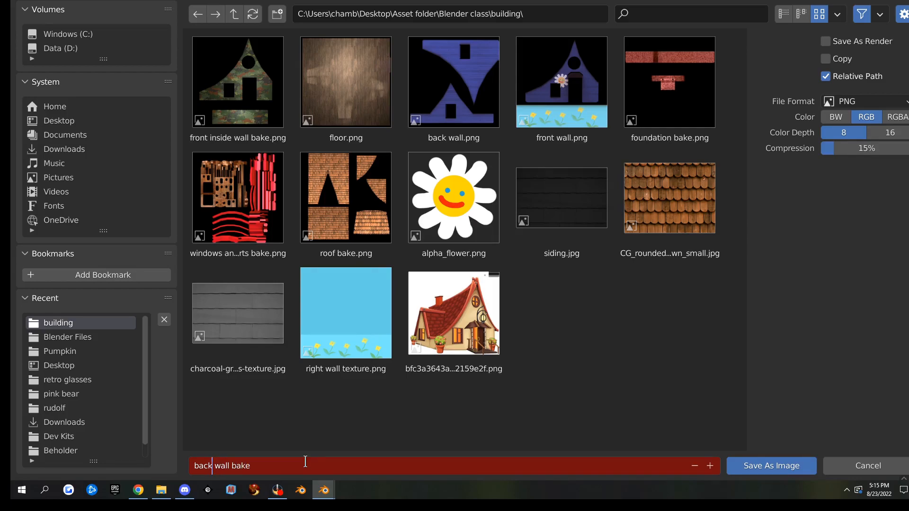
{"action": "type", "text": " inside"}
{"action": "left_click", "coordinate": [761, 467]}
{"action": "left_click", "coordinate": [762, 465]}
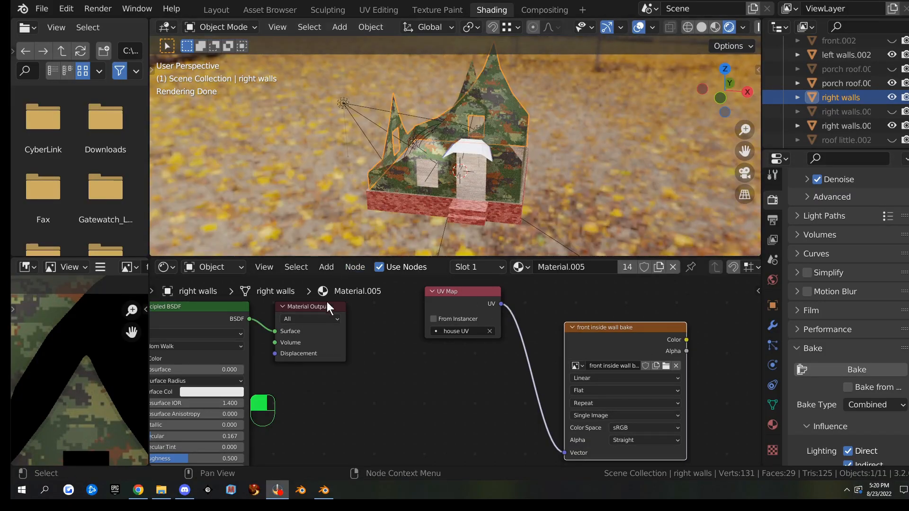
Unhide all house parts, then hide the porch roof and the red front trim piece
{"action": "middle_click_drag", "start_coordinate": [348, 166], "coordinate": [484, 139]}
{"action": "scroll", "coordinate": [611, 173], "scroll_direction": "up", "scroll_amount": 3}
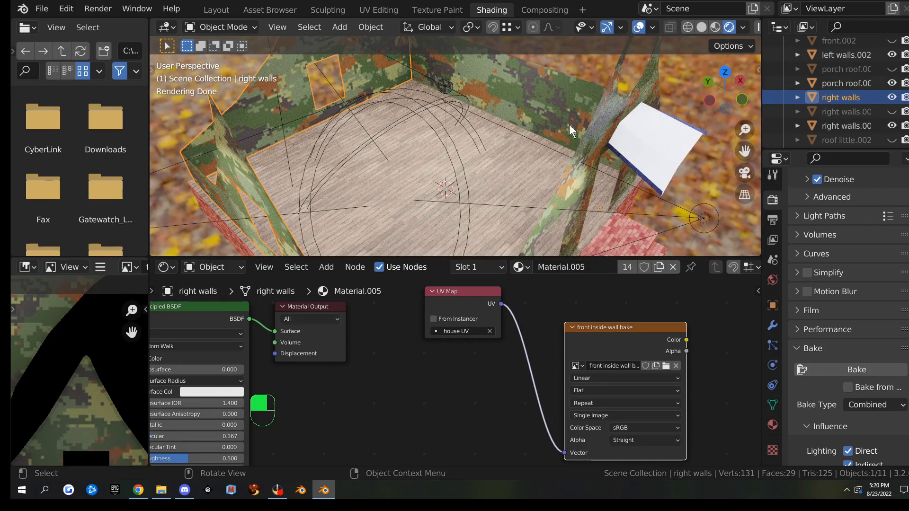
{"action": "middle_click_drag", "start_coordinate": [714, 197], "coordinate": [615, 170]}
{"action": "scroll", "coordinate": [640, 180], "scroll_direction": "down", "scroll_amount": 4}
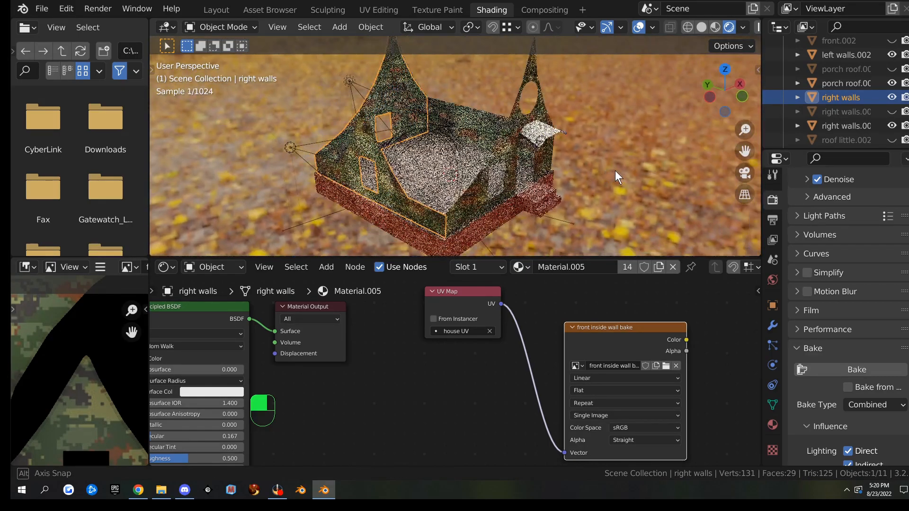
{"action": "key", "text": "alt"}
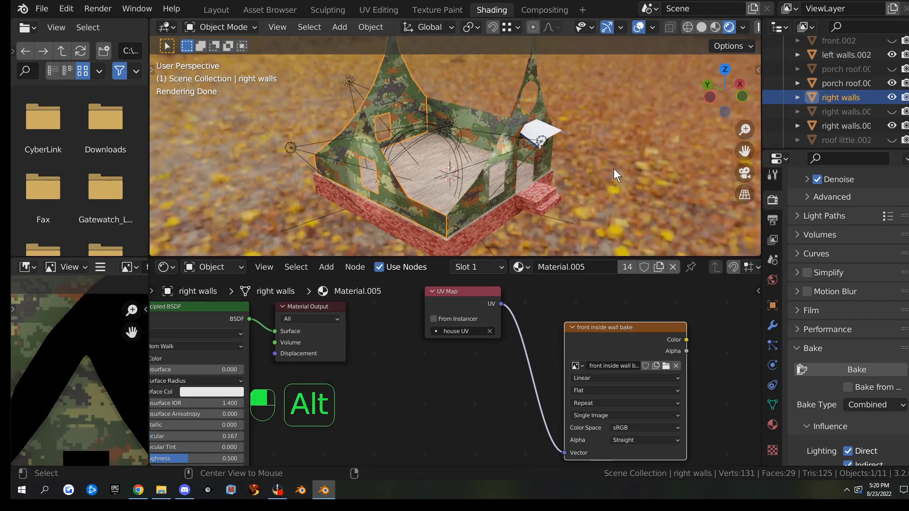
{"action": "key", "text": "alt+h"}
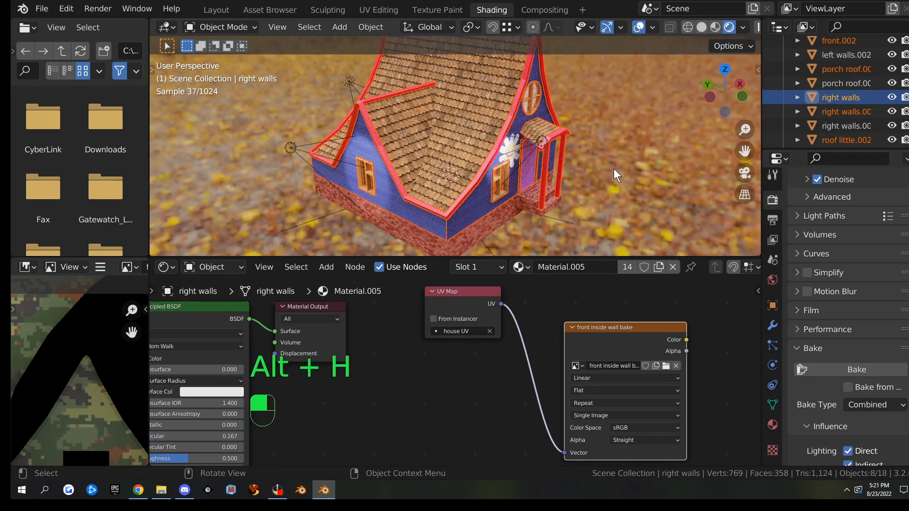
{"action": "left_click", "coordinate": [464, 128]}
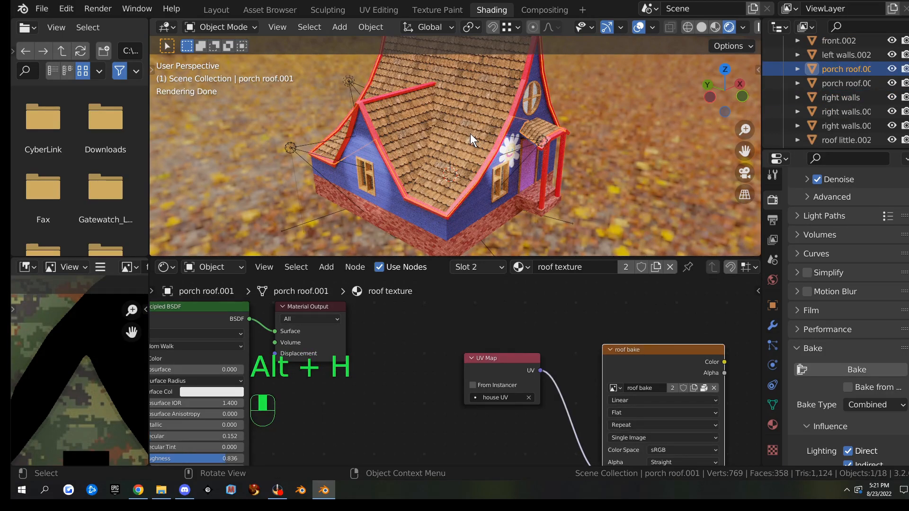
{"action": "key", "text": "h"}
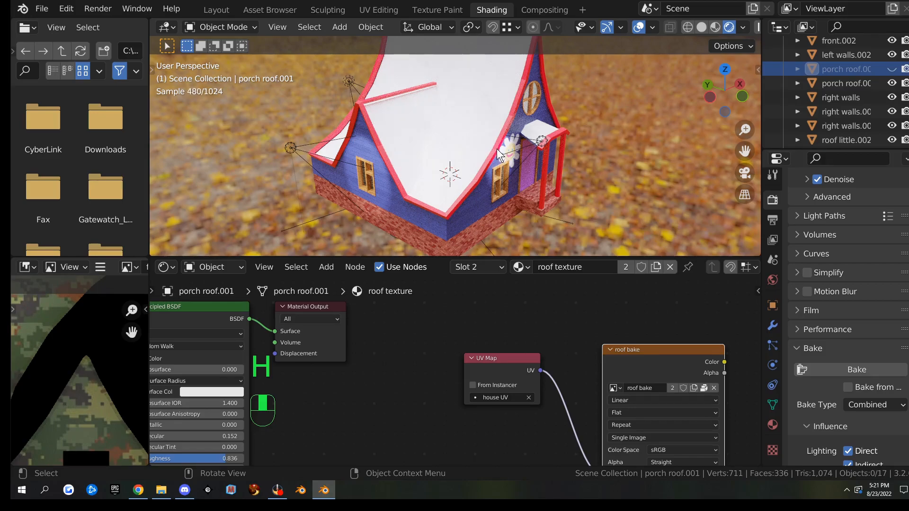
{"action": "left_click", "coordinate": [495, 149]}
{"action": "key", "text": "h"}
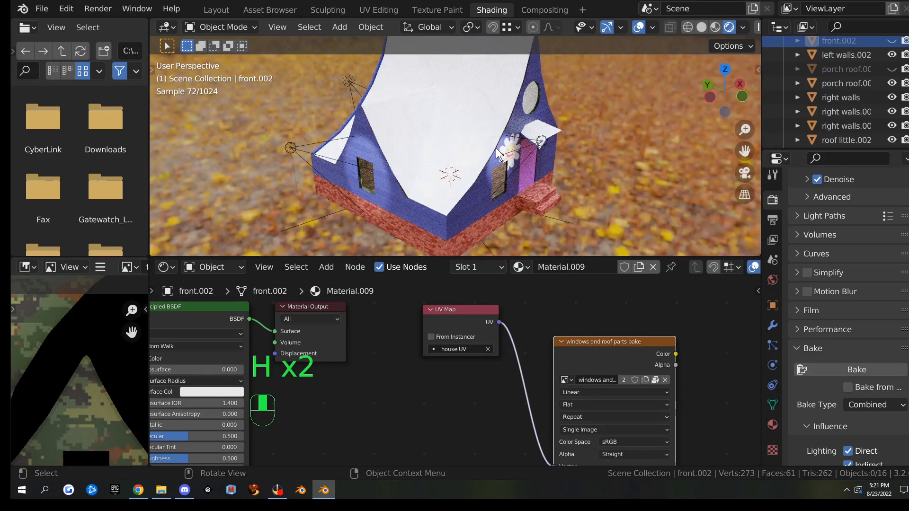
Select the porch roof as the only selected object
{"action": "middle_click_drag", "start_coordinate": [544, 157], "coordinate": [471, 155]}
{"action": "left_click", "coordinate": [517, 129]}
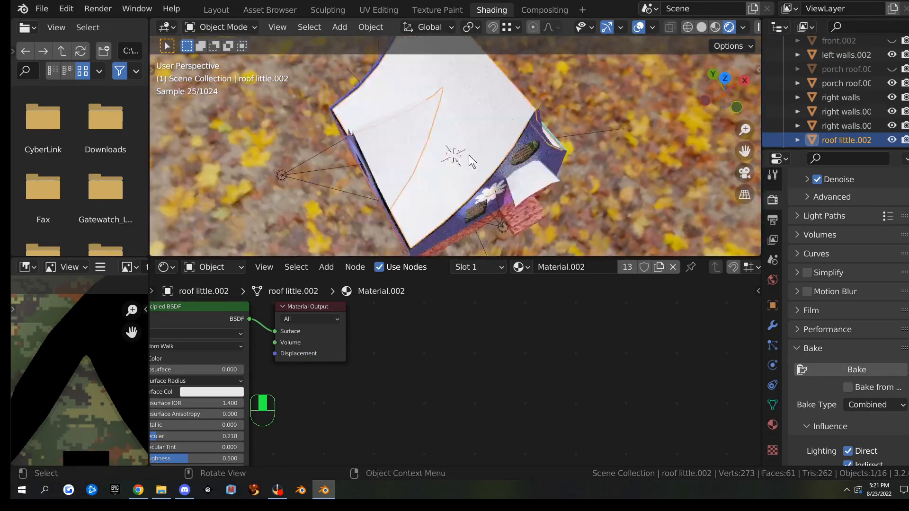
{"action": "left_click", "coordinate": [394, 134], "text": "shift"}
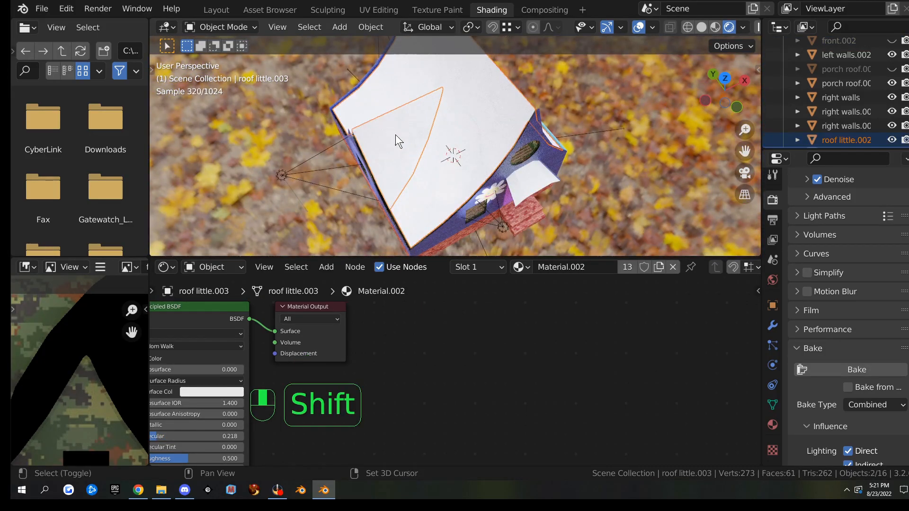
{"action": "left_click", "coordinate": [533, 183], "text": "shift"}
{"action": "middle_click_drag", "start_coordinate": [545, 189], "coordinate": [599, 135]}
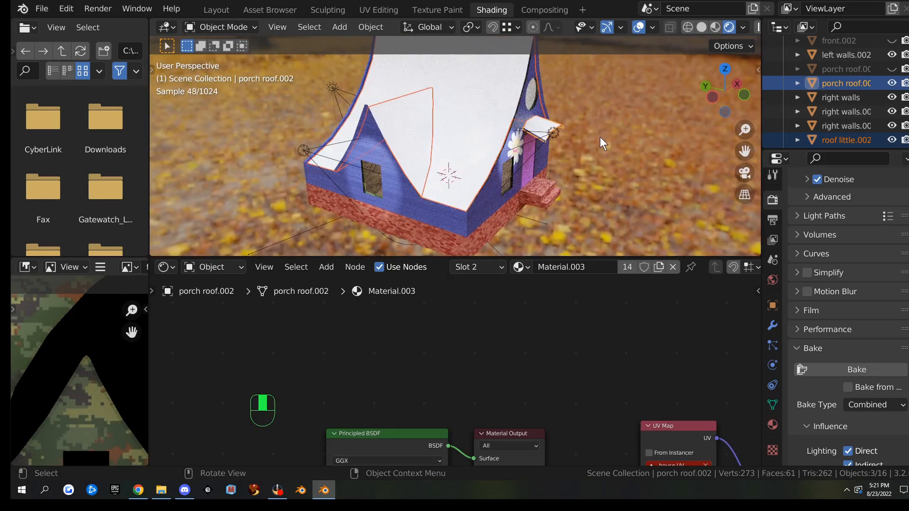
{"action": "key", "text": "alt"}
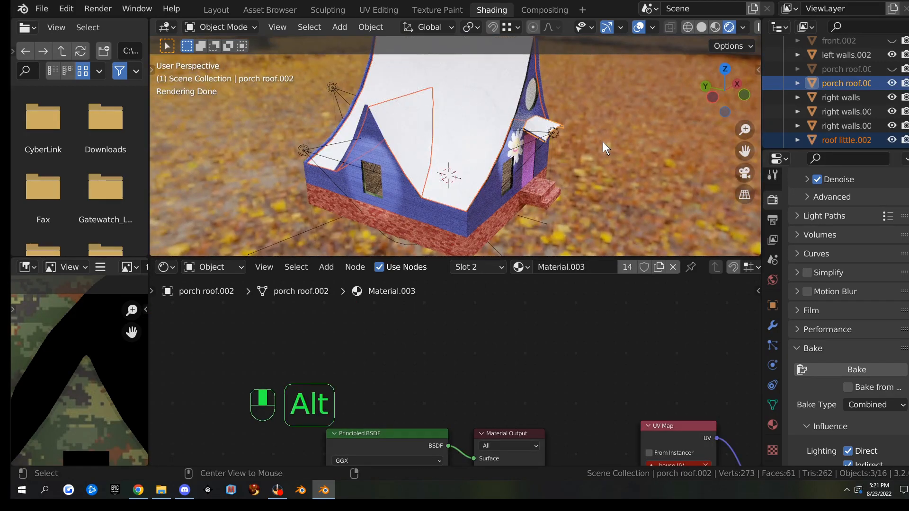
{"action": "left_click", "coordinate": [544, 136]}
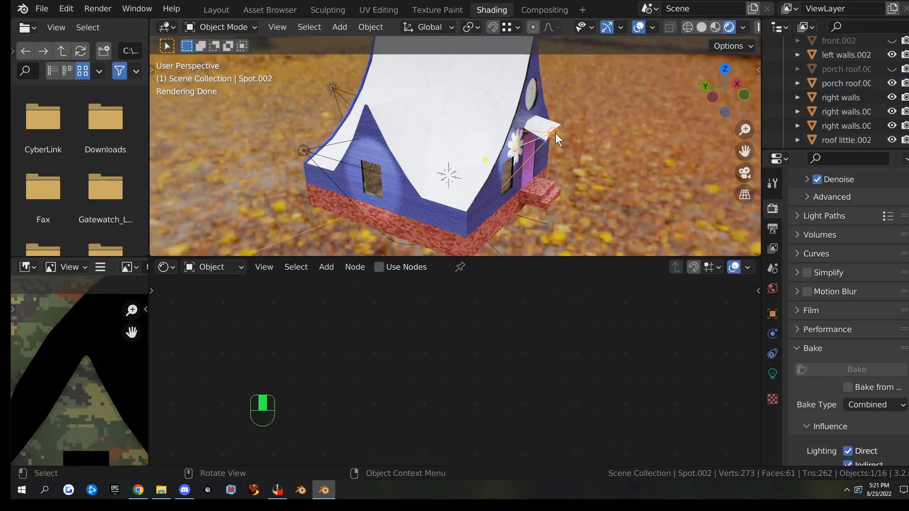
{"action": "left_click", "coordinate": [556, 133]}
Remove the Material.004, Material.005 and Material.007 slots from the porch roof
{"action": "left_click", "coordinate": [772, 432]}
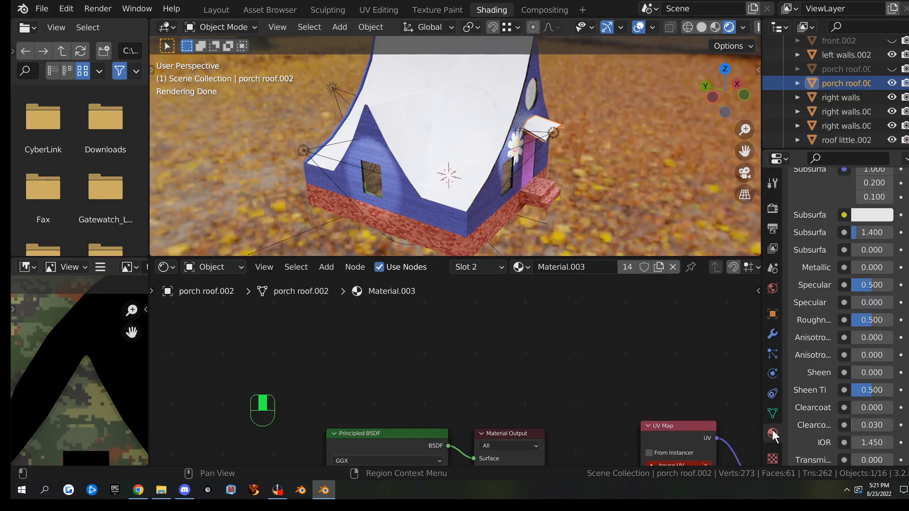
{"action": "scroll", "coordinate": [811, 320], "scroll_direction": "up", "scroll_amount": 8}
{"action": "scroll", "coordinate": [810, 320], "scroll_direction": "up", "scroll_amount": 5}
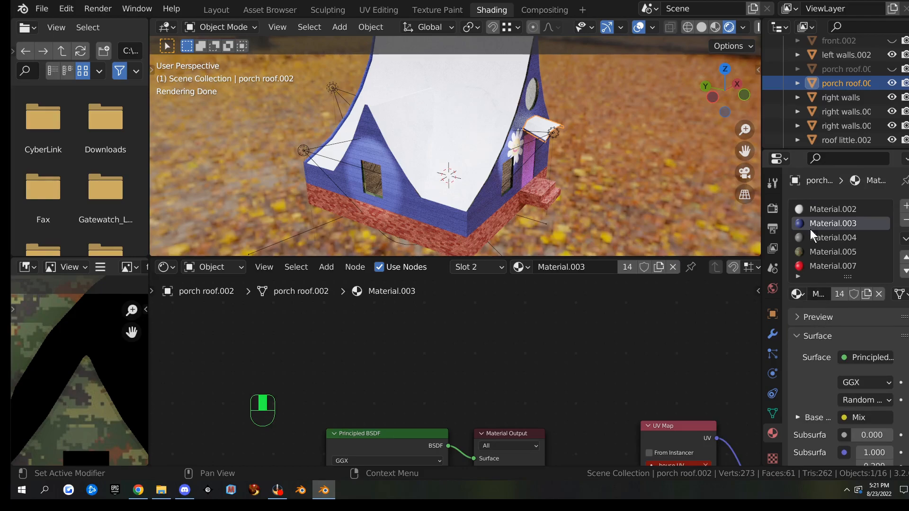
{"action": "left_click", "coordinate": [824, 237]}
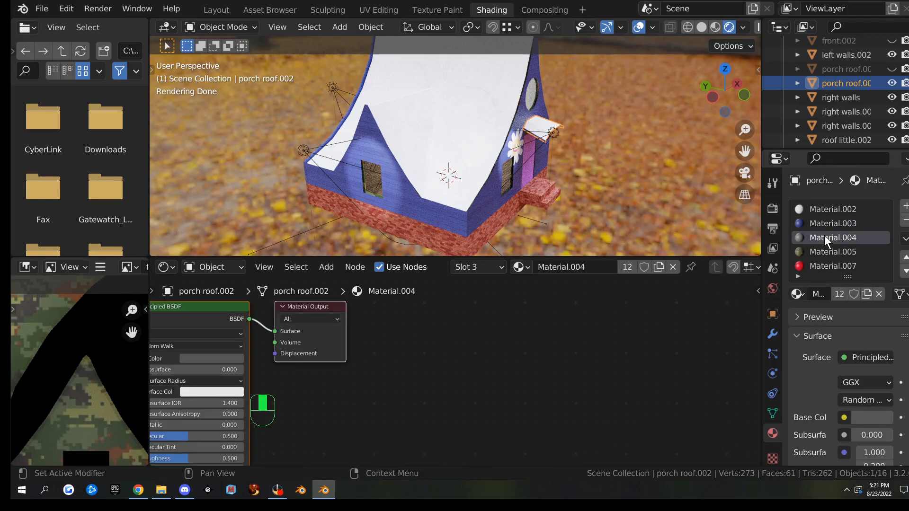
{"action": "left_click", "coordinate": [905, 220]}
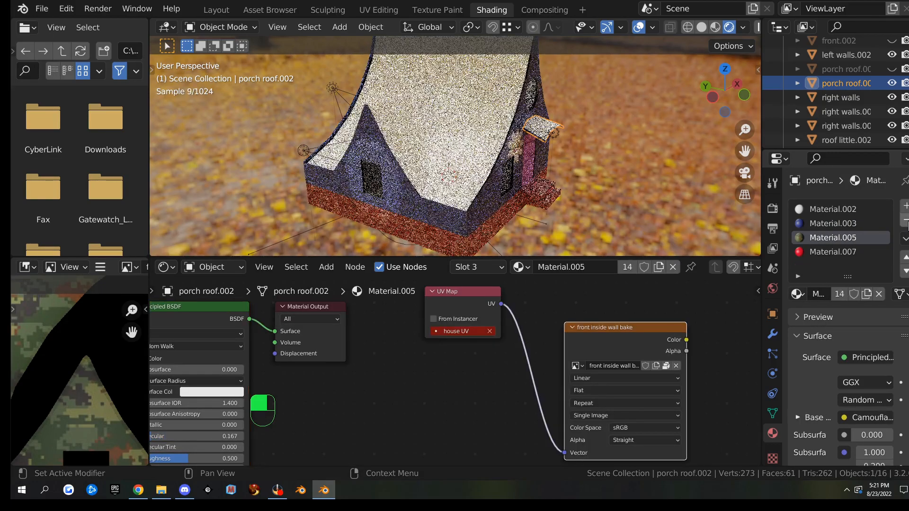
{"action": "left_click", "coordinate": [905, 220]}
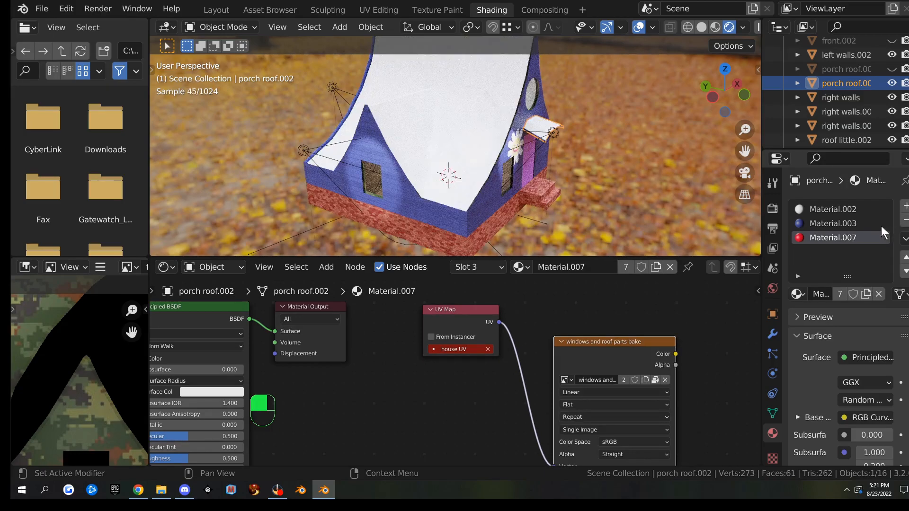
{"action": "left_click", "coordinate": [905, 220]}
{"action": "left_click", "coordinate": [827, 211]}
{"action": "left_click", "coordinate": [805, 218]}
Strip the small roof's slots down to Material.002, then select it with the porch roof active
{"action": "left_click", "coordinate": [479, 131]}
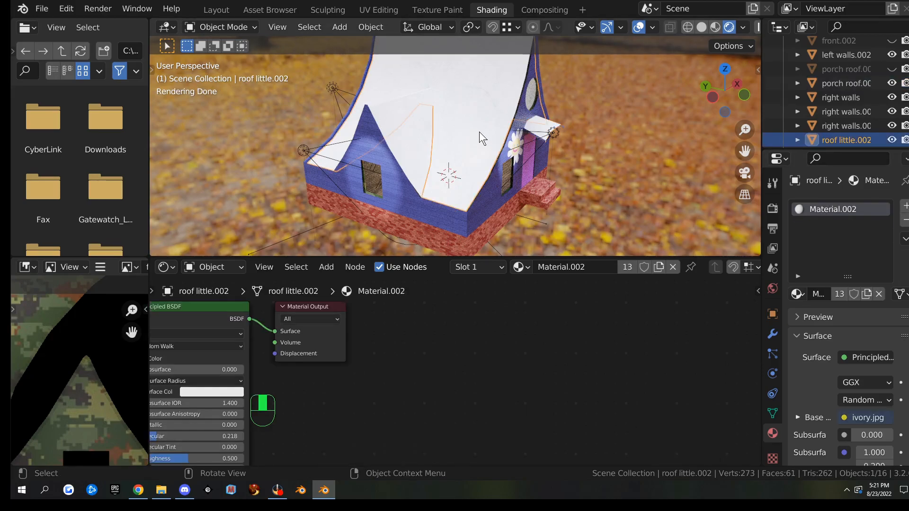
{"action": "middle_click_drag", "start_coordinate": [609, 141], "coordinate": [415, 129]}
{"action": "left_click", "coordinate": [382, 126]}
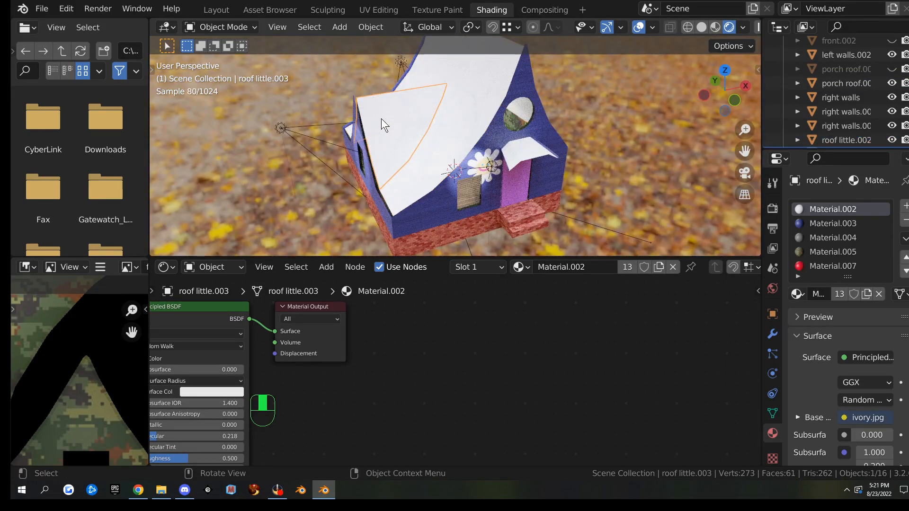
{"action": "scroll", "coordinate": [826, 240], "scroll_direction": "down", "scroll_amount": 4}
{"action": "scroll", "coordinate": [824, 241], "scroll_direction": "up", "scroll_amount": 3}
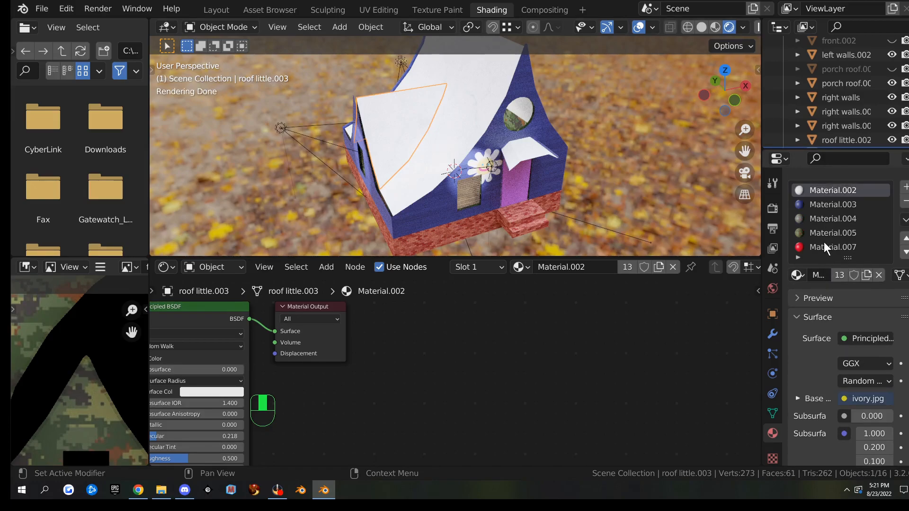
{"action": "left_click", "coordinate": [822, 246]}
{"action": "left_click", "coordinate": [906, 202]}
{"action": "left_click", "coordinate": [905, 201]}
{"action": "left_click", "coordinate": [905, 202]}
{"action": "left_click", "coordinate": [905, 201]}
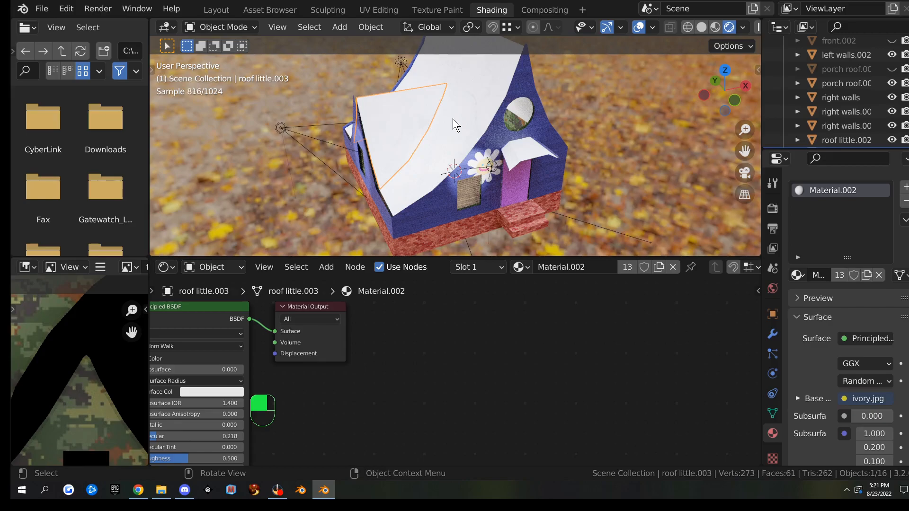
{"action": "left_click", "coordinate": [462, 109], "text": "shift"}
{"action": "left_click", "coordinate": [524, 148], "text": "shift"}
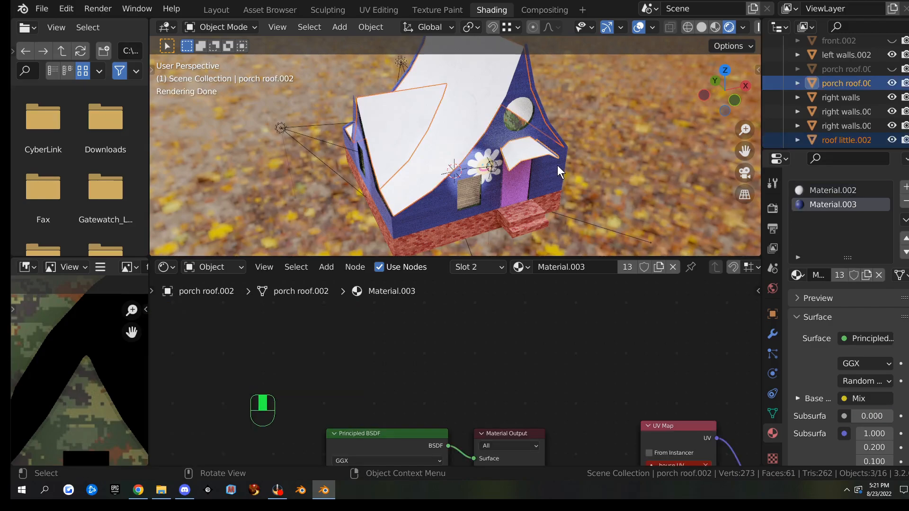
Join the roof pieces into one object and make its material a single-user copy
{"action": "key", "text": "ctrl+j"}
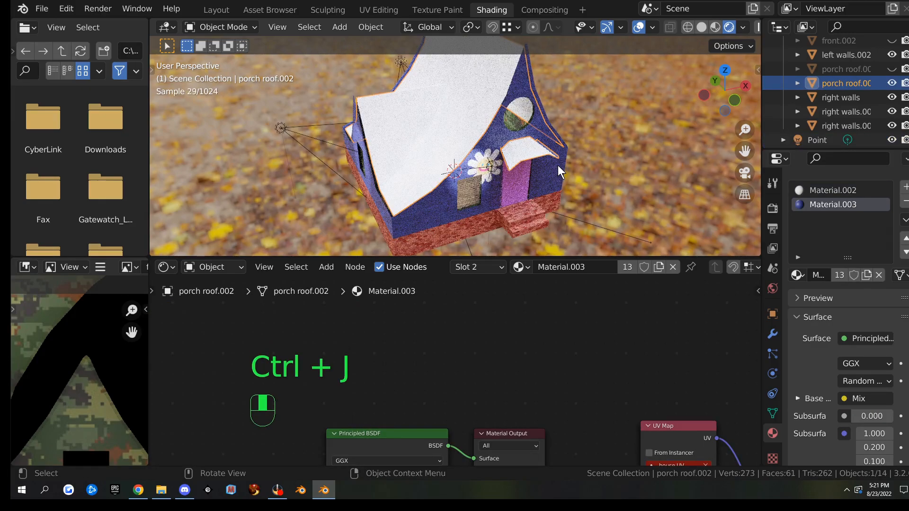
{"action": "scroll", "coordinate": [535, 151], "scroll_direction": "up", "scroll_amount": 2}
{"action": "middle_click_drag", "start_coordinate": [583, 146], "coordinate": [525, 150]}
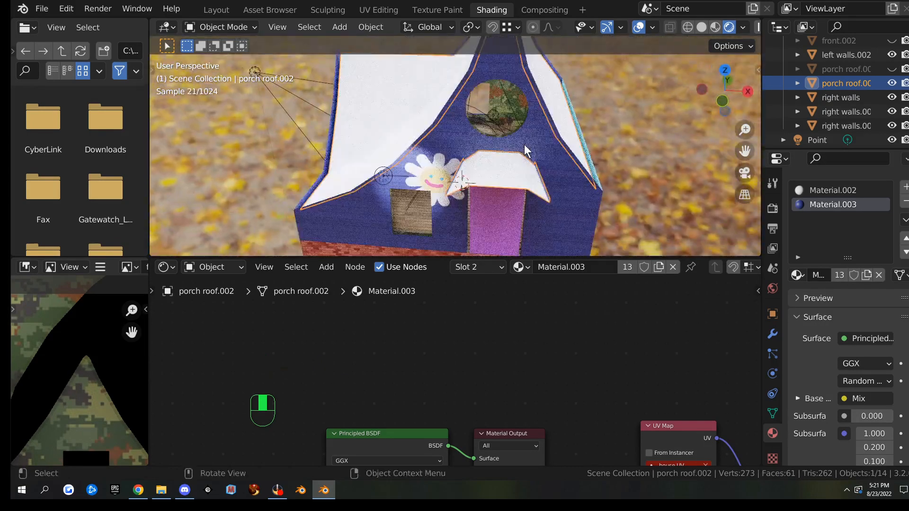
{"action": "scroll", "coordinate": [426, 369], "scroll_direction": "down", "scroll_amount": 2}
{"action": "middle_click_drag", "start_coordinate": [473, 365], "coordinate": [701, 320]}
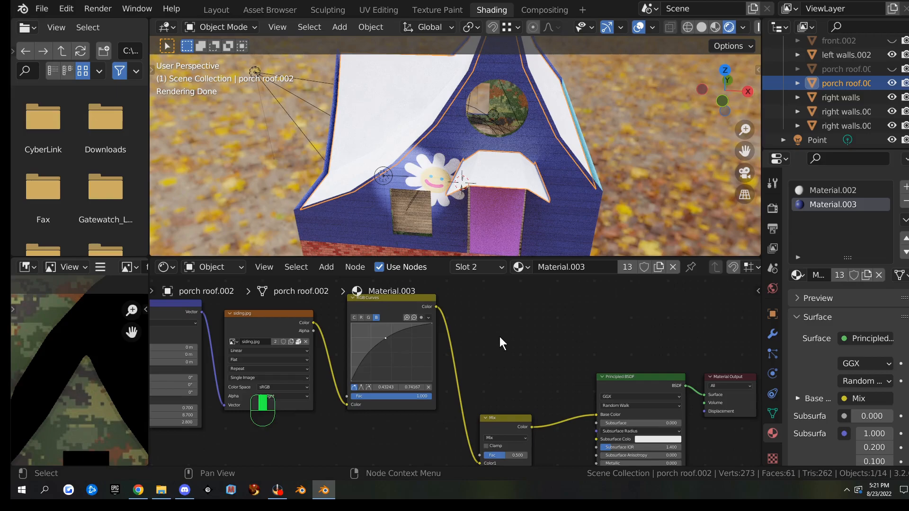
{"action": "scroll", "coordinate": [500, 337], "scroll_direction": "down", "scroll_amount": 3}
{"action": "middle_click_drag", "start_coordinate": [502, 335], "coordinate": [469, 350]}
{"action": "scroll", "coordinate": [461, 357], "scroll_direction": "up", "scroll_amount": 1}
{"action": "scroll", "coordinate": [355, 394], "scroll_direction": "down", "scroll_amount": 1}
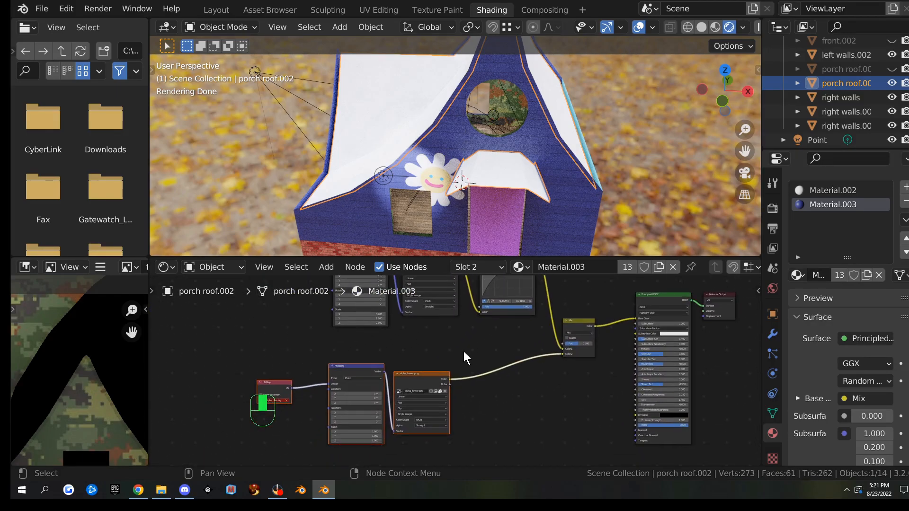
{"action": "left_click_drag", "start_coordinate": [198, 352], "coordinate": [516, 439]}
{"action": "left_click", "coordinate": [626, 266]}
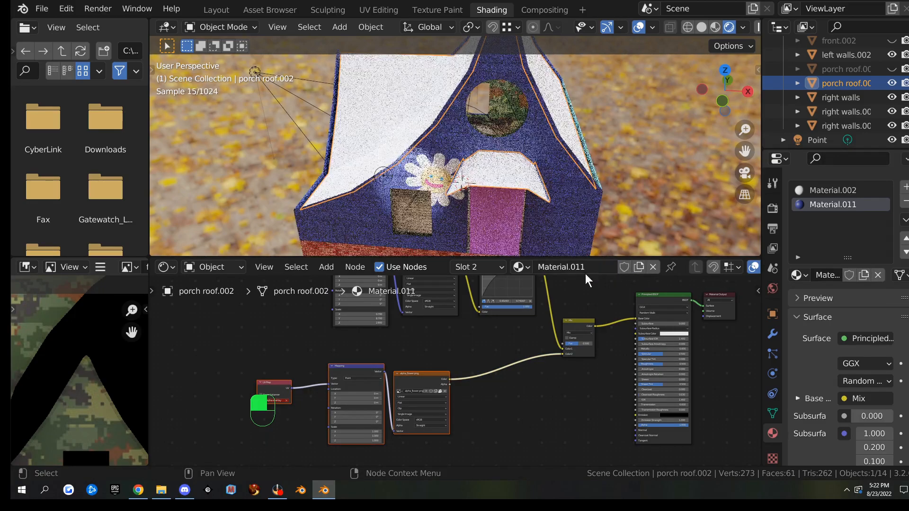
Delete the lower UV Map, Mapping, image and Mix nodes, linking RGB Curves Color to Base Color
{"action": "left_click_drag", "start_coordinate": [230, 353], "coordinate": [490, 437]}
{"action": "key", "text": "x"}
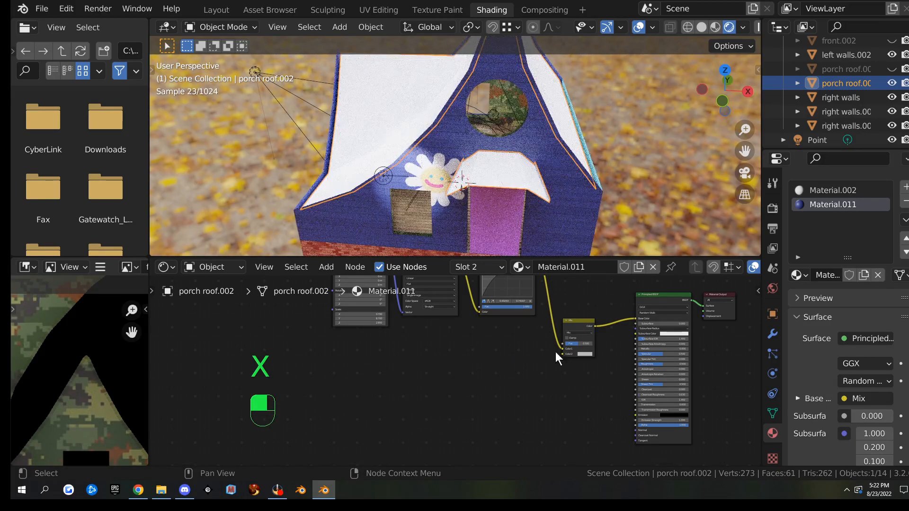
{"action": "left_click", "coordinate": [580, 327]}
{"action": "key", "text": "x"}
{"action": "middle_click_drag", "start_coordinate": [573, 339], "coordinate": [494, 385]}
{"action": "scroll", "coordinate": [494, 385], "scroll_direction": "up", "scroll_amount": 2}
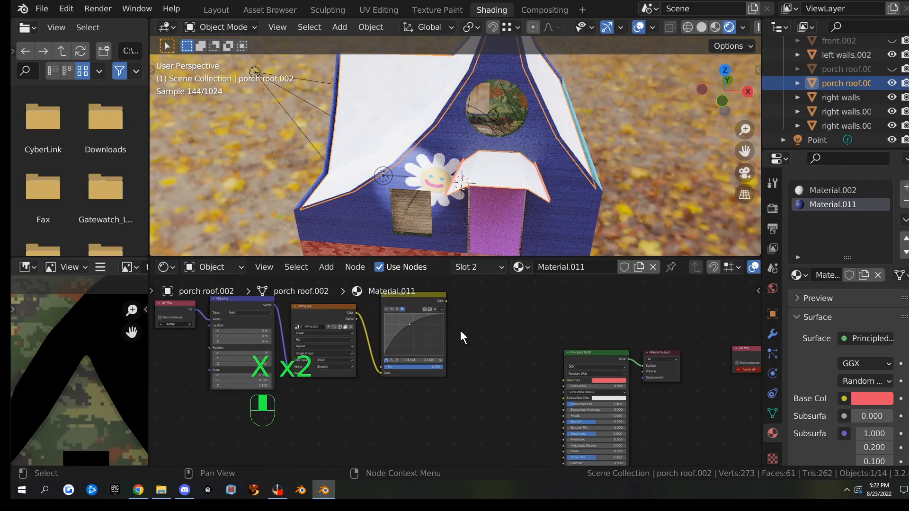
{"action": "left_click_drag", "start_coordinate": [446, 301], "coordinate": [569, 381]}
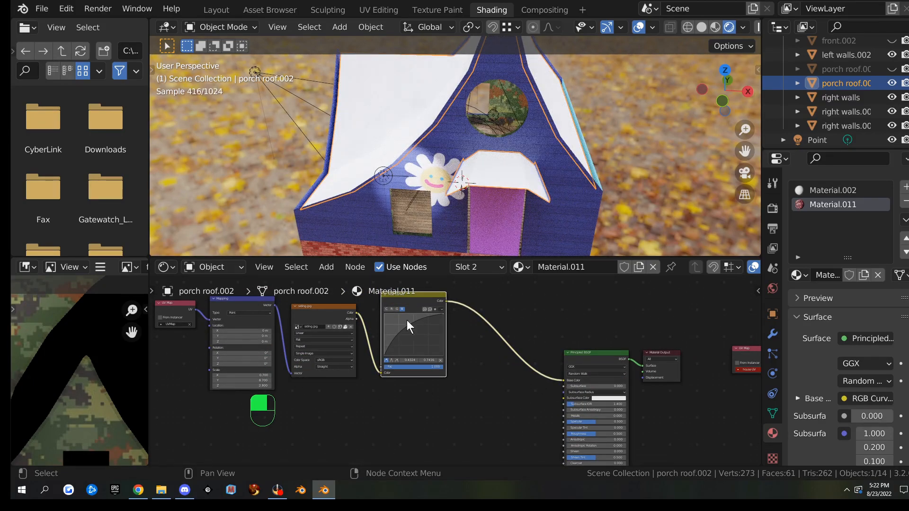
{"action": "middle_click_drag", "start_coordinate": [172, 330], "coordinate": [351, 354]}
{"action": "scroll", "coordinate": [343, 350], "scroll_direction": "up", "scroll_amount": 5}
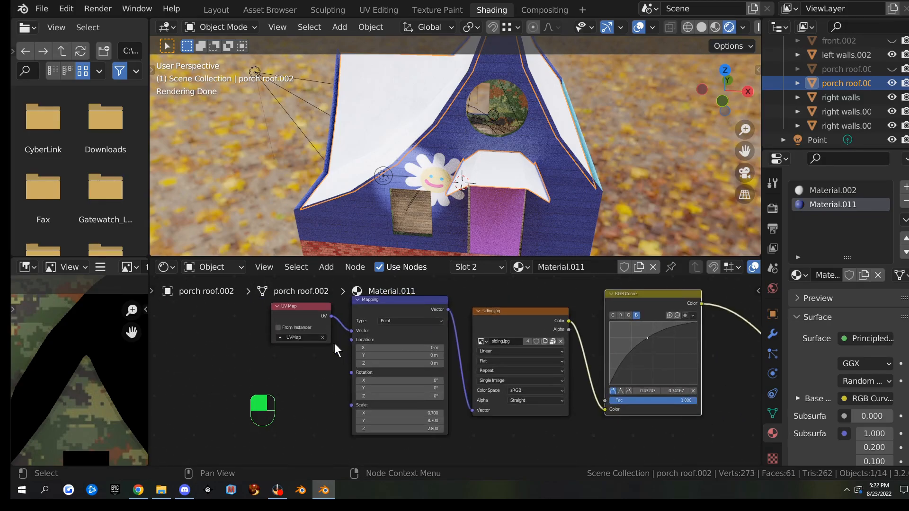
{"action": "middle_click_drag", "start_coordinate": [717, 352], "coordinate": [706, 293]}
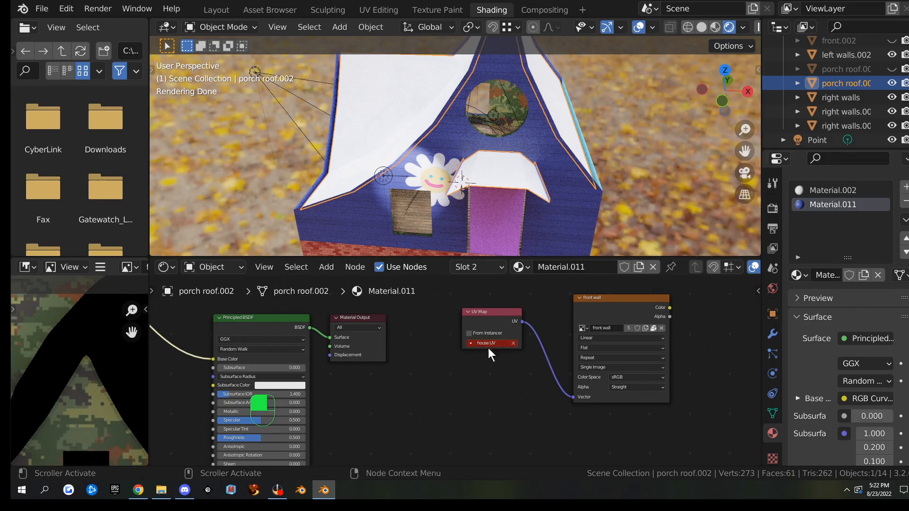
{"action": "left_click", "coordinate": [772, 413]}
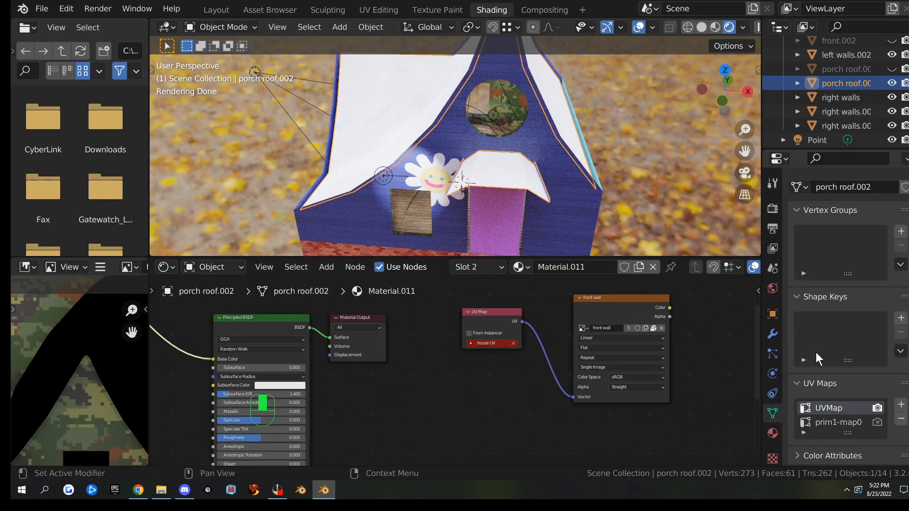
Replace the mesh's prim1-map0 UV map with a new 'house UV' map set active for rendering
{"action": "left_click", "coordinate": [846, 419]}
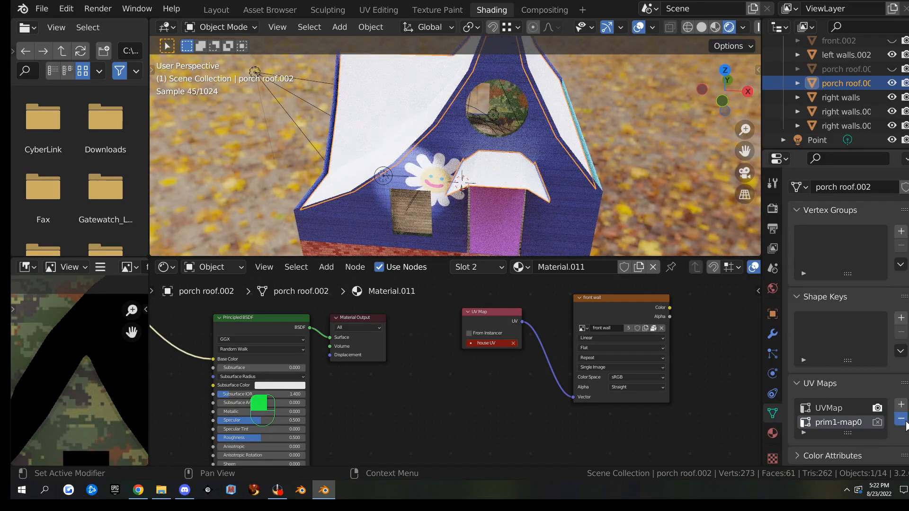
{"action": "left_click", "coordinate": [901, 419]}
{"action": "left_click", "coordinate": [901, 405]}
{"action": "double_click", "coordinate": [828, 421]}
{"action": "type", "text": "house UV"}
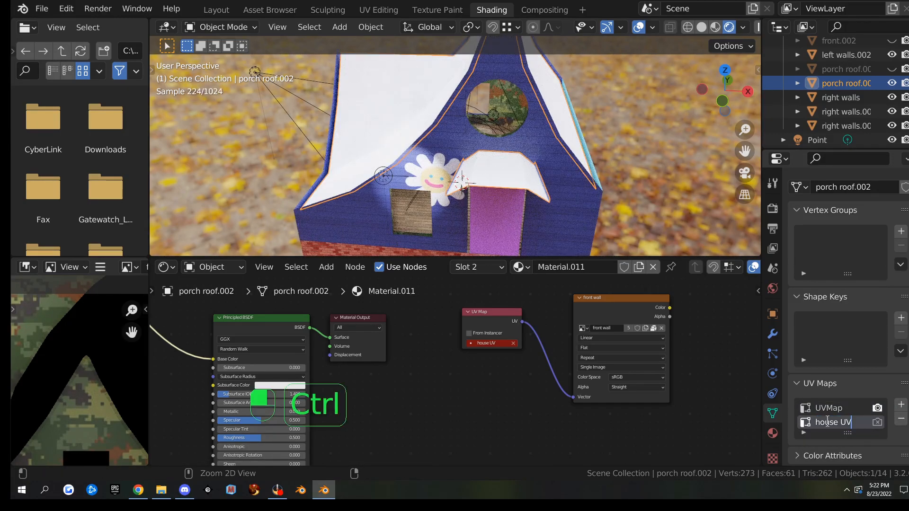
{"action": "left_click", "coordinate": [877, 421]}
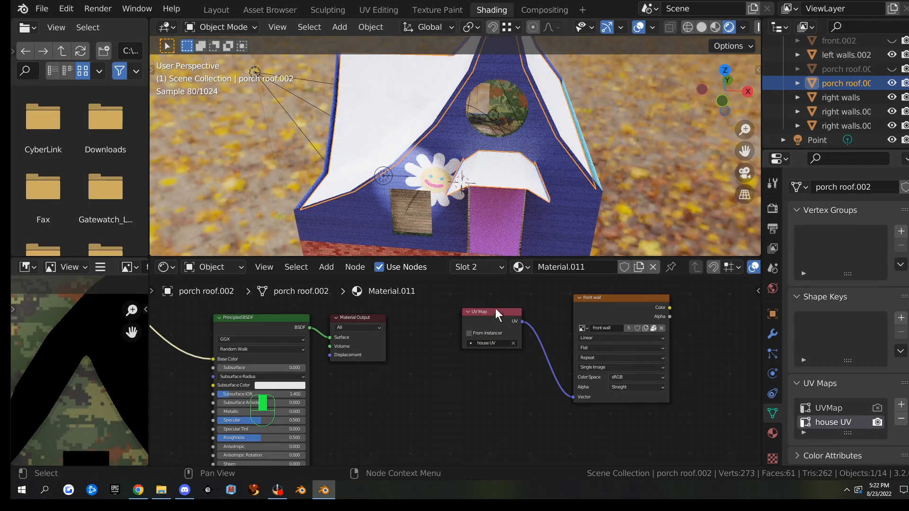
Set the UV Map node to 'house UV' and select the front wall image texture node
{"action": "left_click", "coordinate": [491, 343]}
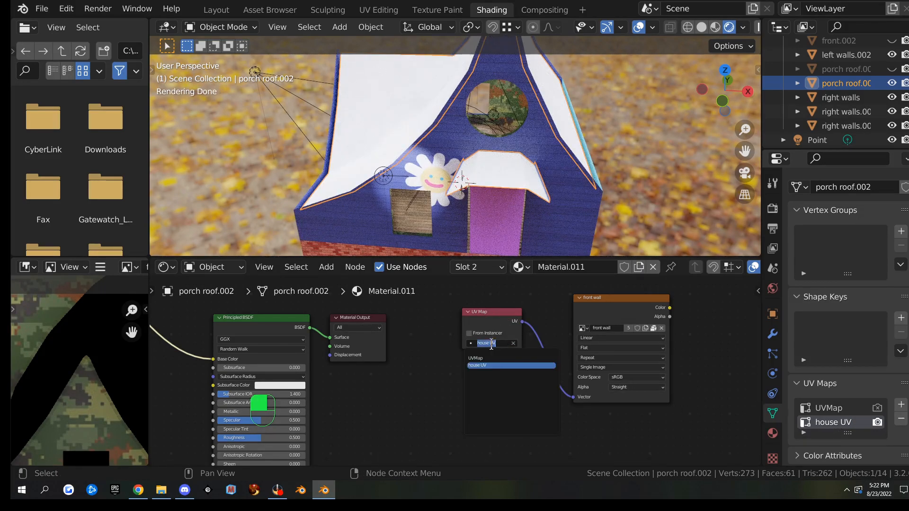
{"action": "left_click", "coordinate": [484, 366]}
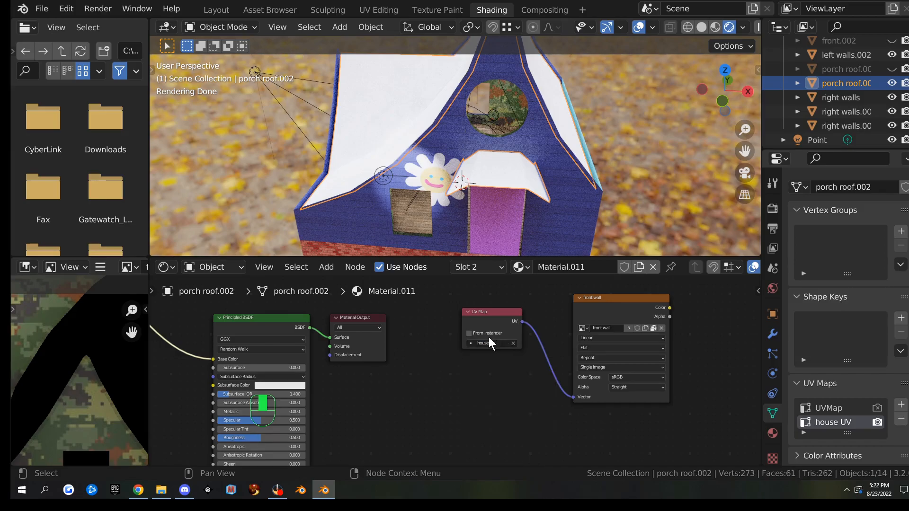
{"action": "left_click", "coordinate": [612, 310]}
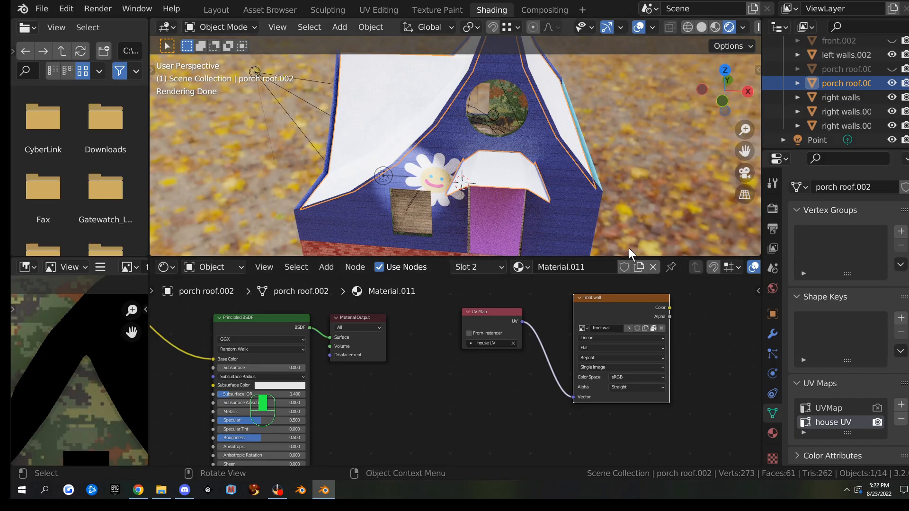
{"action": "scroll", "coordinate": [578, 176], "scroll_direction": "down", "scroll_amount": 3}
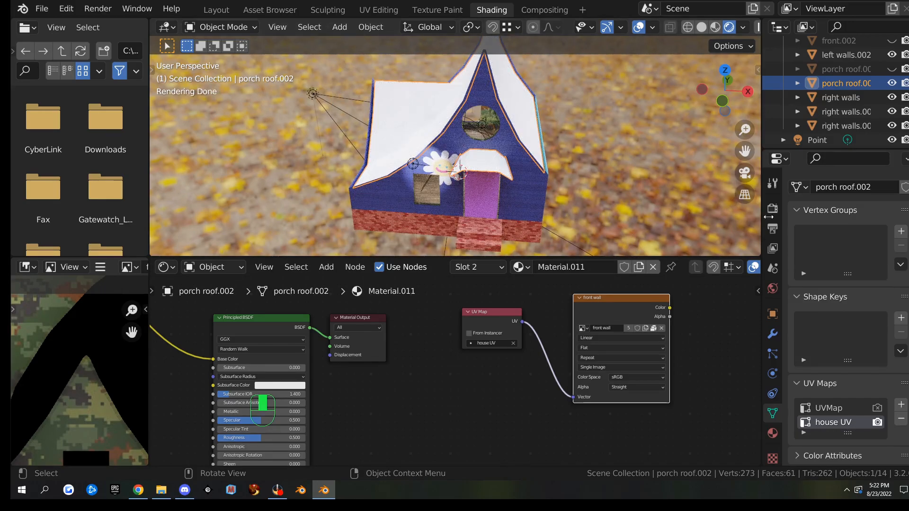
{"action": "scroll", "coordinate": [505, 179], "scroll_direction": "up", "scroll_amount": 5}
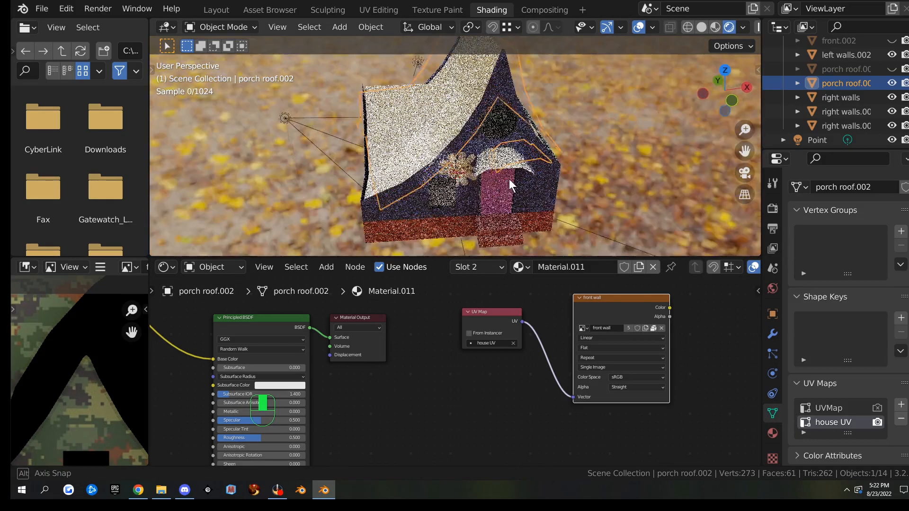
{"action": "middle_click_drag", "start_coordinate": [587, 176], "coordinate": [672, 227]}
In Material.002, turn the Texture Coordinate node into a UV Map node set to UVMap
{"action": "left_click", "coordinate": [772, 433]}
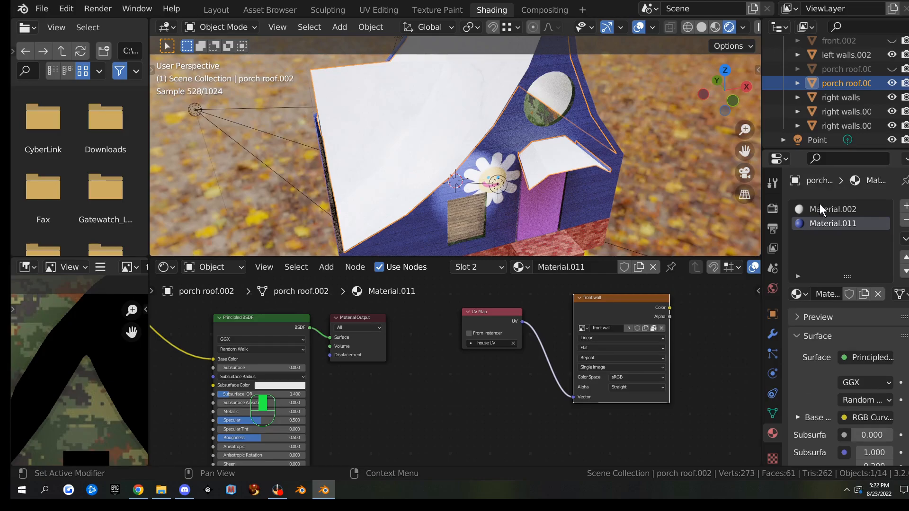
{"action": "left_click", "coordinate": [822, 208]}
{"action": "scroll", "coordinate": [387, 348], "scroll_direction": "down", "scroll_amount": 3}
{"action": "scroll", "coordinate": [387, 348], "scroll_direction": "up", "scroll_amount": 3}
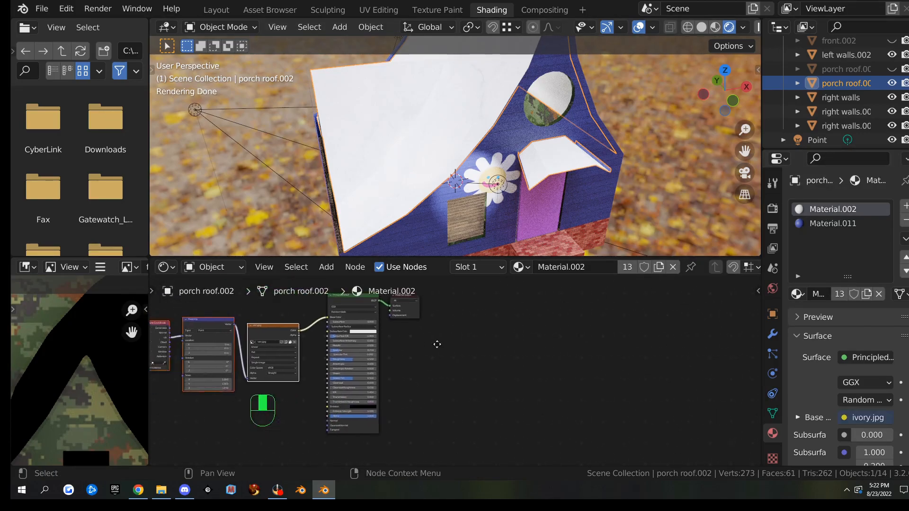
{"action": "middle_click_drag", "start_coordinate": [416, 345], "coordinate": [492, 354]}
{"action": "scroll", "coordinate": [432, 357], "scroll_direction": "up", "scroll_amount": 3}
{"action": "scroll", "coordinate": [358, 329], "scroll_direction": "up", "scroll_amount": 3}
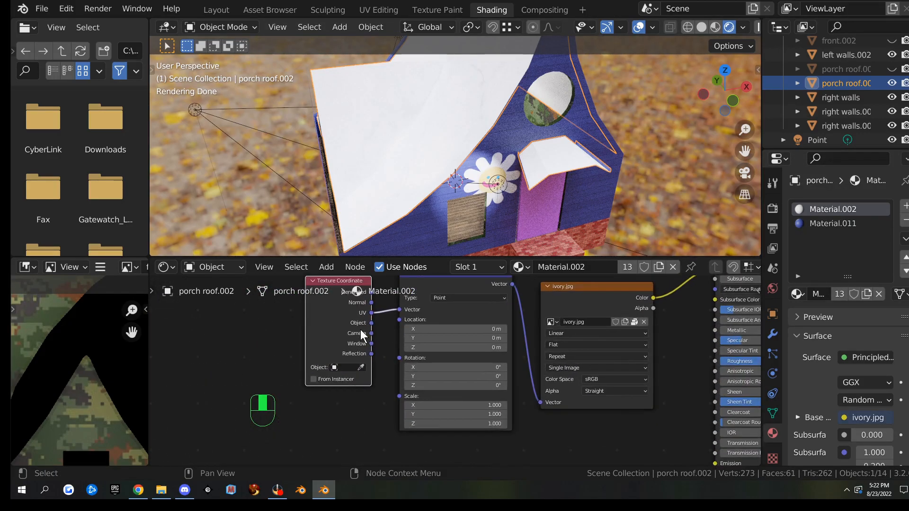
{"action": "key", "text": "shift+s"}
{"action": "mouse_move", "coordinate": [373, 349]}
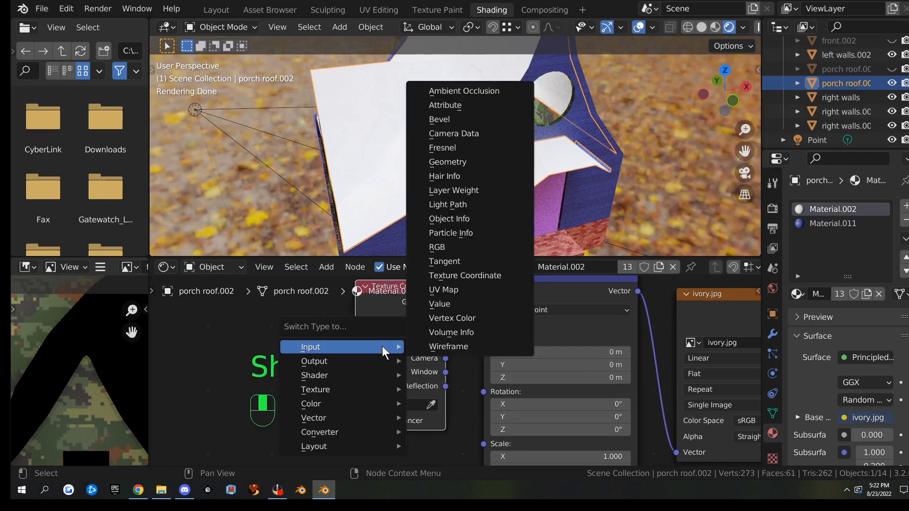
{"action": "left_click", "coordinate": [471, 290]}
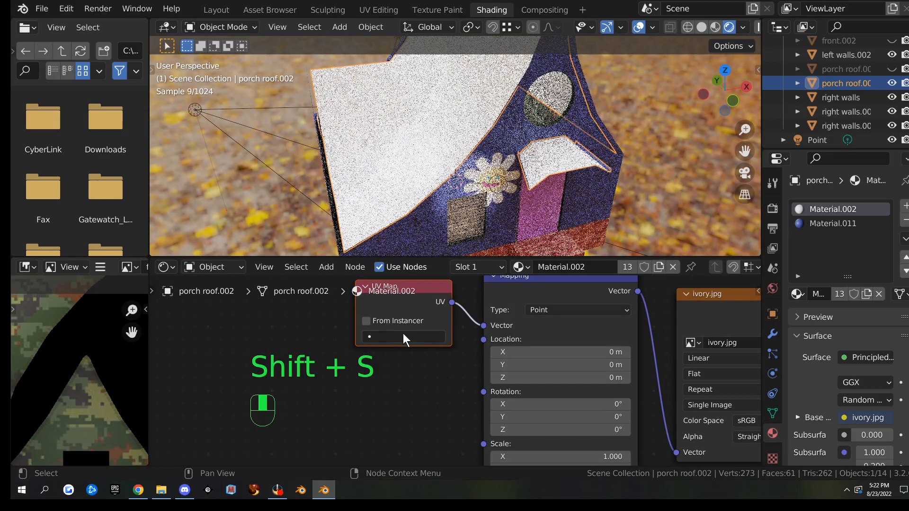
{"action": "left_click", "coordinate": [395, 336]}
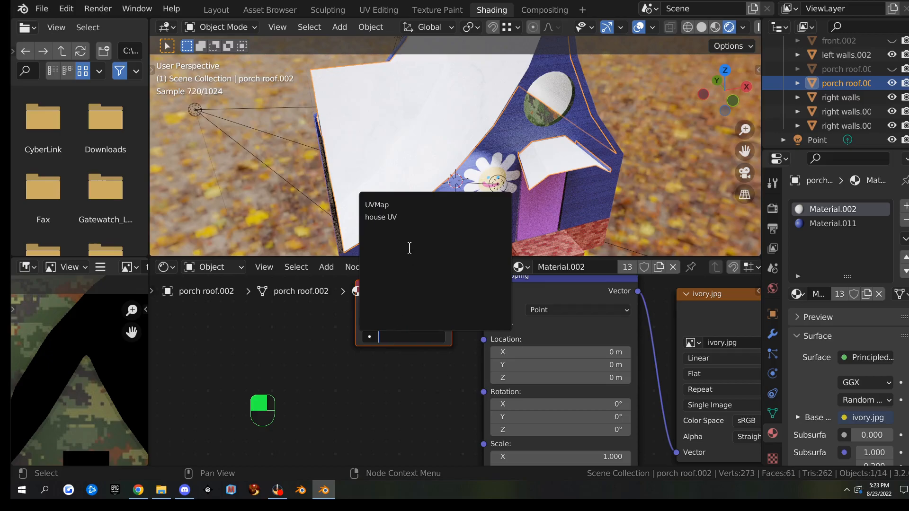
{"action": "left_click", "coordinate": [403, 205]}
Duplicate the UV Map node and add an Image Texture node to its right
{"action": "scroll", "coordinate": [557, 326], "scroll_direction": "down", "scroll_amount": 1}
{"action": "middle_click_drag", "start_coordinate": [550, 325], "coordinate": [279, 346]}
{"action": "scroll", "coordinate": [375, 331], "scroll_direction": "down", "scroll_amount": 3}
{"action": "scroll", "coordinate": [380, 334], "scroll_direction": "down", "scroll_amount": 2}
{"action": "key", "text": "shift+d"}
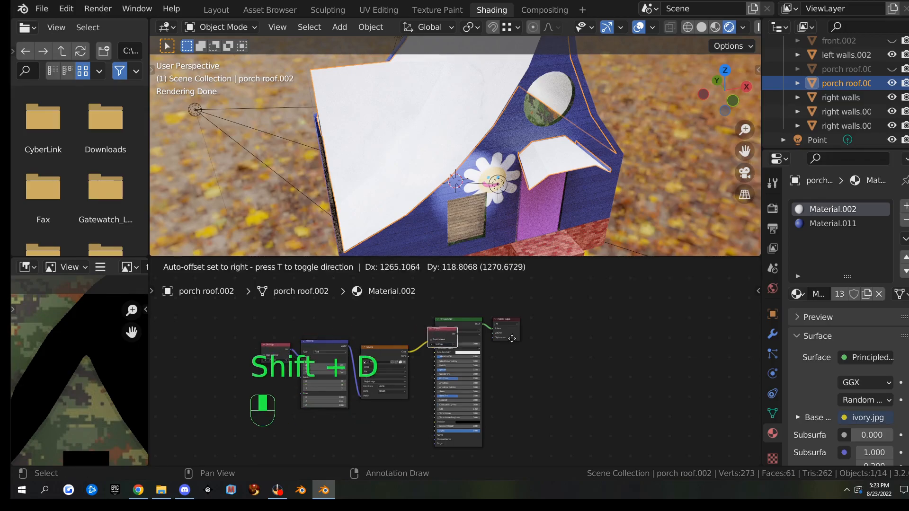
{"action": "left_click", "coordinate": [624, 337]}
{"action": "scroll", "coordinate": [666, 355], "scroll_direction": "up", "scroll_amount": 3}
{"action": "middle_click_drag", "start_coordinate": [666, 360], "coordinate": [493, 362]}
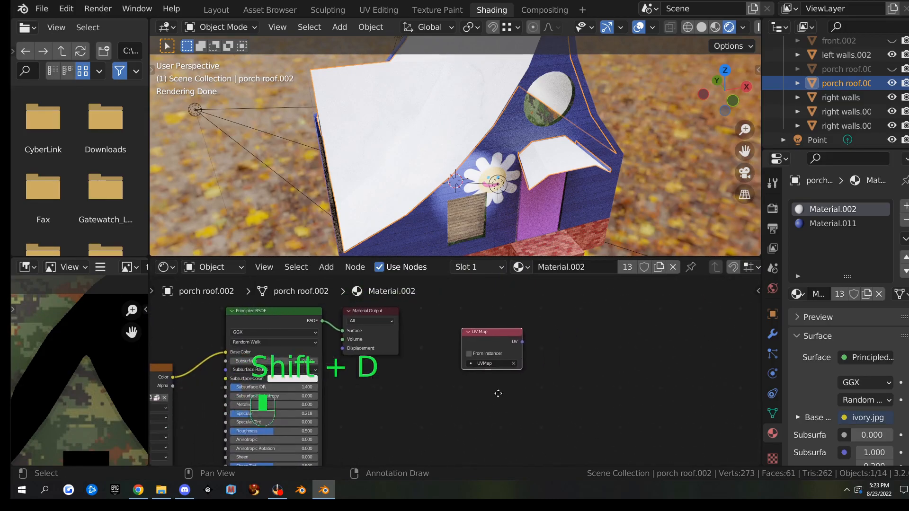
{"action": "scroll", "coordinate": [490, 387], "scroll_direction": "up", "scroll_amount": 2}
{"action": "key", "text": "q"}
{"action": "left_click", "coordinate": [552, 347]}
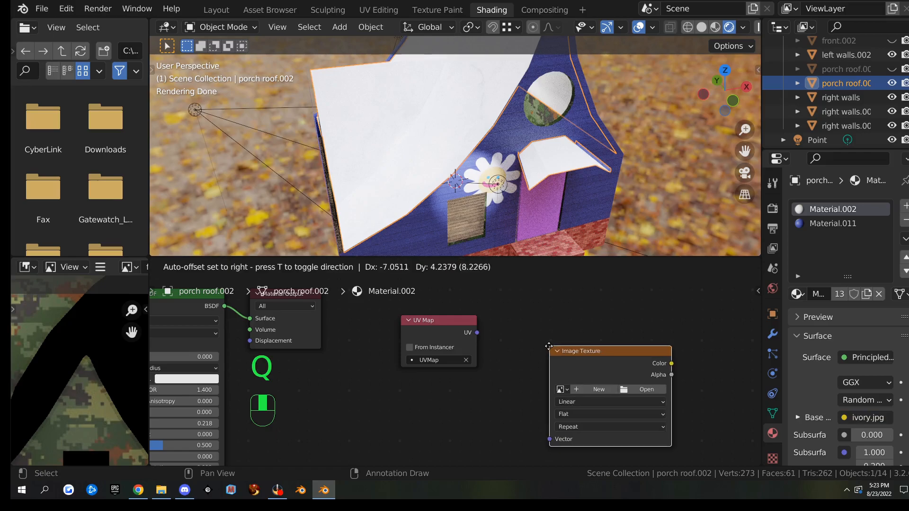
{"action": "left_click", "coordinate": [531, 336]}
Create a new 1024 px 'roof bake' image, link the UV Map into it, and use house UV
{"action": "left_click", "coordinate": [574, 376]}
{"action": "left_click", "coordinate": [602, 337]}
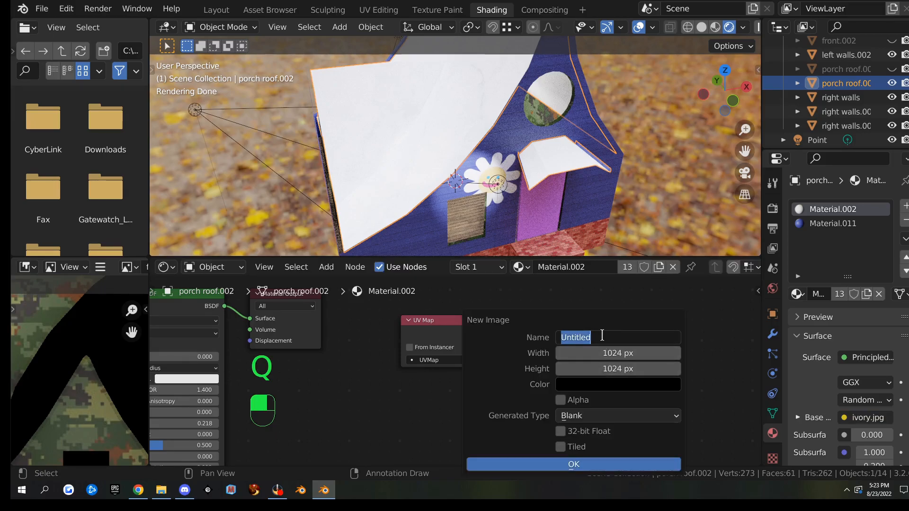
{"action": "type", "text": "roof bake"}
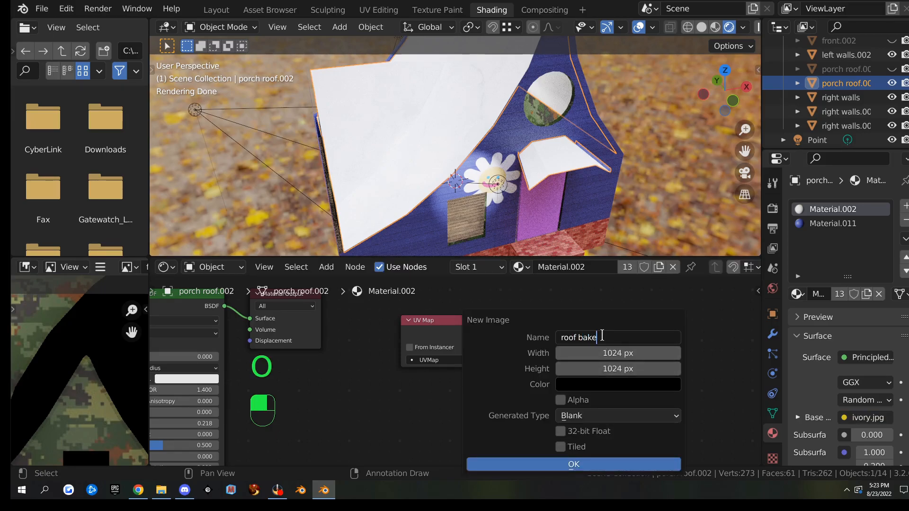
{"action": "left_click", "coordinate": [542, 461]}
{"action": "left_click_drag", "start_coordinate": [477, 333], "coordinate": [528, 364]}
{"action": "middle_click_drag", "start_coordinate": [478, 331], "coordinate": [475, 441]}
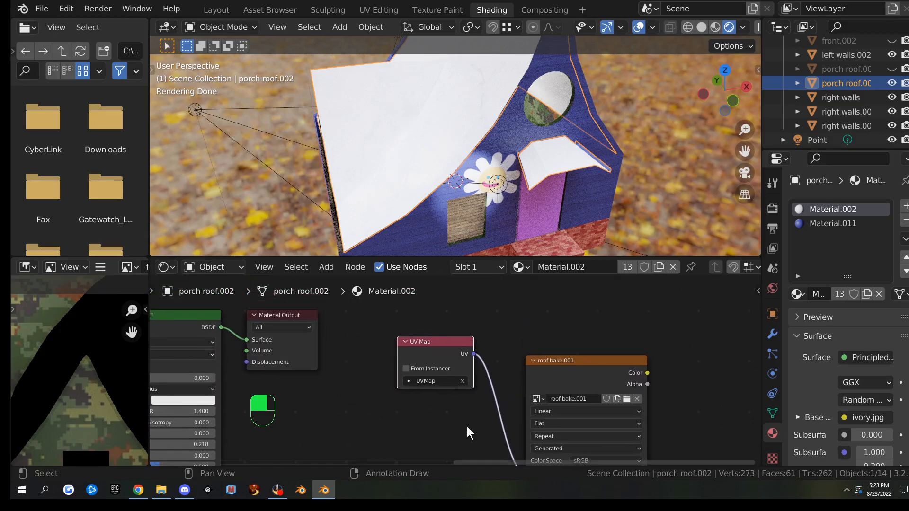
{"action": "left_click", "coordinate": [423, 379]}
{"action": "left_click", "coordinate": [430, 292]}
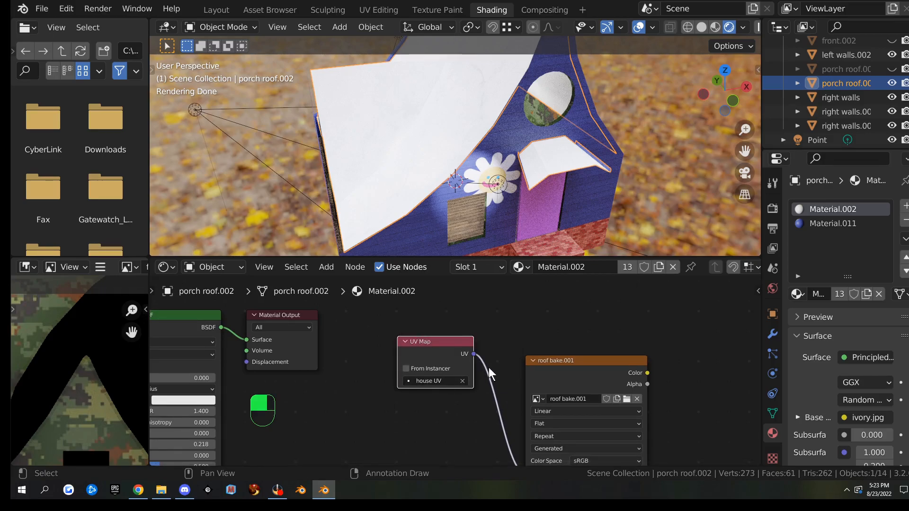
Copy the roof bake.001 node into Material.011, replacing its front wall image texture
{"action": "left_click", "coordinate": [578, 362]}
{"action": "right_click", "coordinate": [591, 368]}
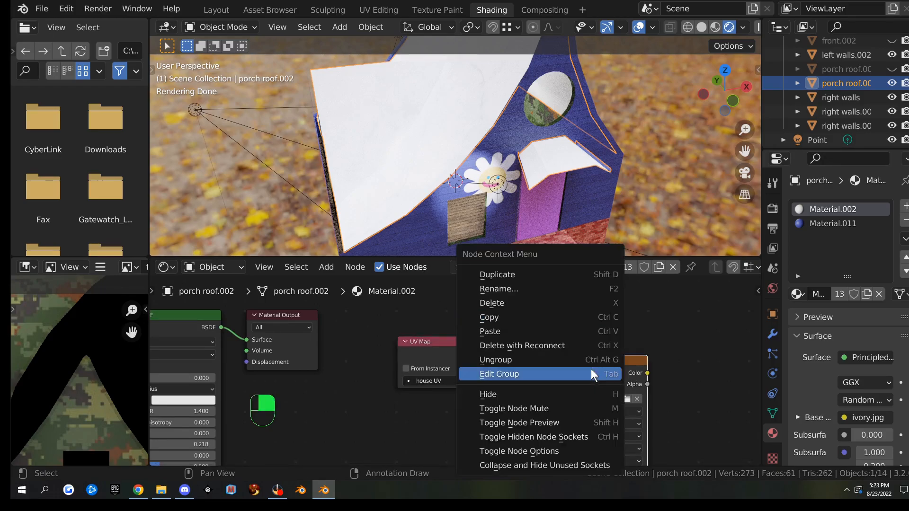
{"action": "left_click", "coordinate": [552, 314]}
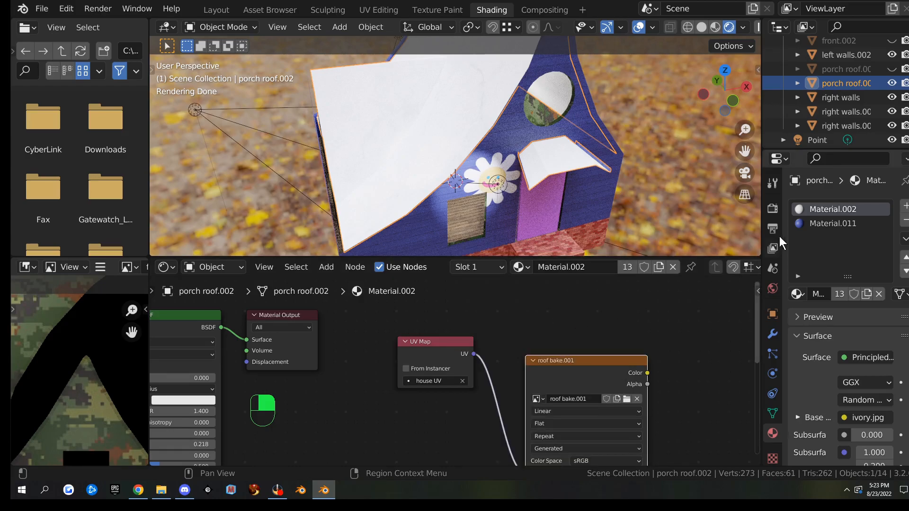
{"action": "left_click", "coordinate": [831, 223]}
{"action": "middle_click_drag", "start_coordinate": [555, 361], "coordinate": [429, 277]}
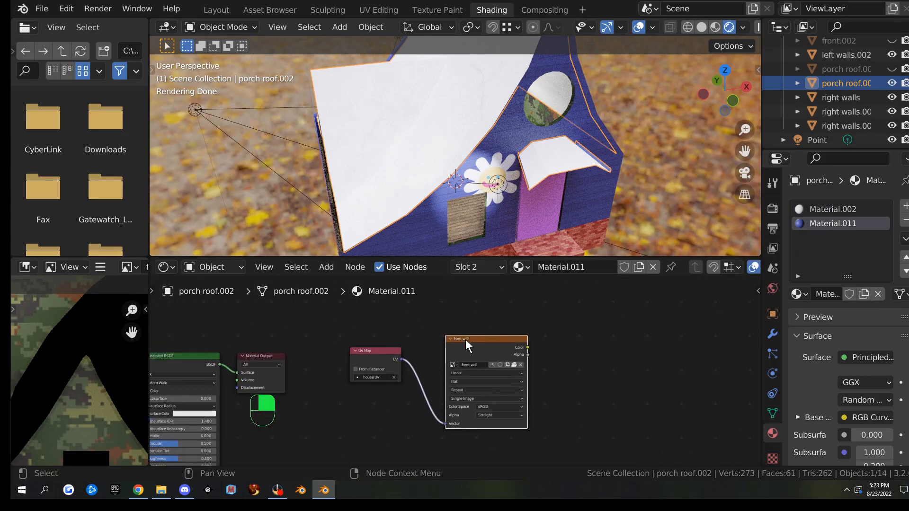
{"action": "key", "text": "x"}
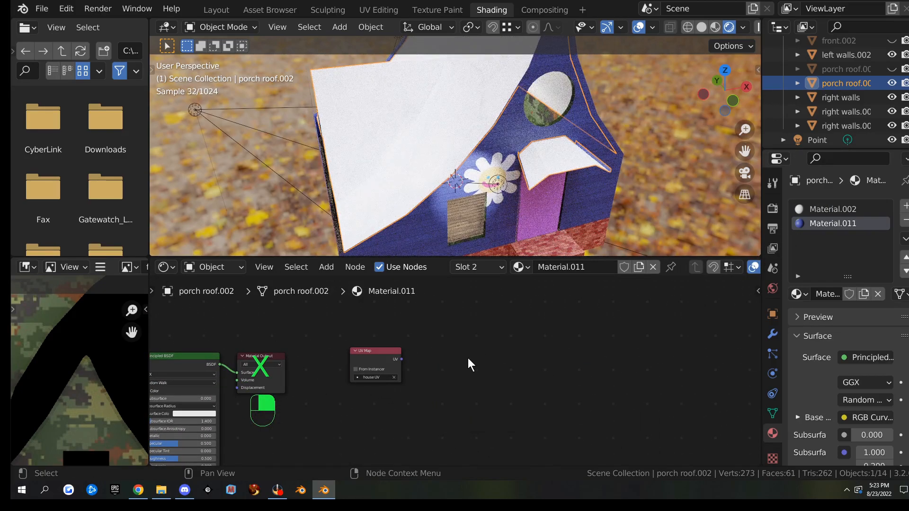
{"action": "key", "text": "ctrl+v"}
Connect Material.011's UV Map to the pasted roof bake.001 node, then return to Material.002
{"action": "left_click_drag", "start_coordinate": [345, 300], "coordinate": [490, 336]}
{"action": "scroll", "coordinate": [407, 376], "scroll_direction": "up", "scroll_amount": 3}
{"action": "left_click_drag", "start_coordinate": [355, 348], "coordinate": [421, 354]}
{"action": "scroll", "coordinate": [379, 358], "scroll_direction": "down", "scroll_amount": 5}
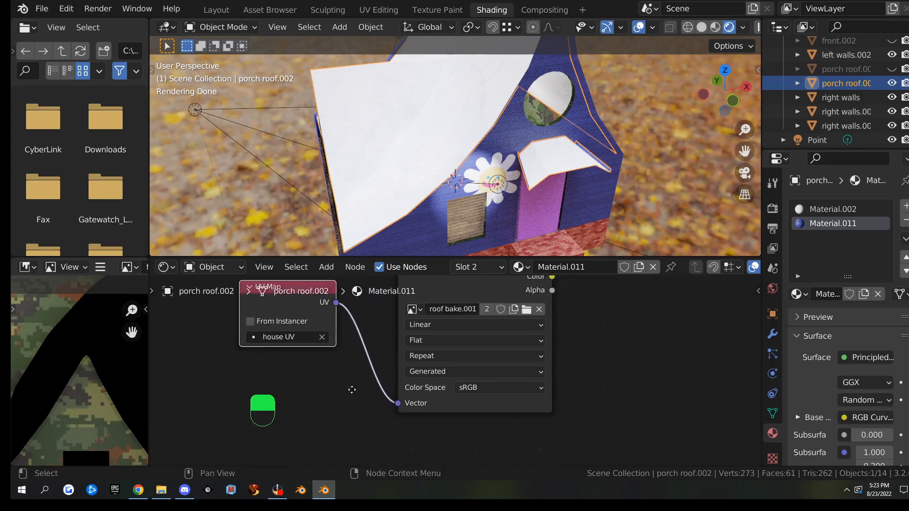
{"action": "left_click", "coordinate": [450, 324]}
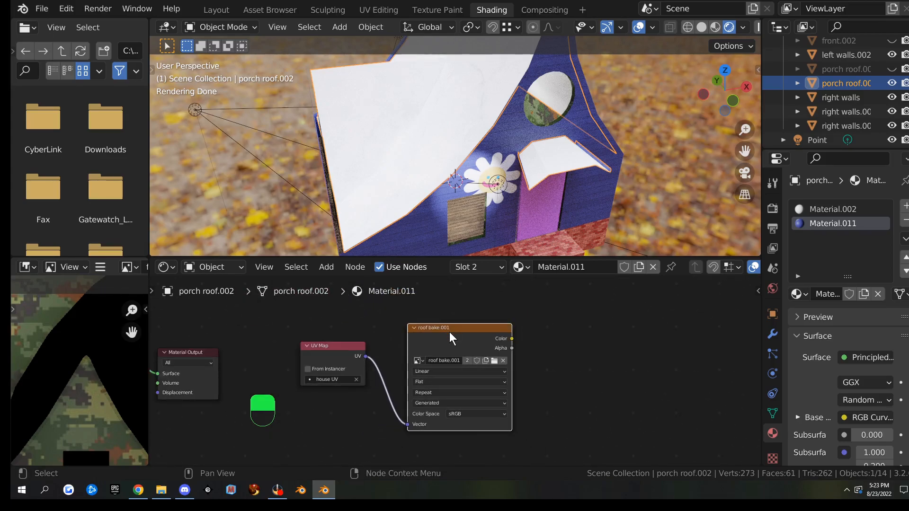
{"action": "left_click", "coordinate": [822, 208]}
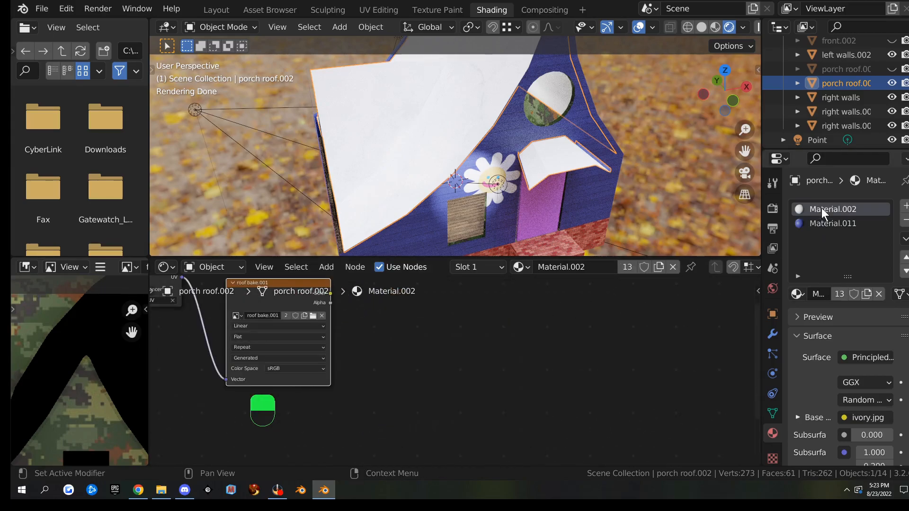
{"action": "middle_click_drag", "start_coordinate": [285, 303], "coordinate": [399, 347]}
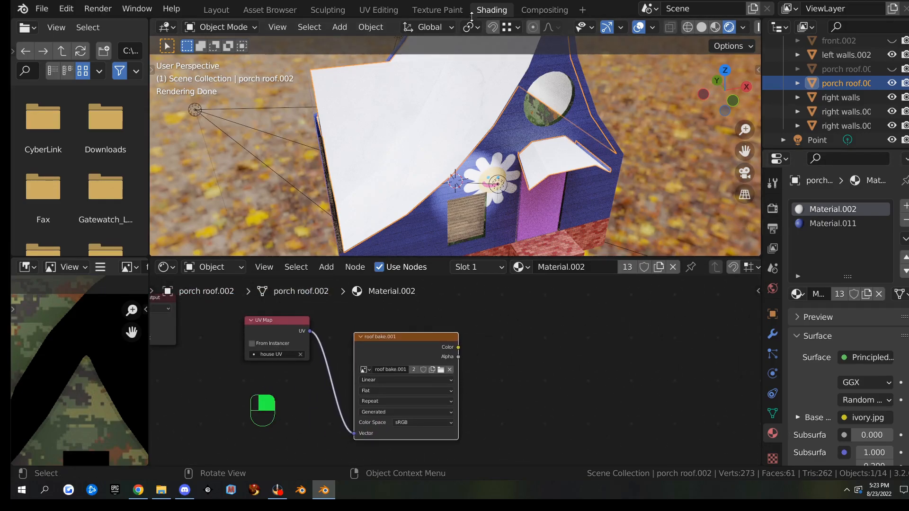
Show the porch roof's UV islands in the UV Editing workspace with the whole mesh selected
{"action": "left_click", "coordinate": [378, 10]}
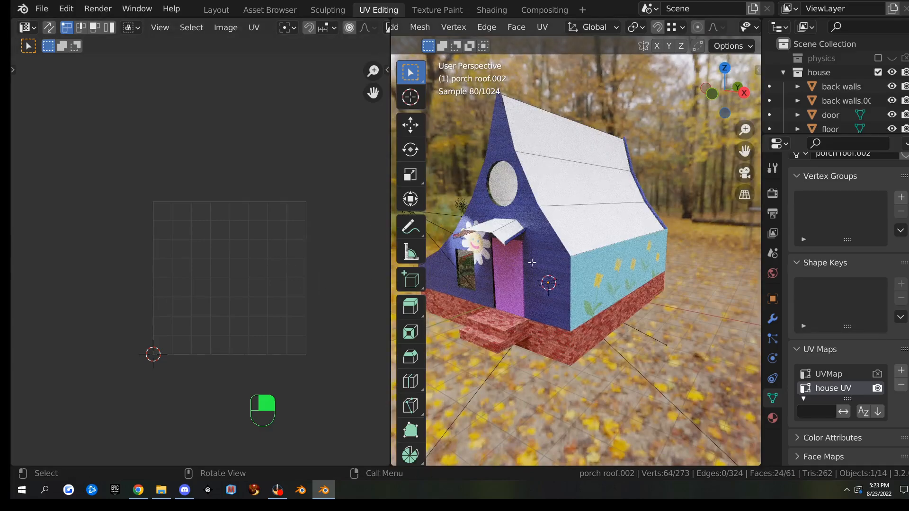
{"action": "key", "text": "a"}
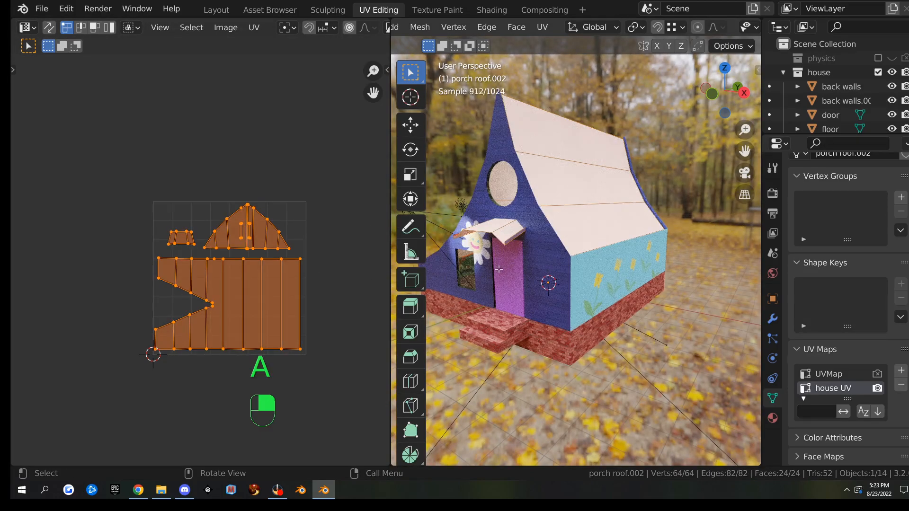
{"action": "middle_click_drag", "start_coordinate": [535, 237], "coordinate": [628, 250]}
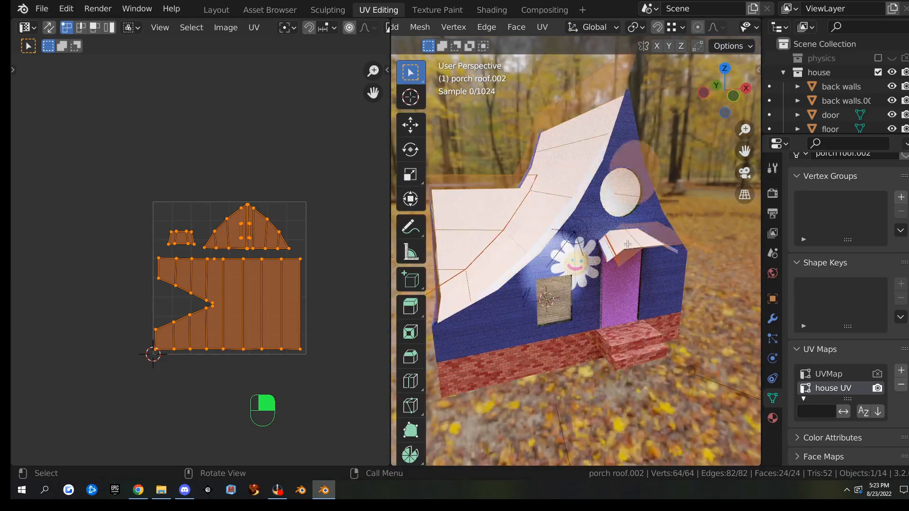
{"action": "scroll", "coordinate": [628, 250], "scroll_direction": "up", "scroll_amount": 5}
{"action": "scroll", "coordinate": [284, 228], "scroll_direction": "up", "scroll_amount": 6}
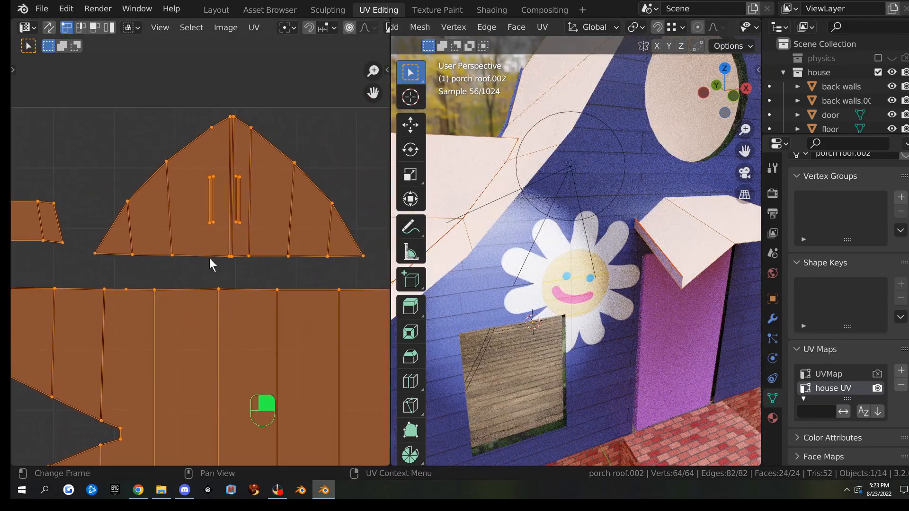
{"action": "scroll", "coordinate": [217, 192], "scroll_direction": "up", "scroll_amount": 1}
Box-select the two small UV strips and move them to the top-right corner
{"action": "left_click_drag", "start_coordinate": [205, 142], "coordinate": [232, 222]}
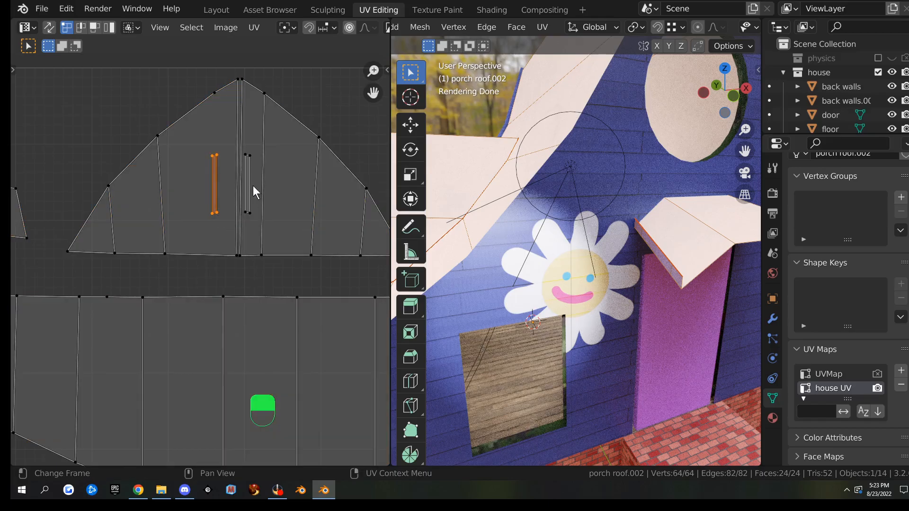
{"action": "left_click_drag", "start_coordinate": [243, 146], "coordinate": [257, 222], "text": "shift"}
{"action": "scroll", "coordinate": [257, 223], "scroll_direction": "down", "scroll_amount": 4}
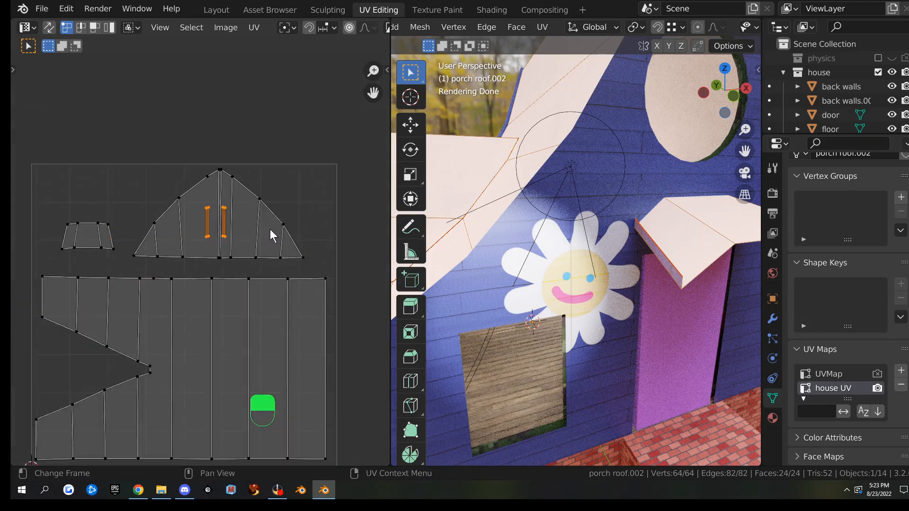
{"action": "key", "text": "g"}
{"action": "left_click", "coordinate": [304, 214]}
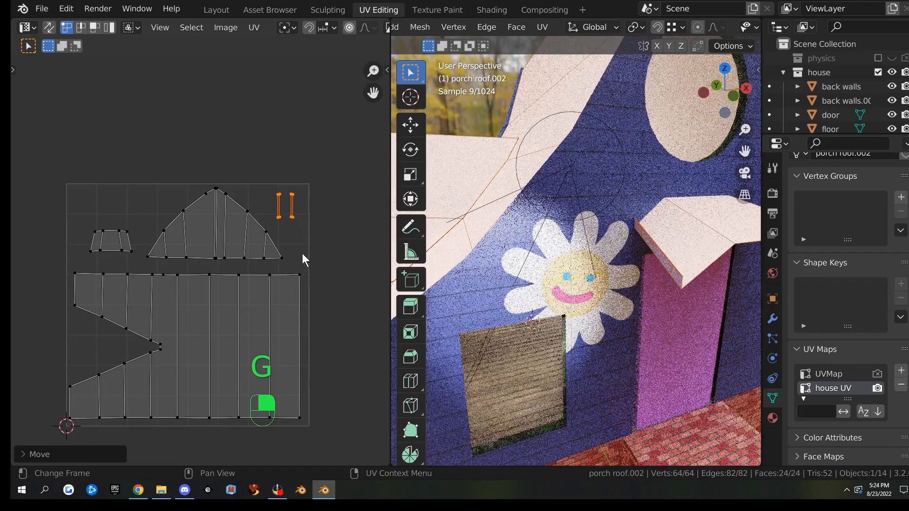
{"action": "scroll", "coordinate": [580, 240], "scroll_direction": "down", "scroll_amount": 6}
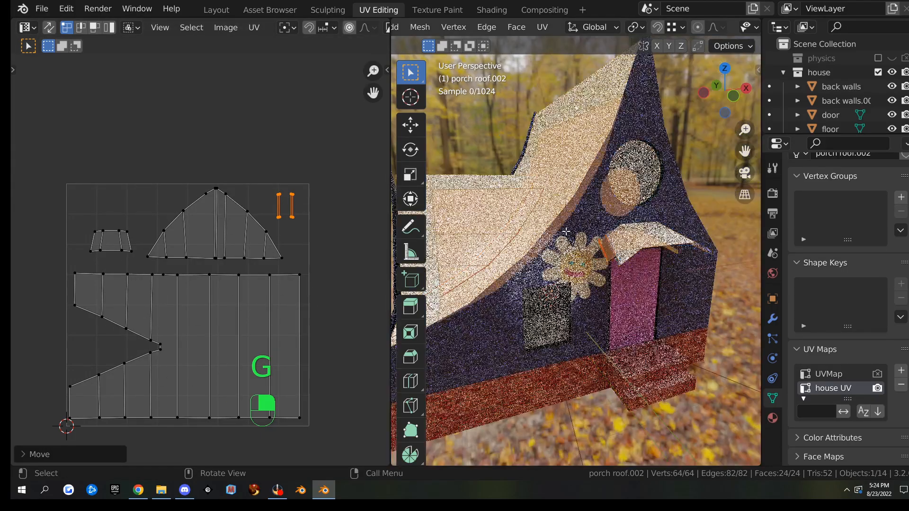
{"action": "scroll", "coordinate": [562, 242], "scroll_direction": "up", "scroll_amount": 1}
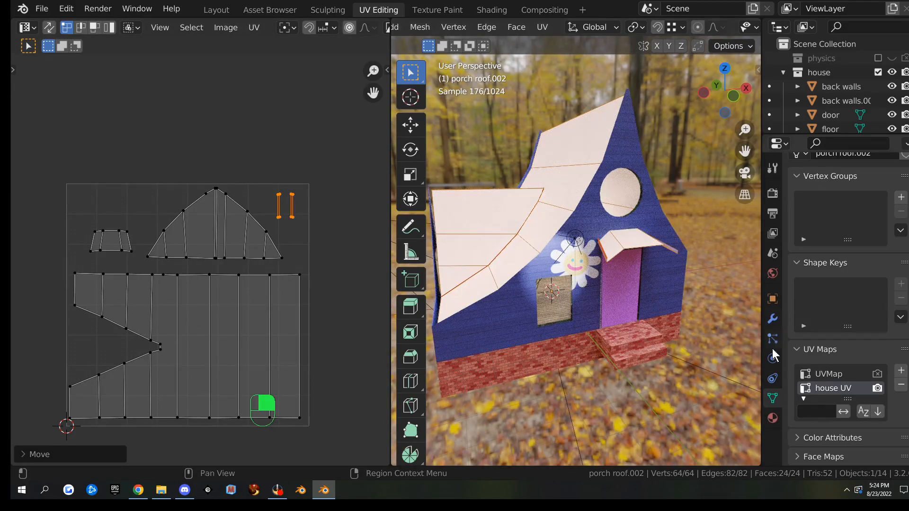
Make Material.011 active in the Shading workspace and run Bake from Render Properties
{"action": "left_click", "coordinate": [497, 11]}
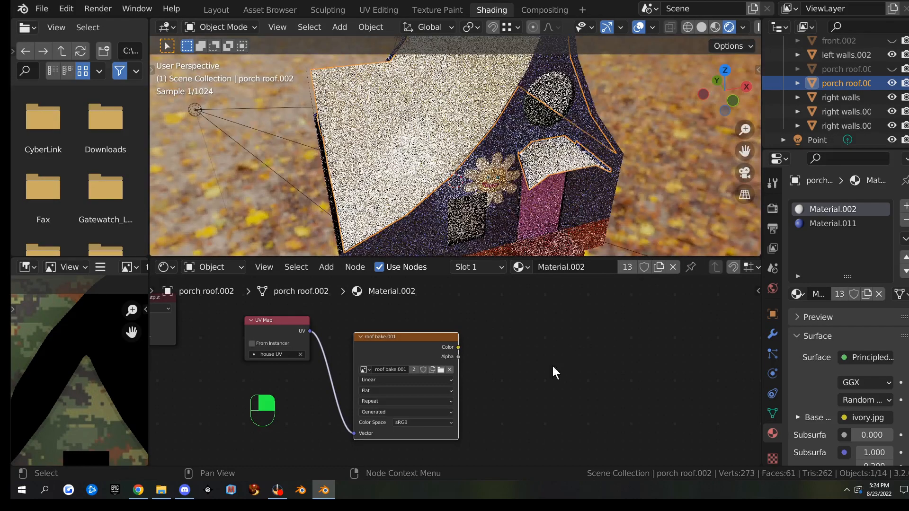
{"action": "left_click", "coordinate": [820, 224]}
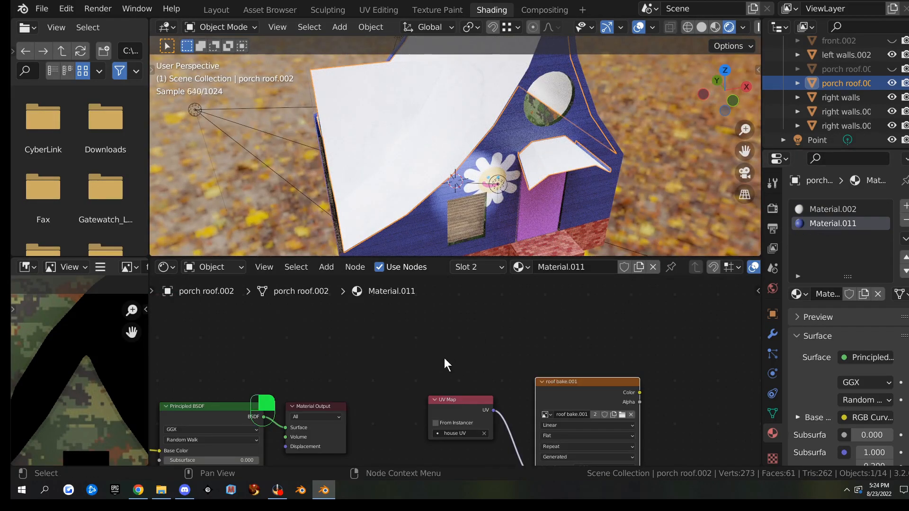
{"action": "left_click", "coordinate": [773, 208]}
{"action": "scroll", "coordinate": [824, 237], "scroll_direction": "down", "scroll_amount": 15}
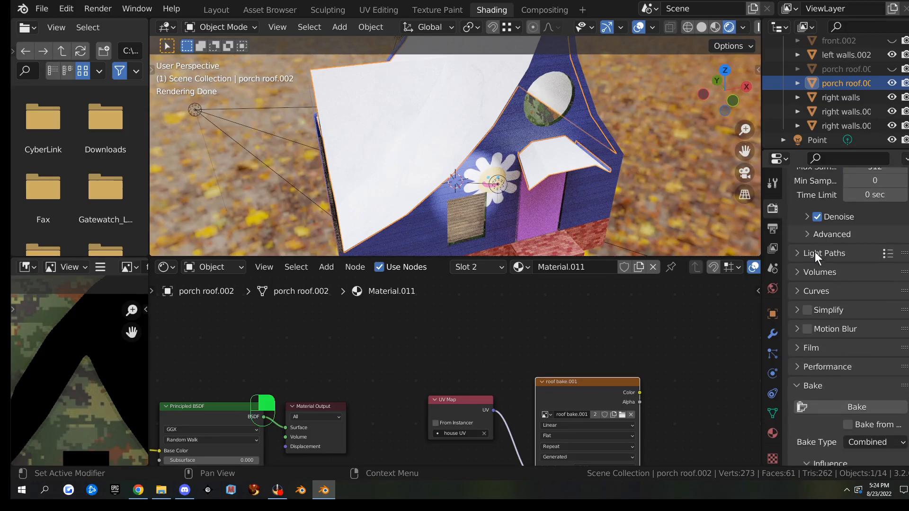
{"action": "left_click", "coordinate": [854, 314]}
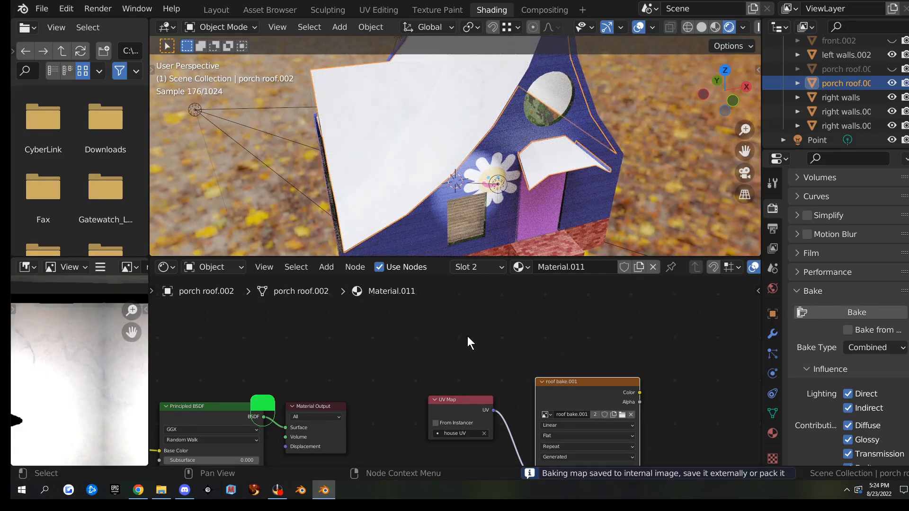
{"action": "key", "text": "ctrl+space"}
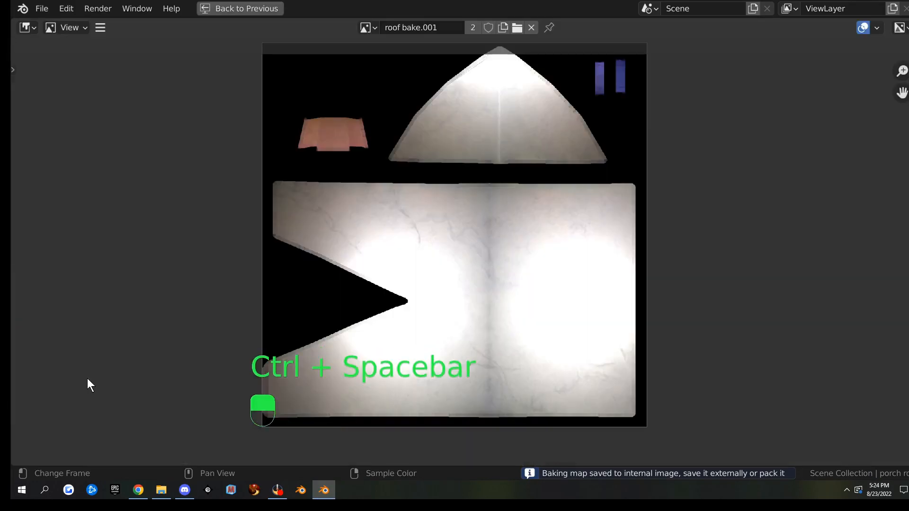
{"action": "scroll", "coordinate": [476, 278], "scroll_direction": "up", "scroll_amount": 2}
{"action": "middle_click_drag", "start_coordinate": [475, 278], "coordinate": [473, 257]}
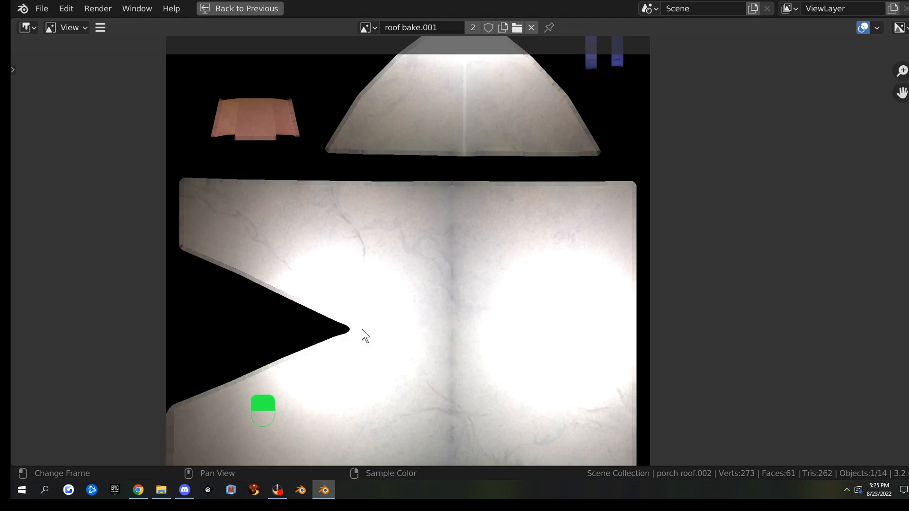
{"action": "scroll", "coordinate": [522, 306], "scroll_direction": "down", "scroll_amount": 1}
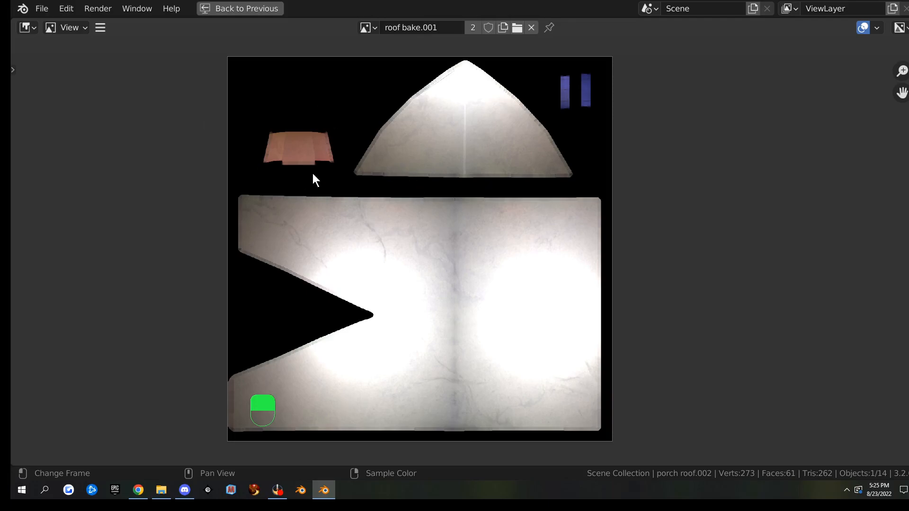
Save the baked roof image as 'celing bake.png' through Image > Save As
{"action": "key", "text": "ctrl+space"}
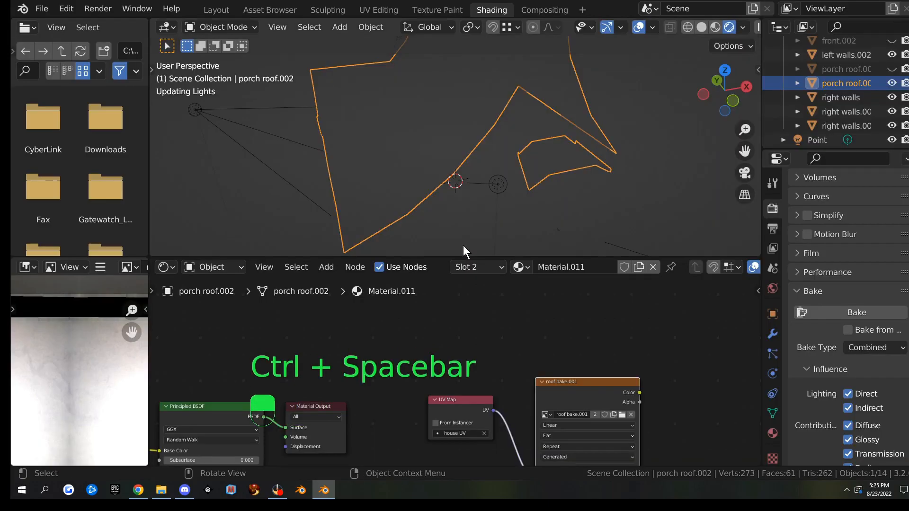
{"action": "middle_click_drag", "start_coordinate": [523, 140], "coordinate": [471, 159]}
{"action": "scroll", "coordinate": [531, 132], "scroll_direction": "down", "scroll_amount": 3}
{"action": "left_click", "coordinate": [105, 267]}
{"action": "mouse_move", "coordinate": [138, 297]}
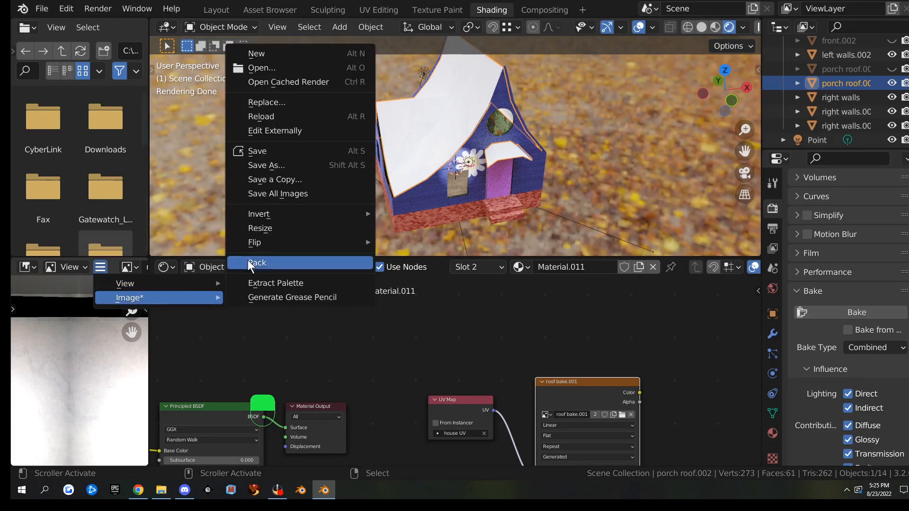
{"action": "left_click", "coordinate": [286, 166]}
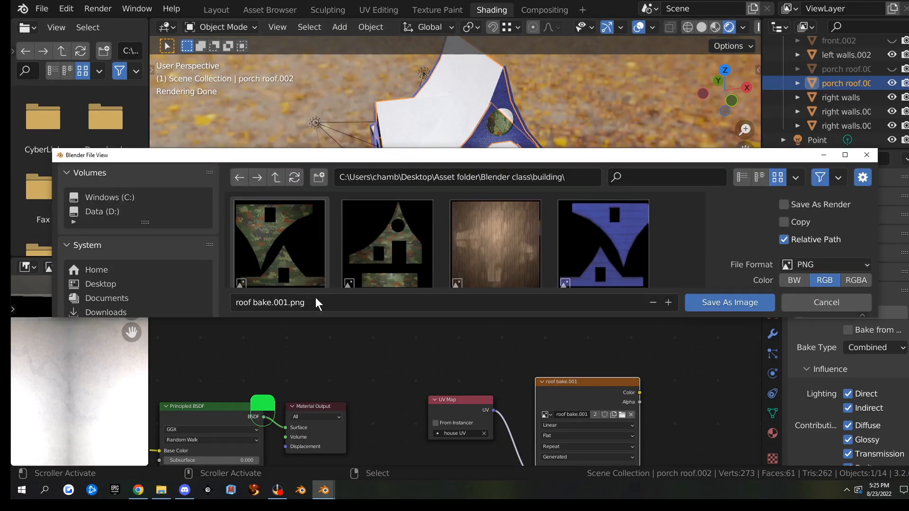
{"action": "left_click", "coordinate": [282, 303]}
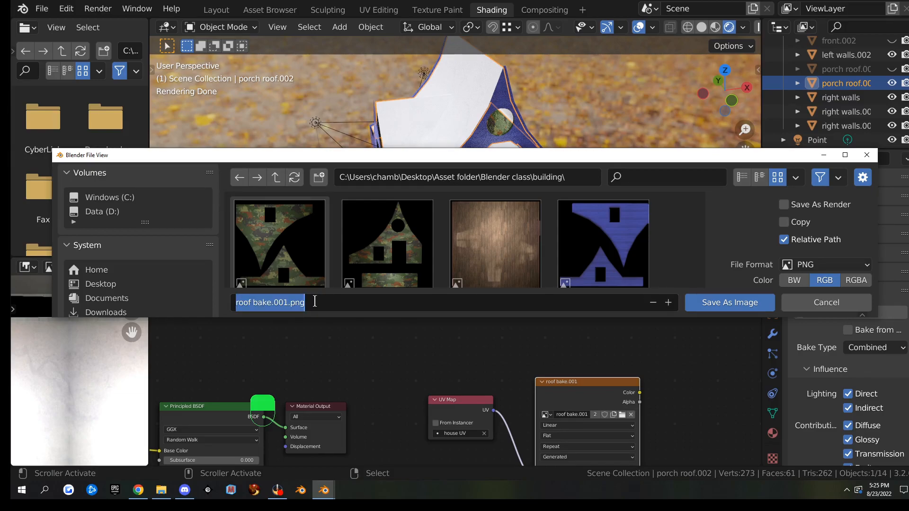
{"action": "type", "text": "celing bake"}
{"action": "left_click", "coordinate": [730, 303]}
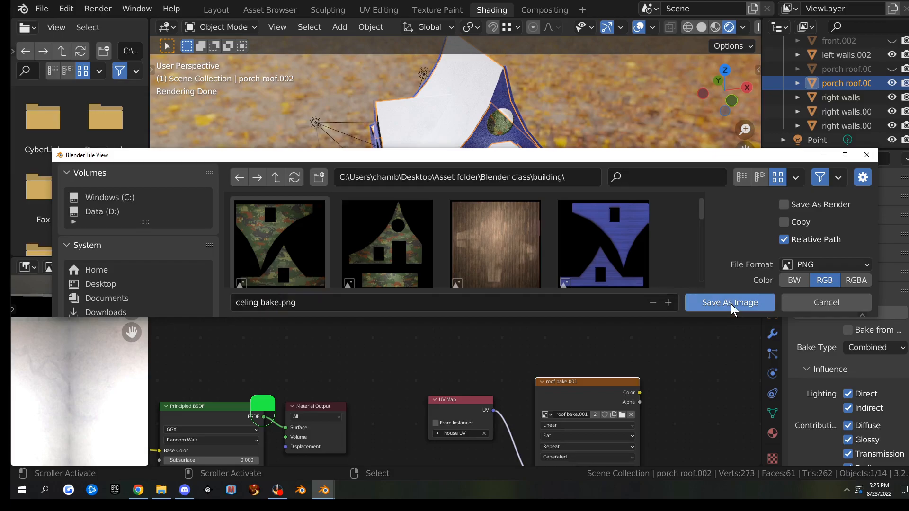
{"action": "left_click", "coordinate": [730, 303]}
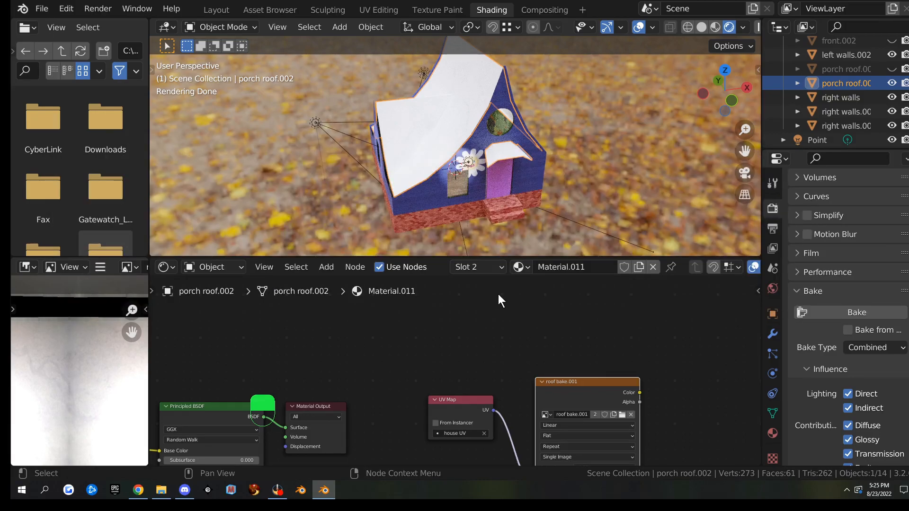
{"action": "middle_click_drag", "start_coordinate": [557, 196], "coordinate": [553, 178]}
{"action": "scroll", "coordinate": [552, 178], "scroll_direction": "up", "scroll_amount": 4}
{"action": "scroll", "coordinate": [553, 178], "scroll_direction": "down", "scroll_amount": 3}
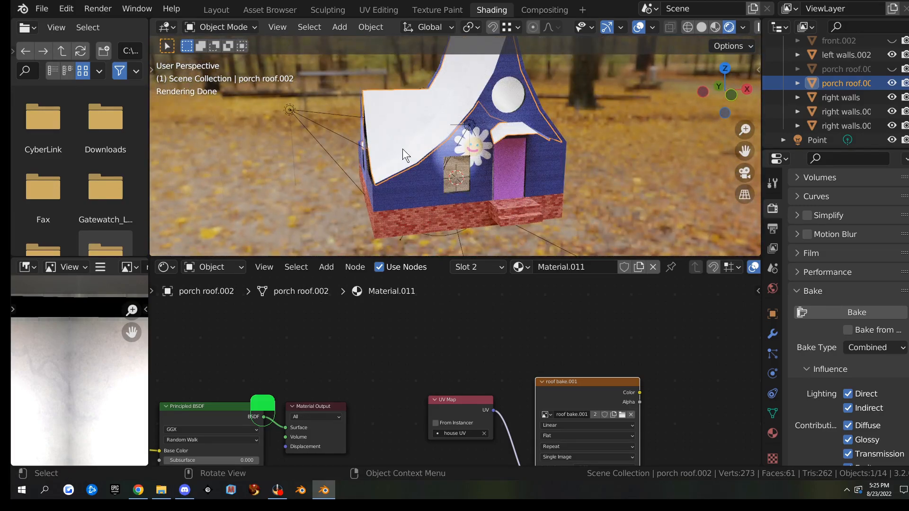
Orbit, pan and zoom around the finished house in Layout, then switch to File Explorer
{"action": "left_click", "coordinate": [218, 11]}
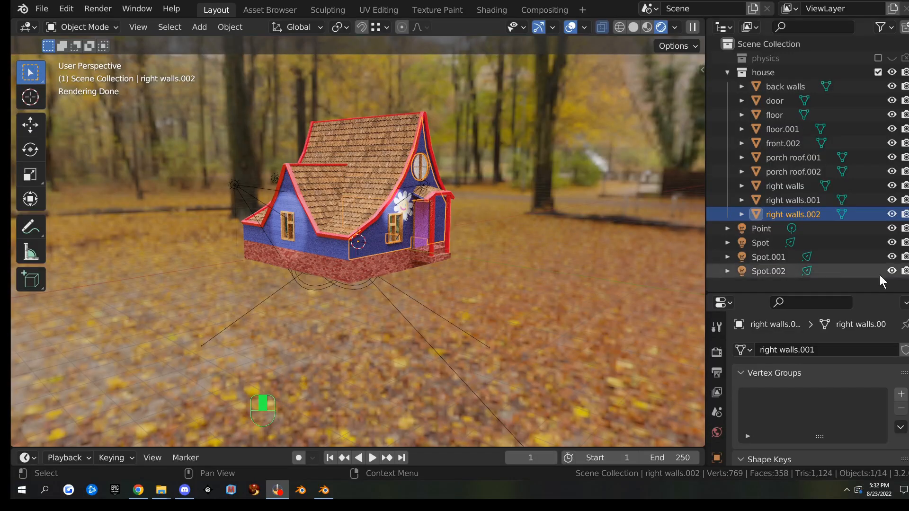
{"action": "middle_click_drag", "start_coordinate": [477, 232], "coordinate": [389, 245]}
{"action": "scroll", "coordinate": [438, 226], "scroll_direction": "up", "scroll_amount": 3}
{"action": "middle_click_drag", "start_coordinate": [420, 217], "coordinate": [489, 298]}
{"action": "scroll", "coordinate": [507, 292], "scroll_direction": "down", "scroll_amount": 2}
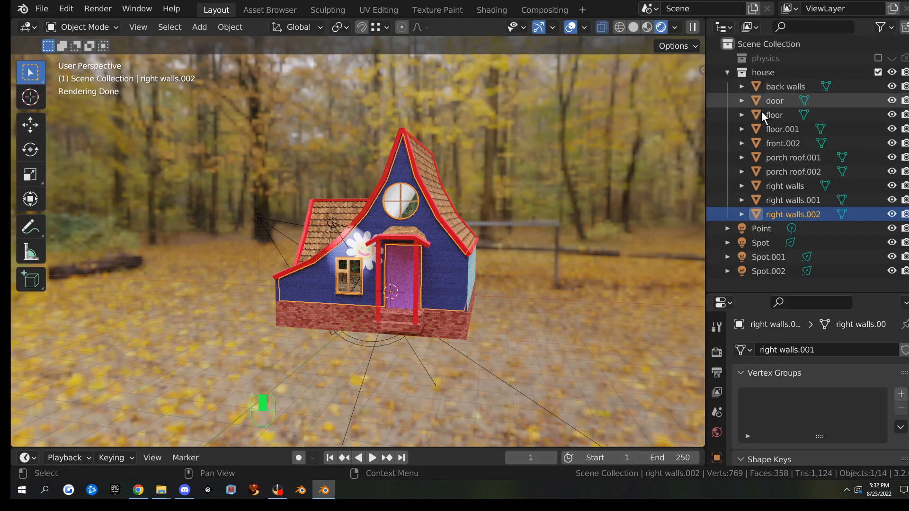
{"action": "middle_click_drag", "start_coordinate": [515, 236], "coordinate": [478, 248]}
{"action": "scroll", "coordinate": [530, 232], "scroll_direction": "up", "scroll_amount": 2}
{"action": "scroll", "coordinate": [470, 265], "scroll_direction": "down", "scroll_amount": 3}
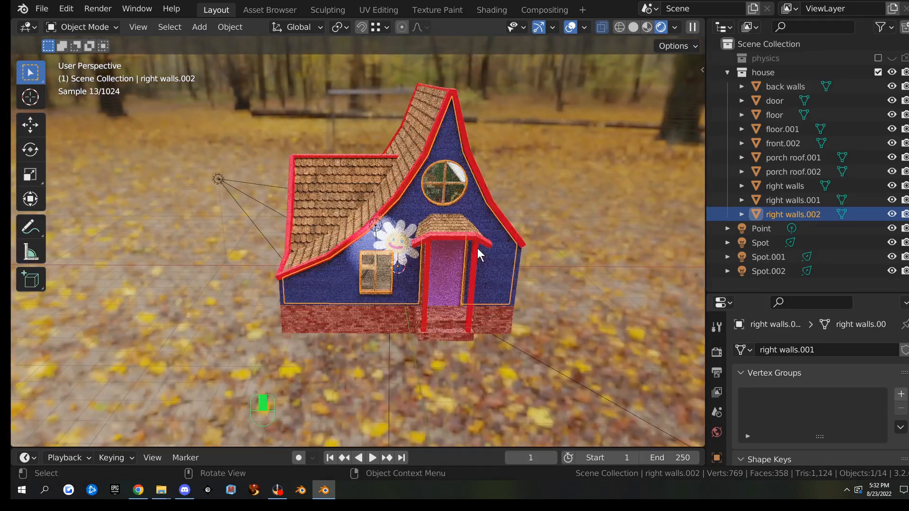
{"action": "key", "text": "alt+Tab"}
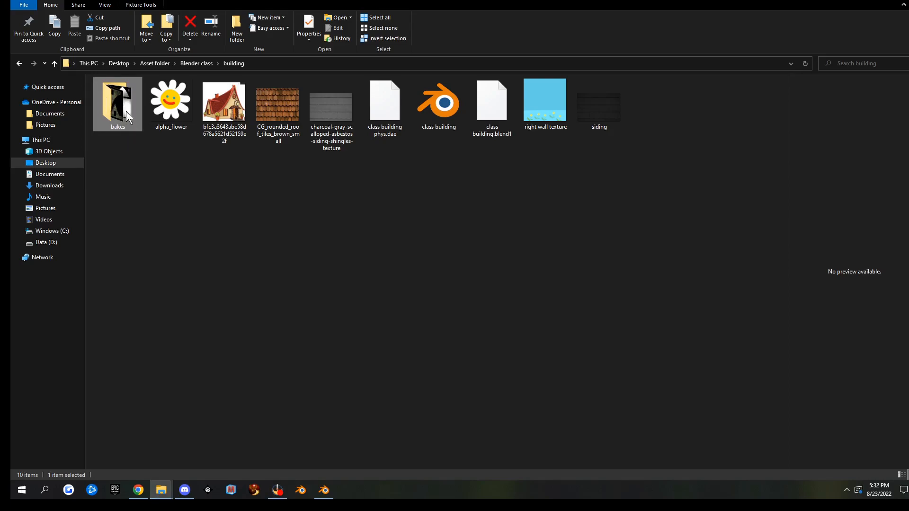
Open the bakes folder to view the nine baked images, then return to Blender
{"action": "double_click", "coordinate": [103, 93]}
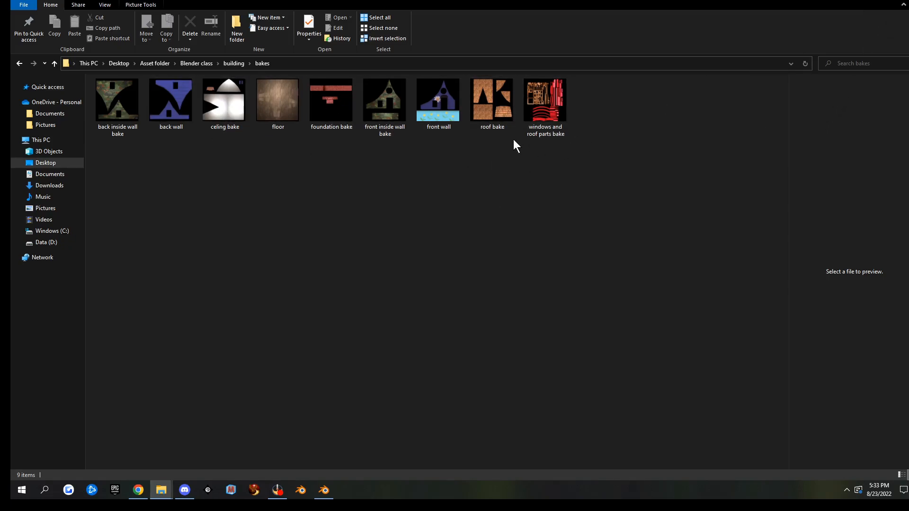
{"action": "key", "text": "alt+Tab"}
{"action": "middle_click_drag", "start_coordinate": [592, 290], "coordinate": [567, 309]}
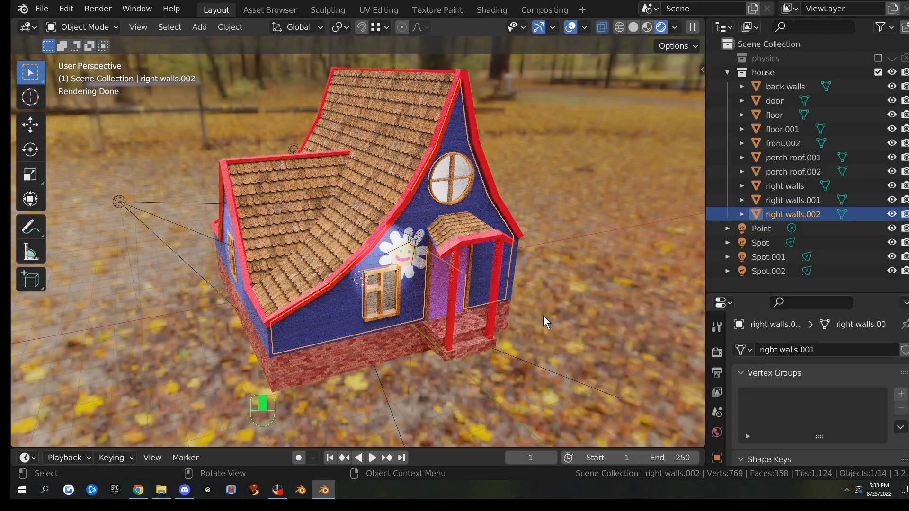
{"action": "scroll", "coordinate": [541, 321], "scroll_direction": "up", "scroll_amount": 4}
{"action": "scroll", "coordinate": [541, 321], "scroll_direction": "down", "scroll_amount": 4}
{"action": "middle_click_drag", "start_coordinate": [541, 322], "coordinate": [503, 318]}
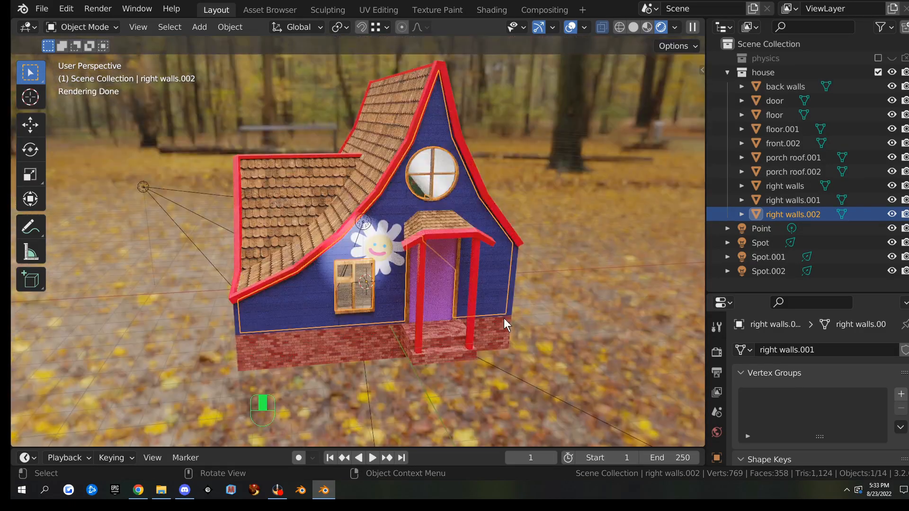
{"action": "middle_click_drag", "start_coordinate": [401, 326], "coordinate": [424, 341]}
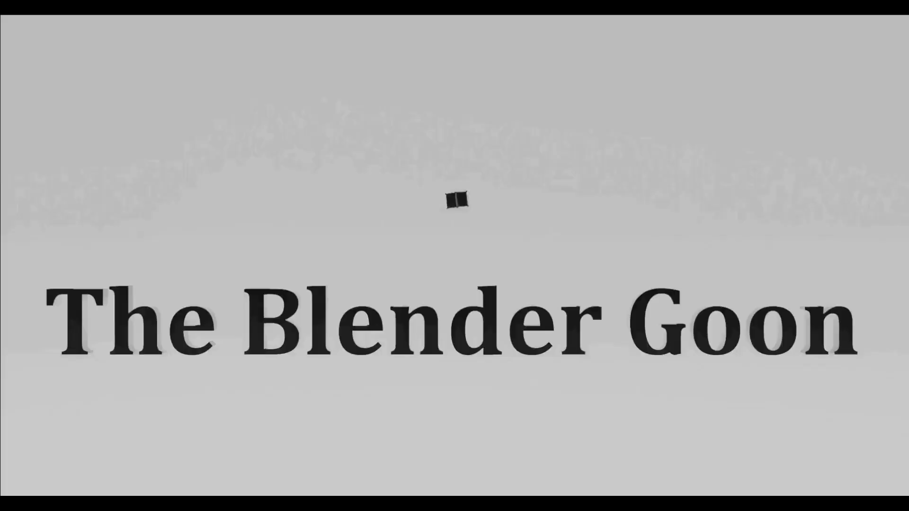